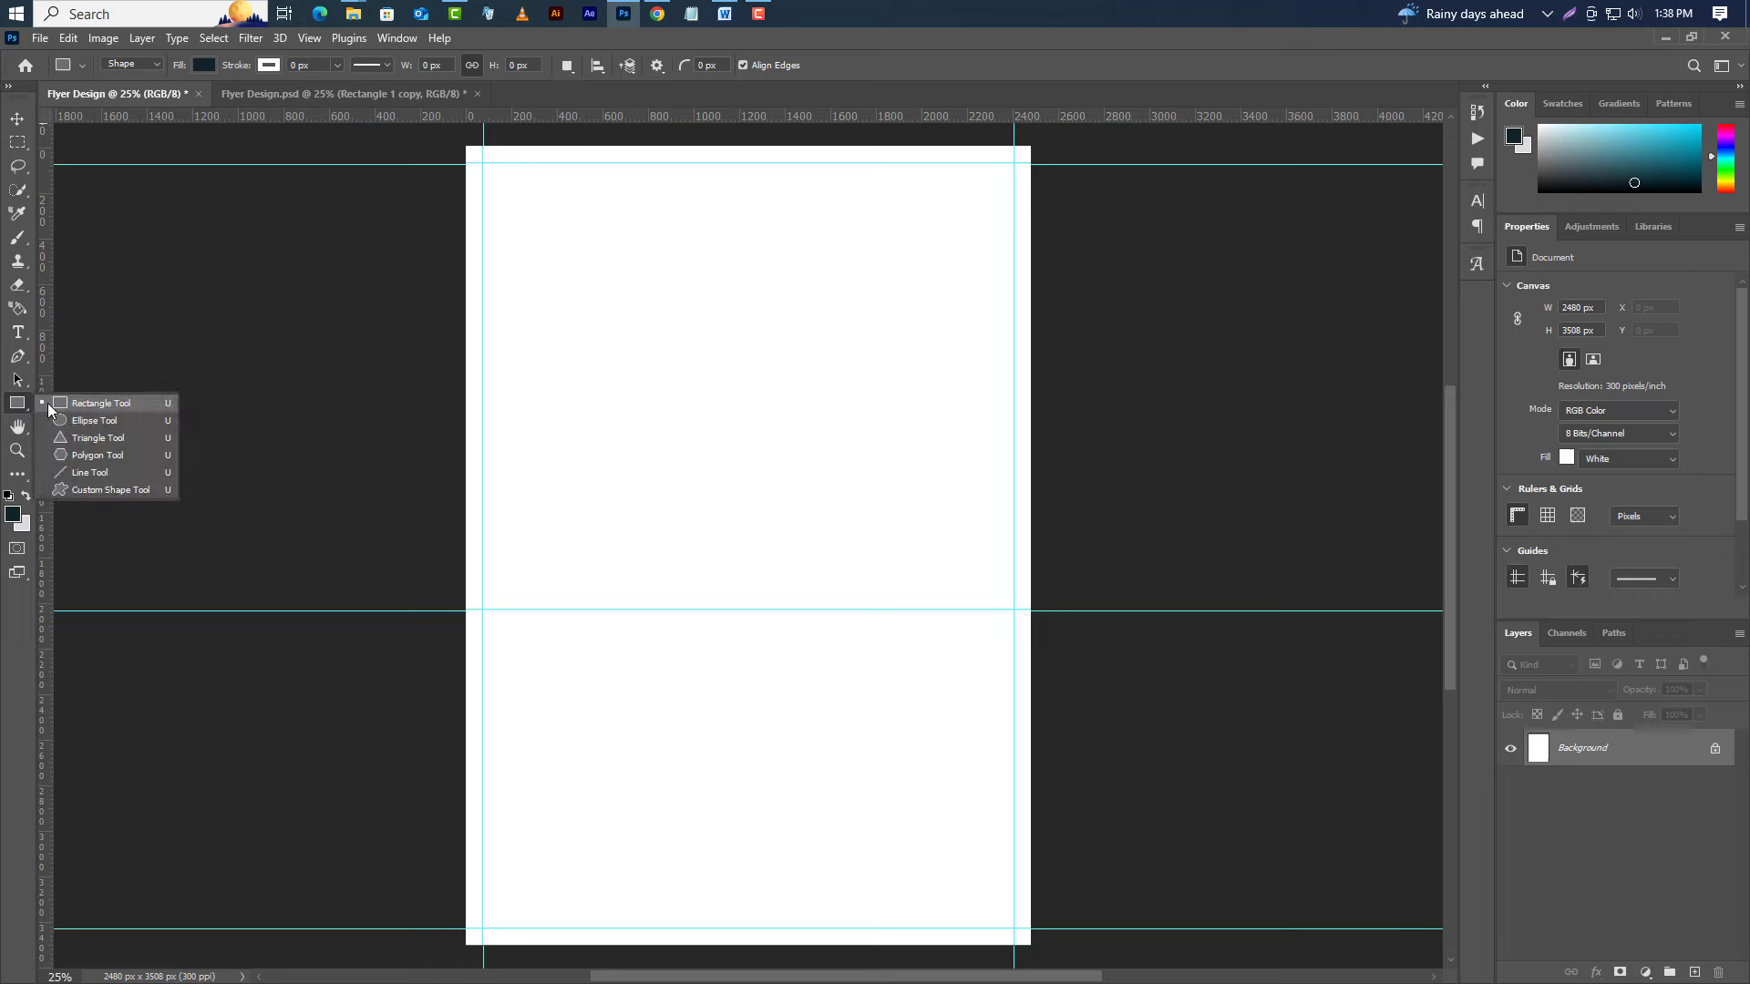
Draw a dark rectangle, resize it to 3500 × 3500 px and round its corners to 75 px.
left_click(50, 403)
left_click_drag(528, 283, 1000, 916)
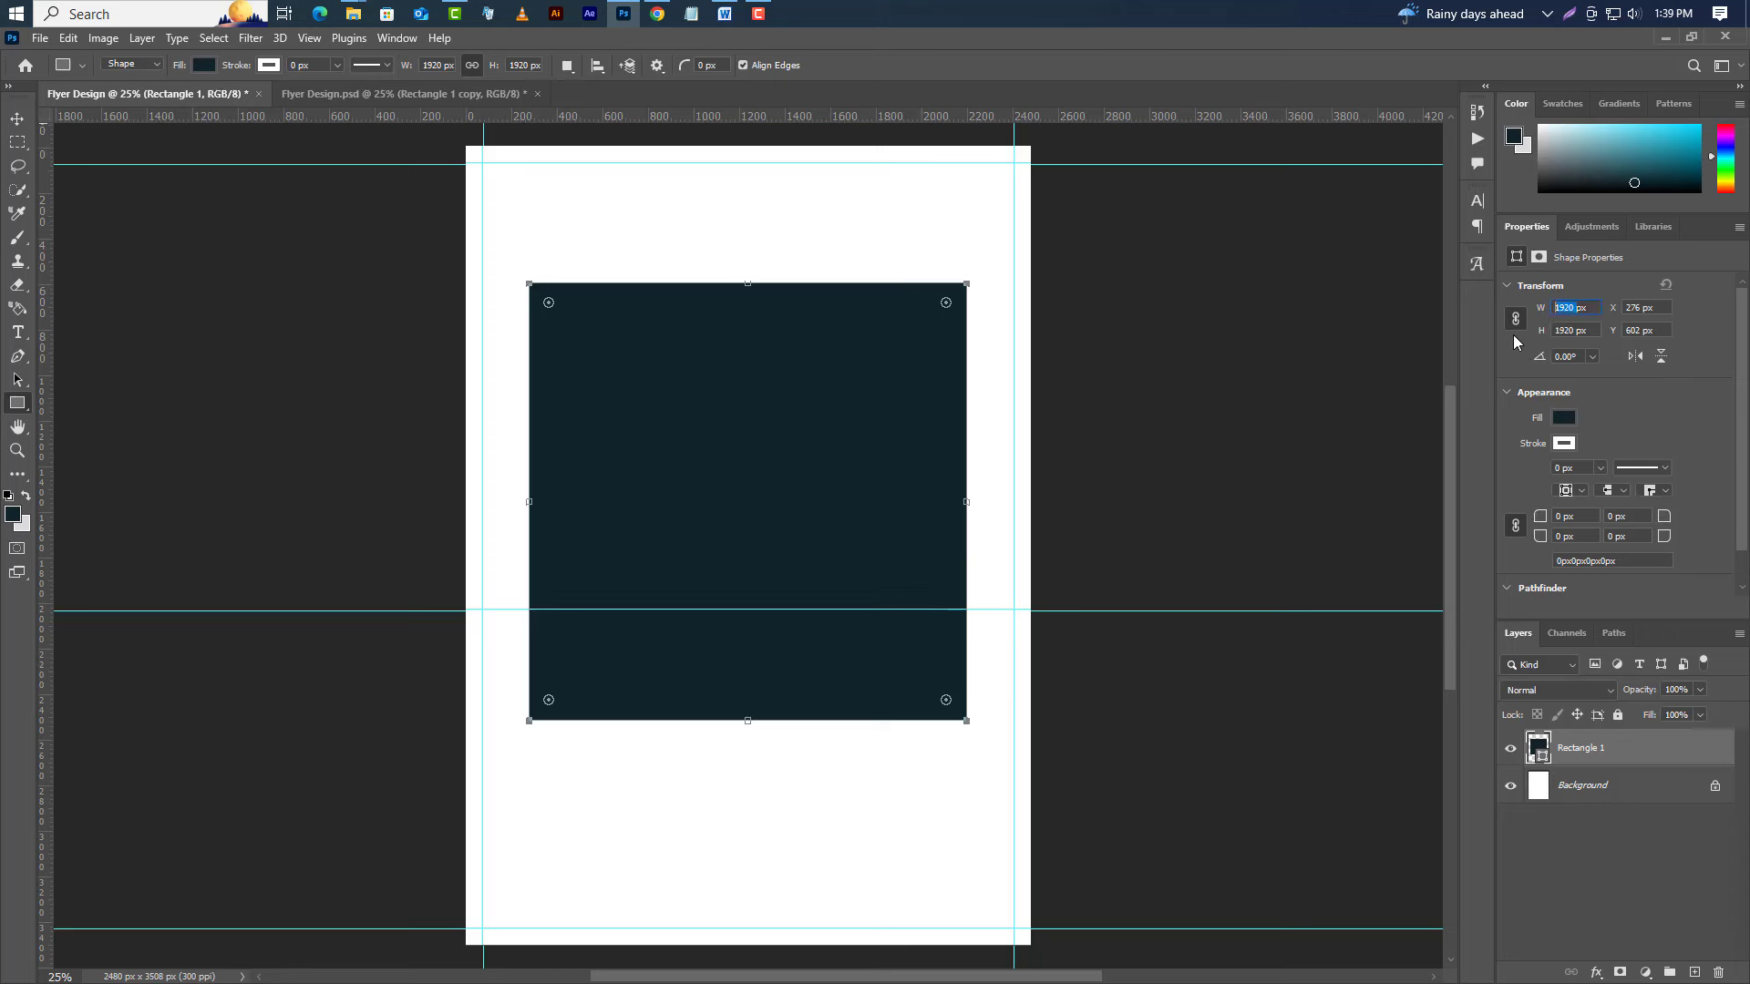
type("3500")
key("Return")
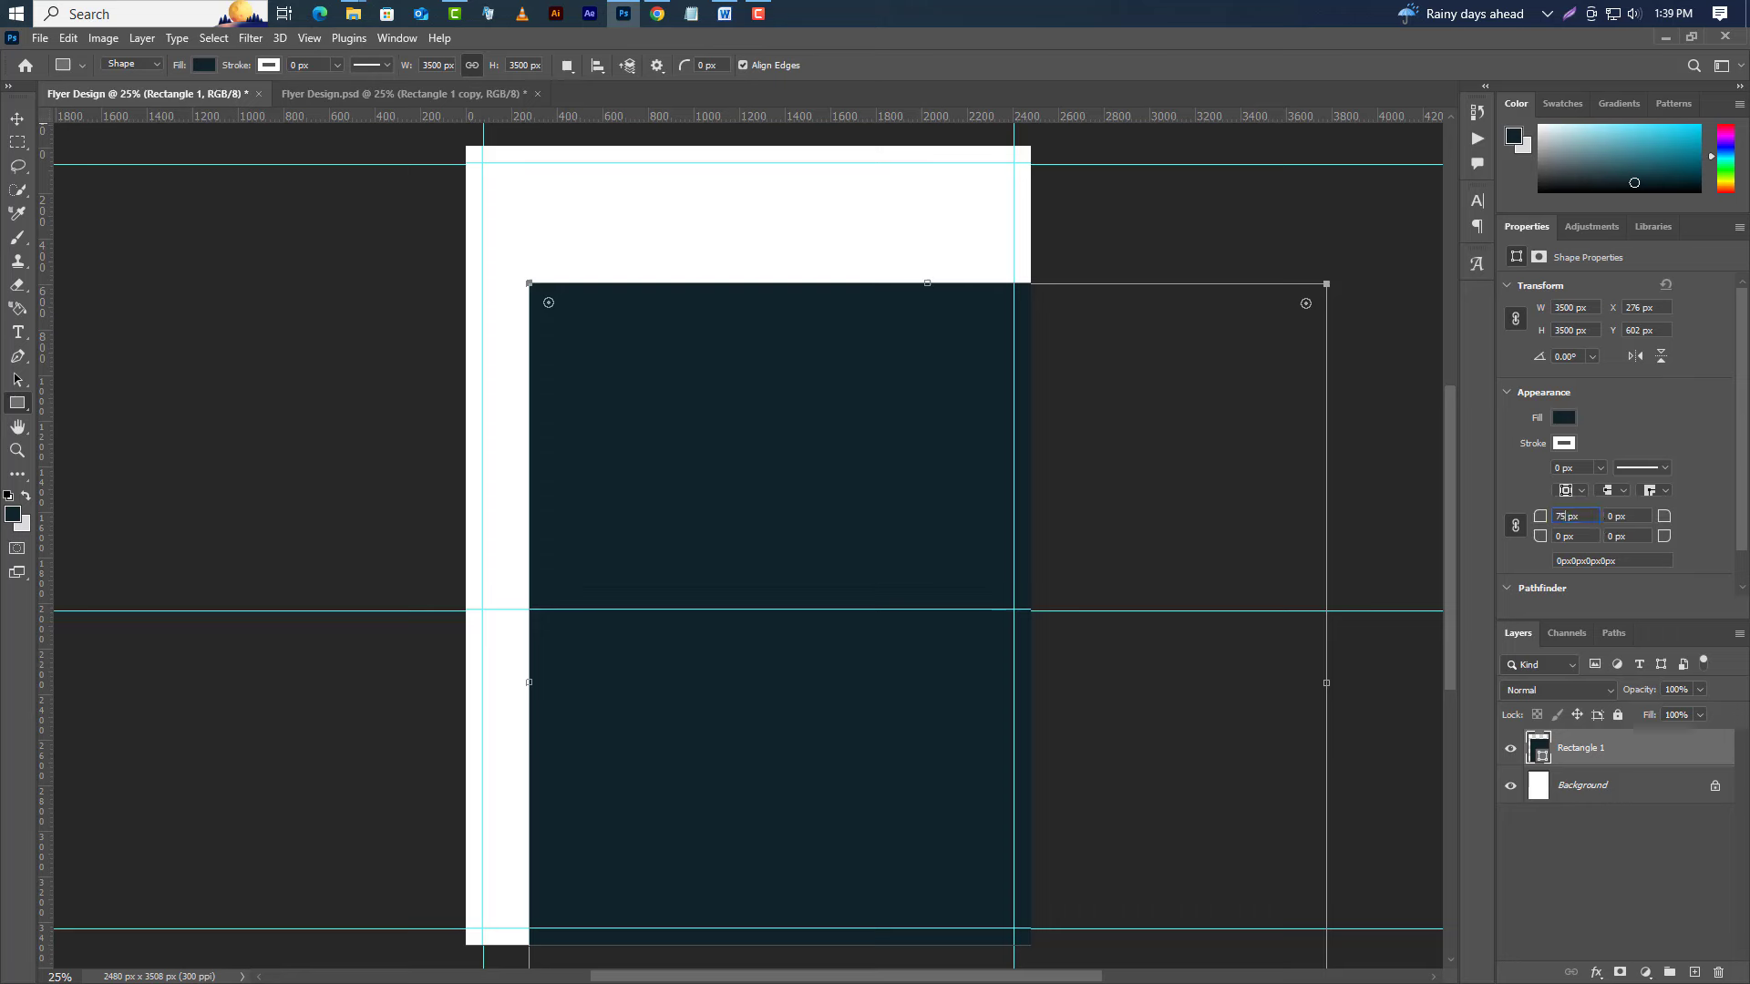
key("Return")
Rotate the rounded square to 55° and shift it up-left so a corner forms a V at the top.
right_click(981, 418)
left_click(1075, 605)
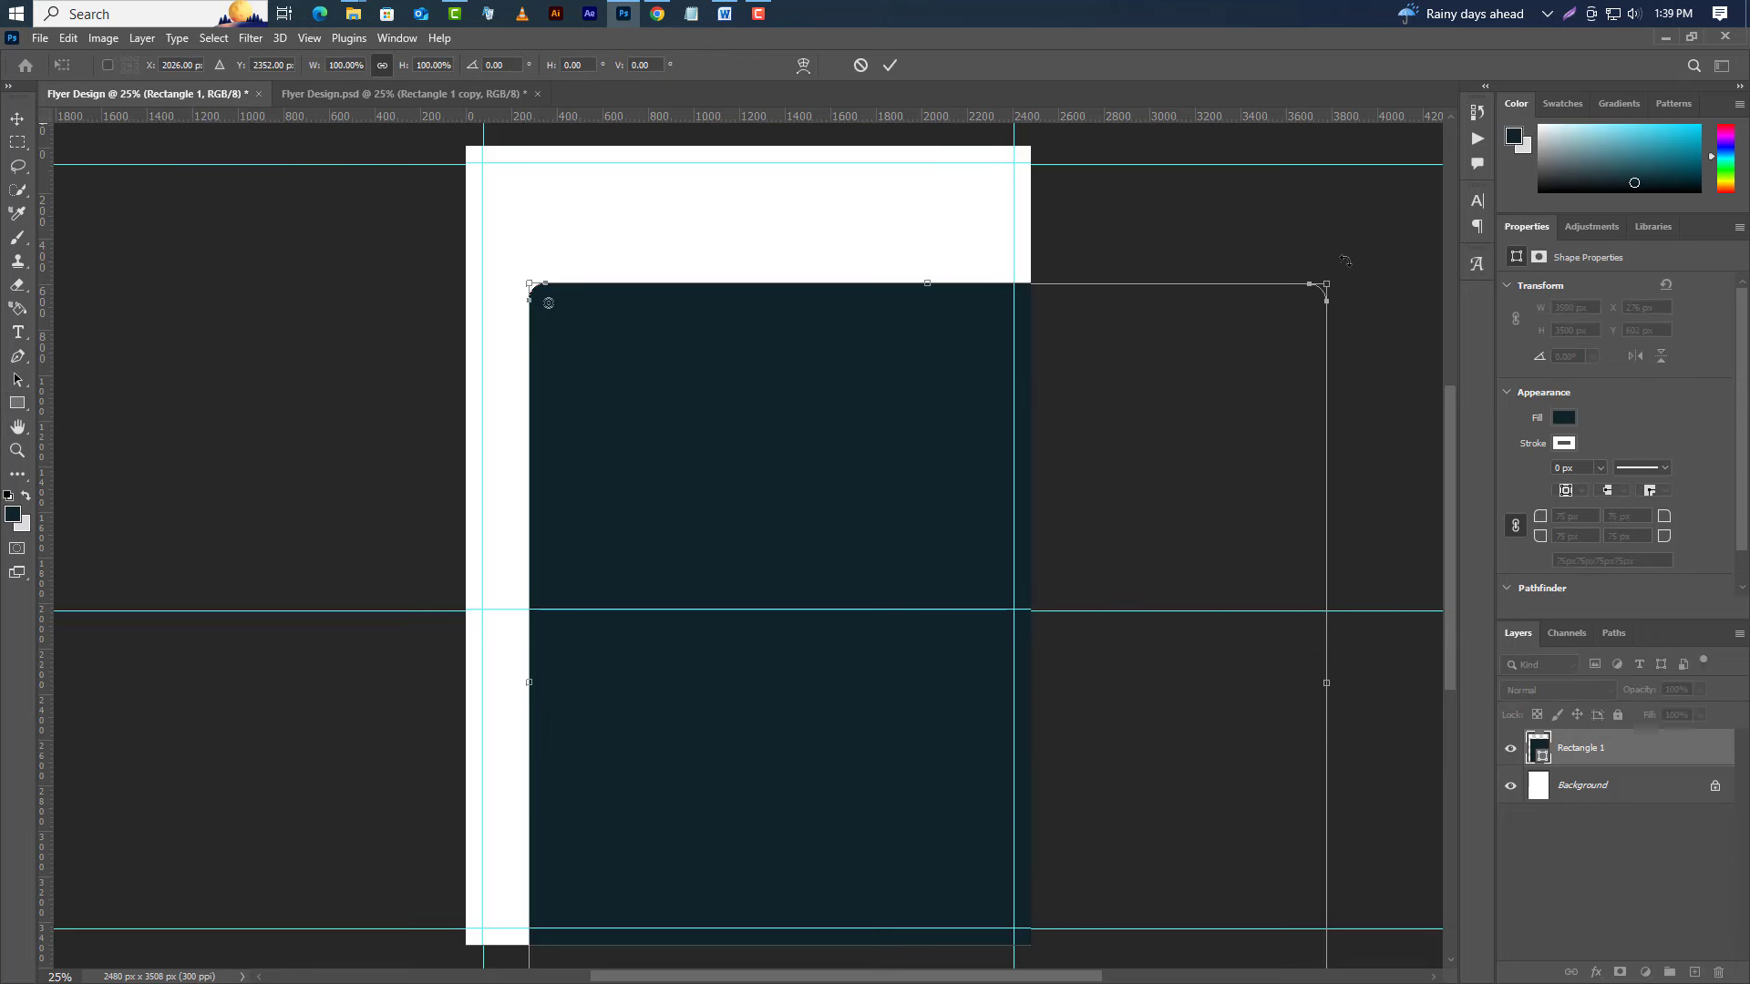
left_click_drag(1344, 261, 1367, 670)
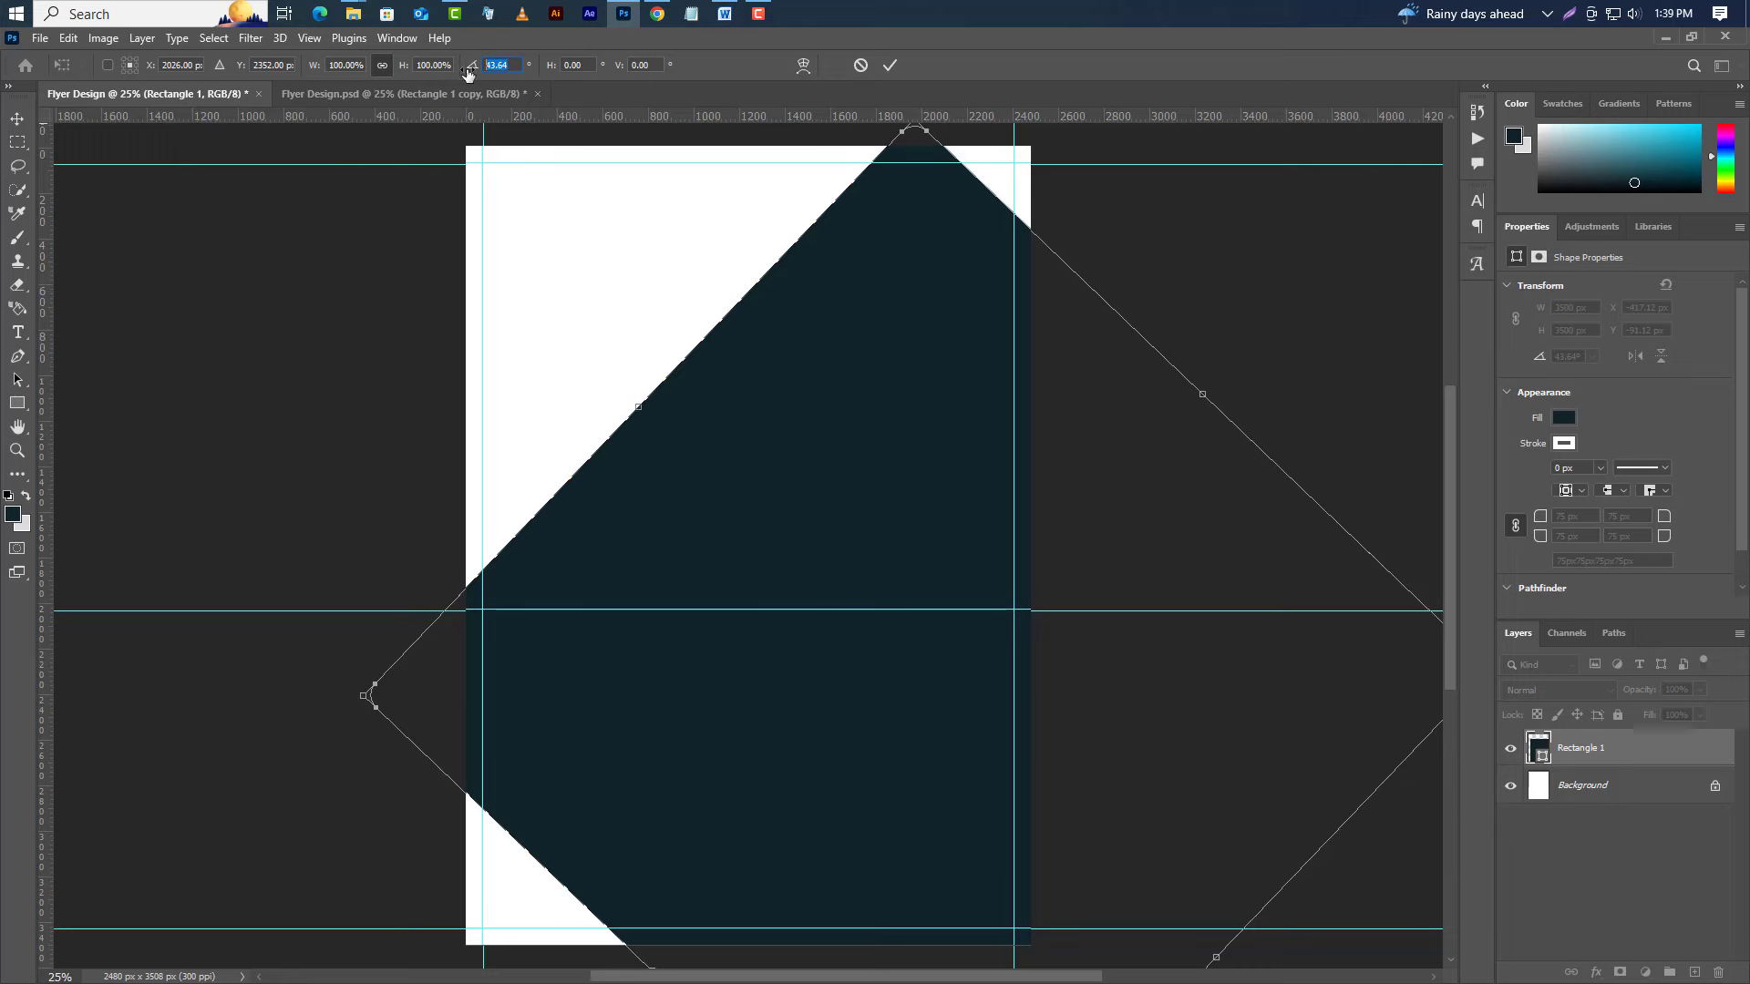
type("55")
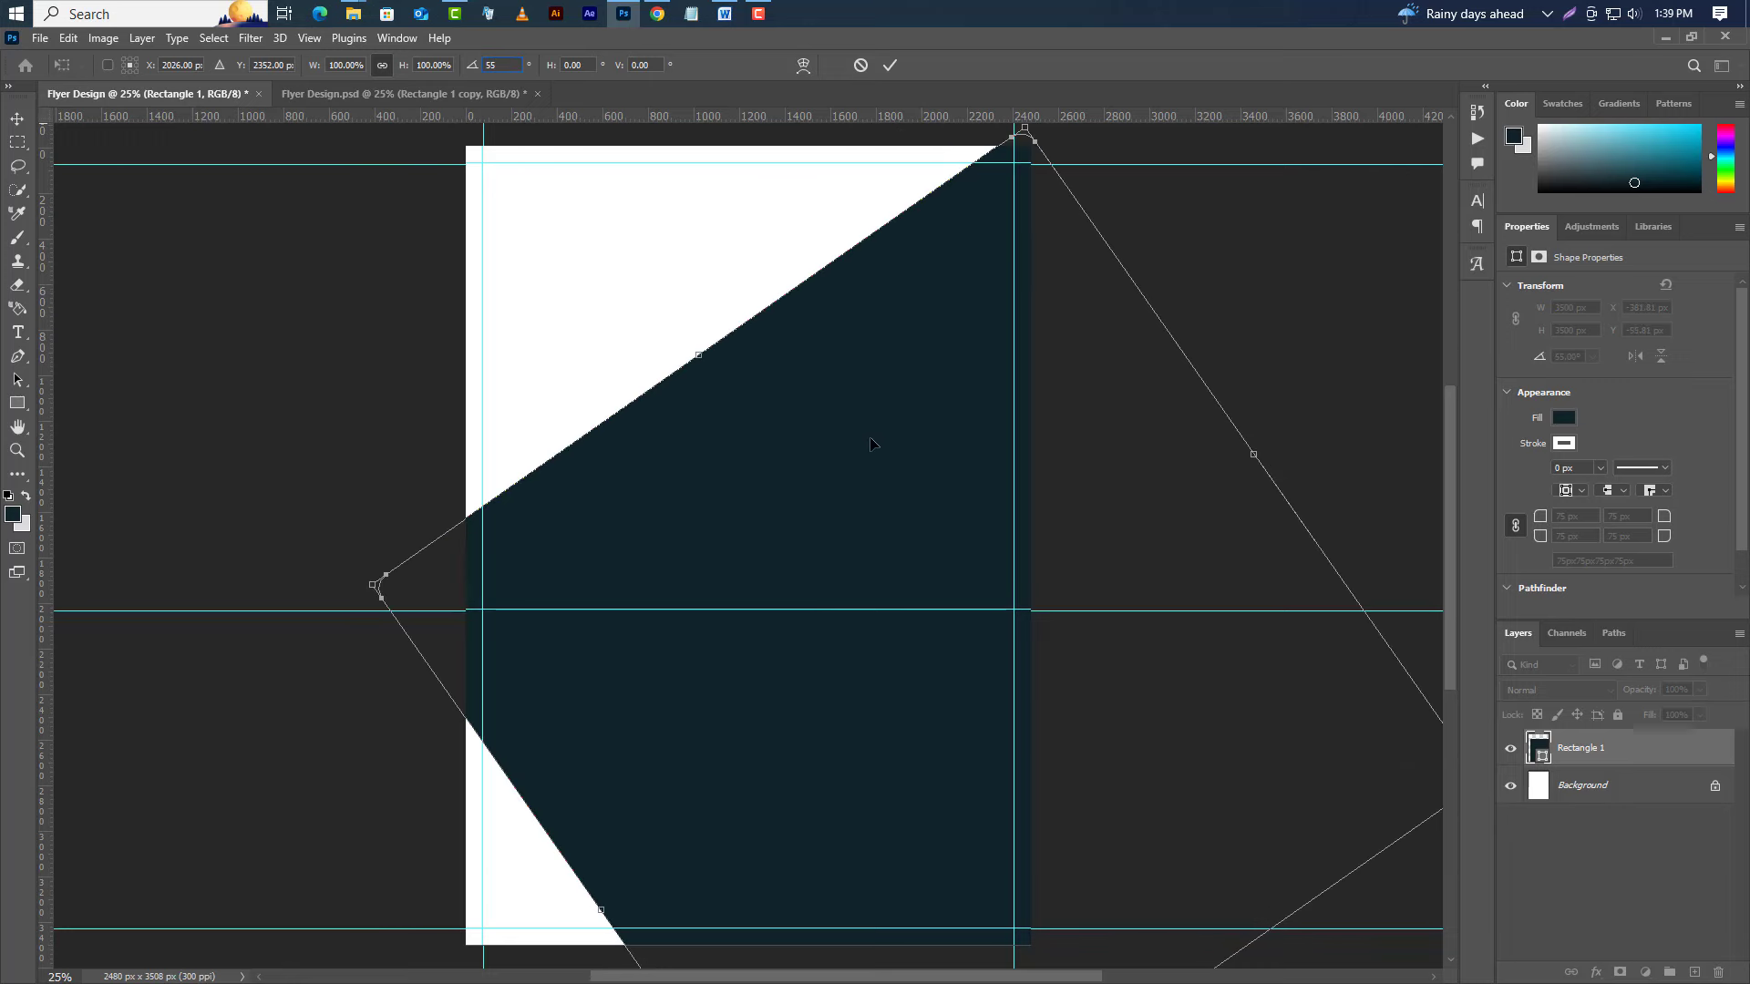
left_click_drag(870, 441, 648, 235)
key("Up")
key("Up")
key("Up")
key("Up")
key("Up")
key("Up")
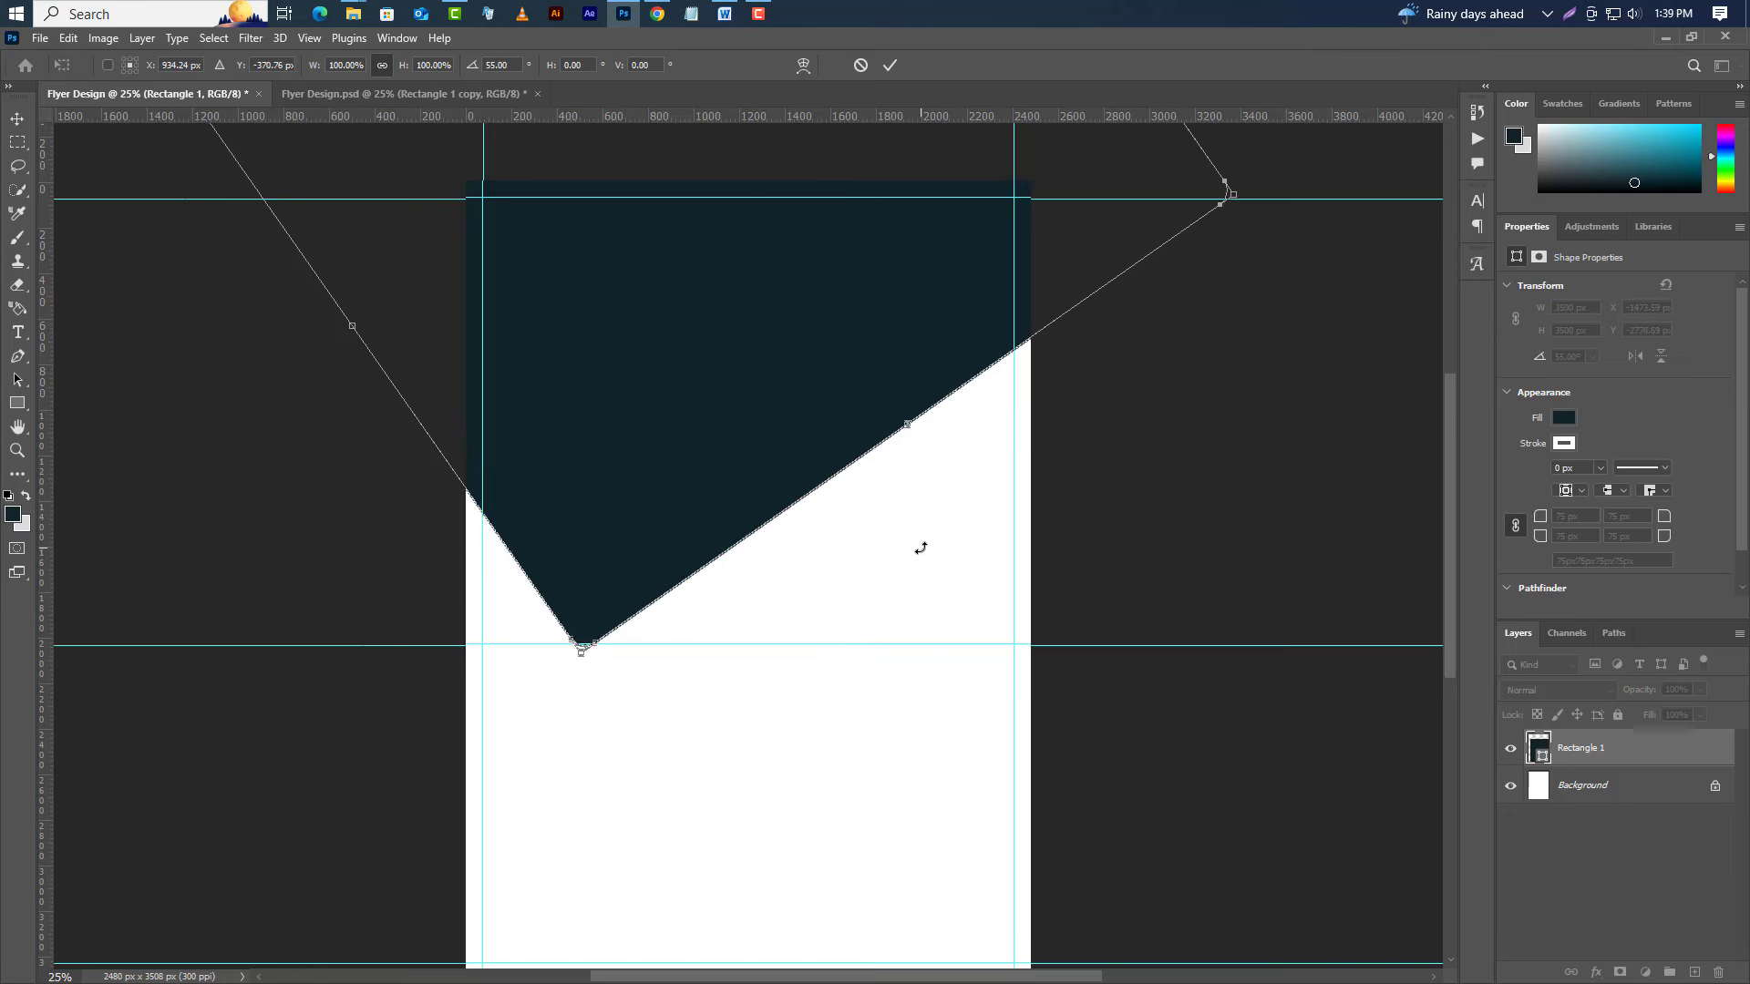
key("Right")
key("Right")
key("Right")
key("Right")
key("Right")
key("Right")
key("Right")
key("Right")
key("Right")
key("Right")
key("Right")
key("Right")
key("Right")
key("Right")
key("Right")
key("Right")
key("Right")
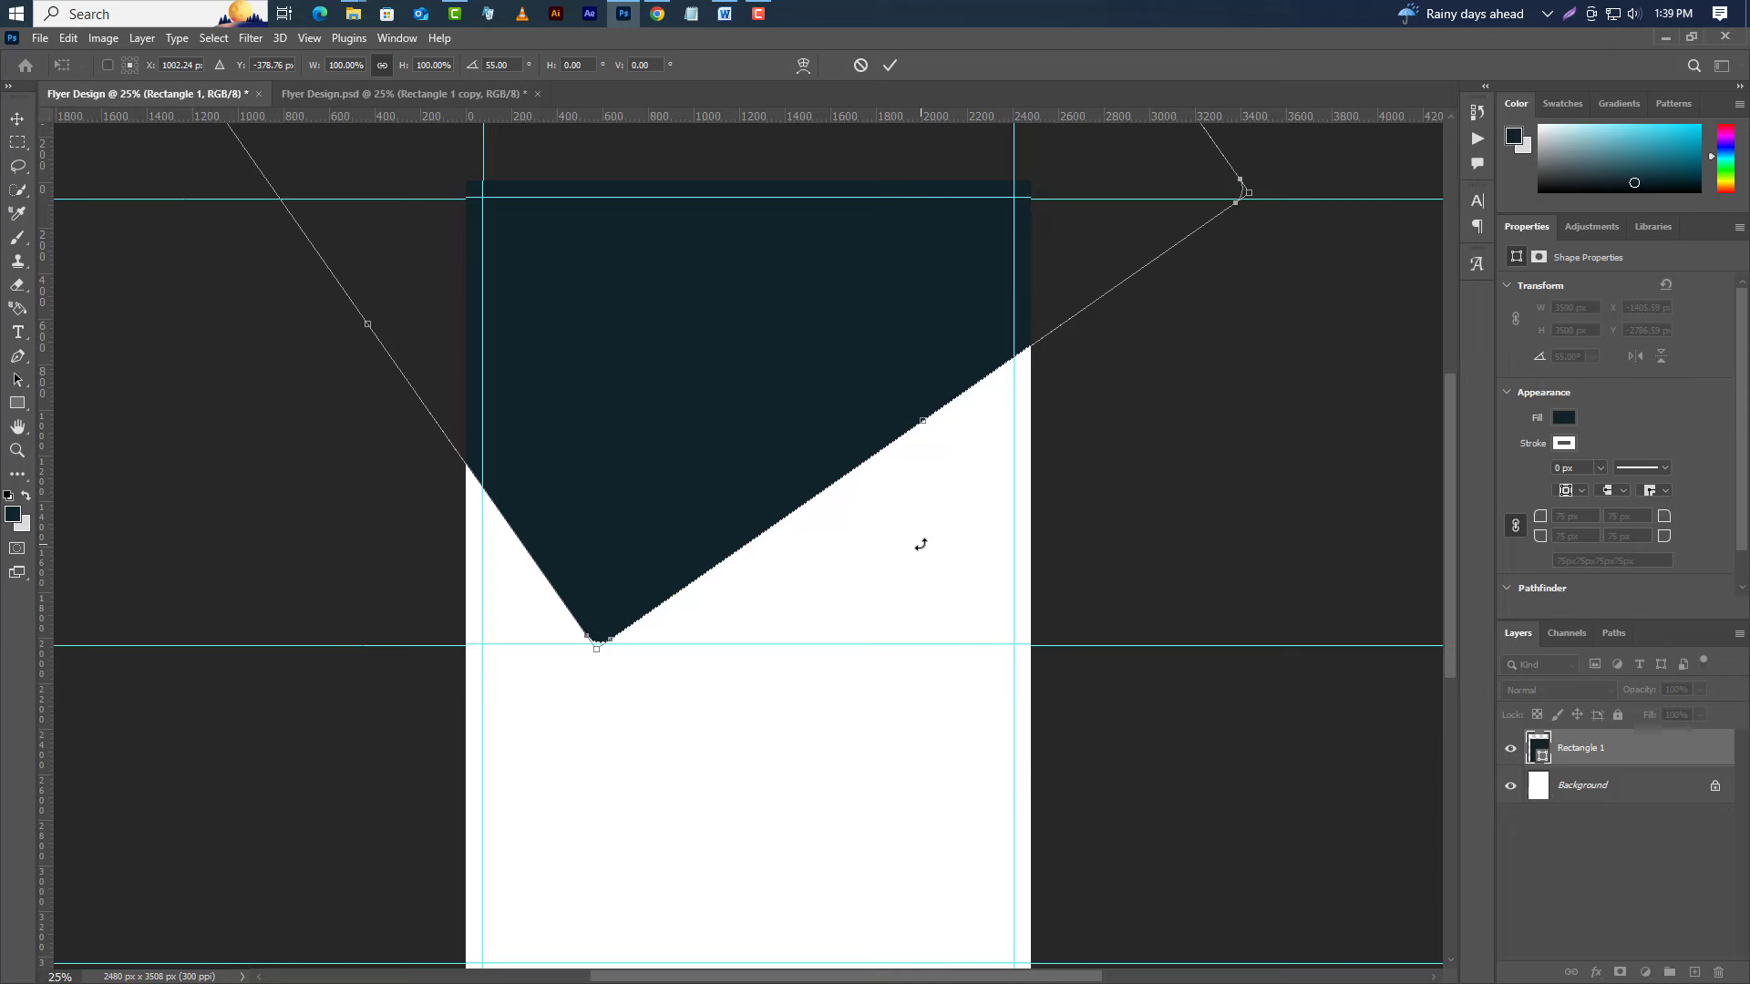
key("Left")
left_click(891, 65)
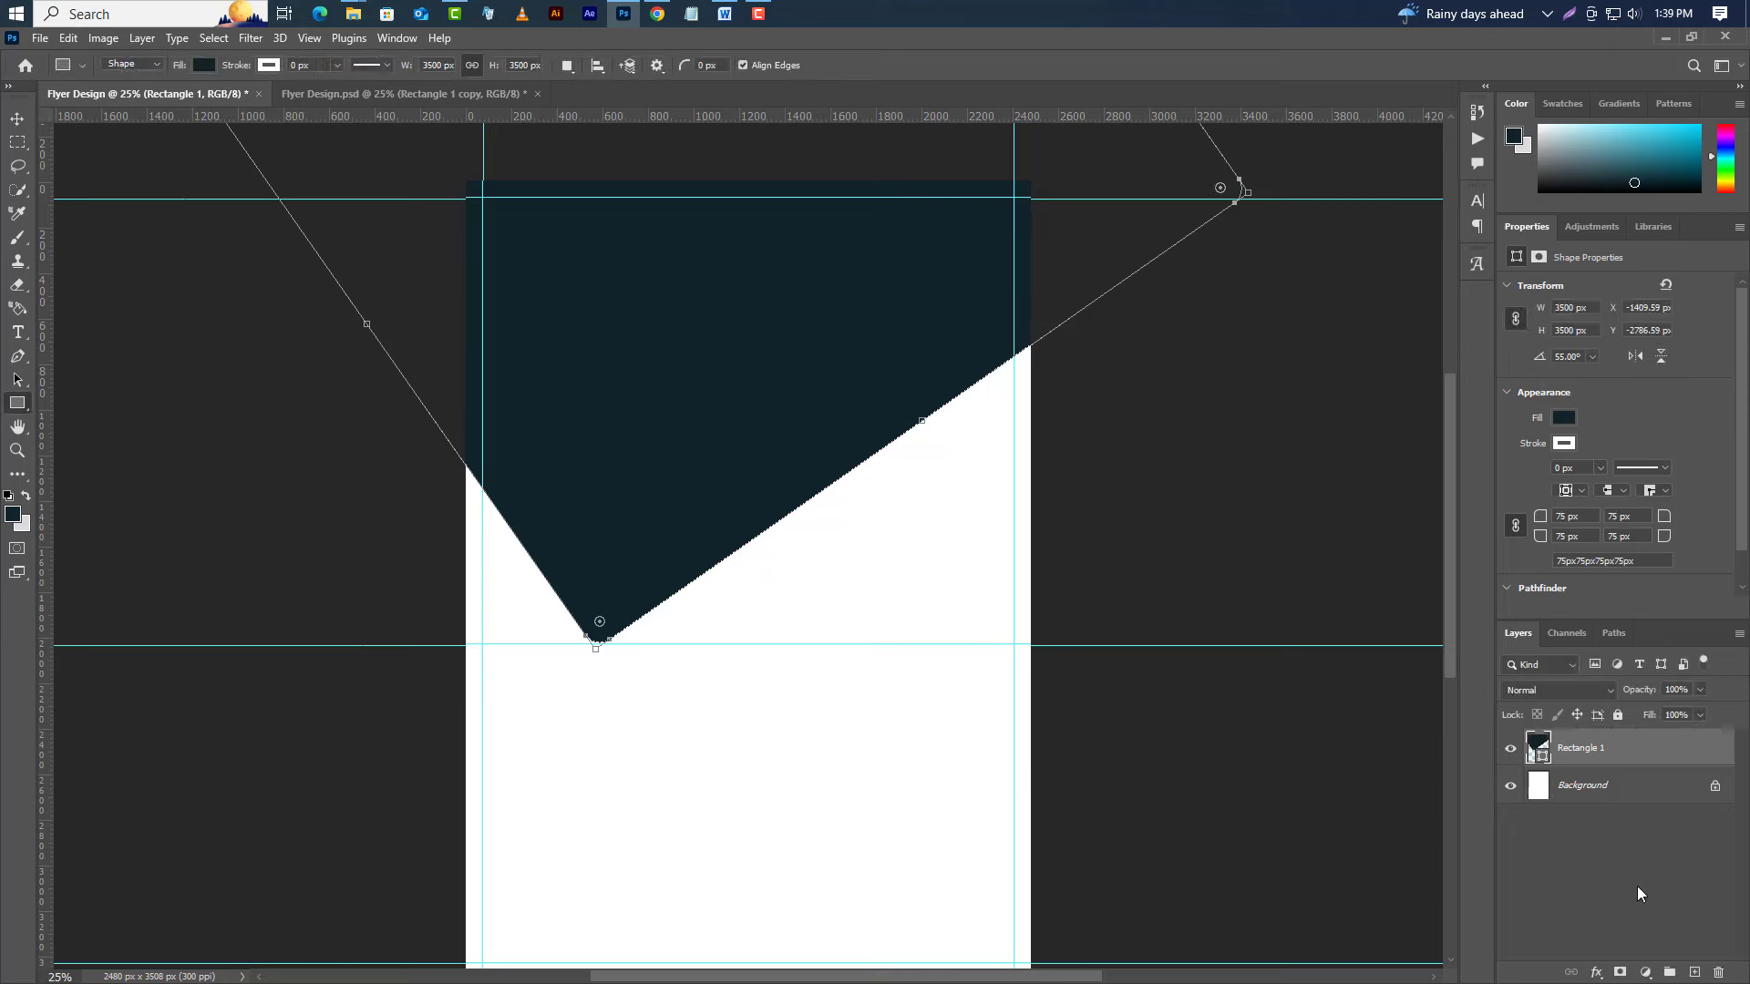
Add a 35 px black outside stroke to the Rectangle 1 shape.
double_click(1704, 759)
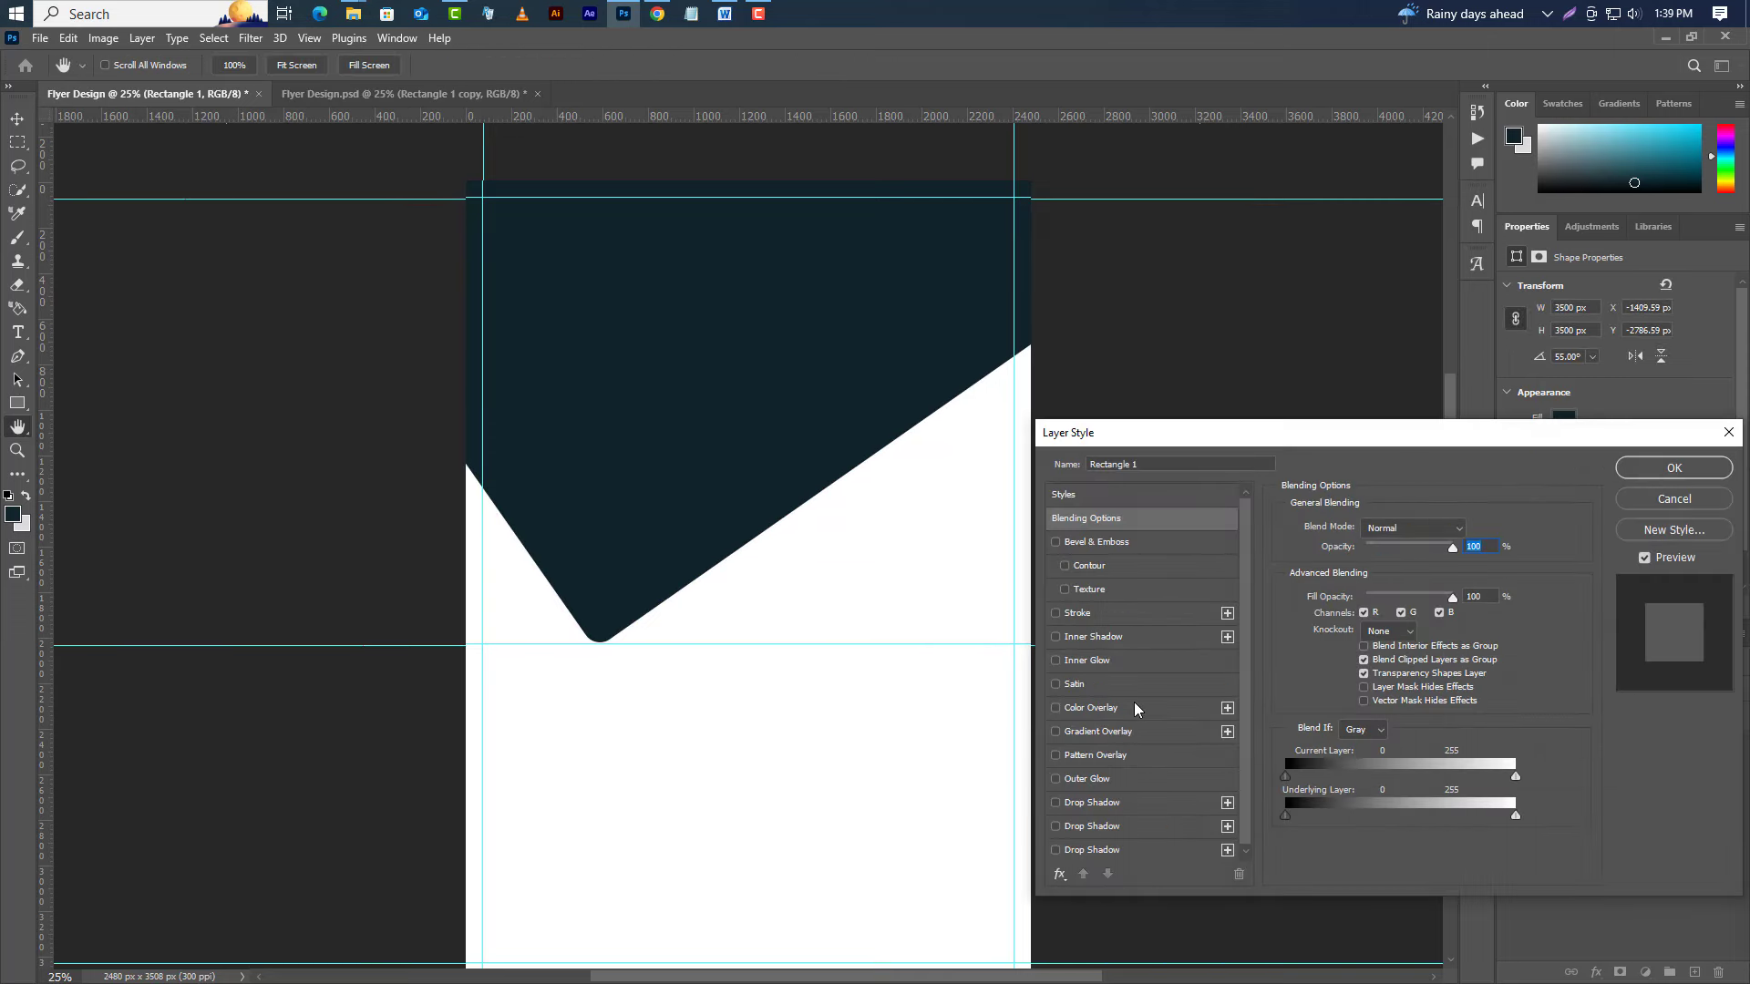
left_click(1094, 613)
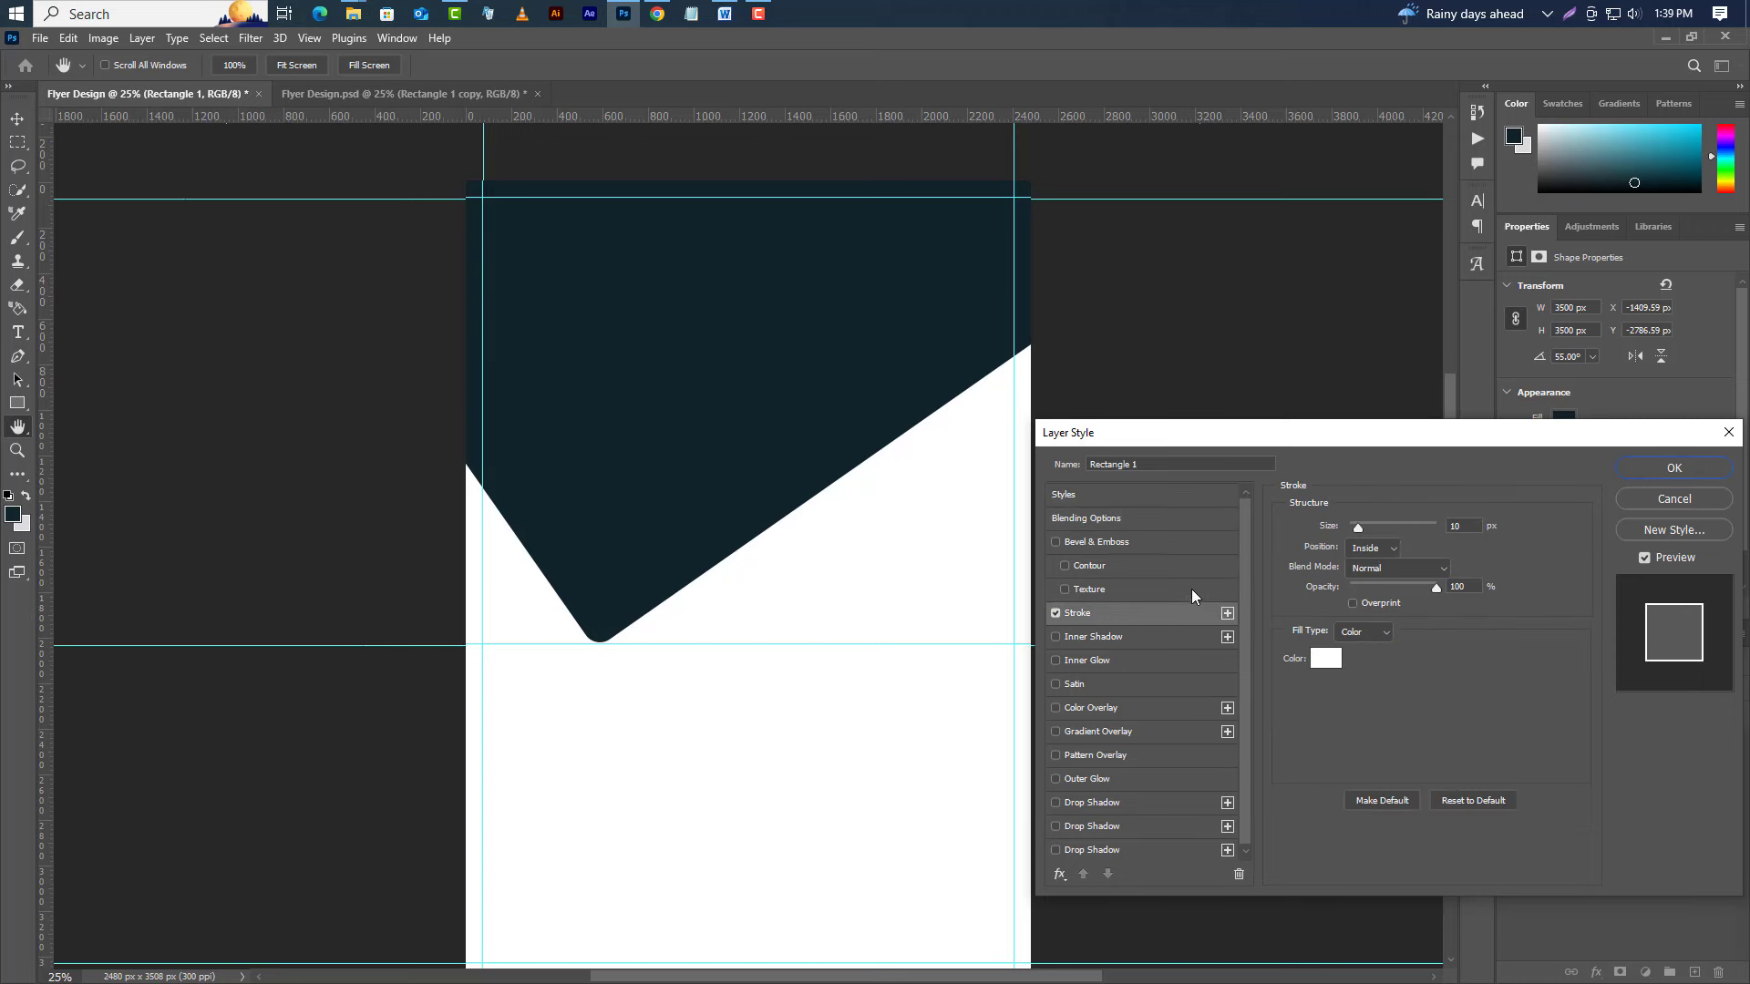
left_click(1382, 547)
left_click(1364, 565)
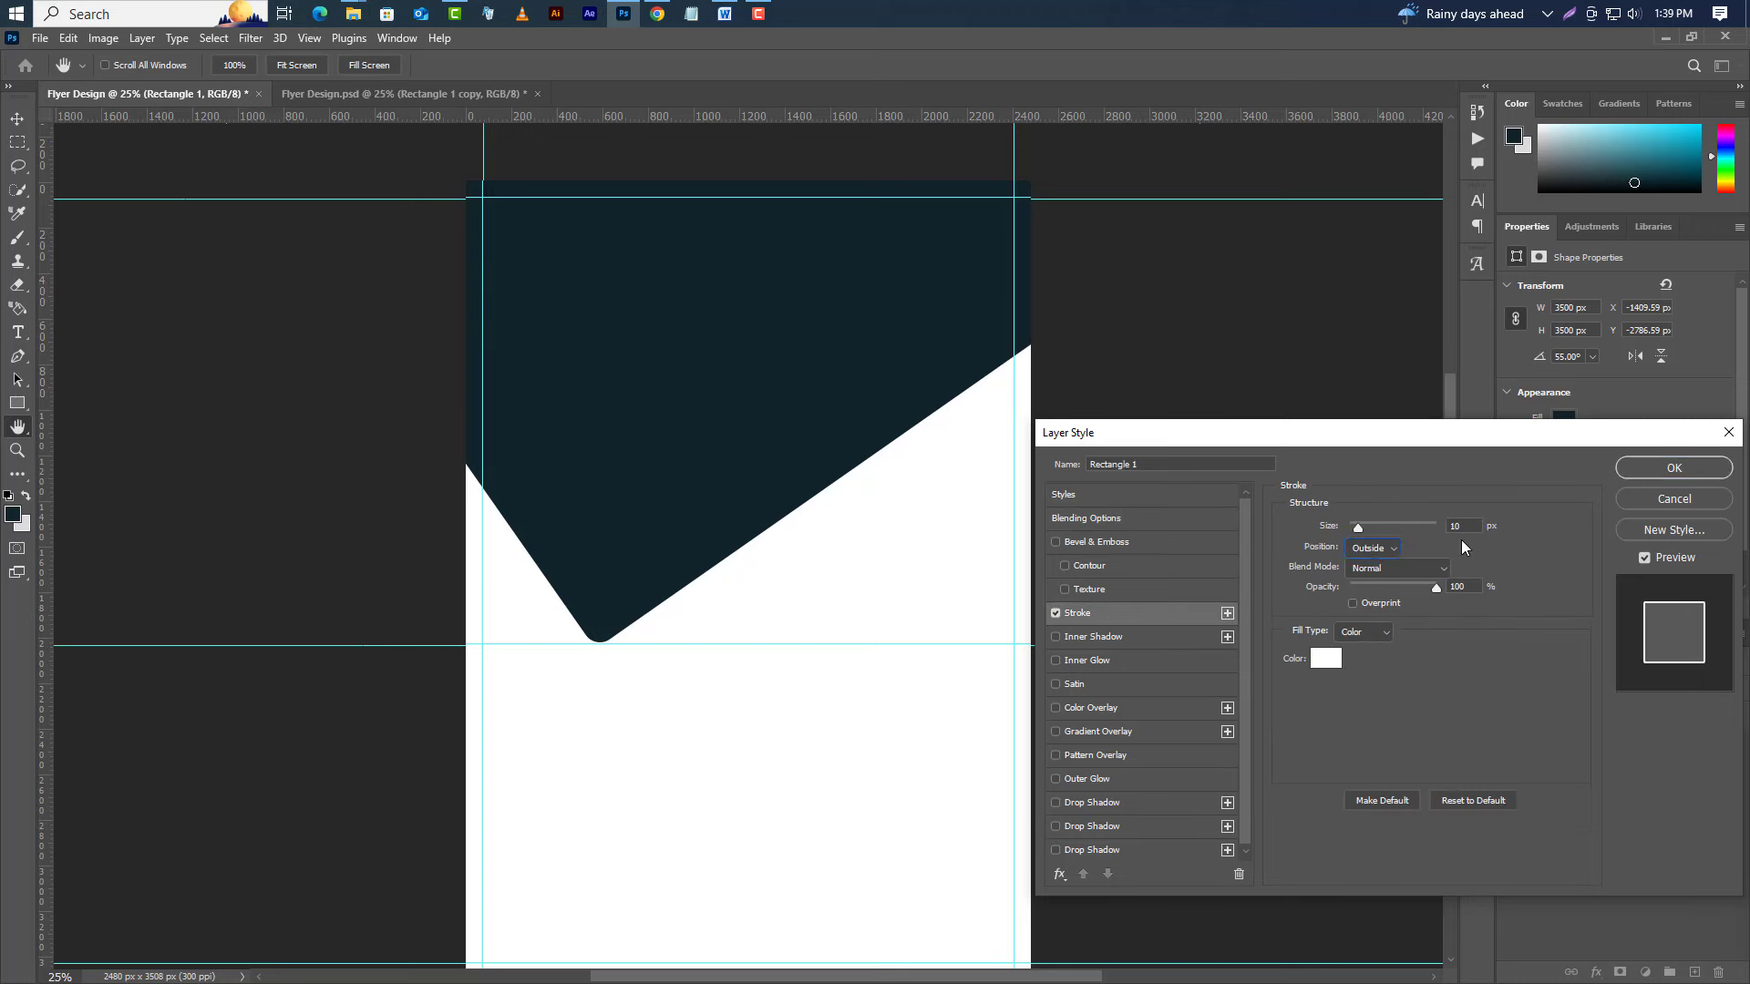
type("35")
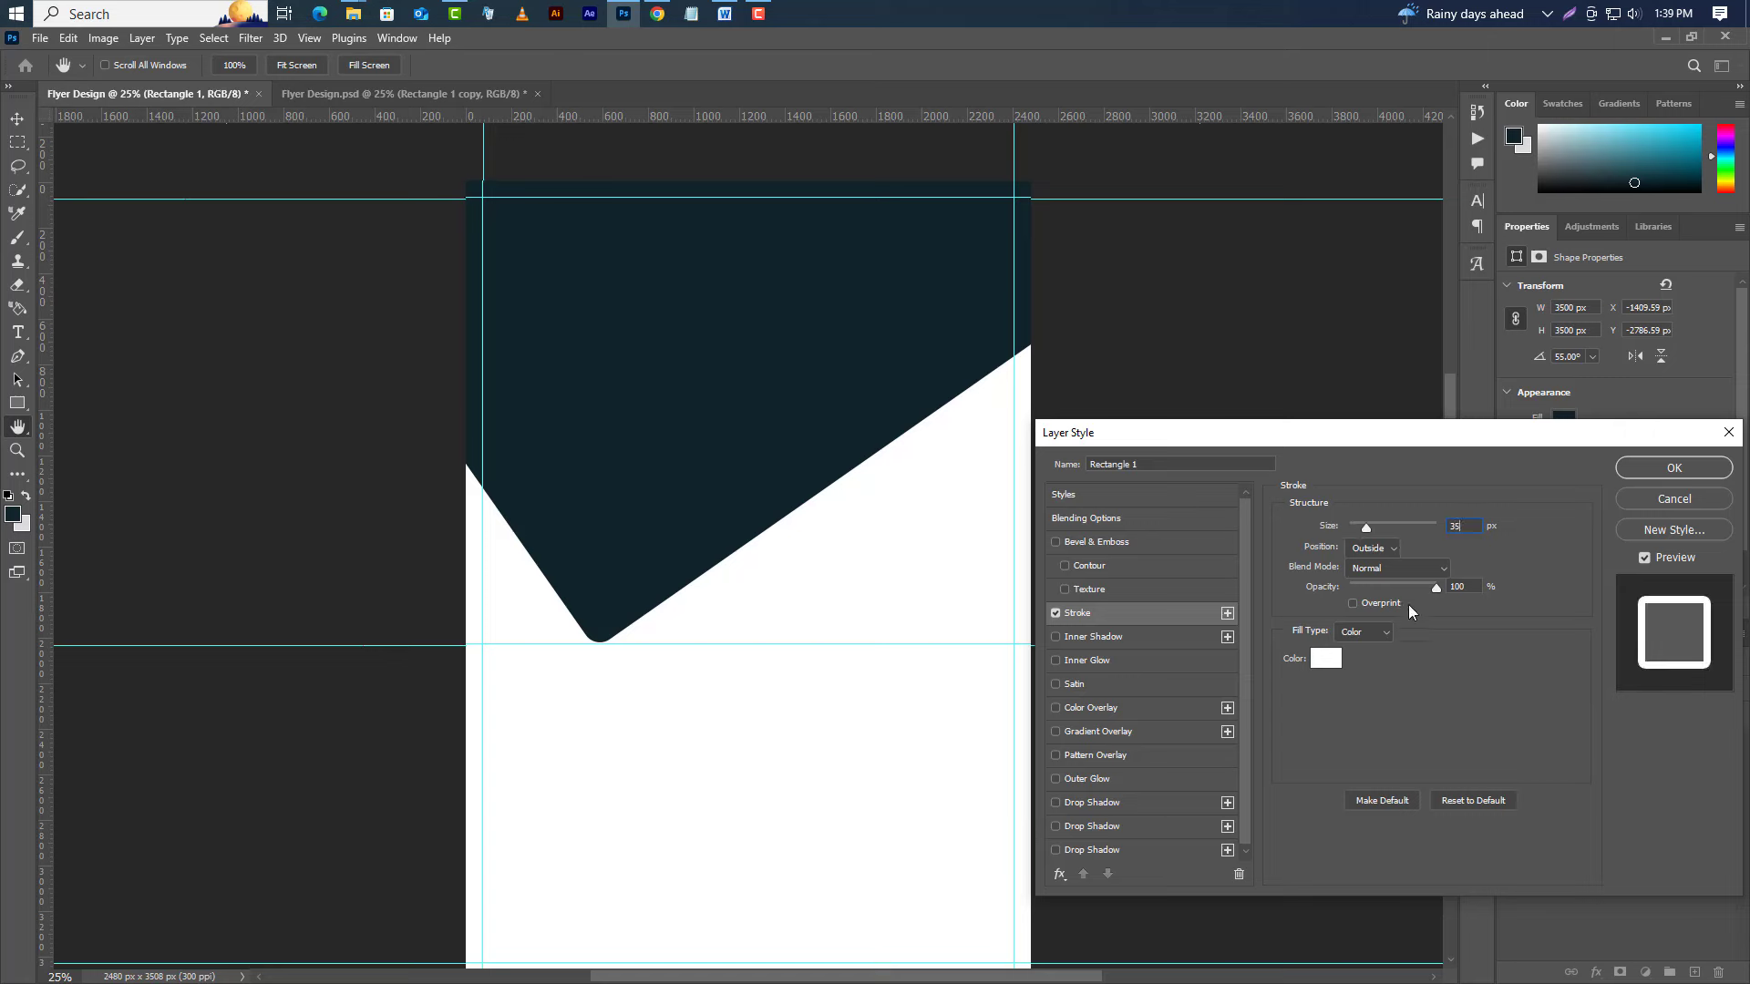
left_click(1325, 663)
left_click_drag(1344, 835, 1263, 864)
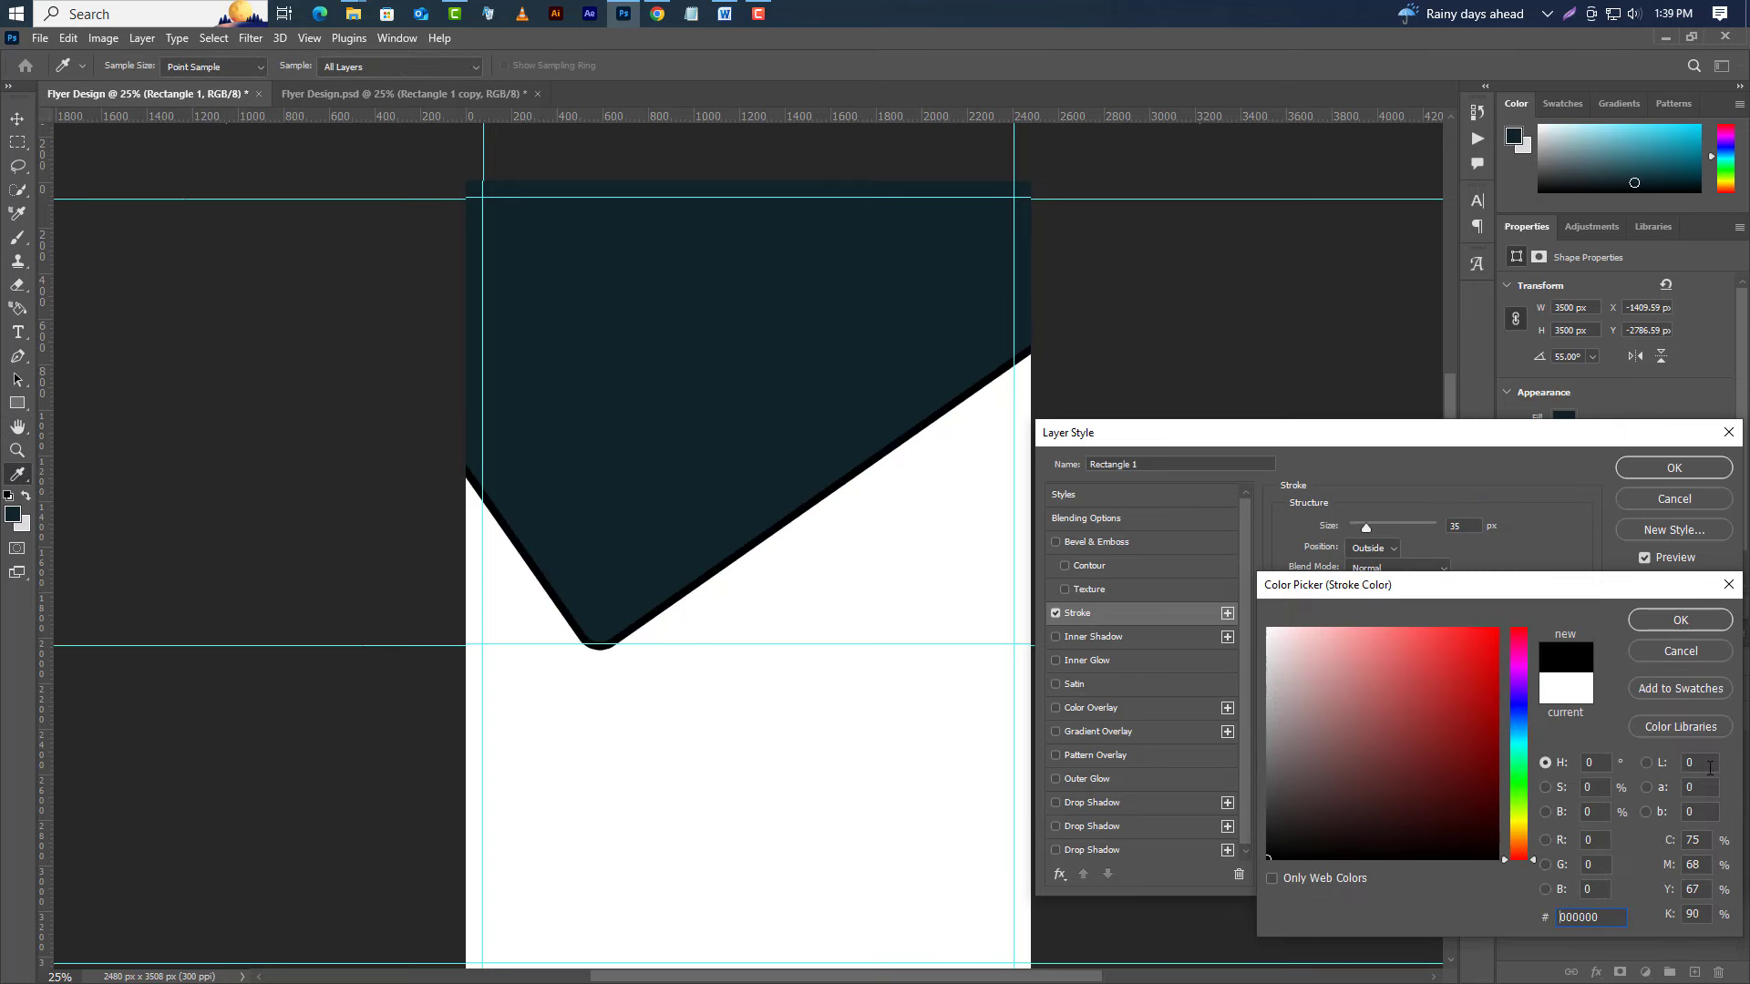
left_click(1705, 629)
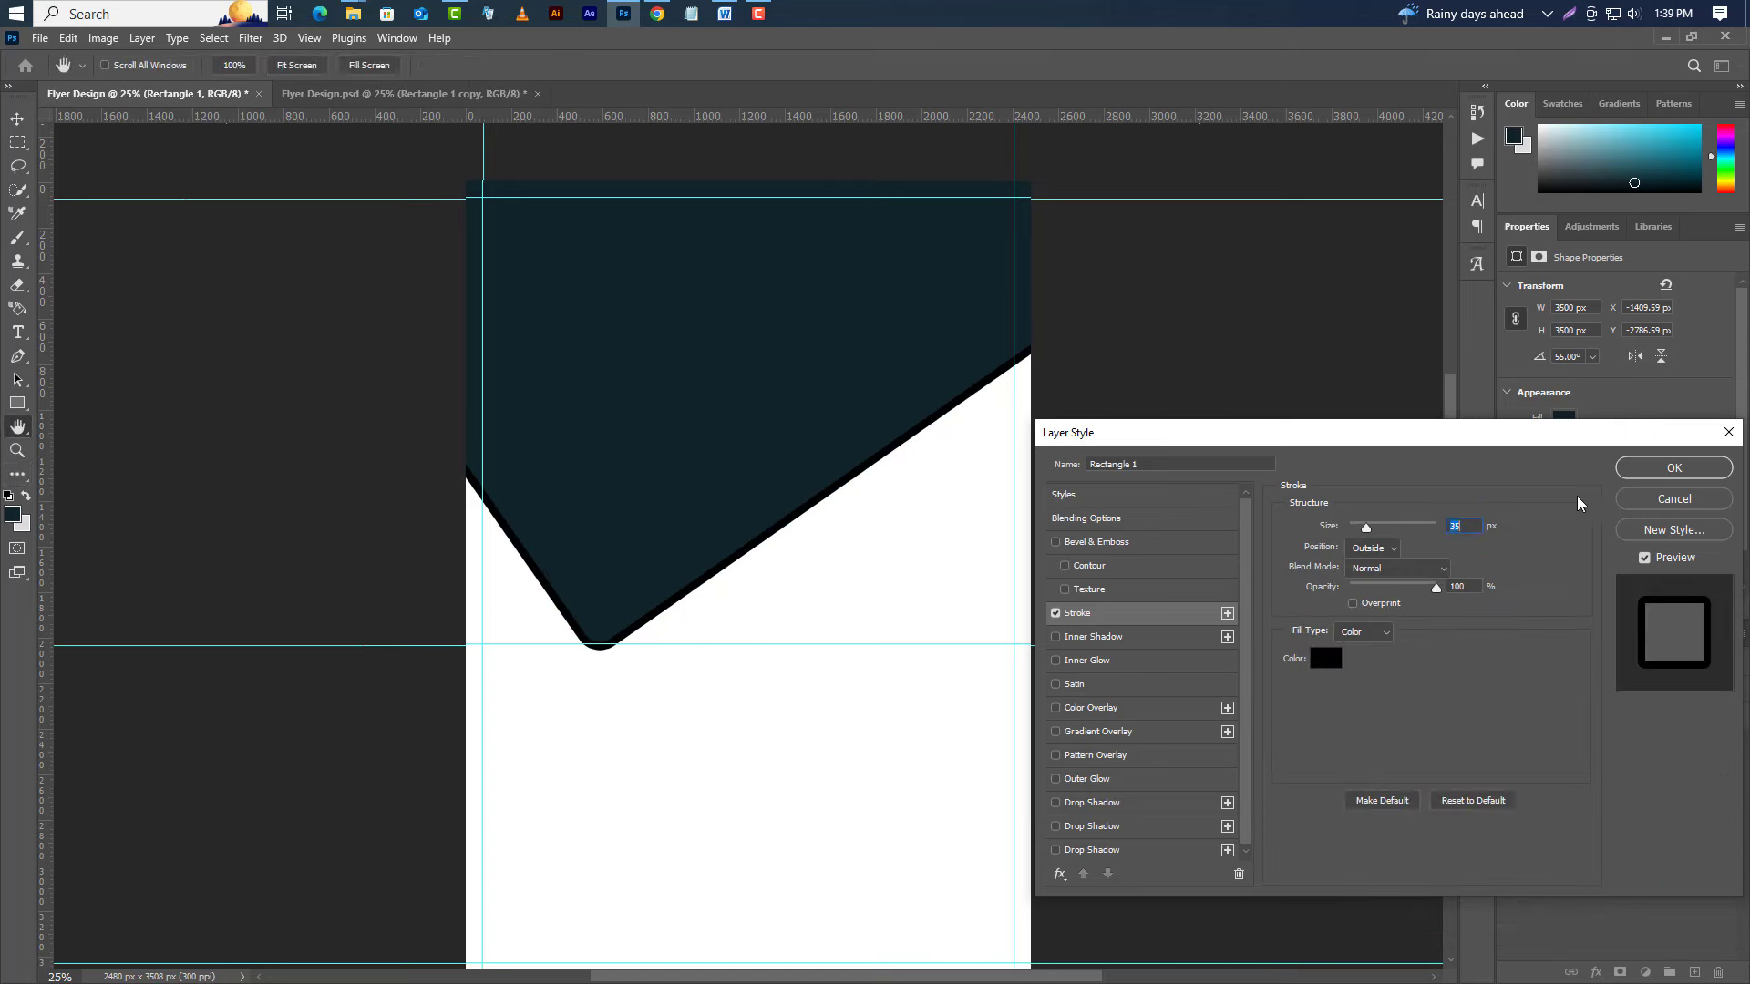
left_click(1673, 467)
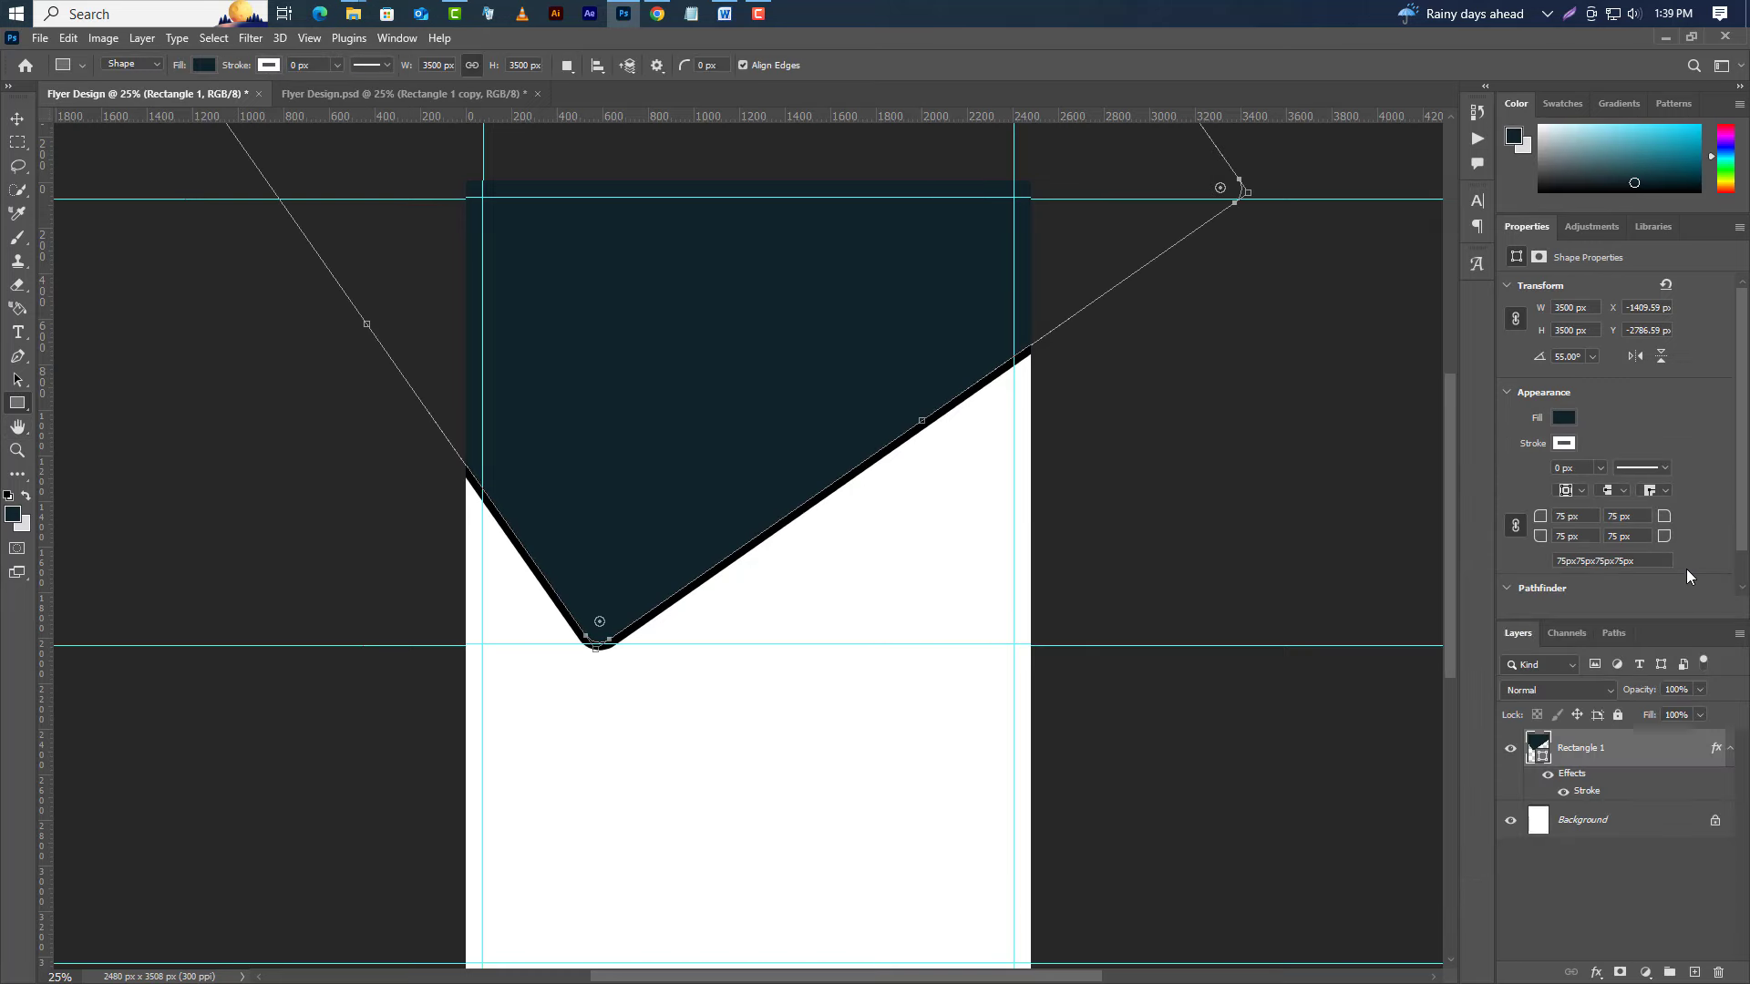
right_click(1653, 749)
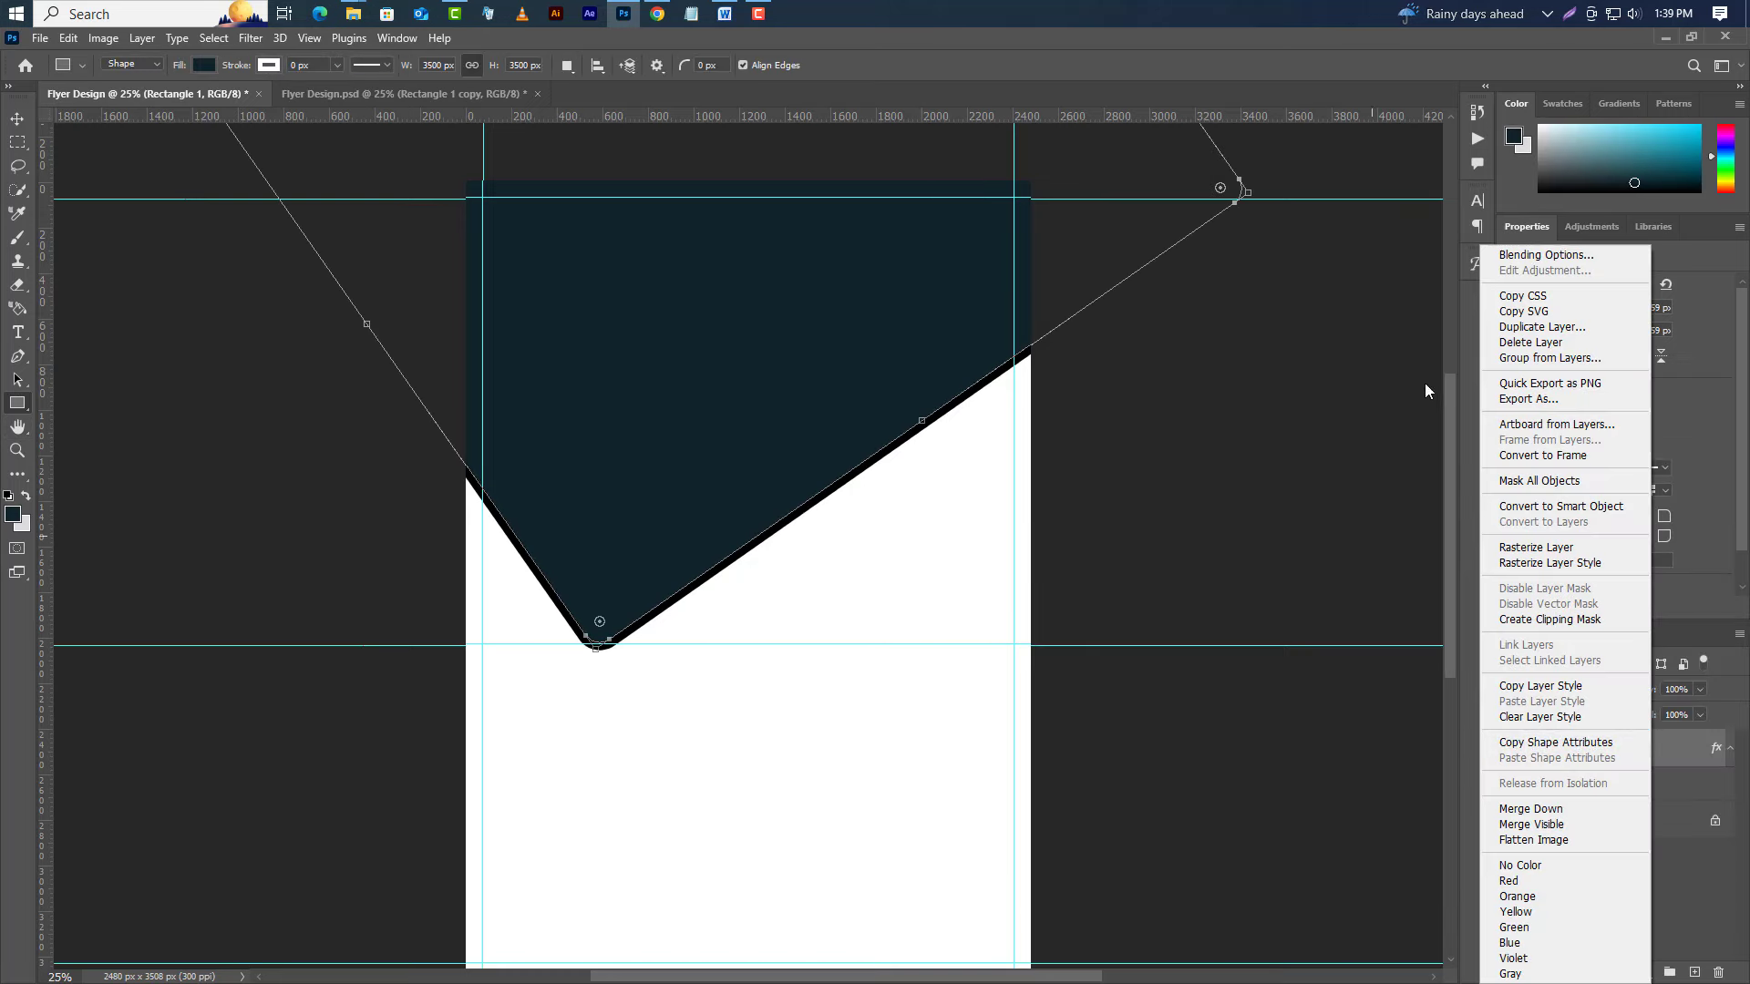
Duplicate the shape, resize the copy to 840 px and fill it light blue d2e4e8.
left_click(1518, 332)
left_click(818, 248)
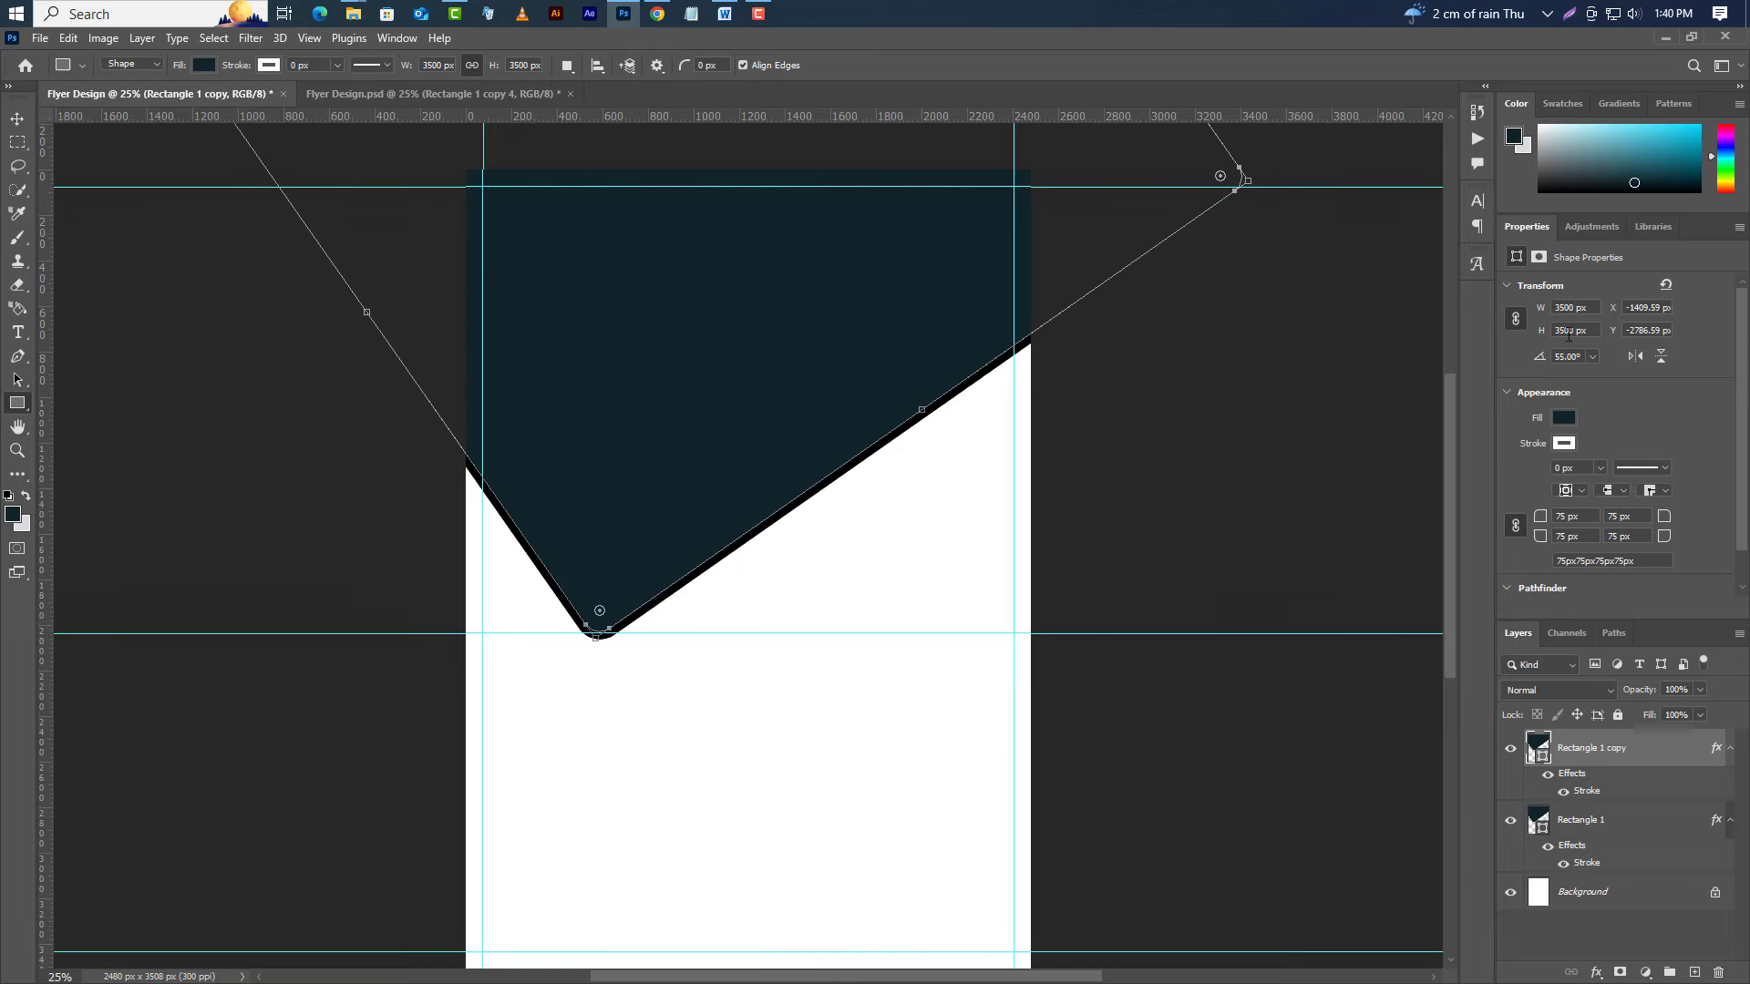
type("840")
key("Return")
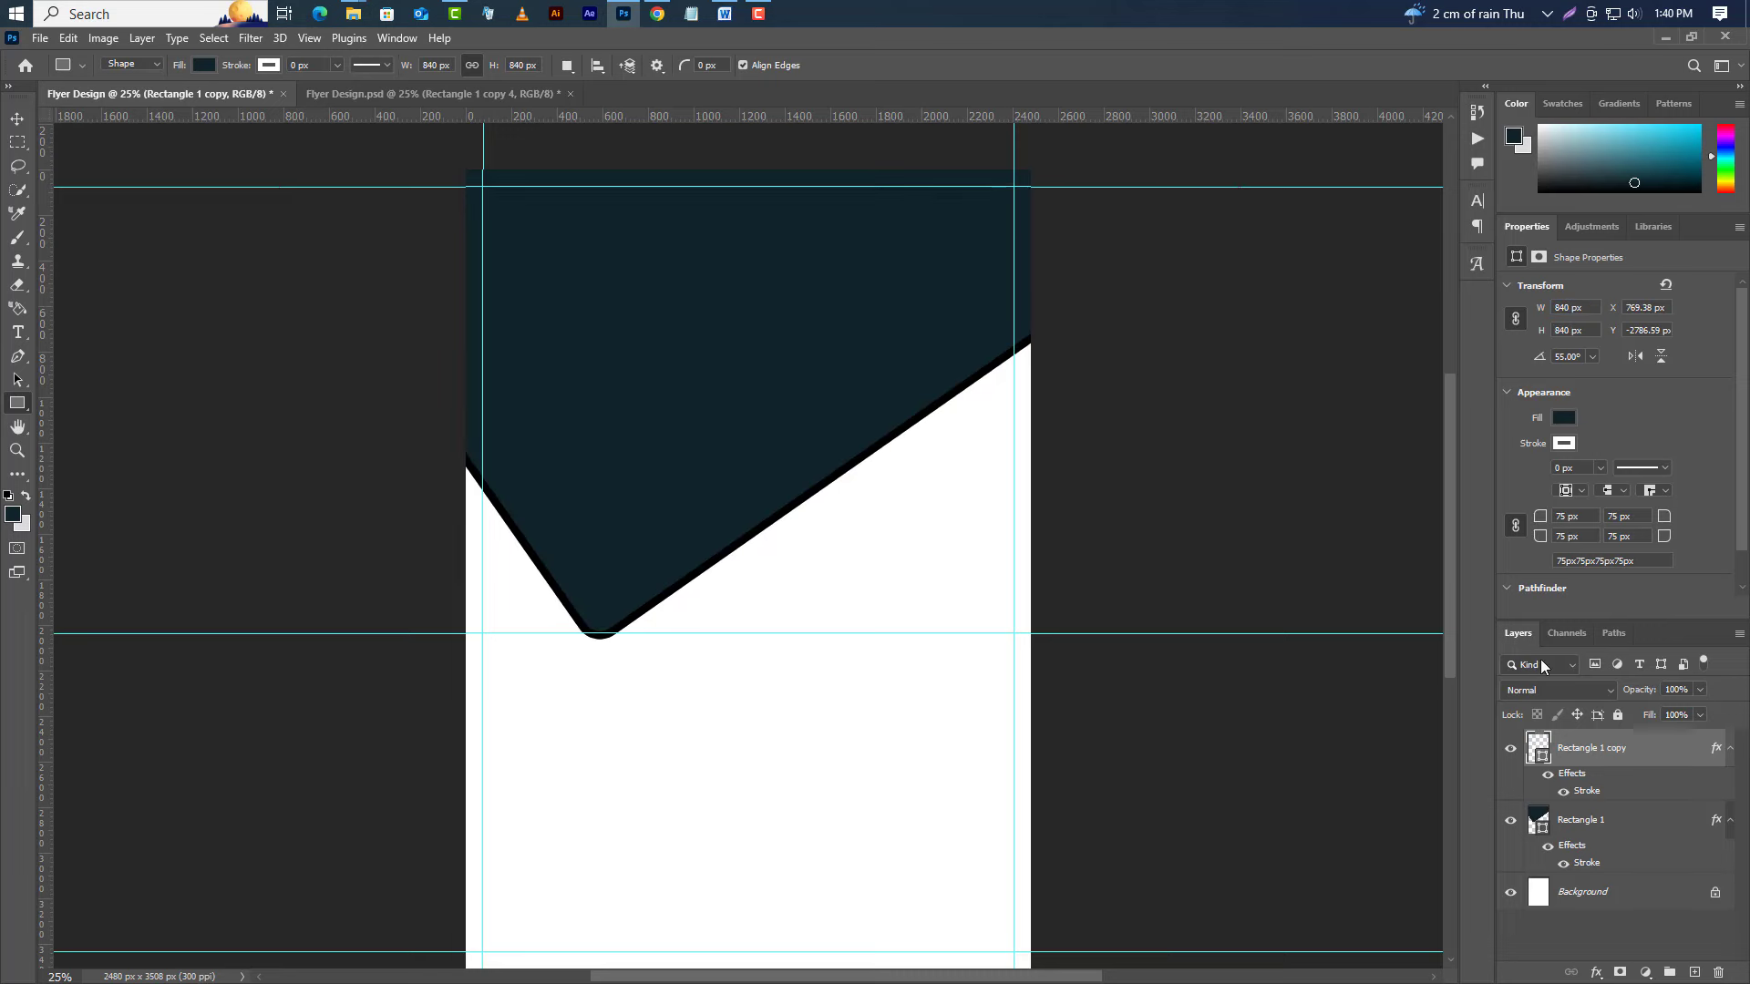
double_click(1540, 756)
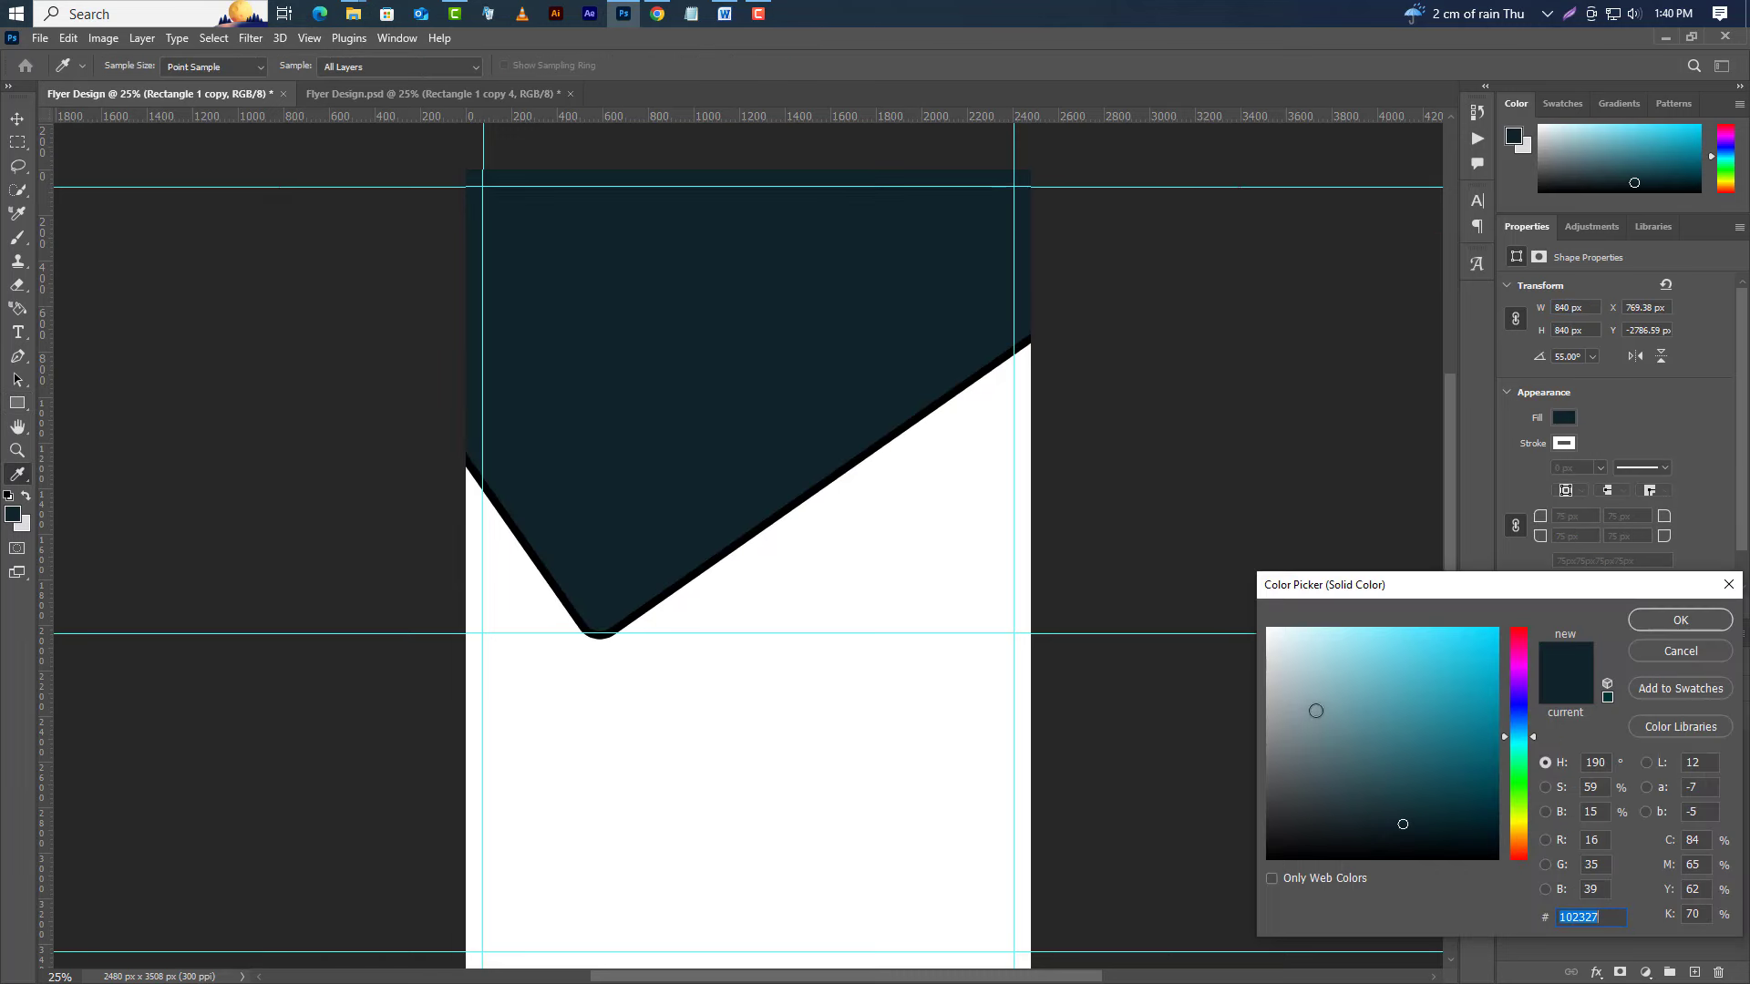
key("ctrl+v")
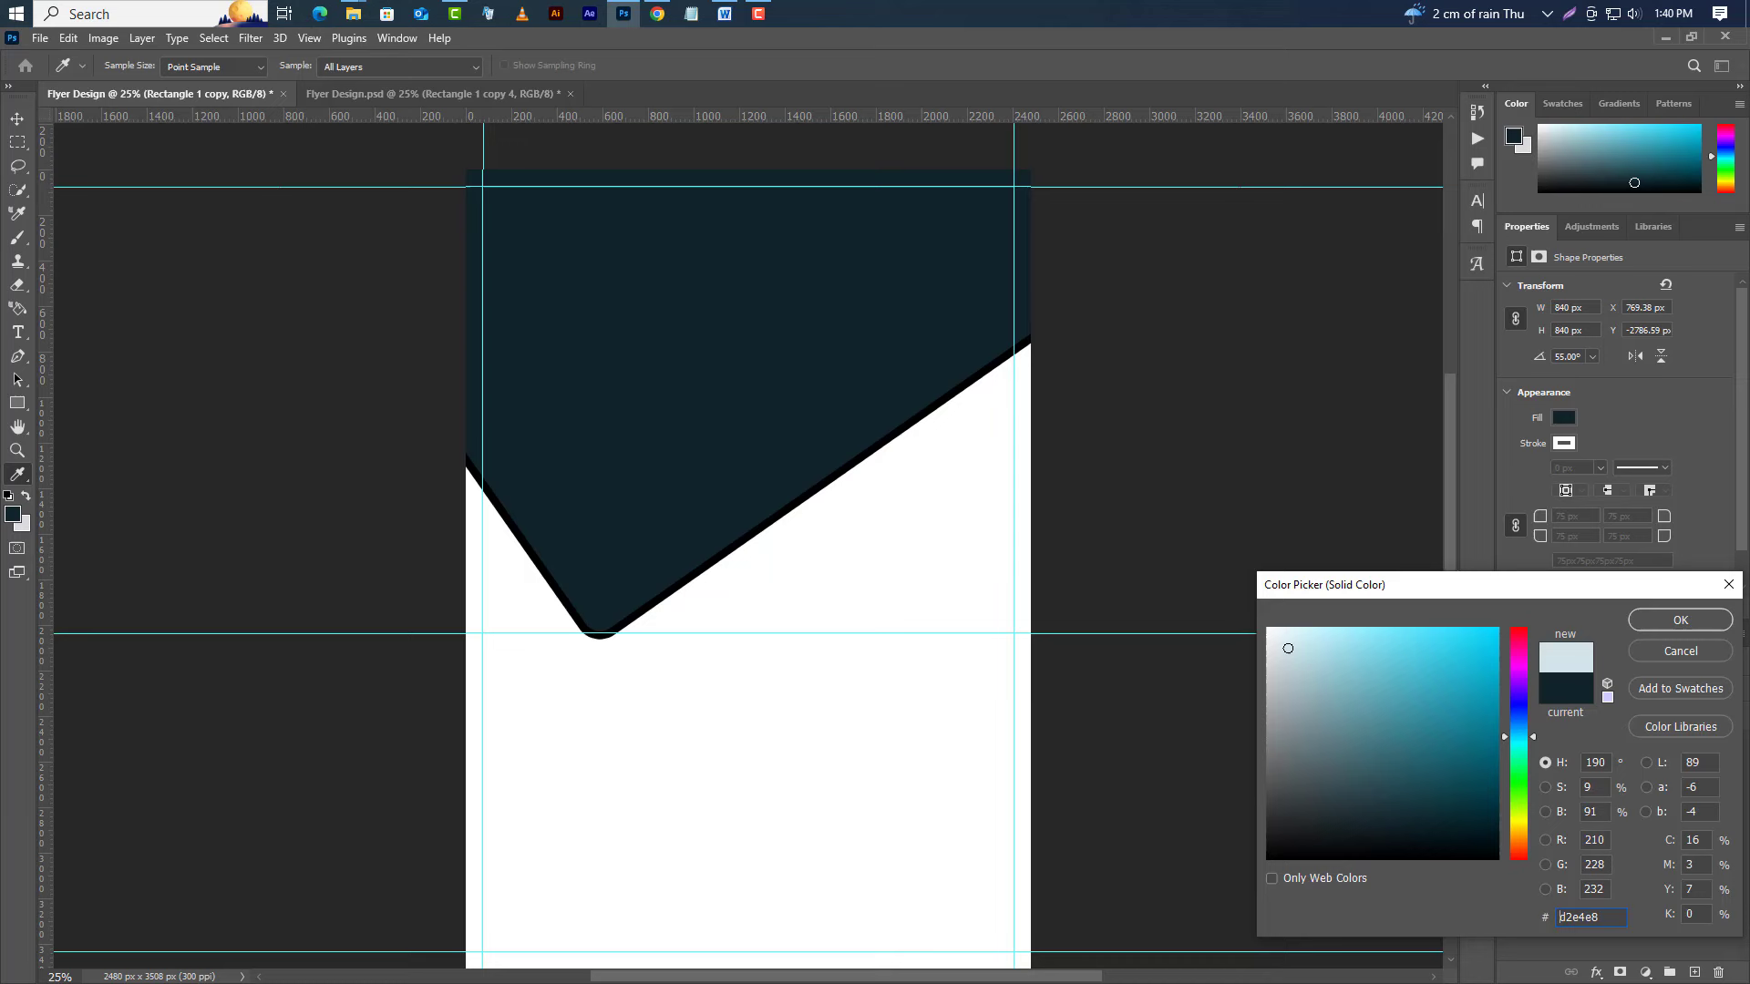
left_click(1710, 620)
Move the small light-blue copy down onto the white area below the V.
left_click(68, 38)
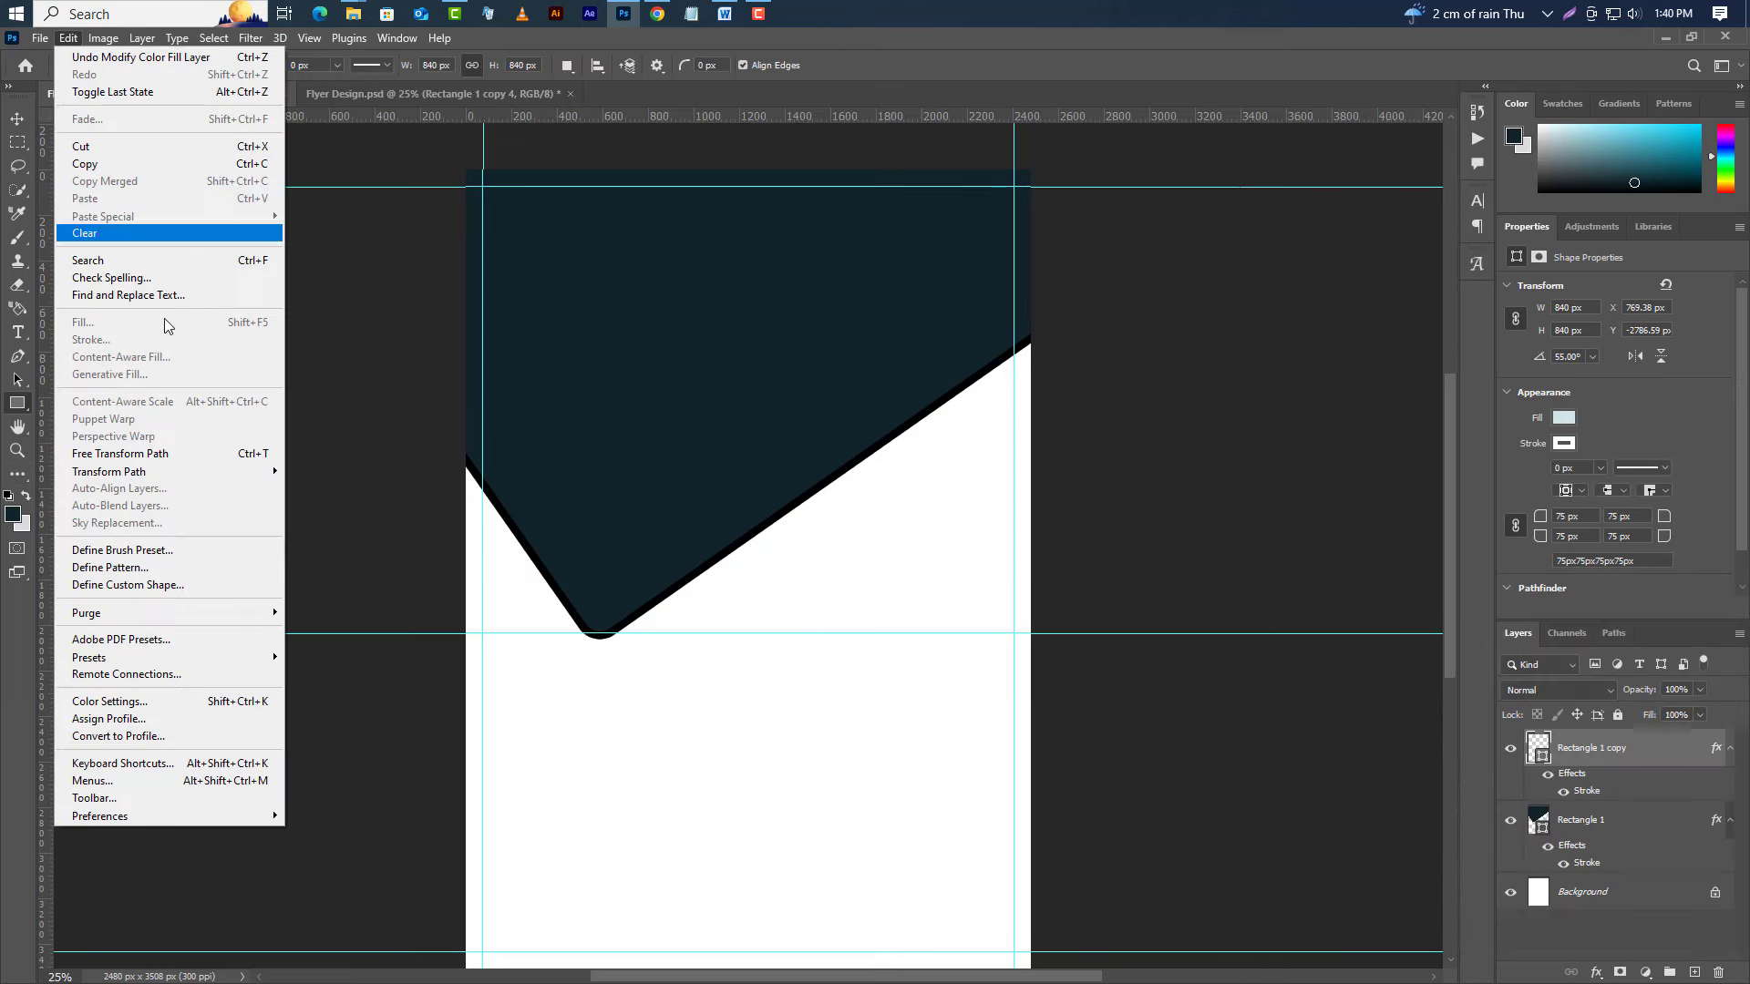
left_click(147, 454)
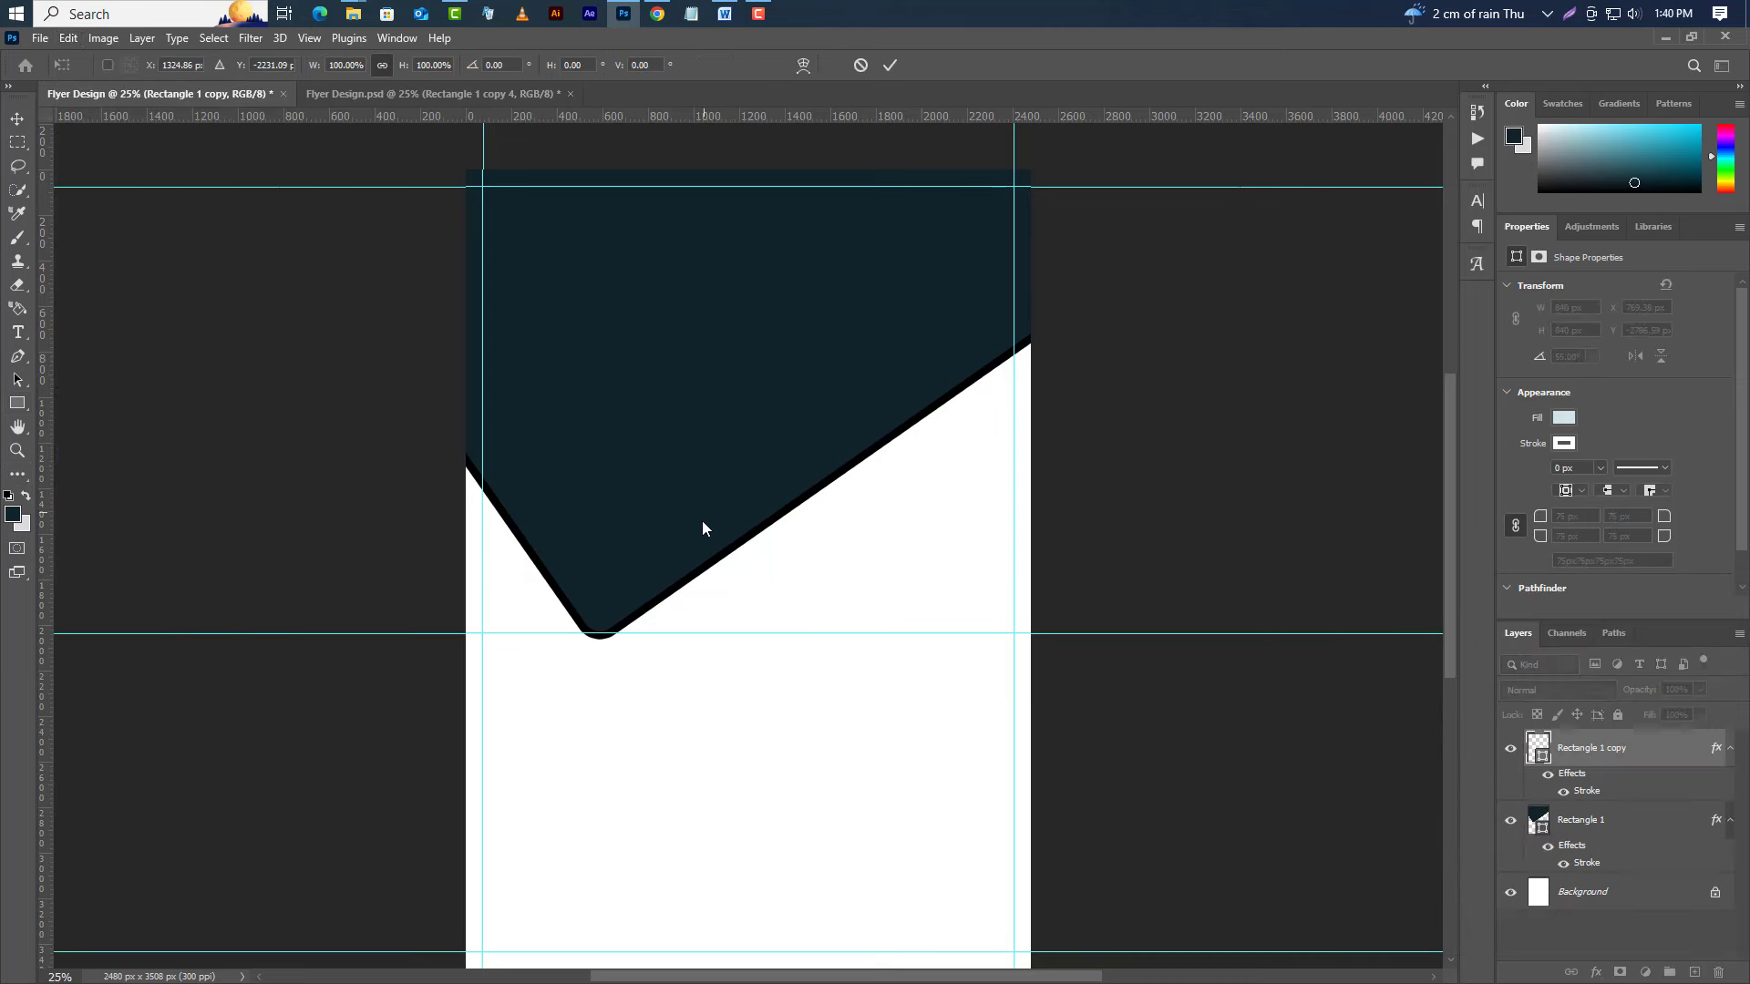
scroll(705, 525, "down", 5)
scroll(711, 528, "down", 2)
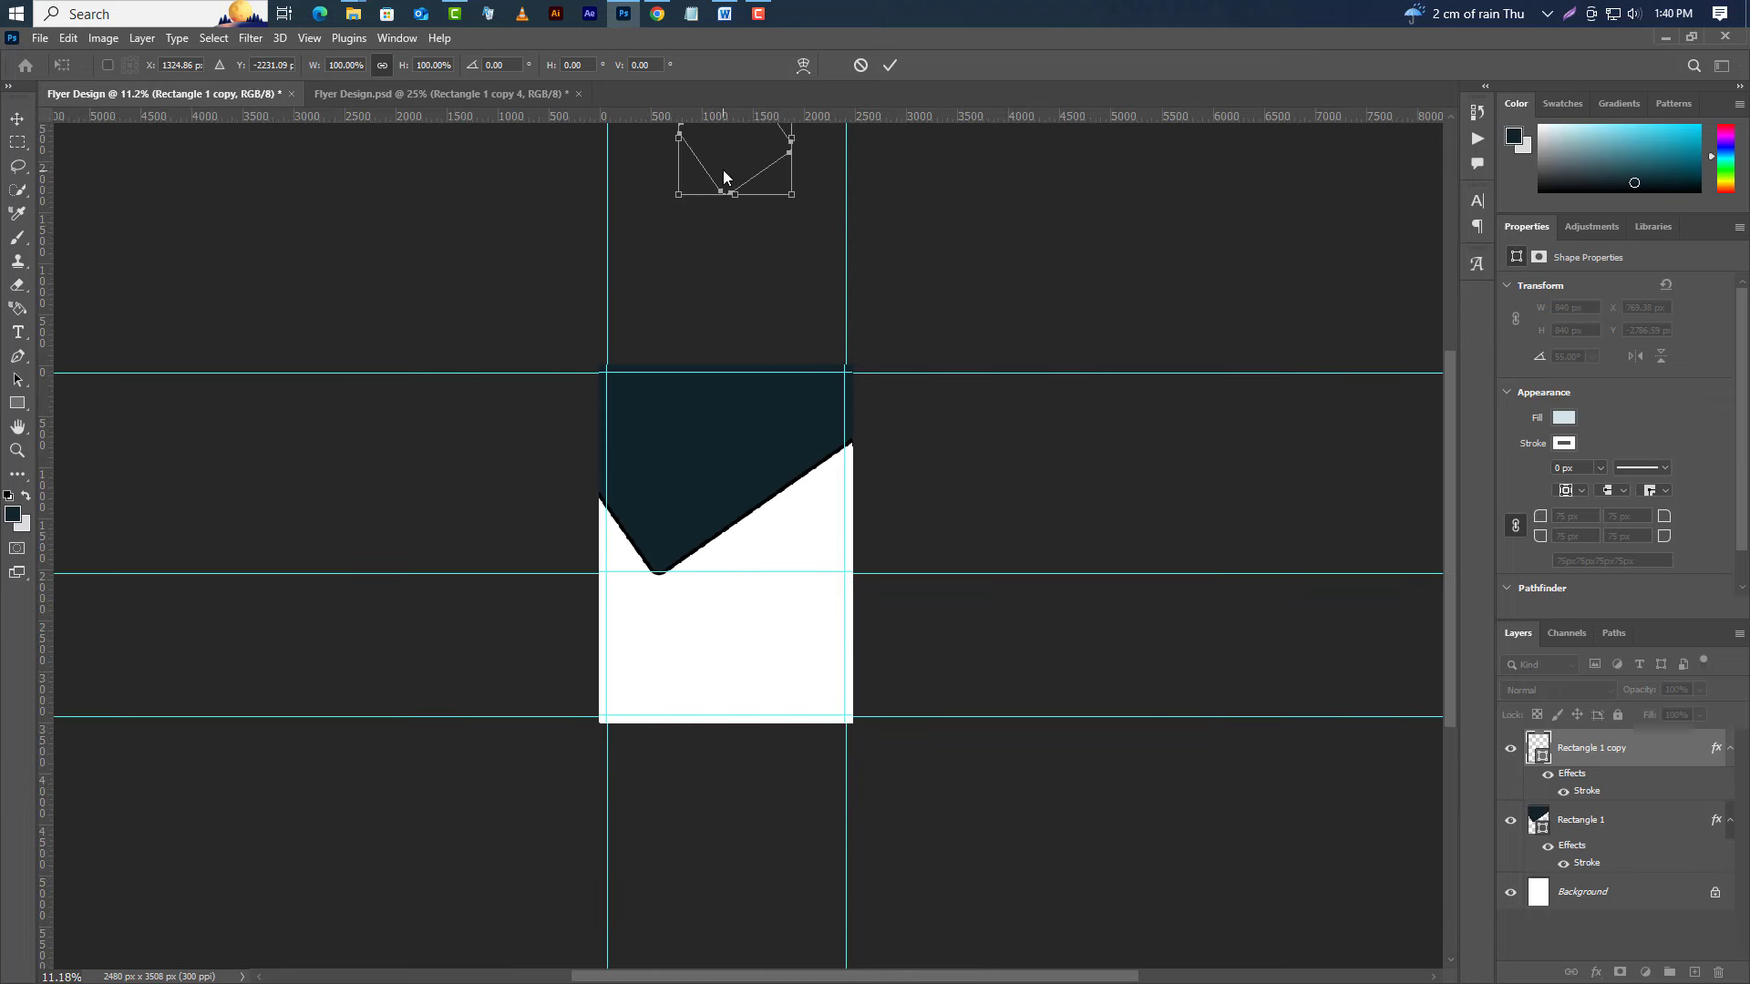
left_click_drag(734, 167, 720, 627)
scroll(715, 620, "up", 12)
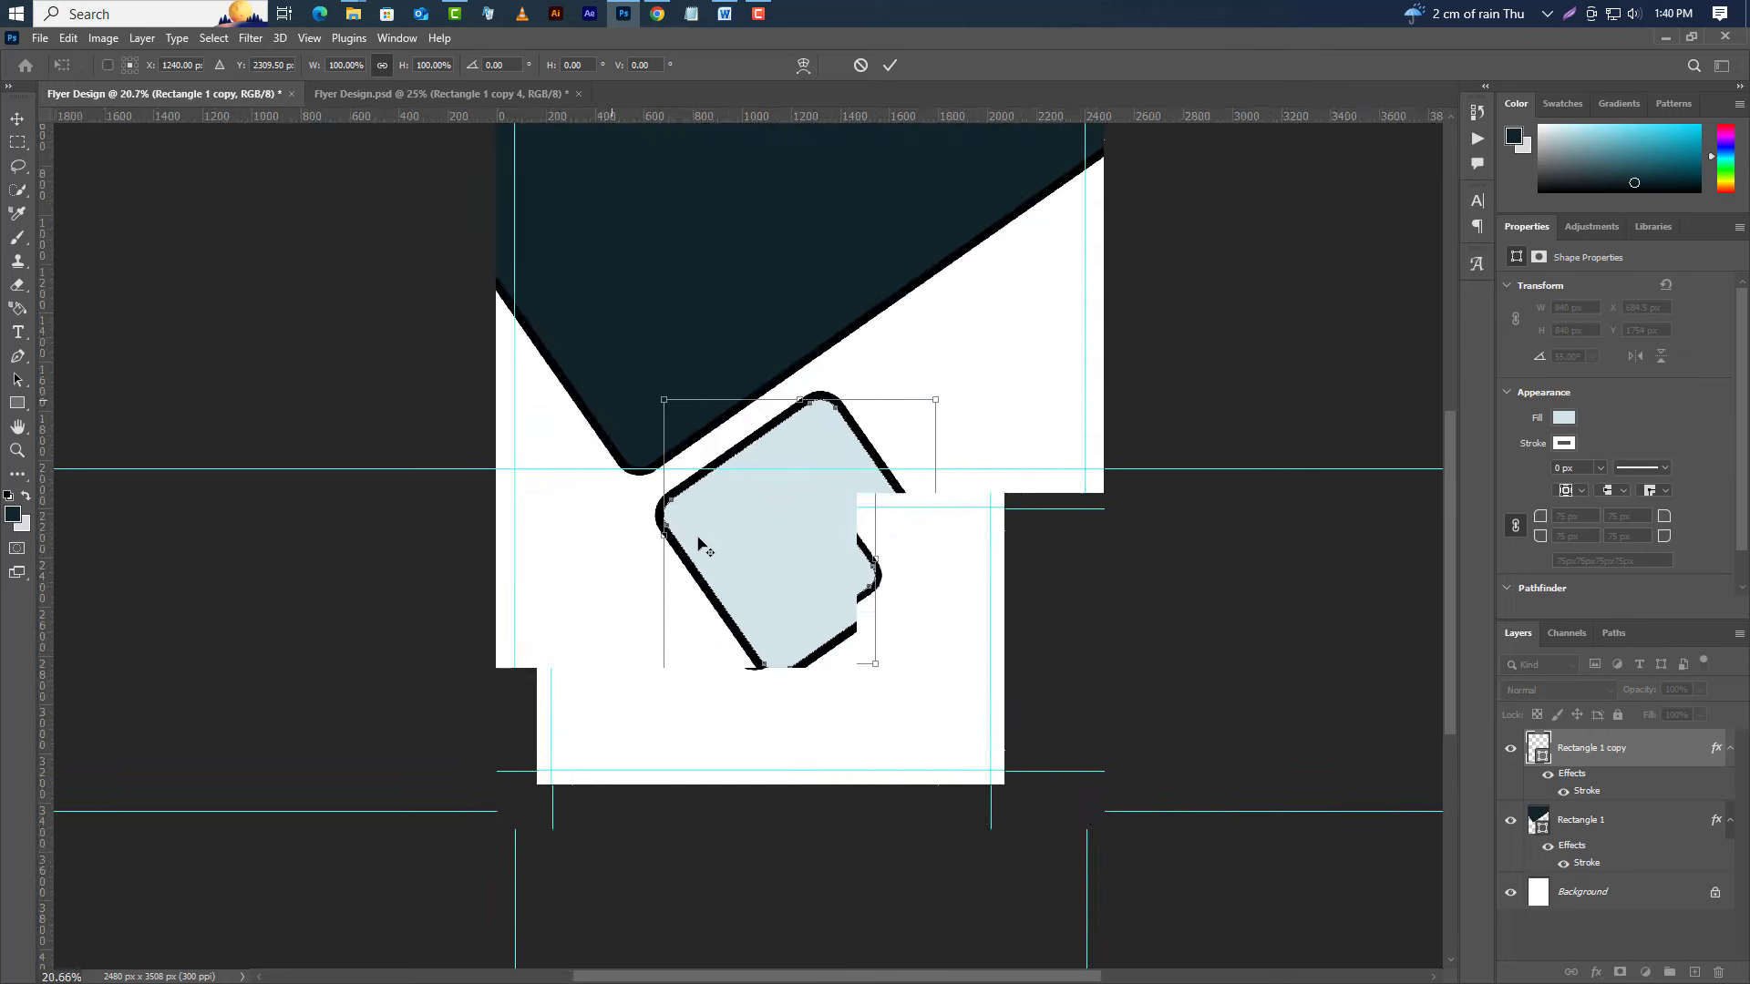
scroll(706, 538, "up", 1)
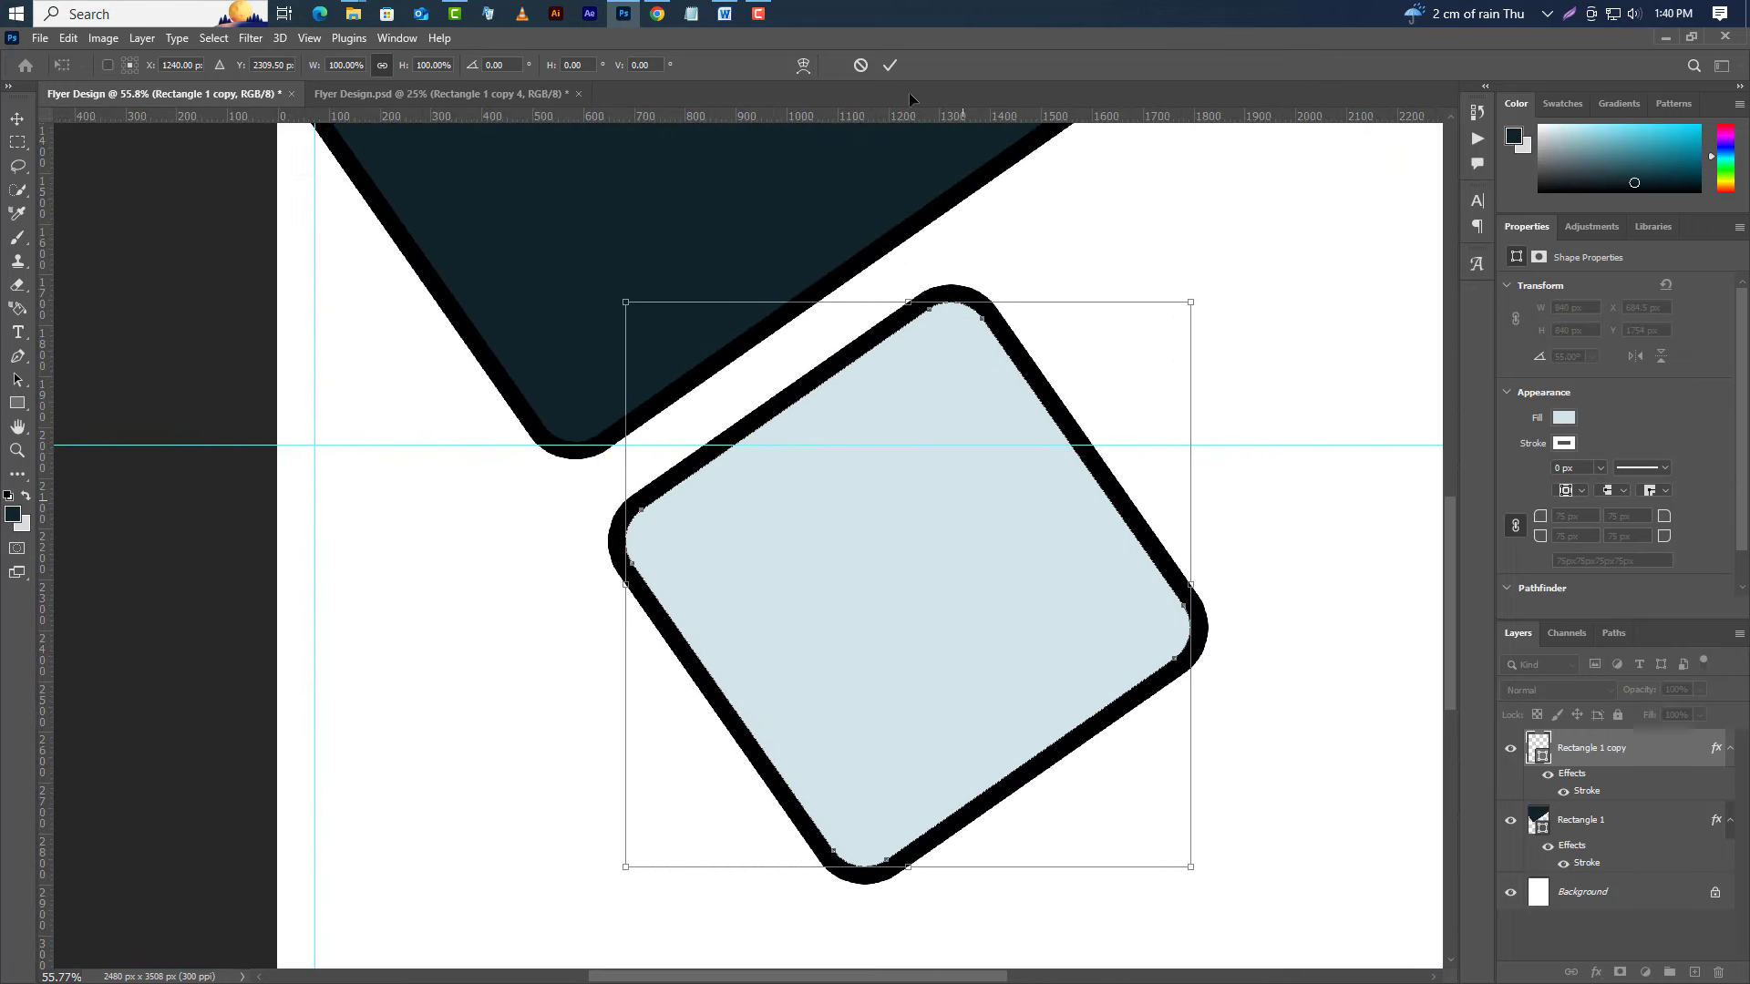
Change the tile's stroke to a 10 px inside outline in orange ff9c00.
left_click(890, 66)
double_click(1587, 790)
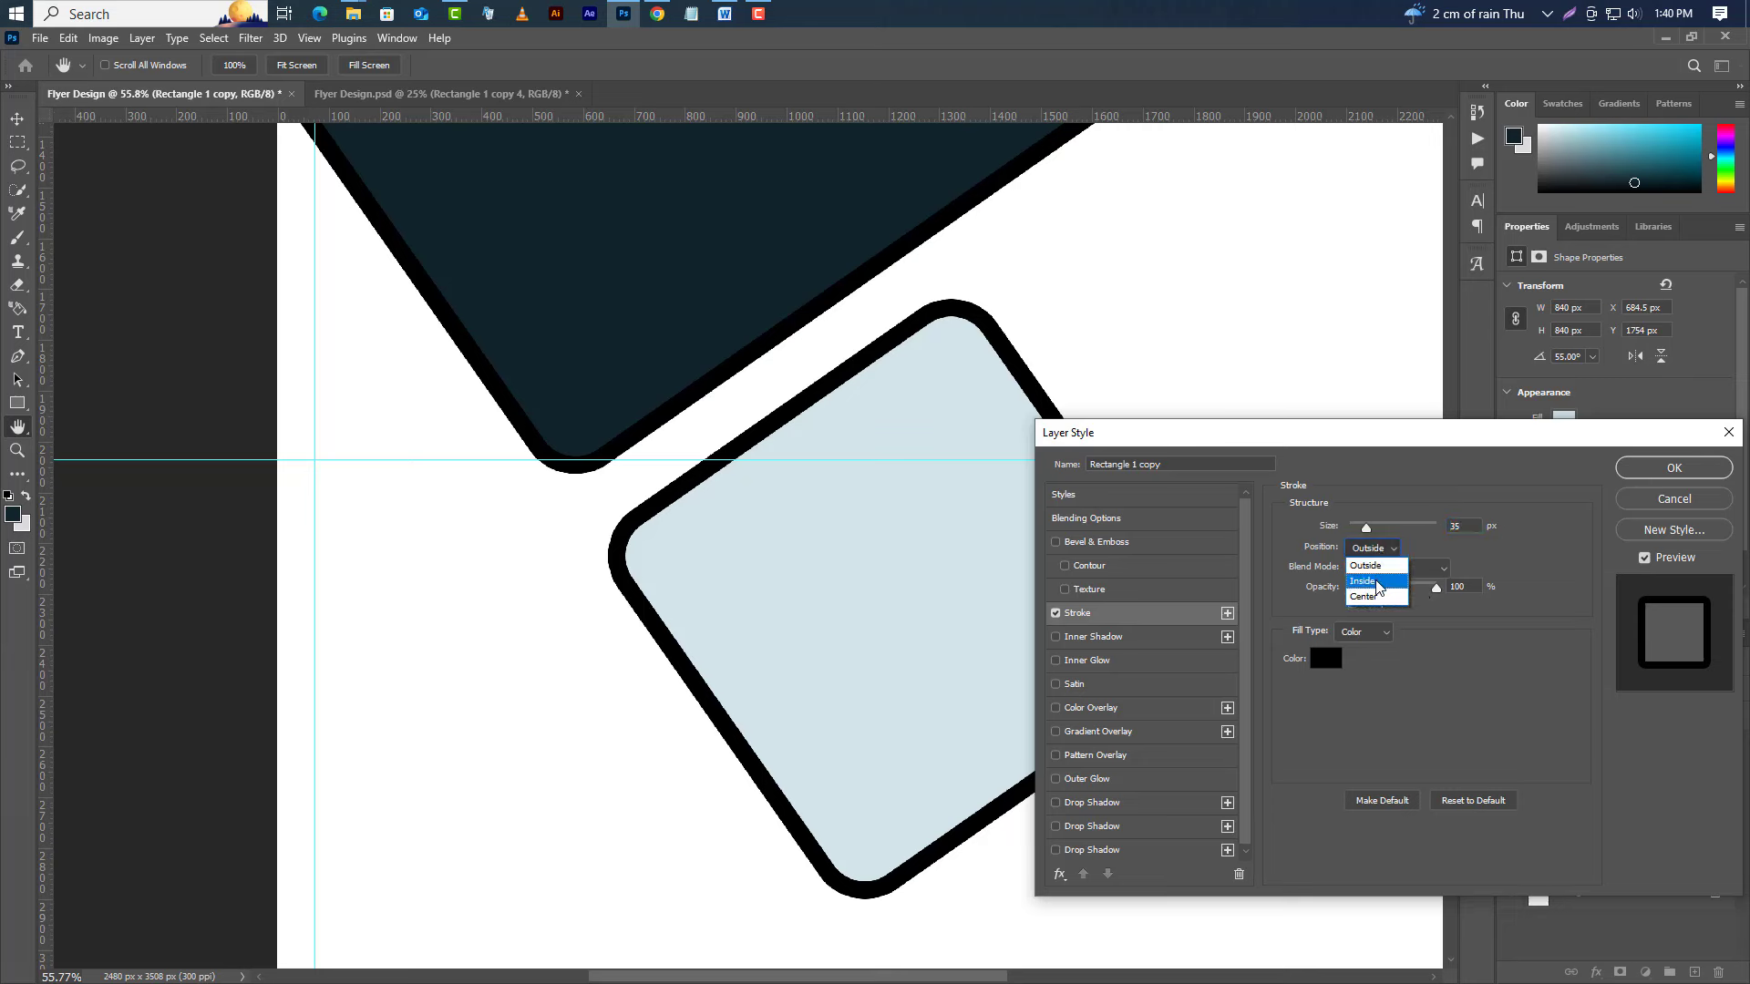
left_click(1361, 581)
type("1")
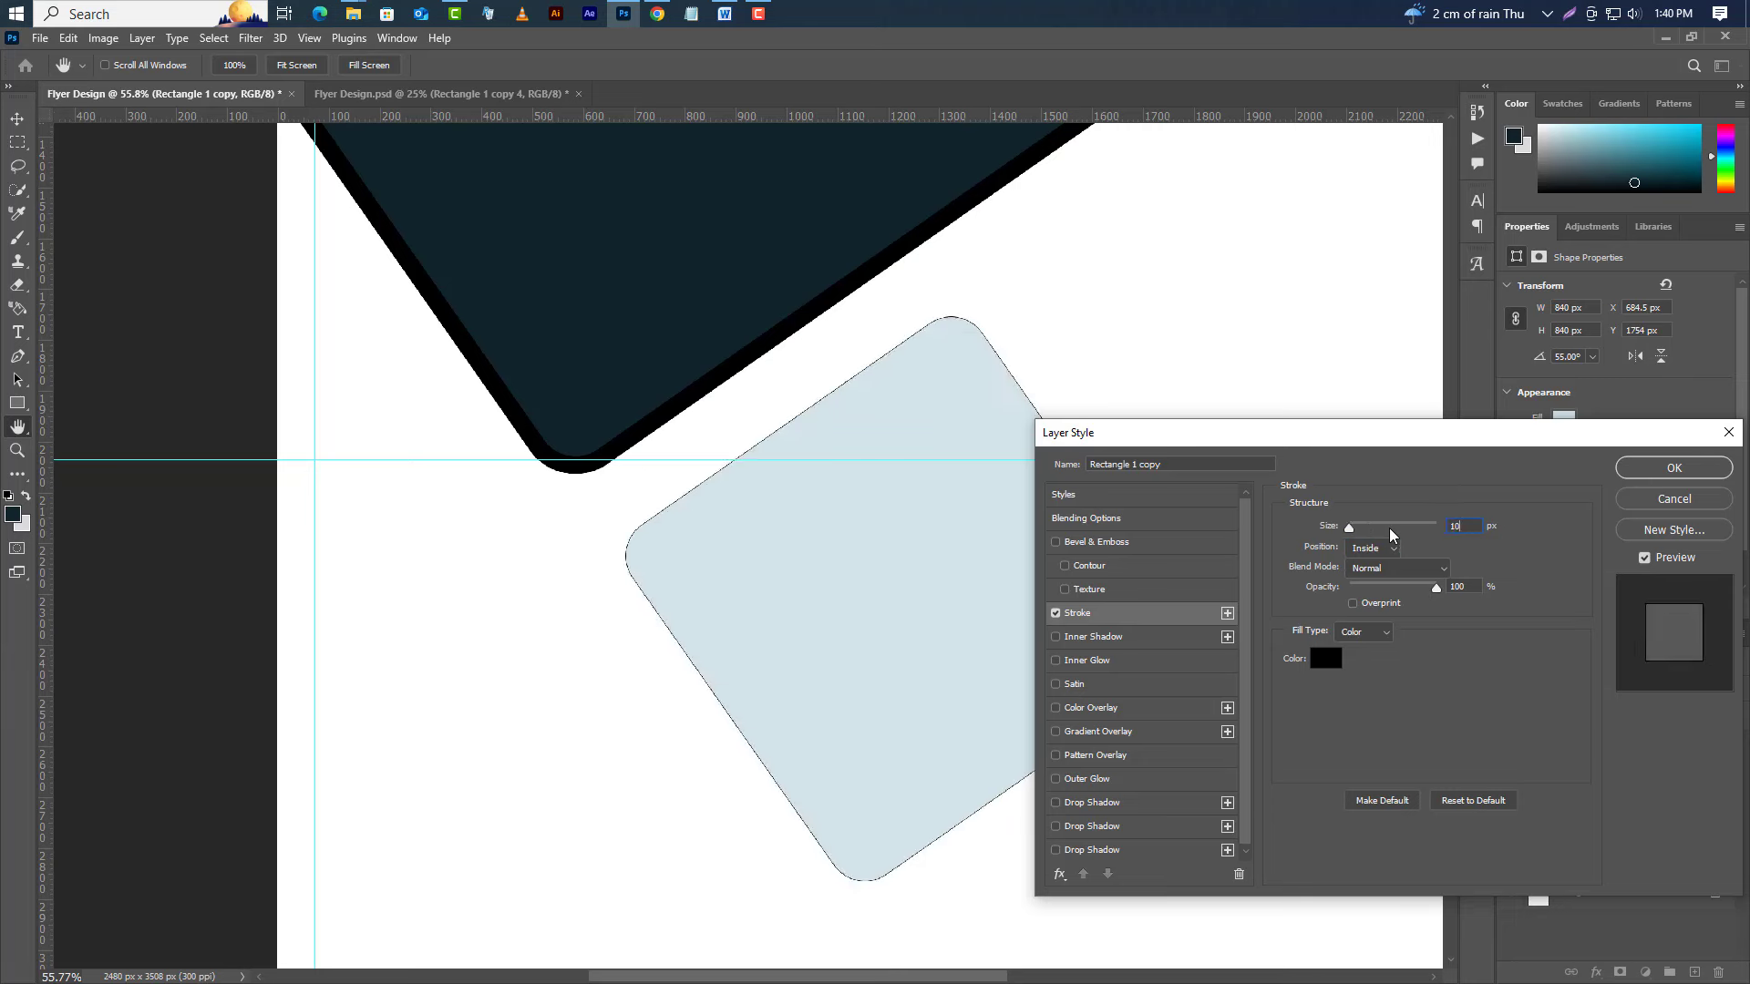
type("0")
left_click(1325, 660)
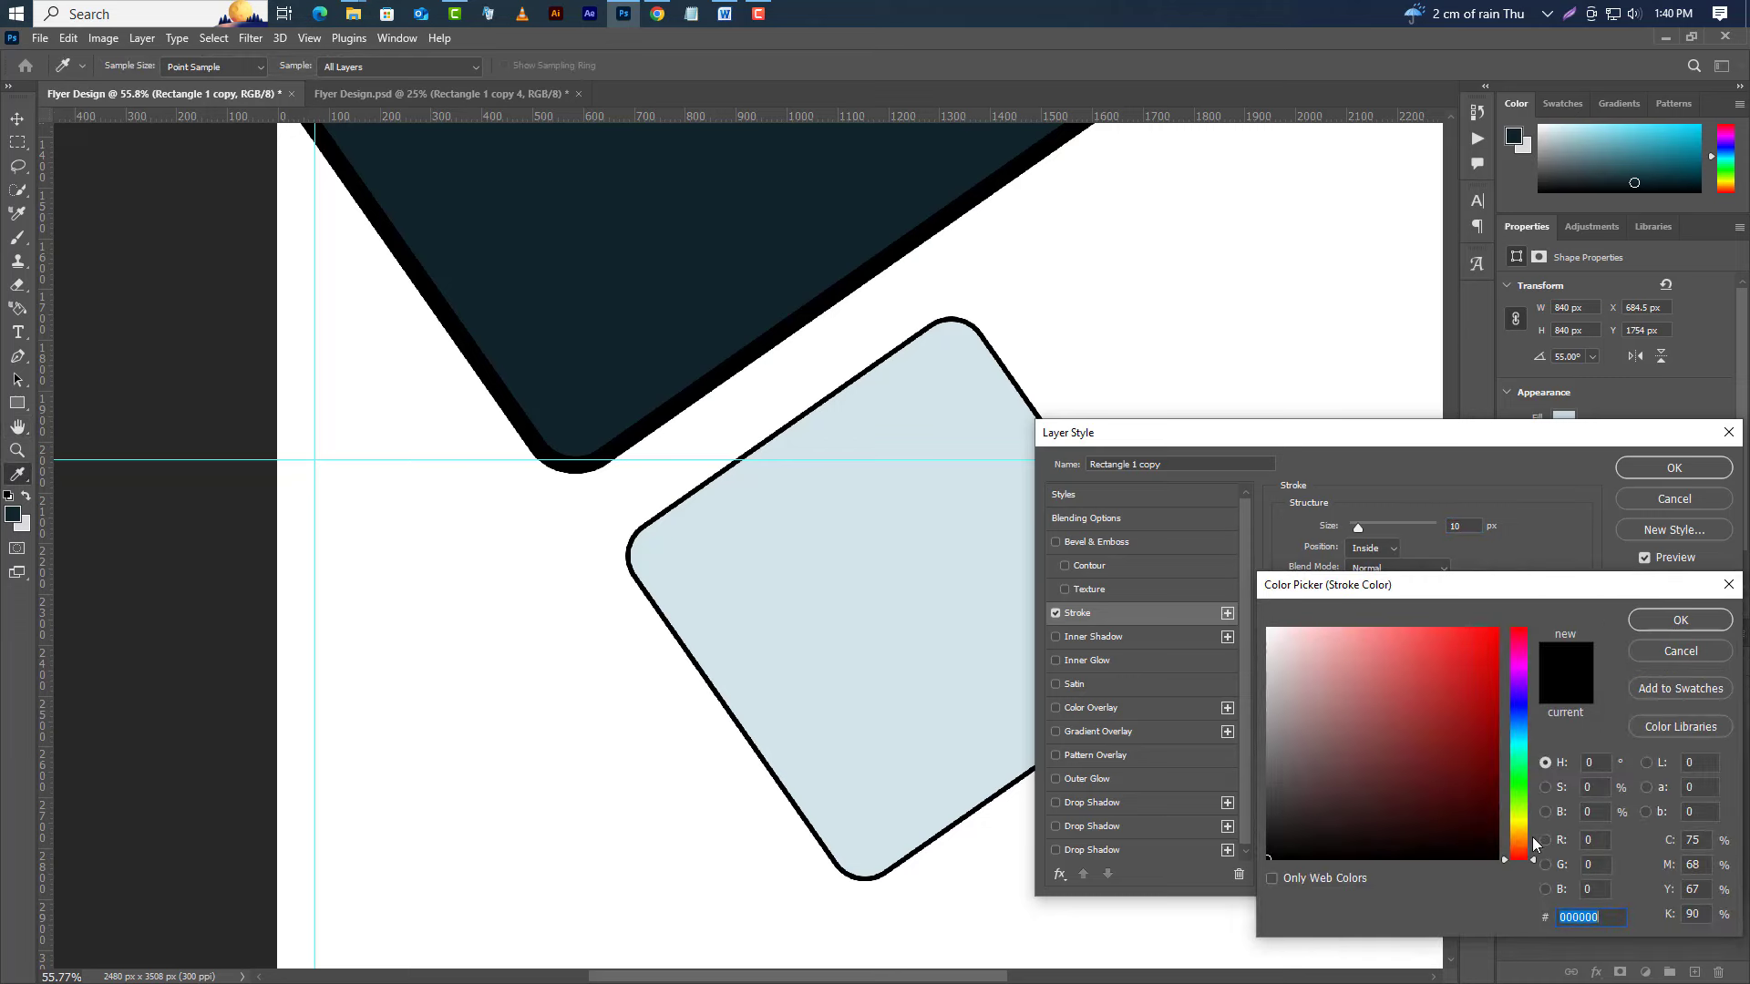
type("ffae00")
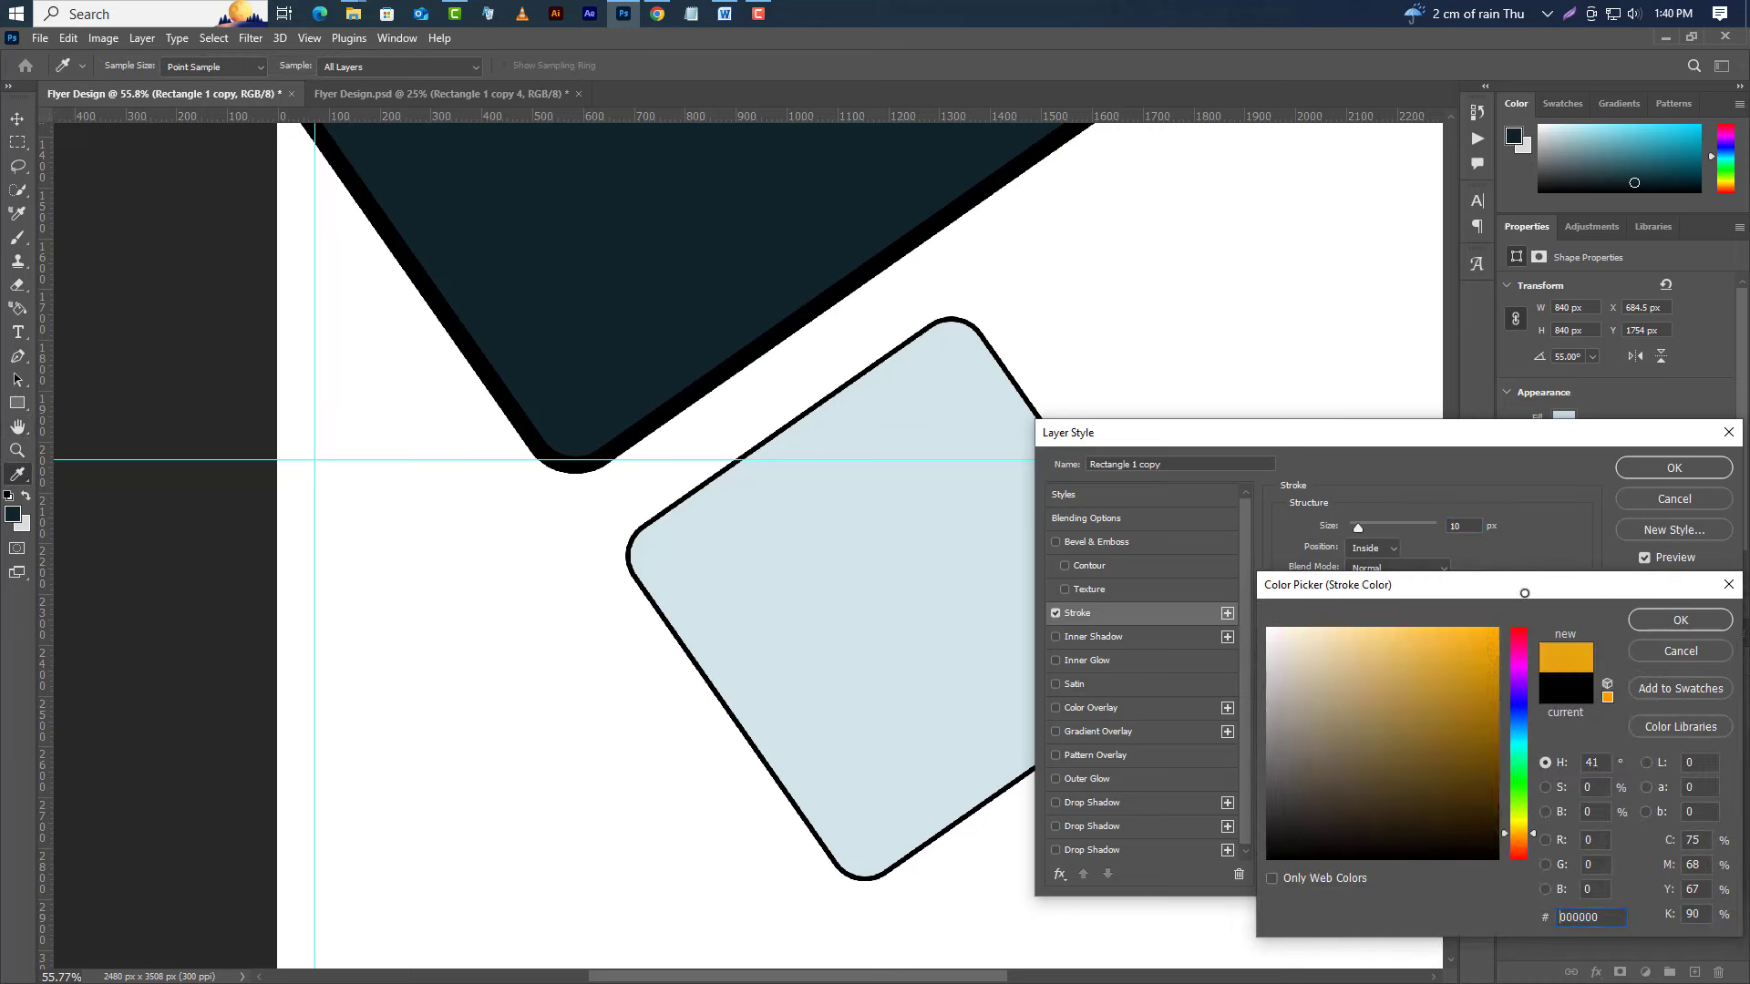
left_click(1517, 839)
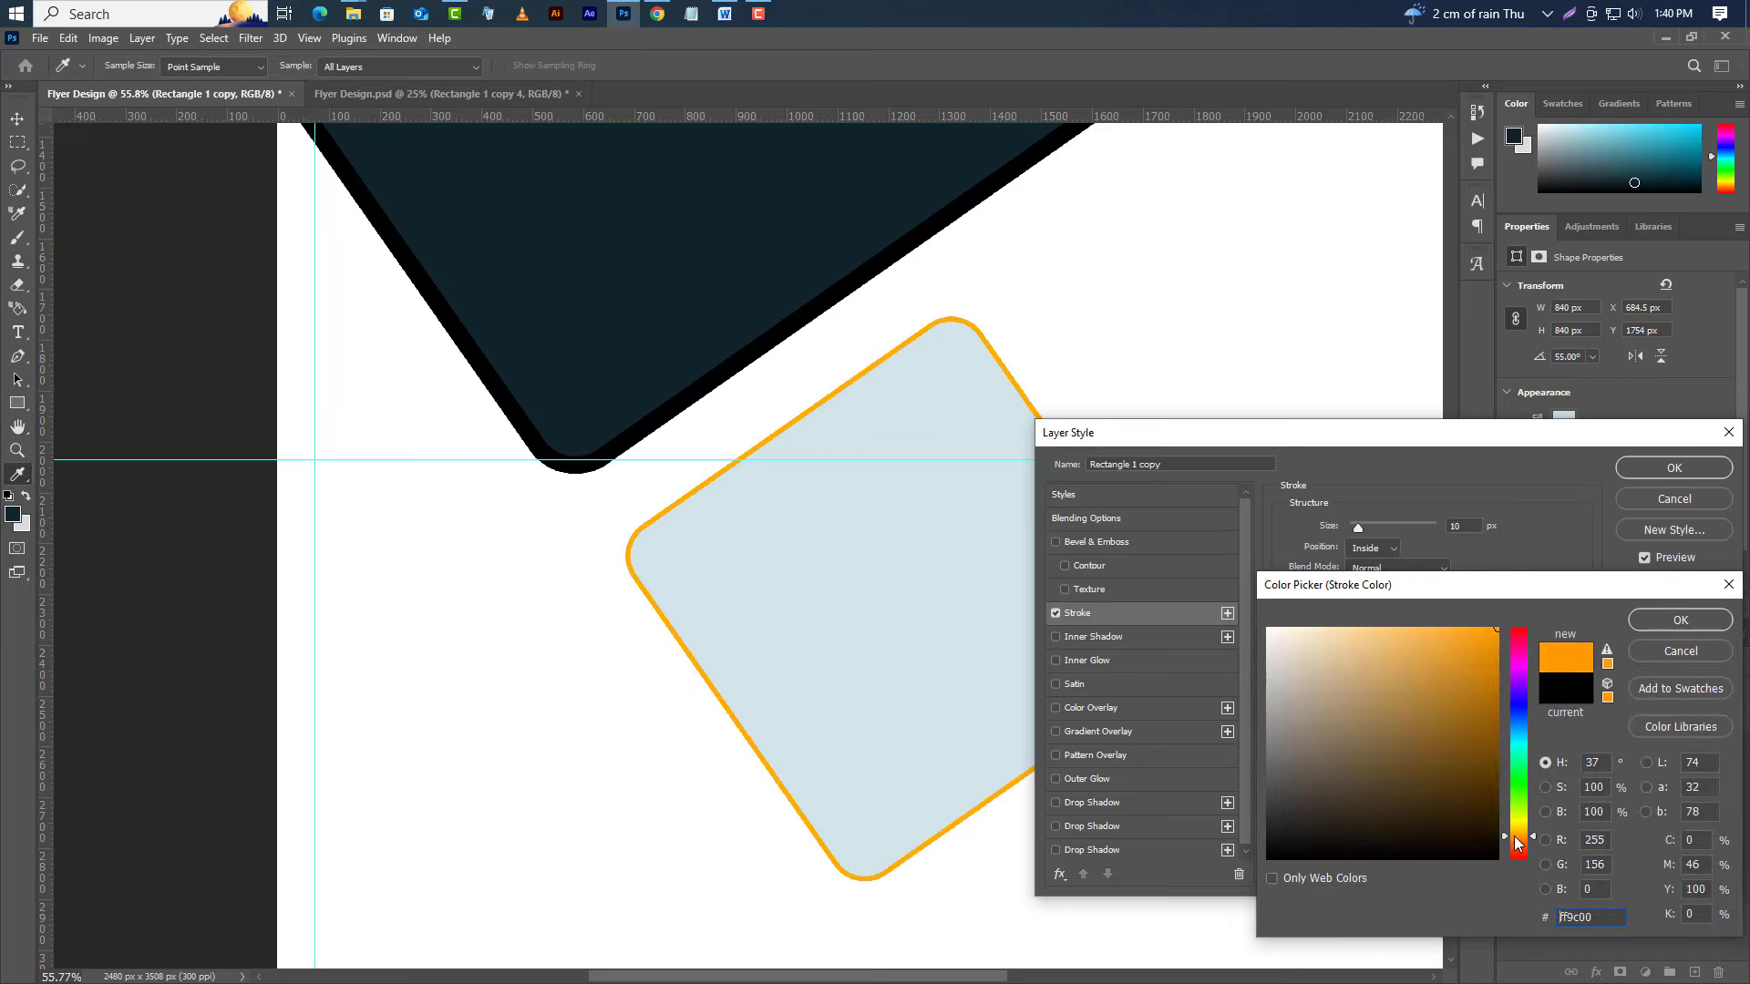
left_click(1658, 623)
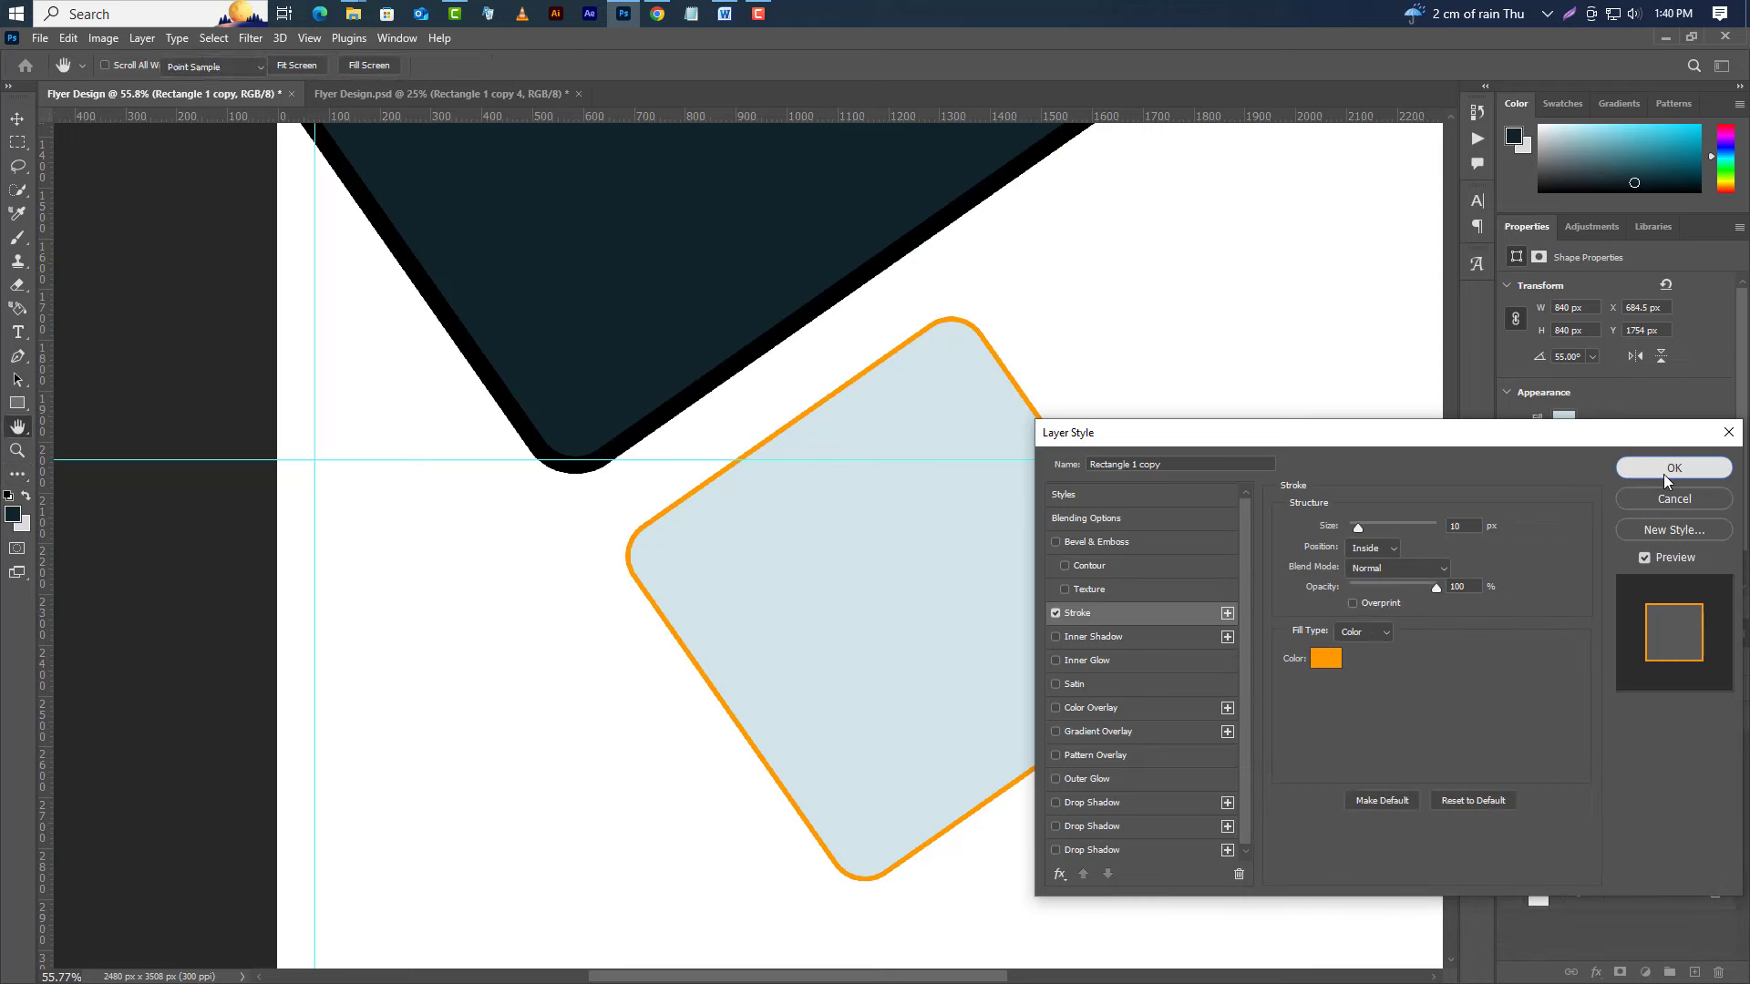
left_click(1664, 472)
Place the tile against the dark shape and add a second copy up-right along the diagonal edge.
left_click(15, 124)
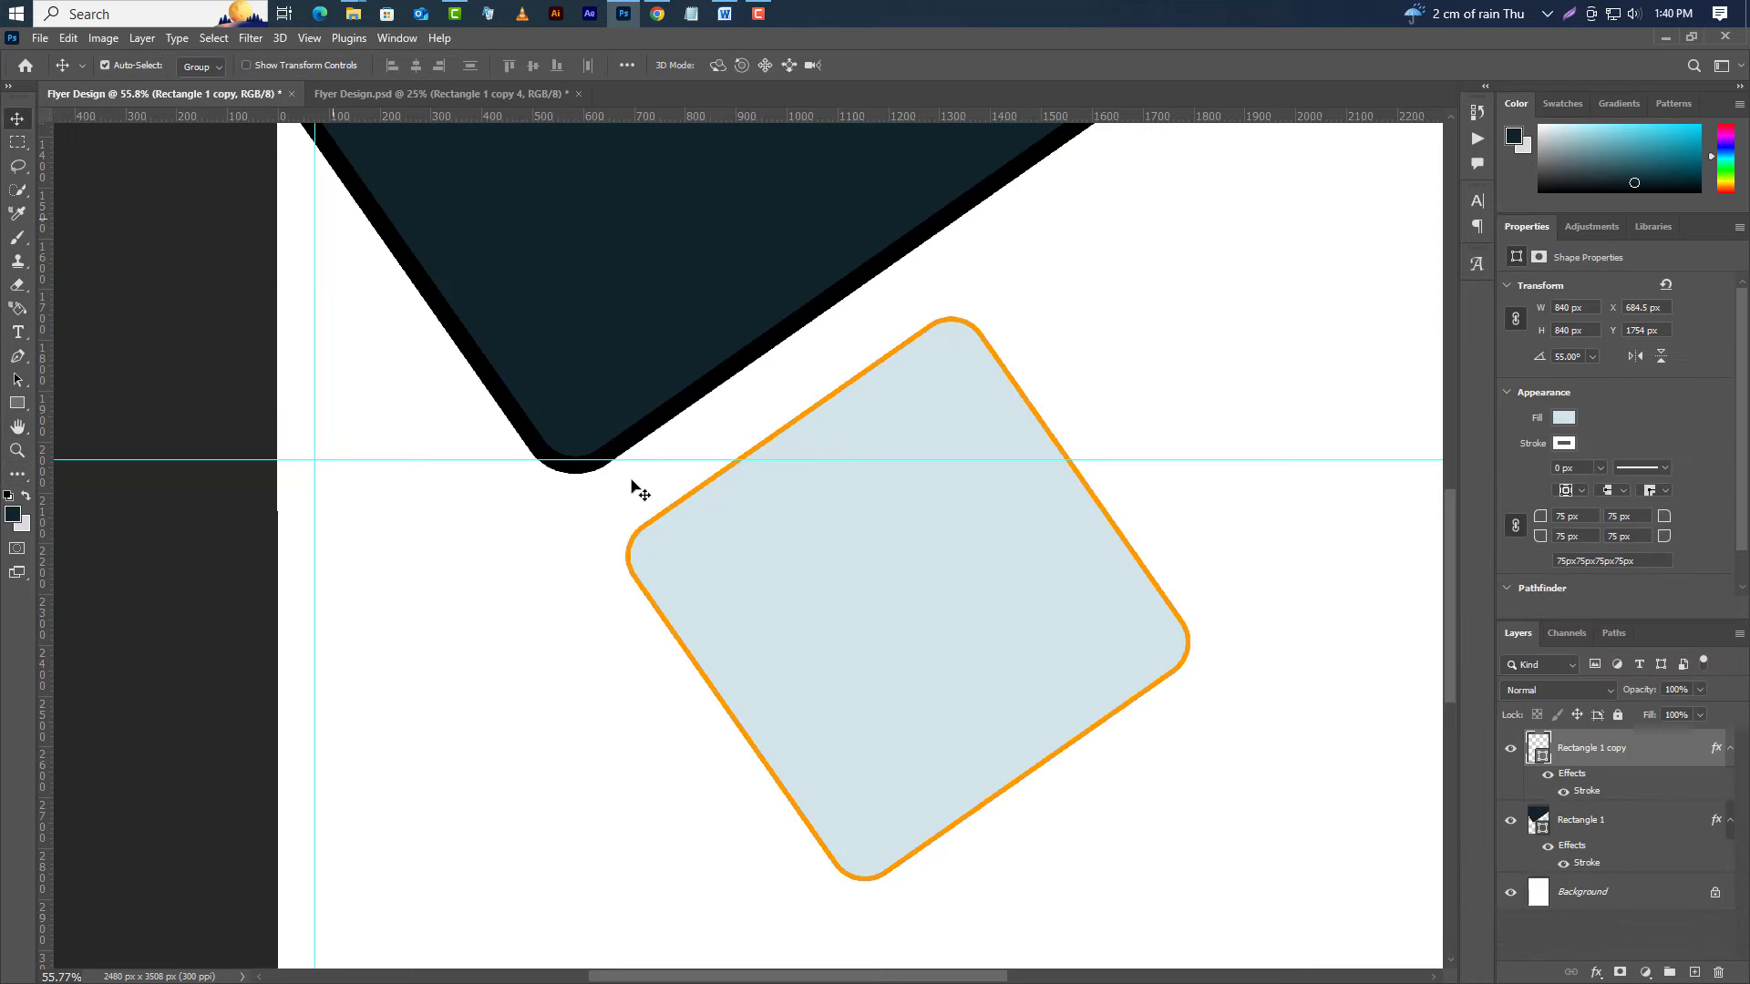
left_click_drag(753, 553, 699, 503)
scroll(688, 580, "down", 5)
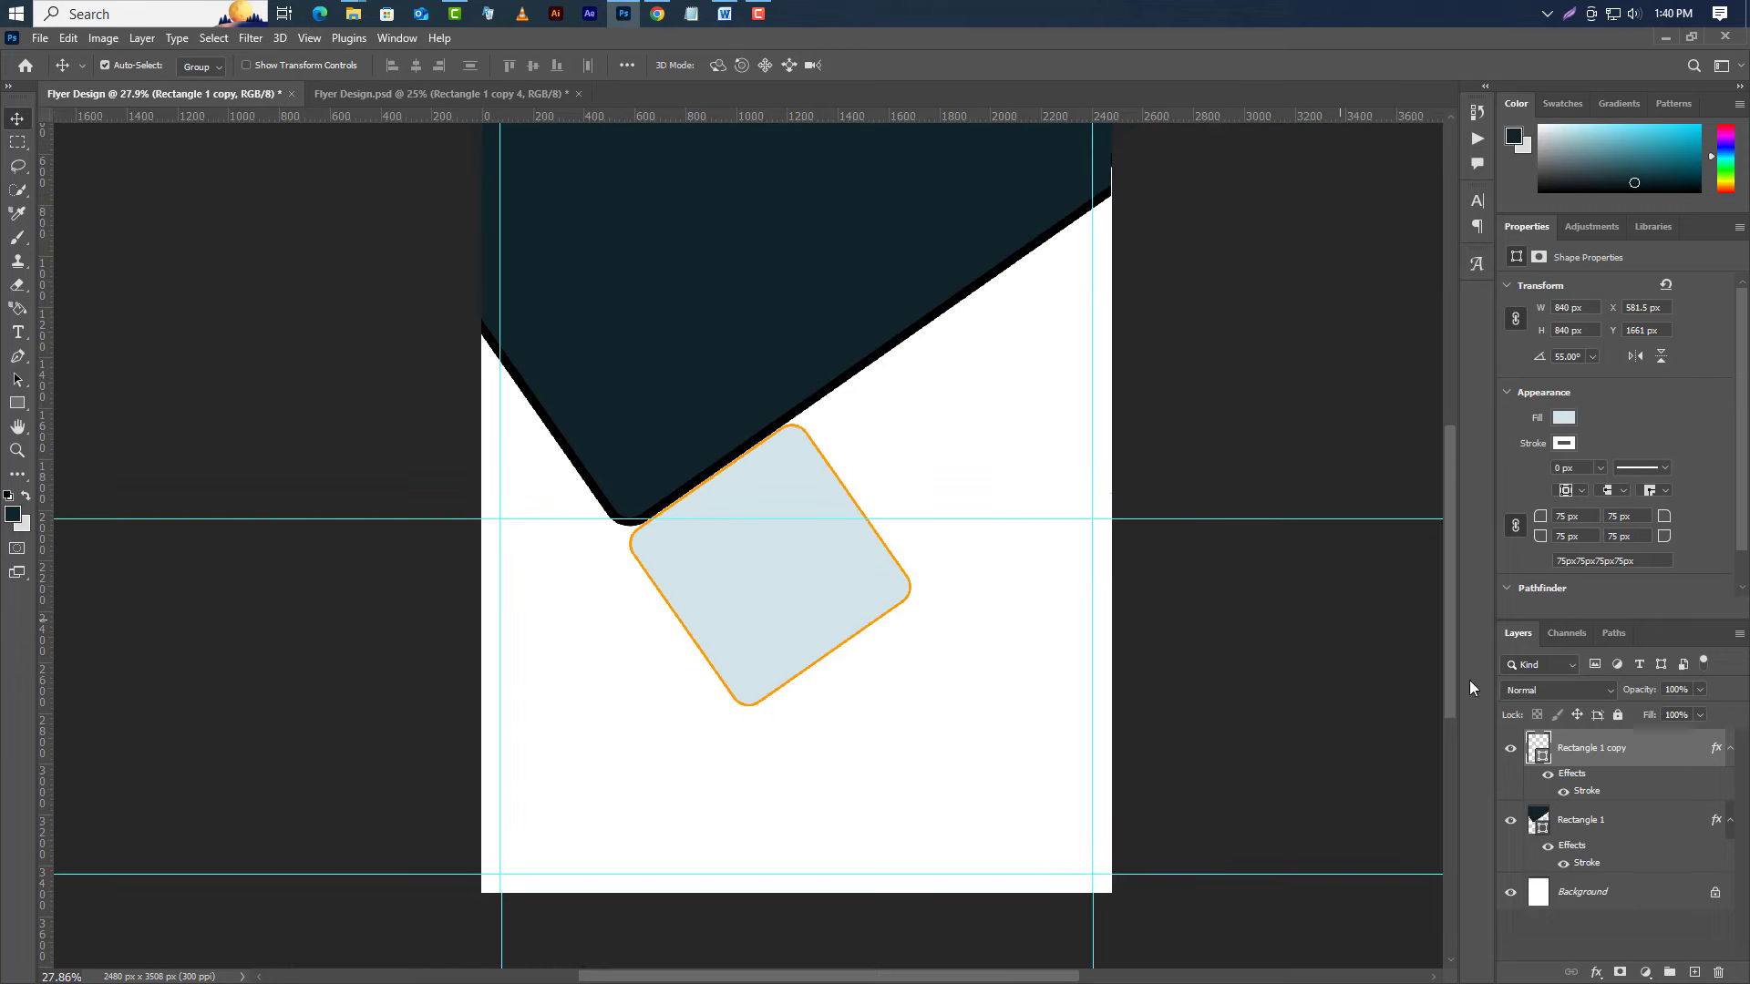
left_click_drag(1677, 794, 1692, 972)
left_click_drag(722, 574, 915, 437)
key("Left")
key("Left")
key("Left")
key("Left")
key("Left")
key("Left")
key("Left")
key("Left")
key("Left")
key("Left")
key("Left")
key("Left")
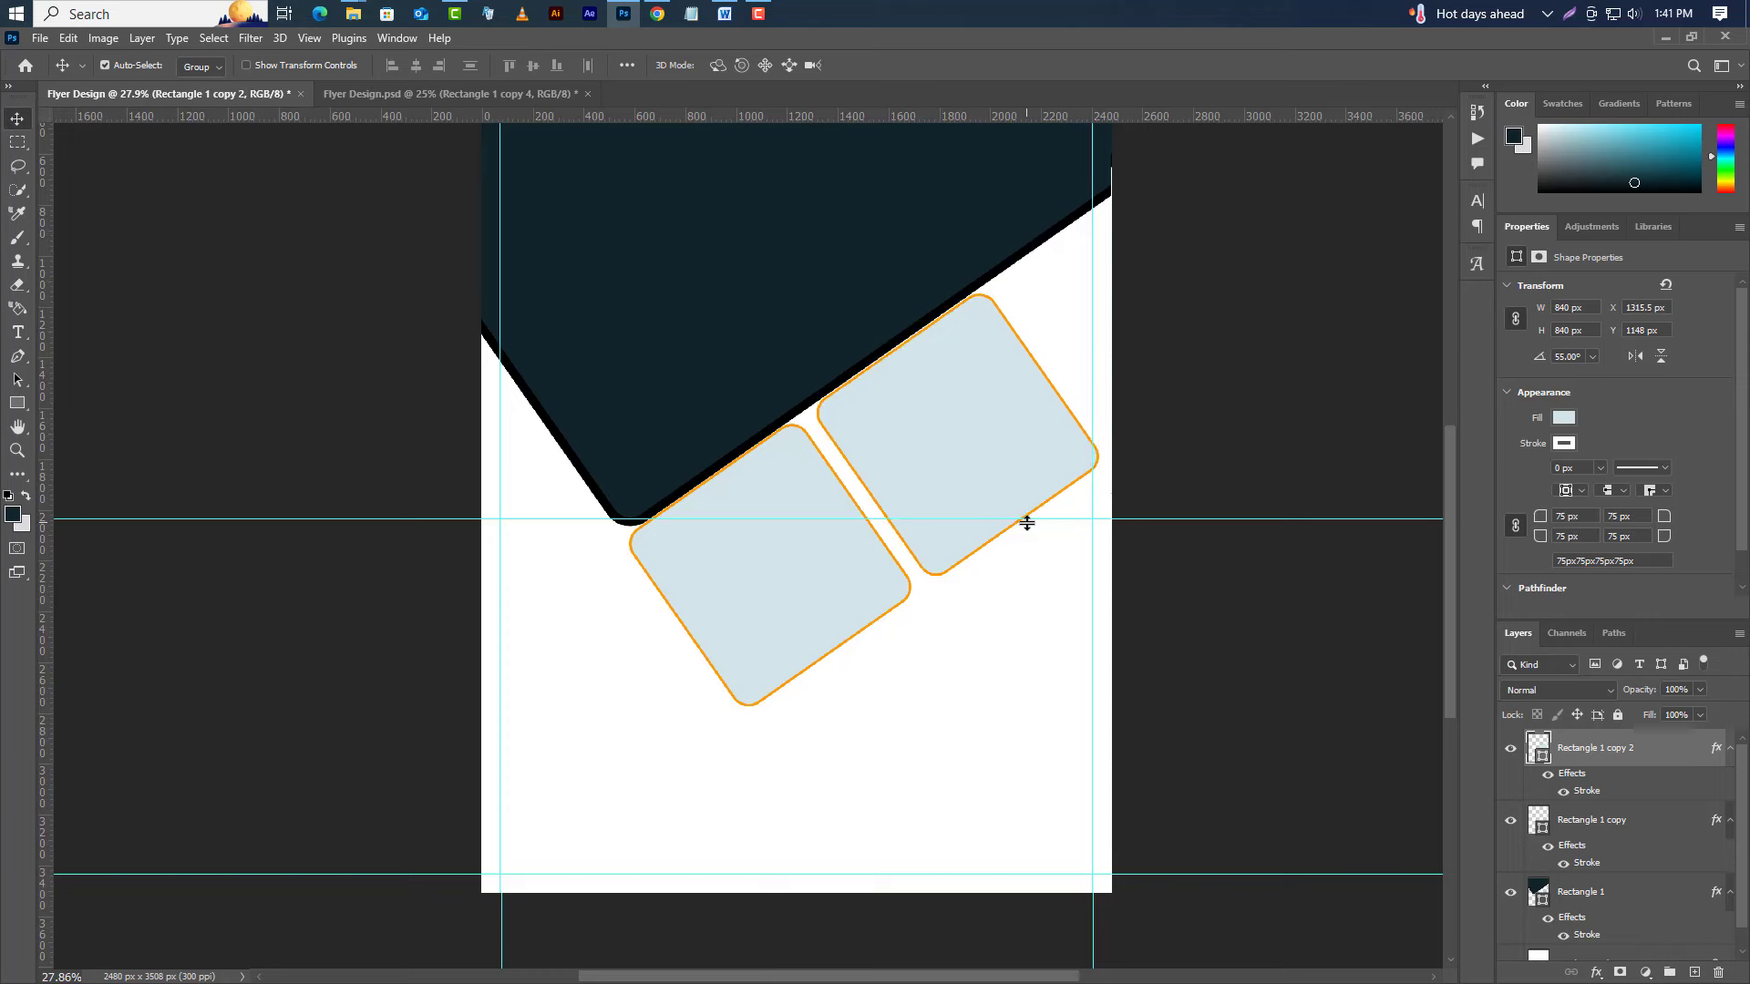
Add a third tile past the right page edge and a fourth on the page's left side.
right_click(1633, 754)
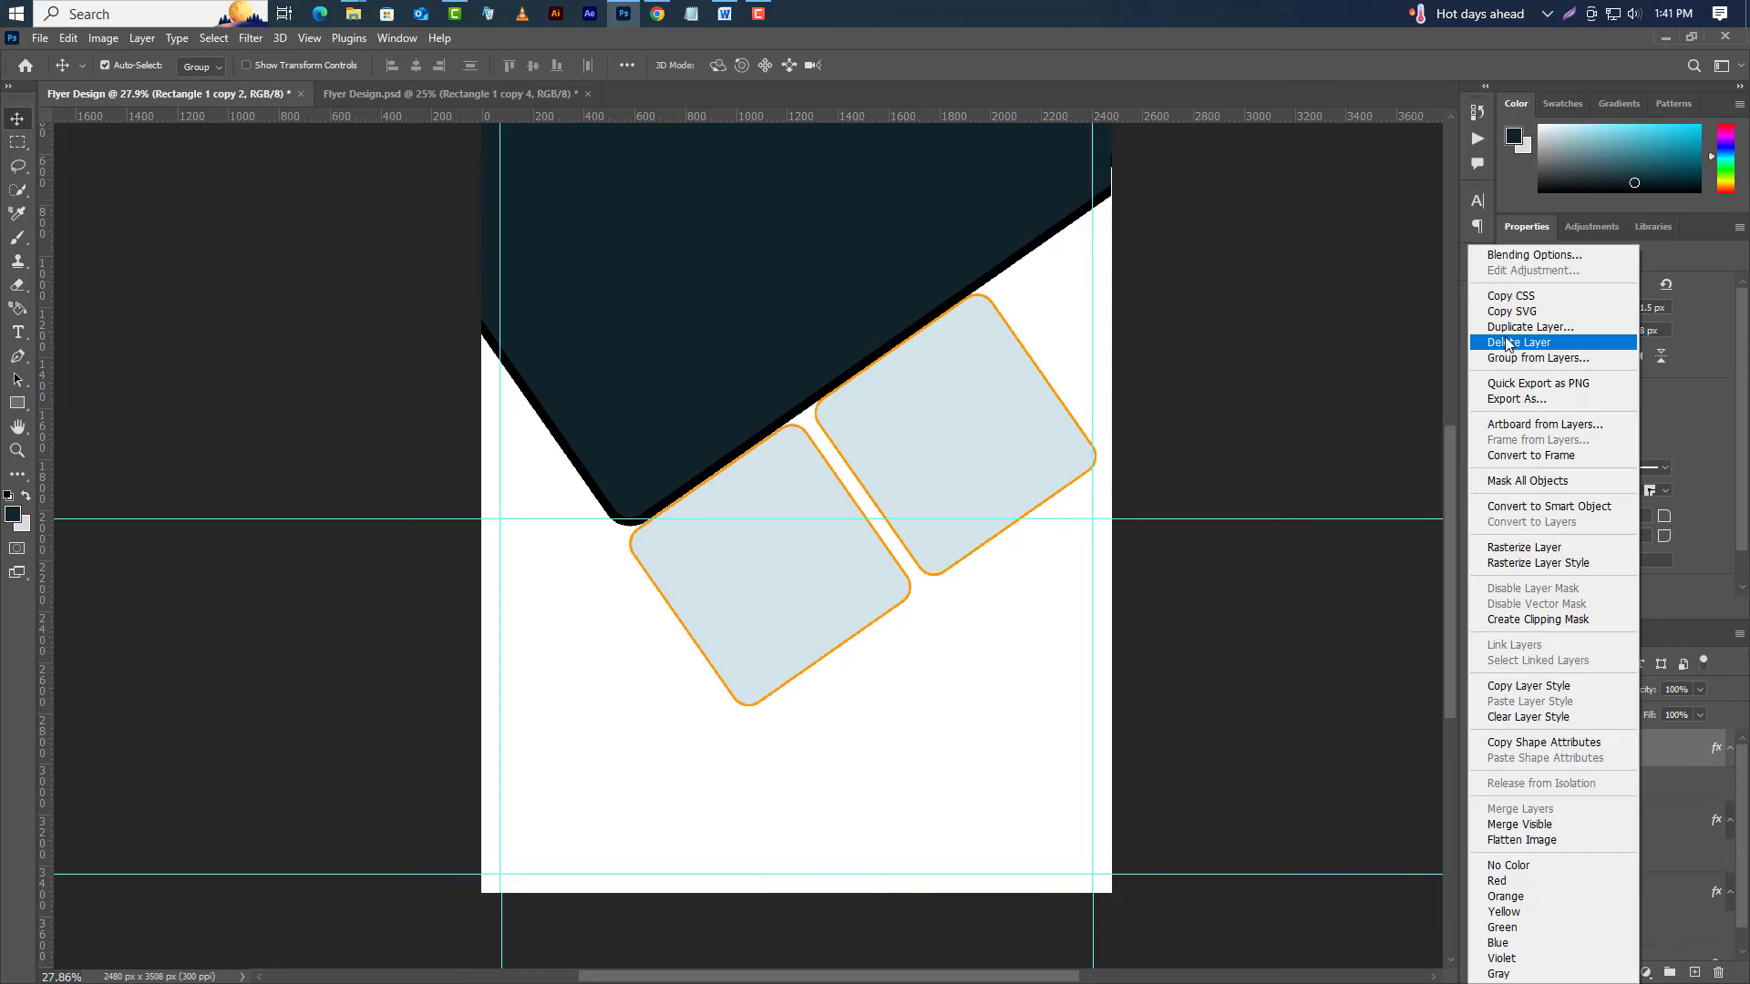
left_click(1568, 329)
left_click(806, 244)
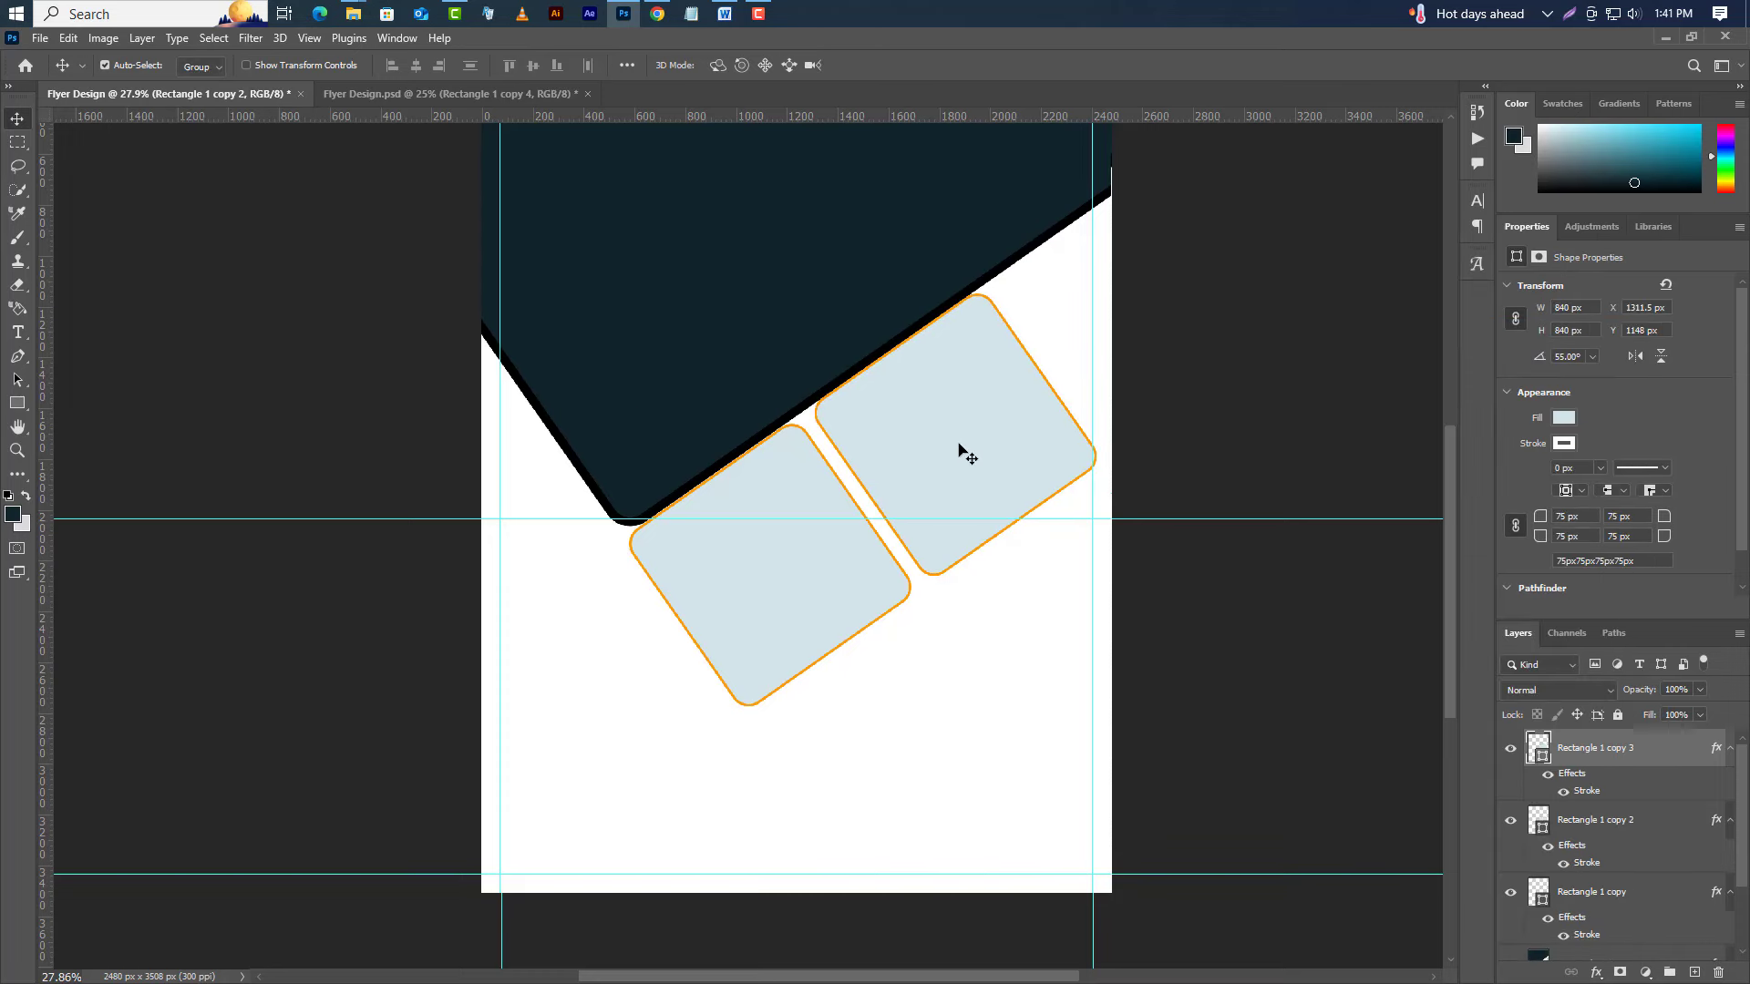
left_click_drag(957, 453, 1117, 328)
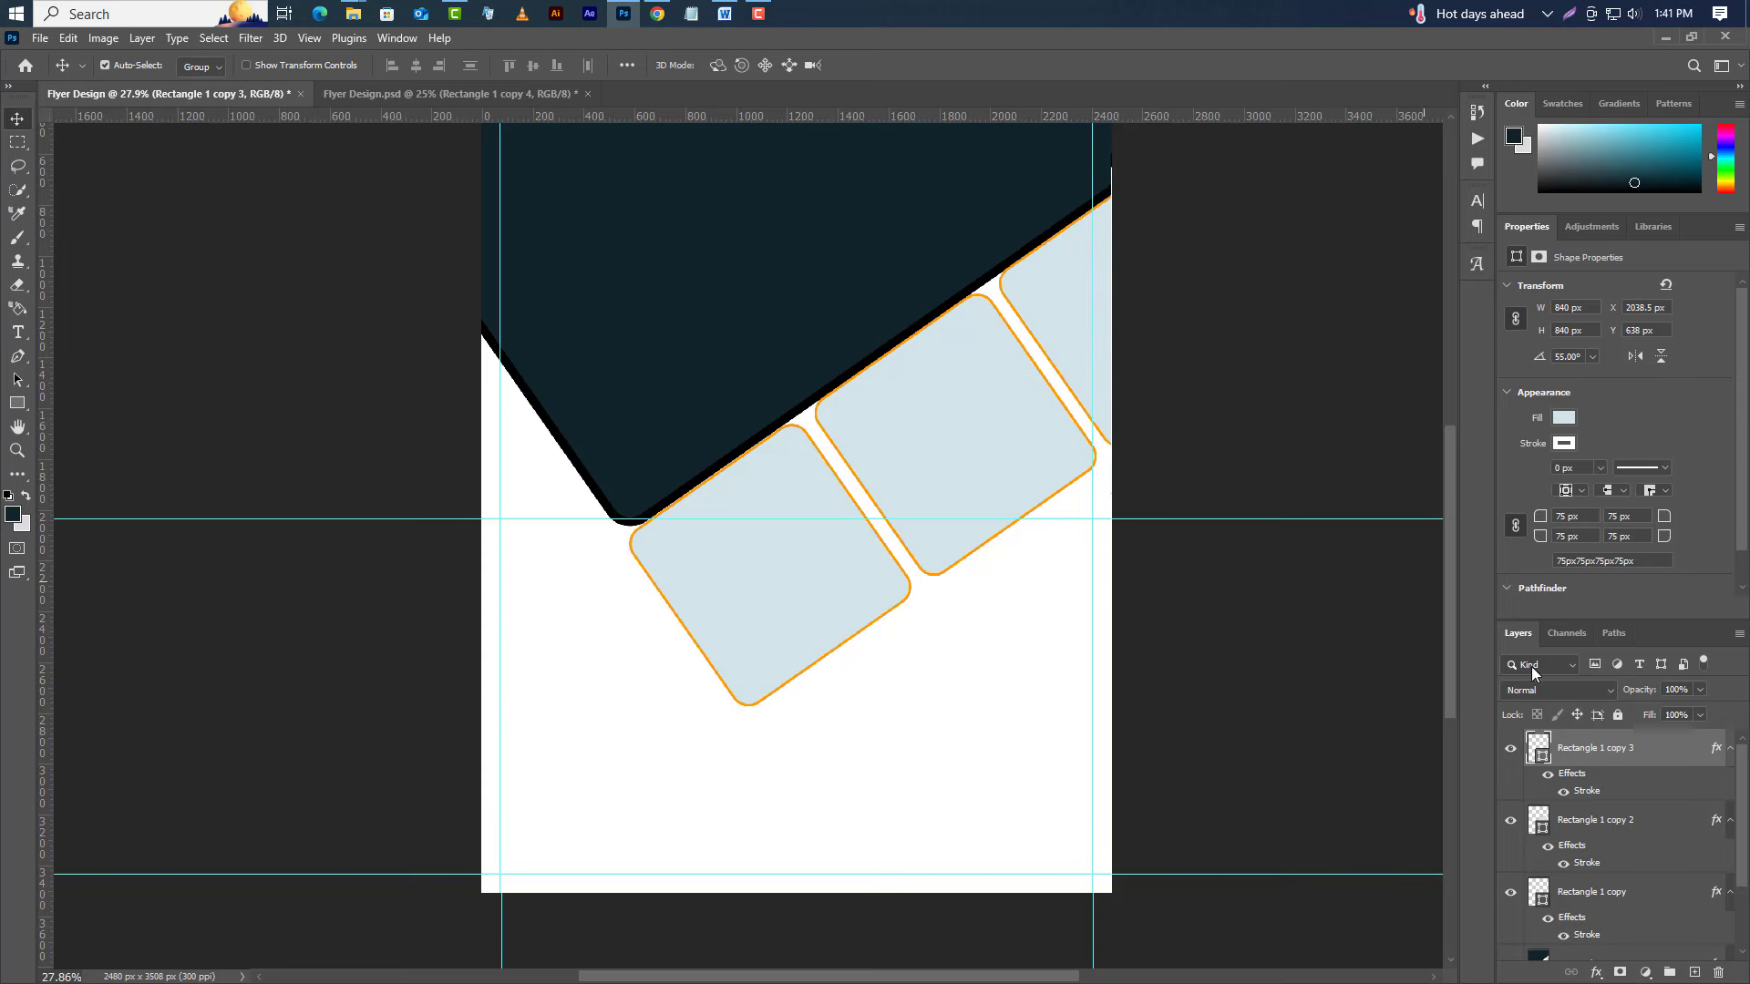
right_click(1654, 766)
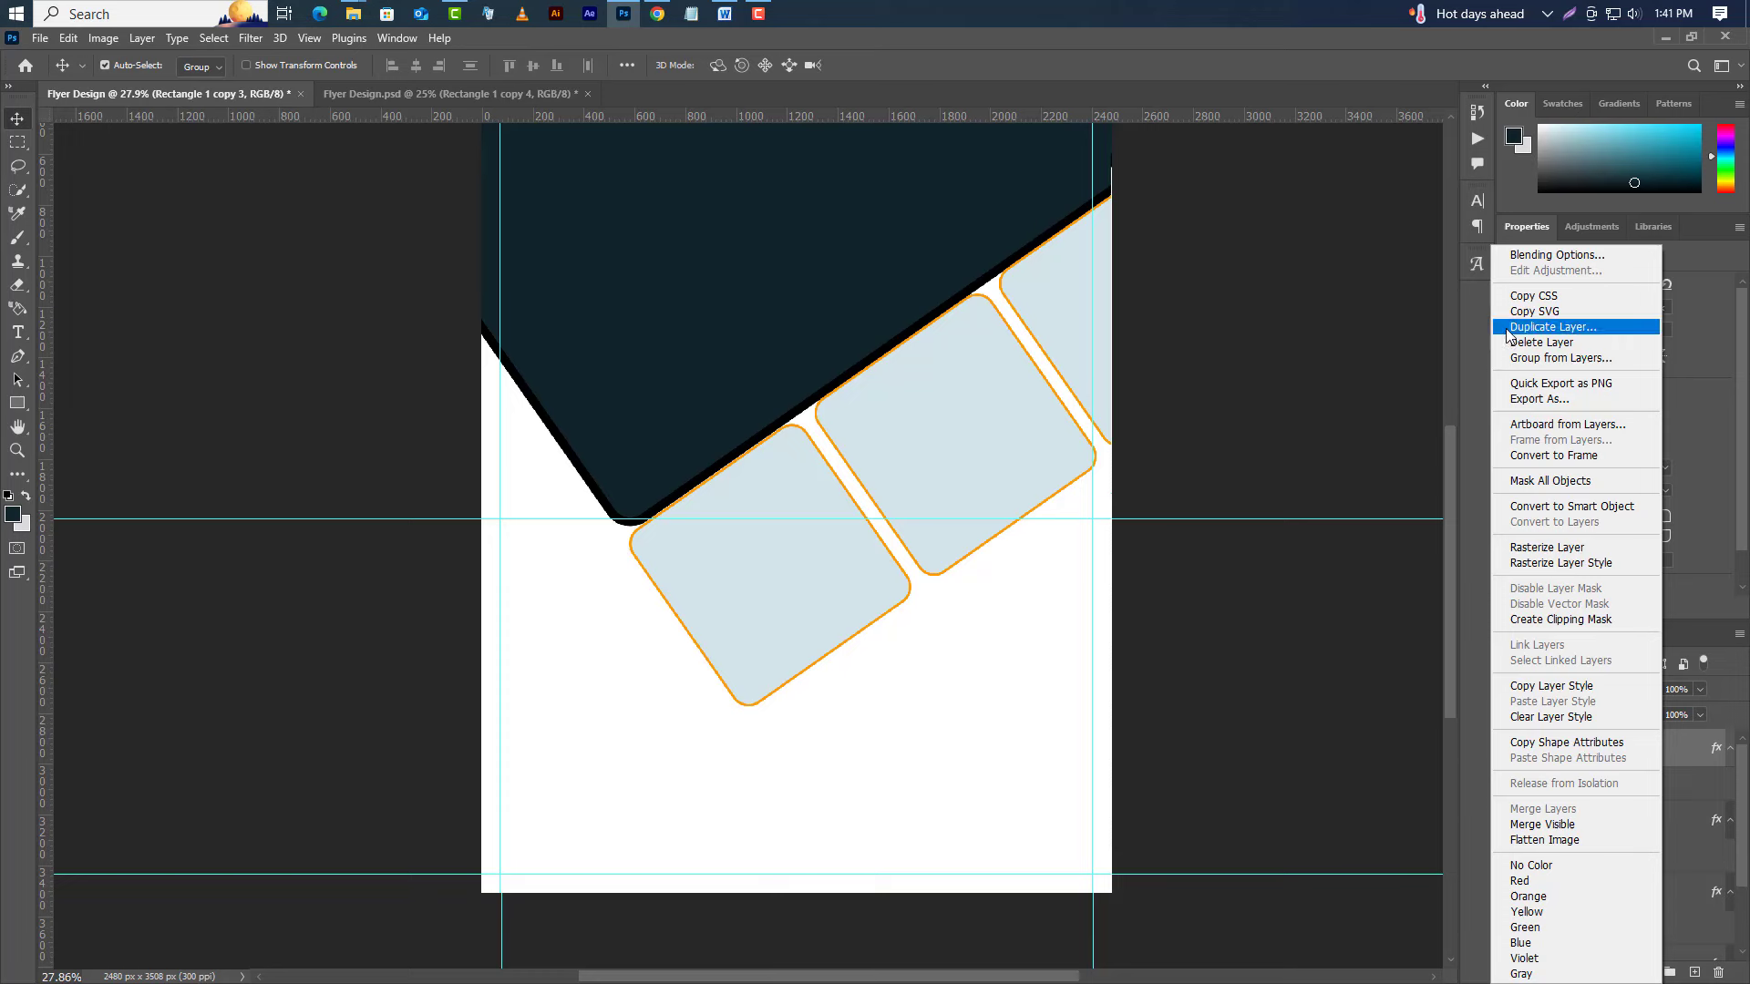
left_click(1549, 327)
left_click(807, 244)
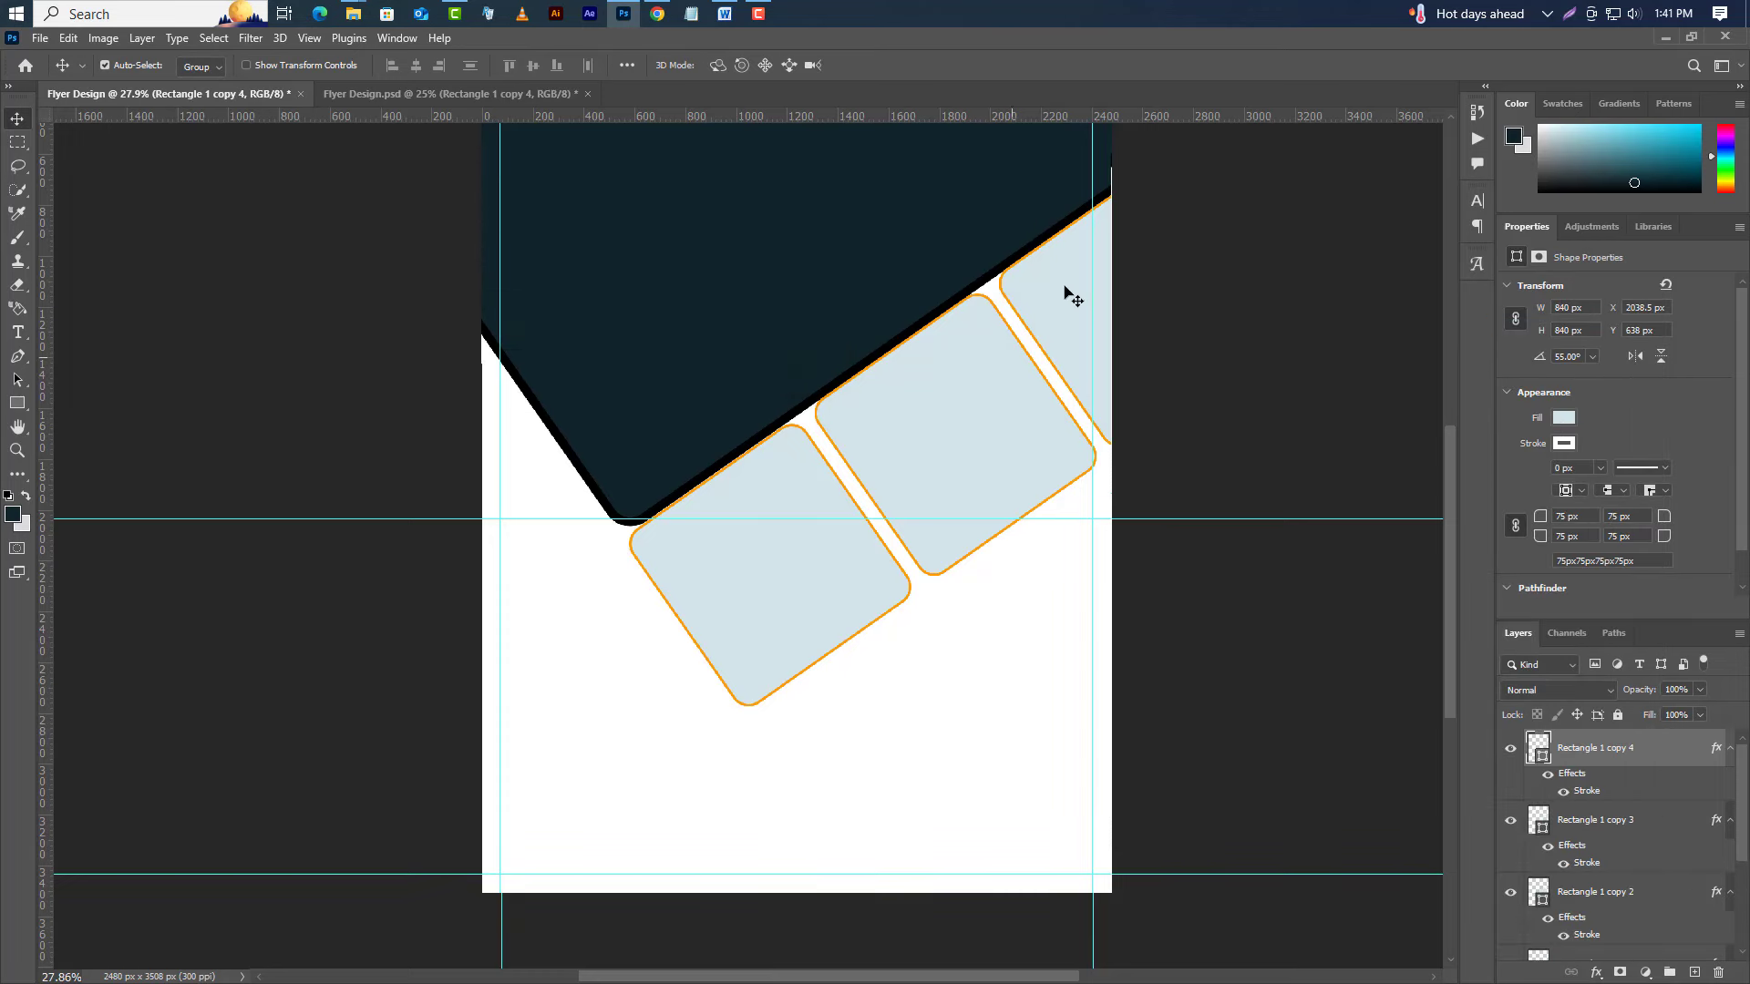
left_click_drag(1064, 290, 526, 520)
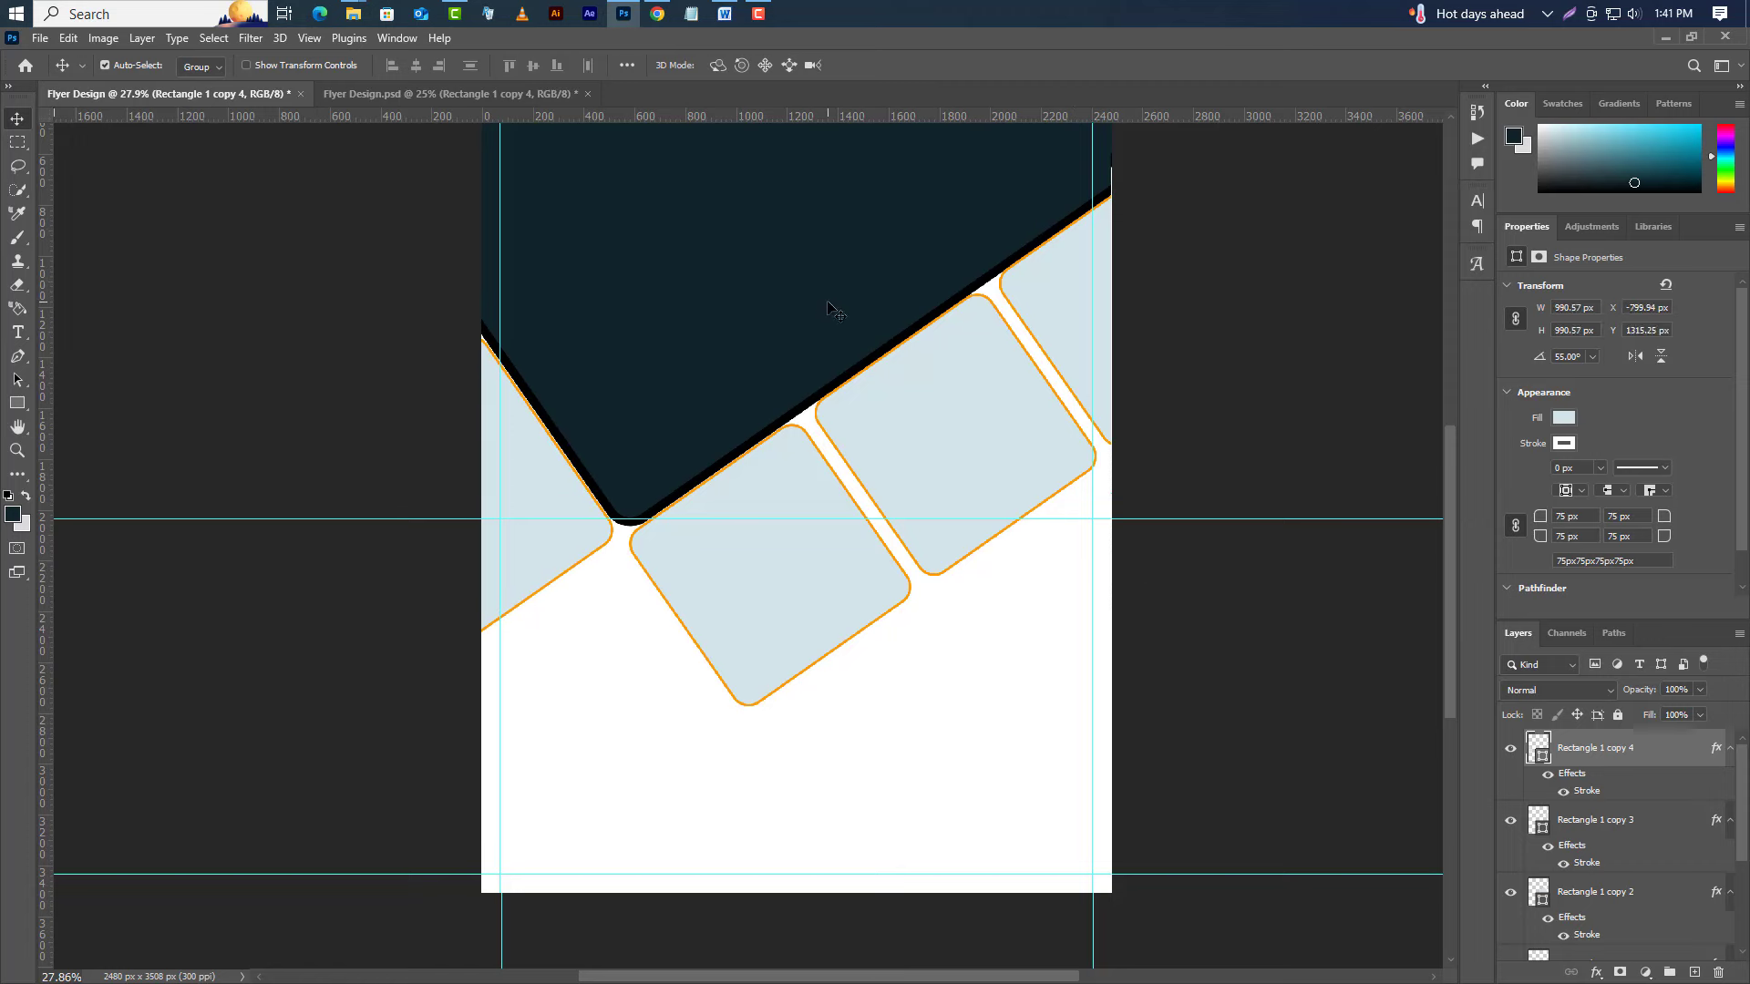
left_click(831, 310)
scroll(1647, 859, "down", 1)
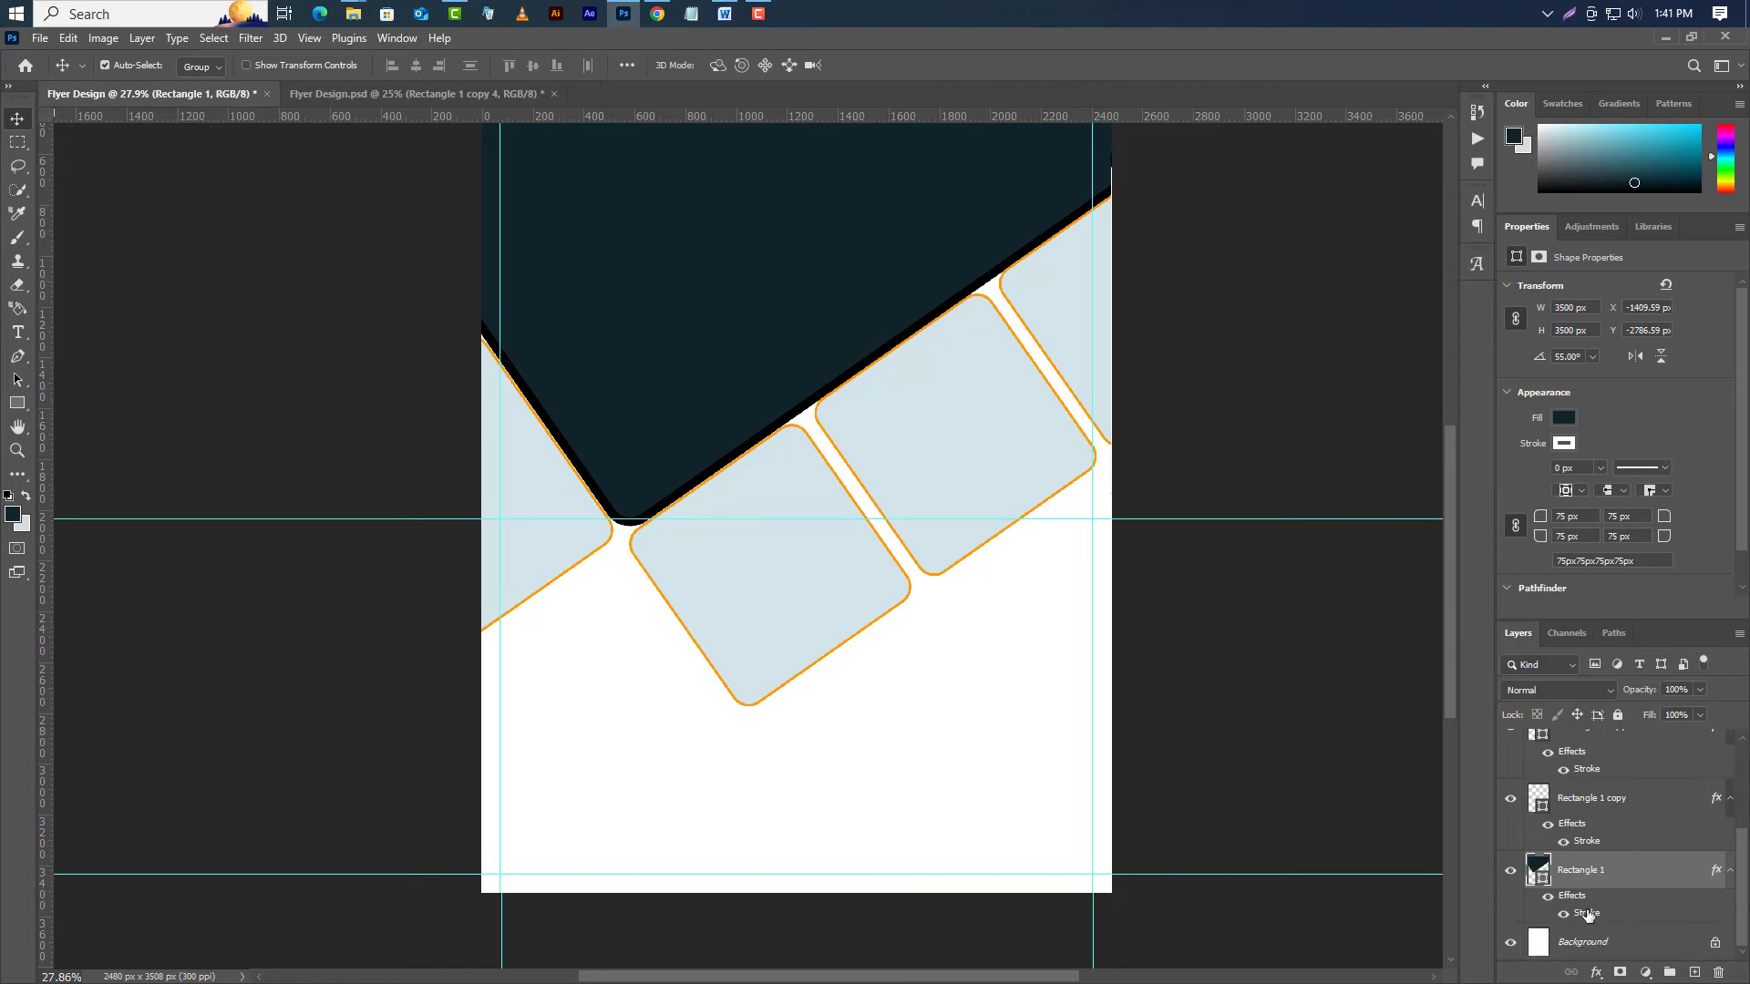
Change Rectangle 1's stroke to a 10 px inside outline in the tiles' orange ff9c00.
double_click(1587, 913)
left_click(1373, 548)
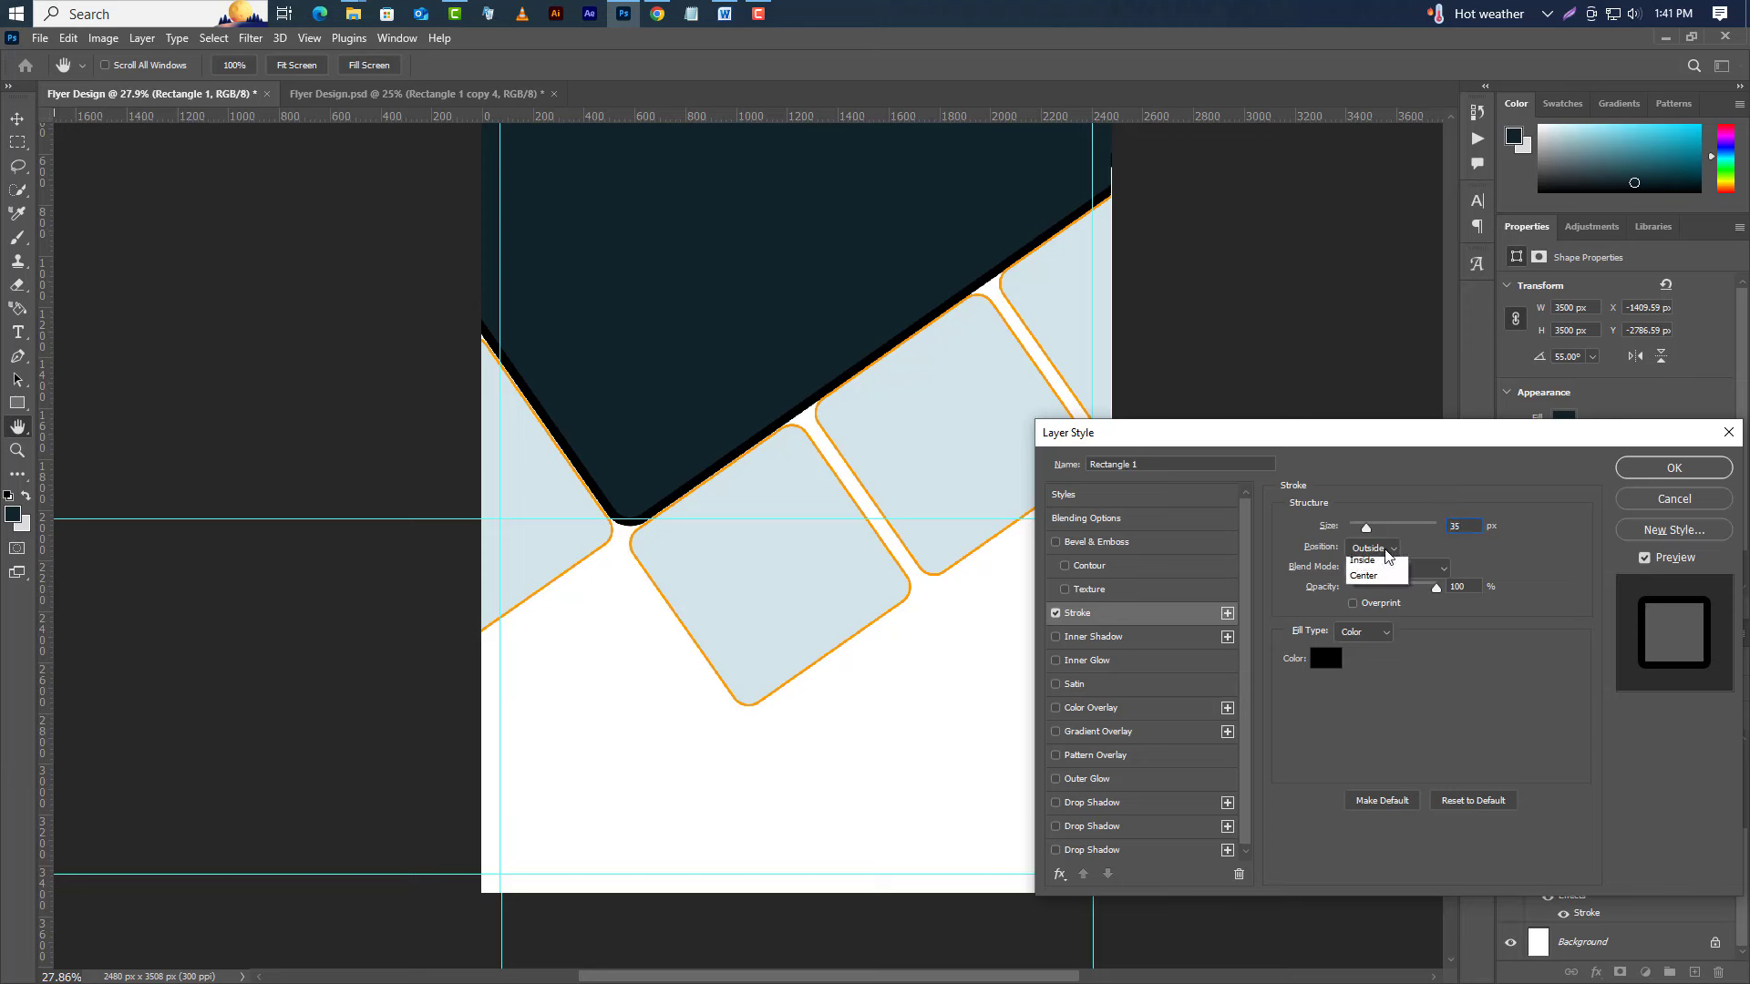
left_click(1382, 590)
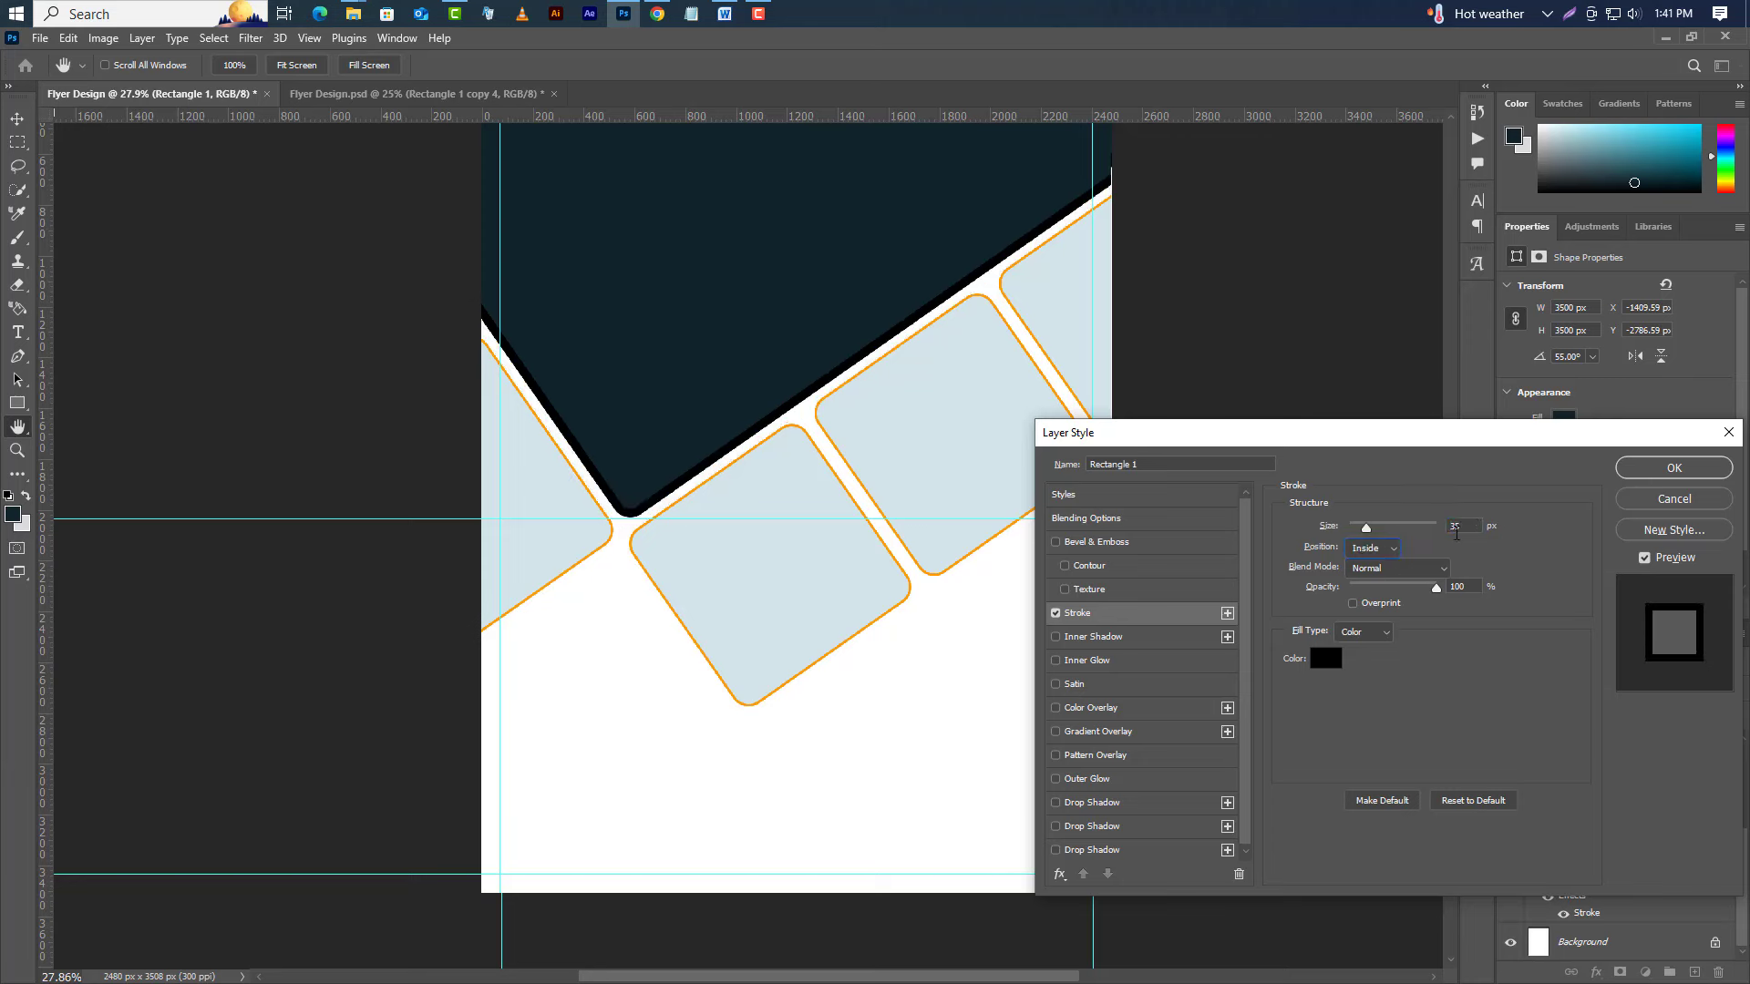
type("10")
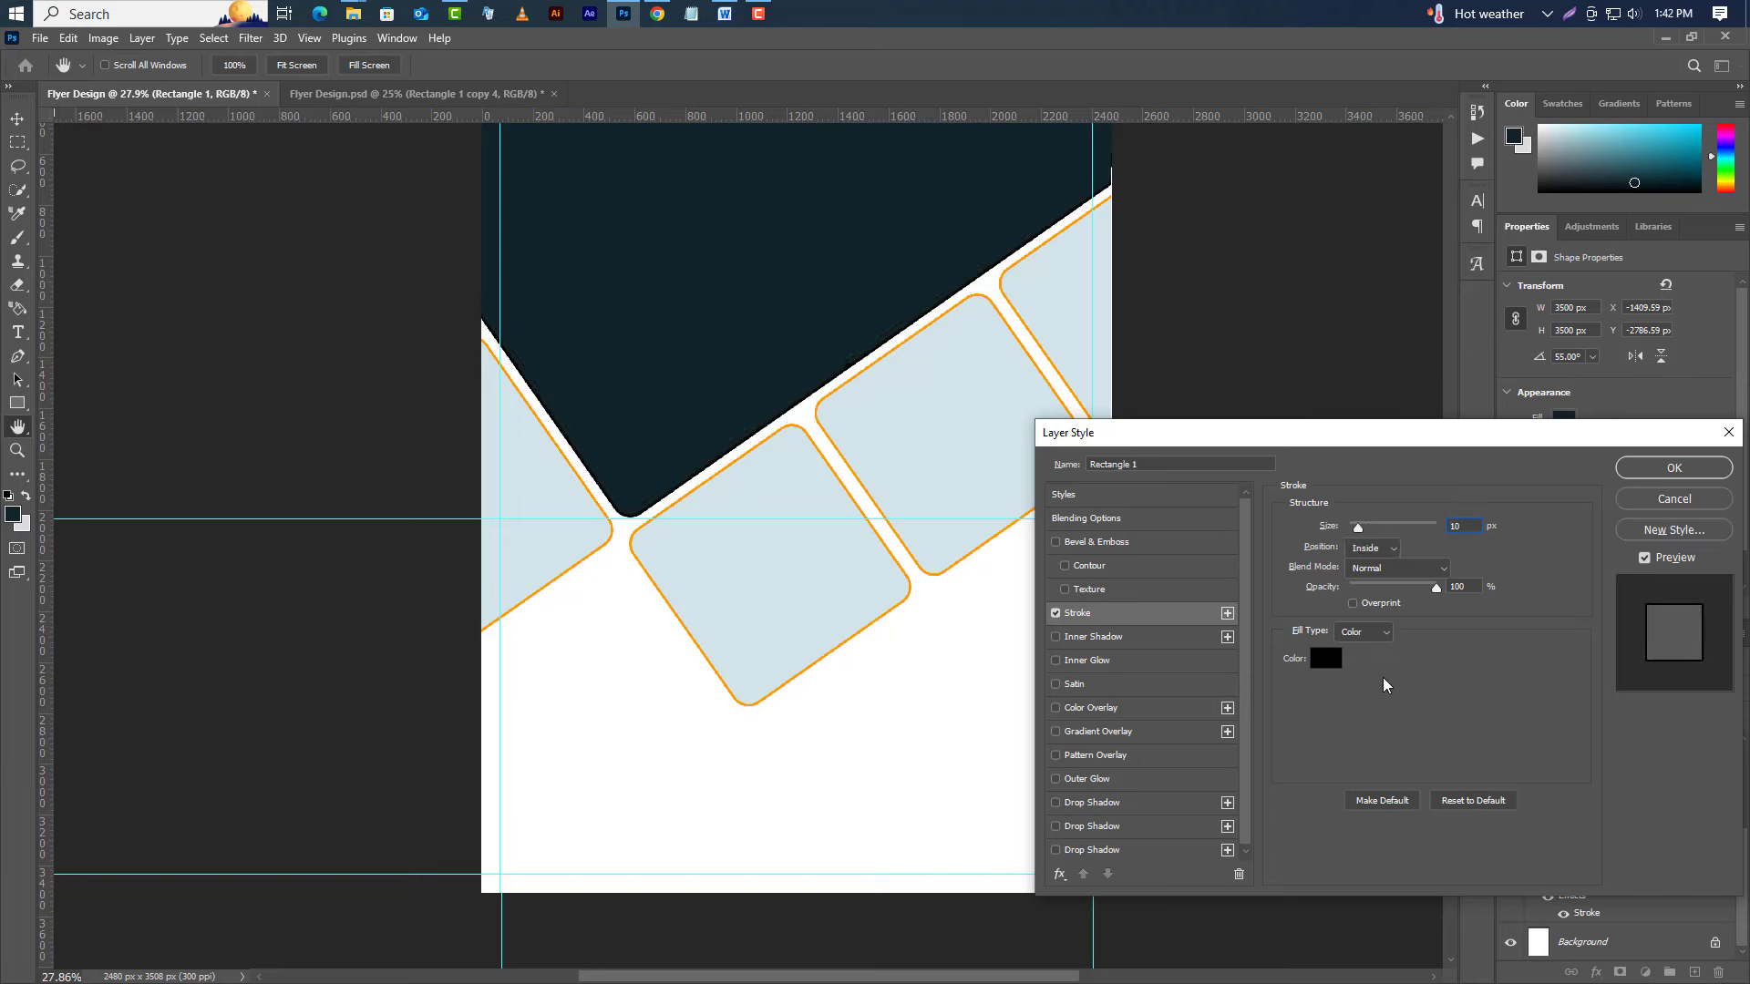
left_click(1324, 659)
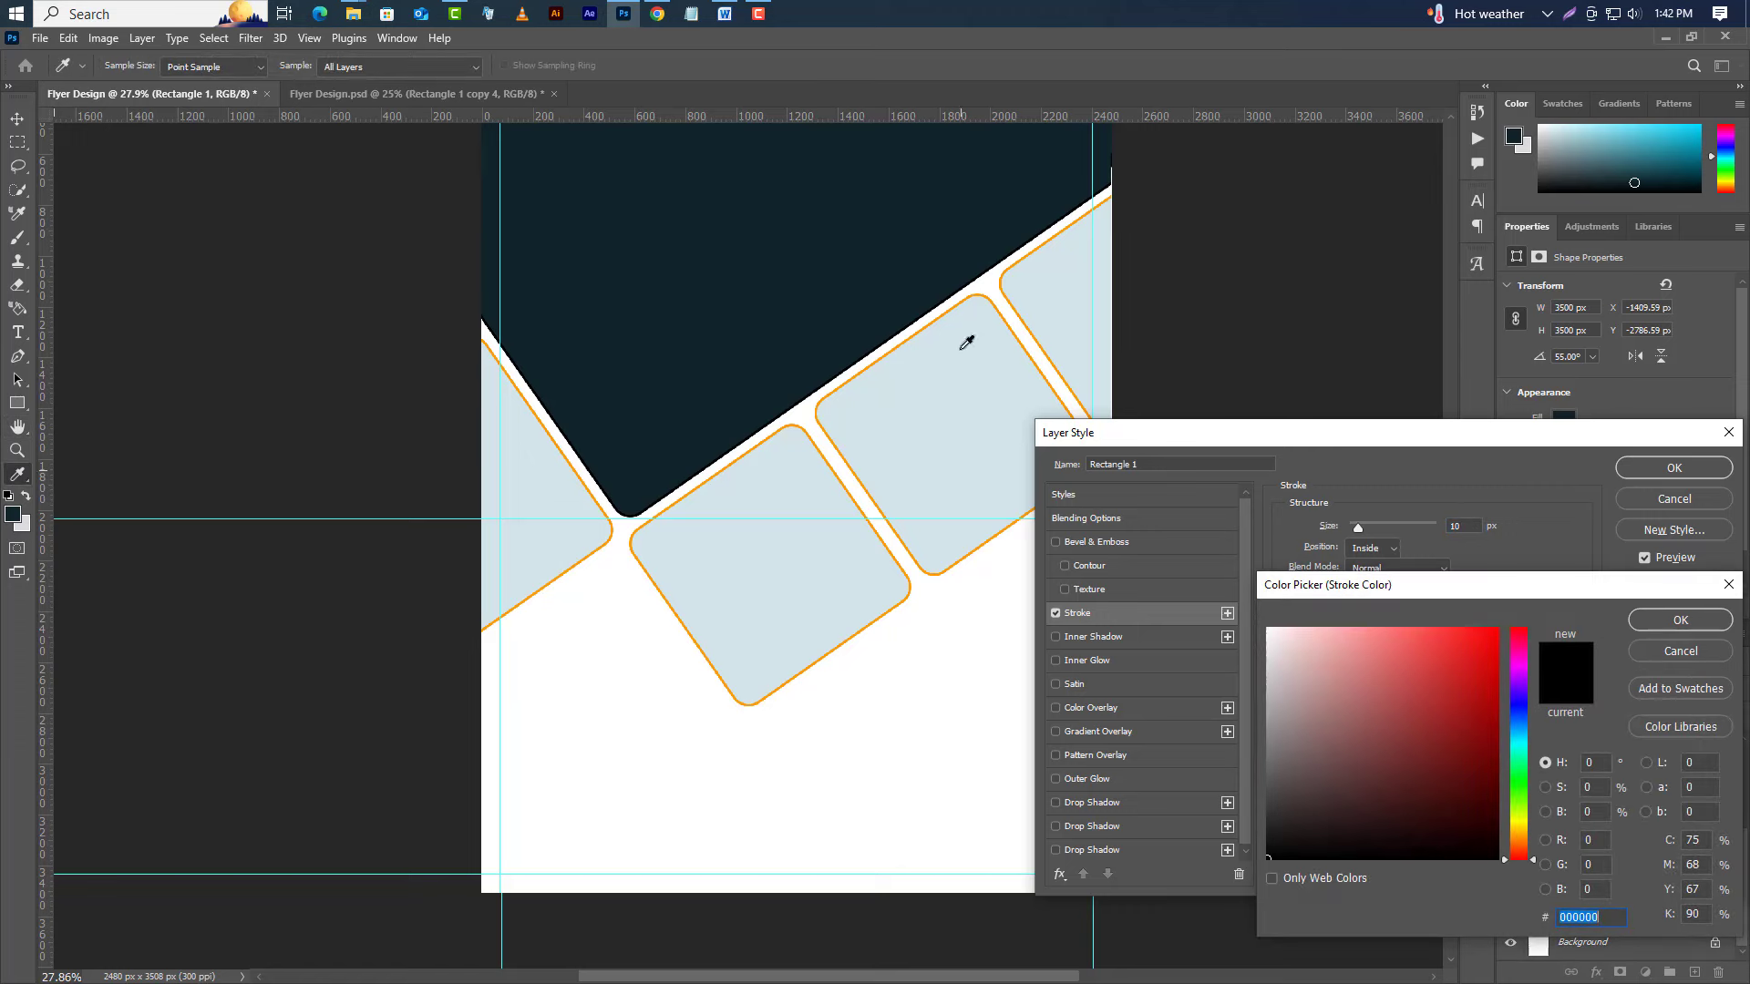
left_click(1002, 285)
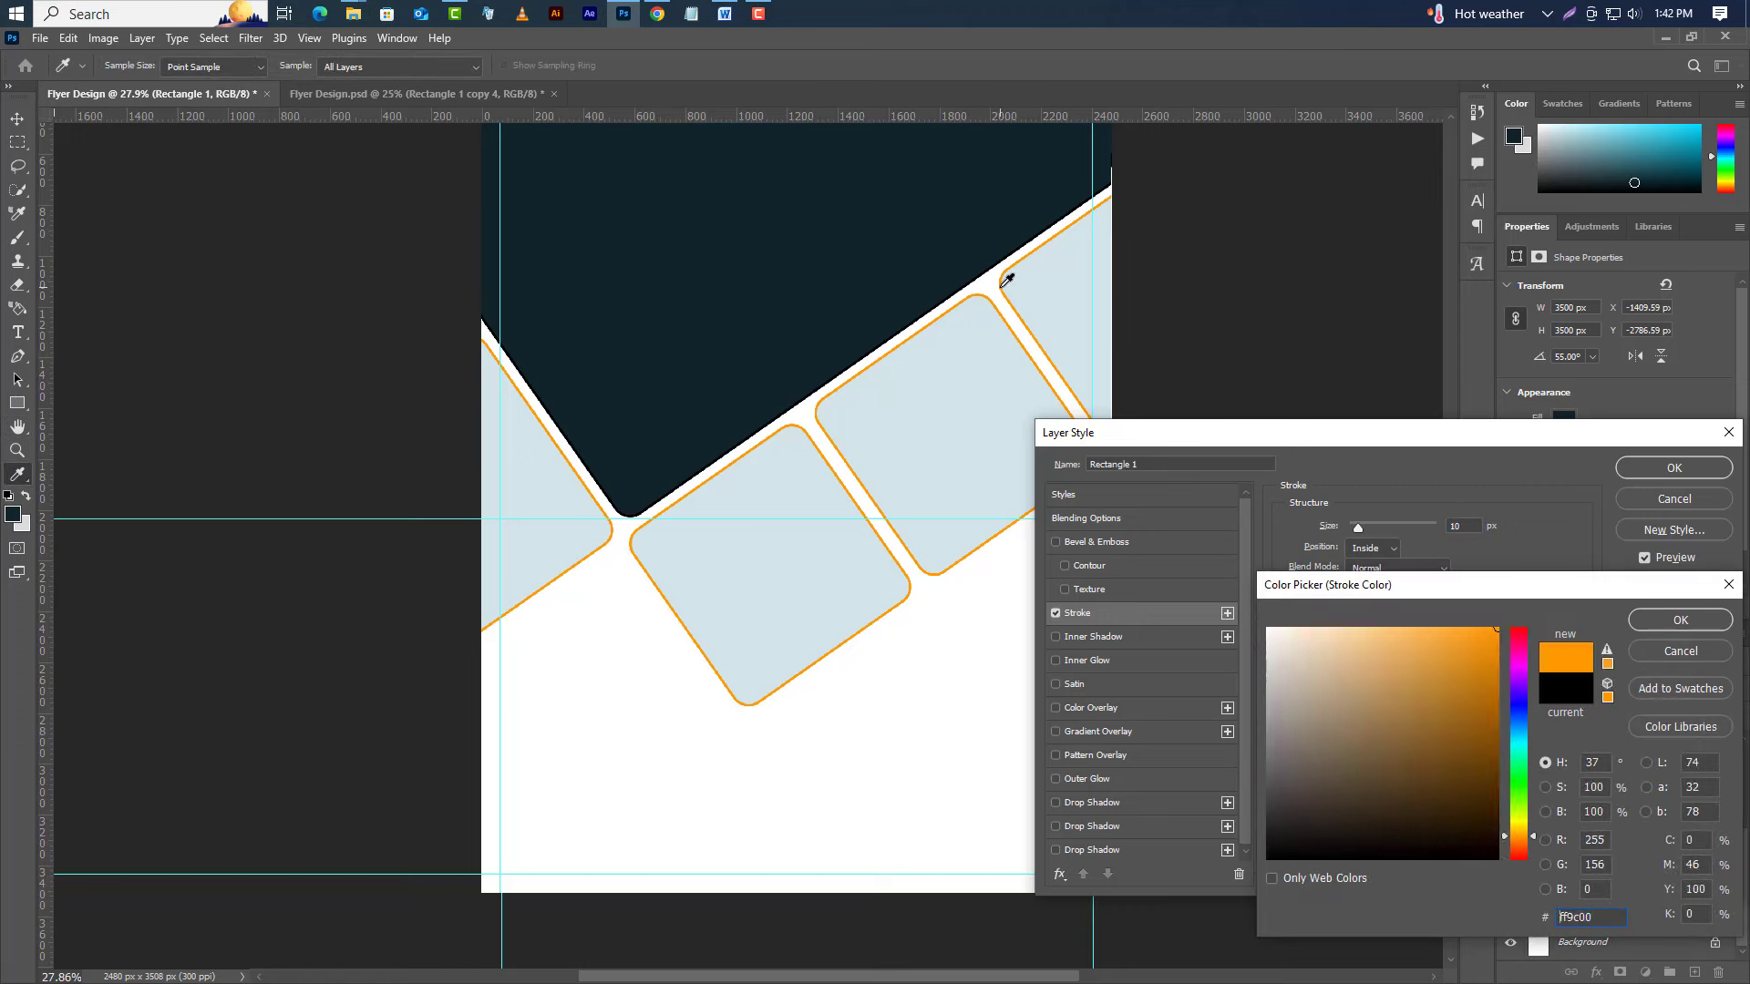
left_click(1649, 620)
left_click(1696, 464)
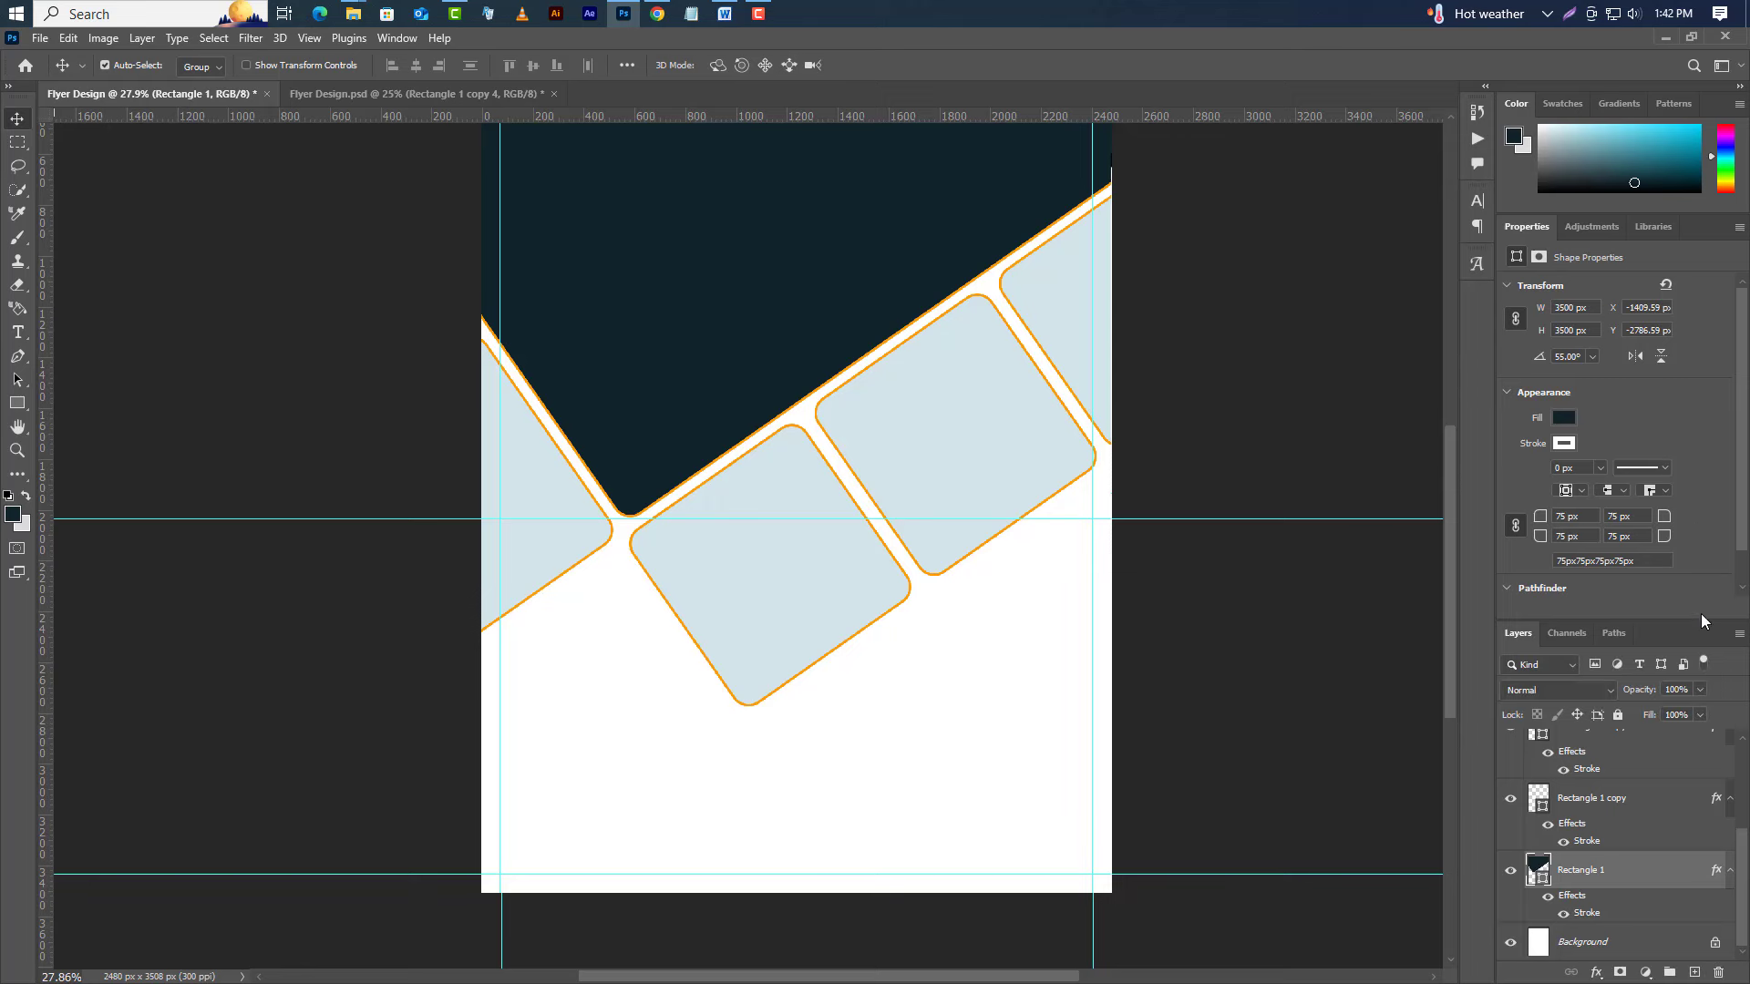
Remove the leftmost tile's orange stroke and fill it with red b60002.
left_click(563, 556)
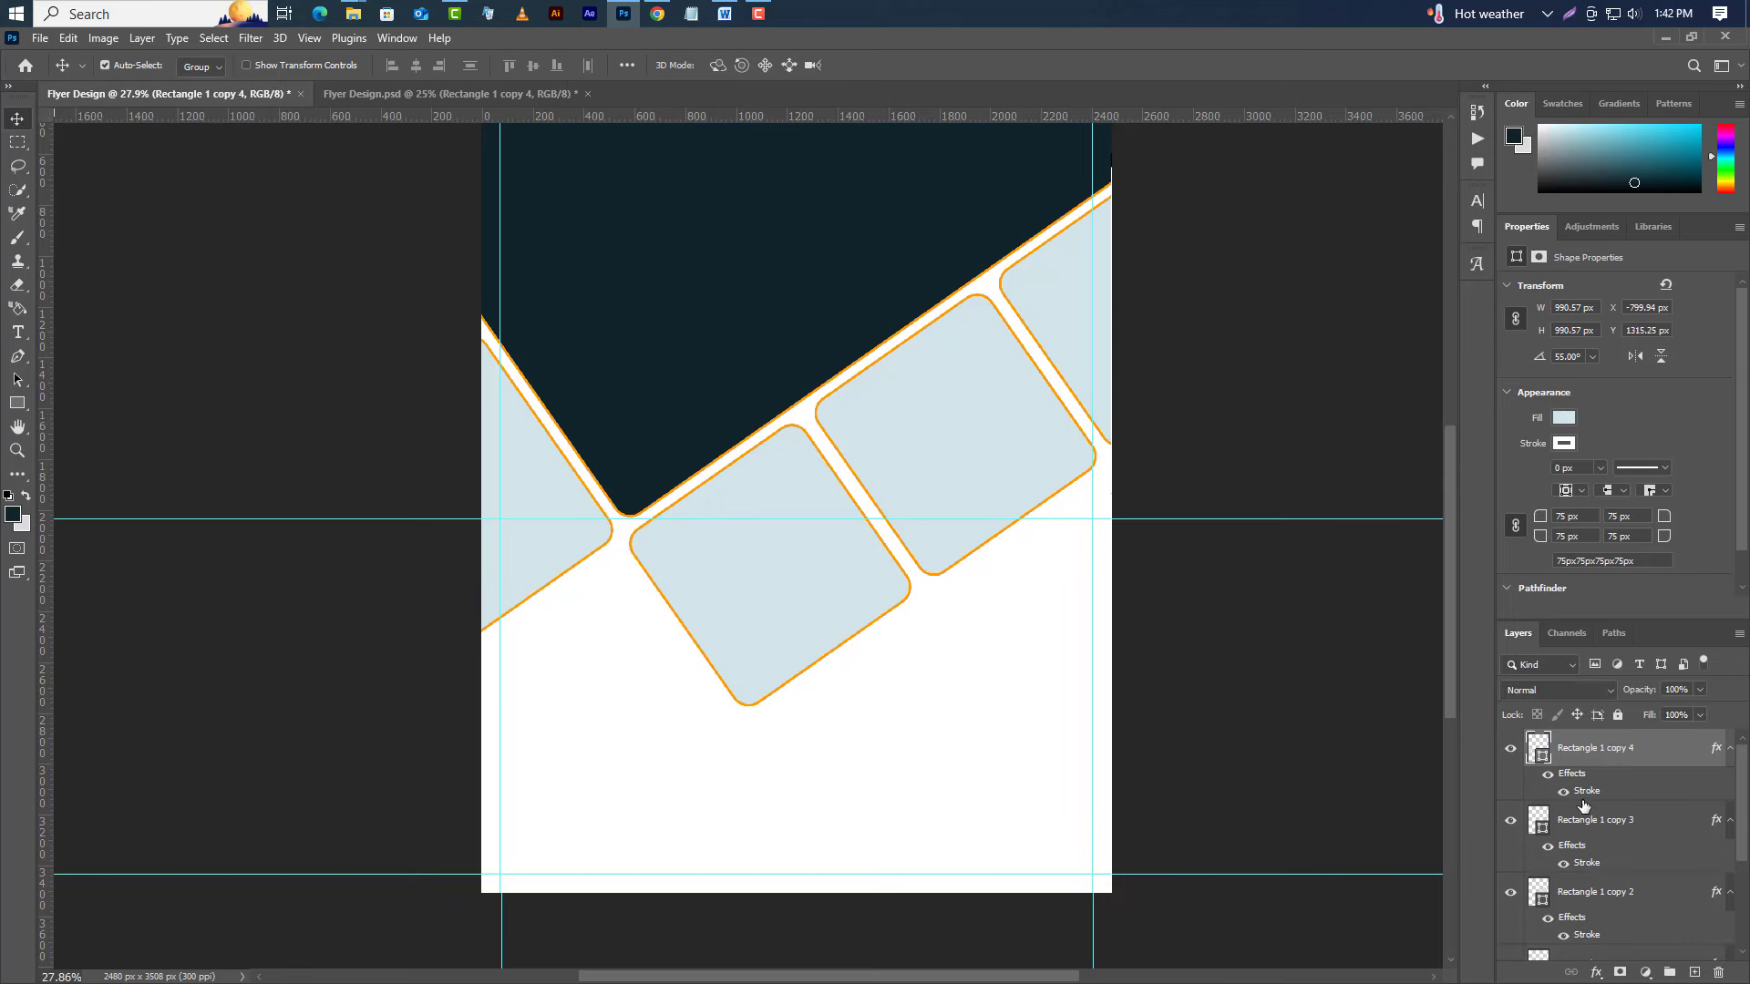
mouse_move(1619, 813)
left_mouse_down()
mouse_move(1631, 948)
mouse_move(1717, 972)
left_mouse_up()
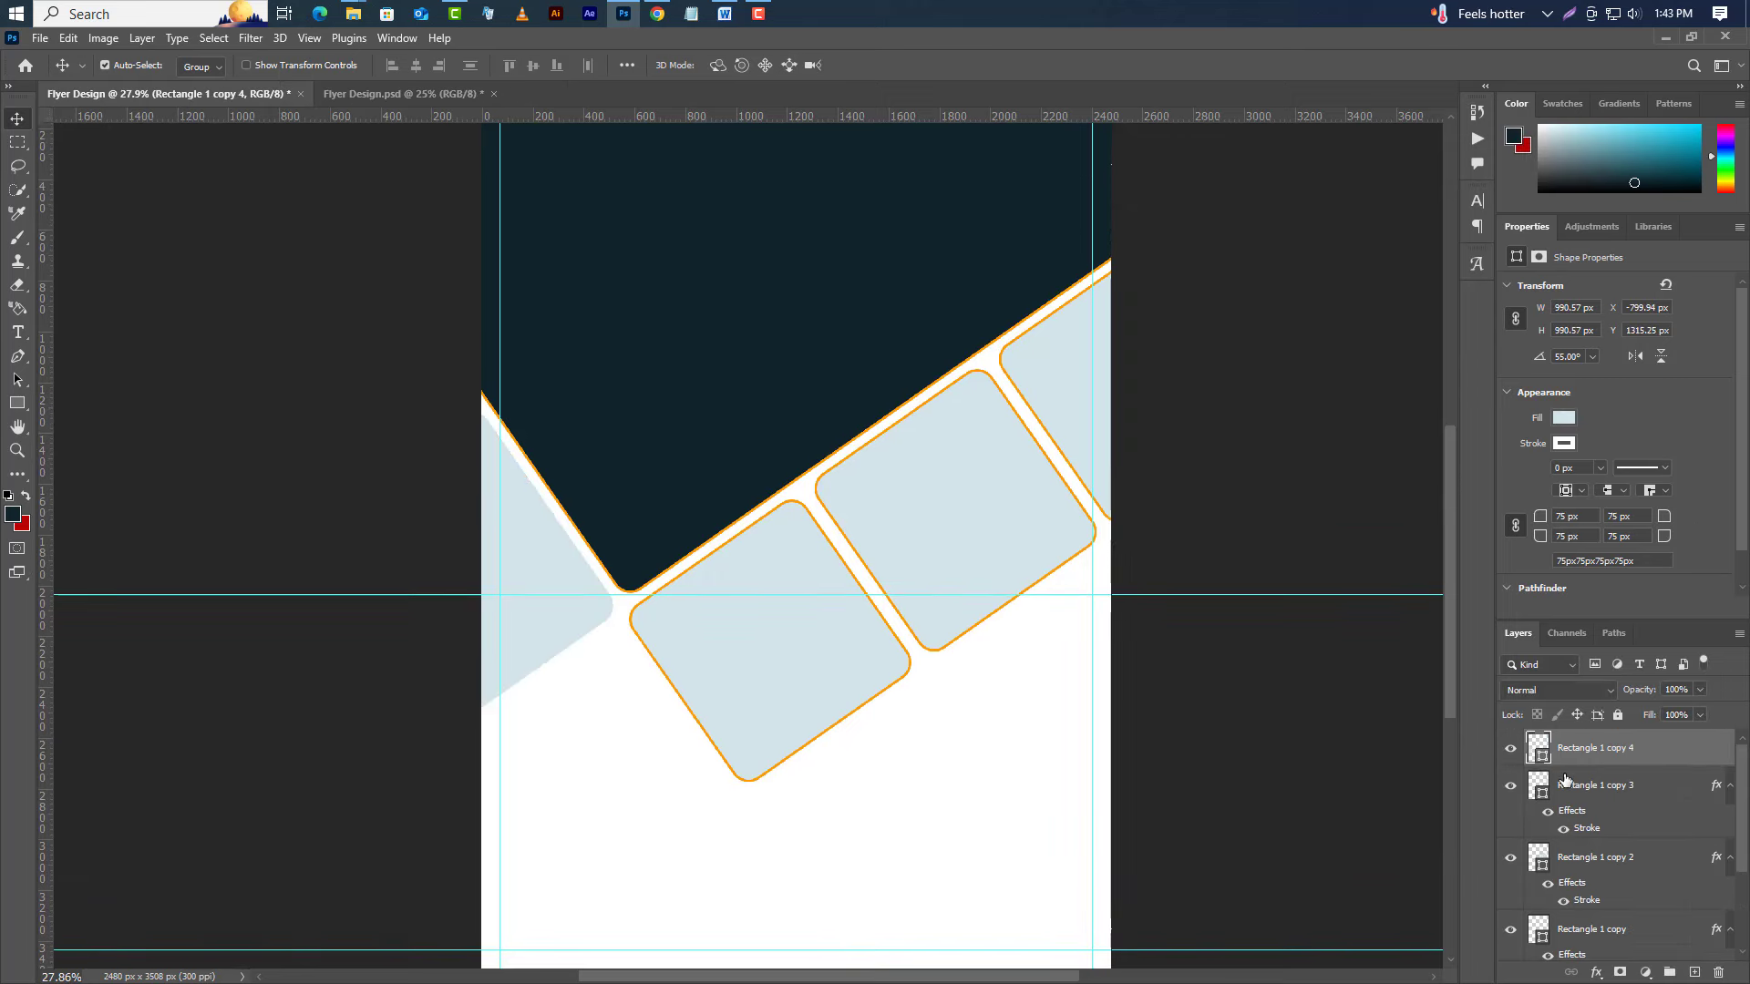
double_click(1540, 756)
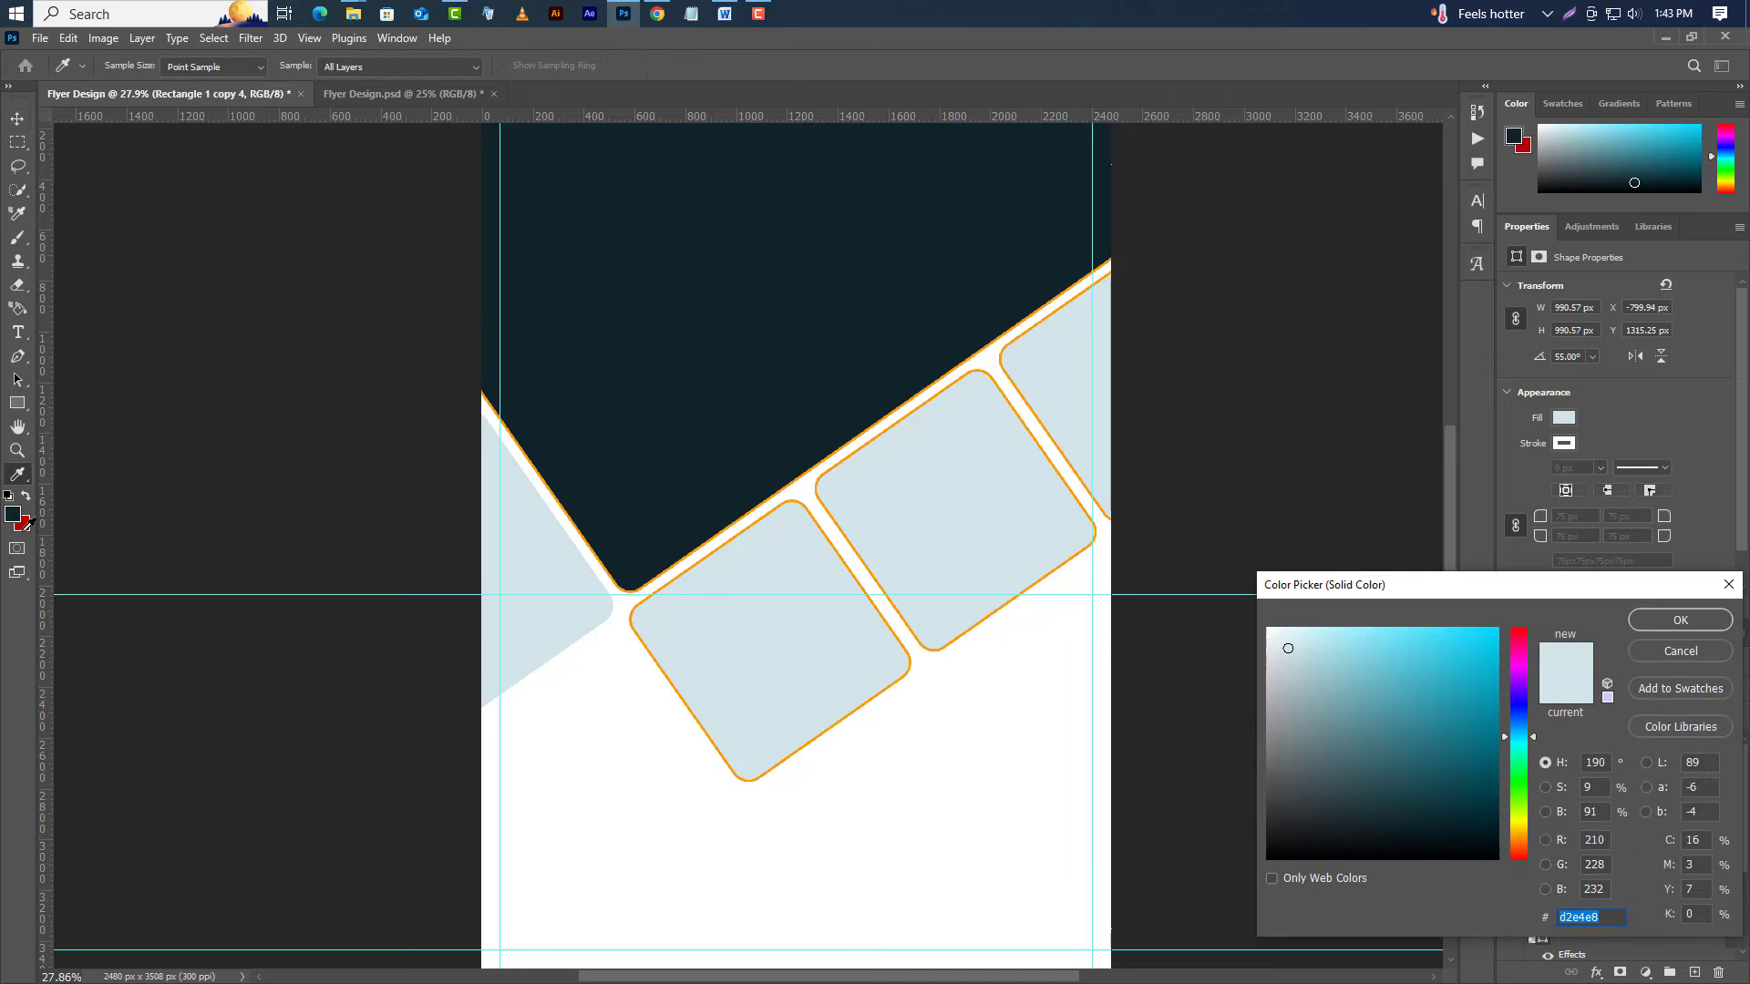
left_click(22, 523)
left_click(1680, 620)
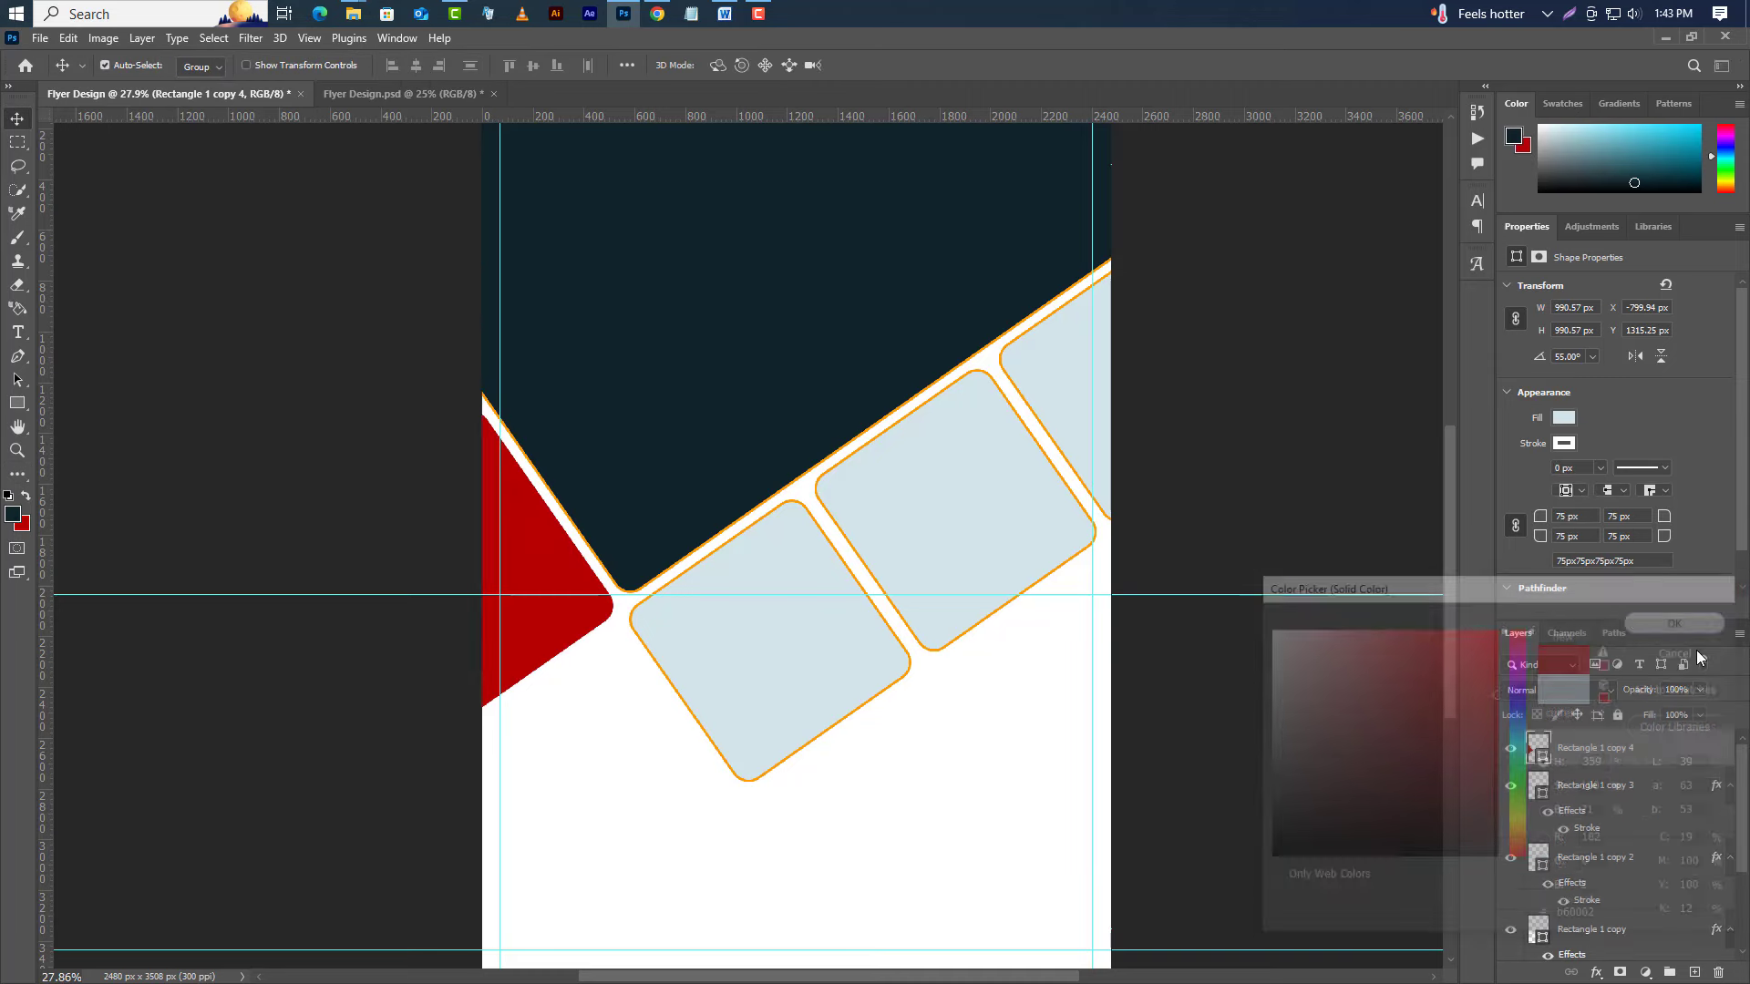
Collapse the other rectangle layers' effect lists and select all five rectangle layers.
left_click(1730, 784)
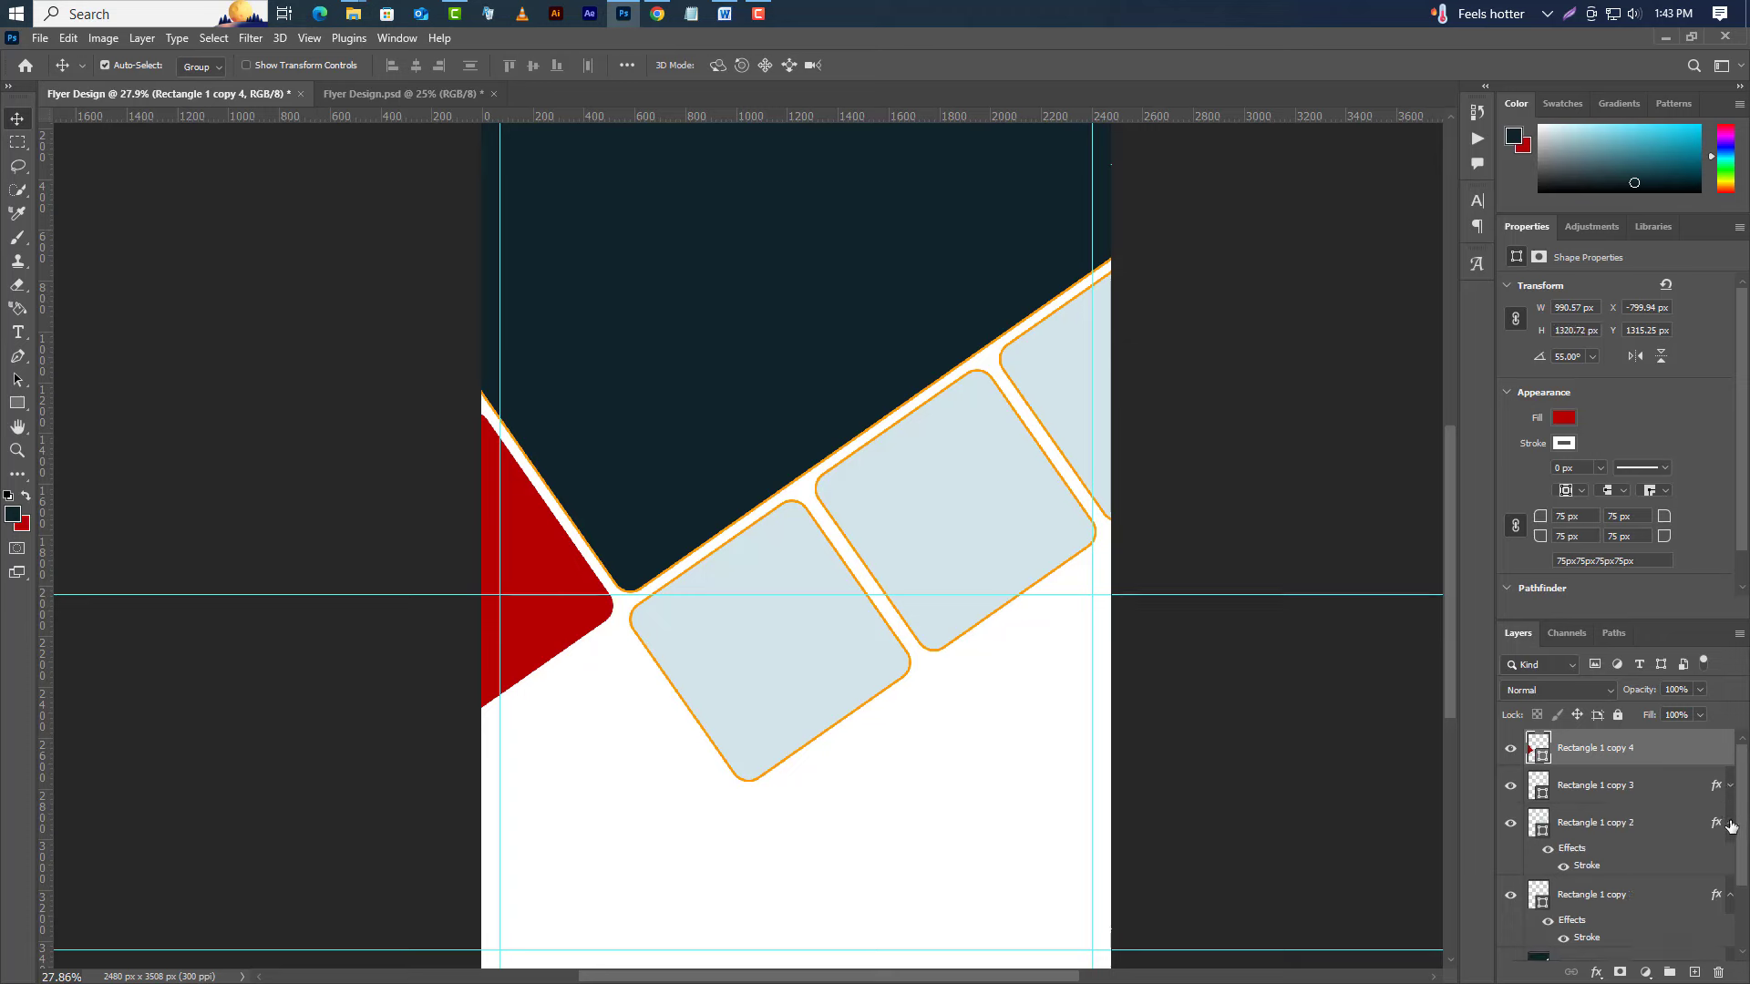
left_click(1731, 824)
left_click(1730, 861)
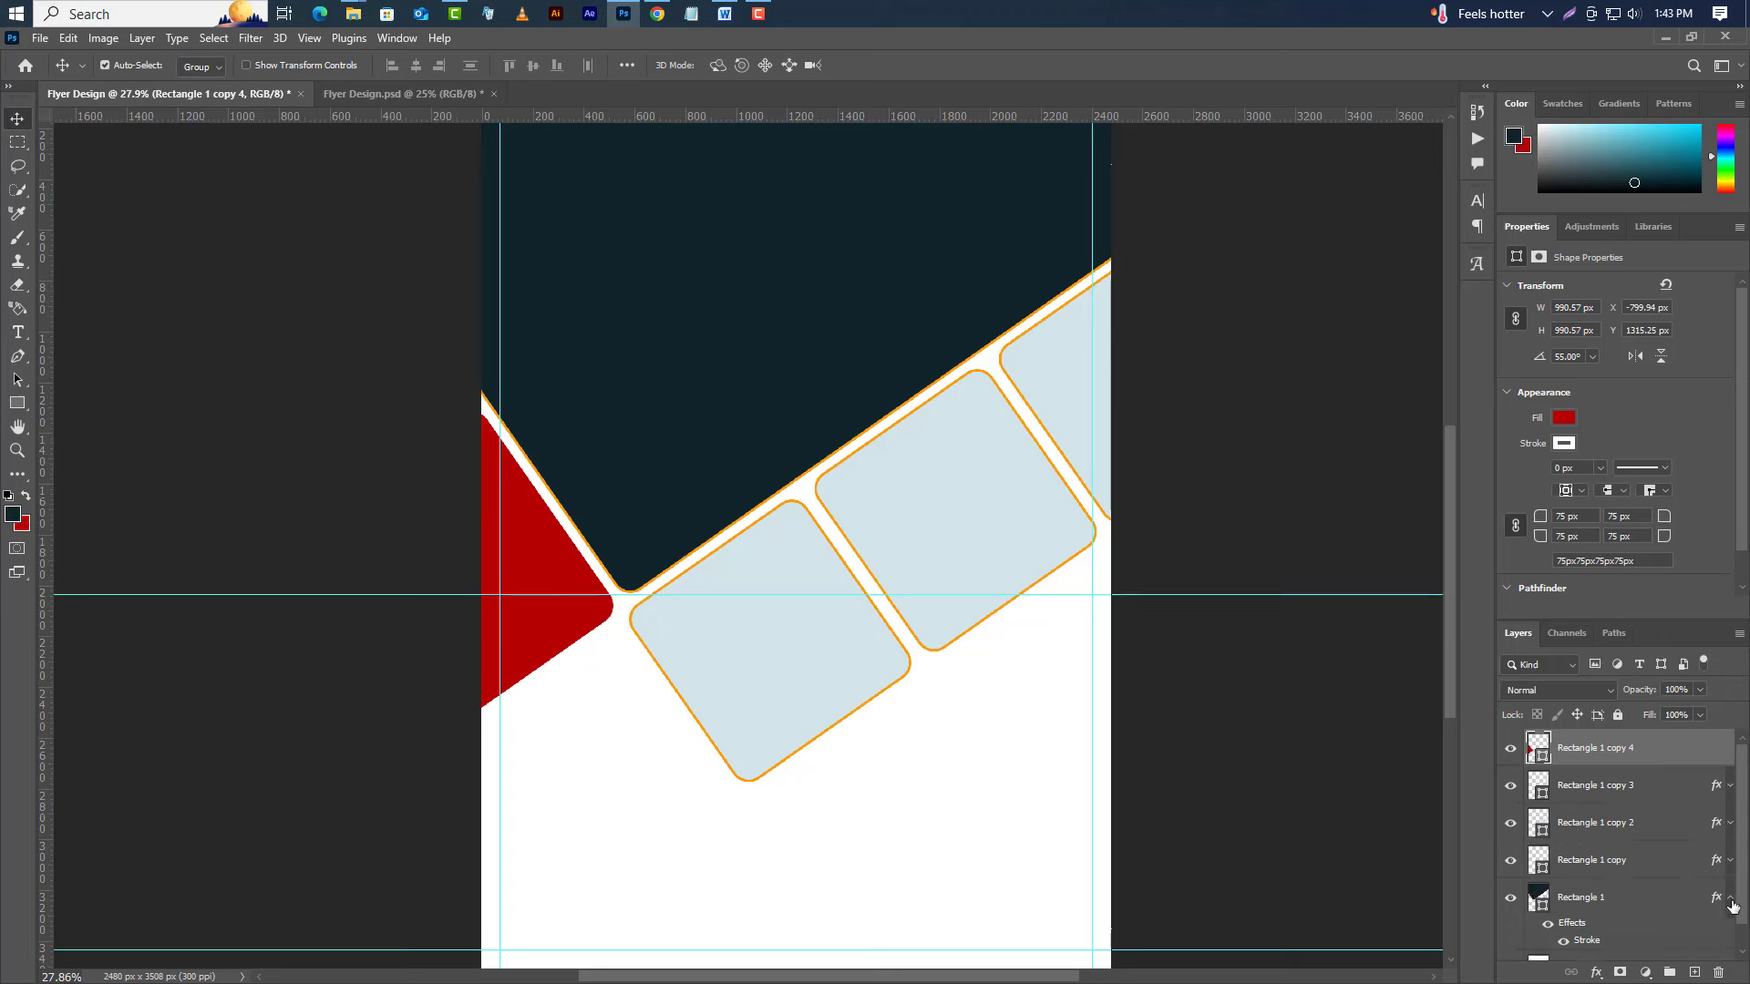
left_click(1730, 898)
left_click(1625, 902)
left_click(1640, 861, "ctrl")
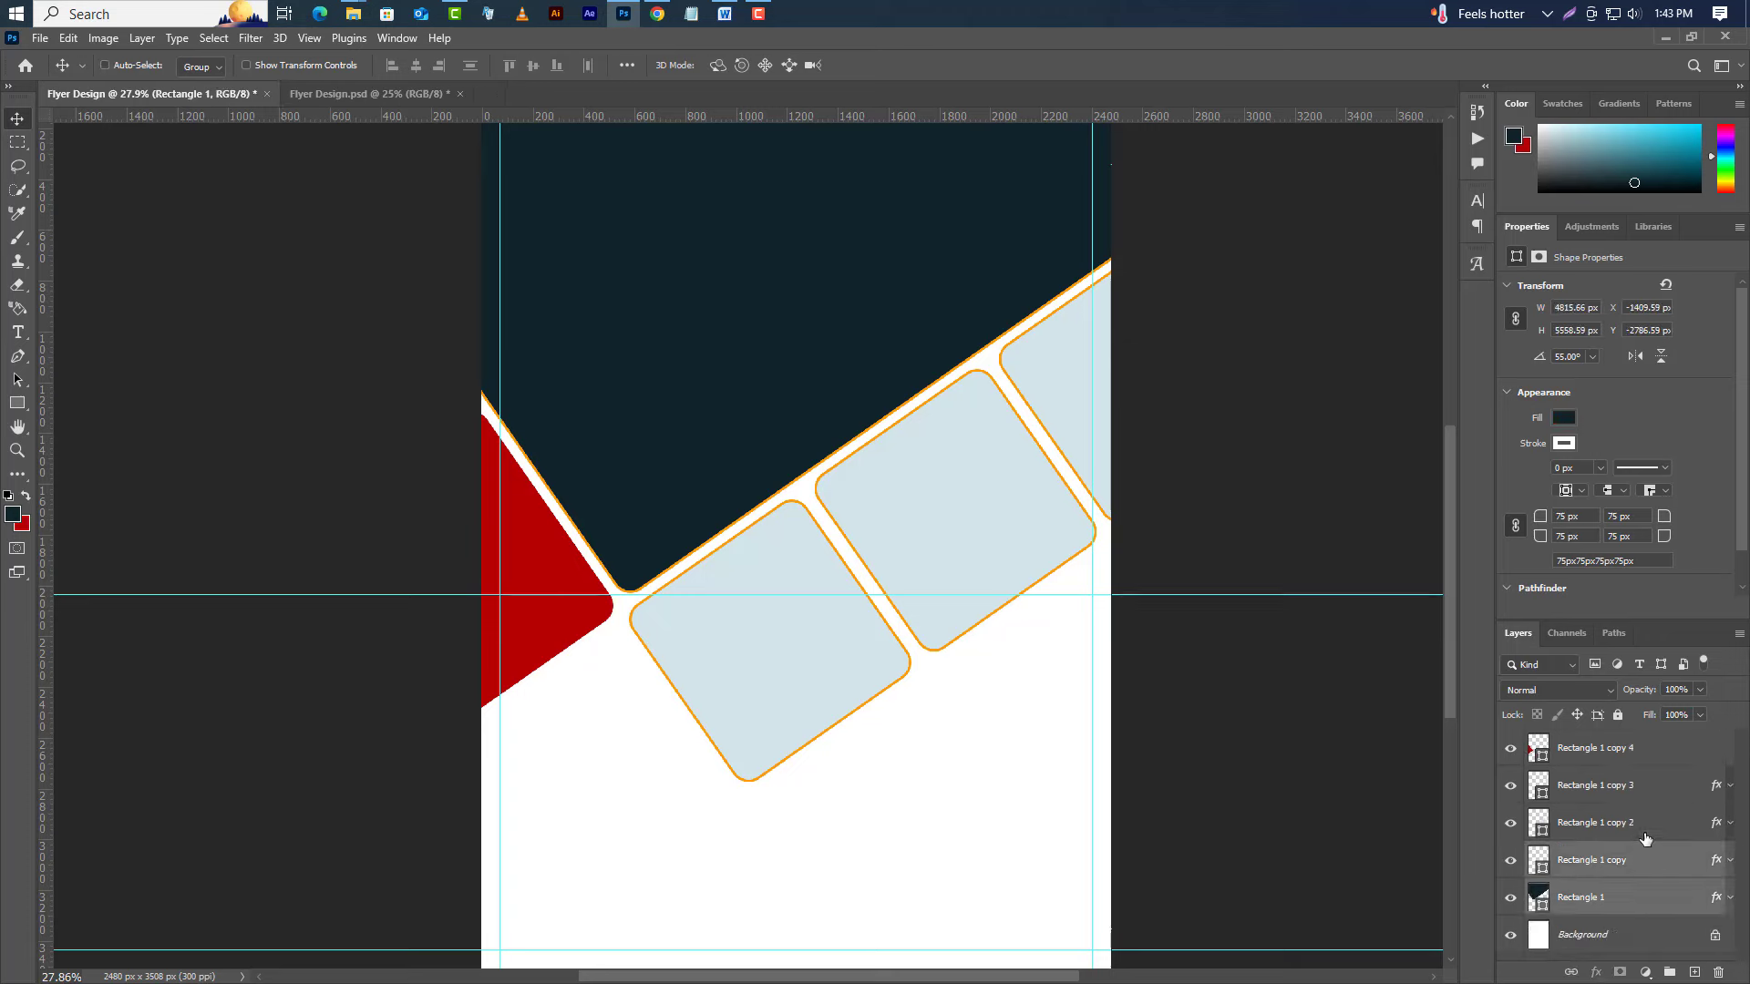
left_click(1638, 823, "ctrl")
left_click(1636, 786, "ctrl")
left_click(1634, 759, "ctrl")
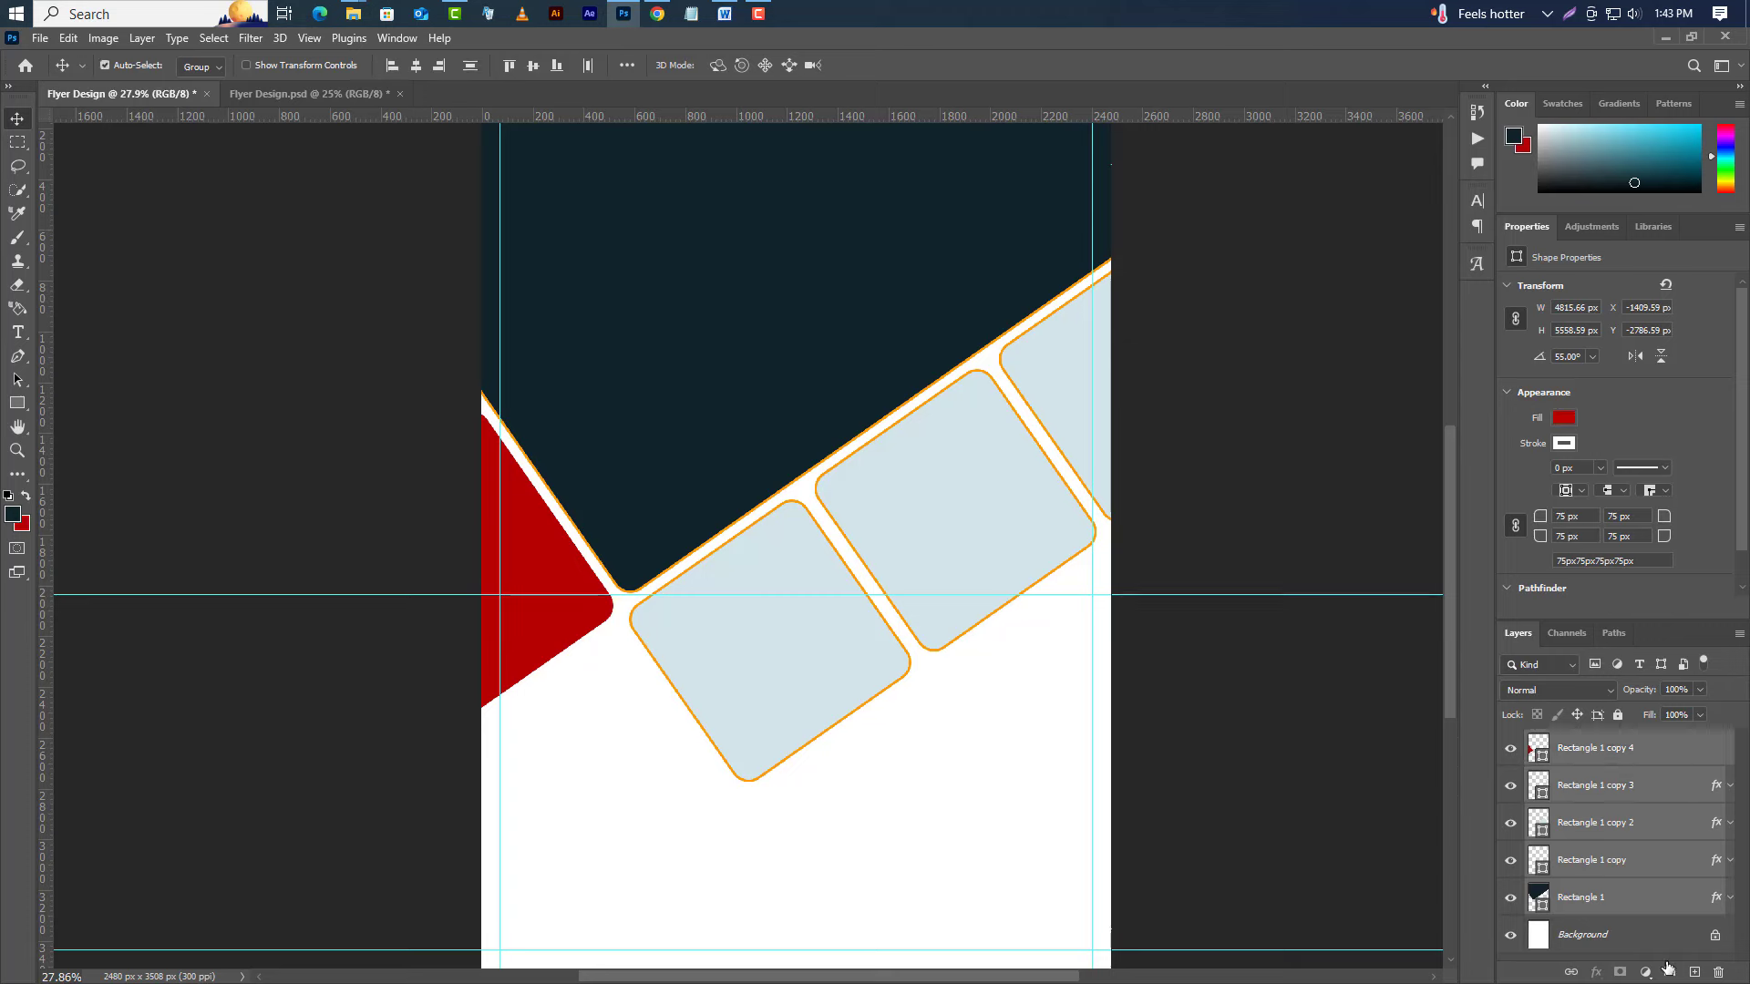
Group the five rectangle layers as Group 1 and give it a 145° drop shadow.
left_click(1667, 974)
right_click(1658, 747)
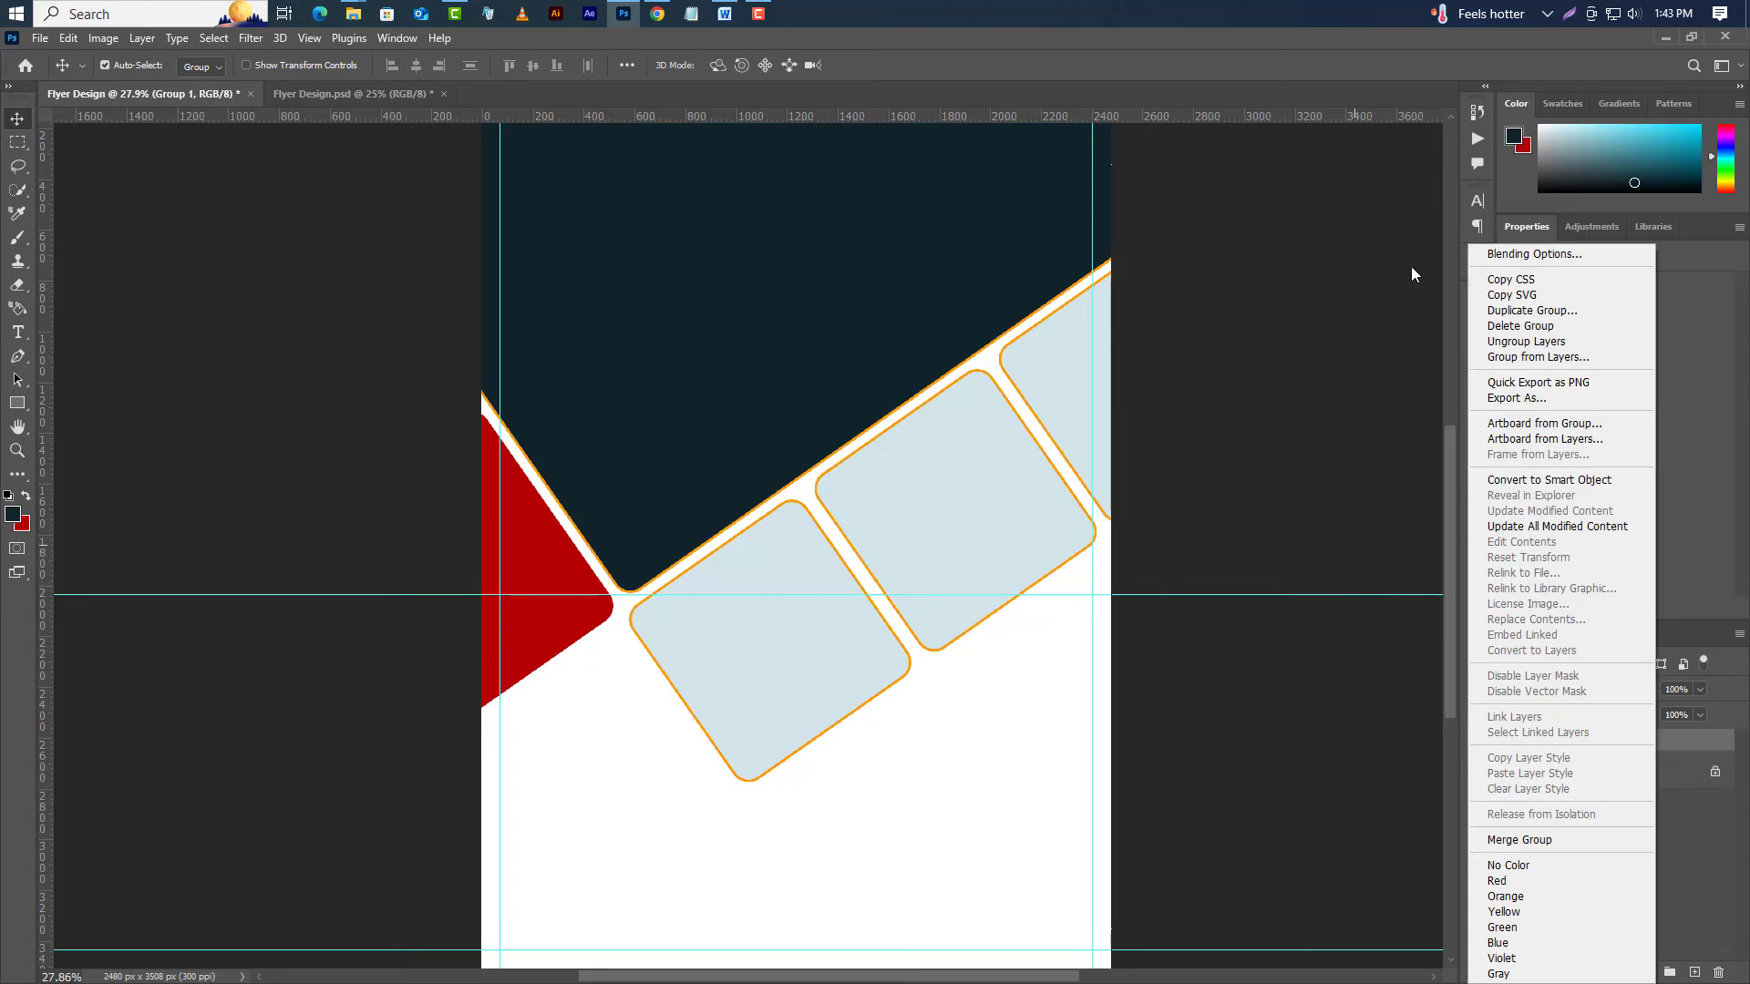
left_click(1524, 257)
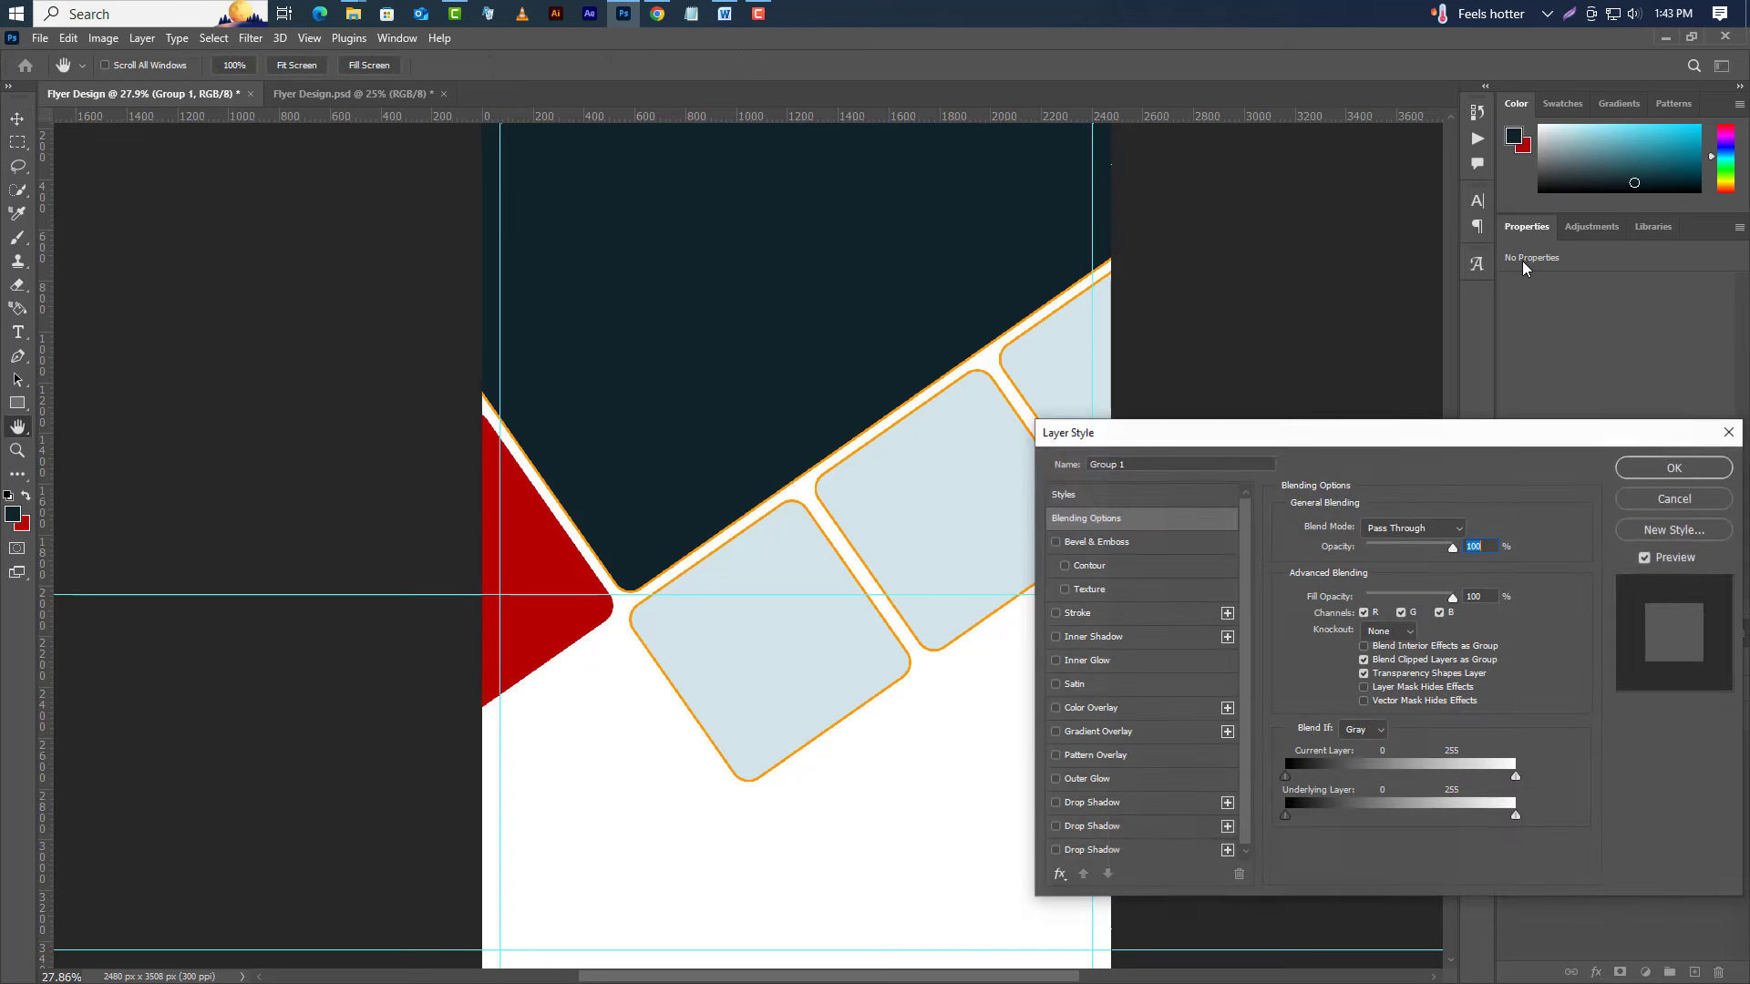
left_click(1130, 804)
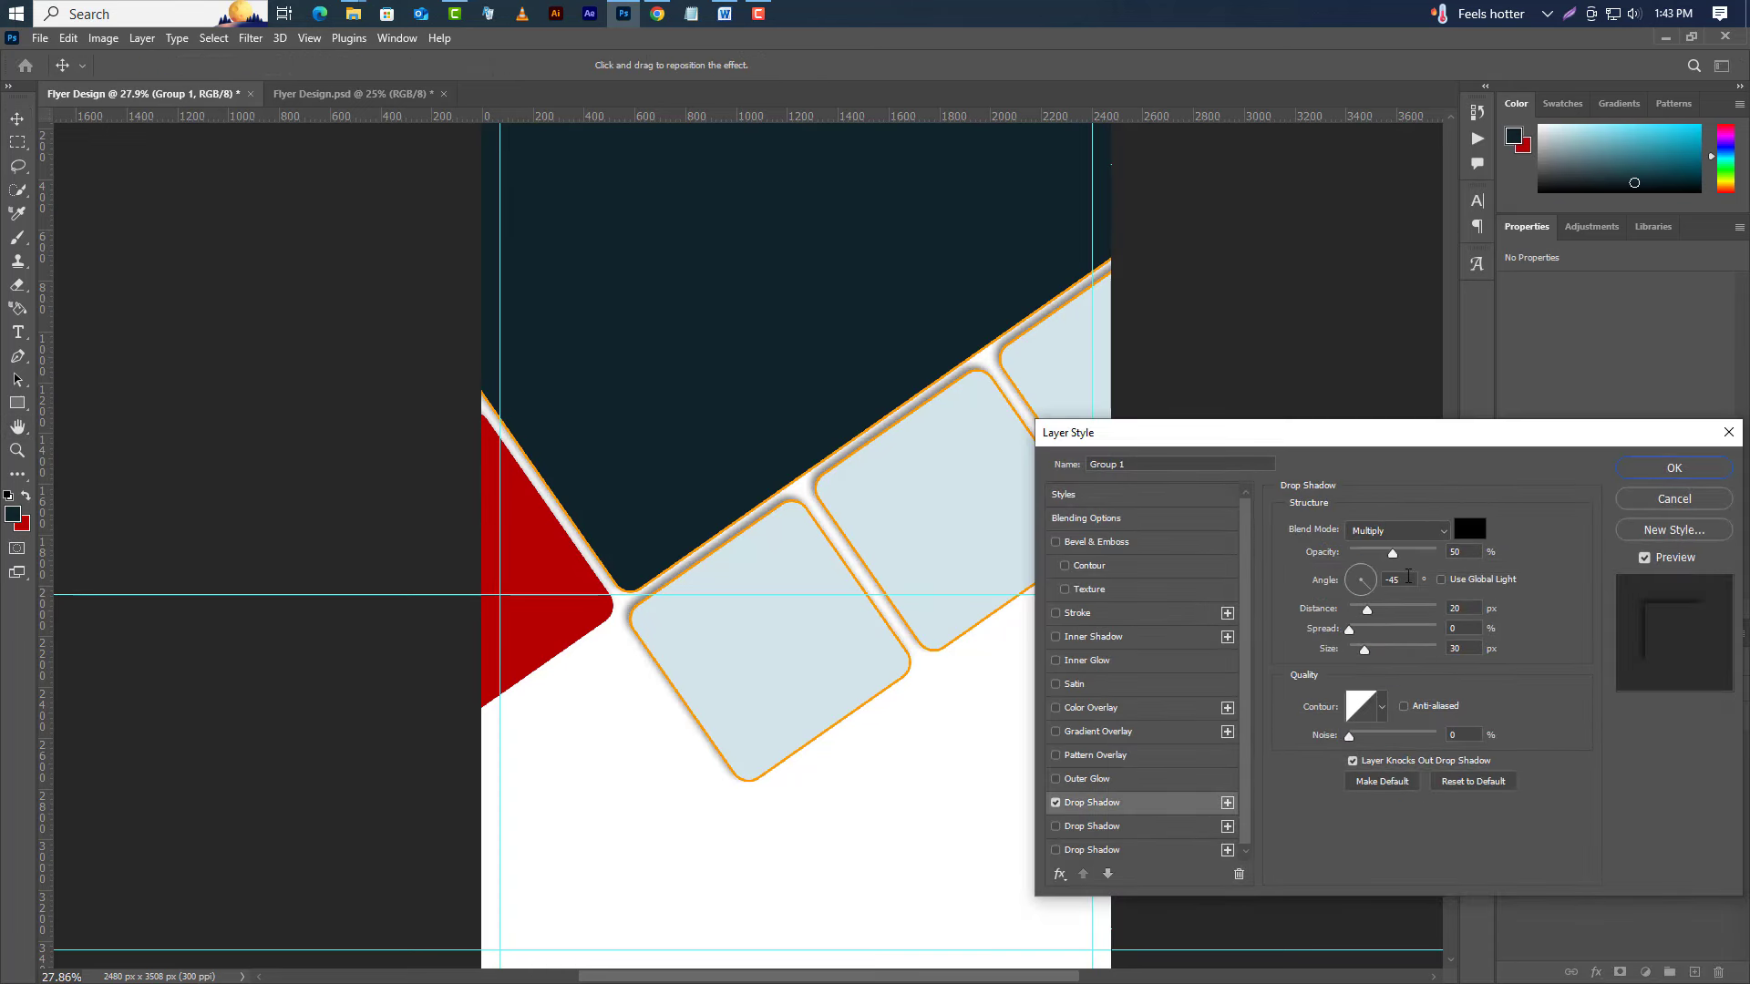
left_click(1398, 583)
type("145")
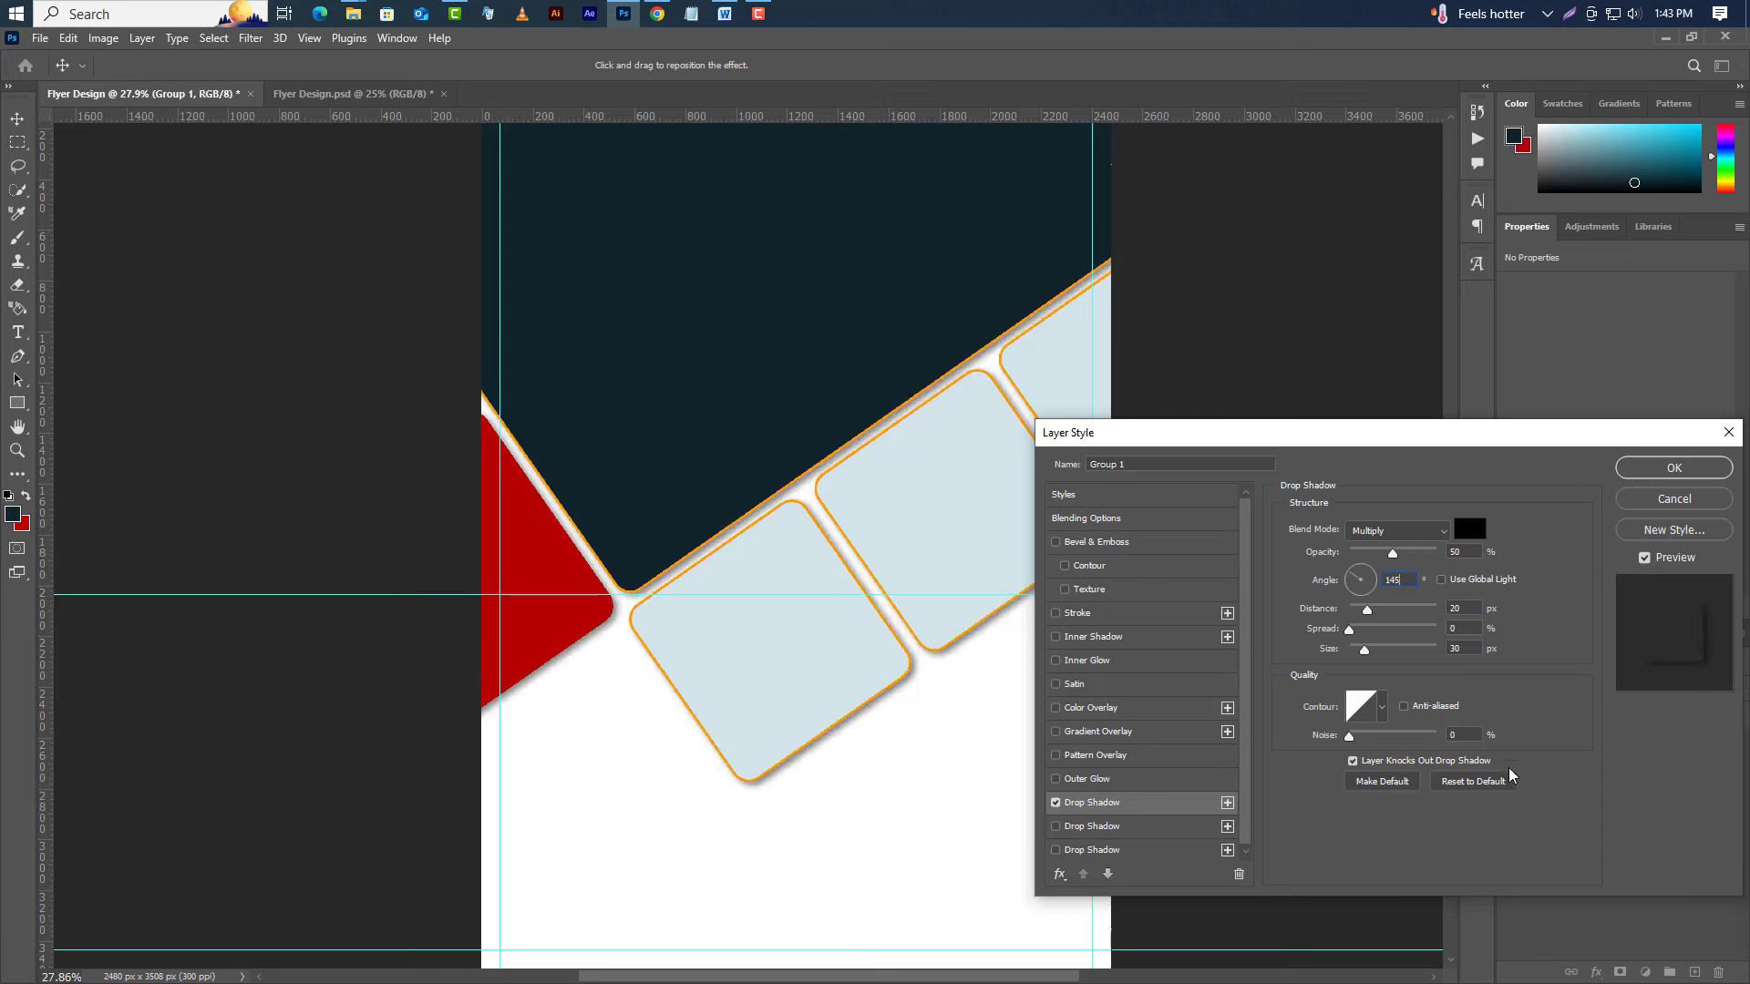
left_click(1656, 468)
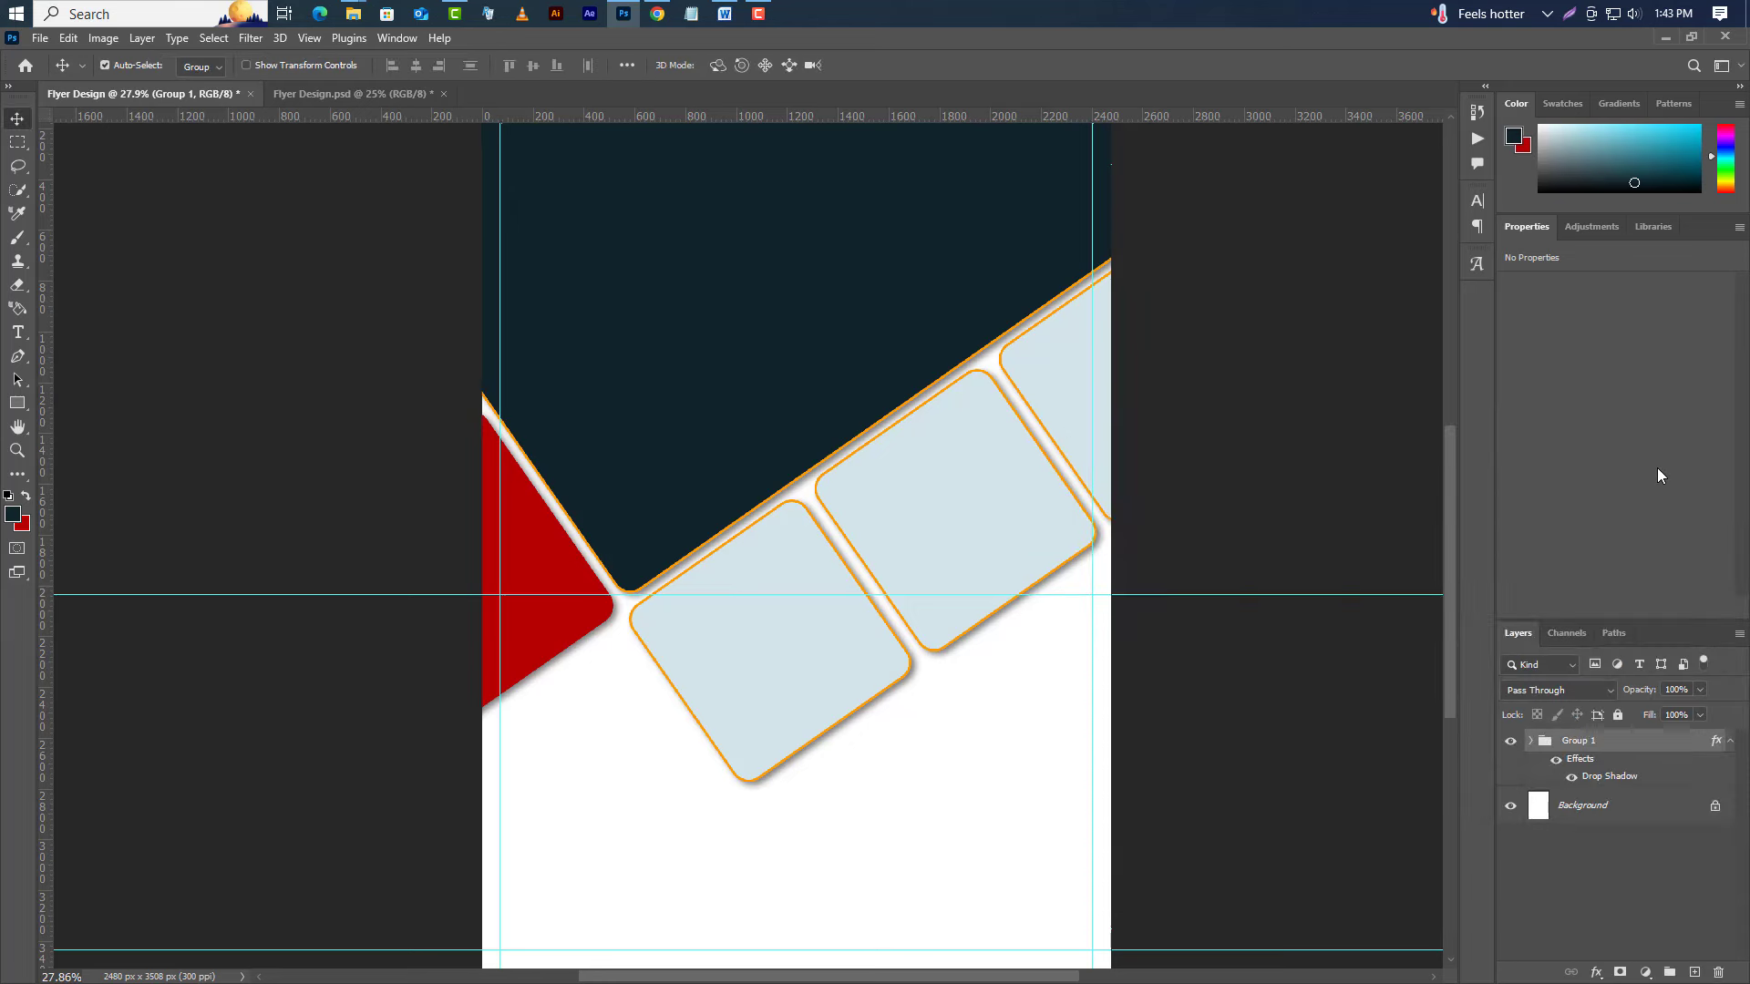
Bring the wallpaper (2) chicken photo into the flyer above Rectangle 1, over the dark panel.
left_click(1729, 741)
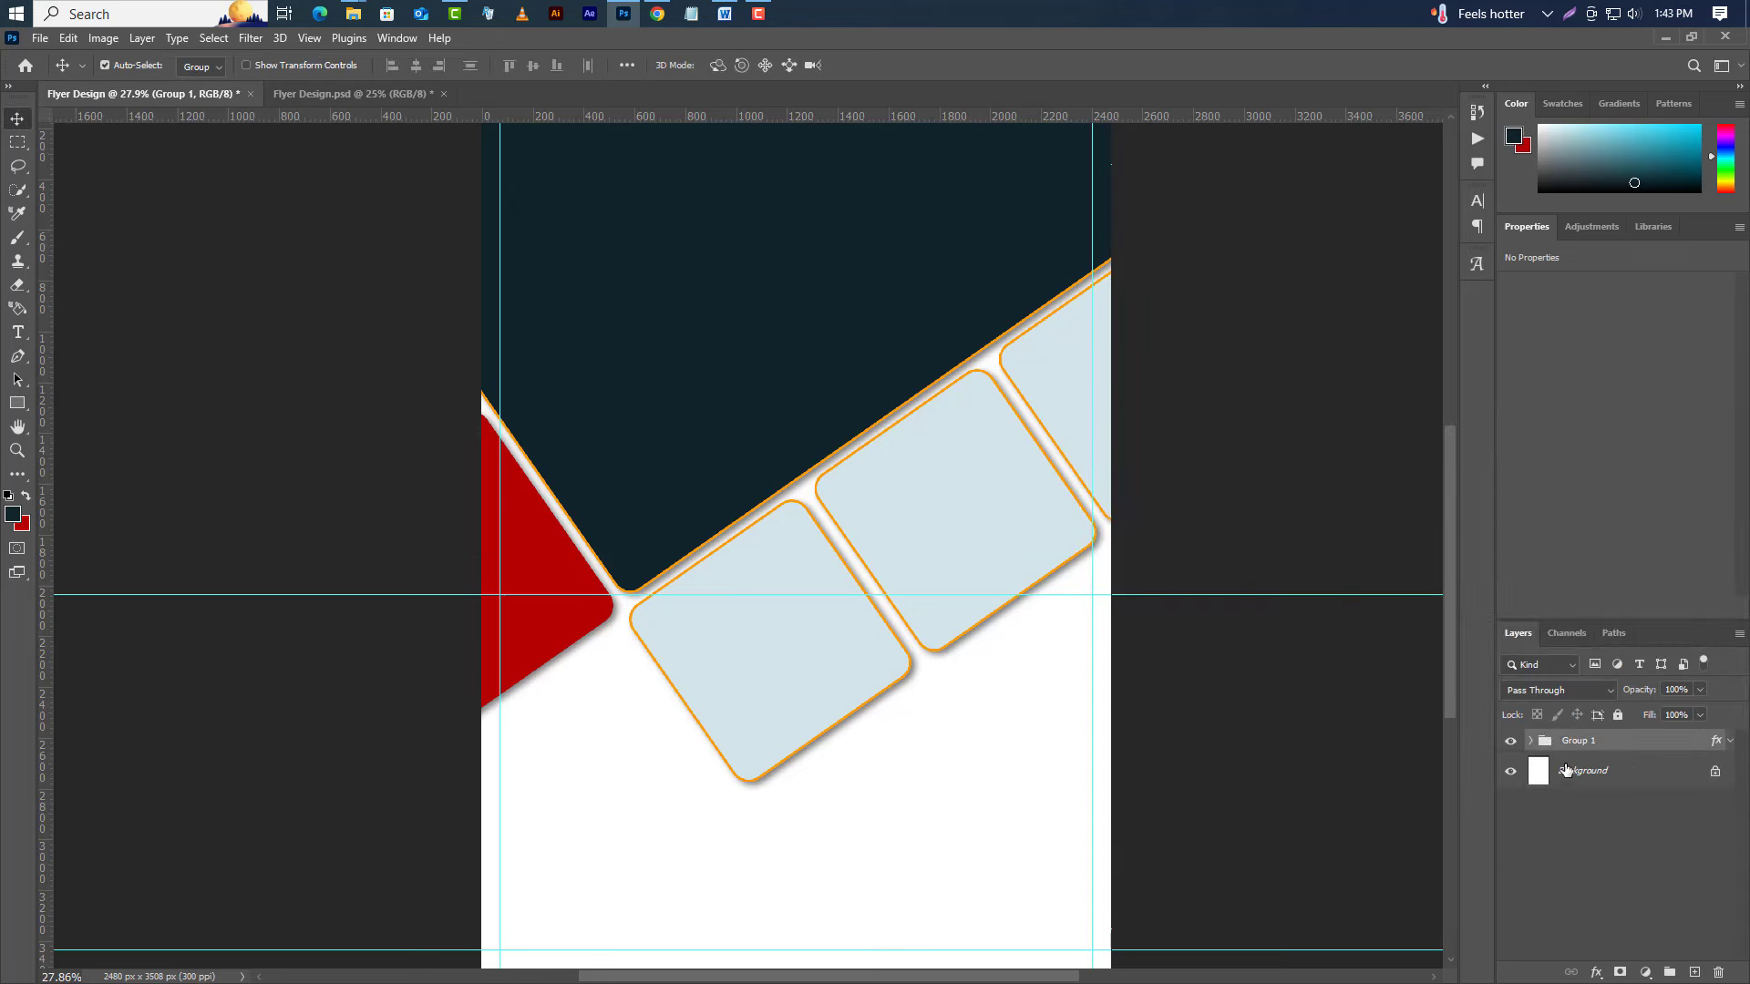
left_click(1531, 741)
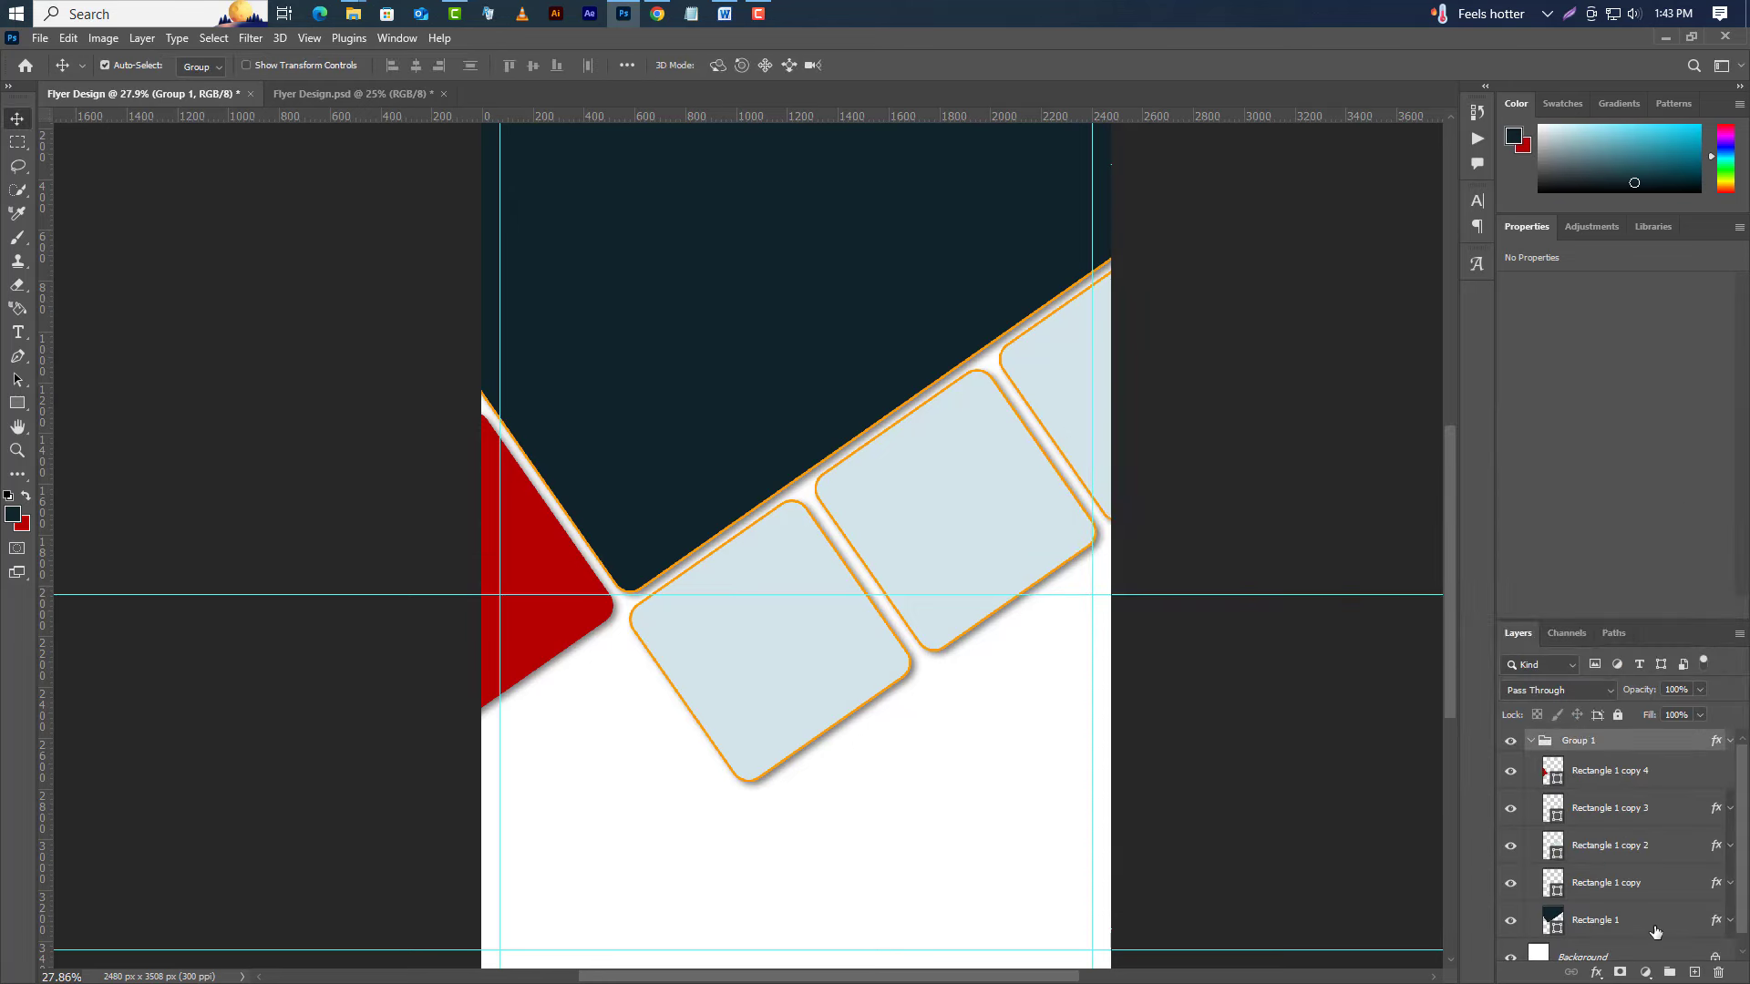
left_click(1656, 929)
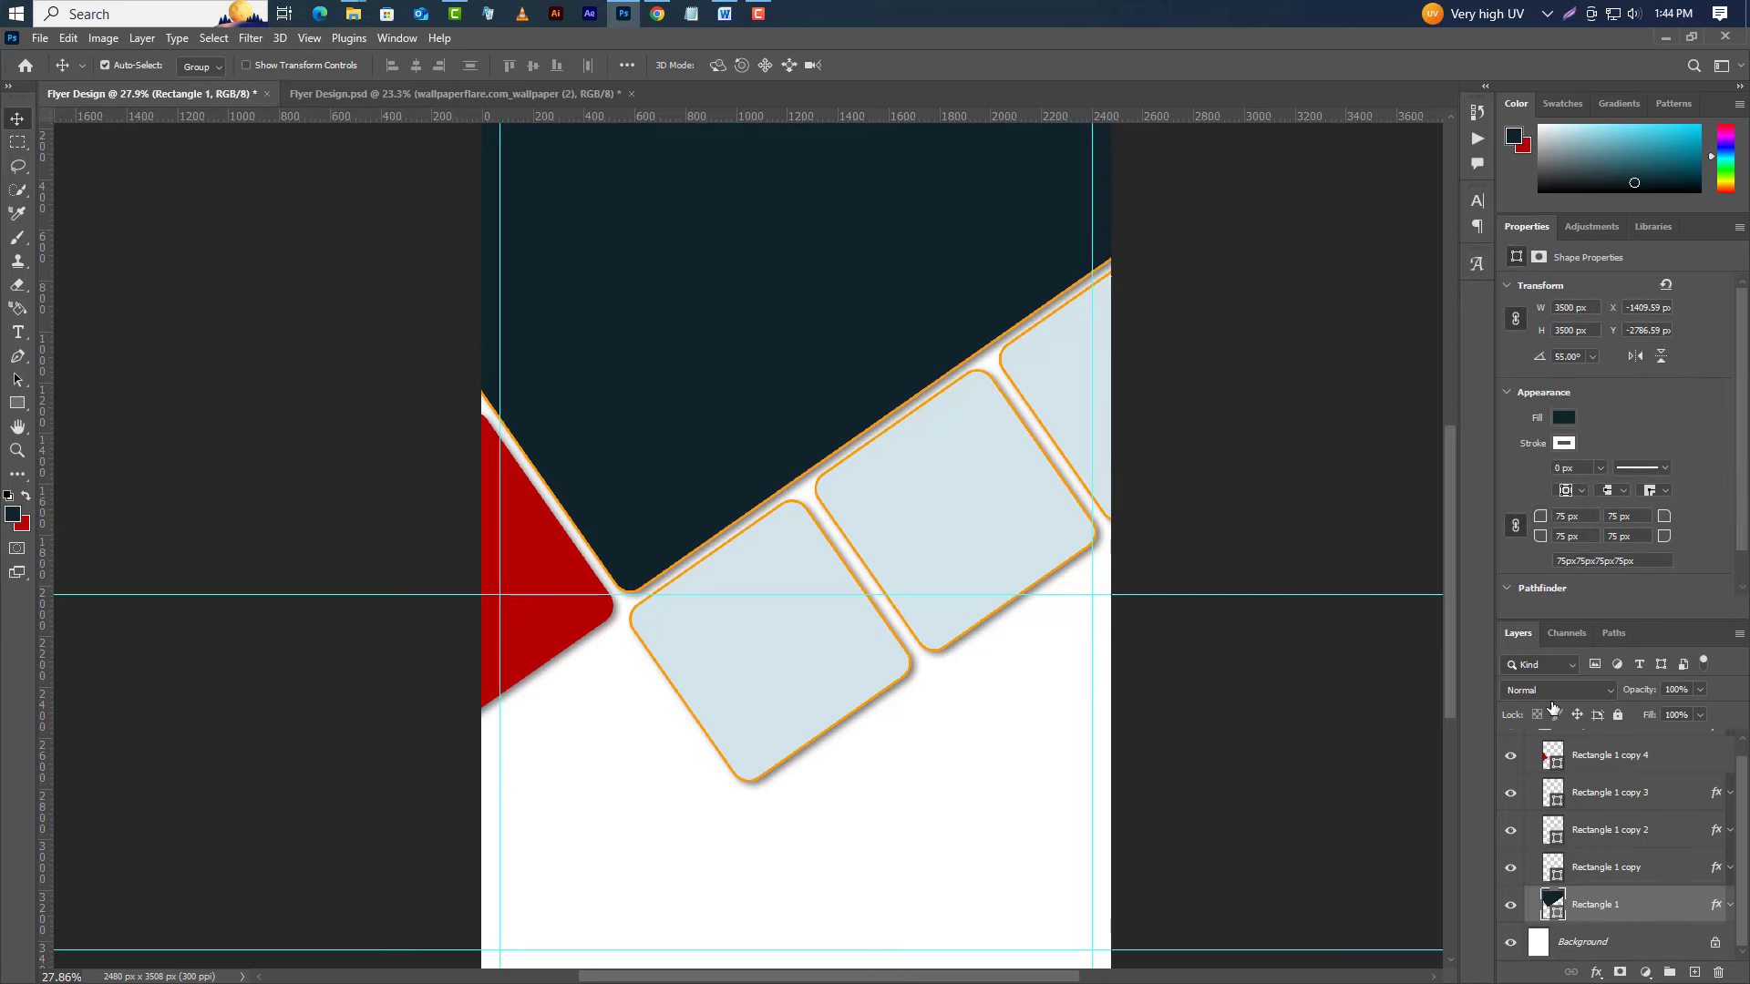
left_click(1665, 37)
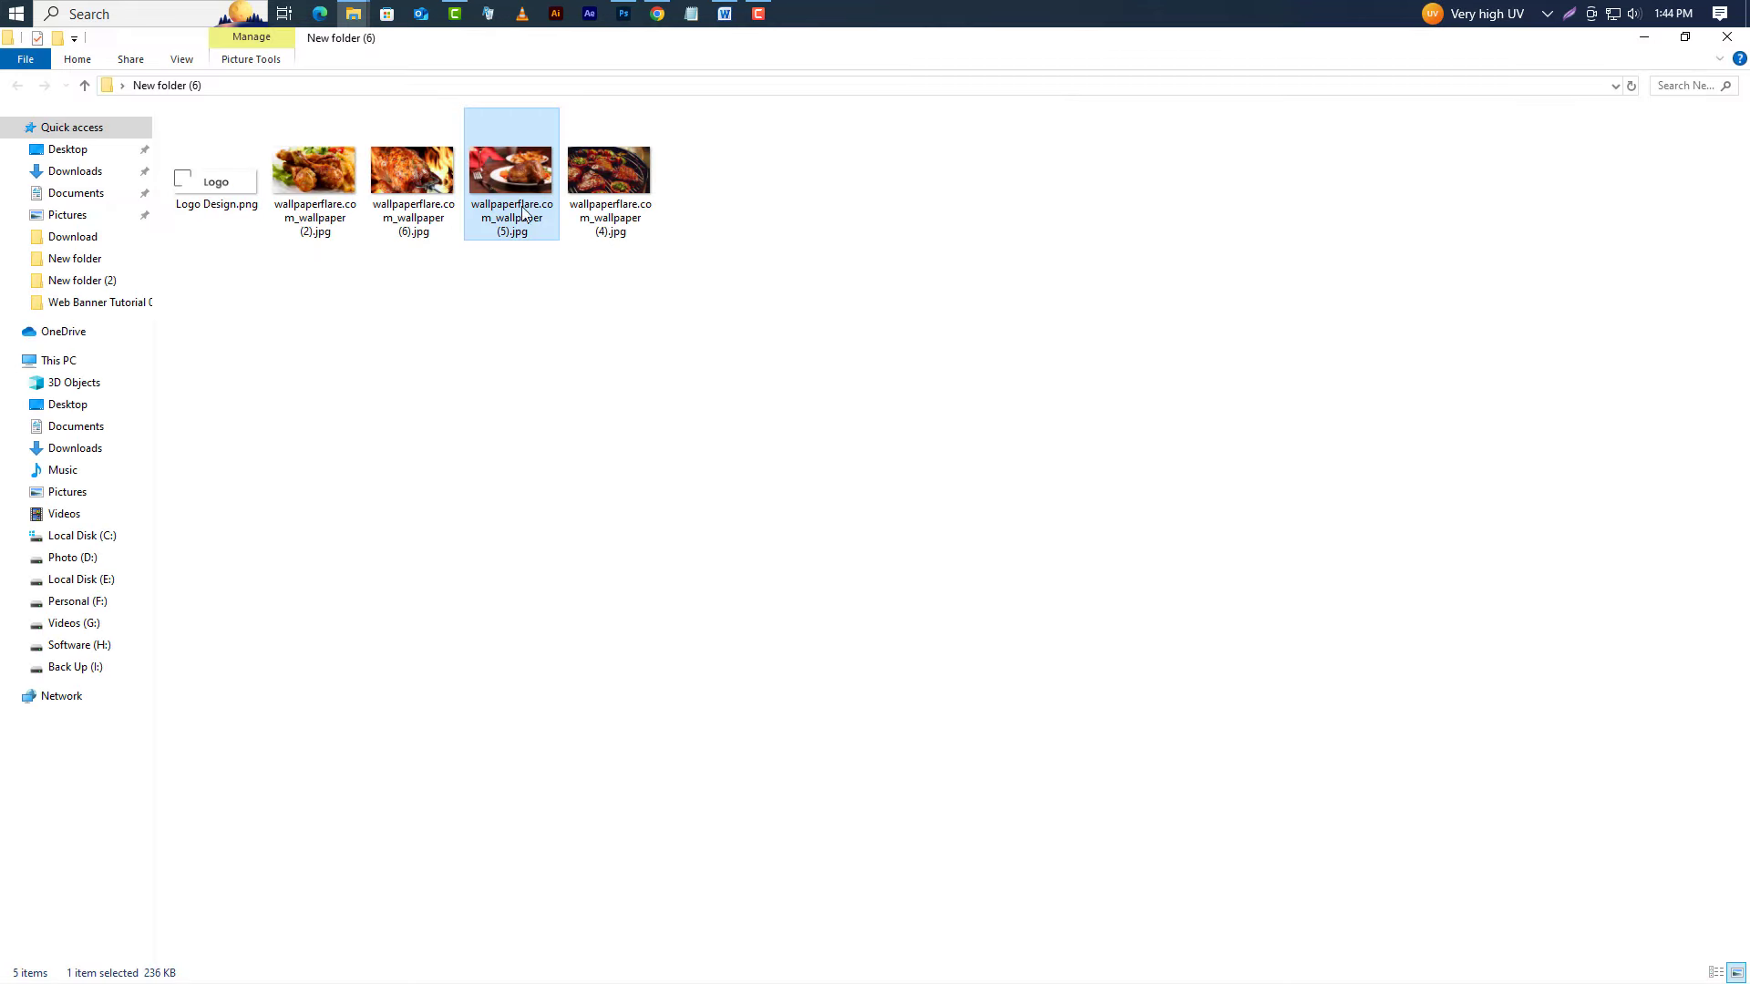
left_click_drag(314, 178, 707, 539)
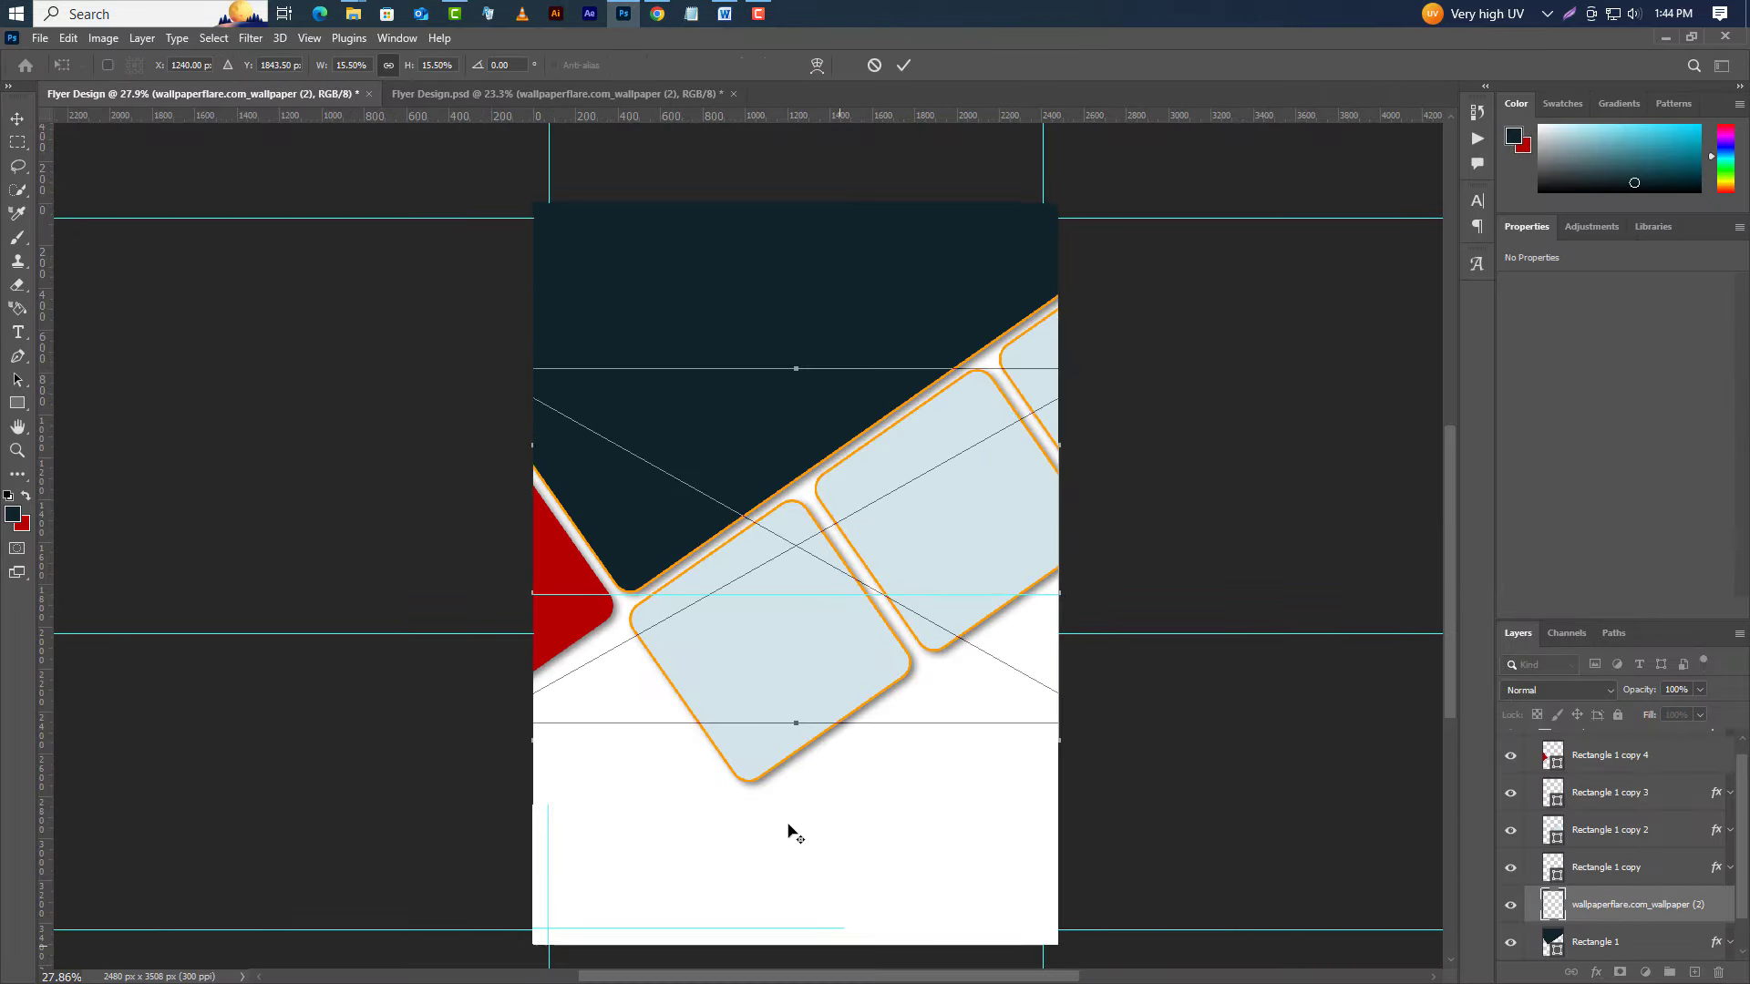
scroll(789, 827, "down", 2)
left_click_drag(856, 609, 853, 513)
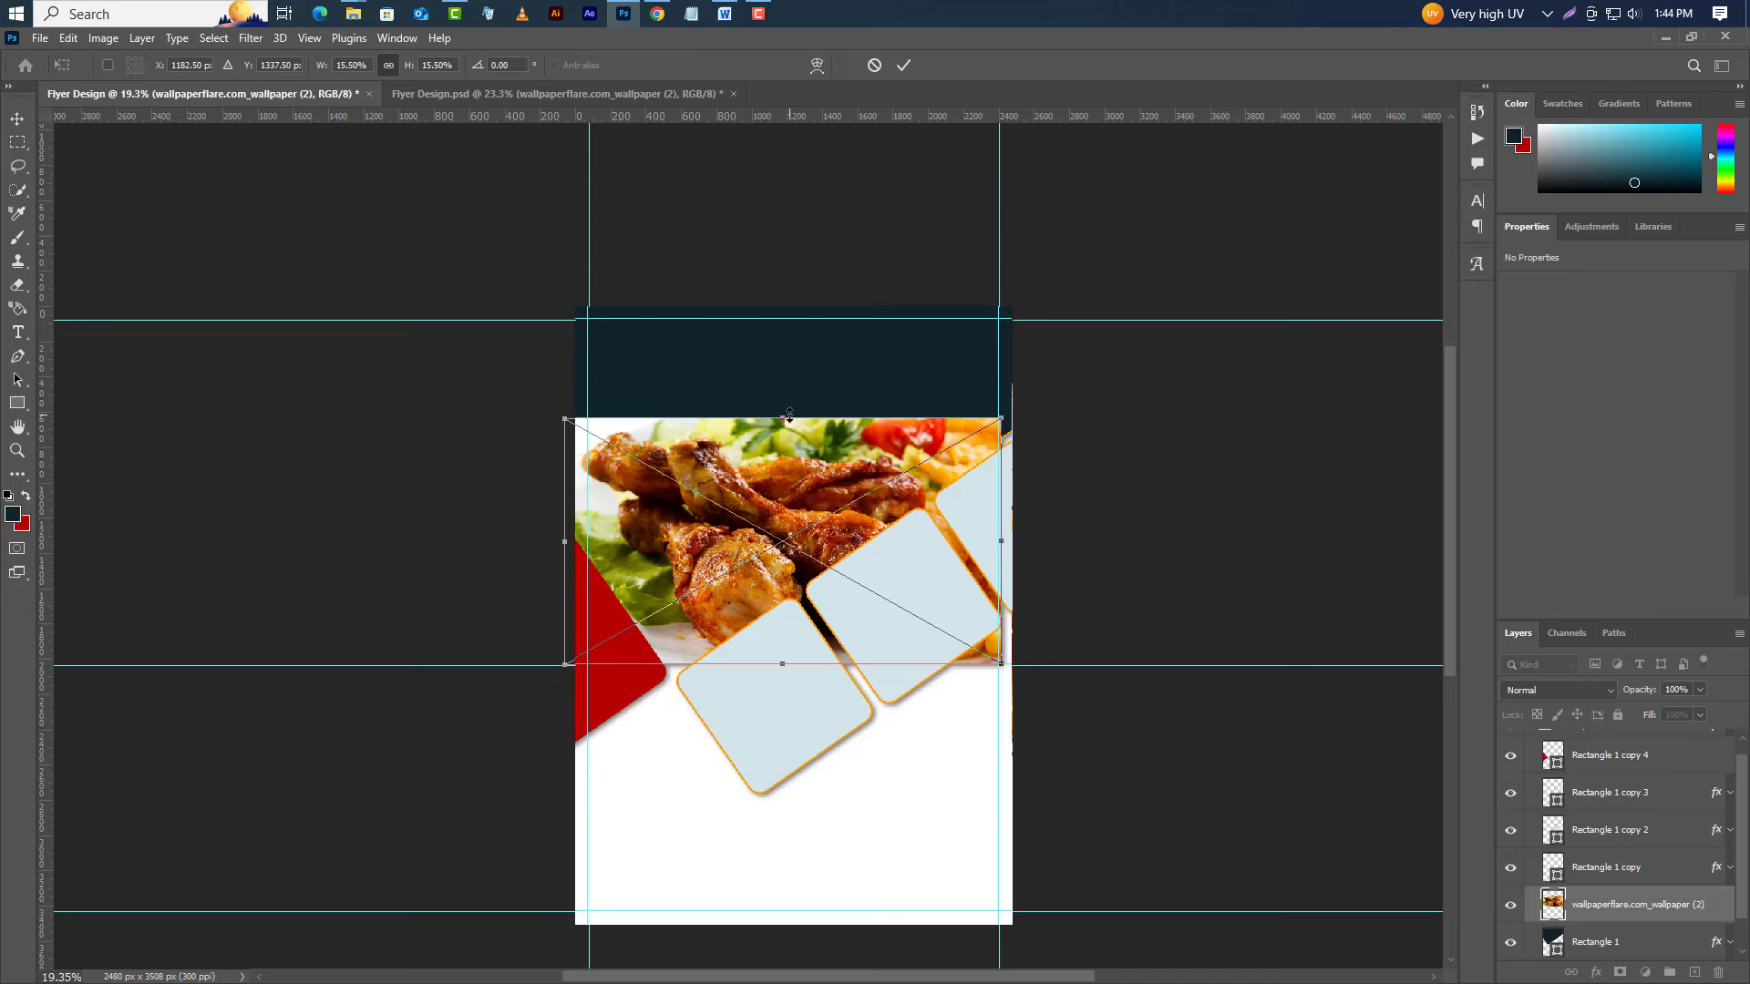
Enlarge and horizontally flip the chicken photo, then clip it into the dark panel.
left_click_drag(784, 419, 810, 309)
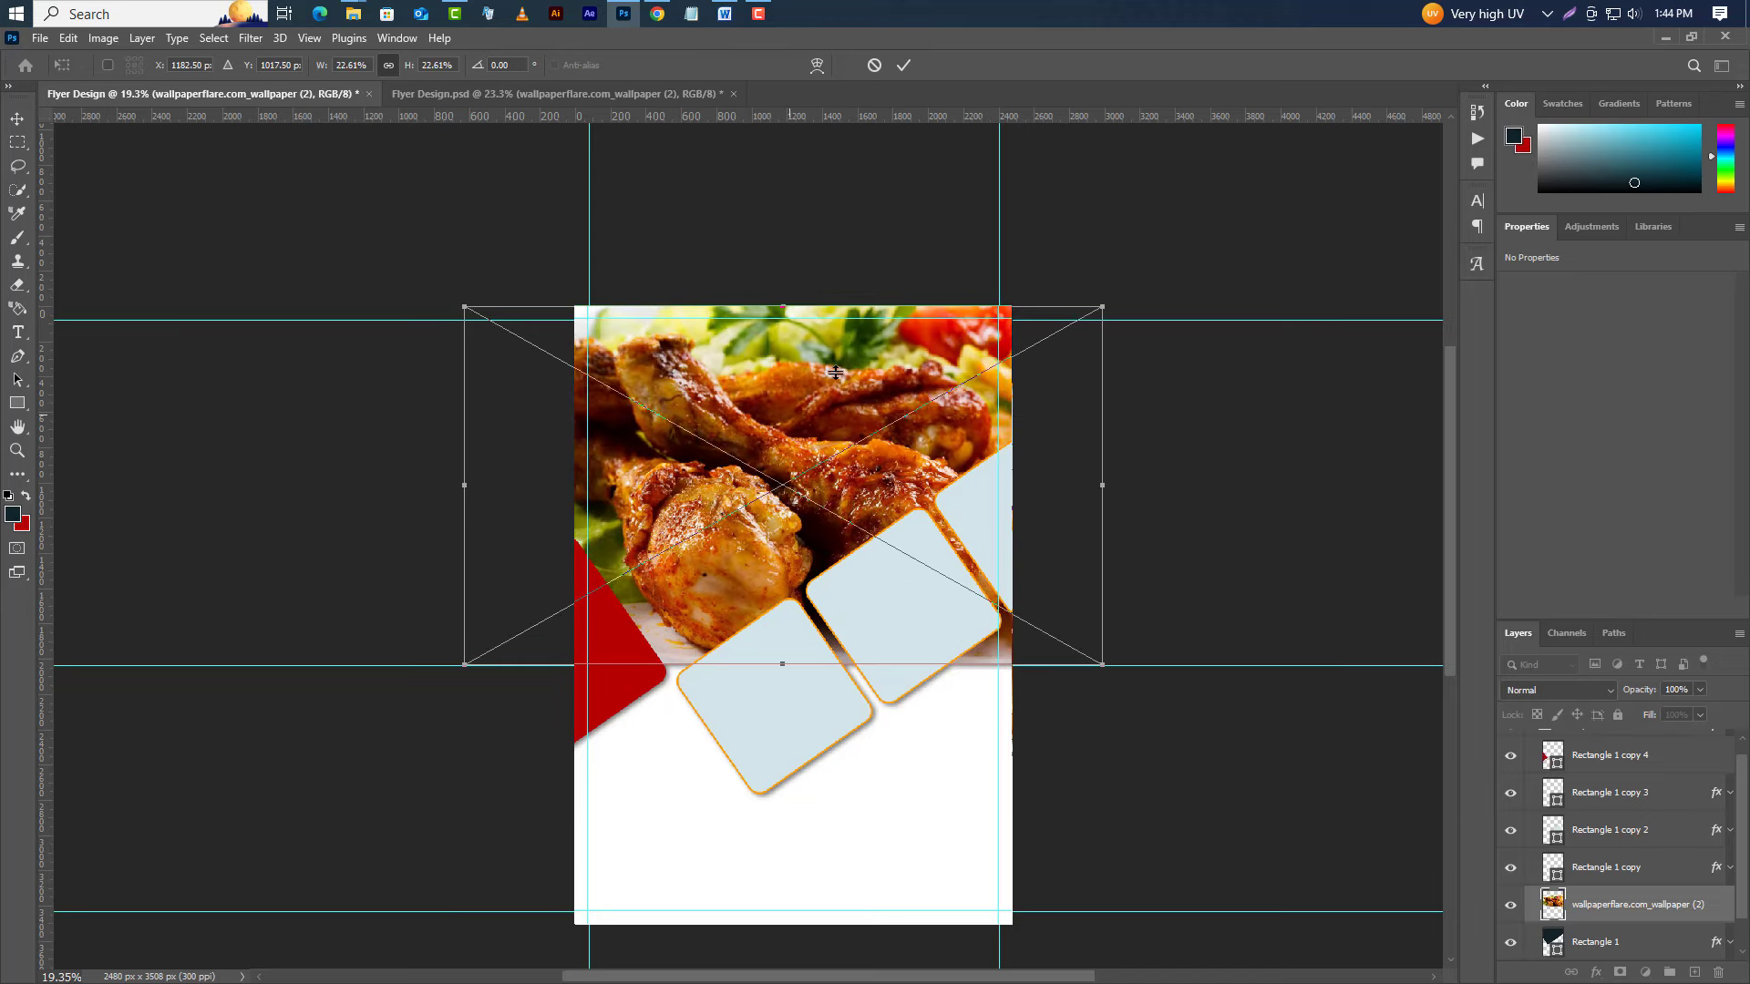
right_click(850, 466)
left_click(909, 799)
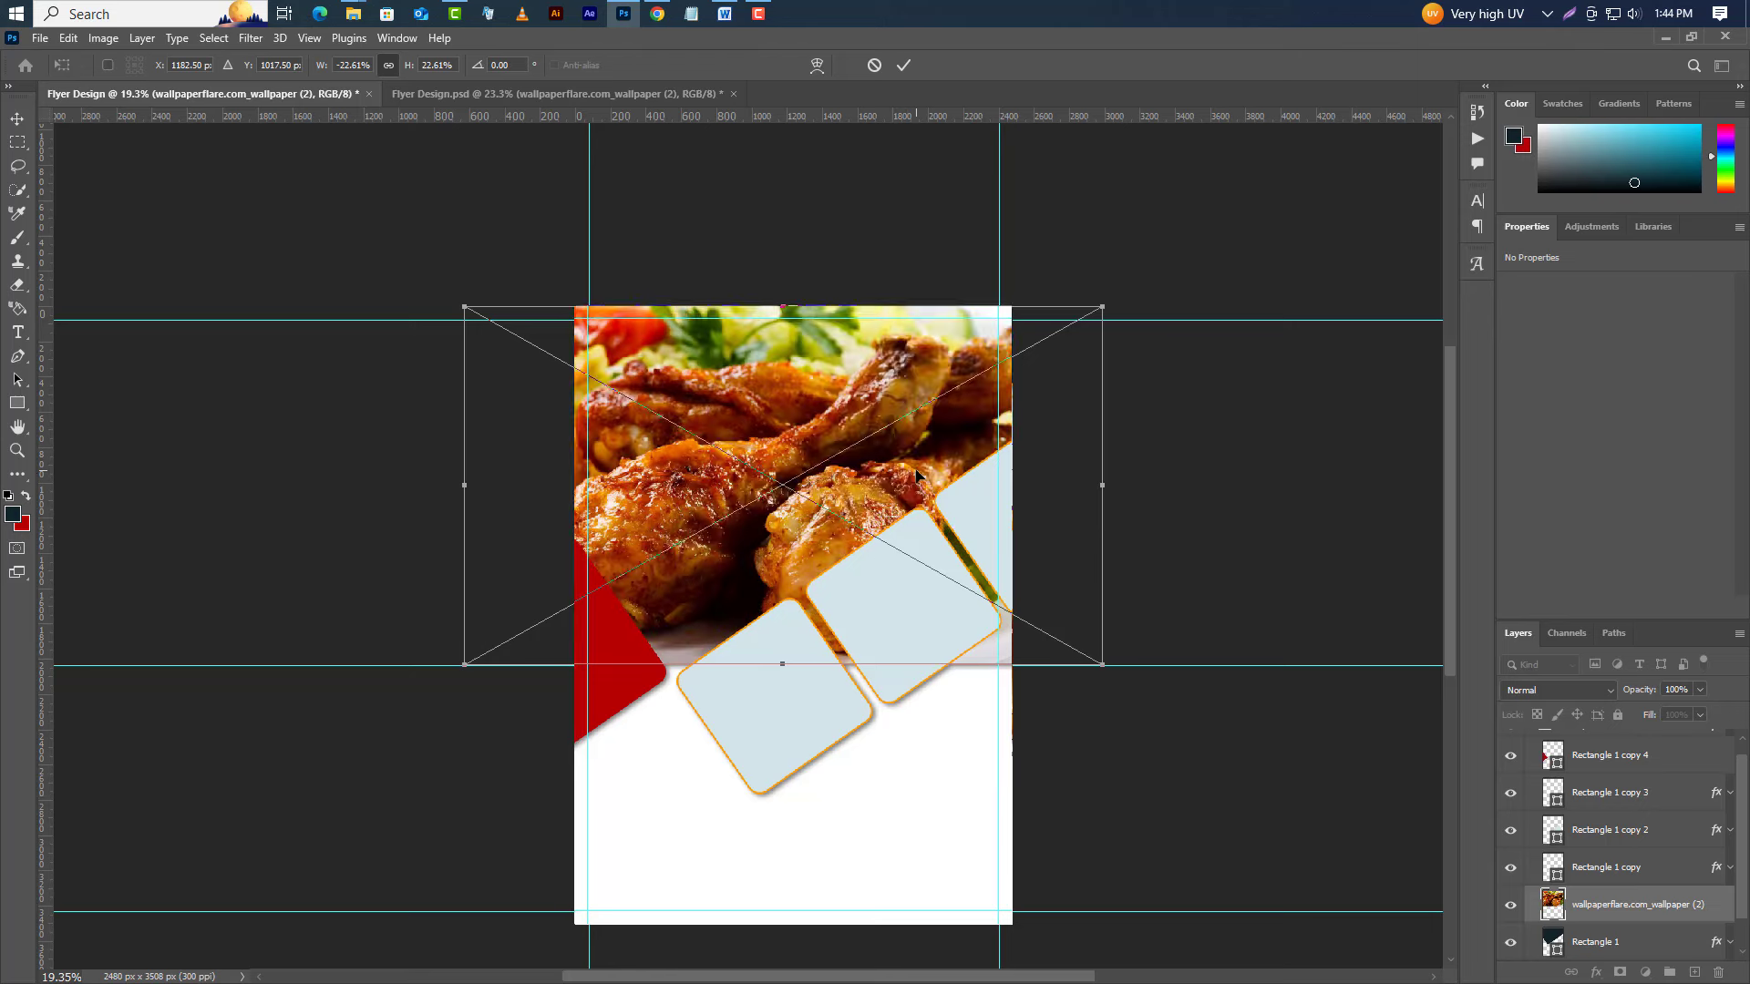
left_click_drag(920, 478, 968, 470)
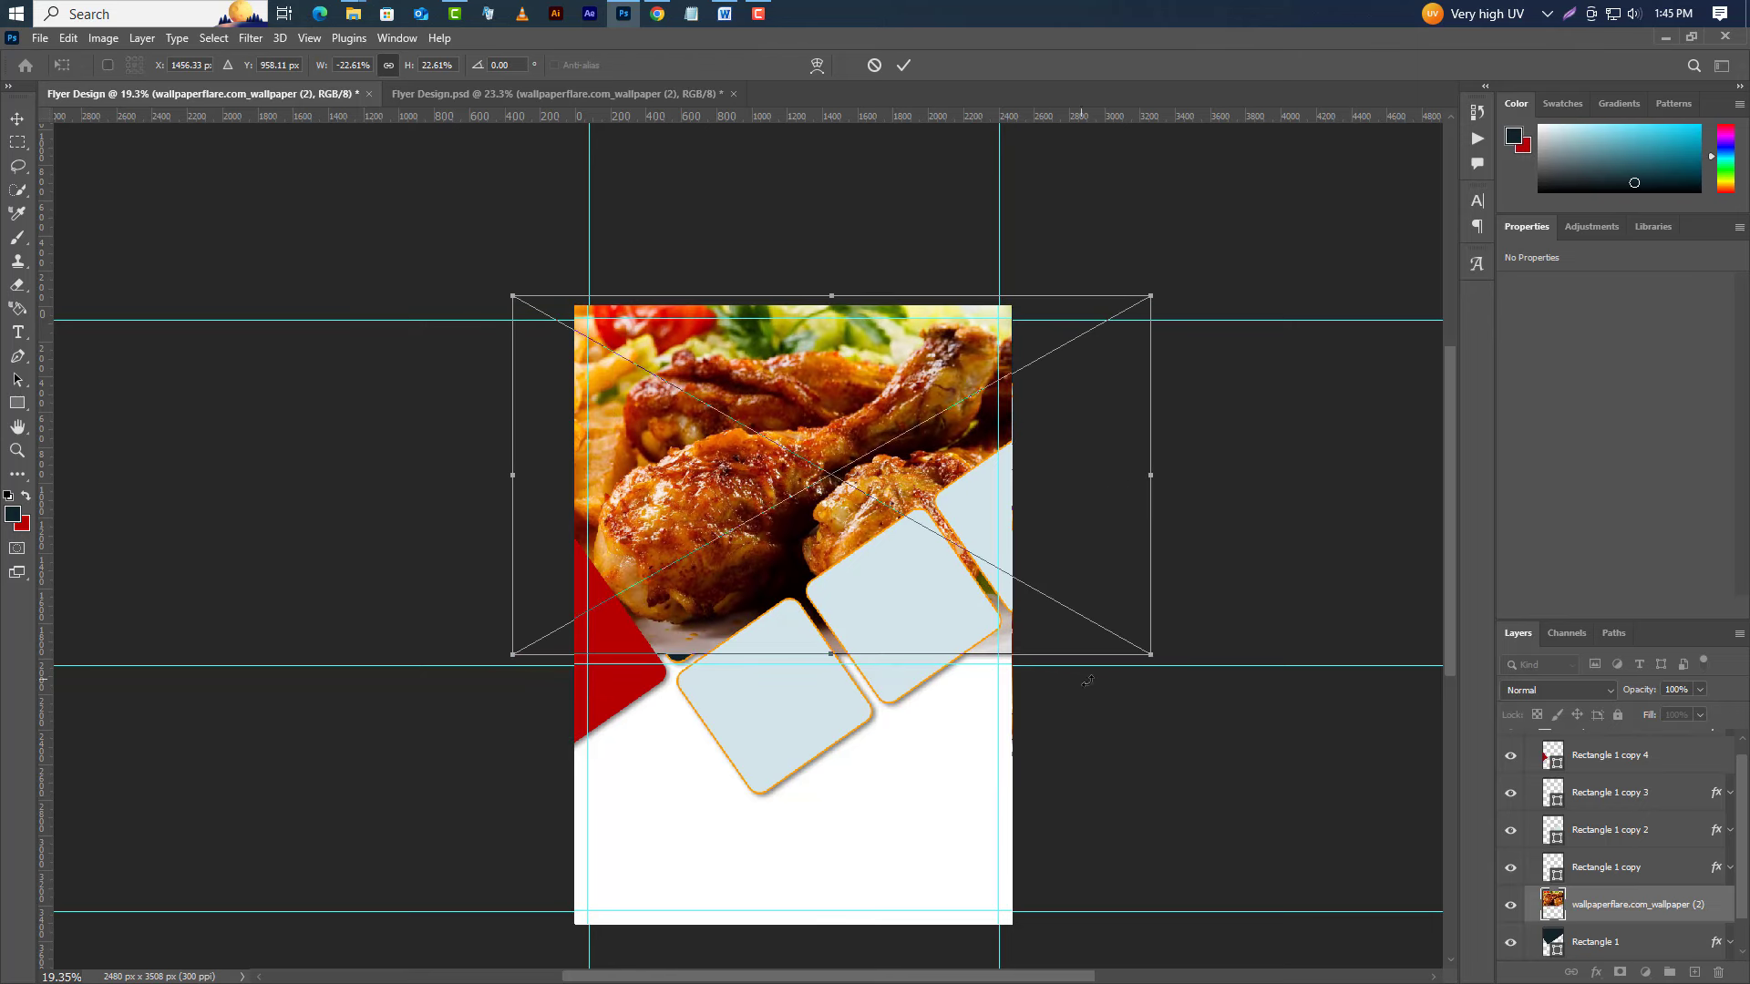
left_click_drag(1151, 656, 1168, 665)
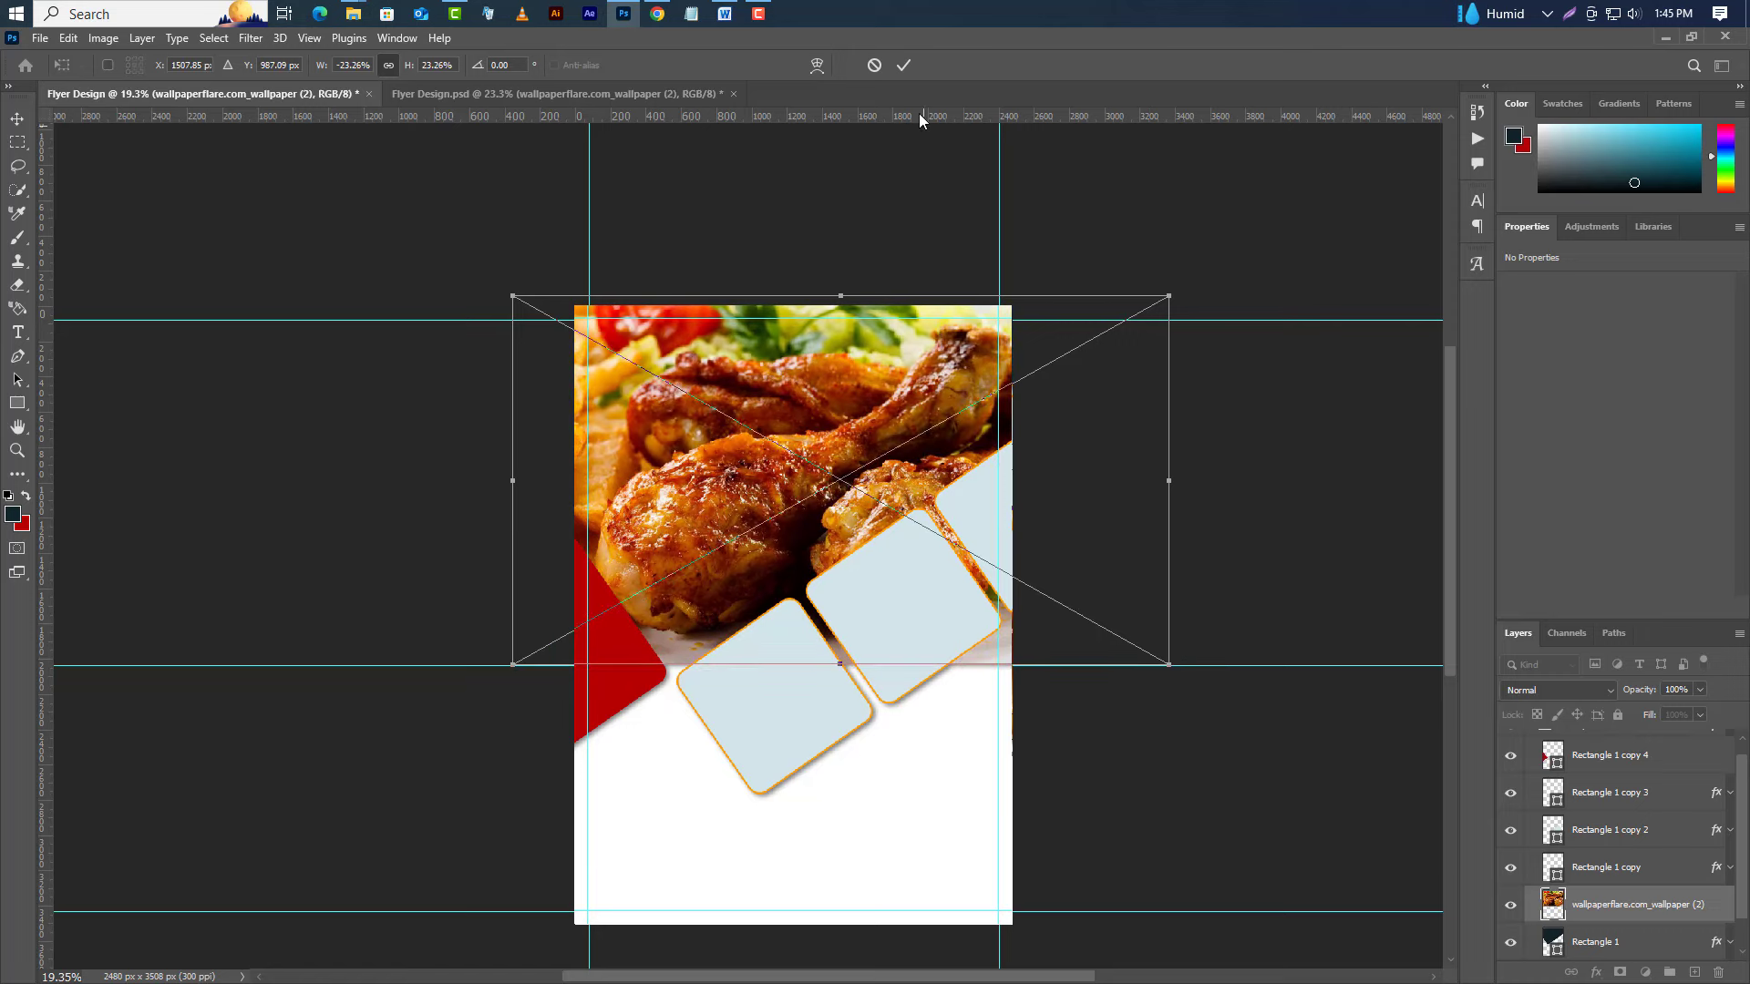
left_click(903, 66)
right_click(1666, 907)
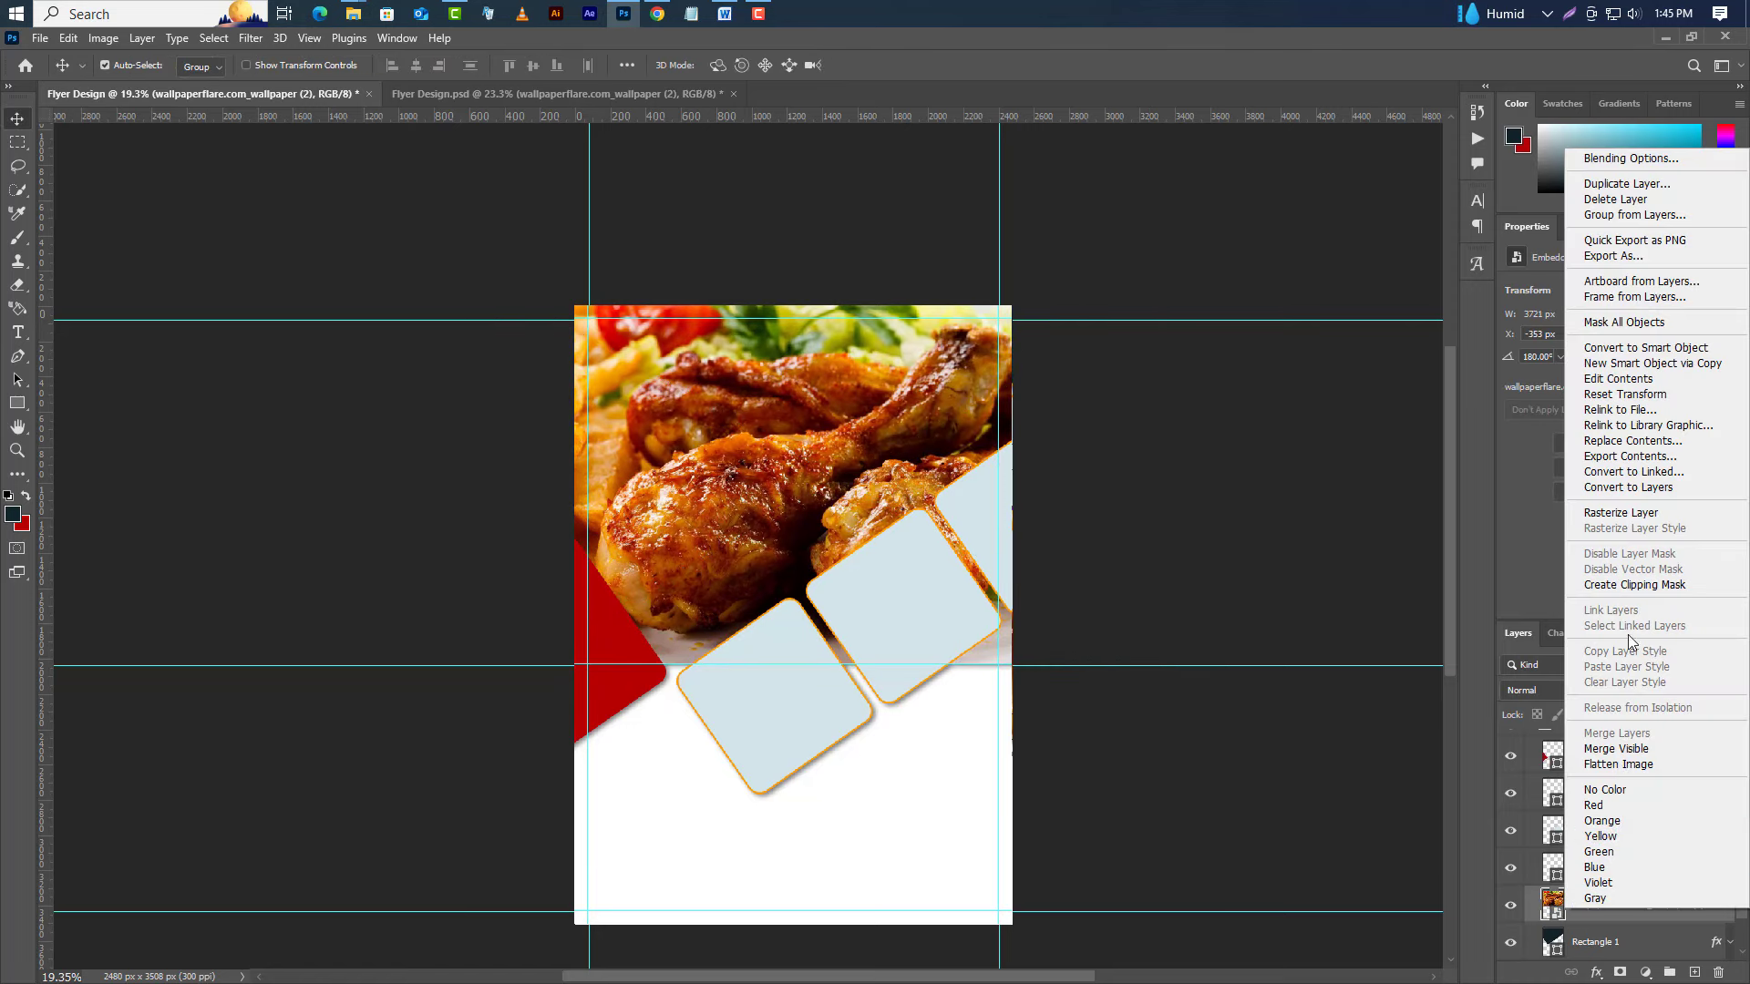
left_click(1627, 584)
left_click(1595, 869)
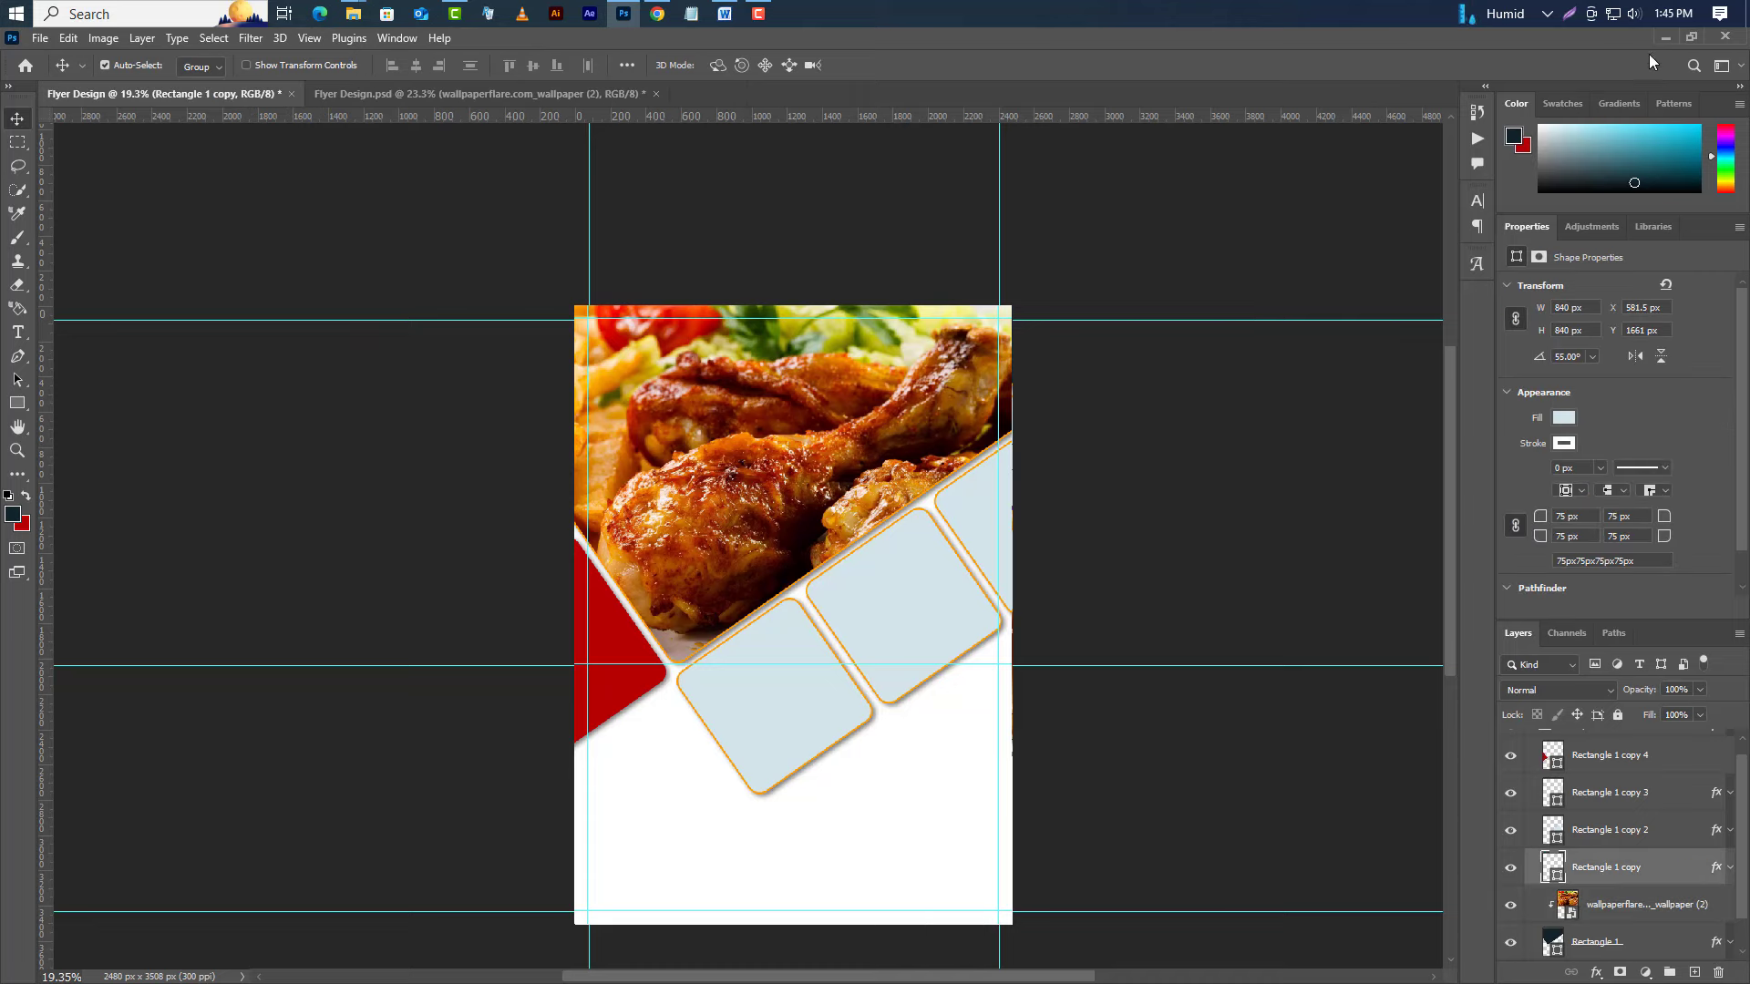
Drop wallpaper (6).jpg into the lower-left tile, scale it down, clip it to the tile and nudge it left.
left_click(1665, 37)
left_click_drag(410, 183, 767, 747)
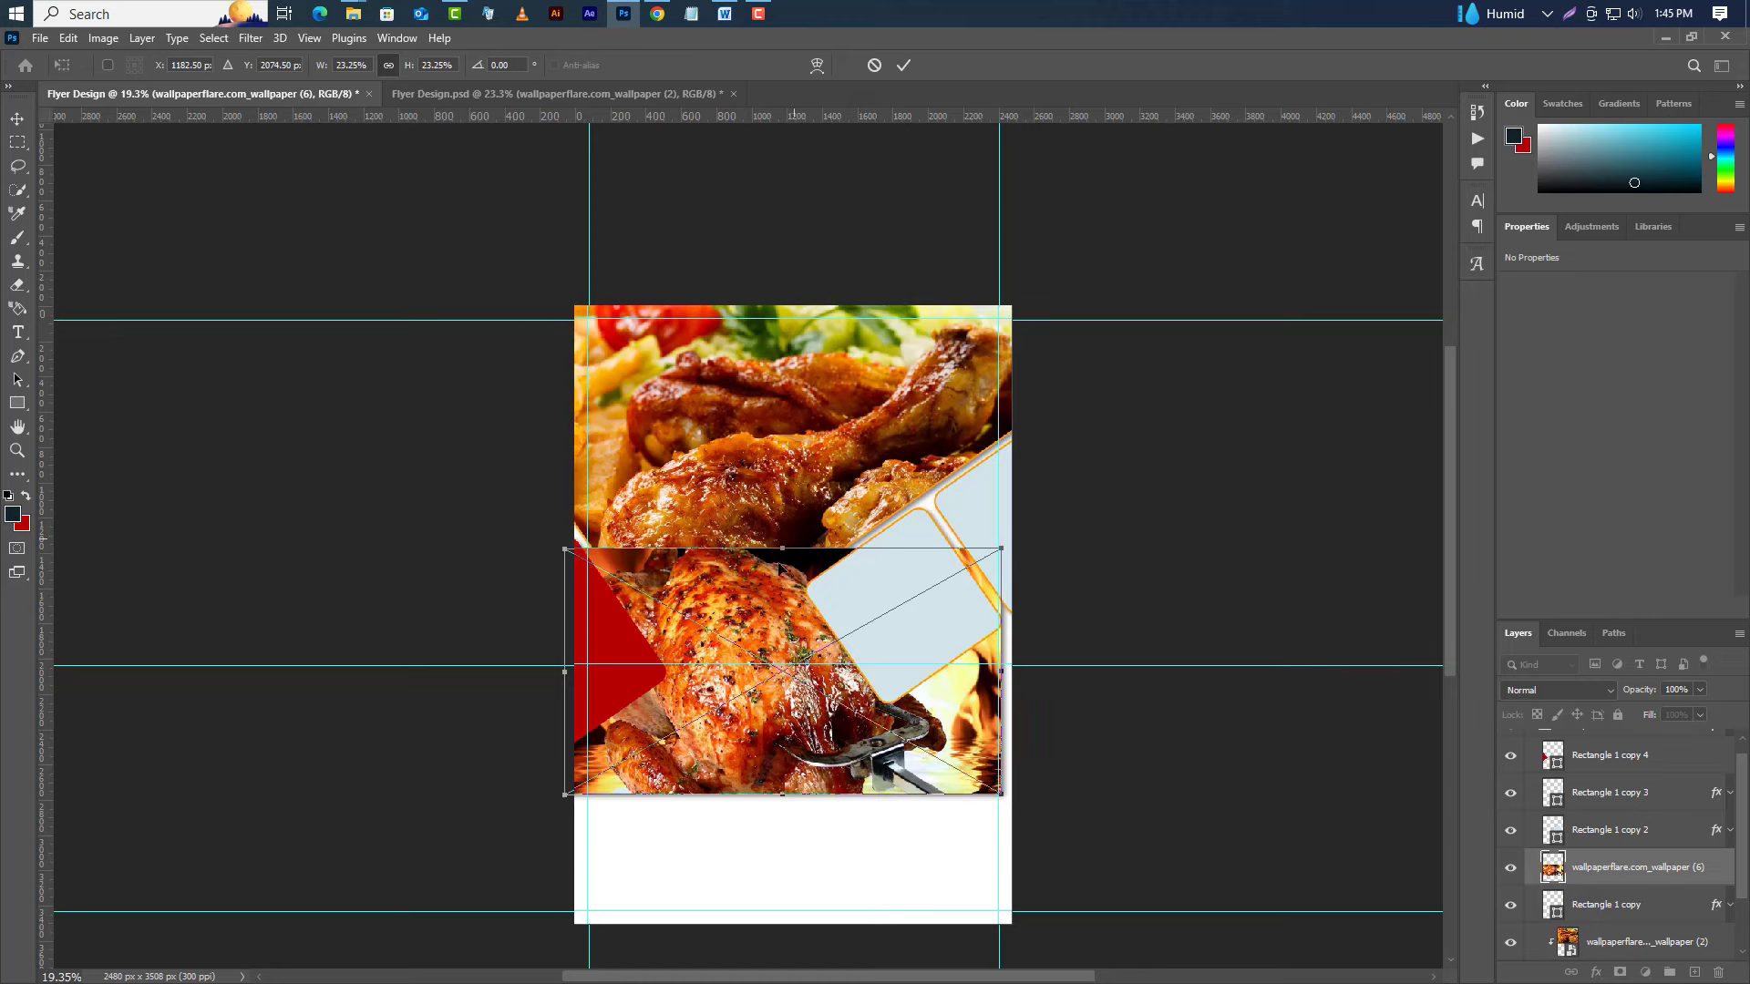
left_click_drag(781, 547, 782, 599)
key("Return")
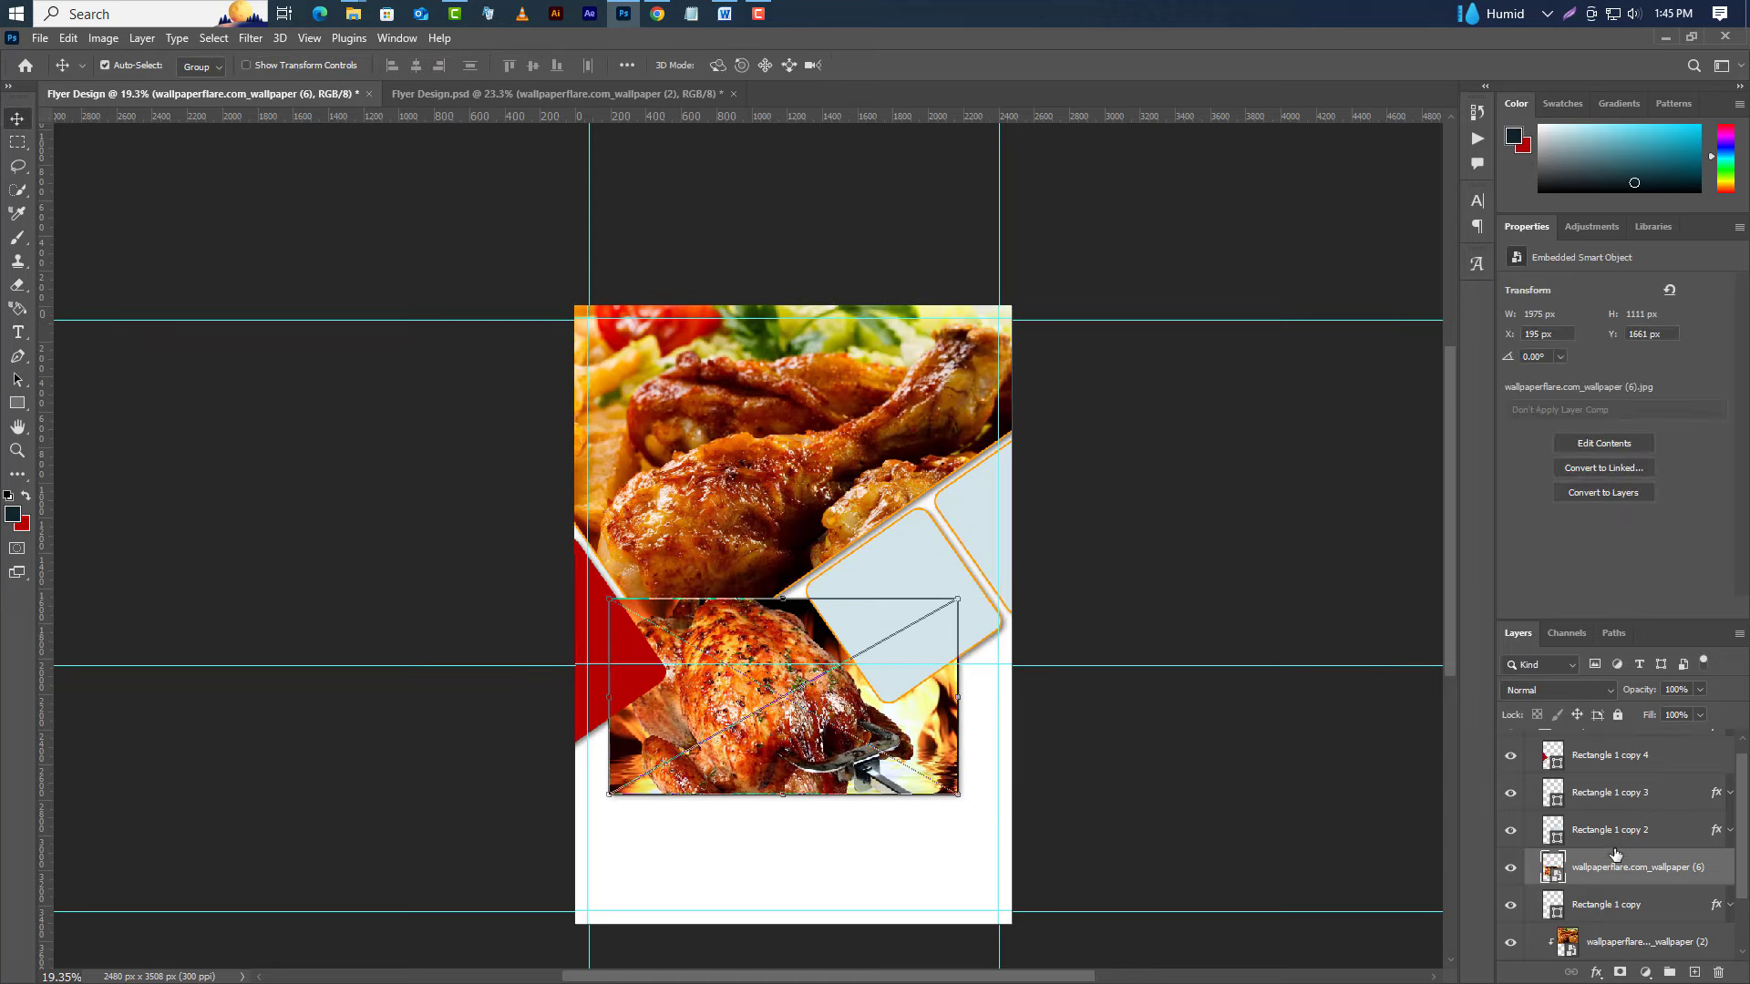
right_click(1565, 873)
left_click(1597, 543)
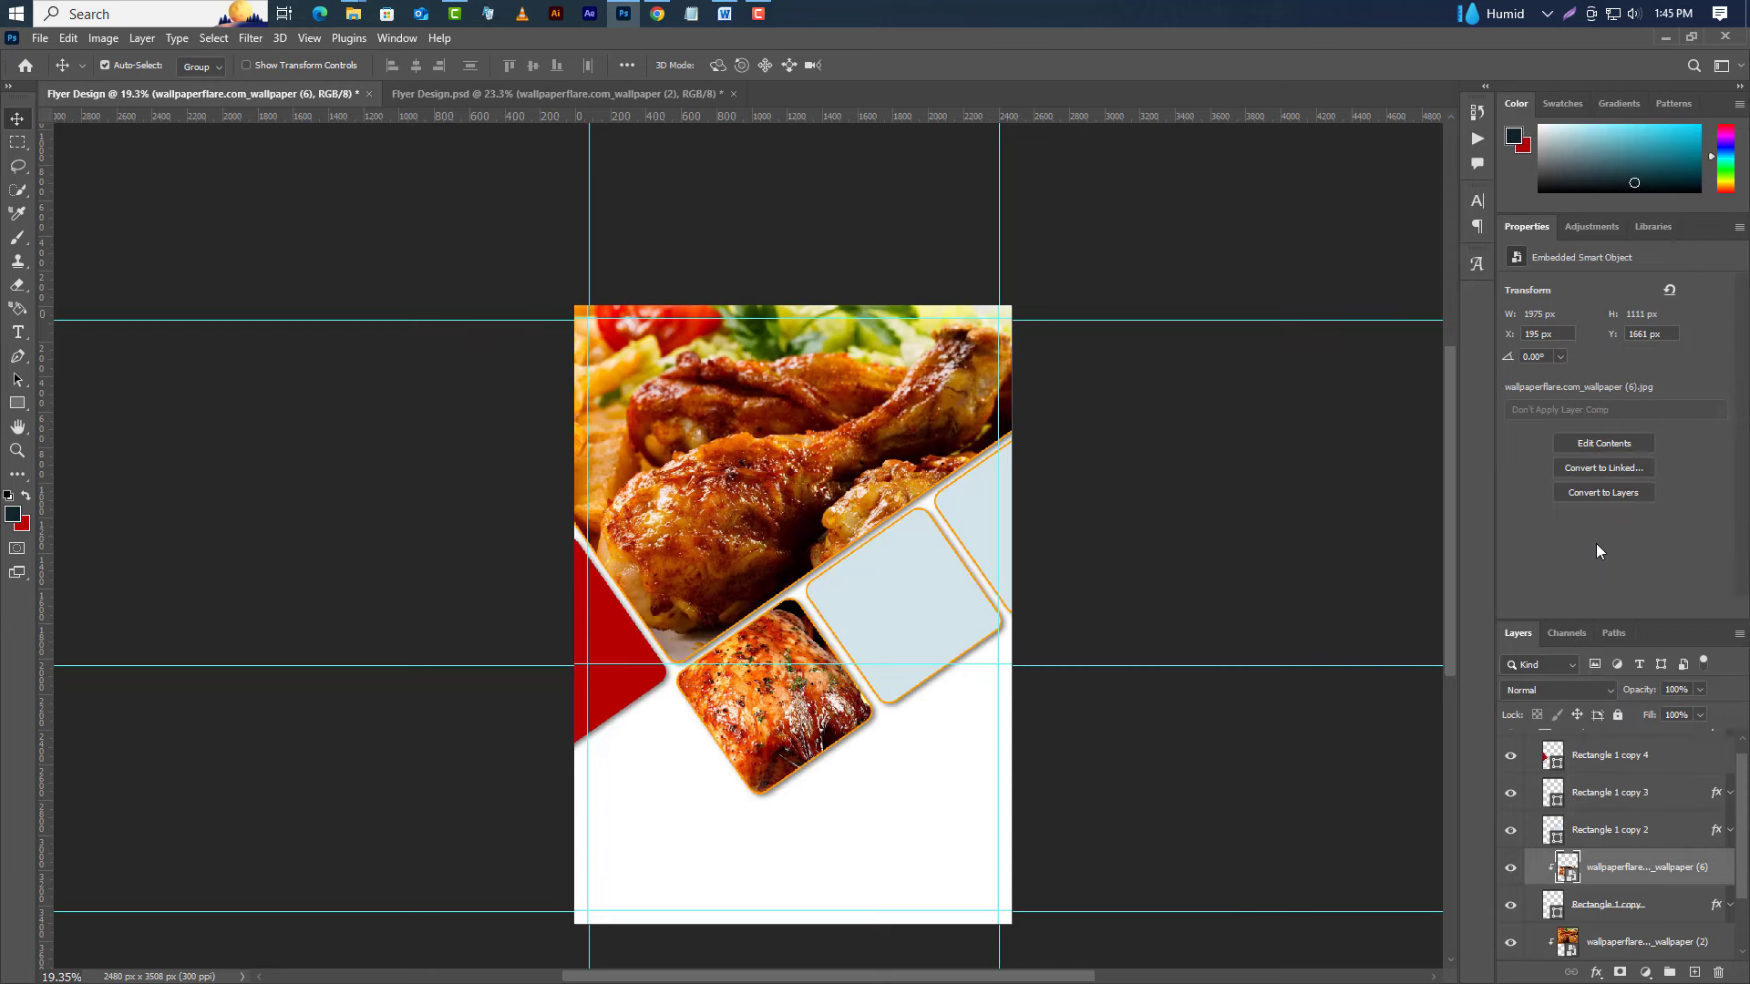
key("Left")
key("Left")
key("Left")
key("Left")
key("Left")
key("Left")
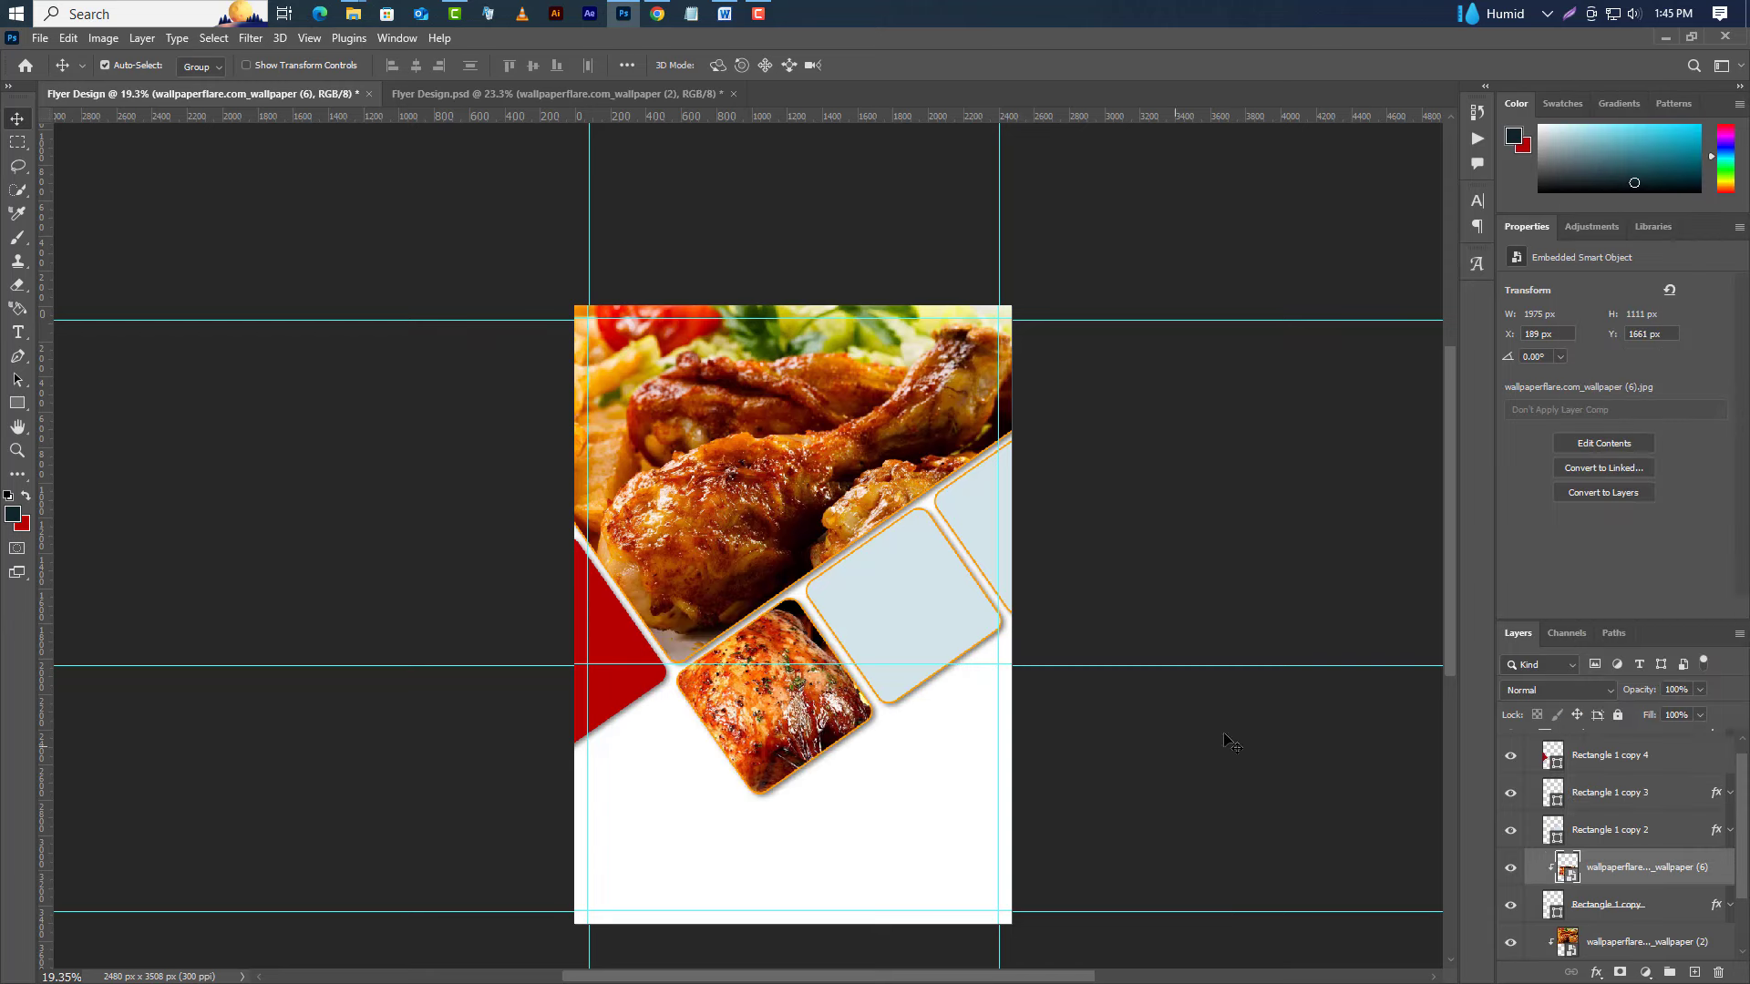
key("Left")
key("Left")
key("Left")
key("Left")
key("Left")
key("Left")
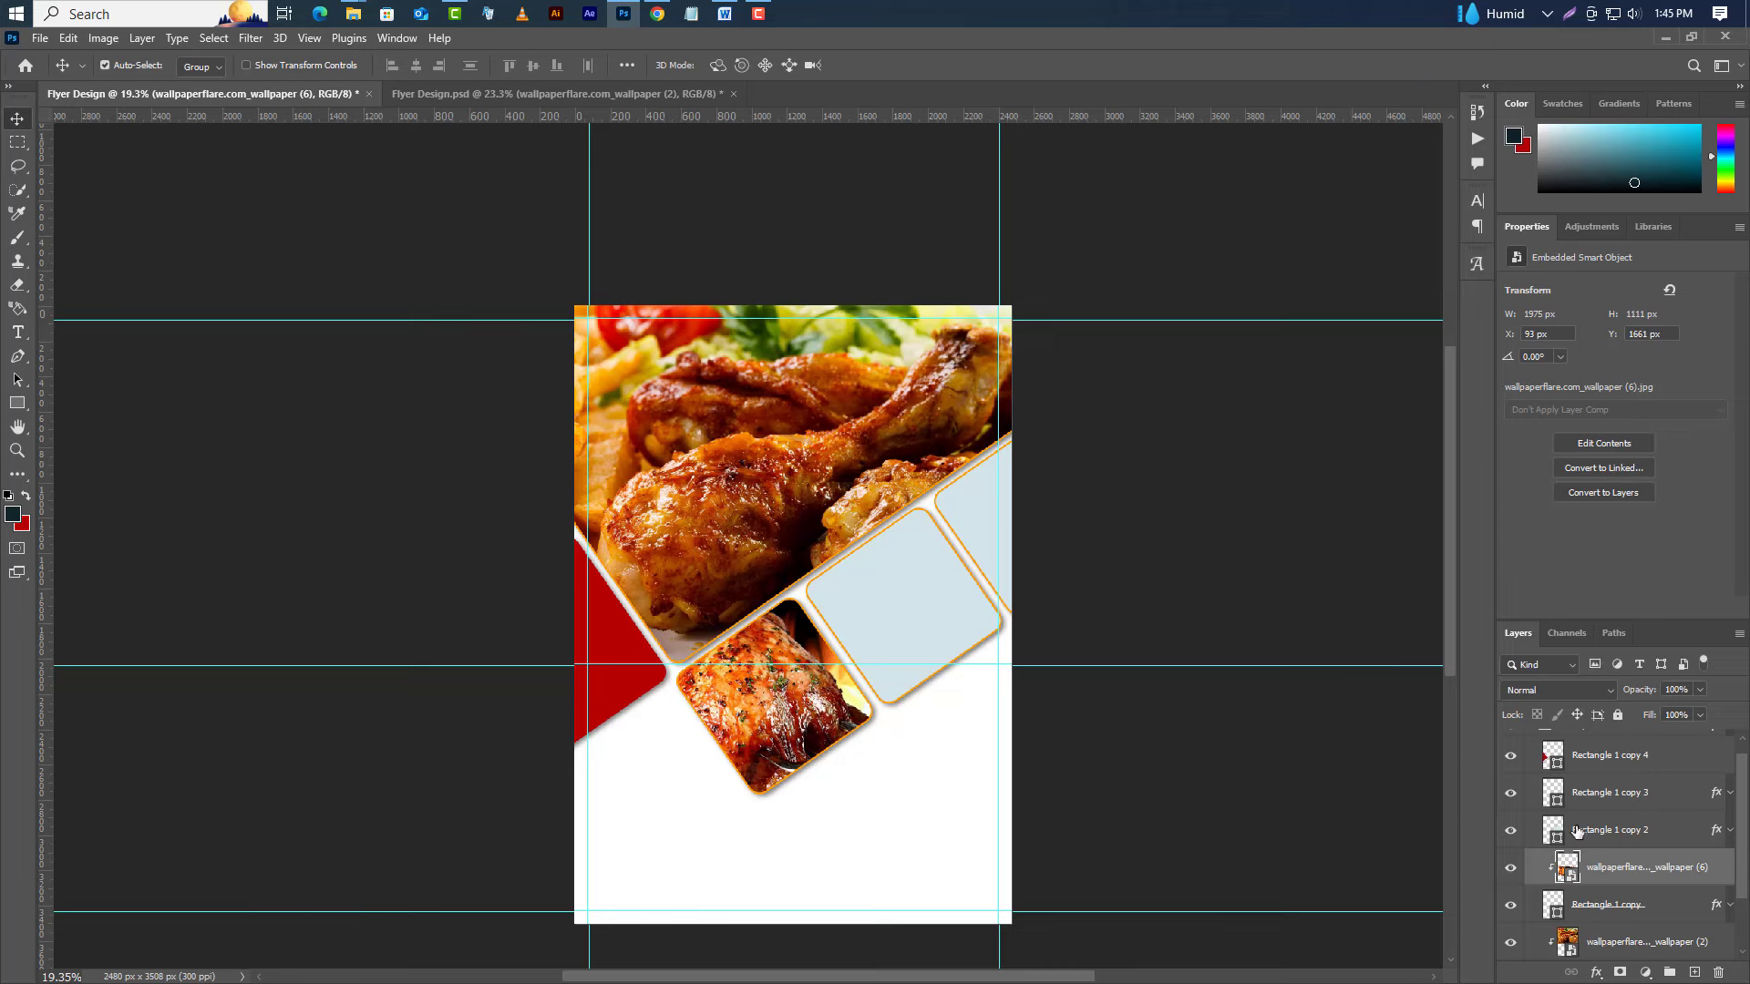
left_click(1604, 831)
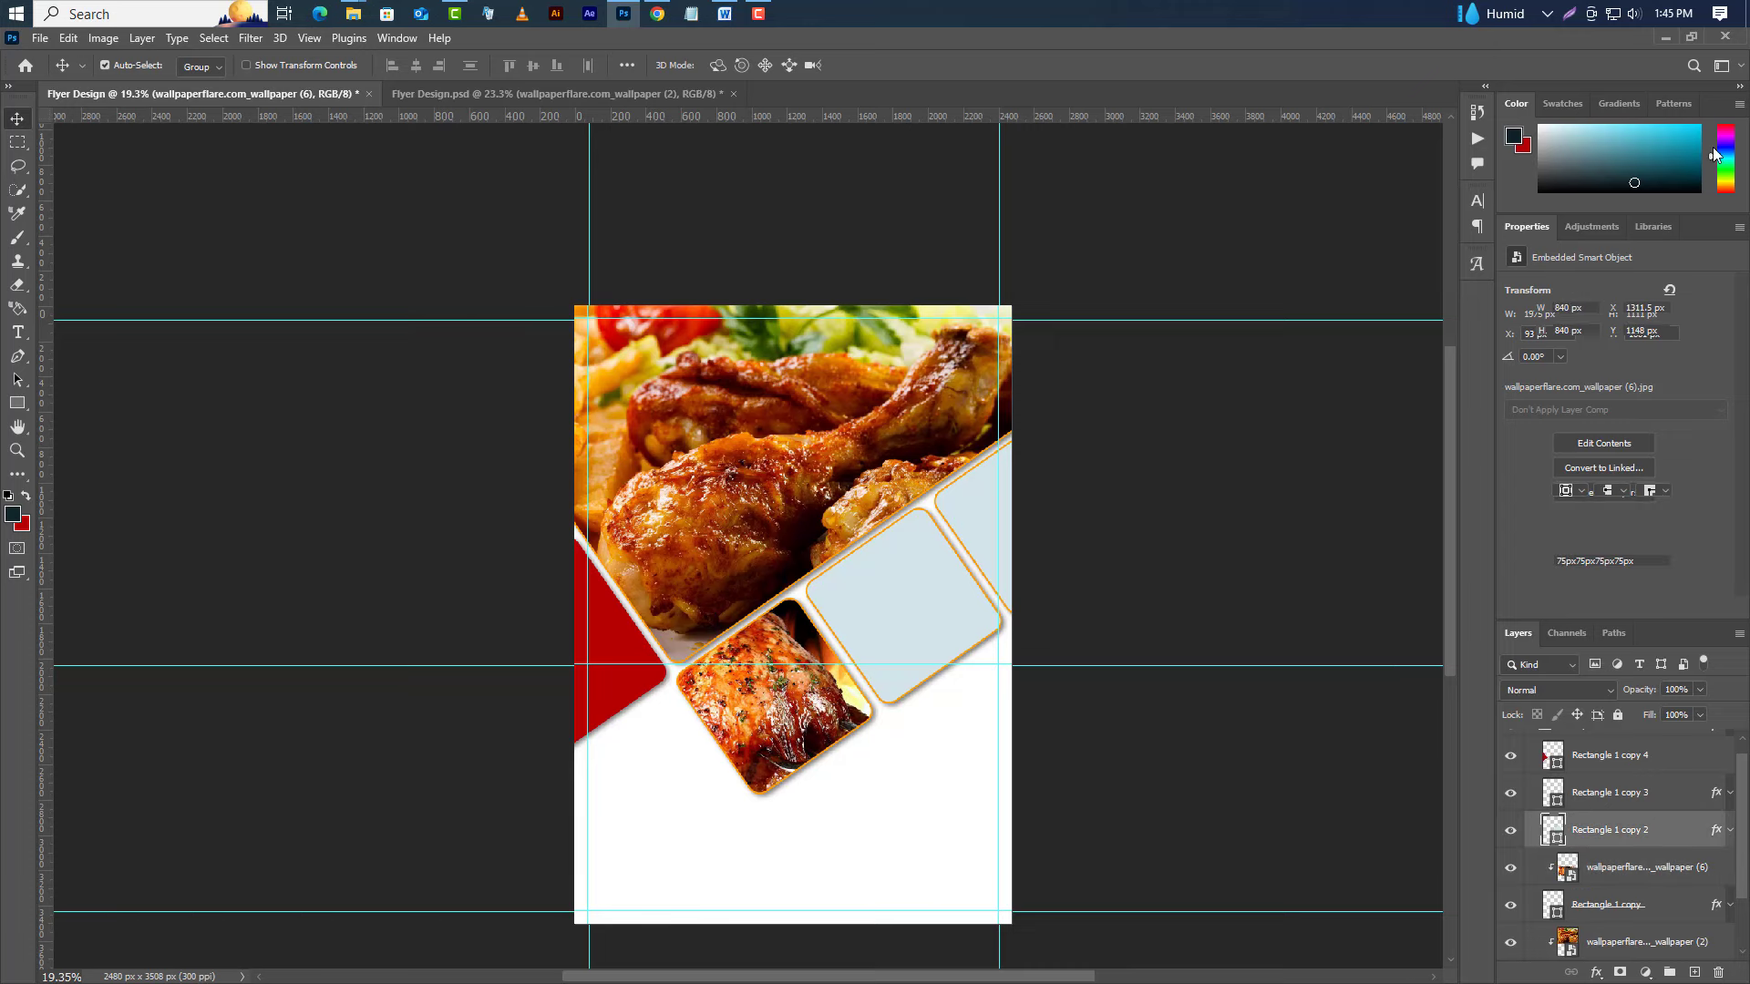
left_click(1664, 37)
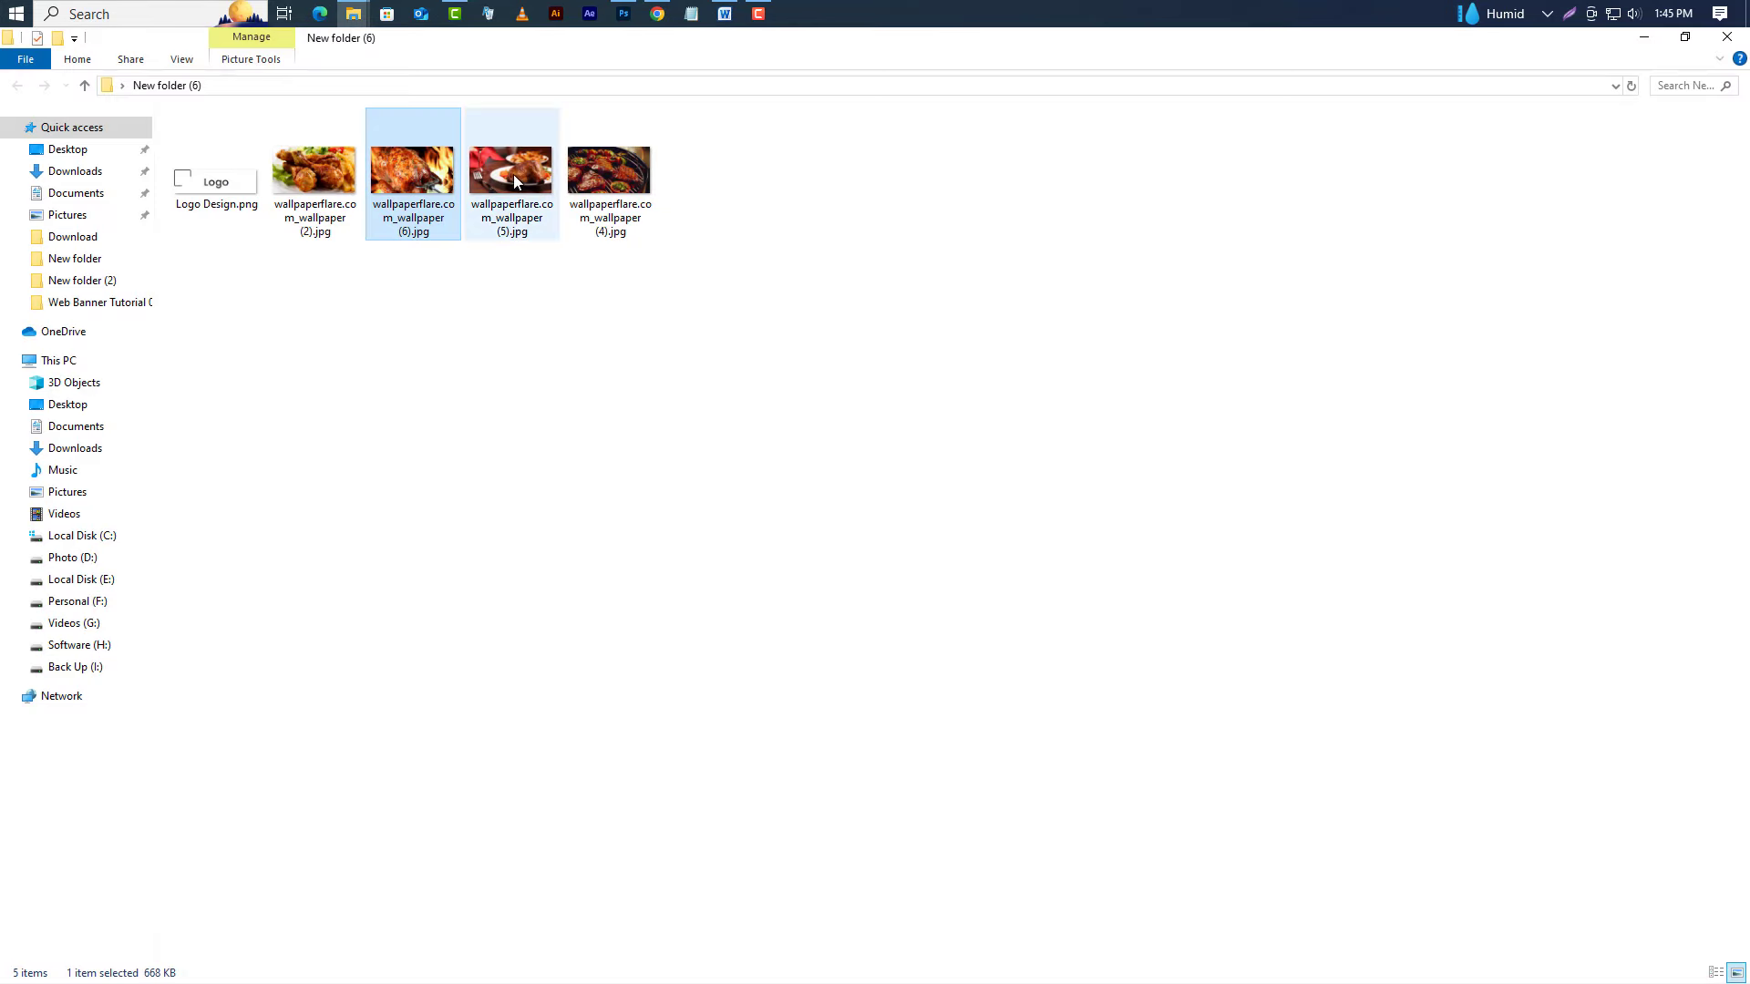
Bring wallpaper (4).jpg over the middle tile, shrink it and clip it to Rectangle 1 copy 2.
left_click(602, 170)
left_click(623, 14)
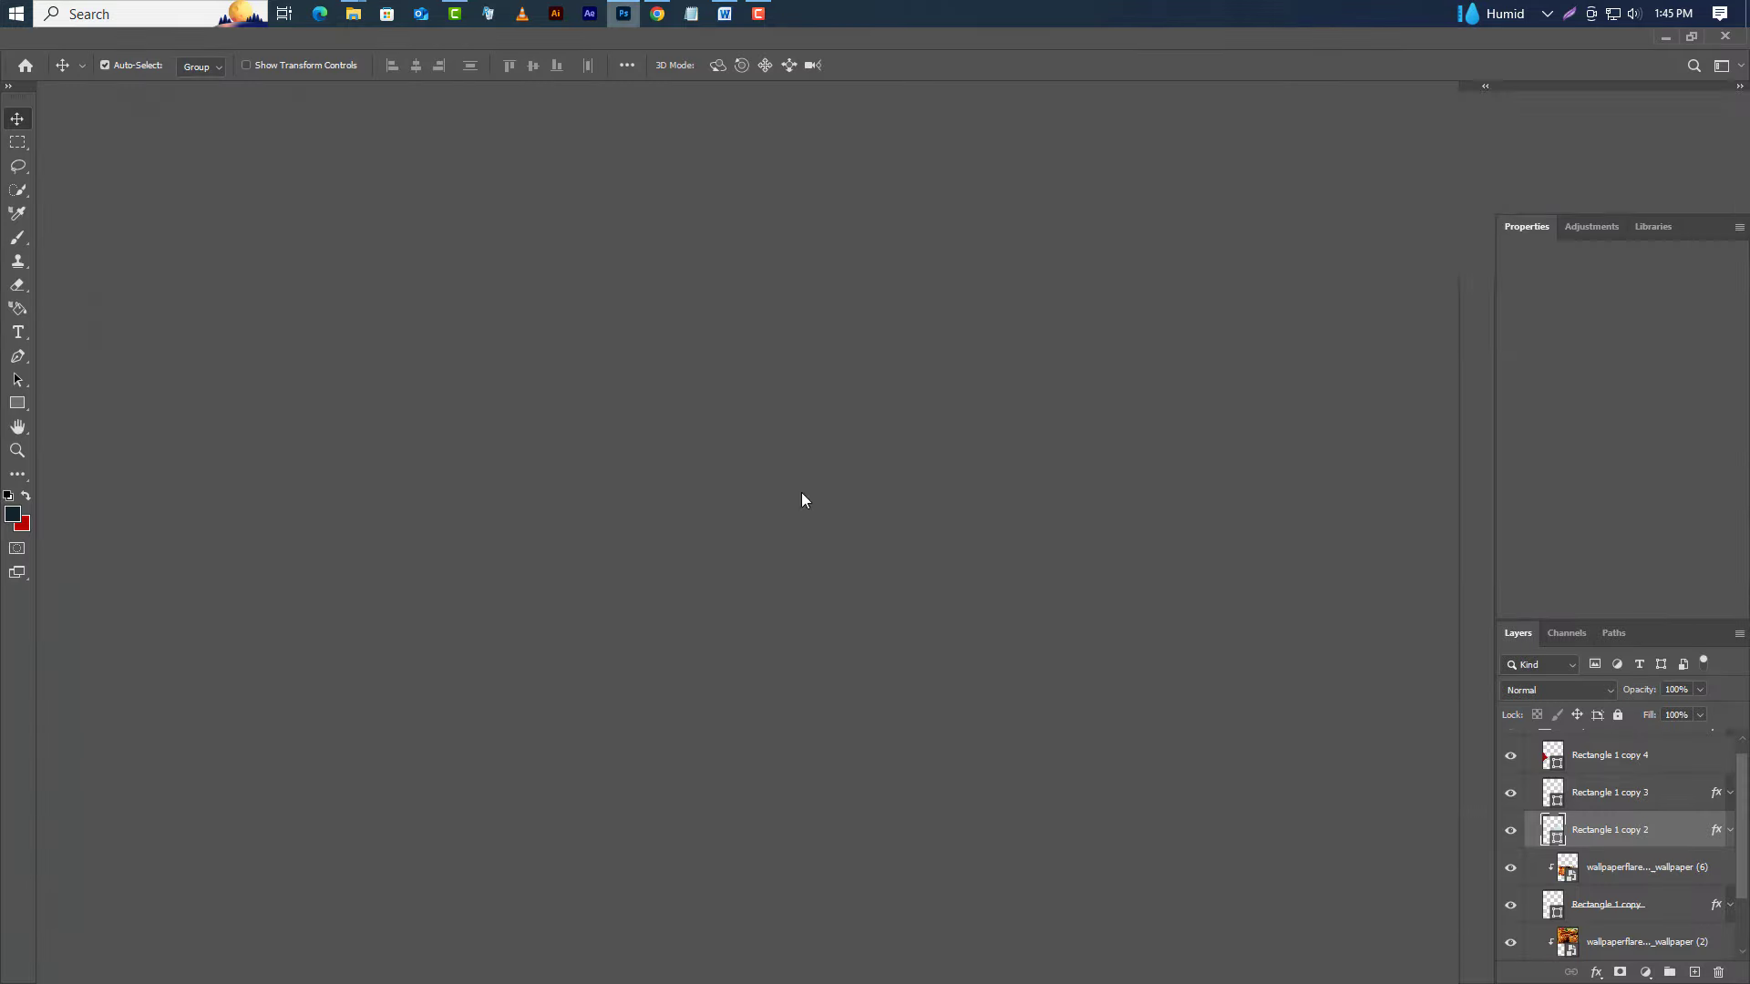
left_click_drag(801, 492, 1009, 594)
left_click_drag(911, 458, 915, 508)
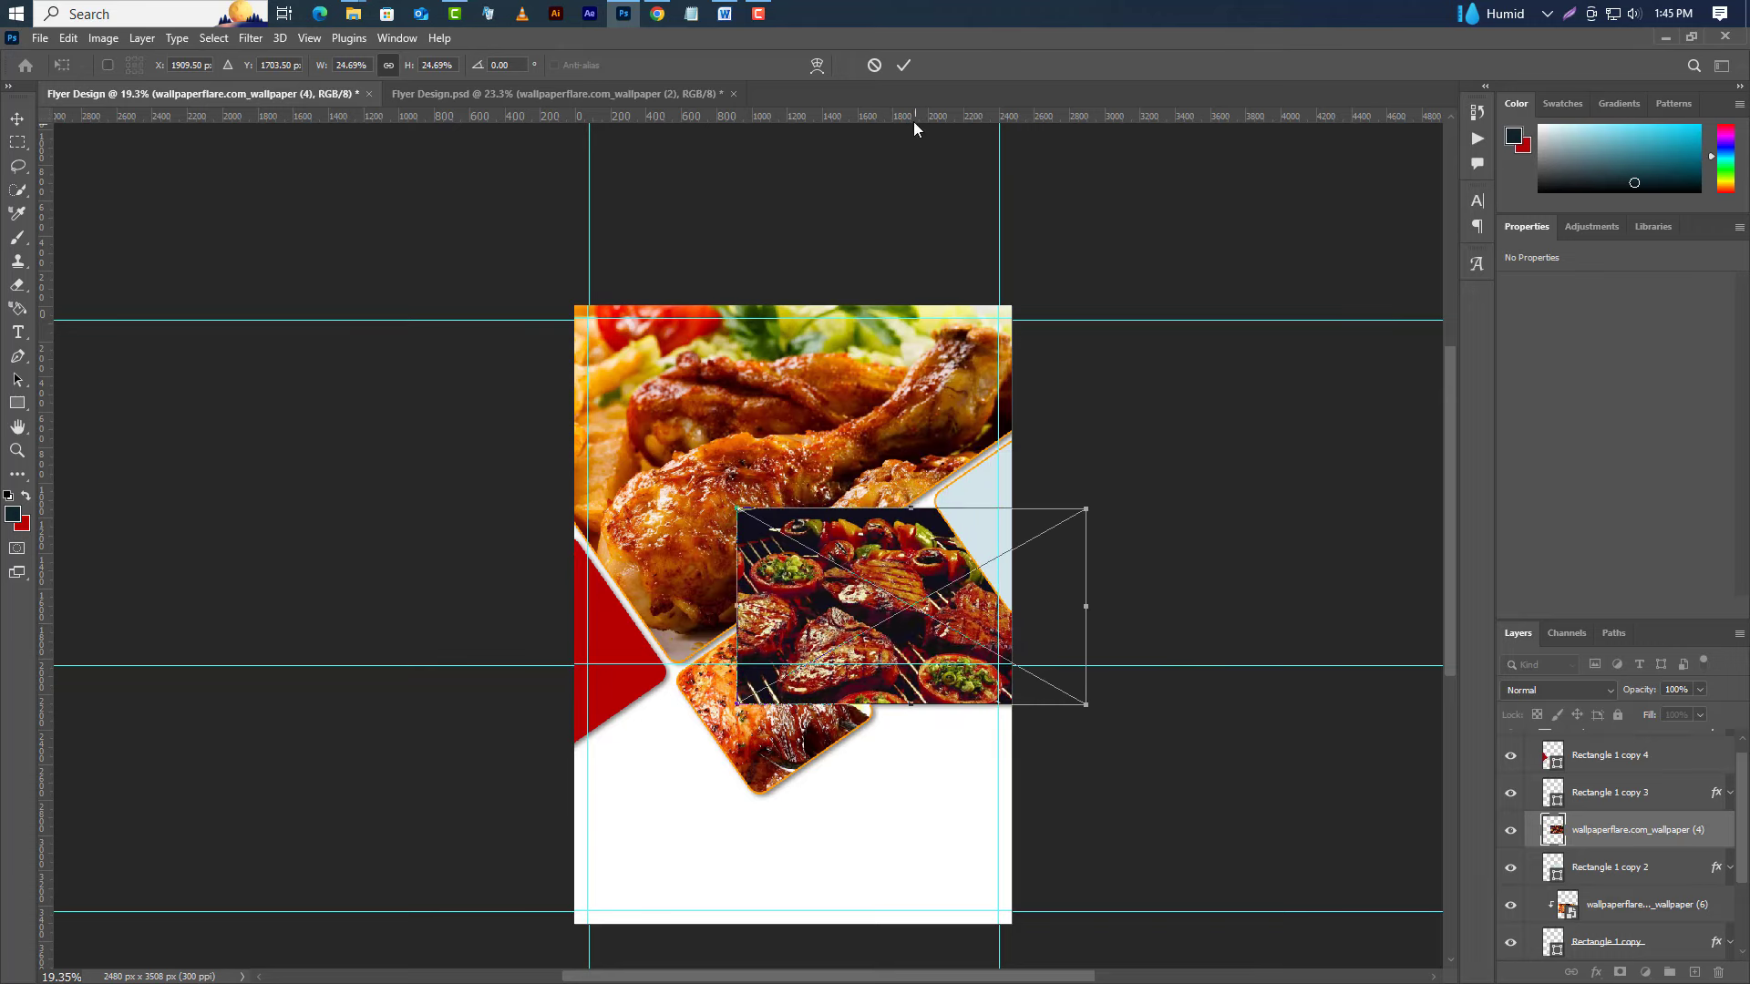
left_click(907, 64)
right_click(1612, 827)
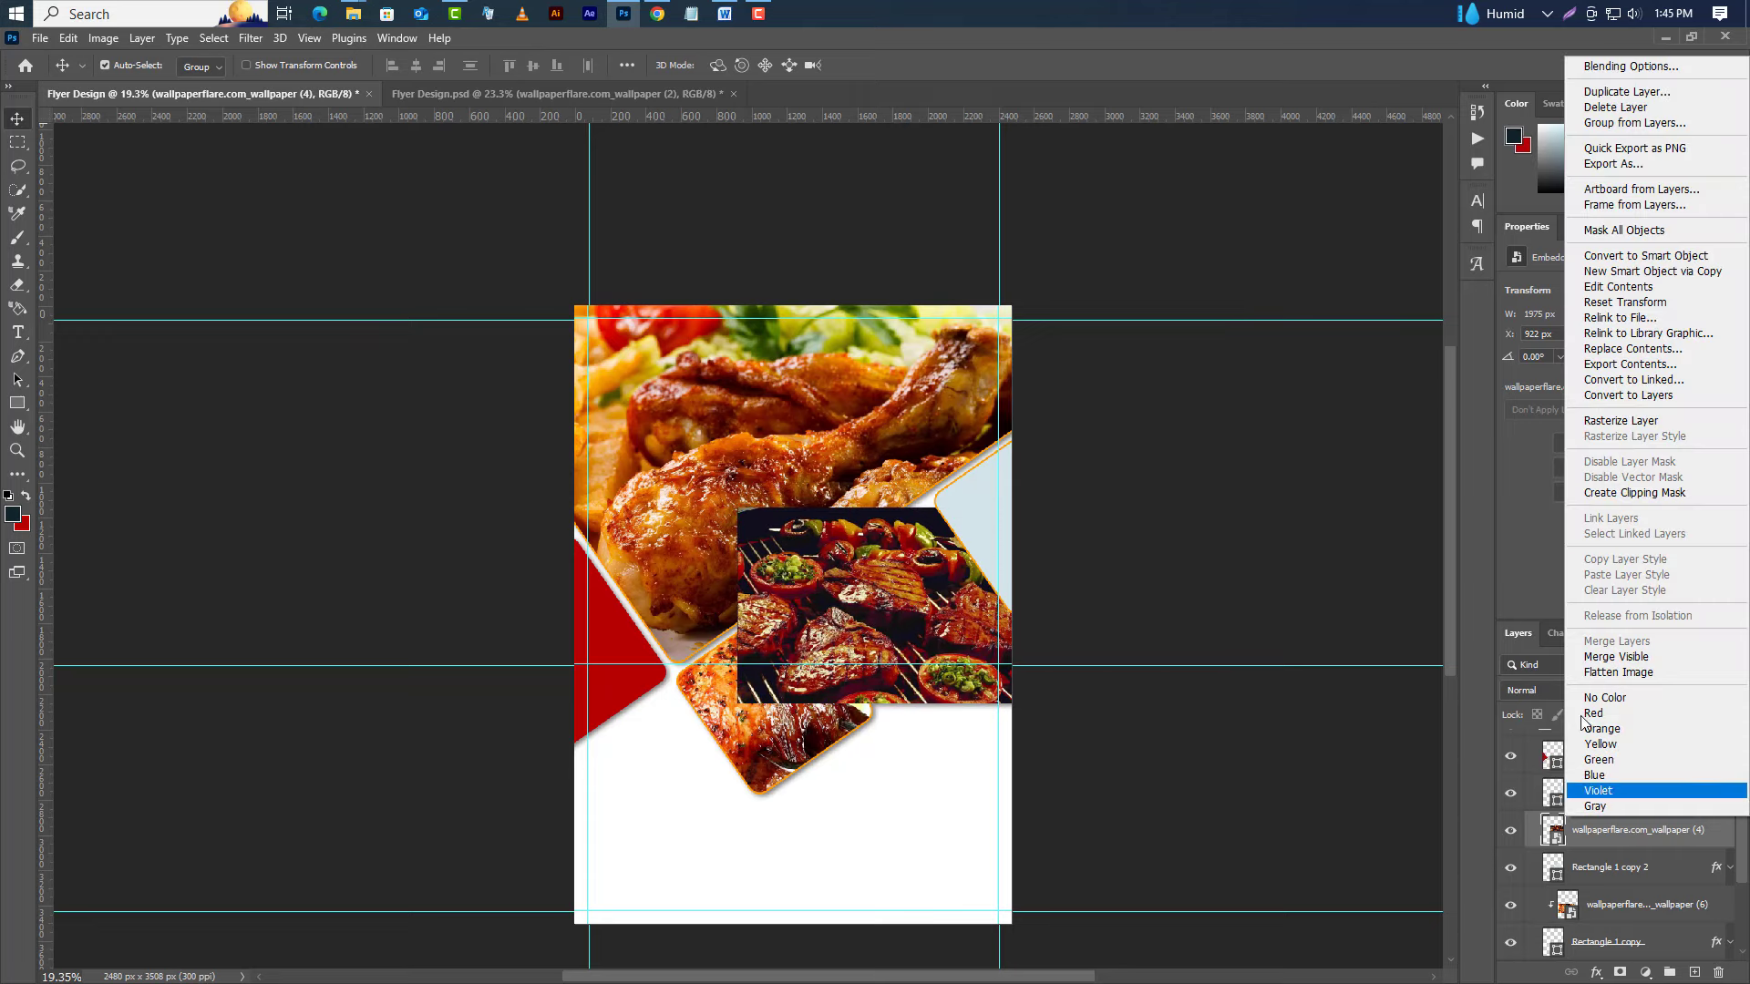
left_click(1605, 496)
key("alt+bracketleft")
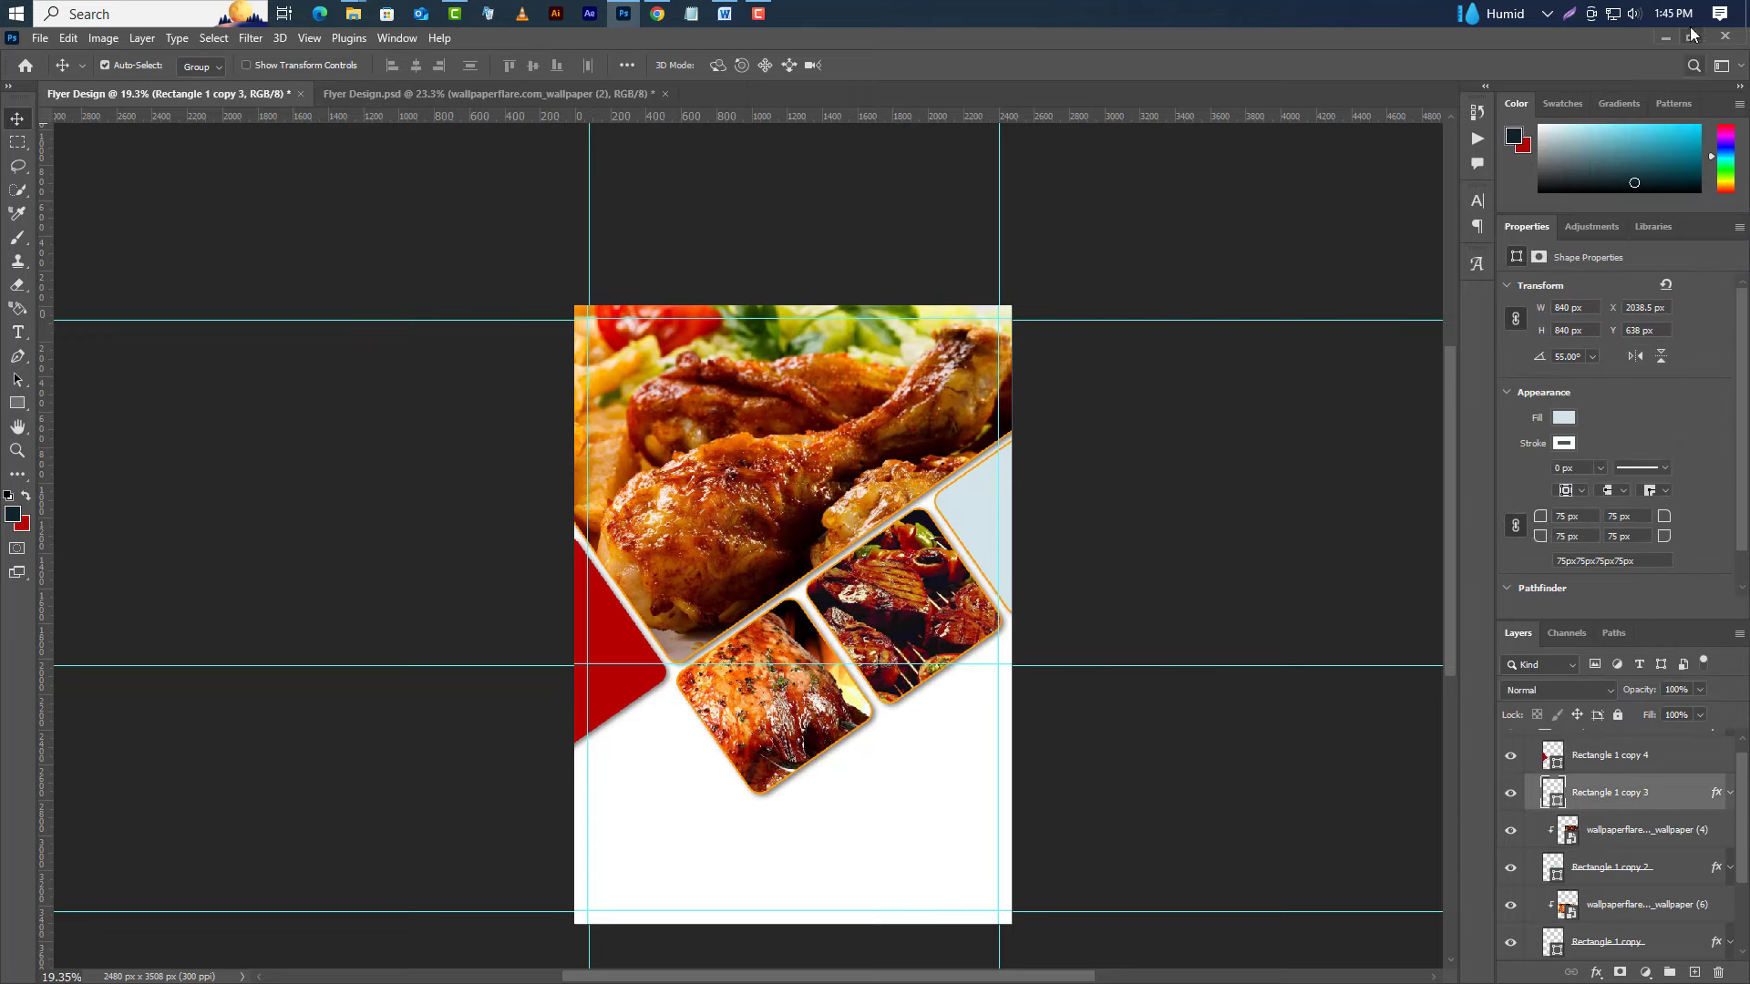
Place wallpaper (5).jpg over the right-hand tile, clip it to the tile and nudge it slightly left.
left_click(1664, 38)
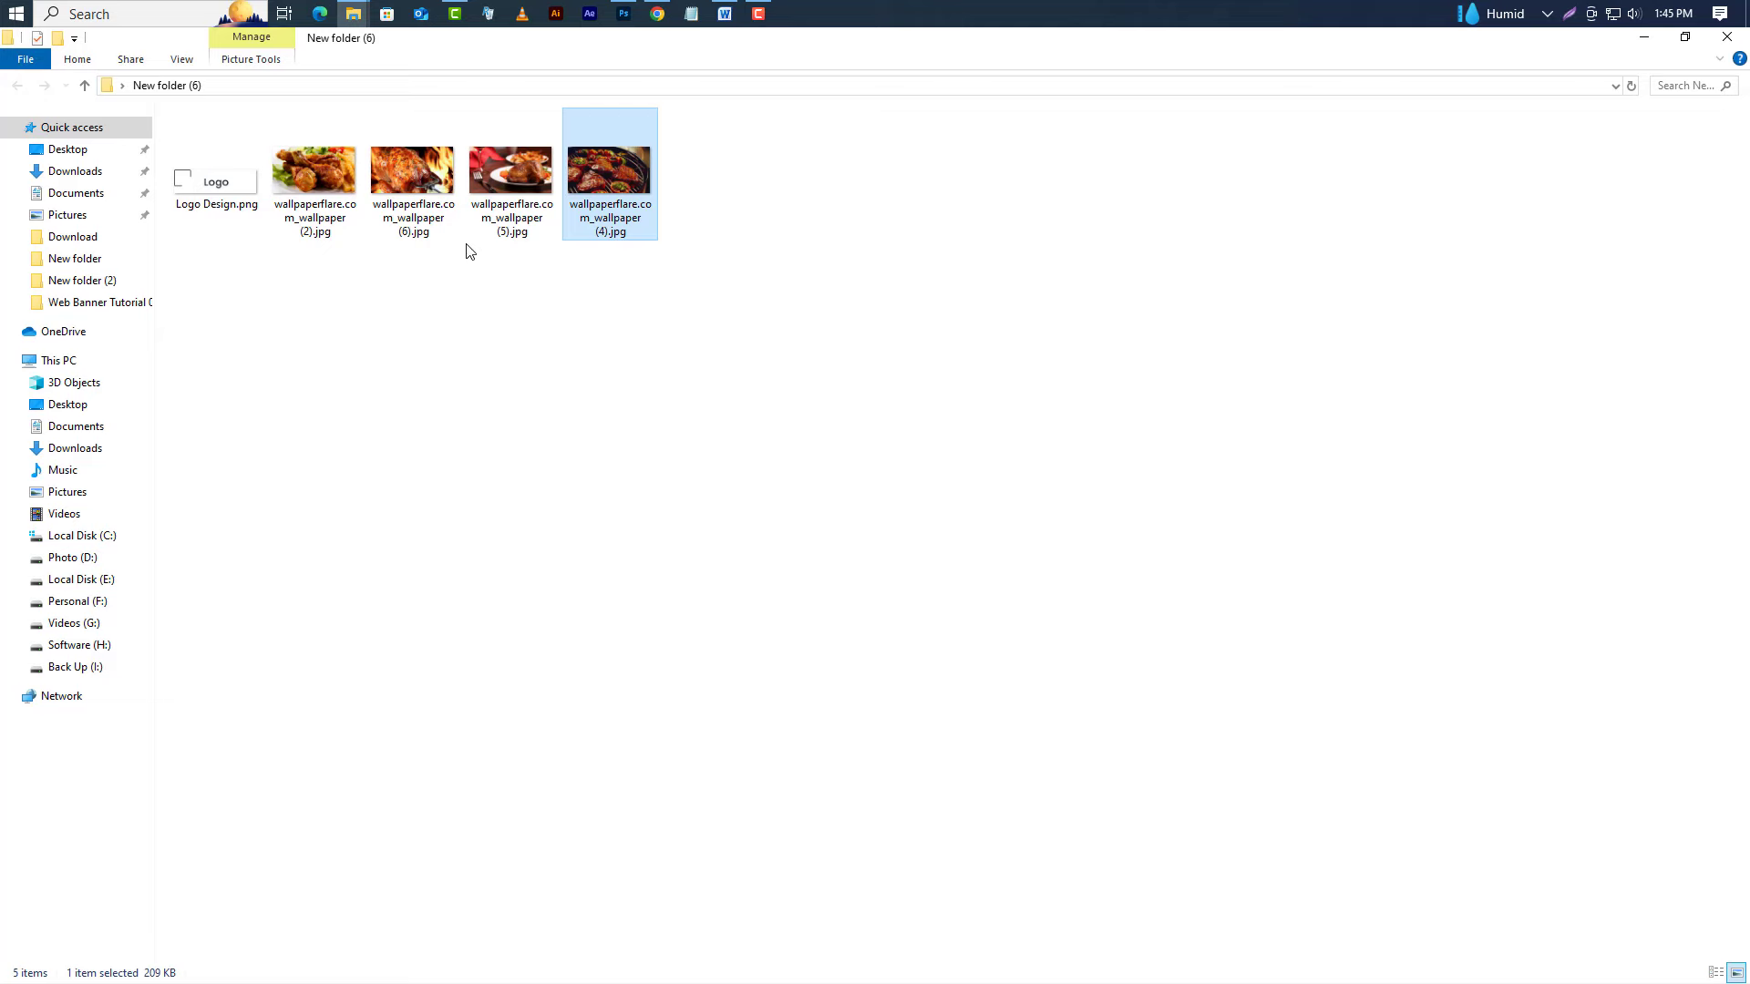
left_click(512, 187)
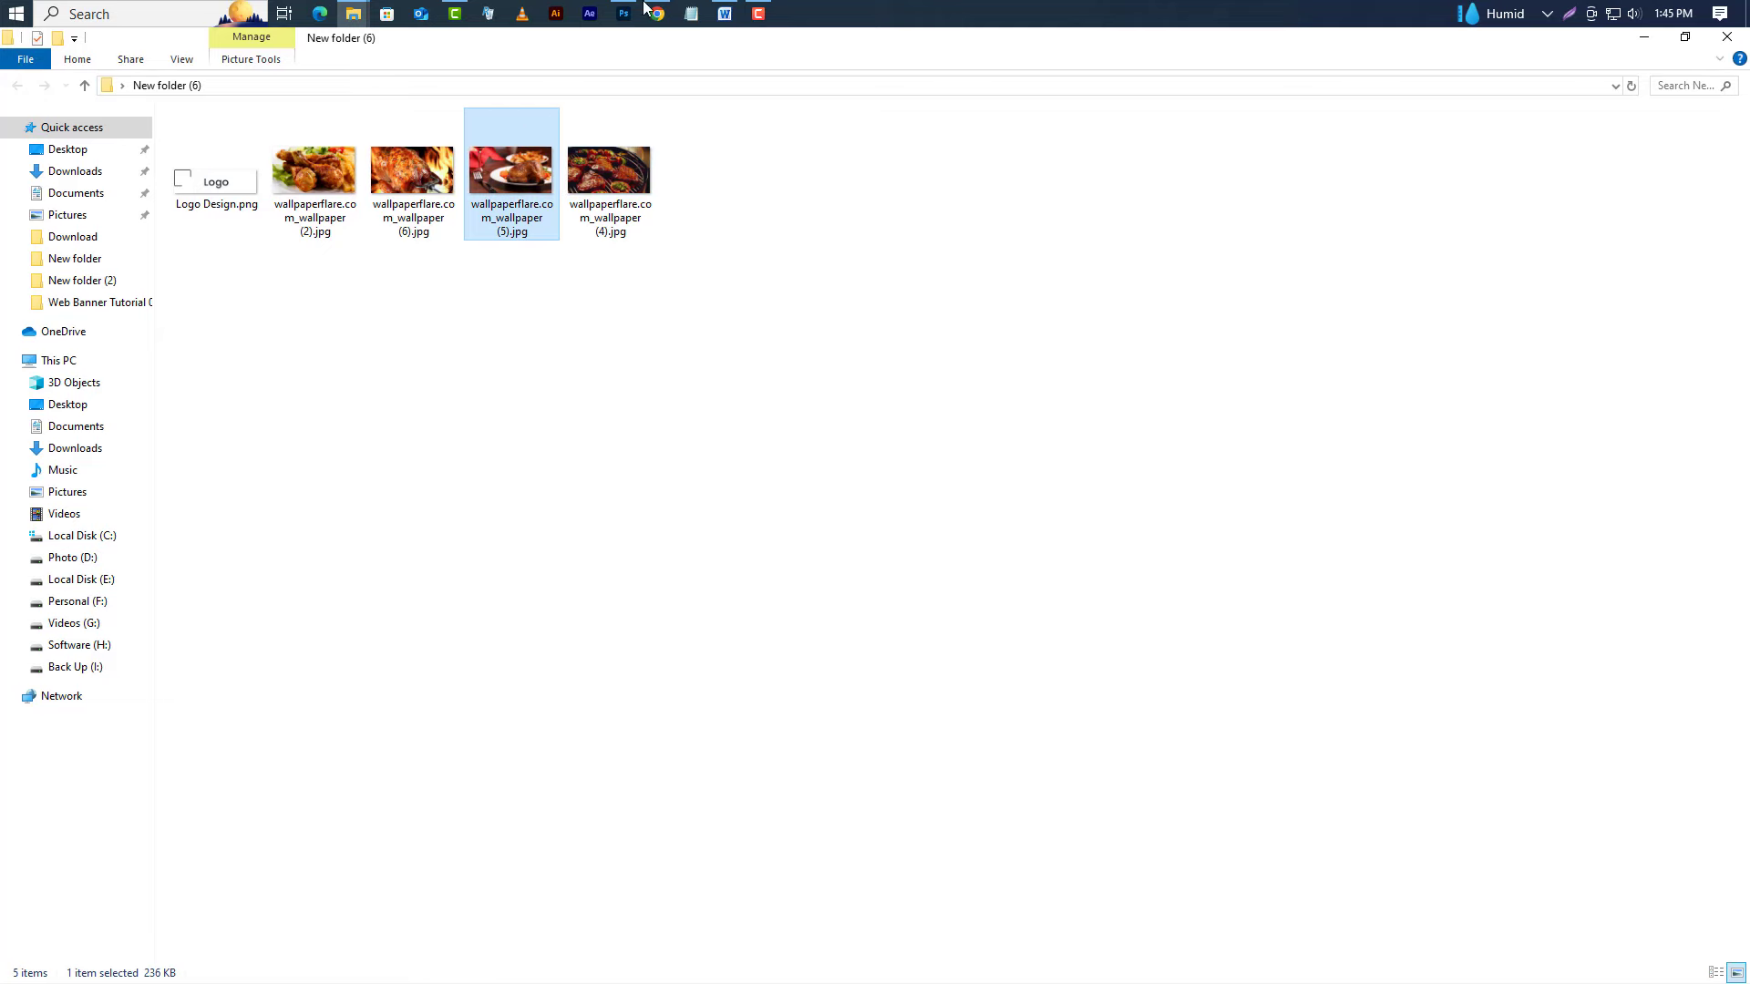
left_click(643, 13)
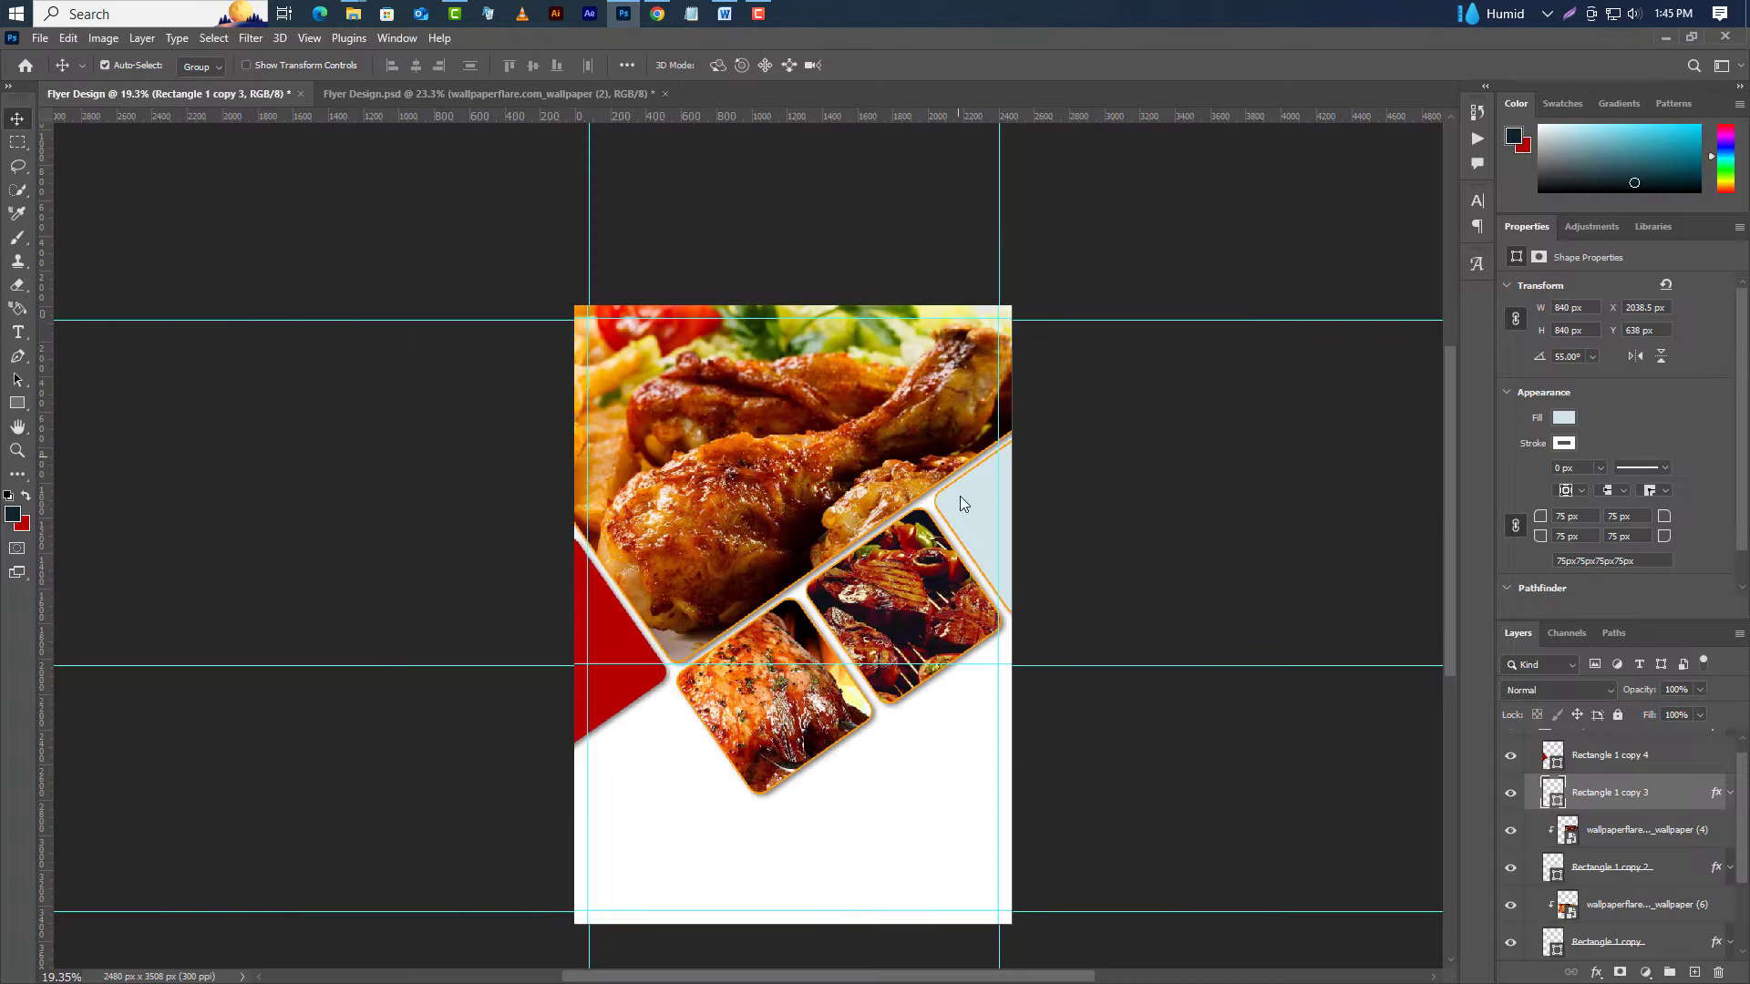
left_click_drag(959, 496, 962, 502)
left_click_drag(966, 617, 1167, 499)
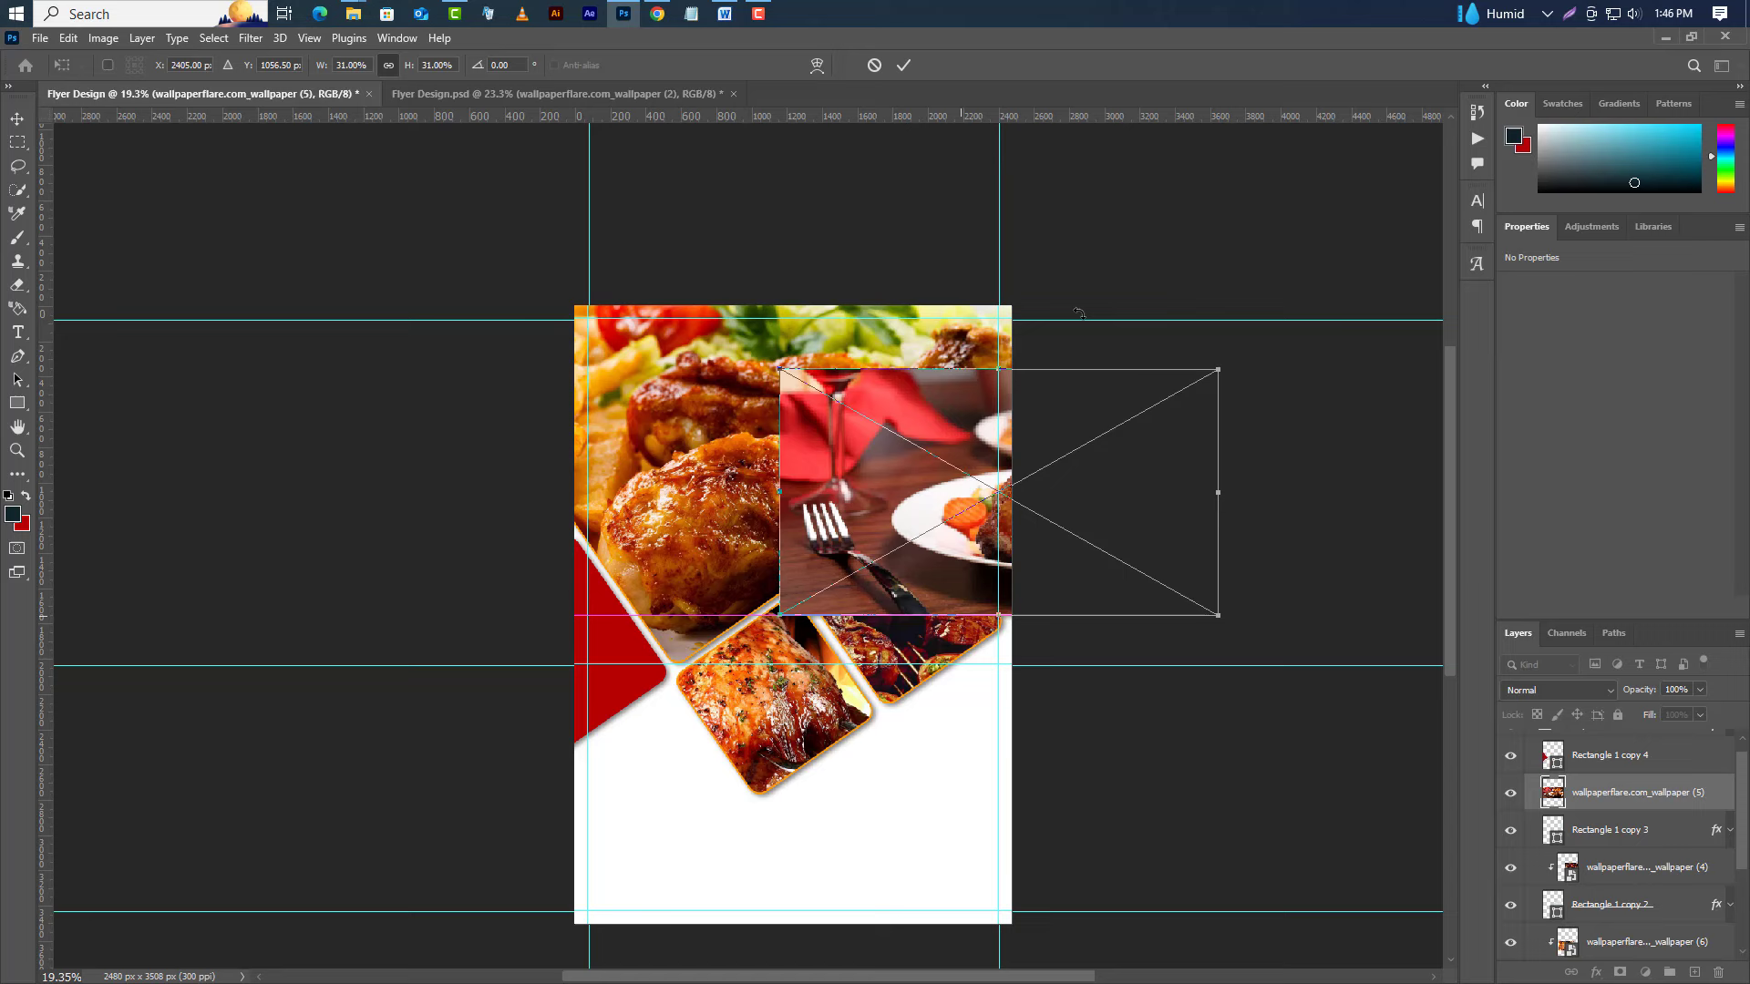
left_click(903, 64)
right_click(1664, 795)
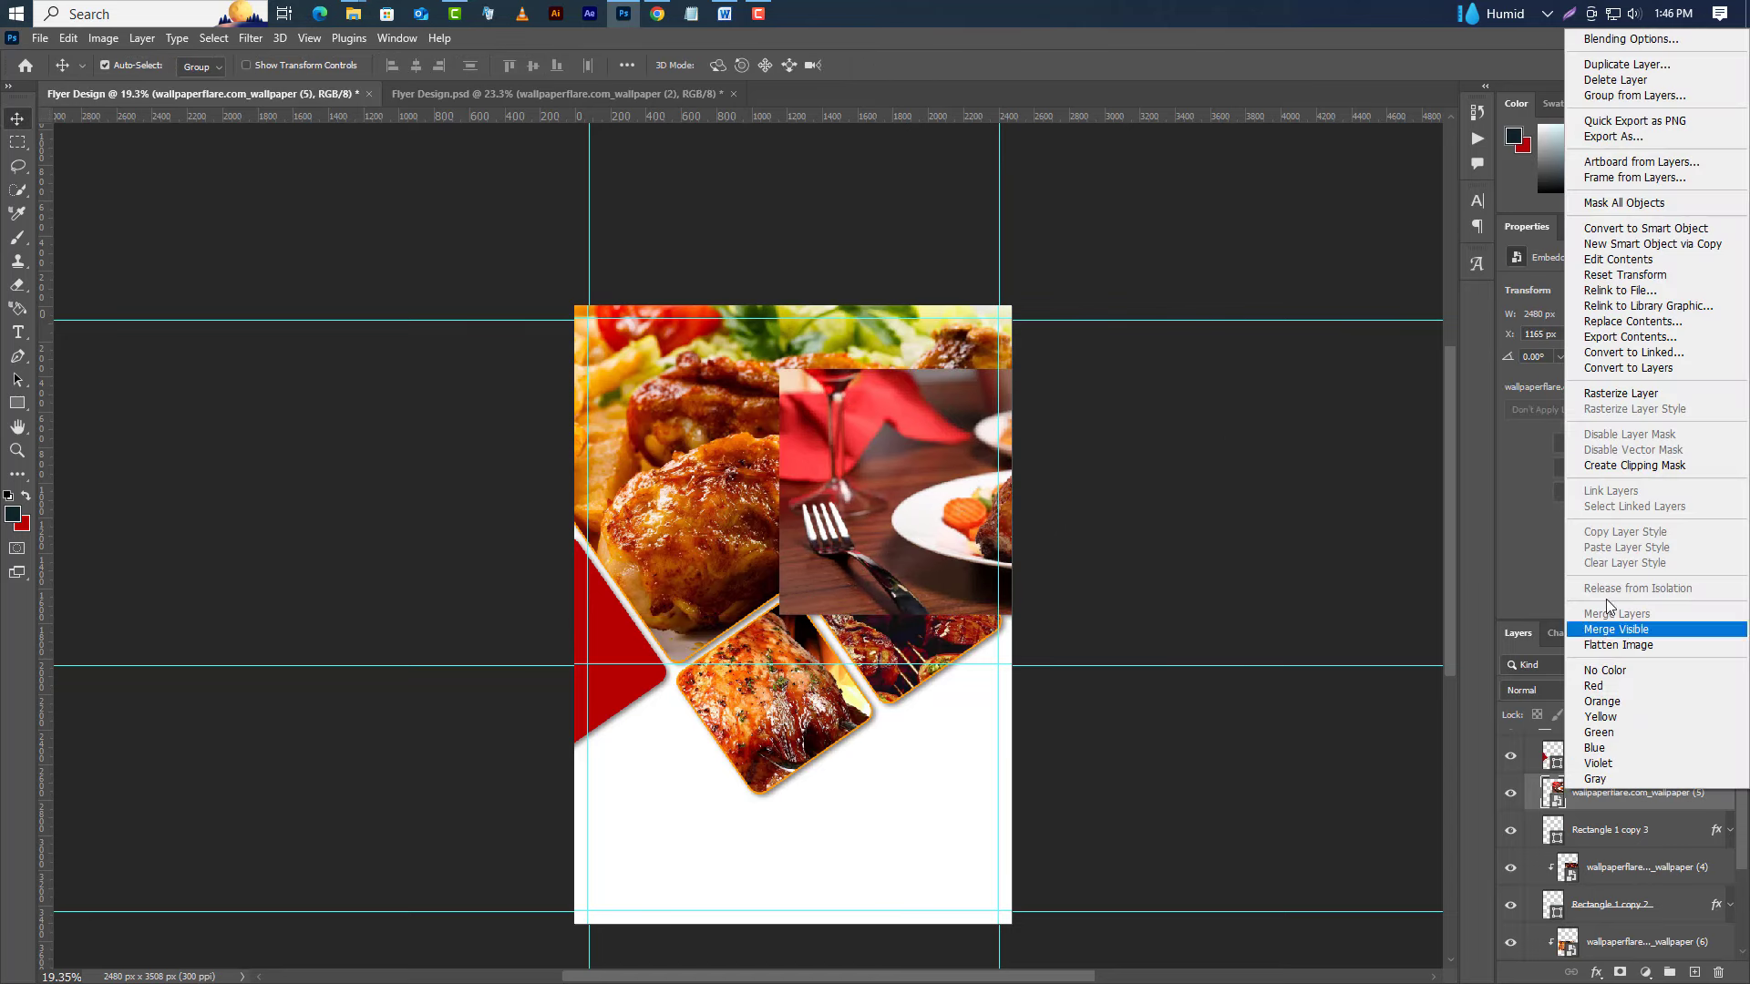
left_click(1638, 474)
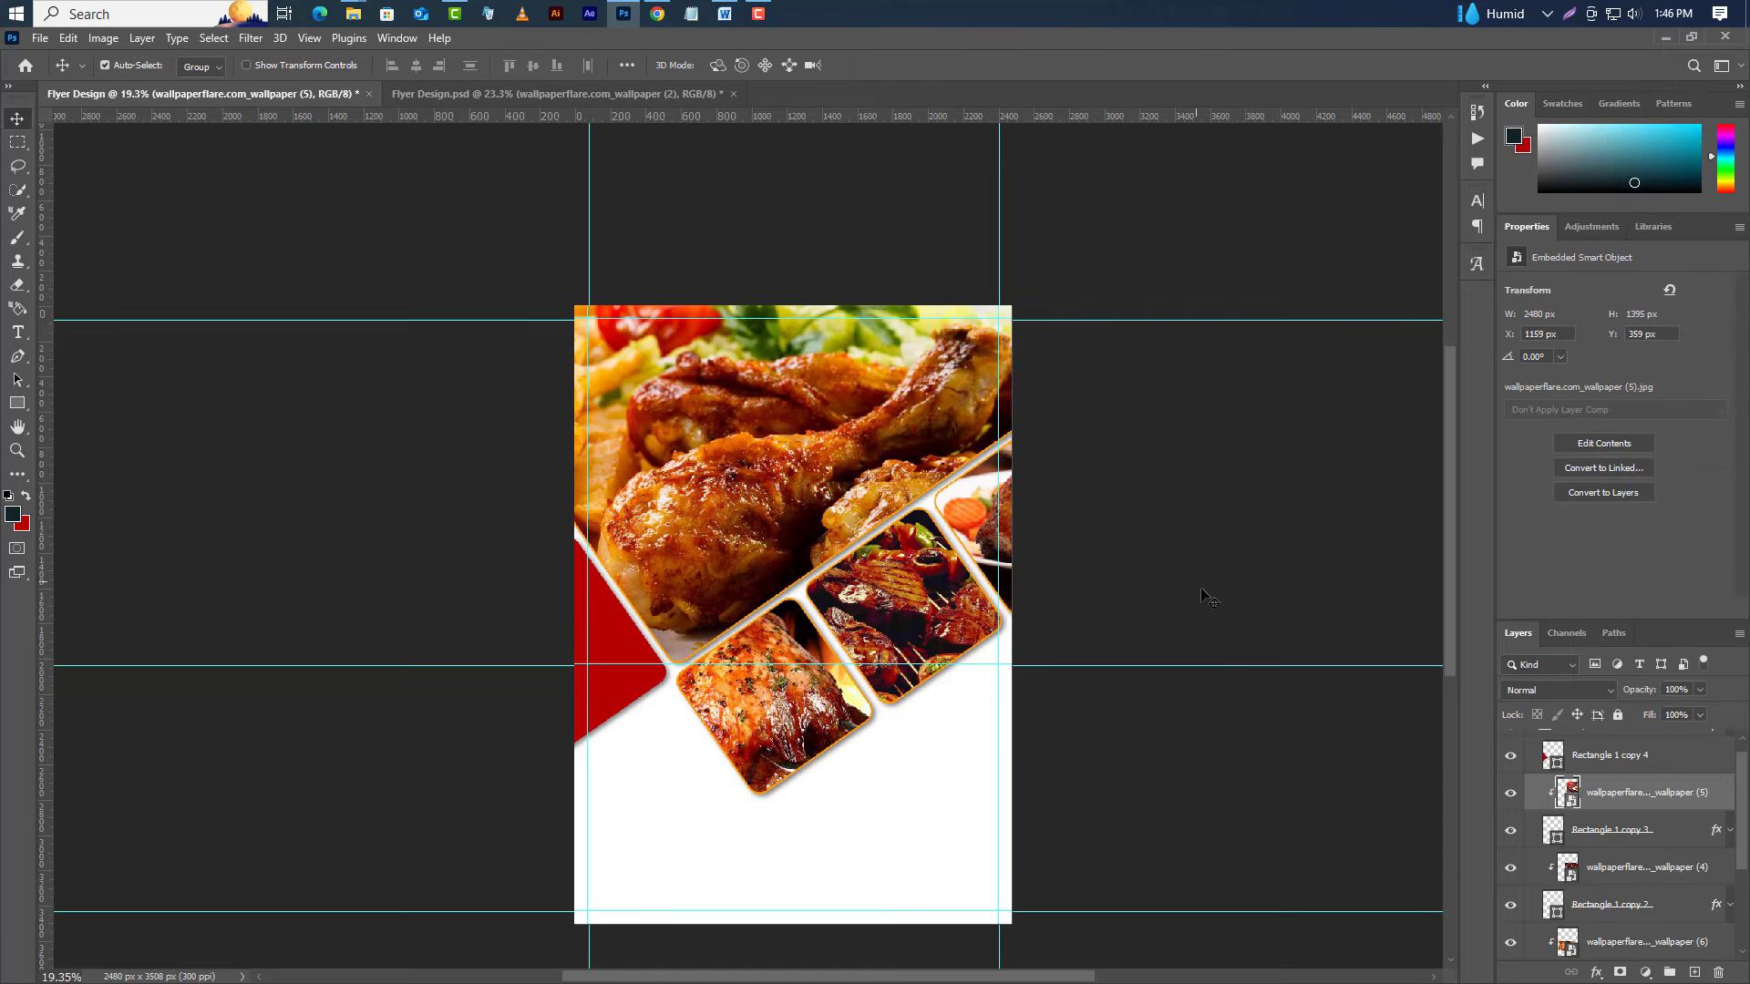
key("shift+Left")
key("shift+Left")
key("shift+Left")
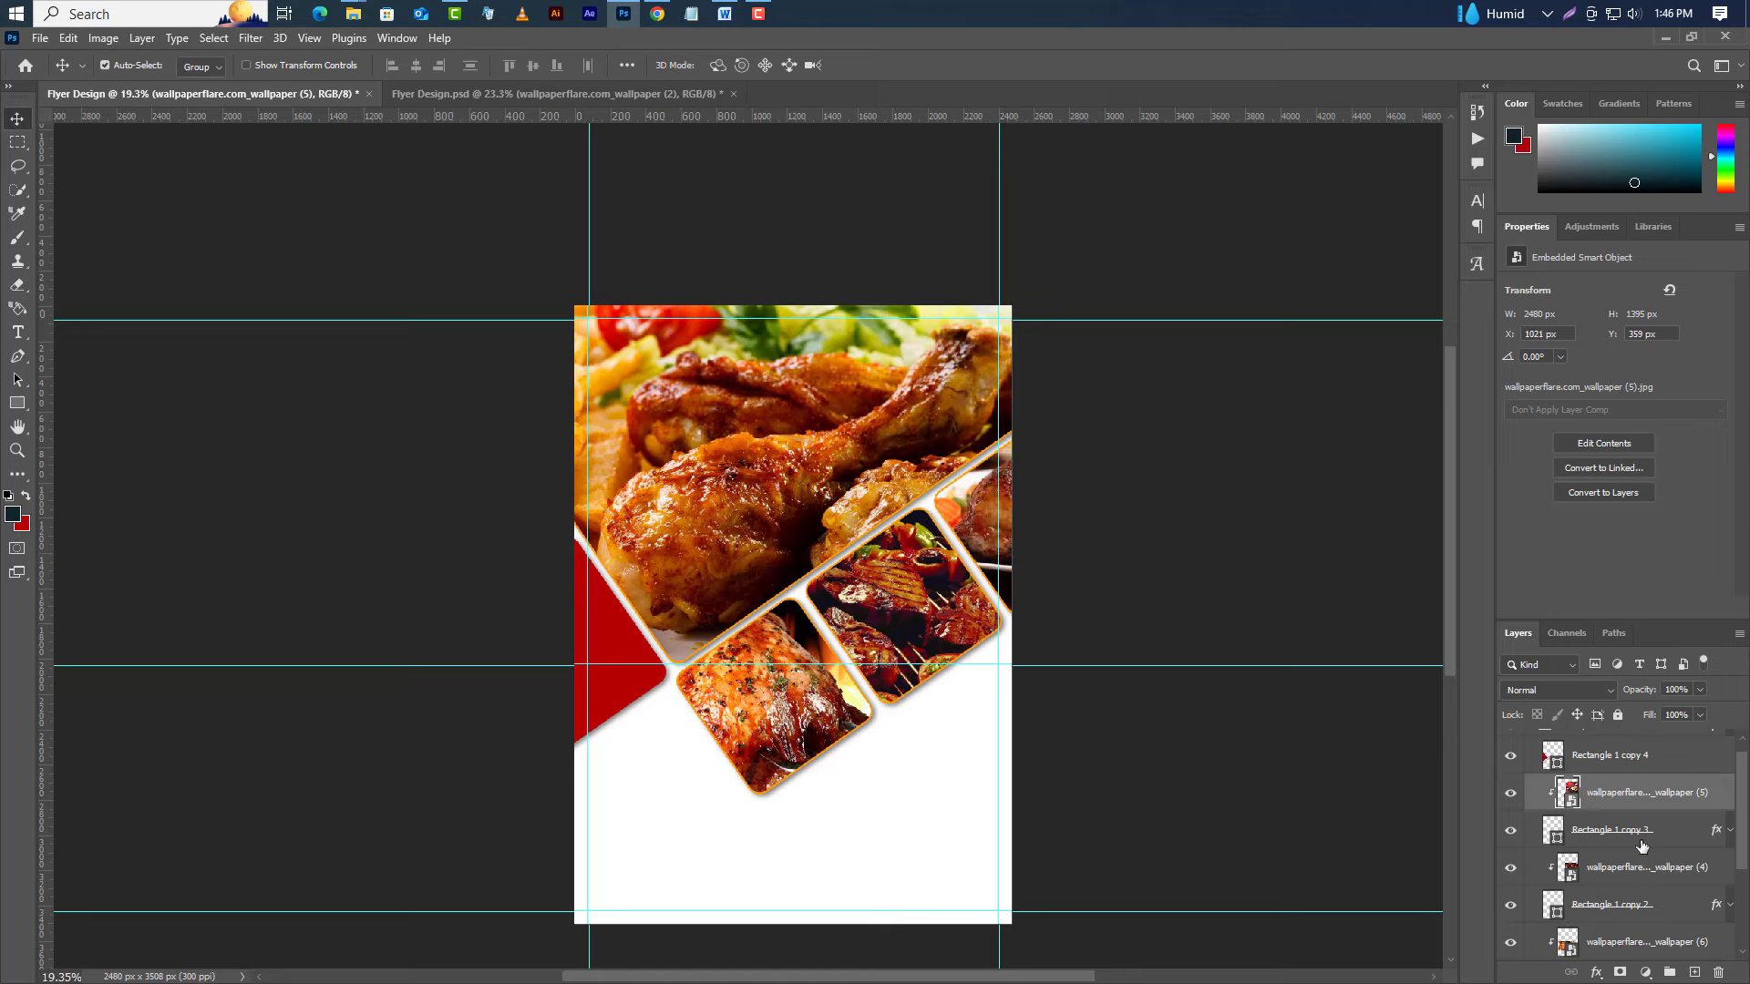
scroll(1641, 845, "up", 1)
Shift Group 1 slightly left and expand it to show its layers.
left_click(1615, 741)
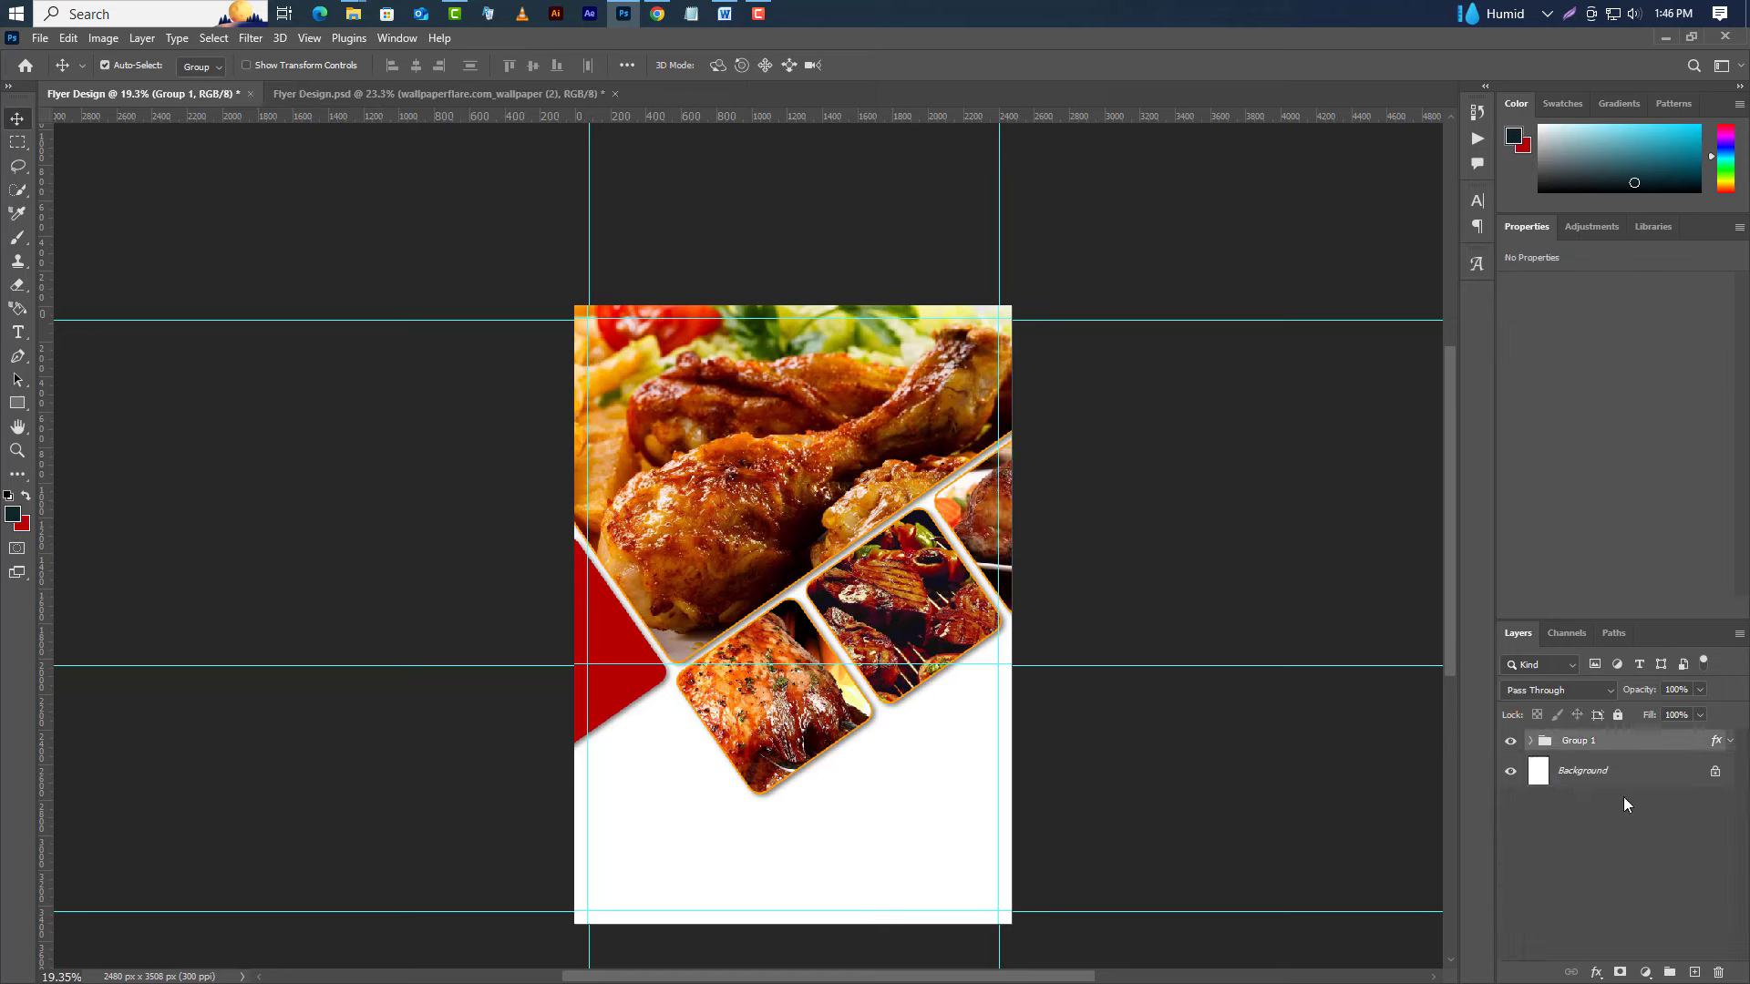
key("shift+Left")
key("shift+Left")
key("shift+Left")
key("shift+Left")
key("shift+Left")
key("shift+Left")
key("shift+Left")
key("shift+Left")
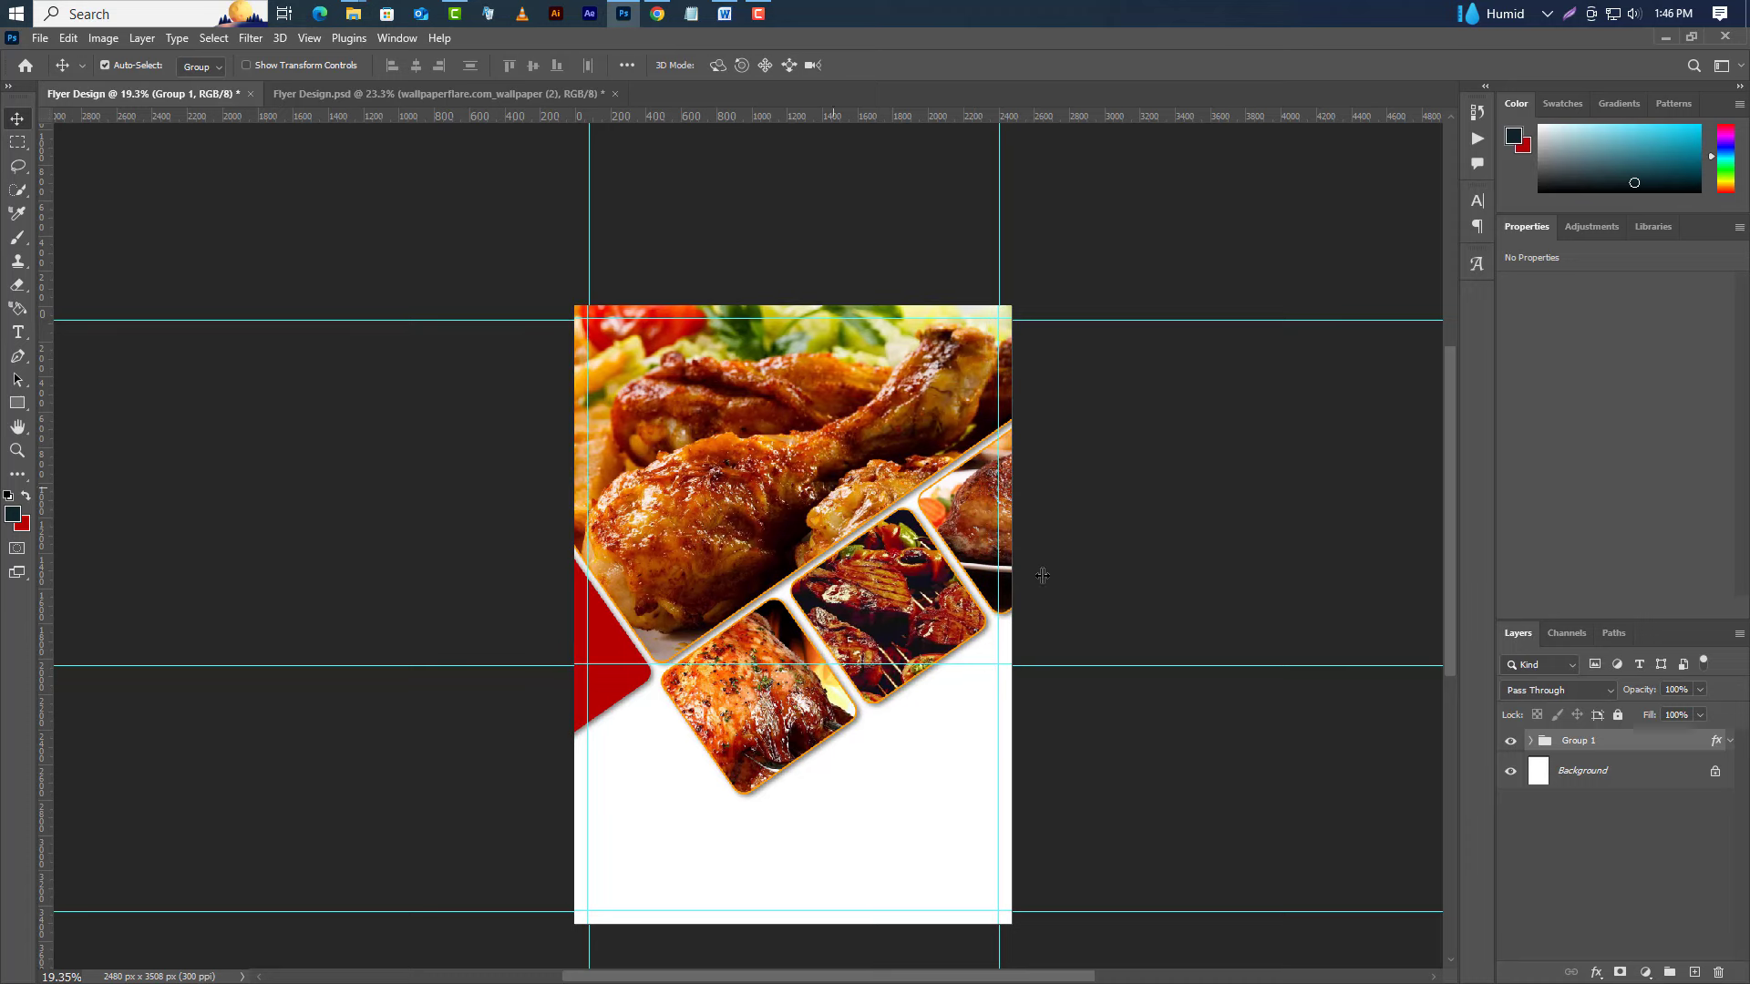
left_click(1532, 741)
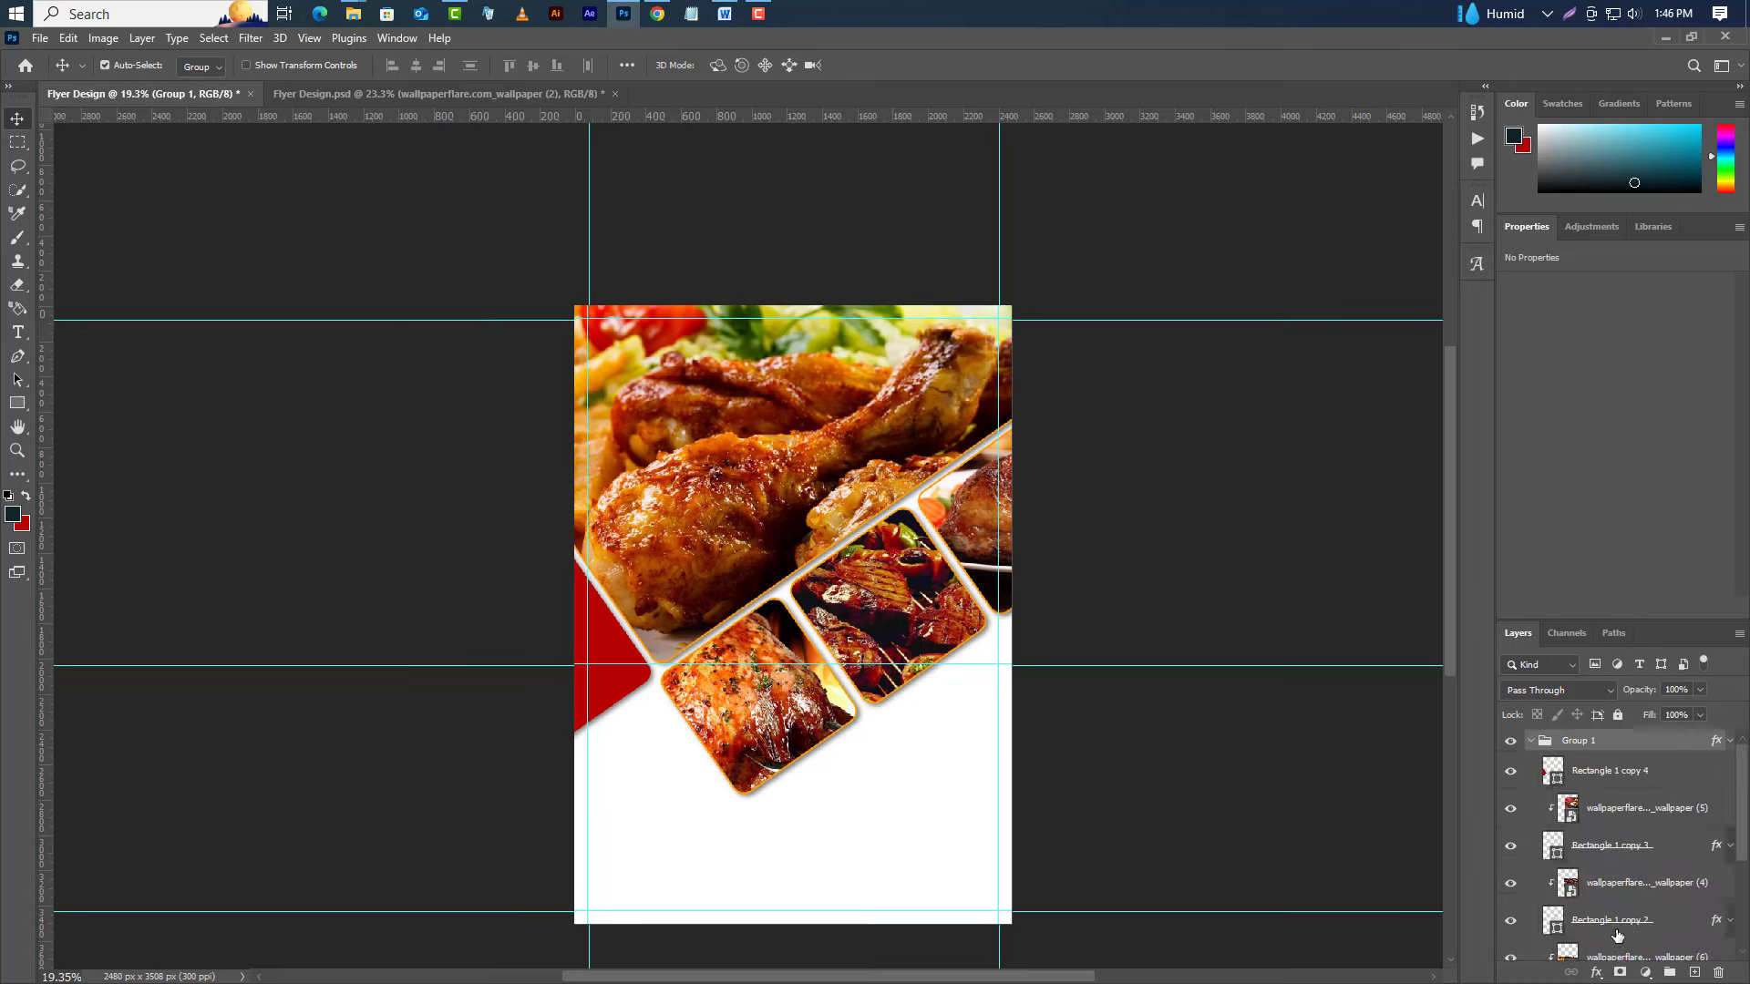
scroll(1616, 936, "down", 4)
Start duplicating the Rectangle 1 copy 4 layer.
left_click(1622, 875)
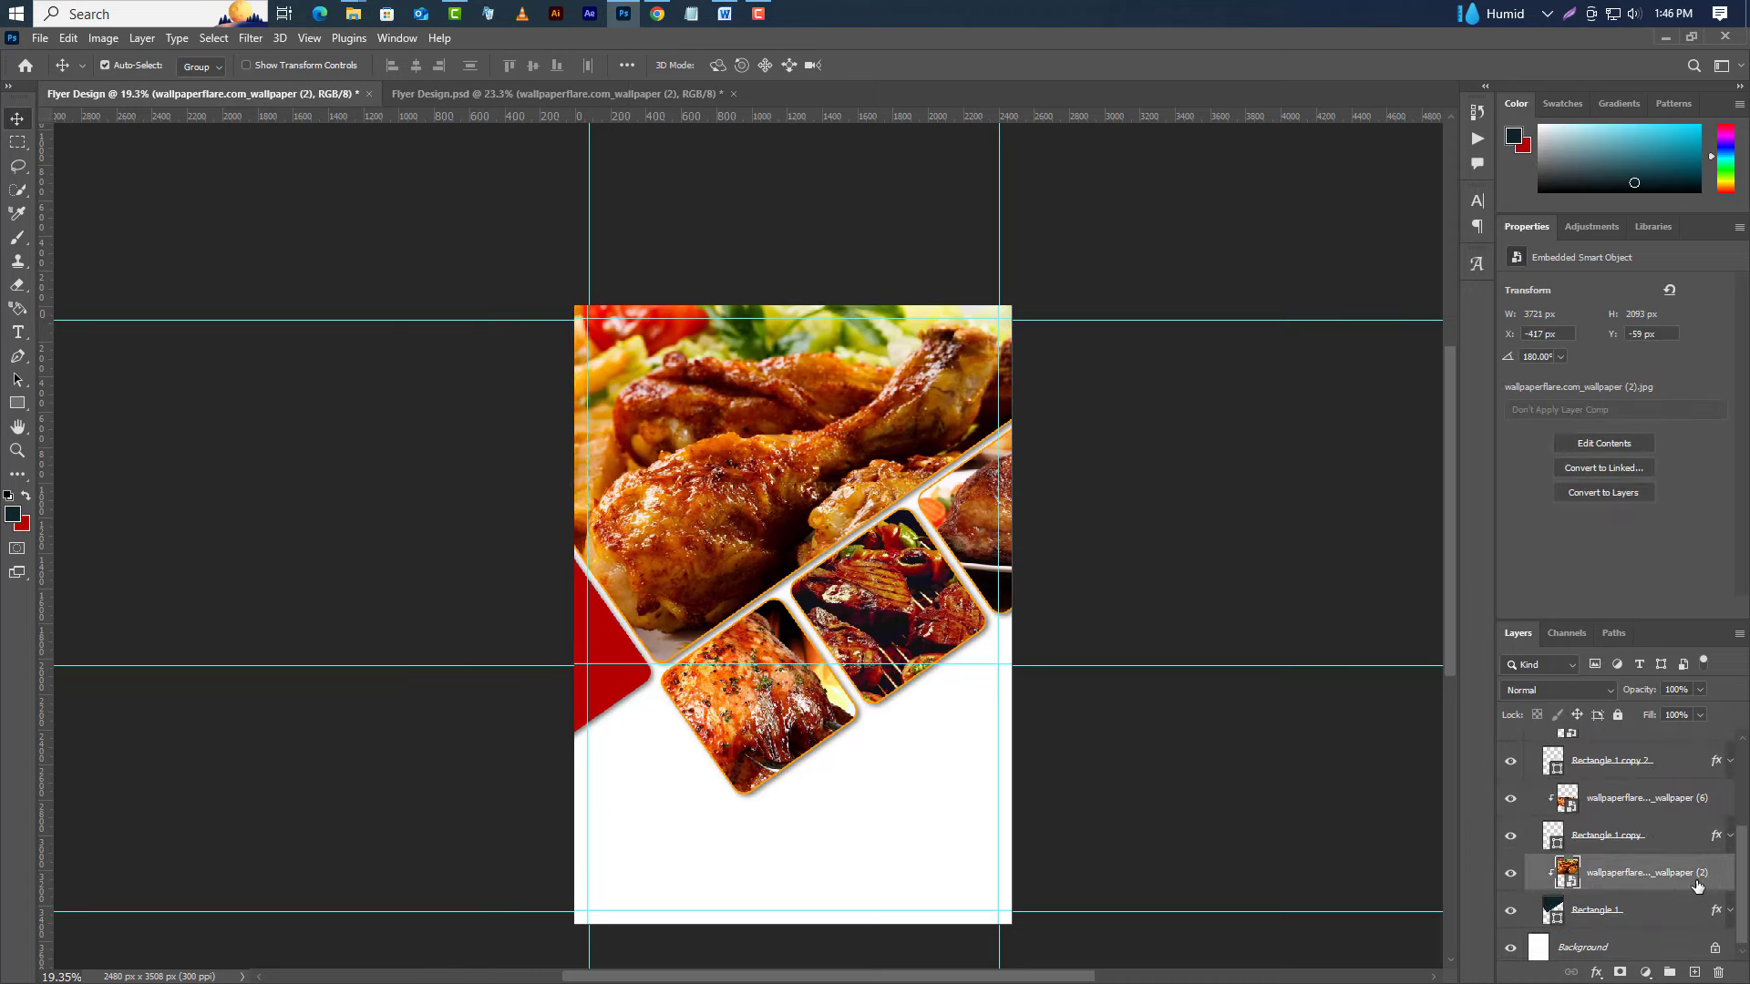
scroll(1631, 820, "up", 4)
right_click(1635, 767)
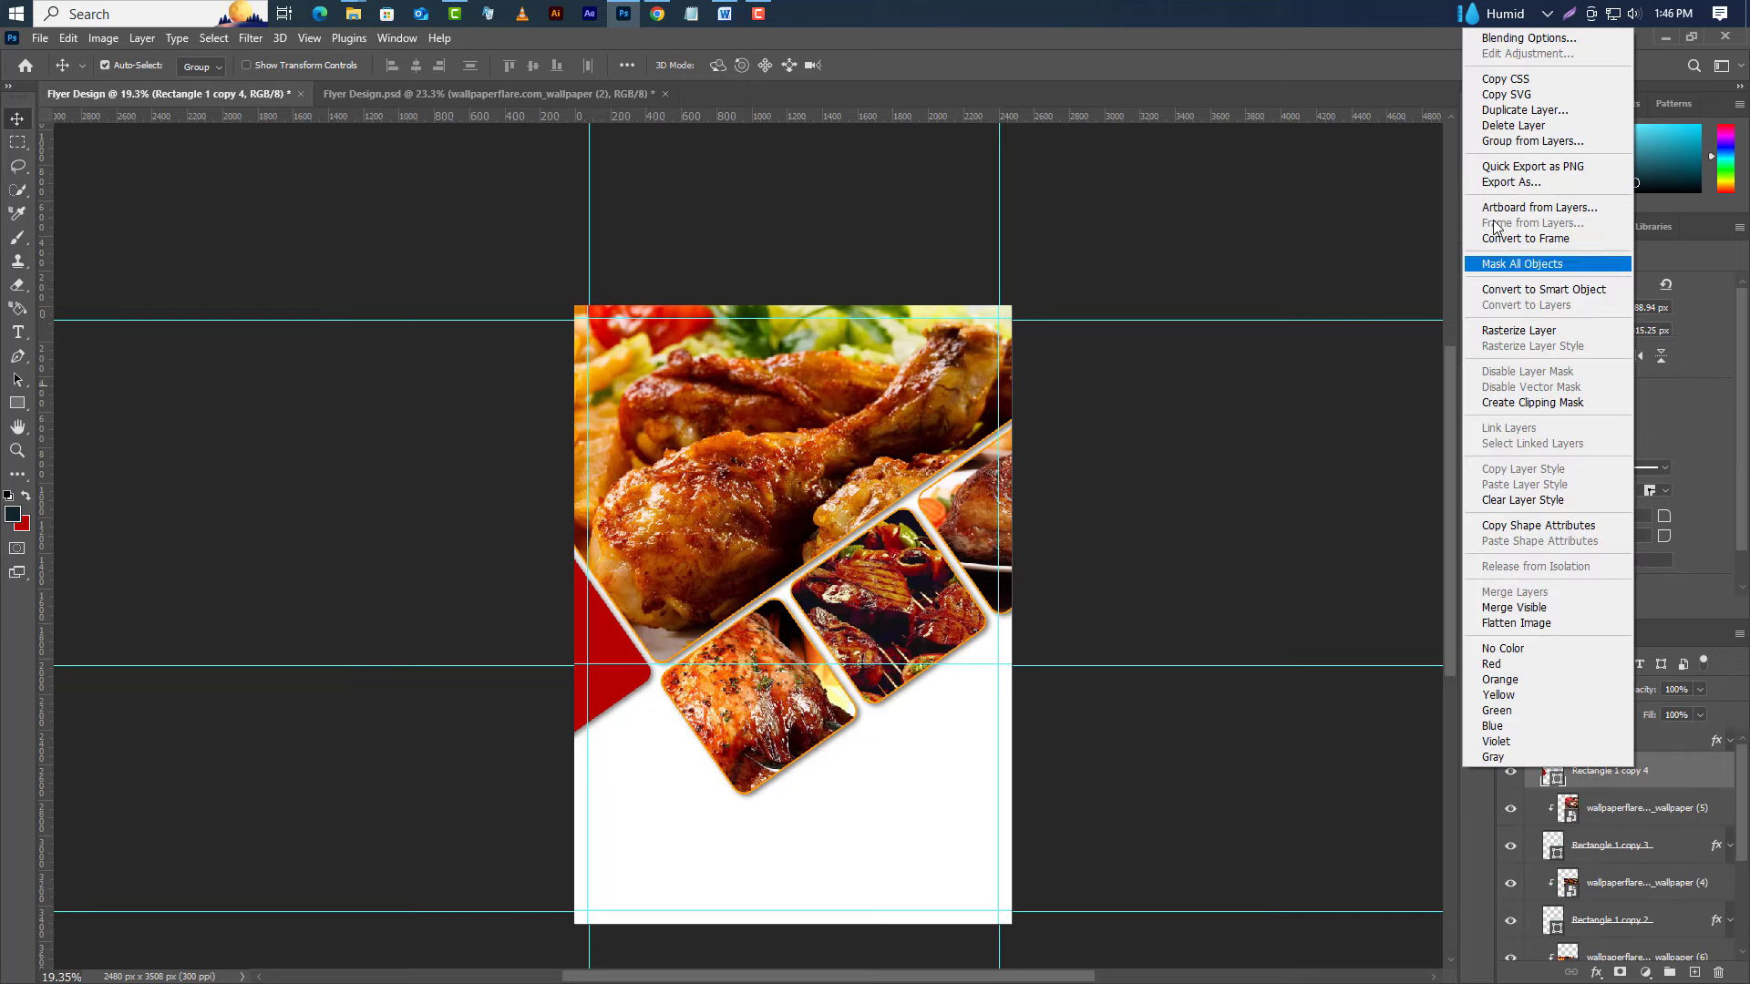
left_click(1515, 111)
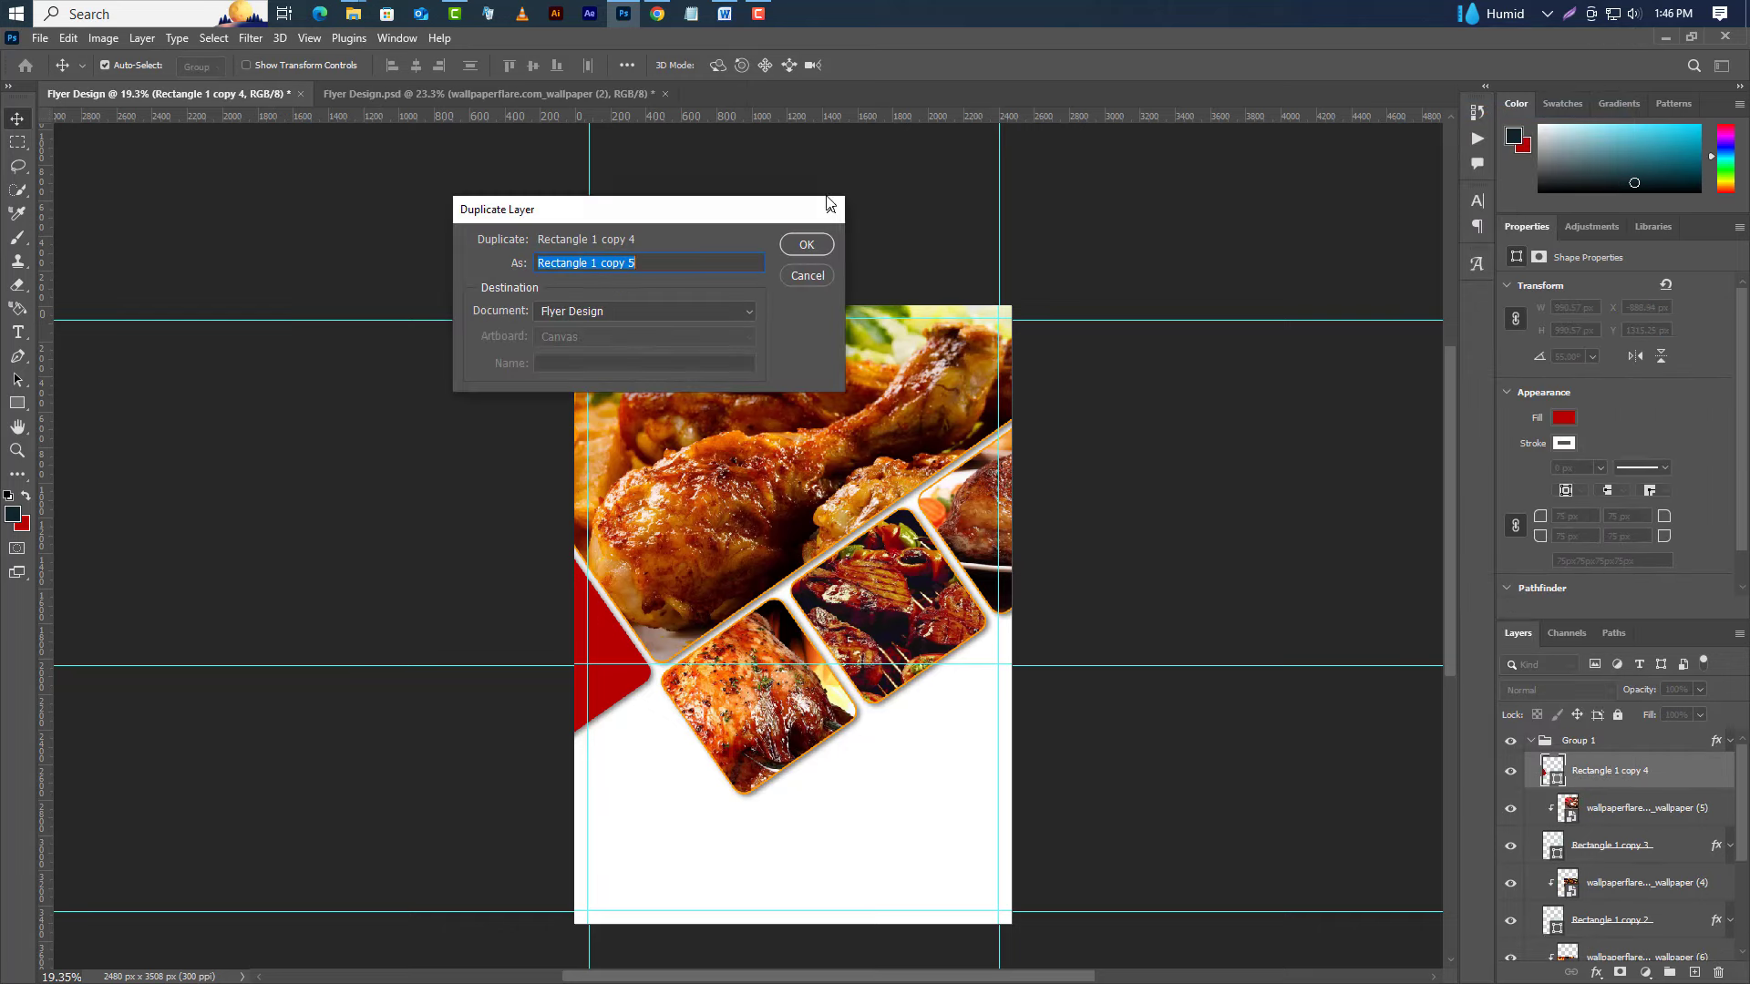
Create Rectangle 1 copy 5, enlarge it about 40% and move it to the flyer's top-left corner.
left_click(823, 242)
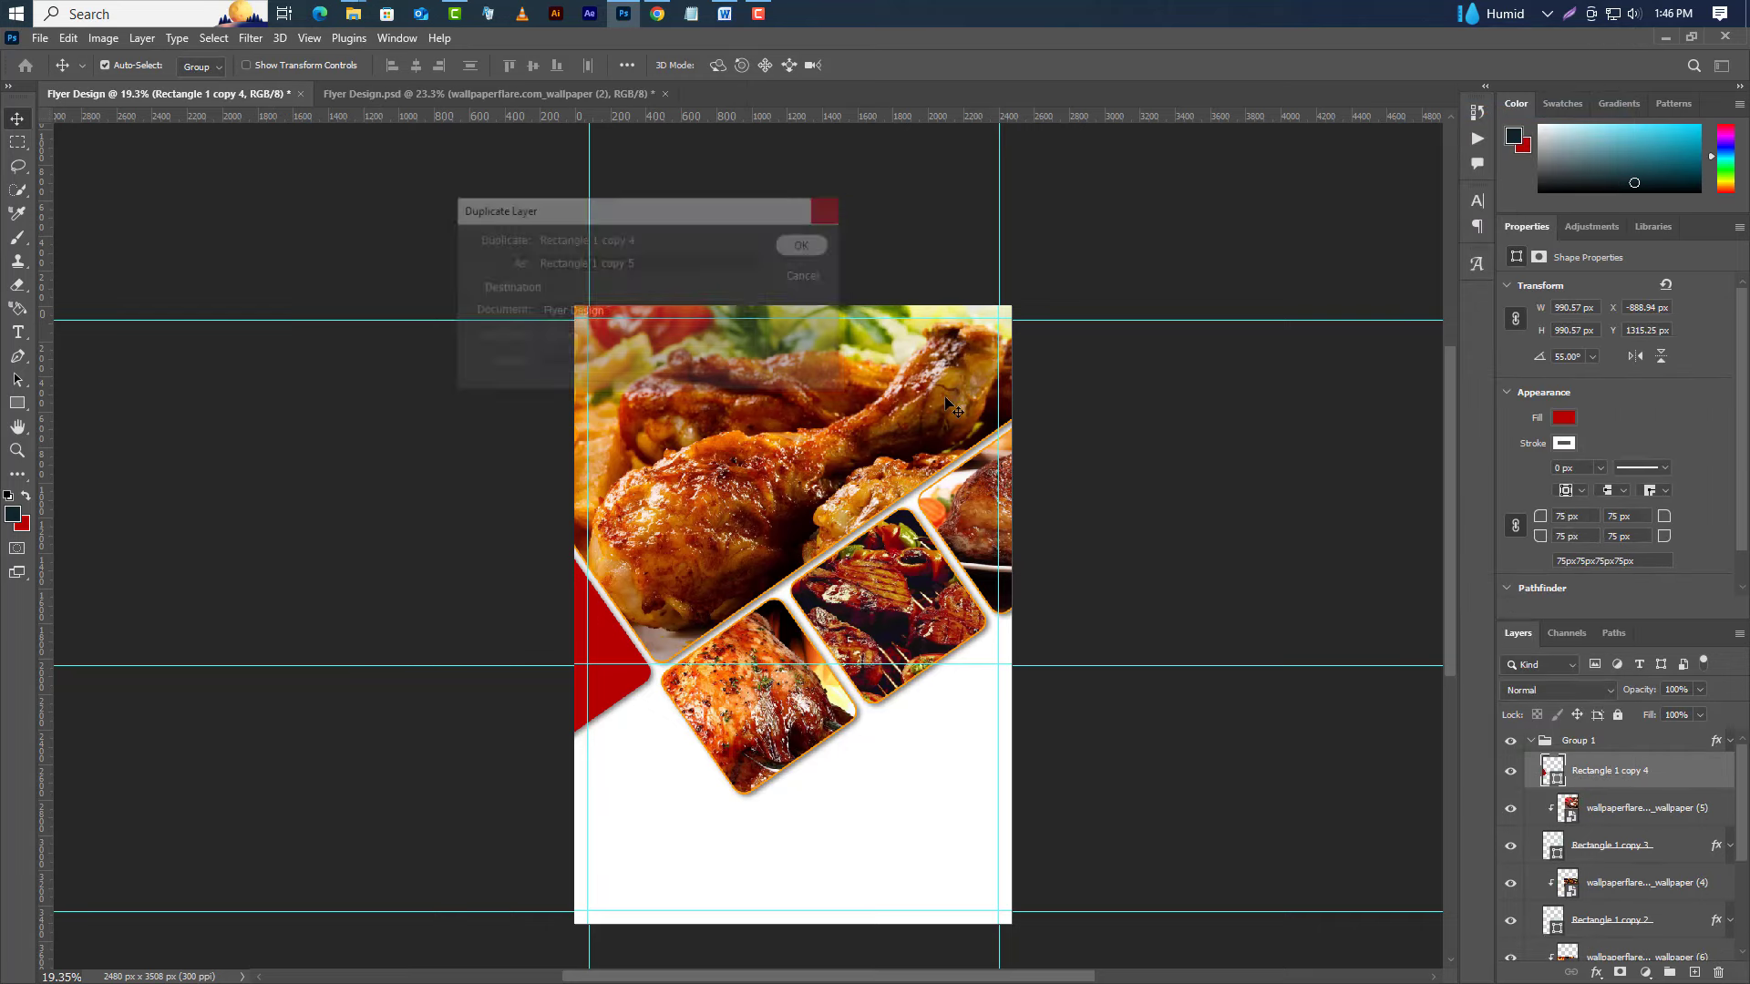
left_click(40, 39)
mouse_move(64, 41)
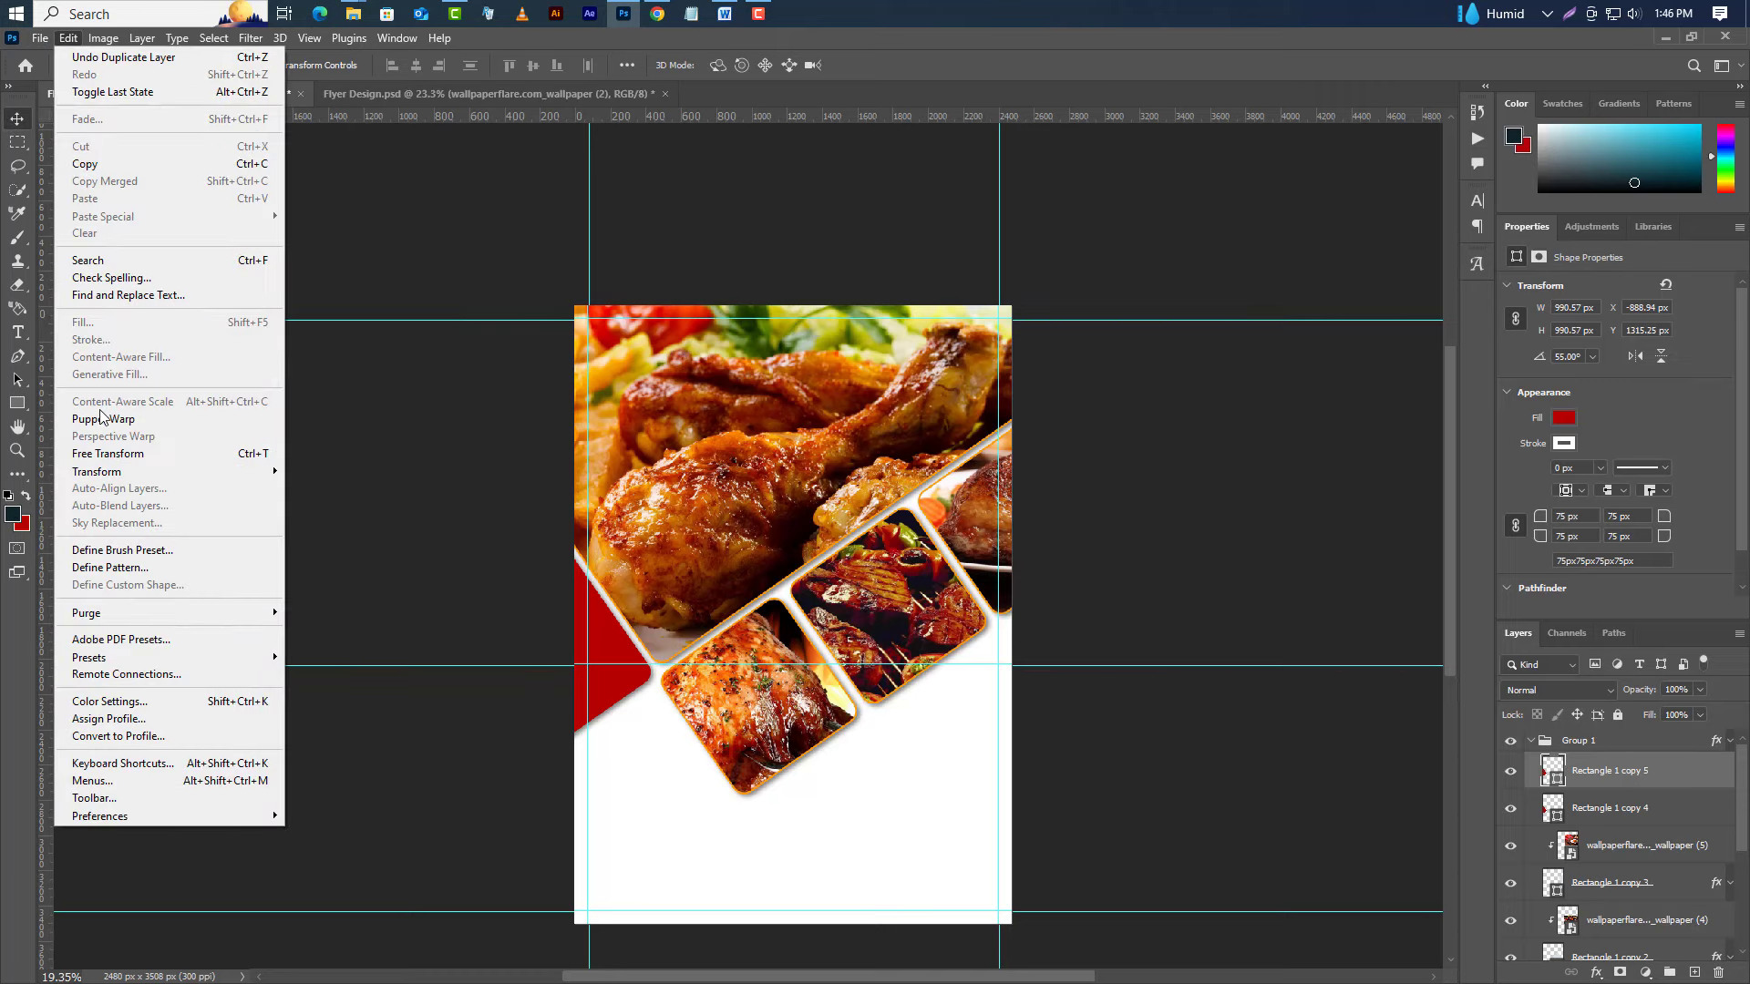
left_click(105, 453)
left_click_drag(619, 479, 702, 269)
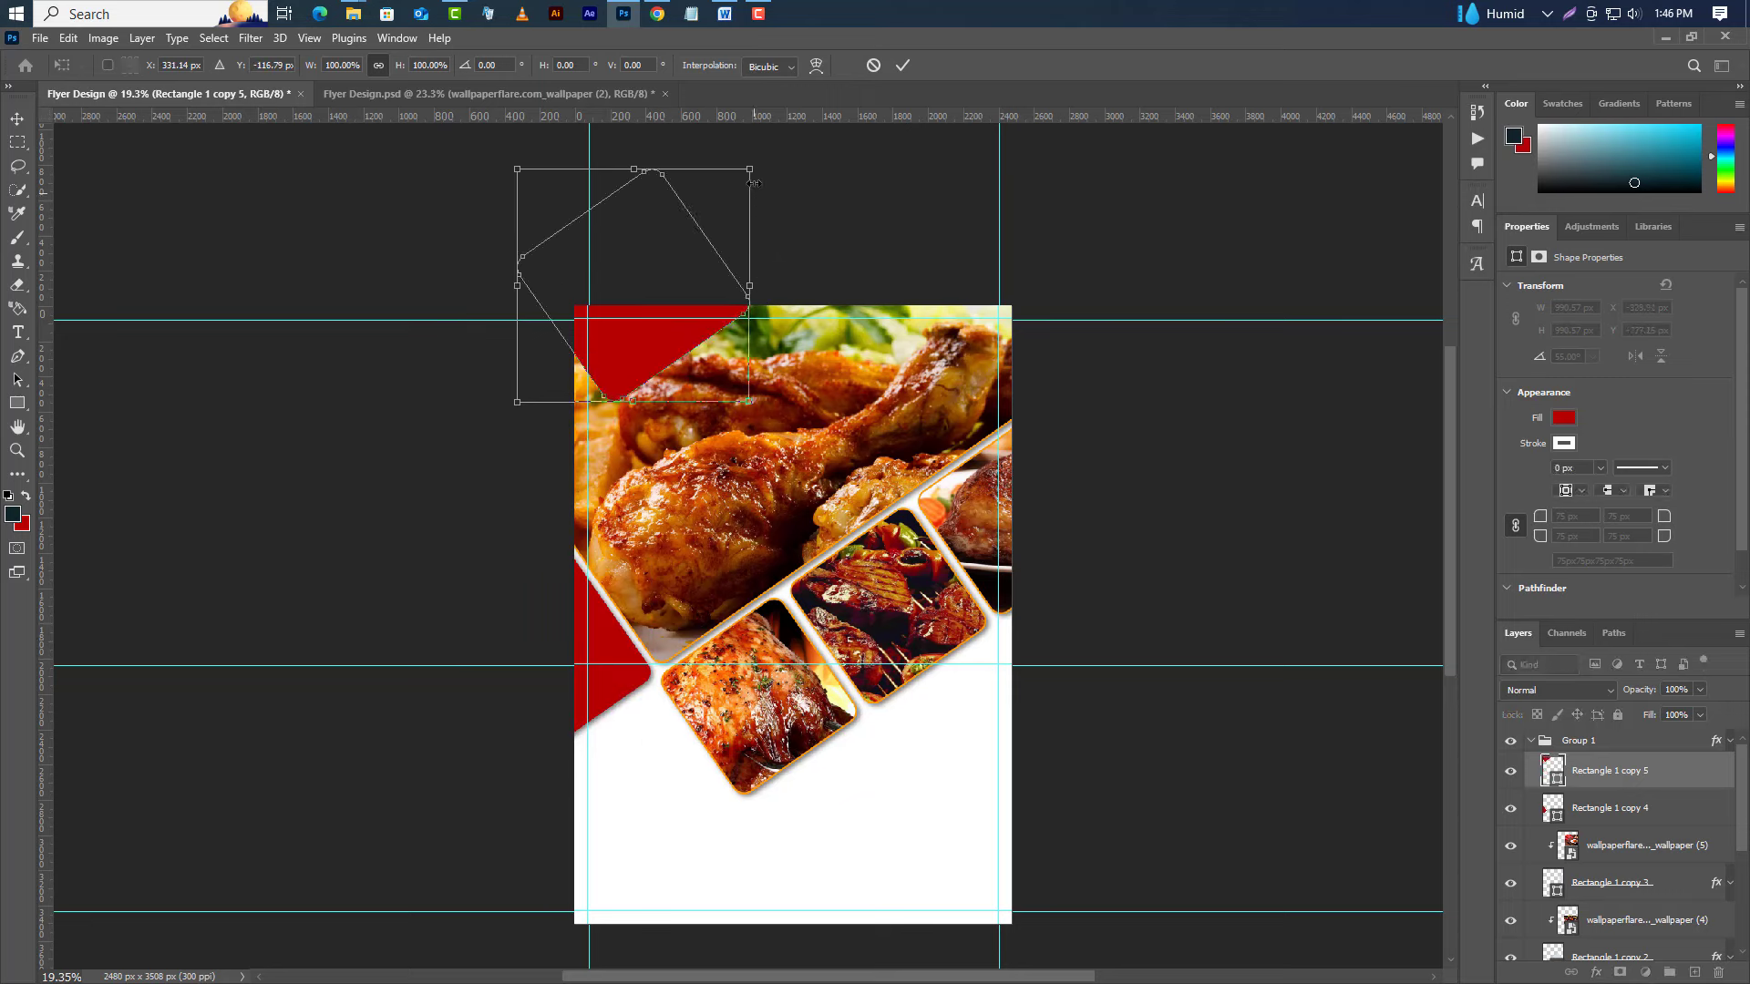
left_click_drag(755, 178, 846, 135)
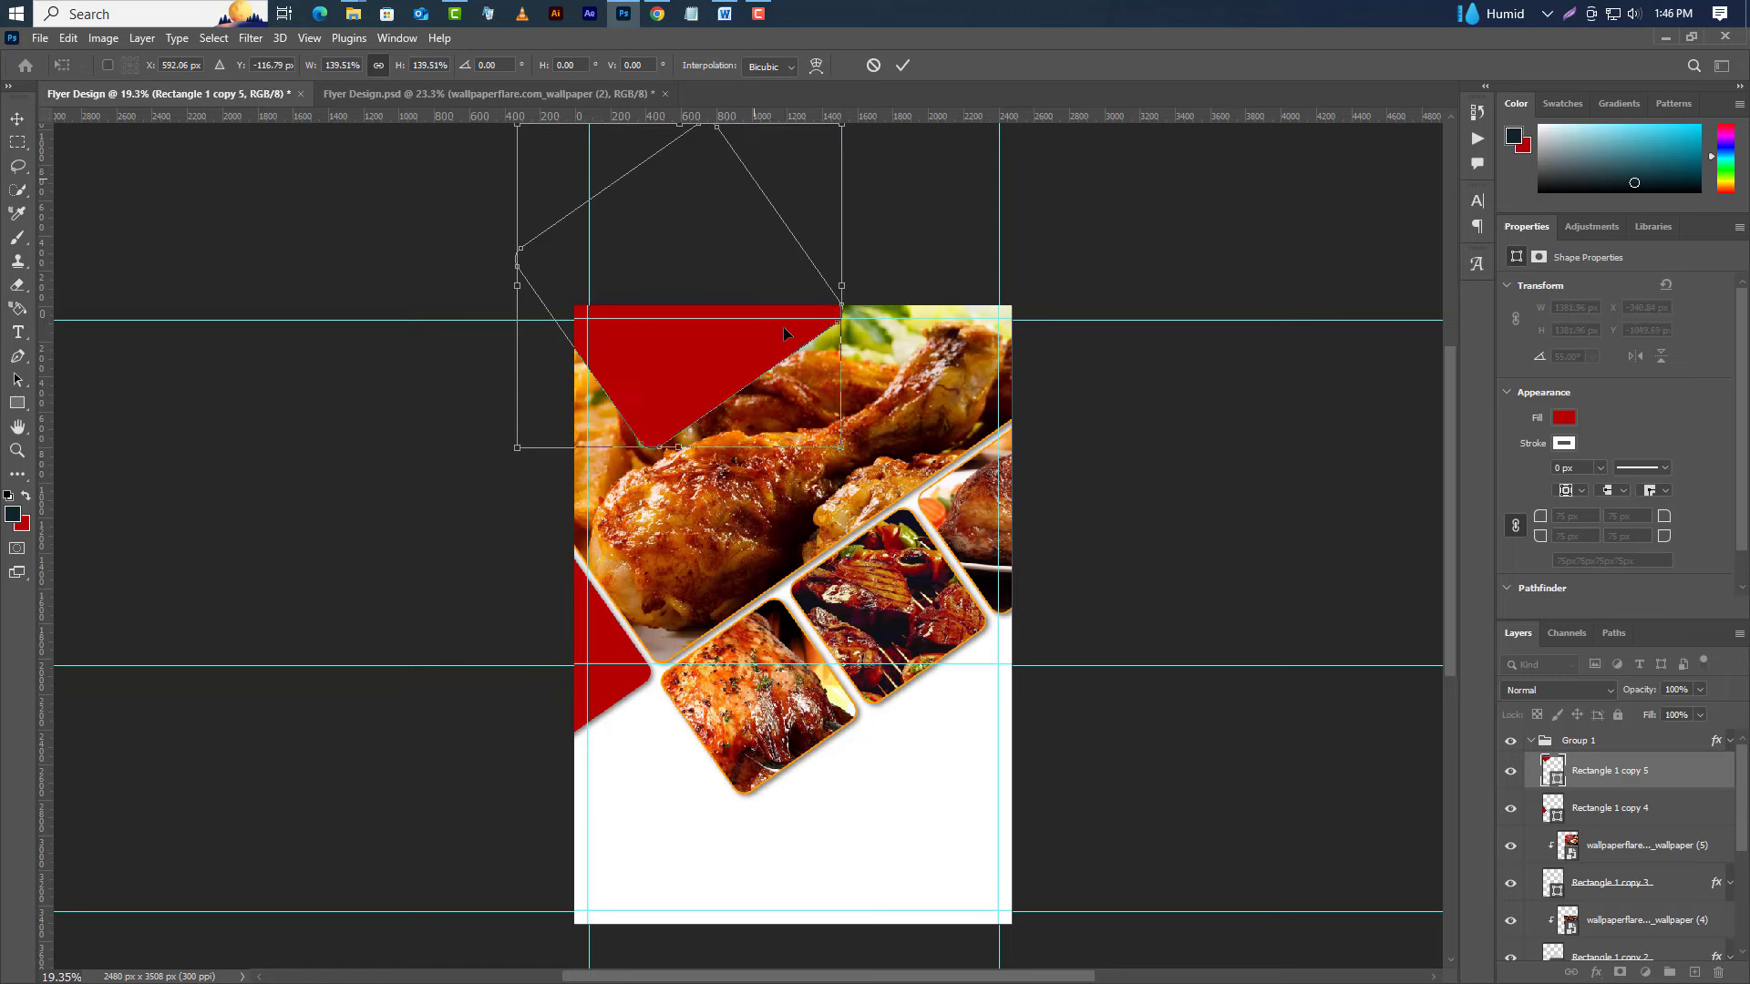
left_click_drag(695, 388, 666, 340)
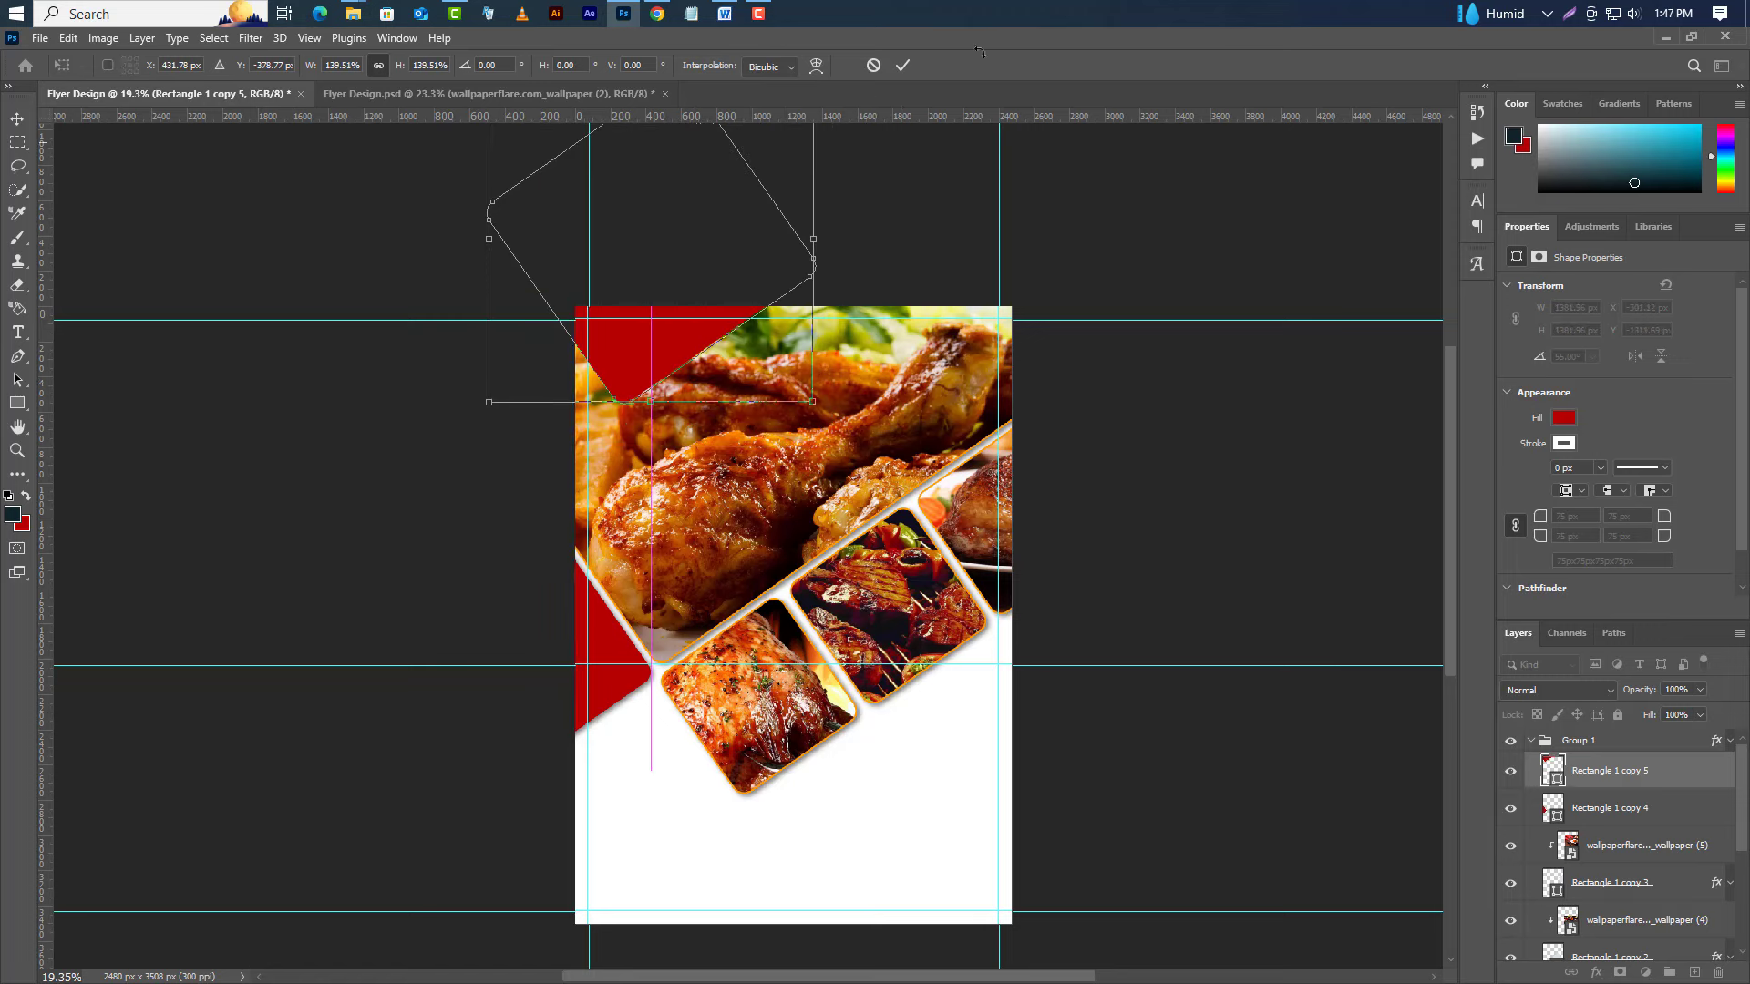
left_click(901, 66)
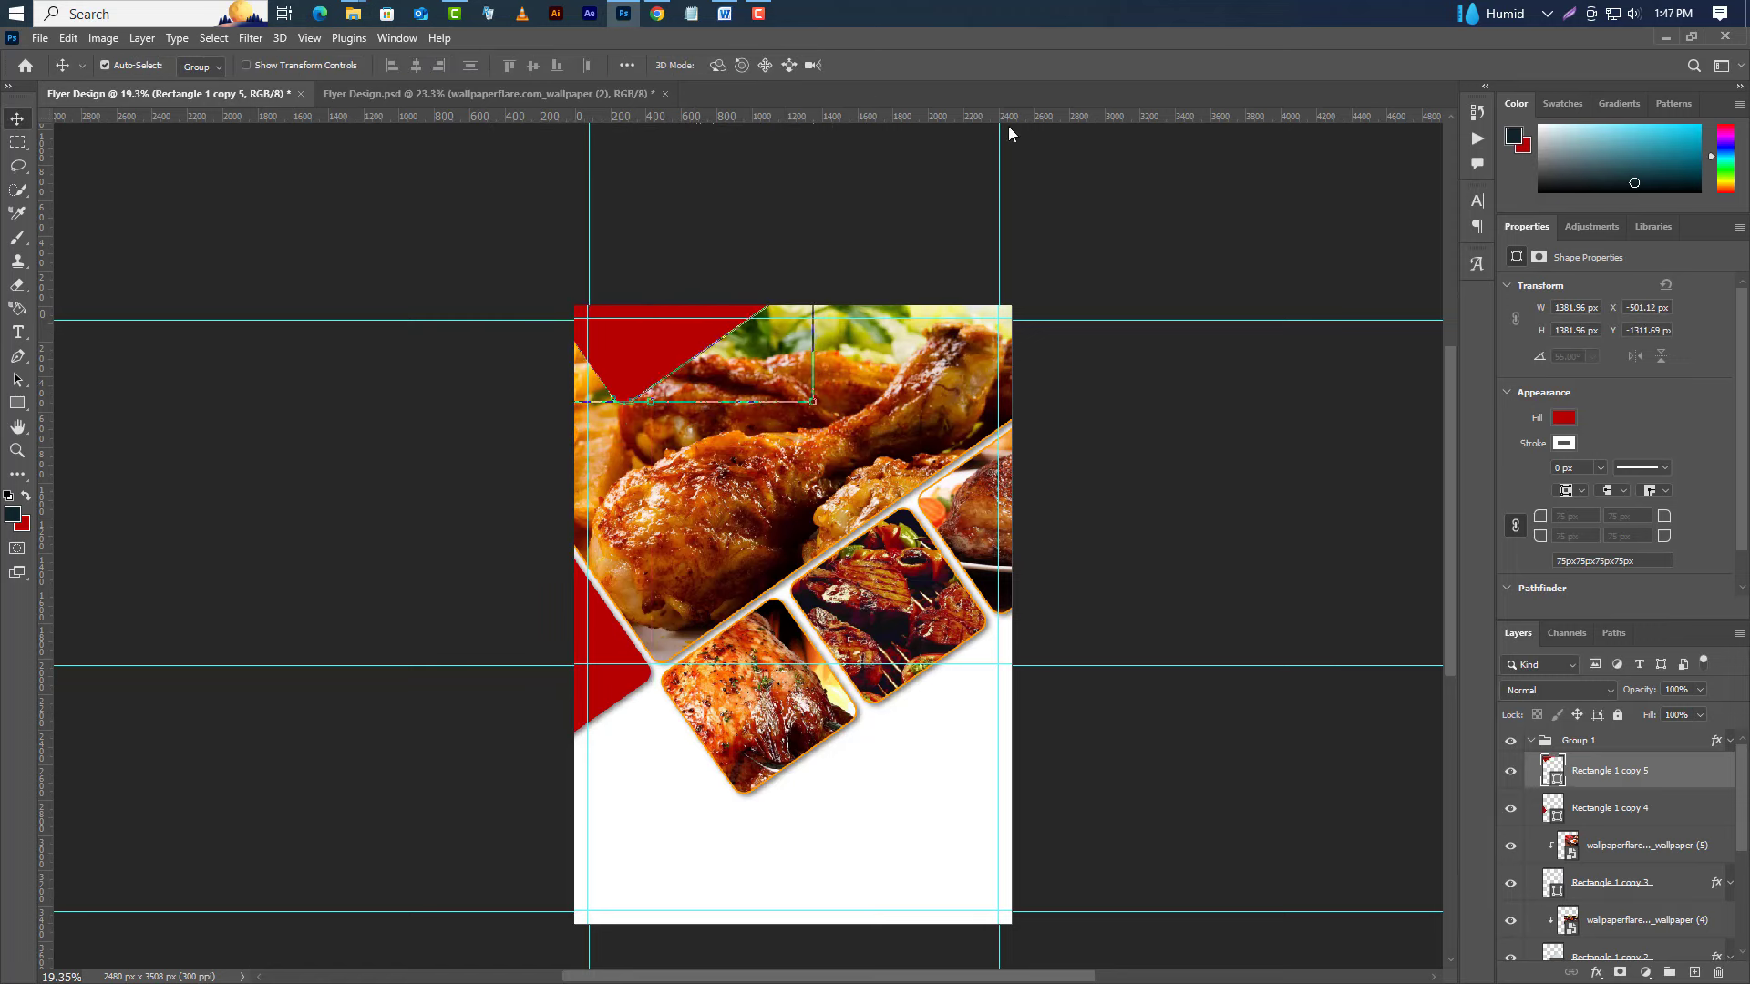
Change the corner shape's fill to orange #ff7800.
double_click(1555, 782)
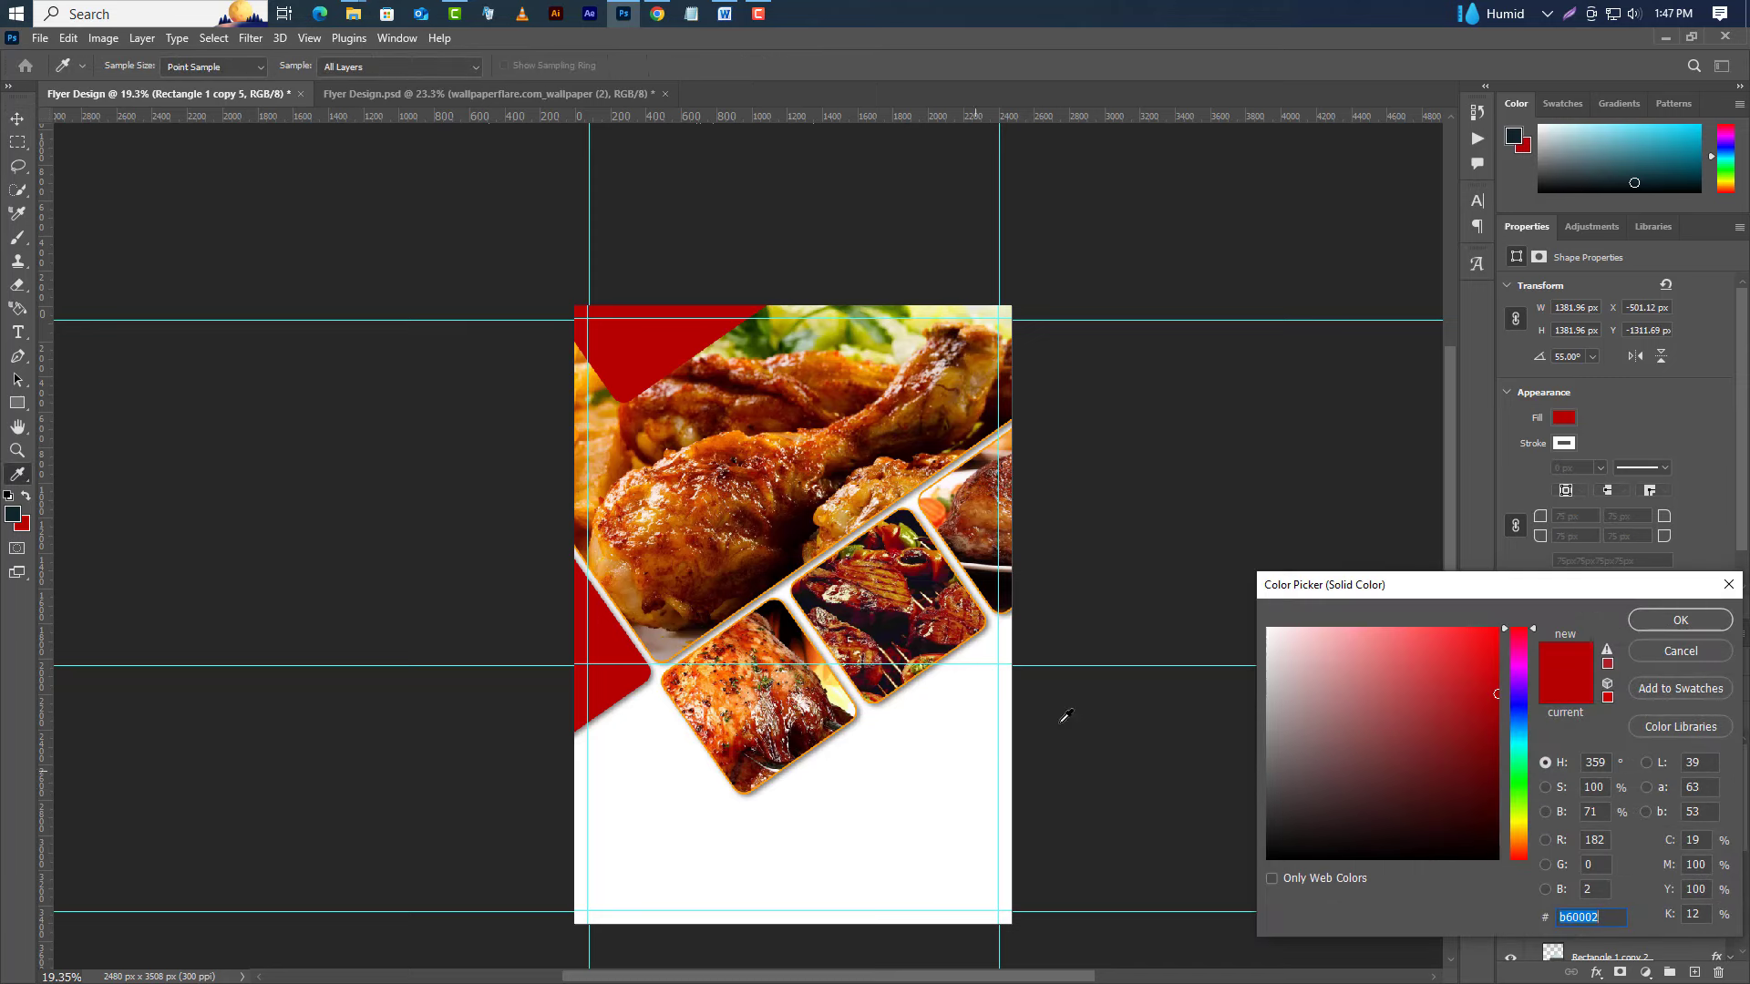
left_click_drag(1486, 647, 1500, 626)
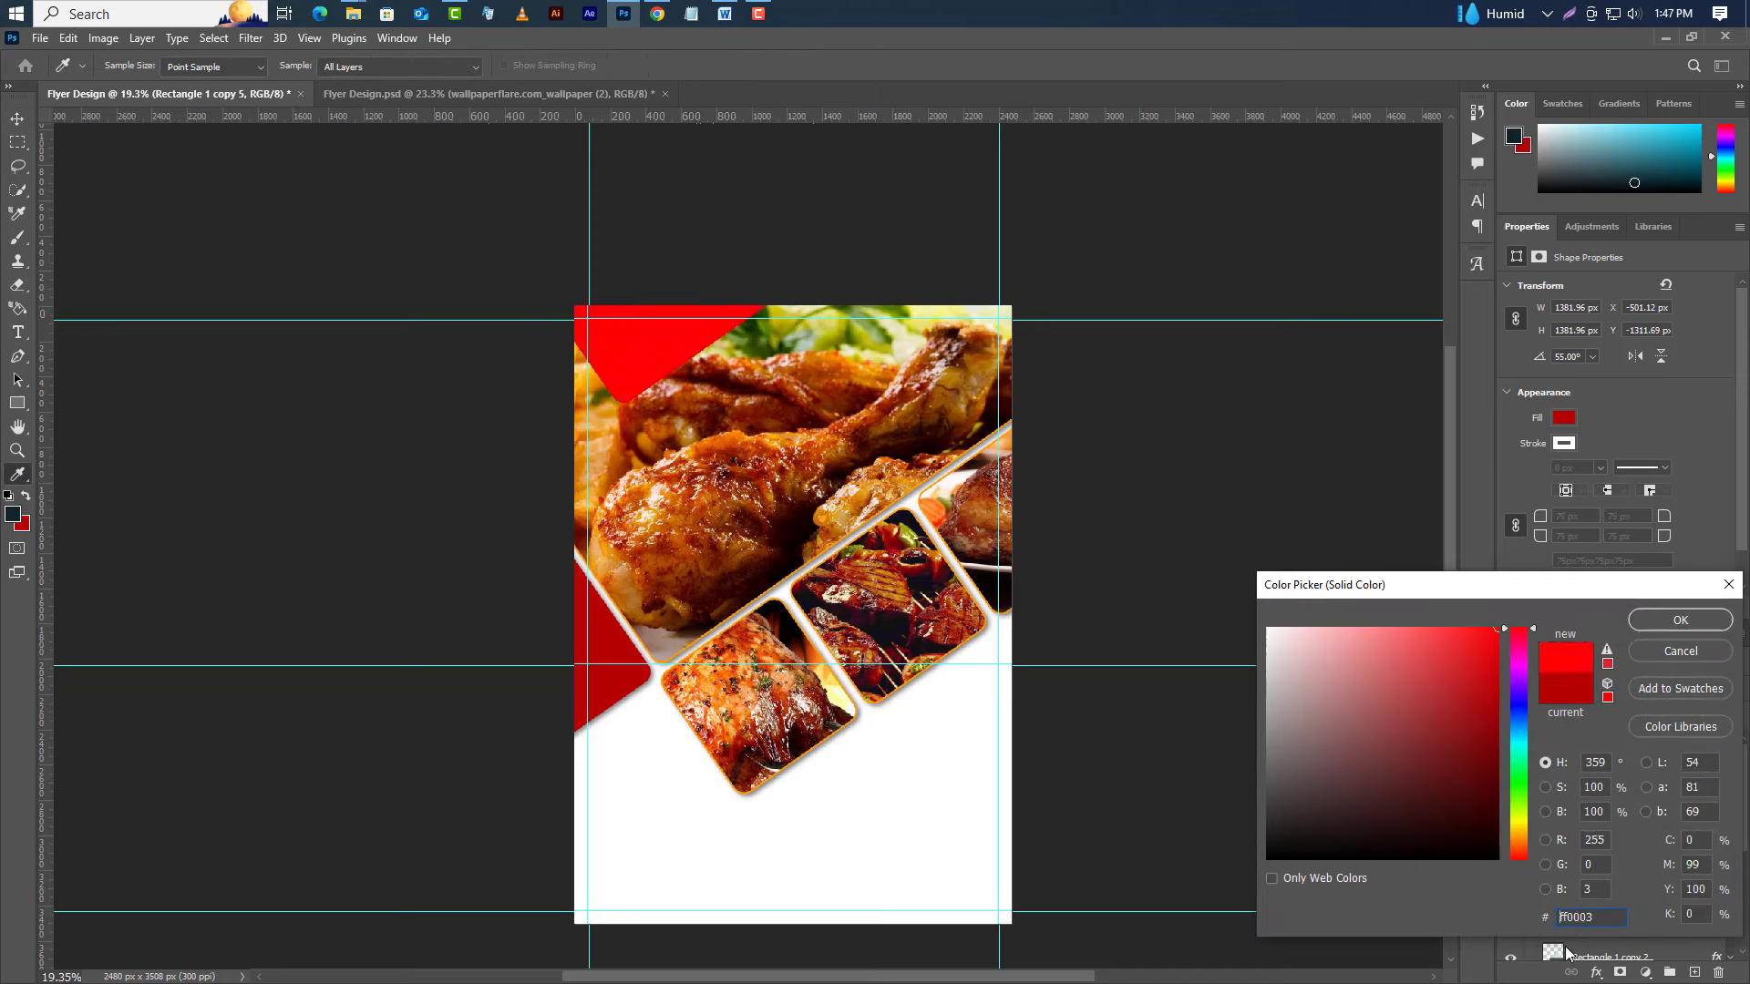
left_click(1517, 837)
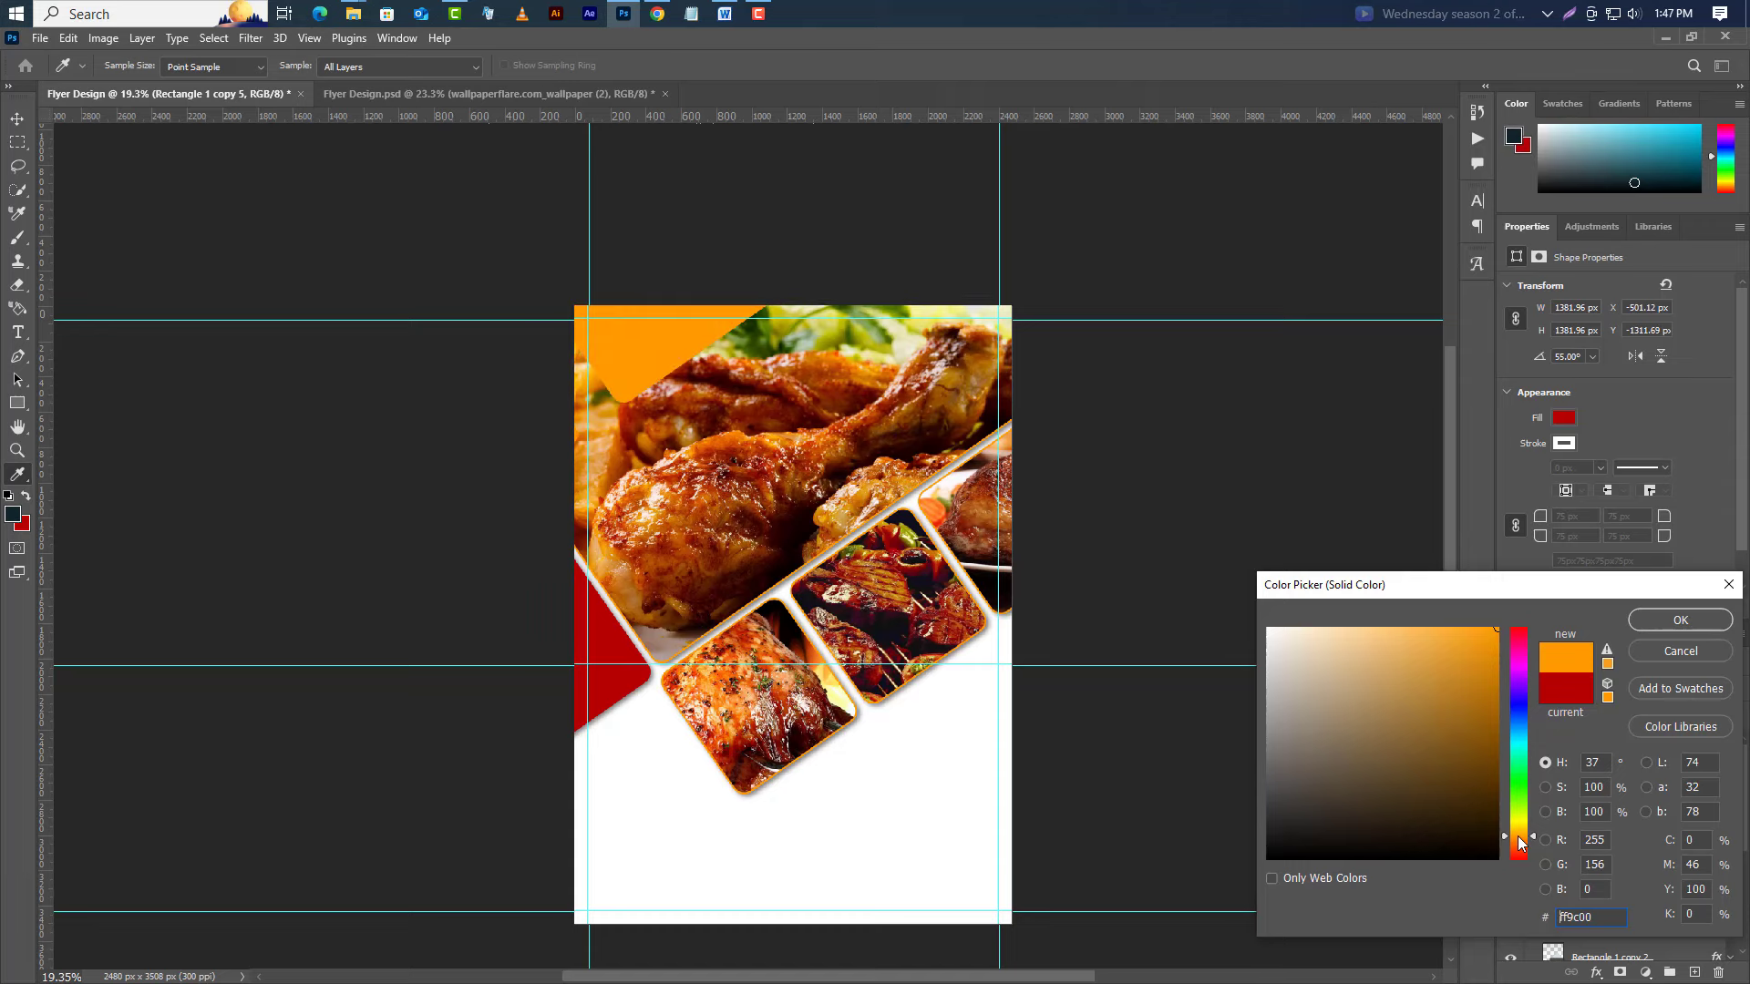
left_click(1517, 840)
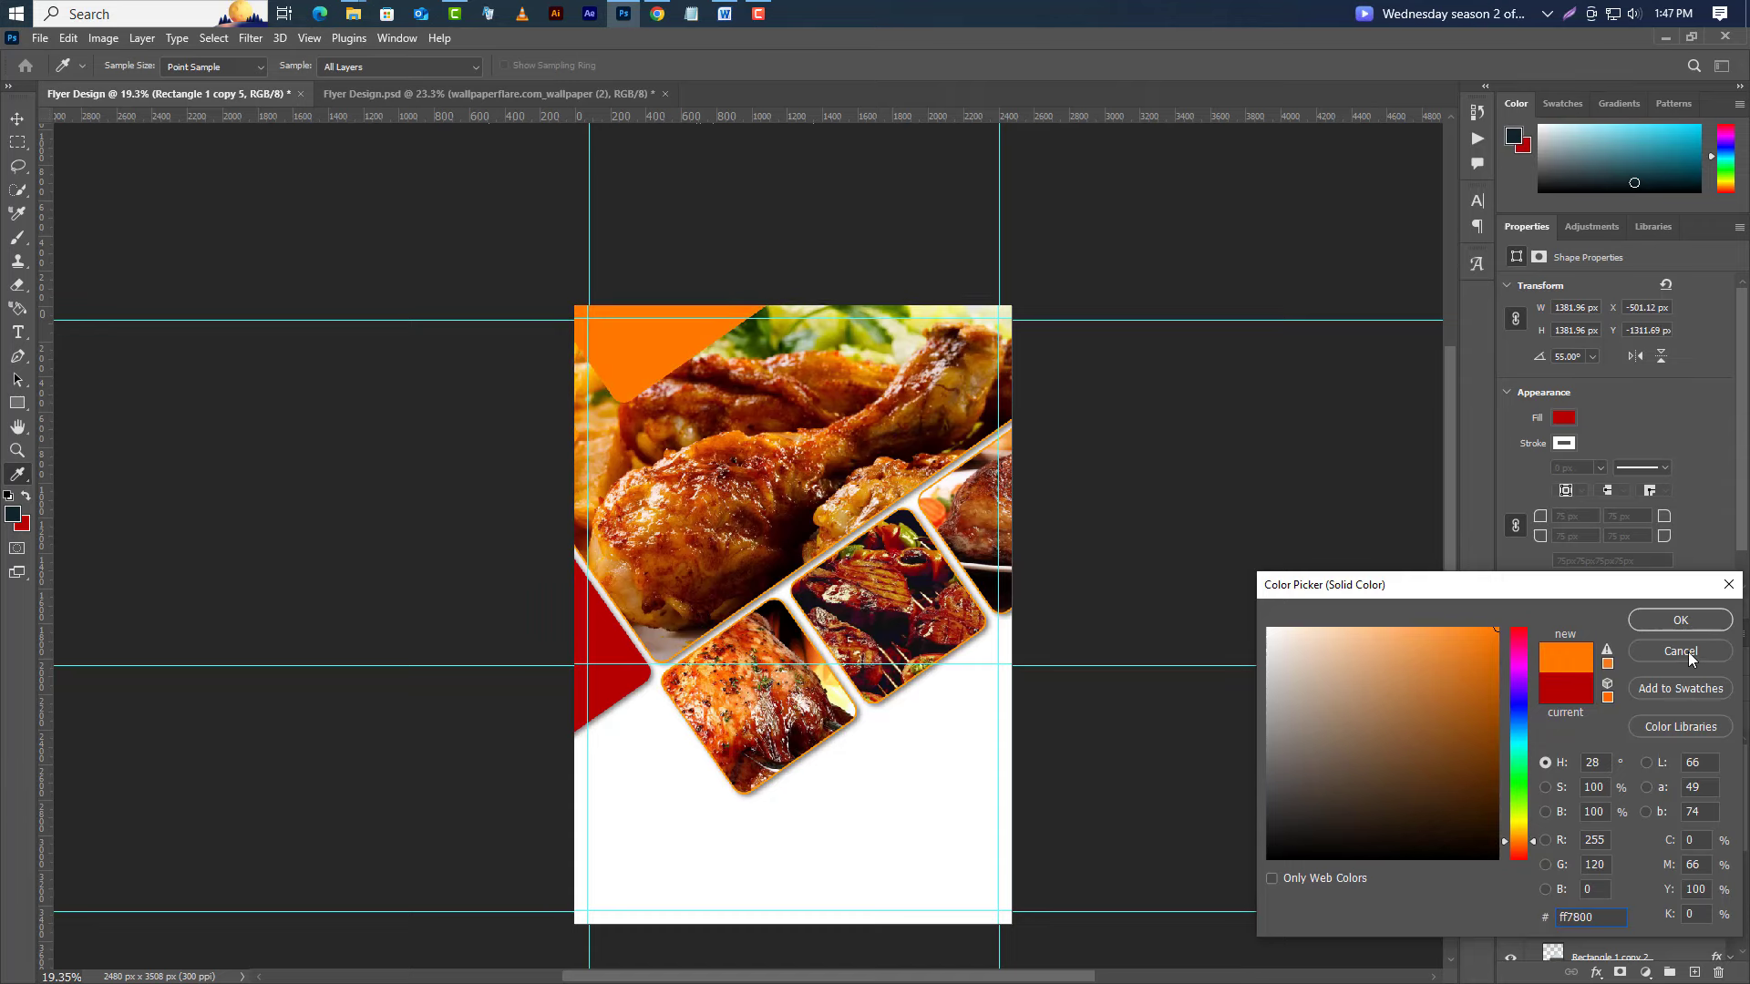
left_click(1680, 620)
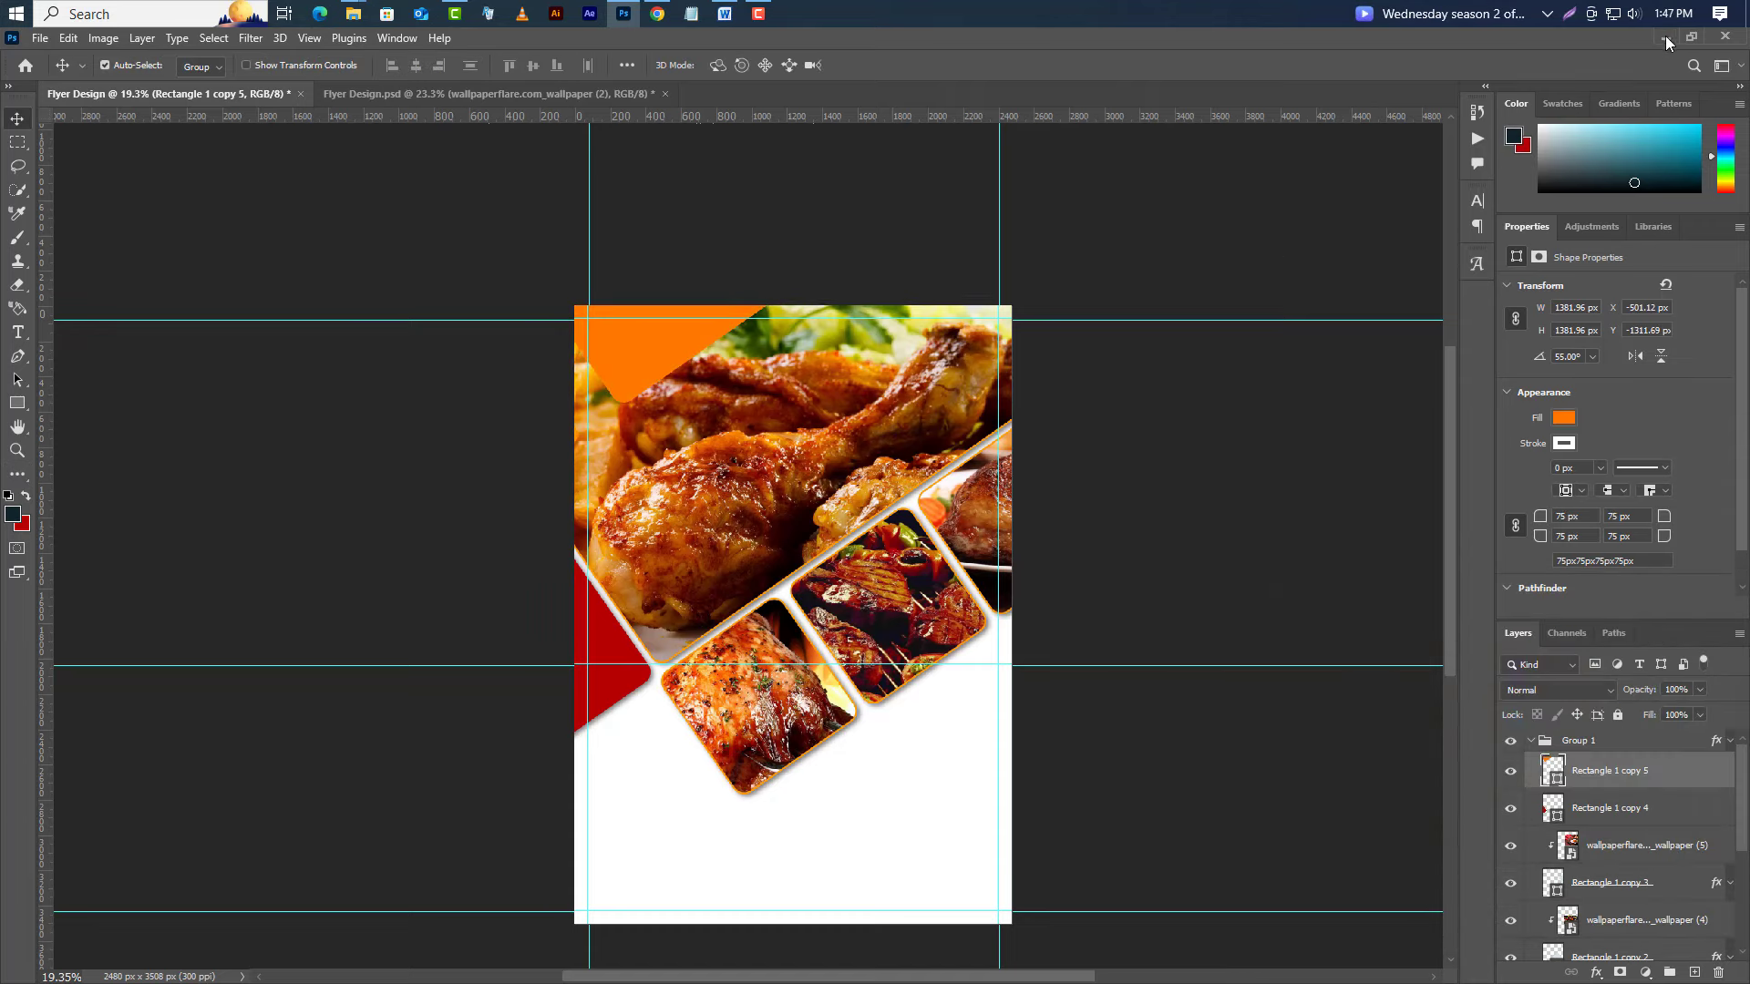
Place Logo Design.png on the orange shape at the flyer's top-left corner.
left_click(1665, 37)
left_click_drag(207, 187, 727, 518)
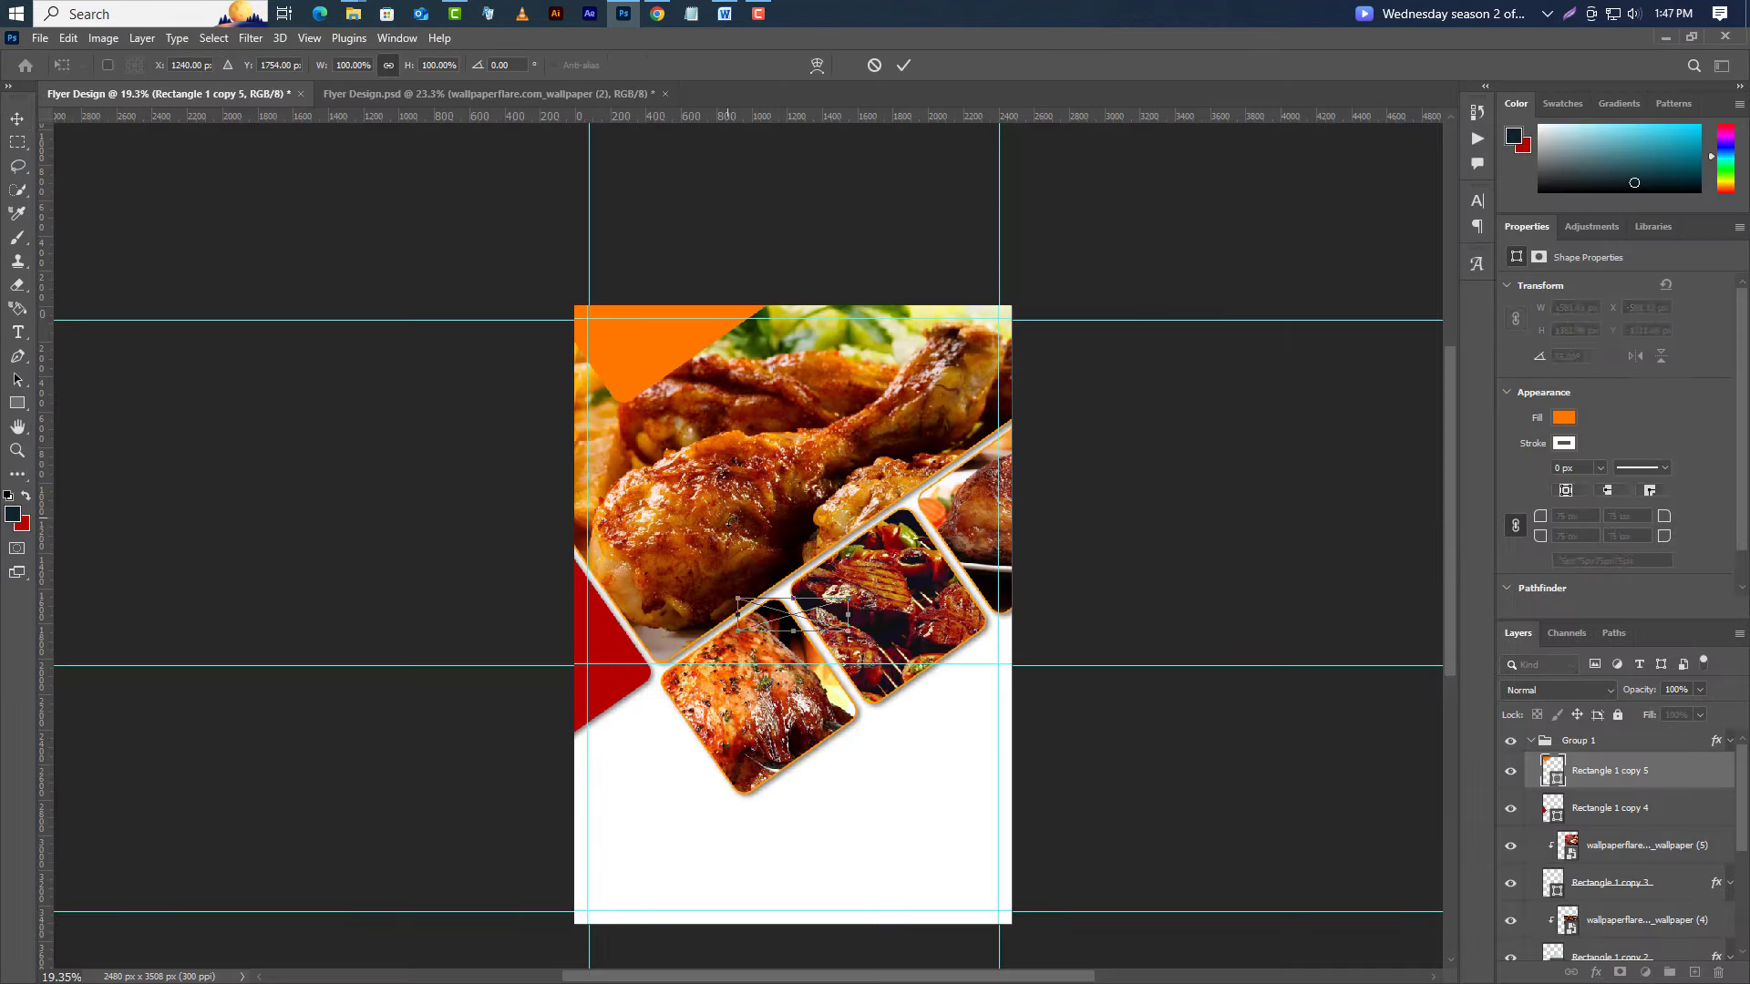
left_click_drag(809, 620, 660, 342)
Commit the logo and give the orange corner shape a drop shadow at a 145° angle.
left_click(904, 71)
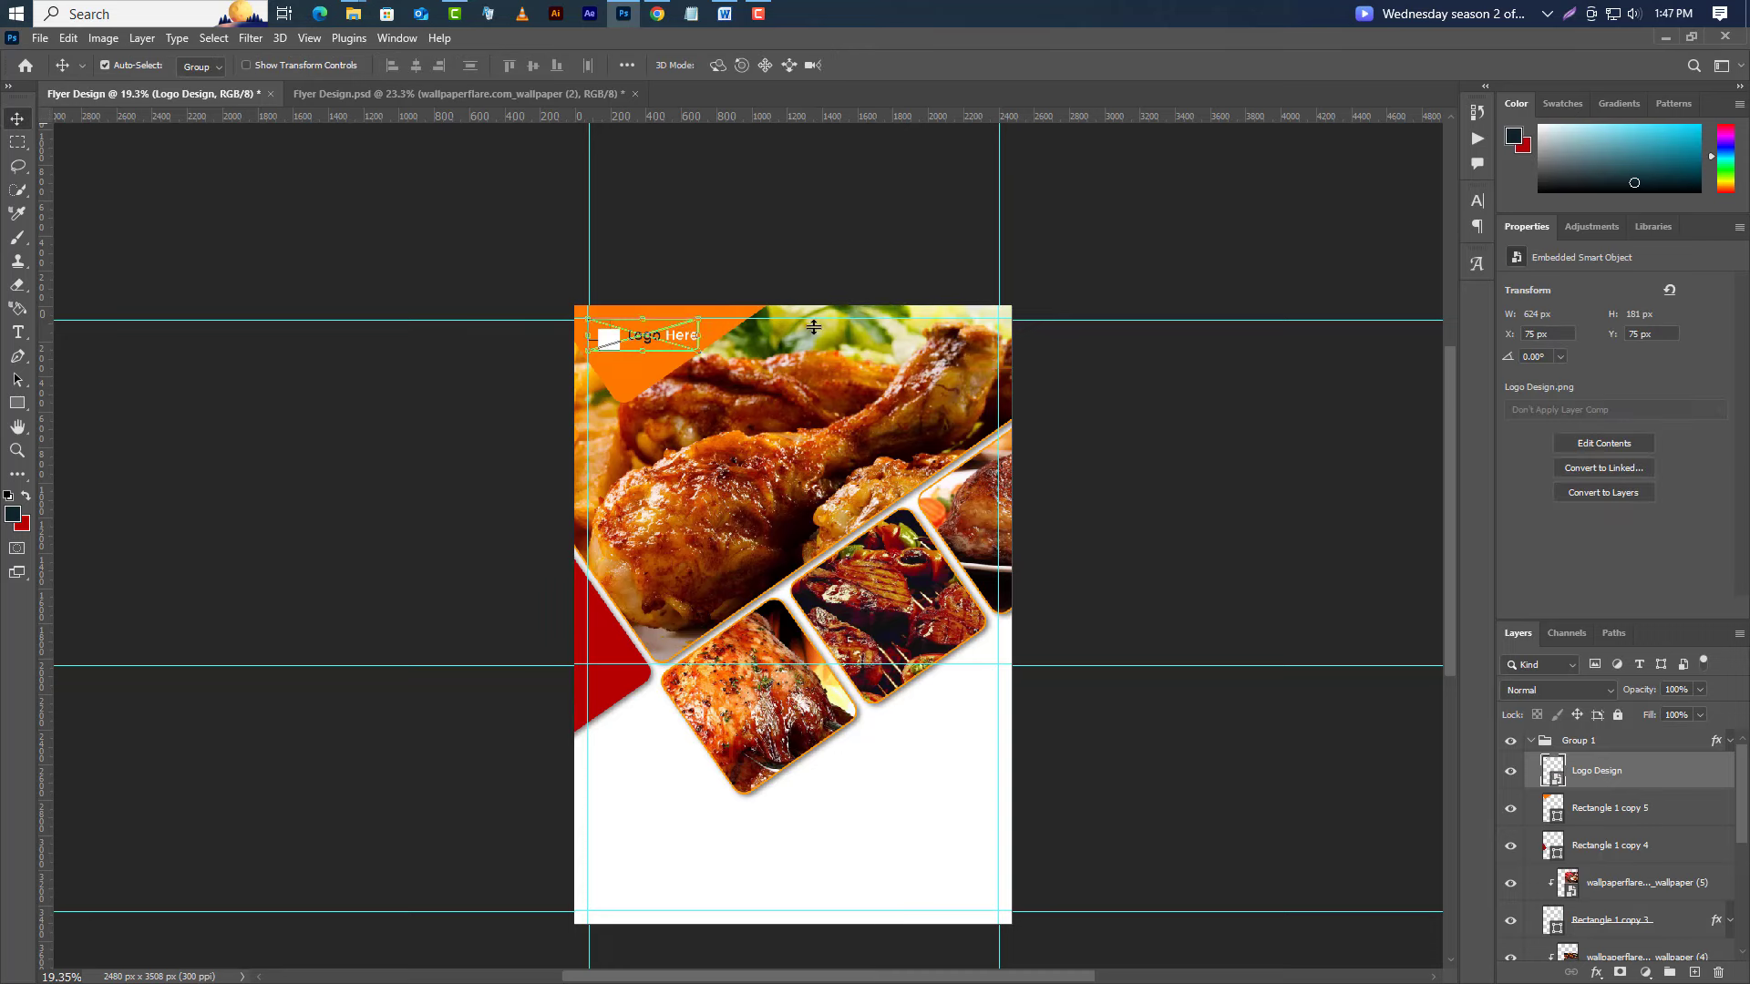
left_click(995, 441)
right_click(1687, 758)
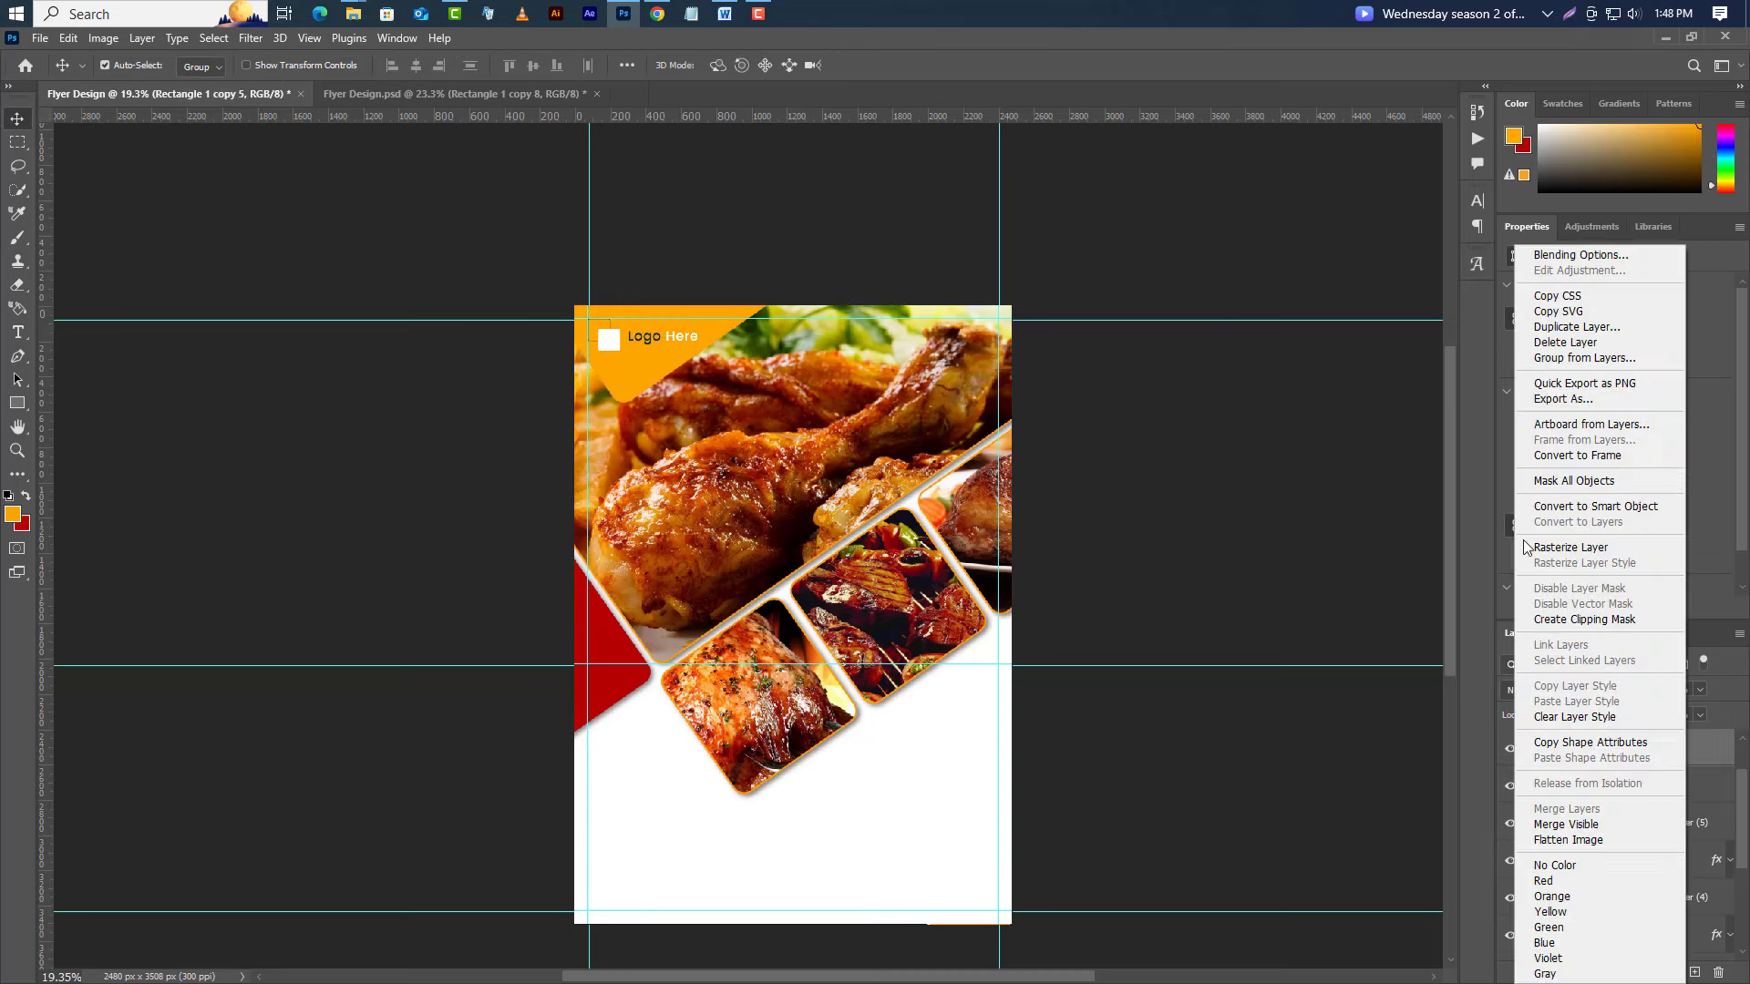
left_click(1567, 254)
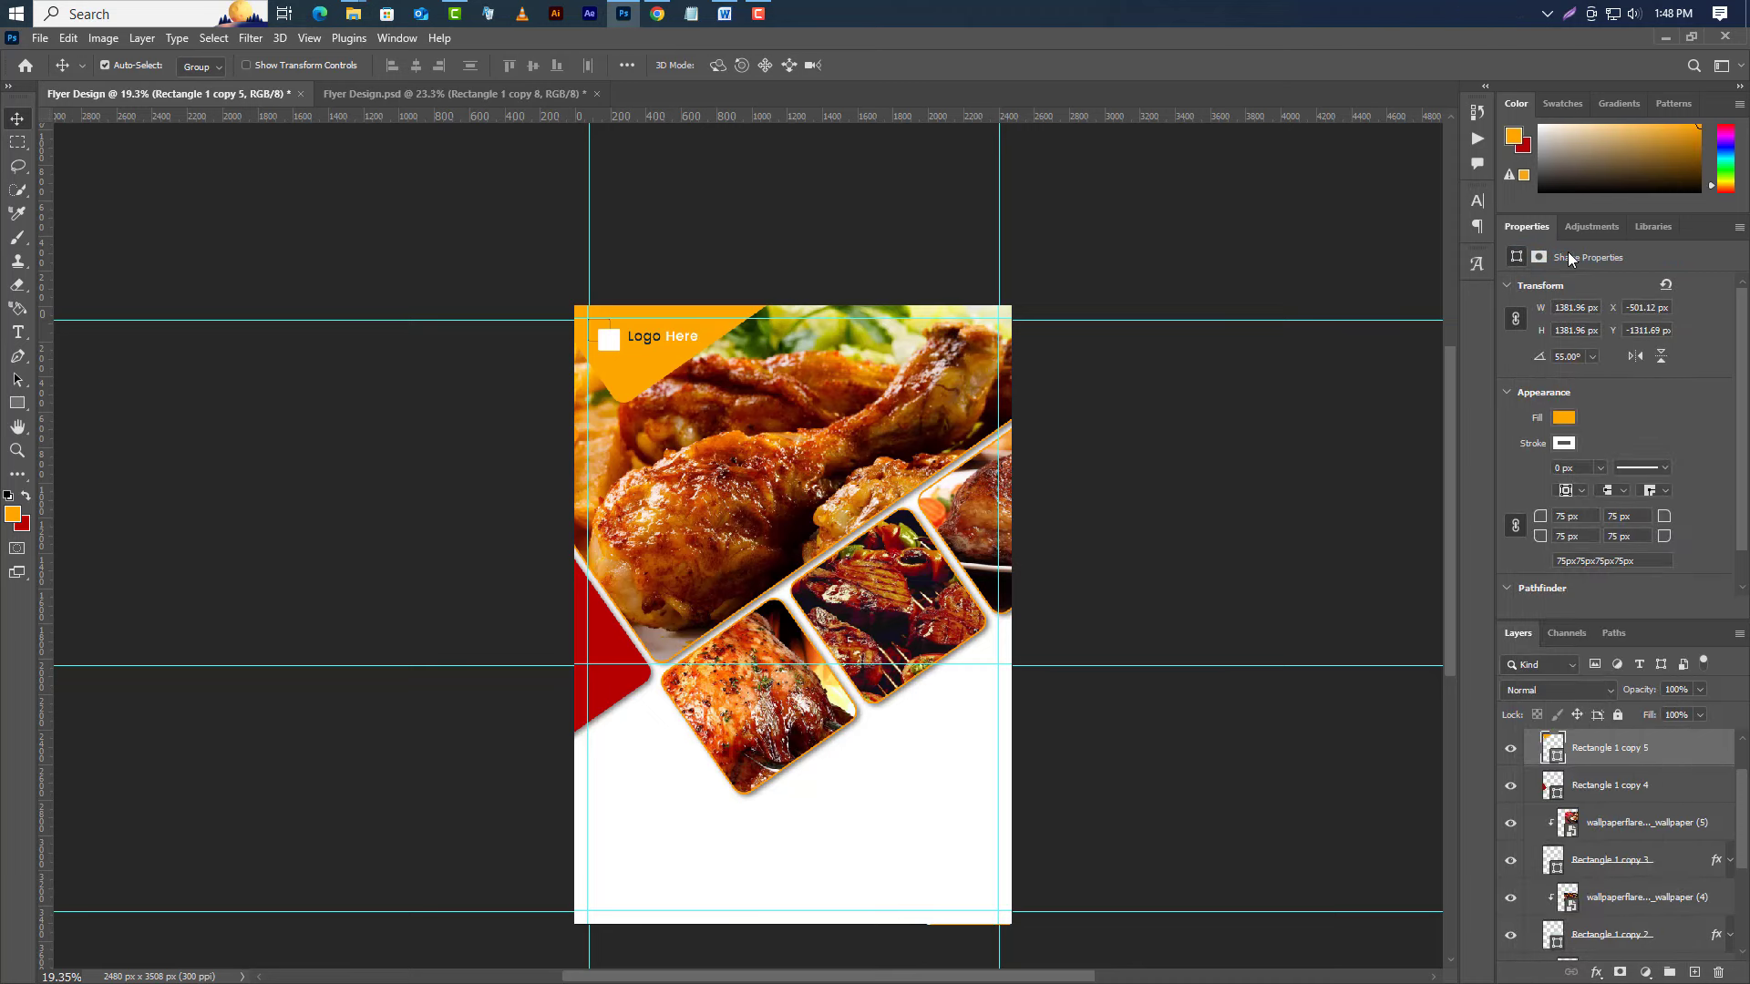
left_click(1143, 807)
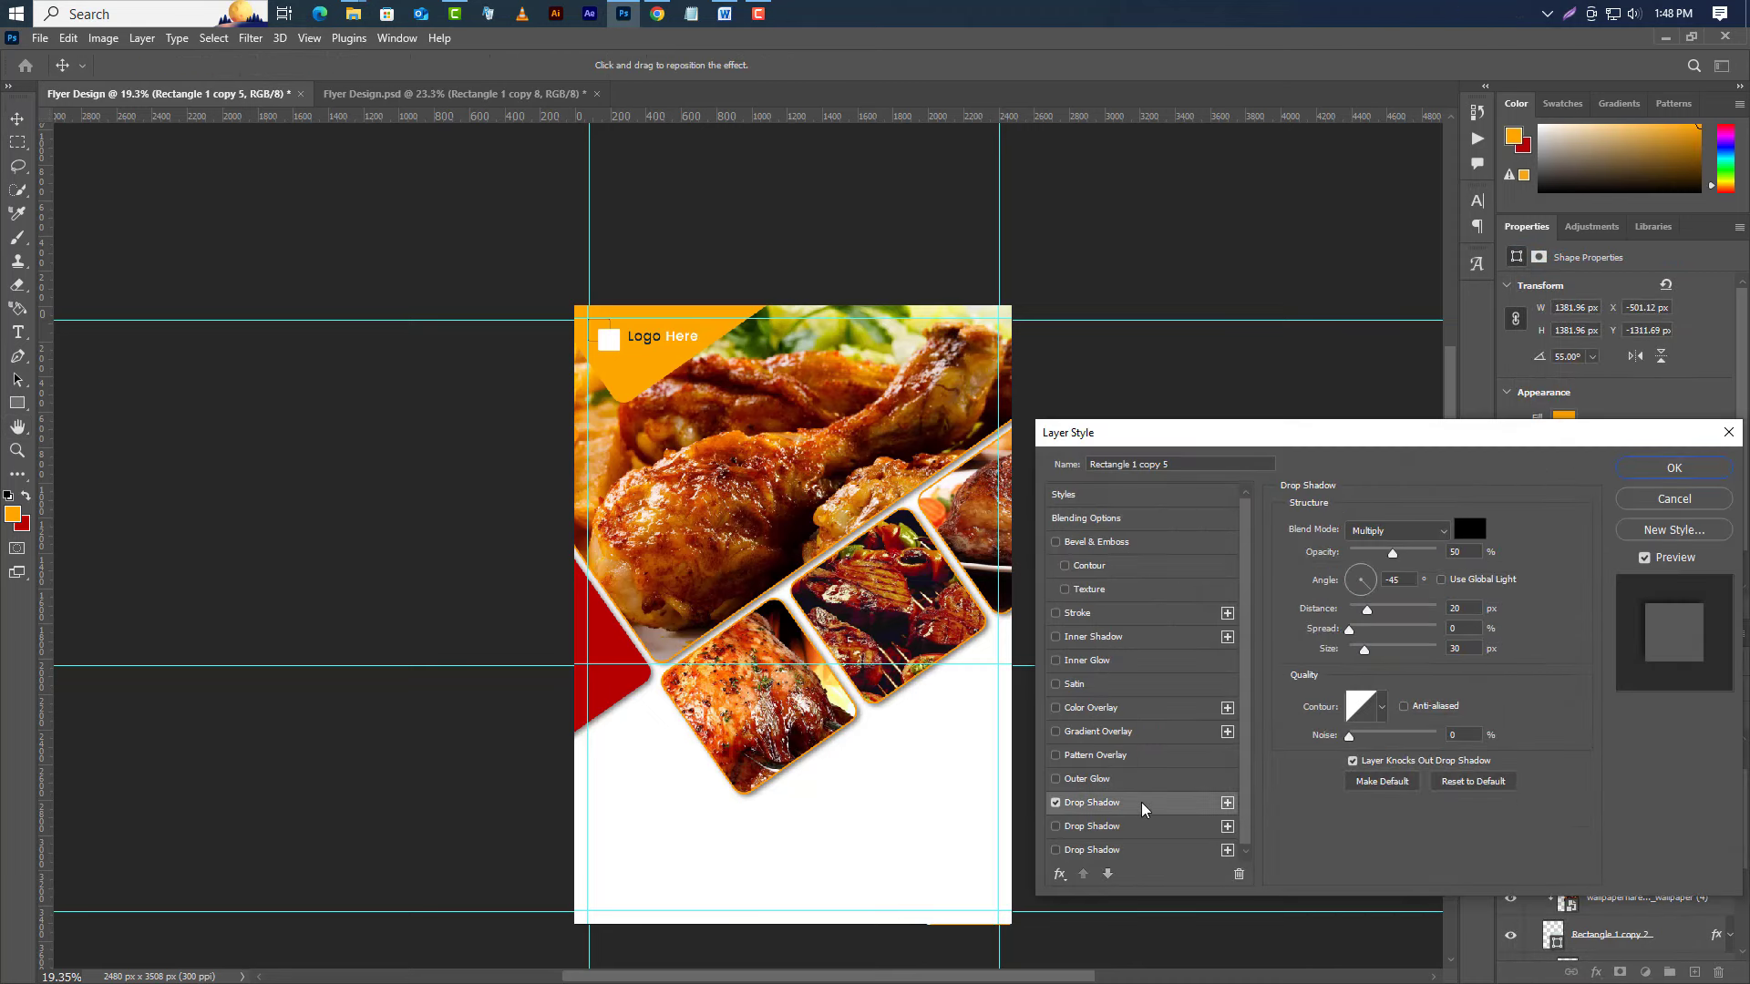
left_click_drag(1409, 578, 1346, 581)
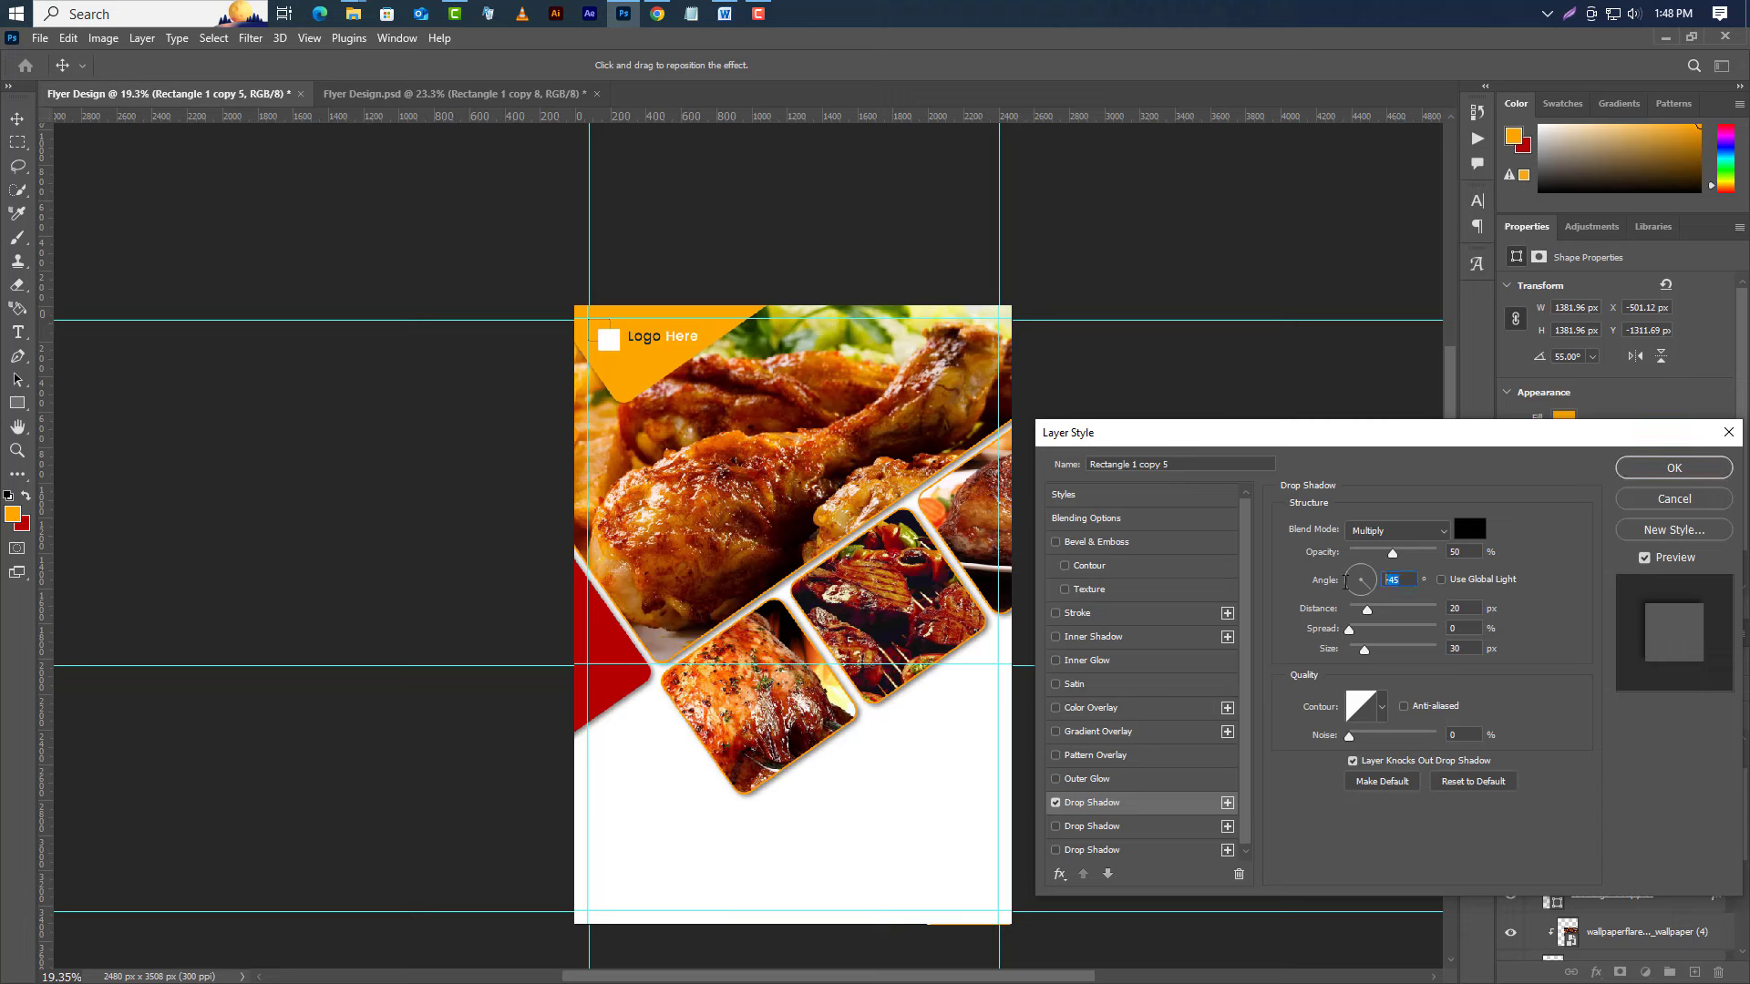
type("145")
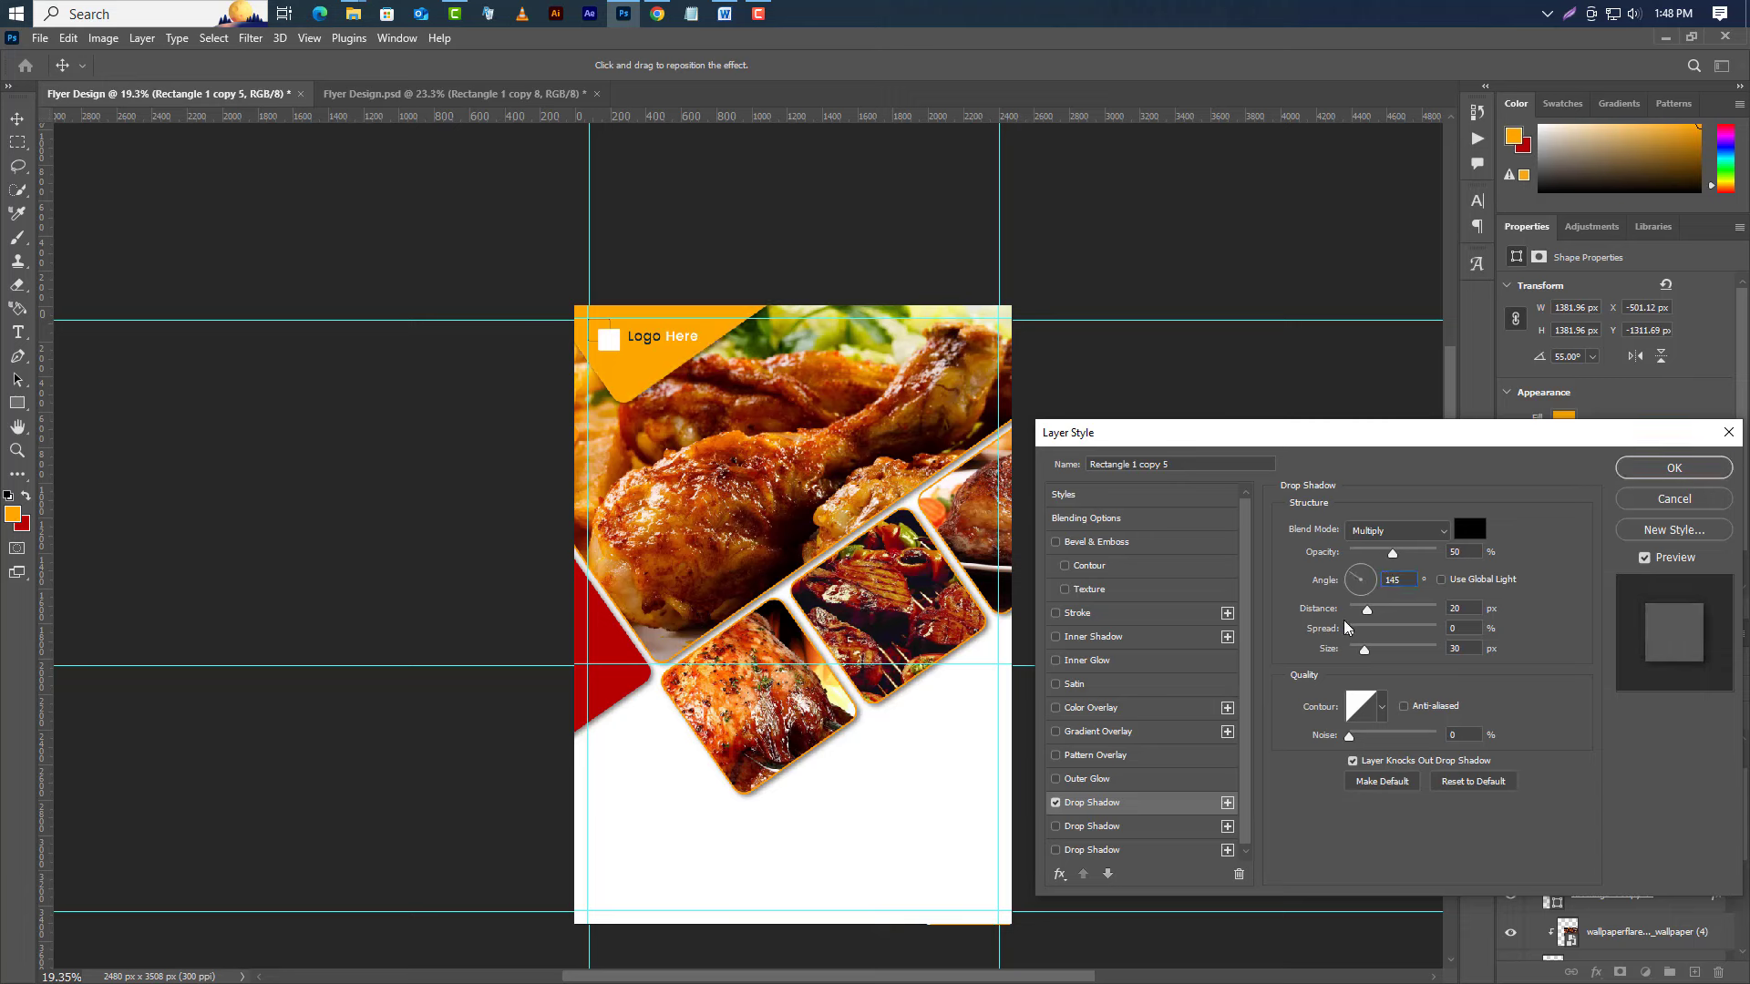
Add a 10 px white inside stroke to the corner shape and apply the styles.
left_click(1102, 614)
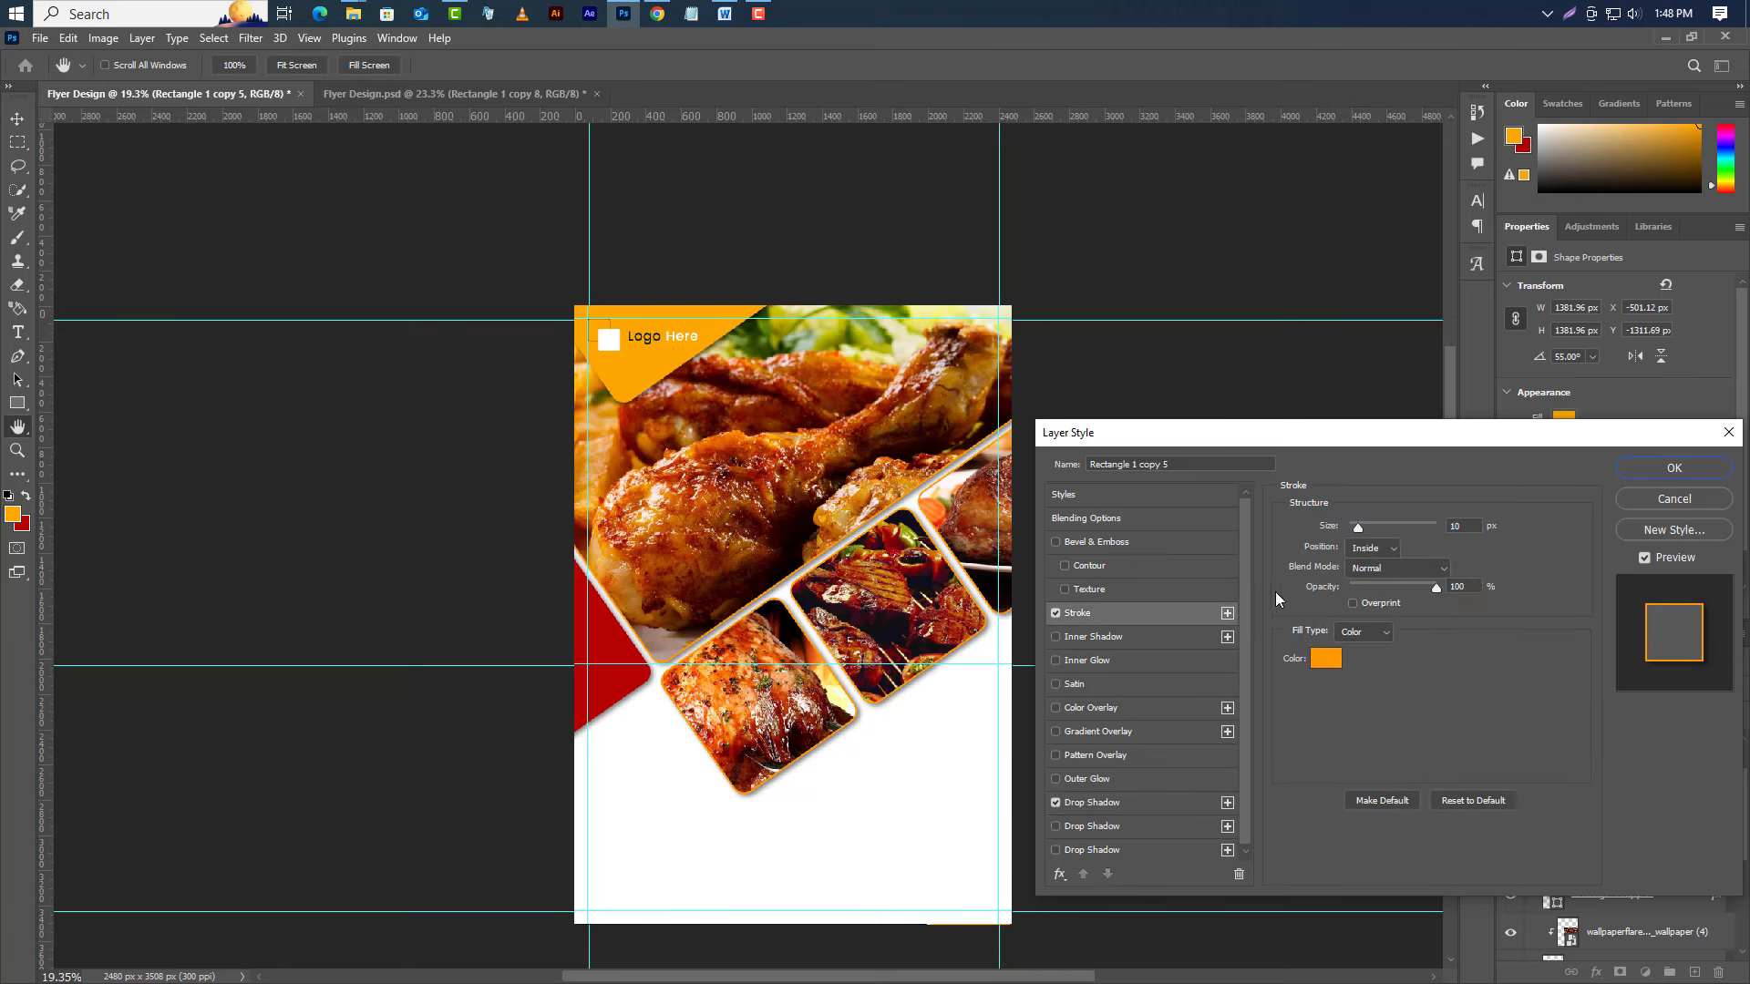
left_click(1388, 549)
left_click(1380, 581)
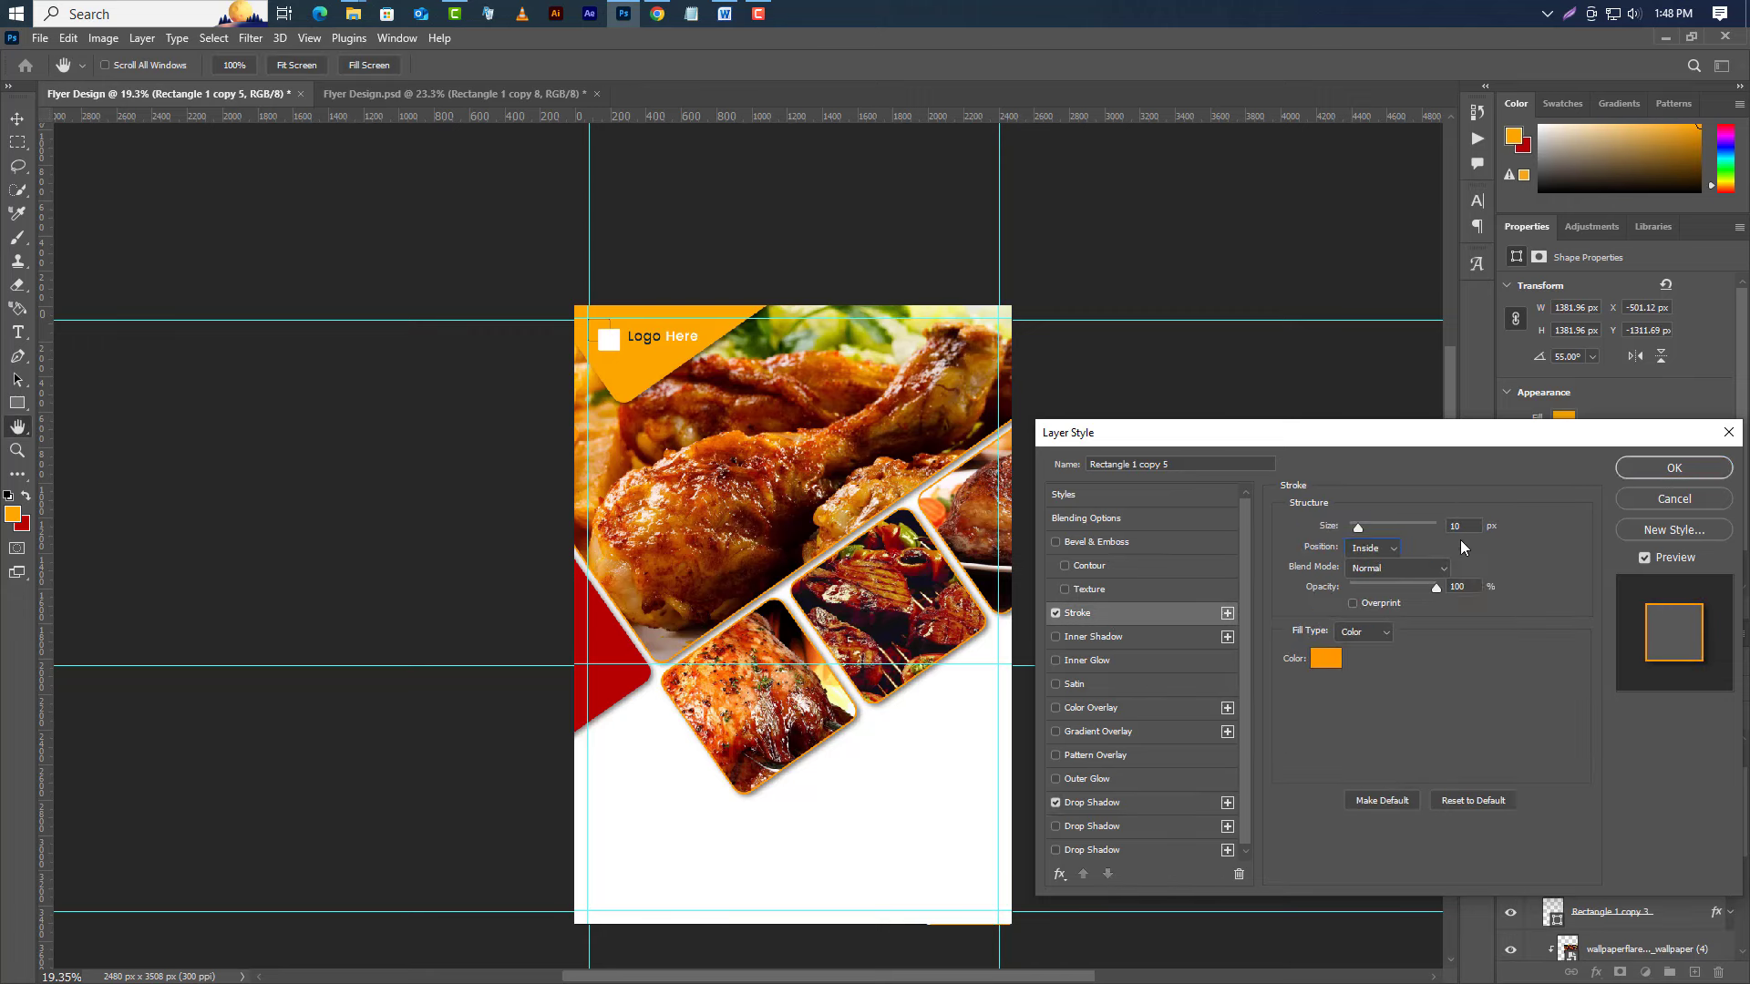
left_click(1321, 659)
left_click_drag(1319, 657, 1262, 622)
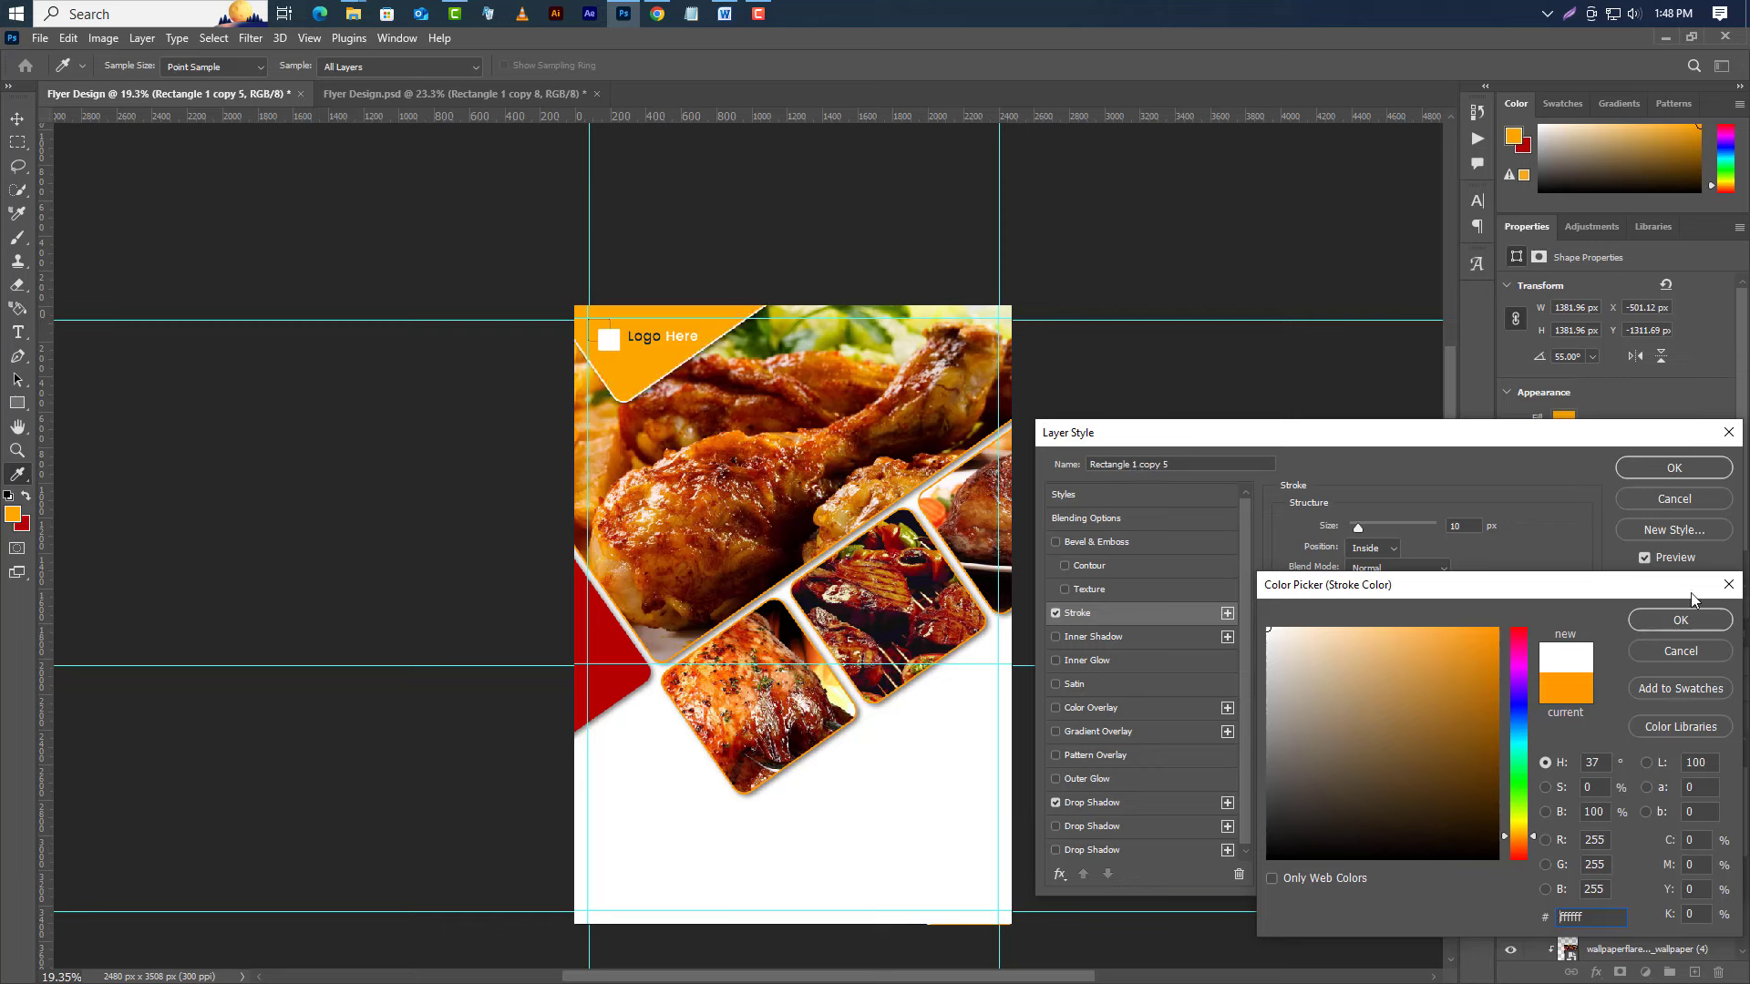
left_click(1679, 619)
left_click(1681, 470)
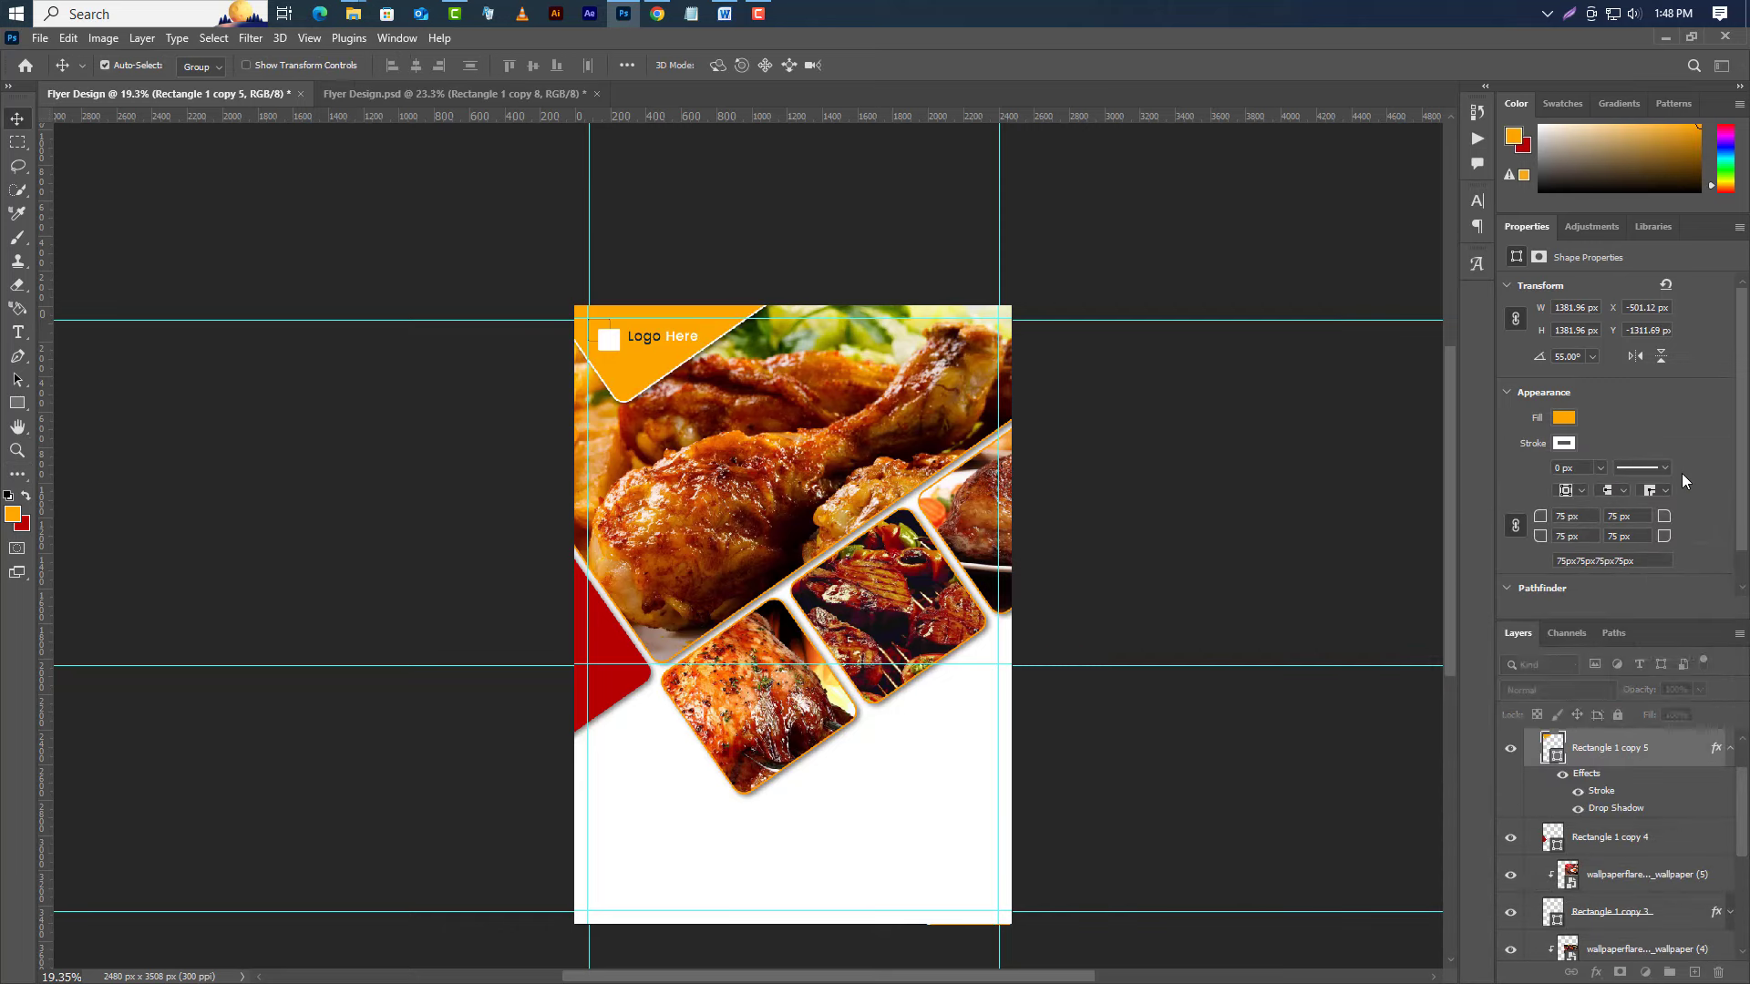
Duplicate the corner shape as Rectangle 1 copy 6 and move both copies and Logo Design above Group 1.
right_click(1660, 760)
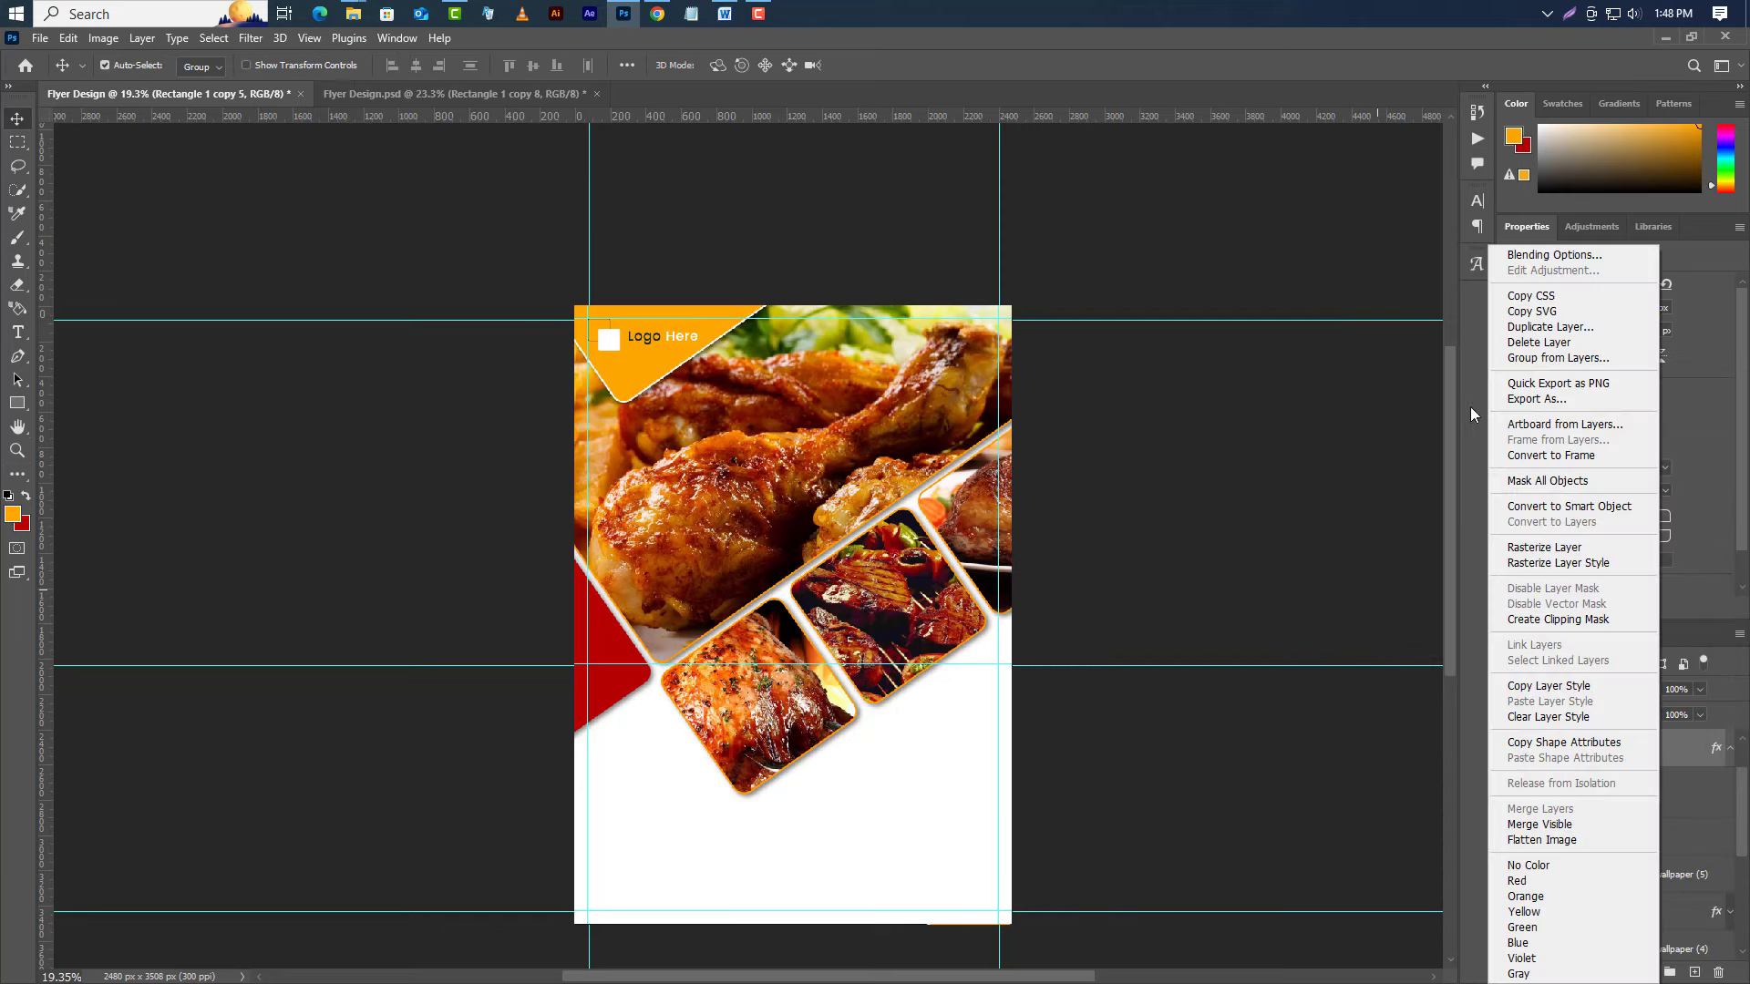
left_click(1524, 326)
left_click(800, 245)
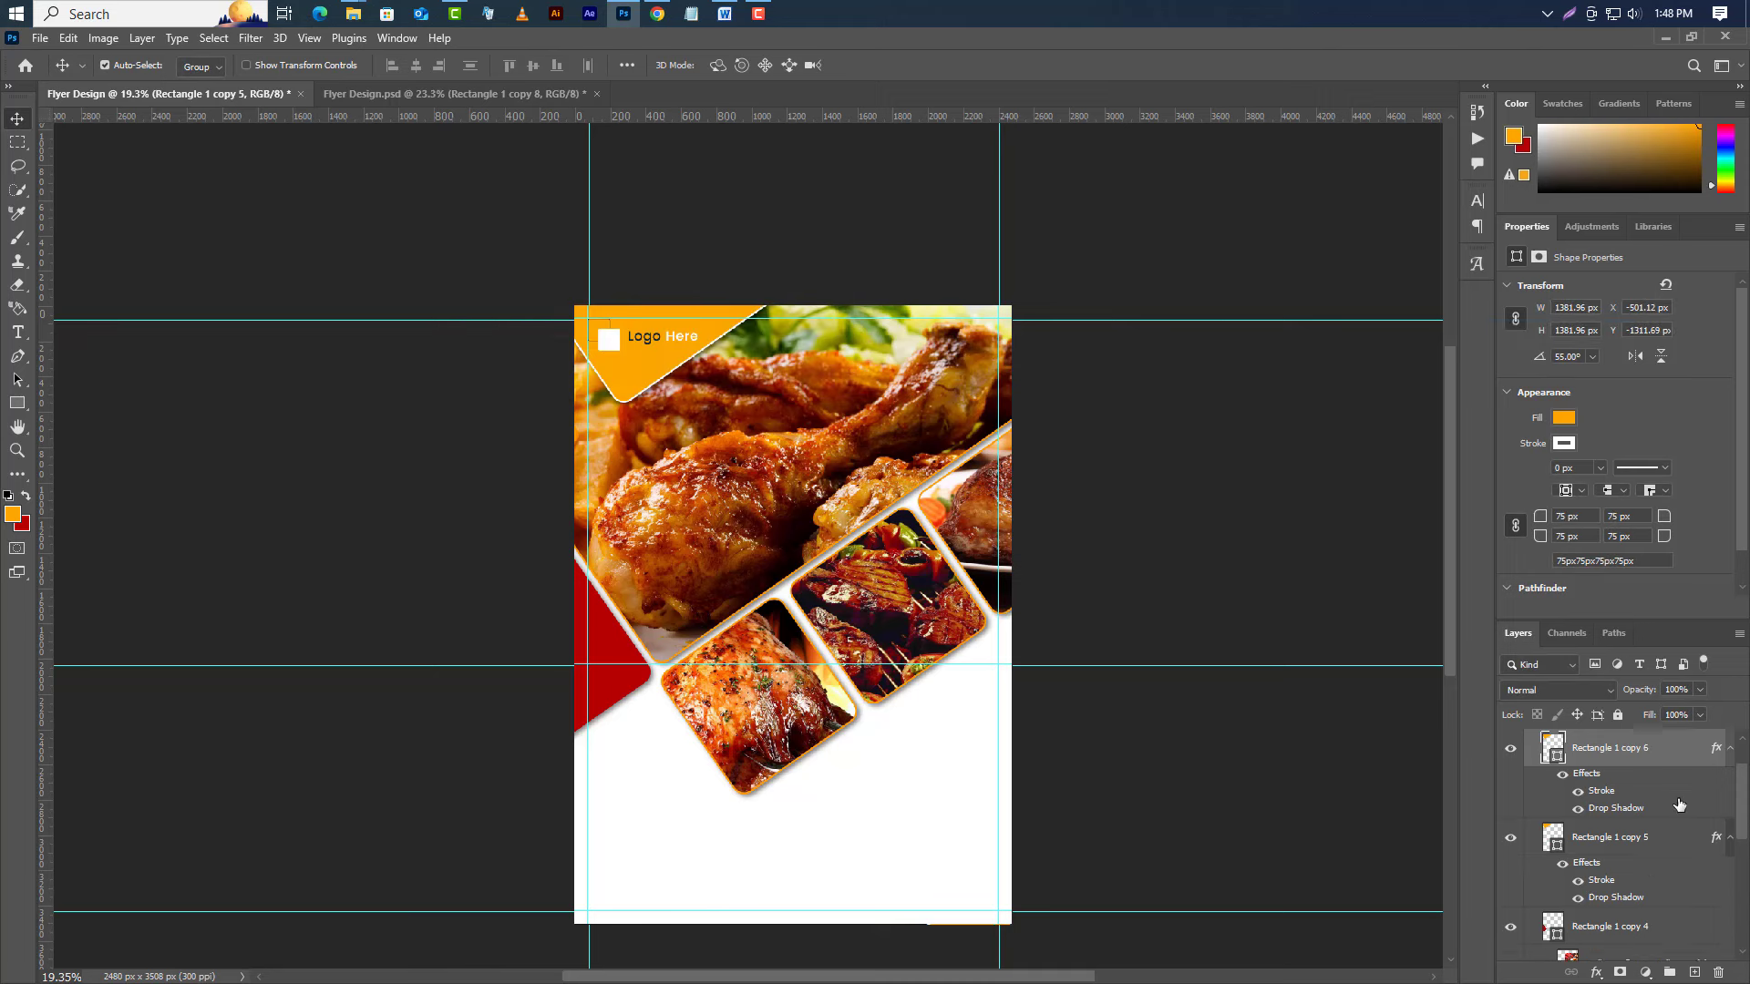
scroll(1652, 845, "up", 1)
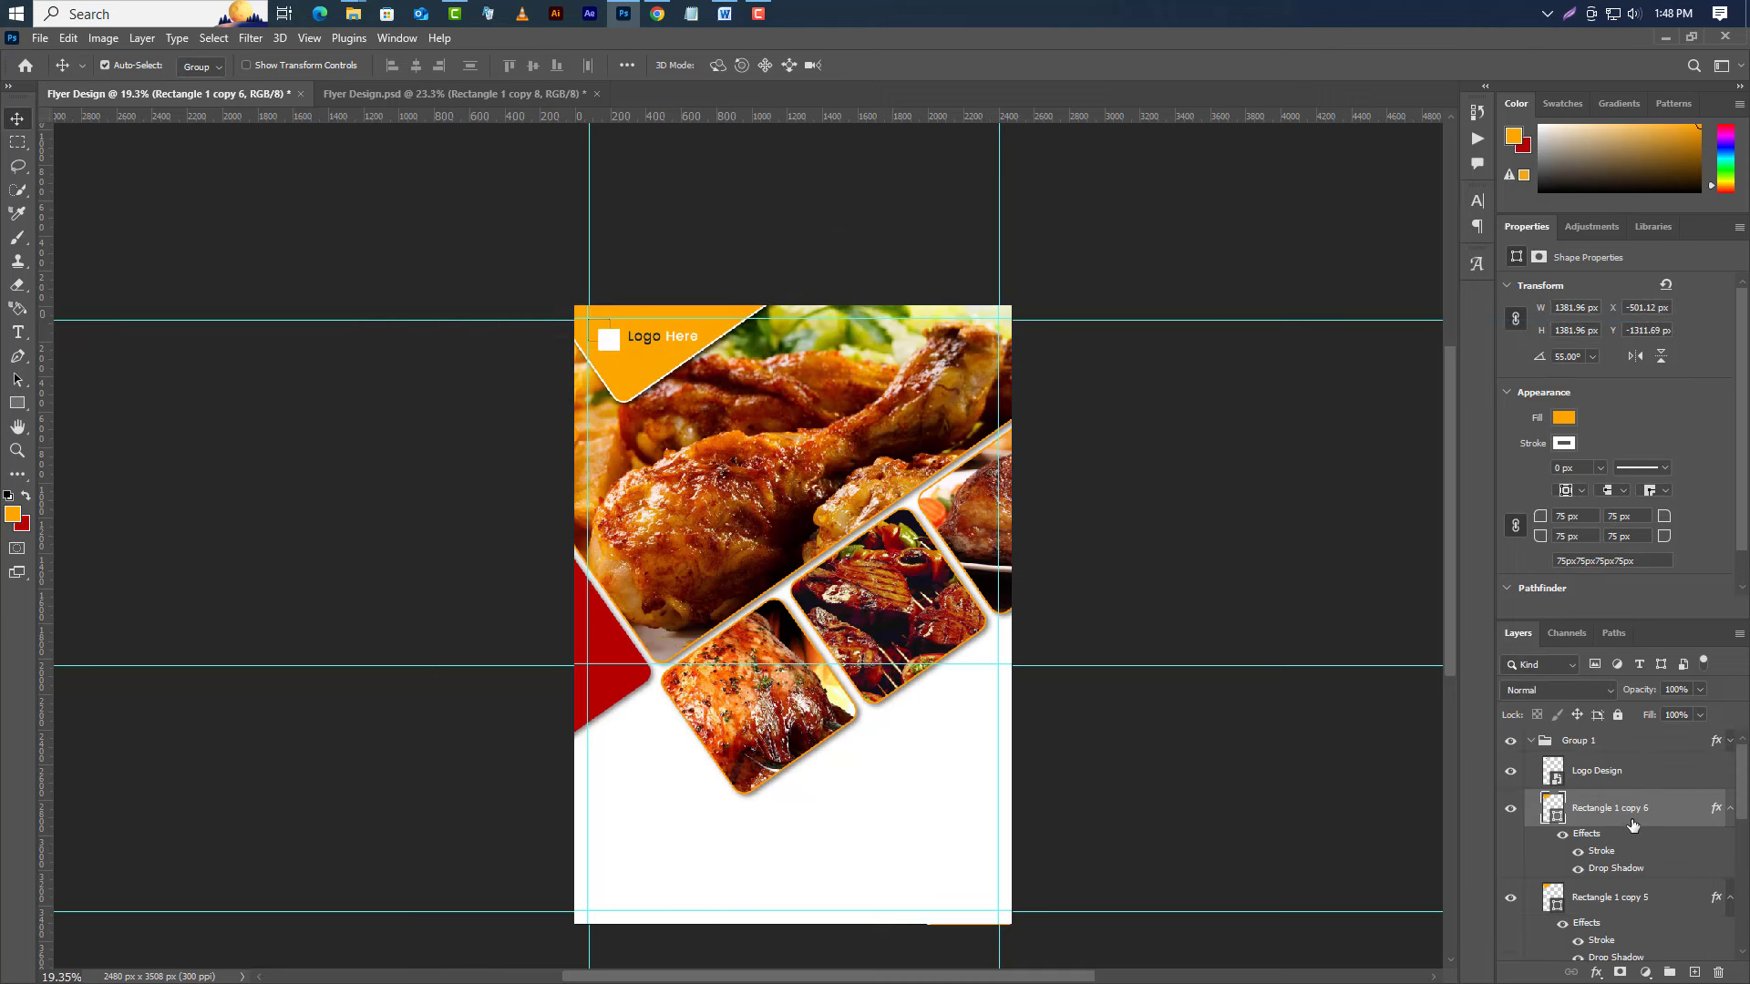
left_click(1626, 905, "ctrl")
left_click(1642, 778, "ctrl")
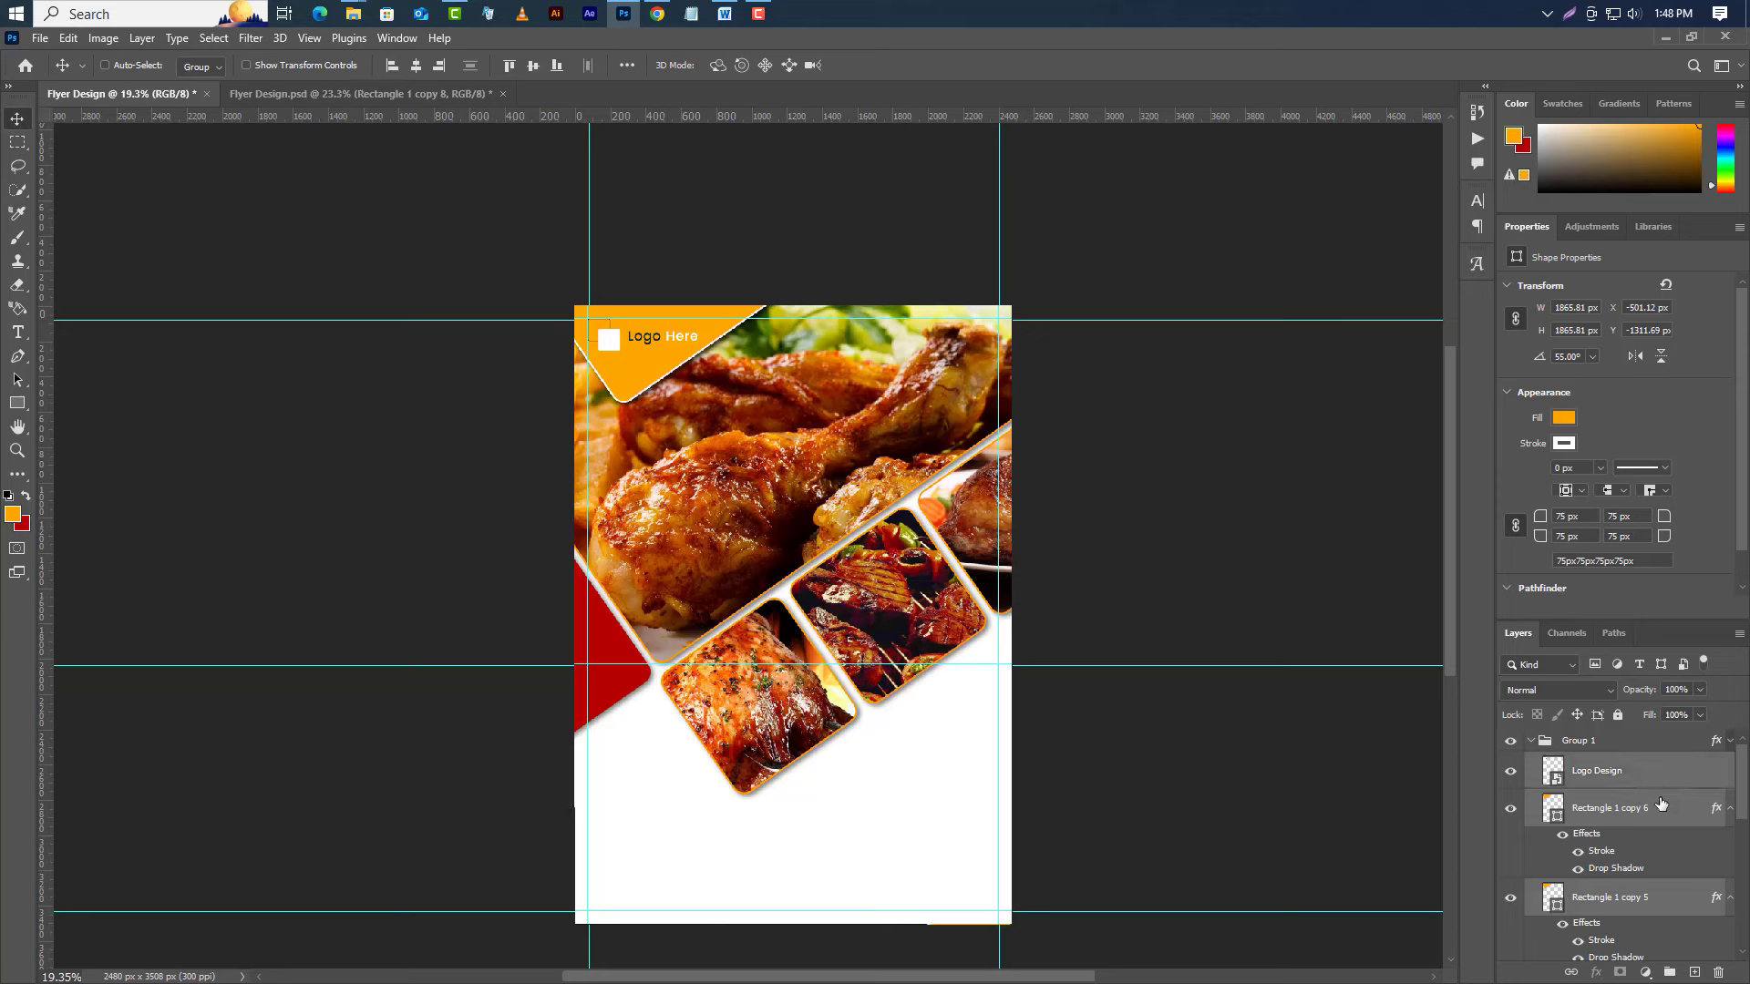
left_click_drag(1649, 771, 1646, 731)
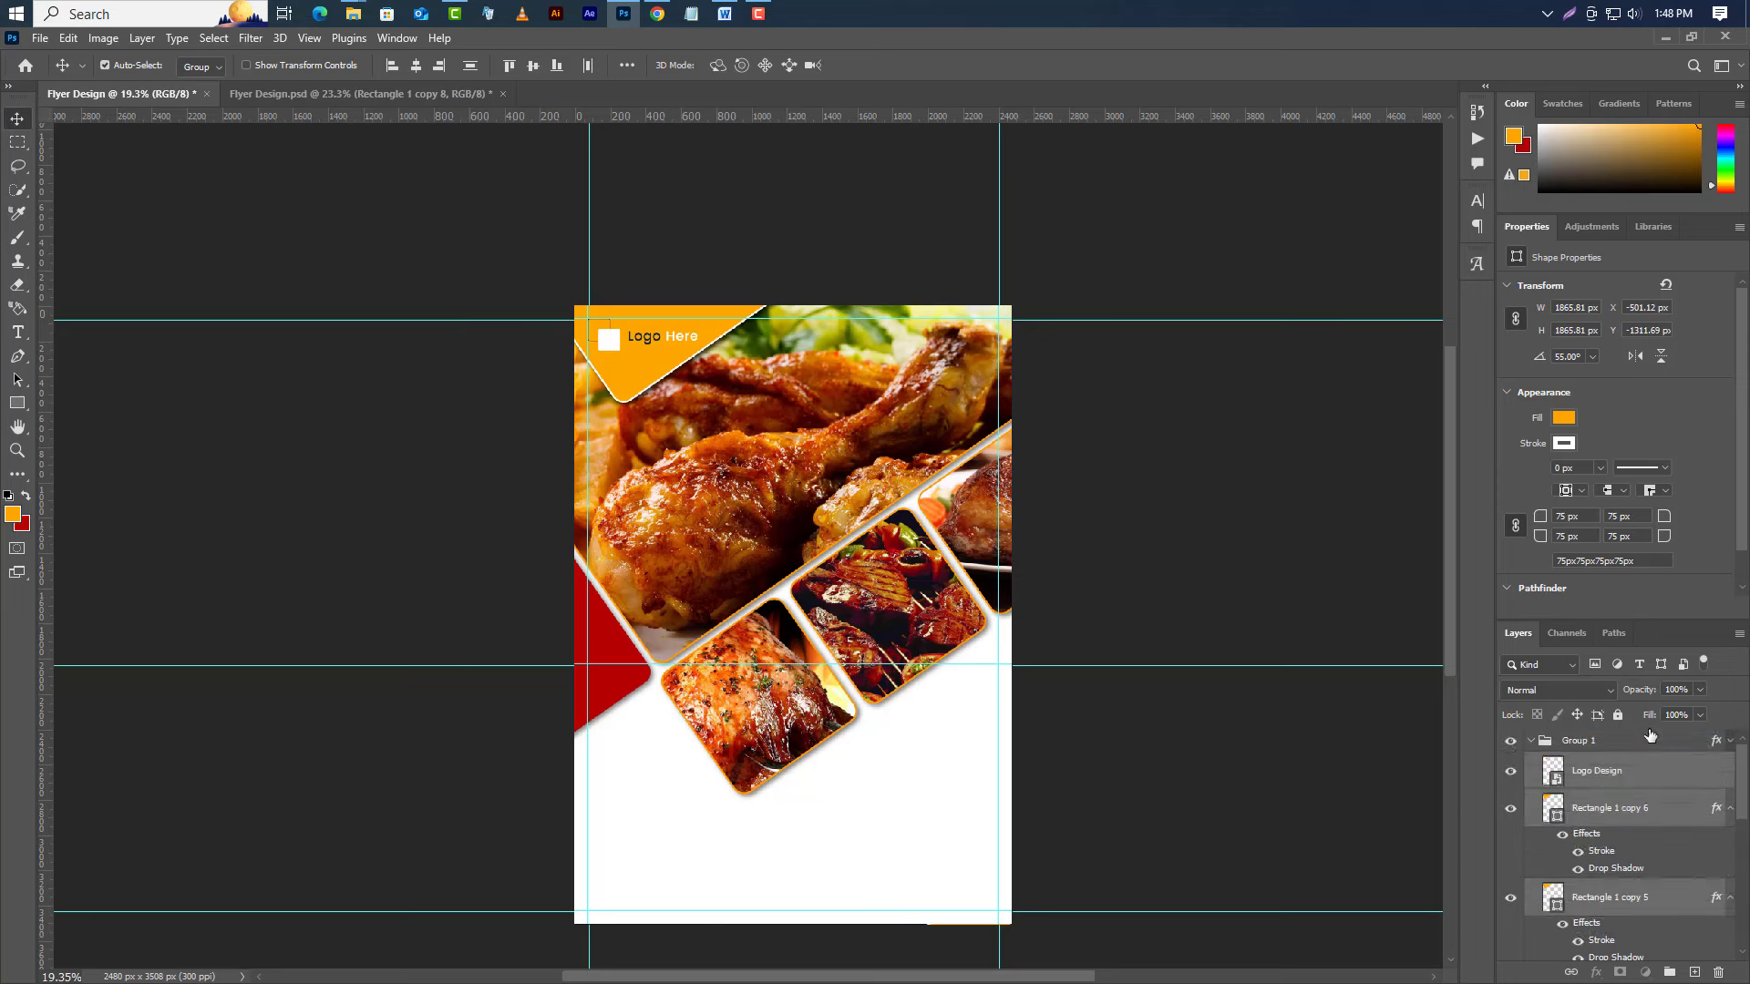
left_click(1639, 796)
Move the copy to the flyer's bottom-right corner and set its drop shadow angle to -45°.
left_click(69, 38)
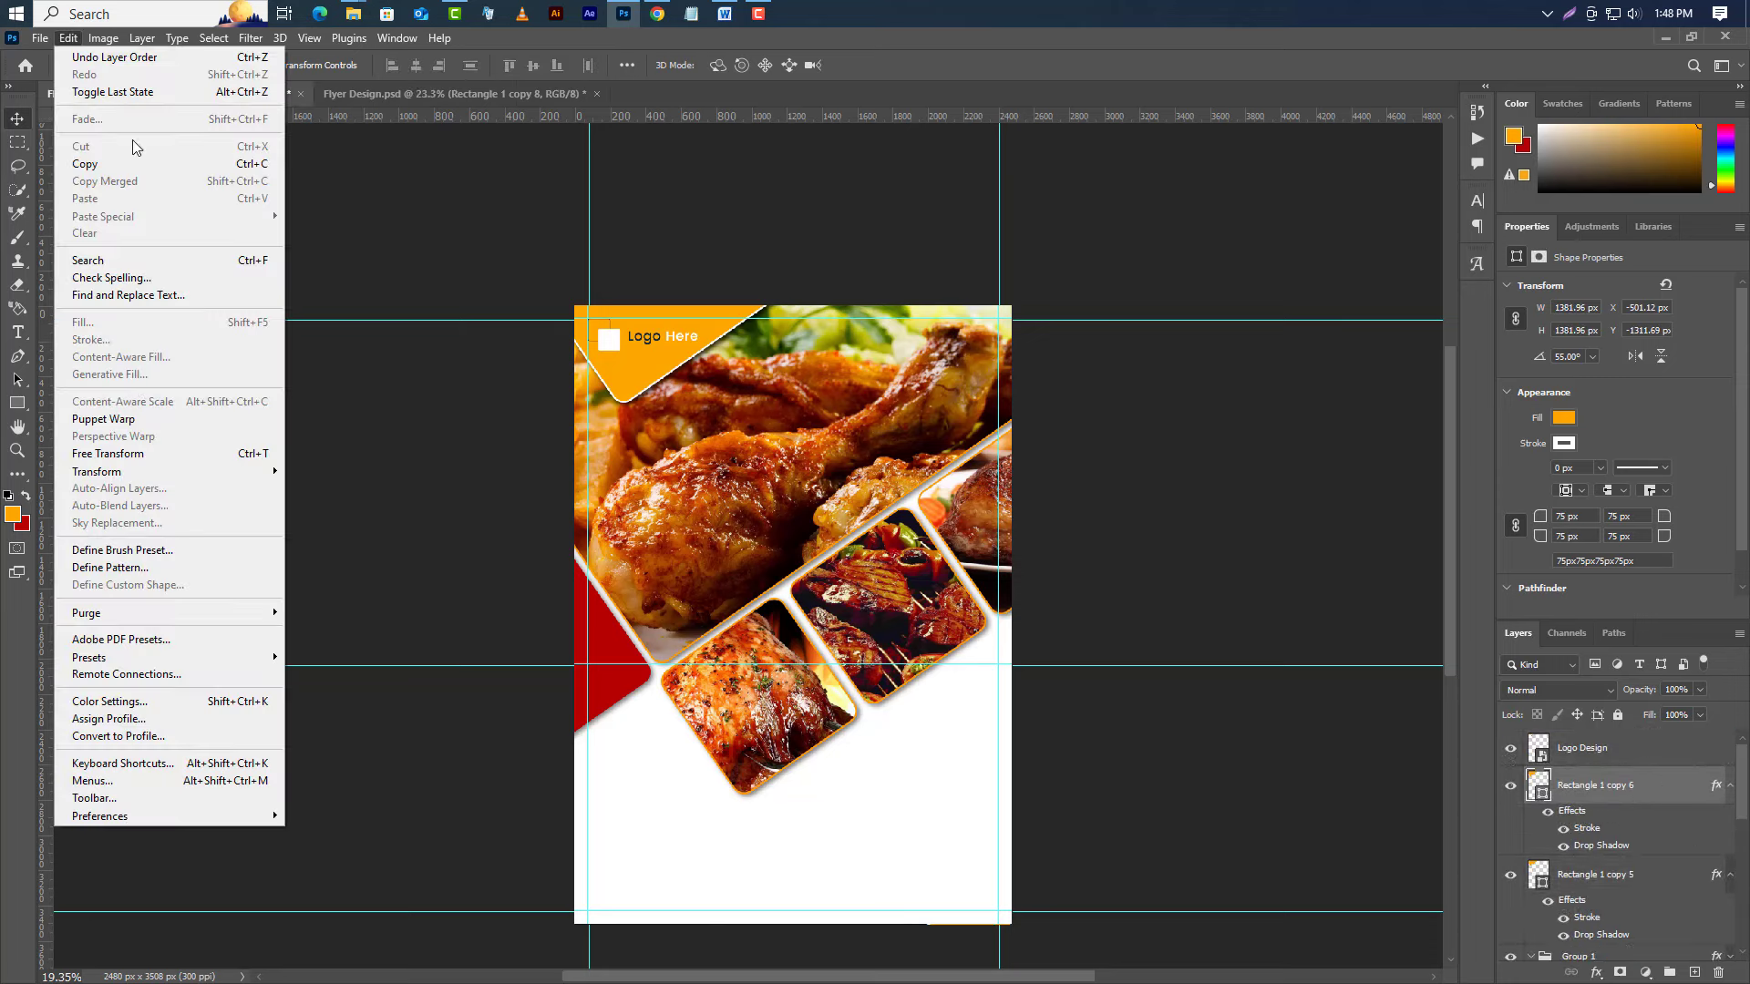
left_click(136, 461)
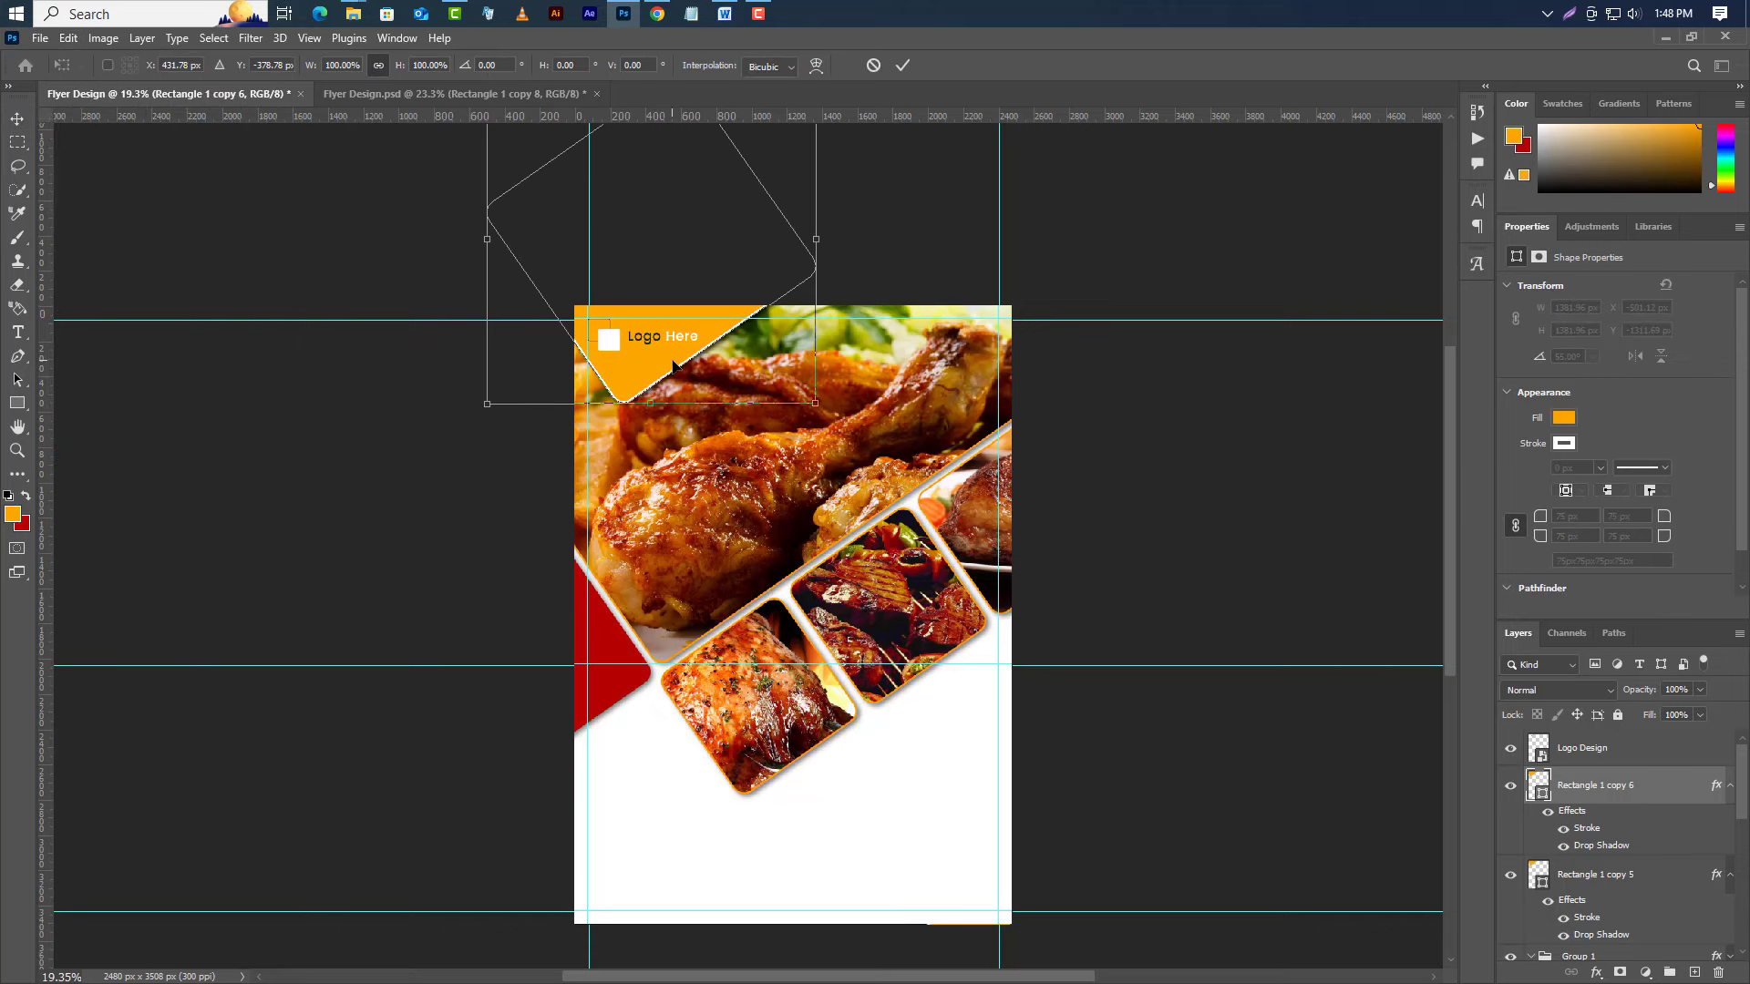
left_click_drag(673, 364, 952, 924)
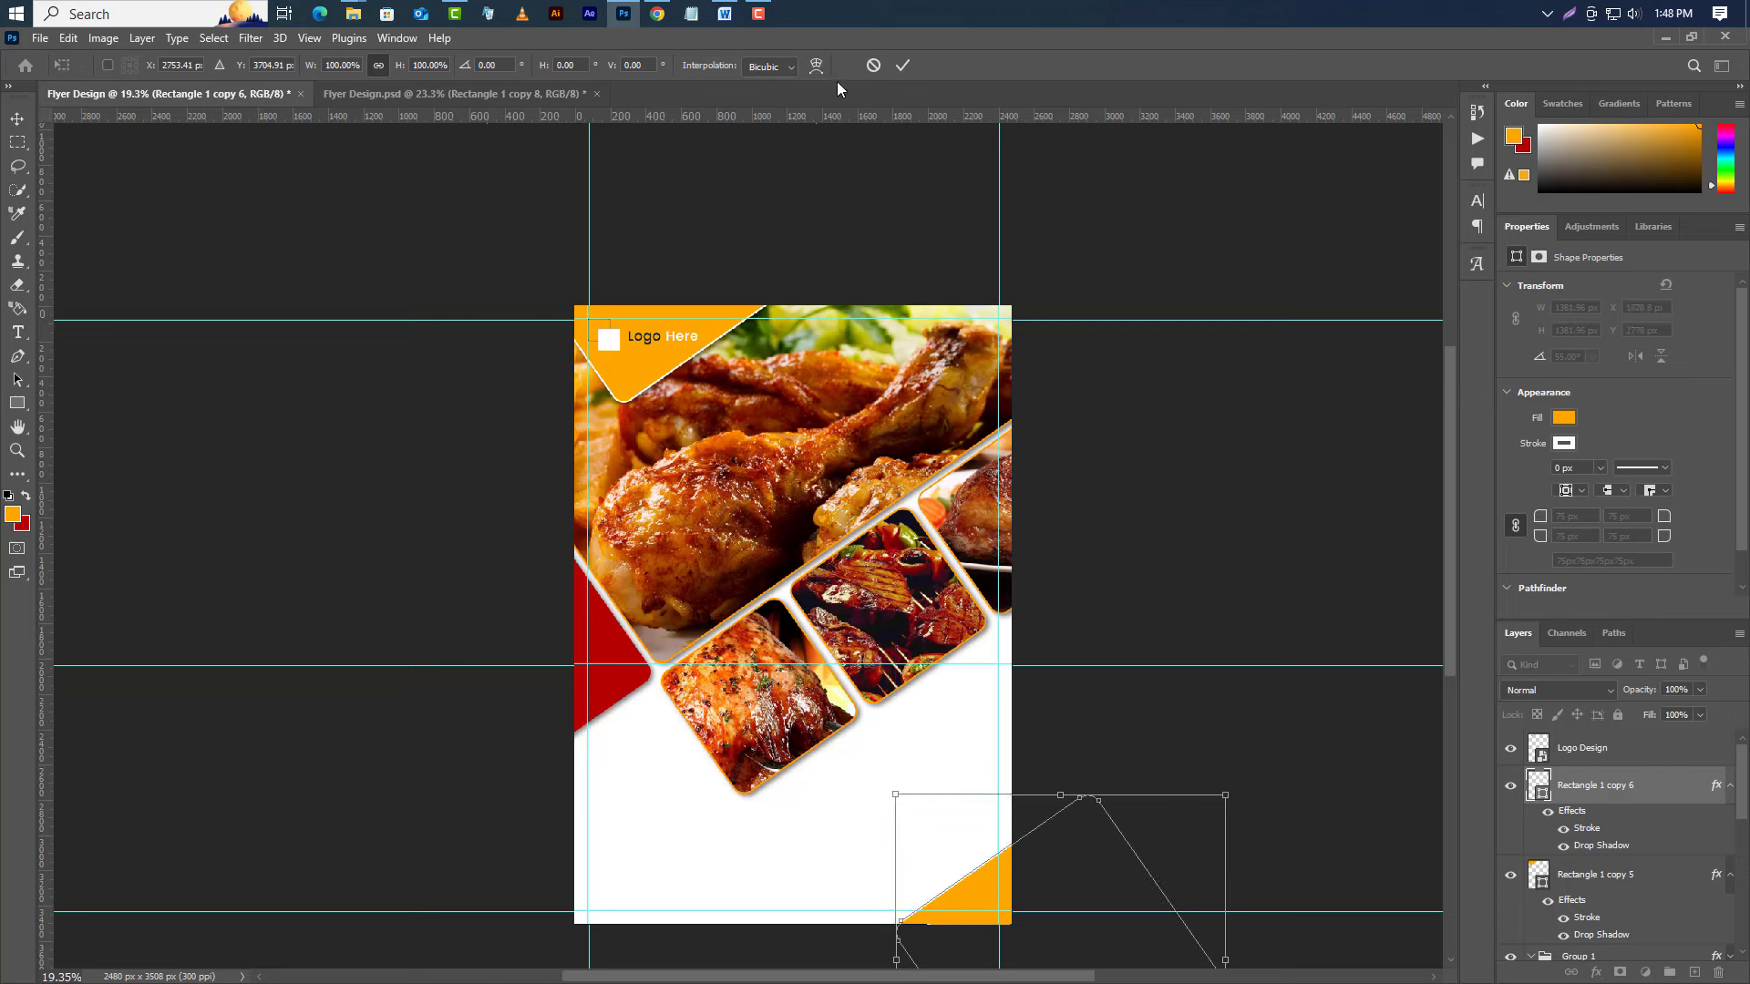
left_click(901, 66)
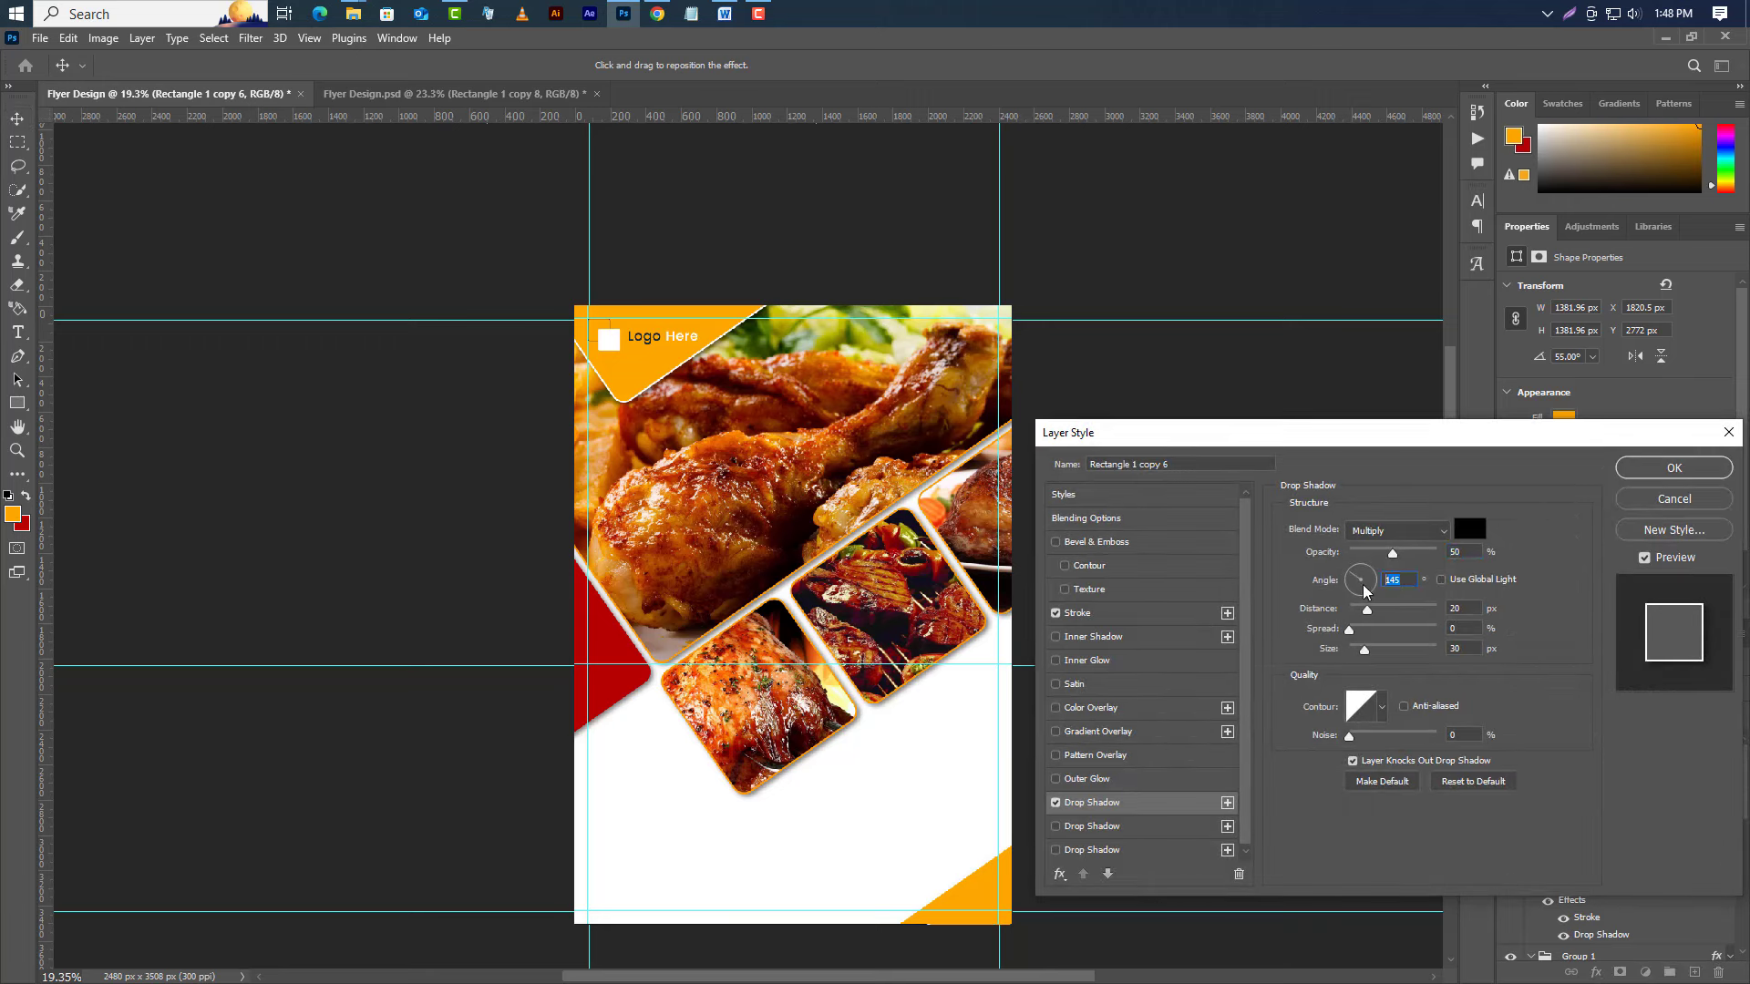
left_click(1375, 588)
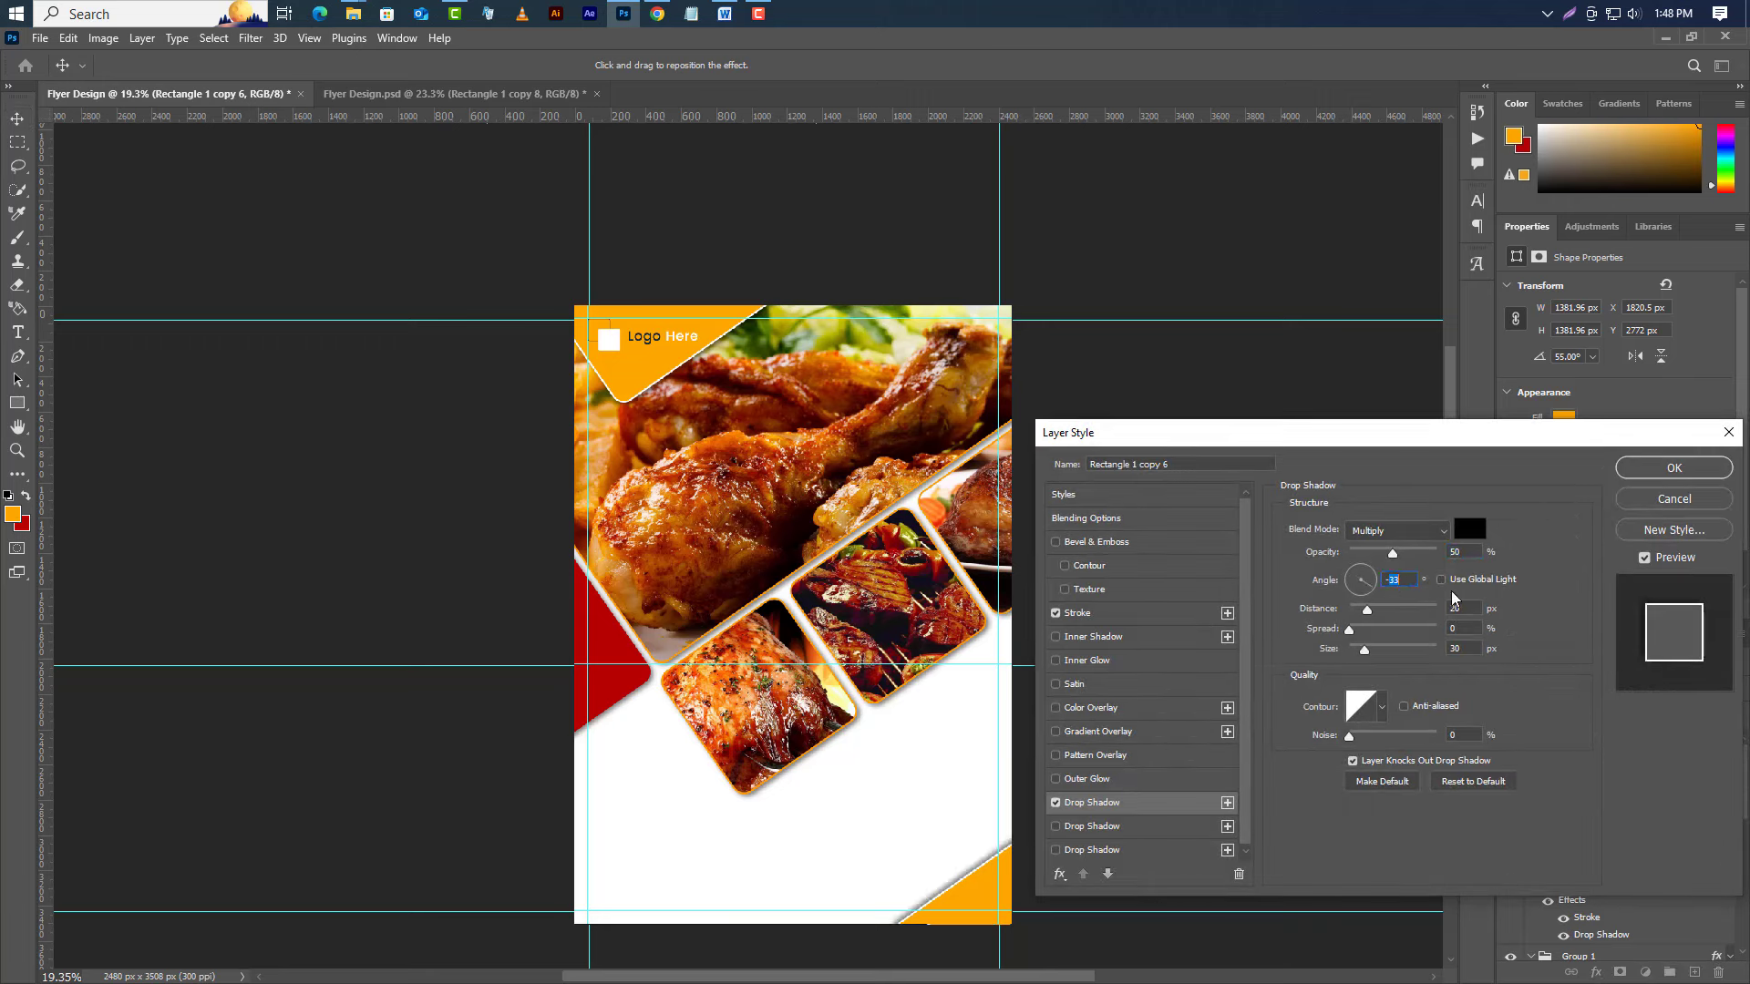
type("-45")
left_click(1687, 470)
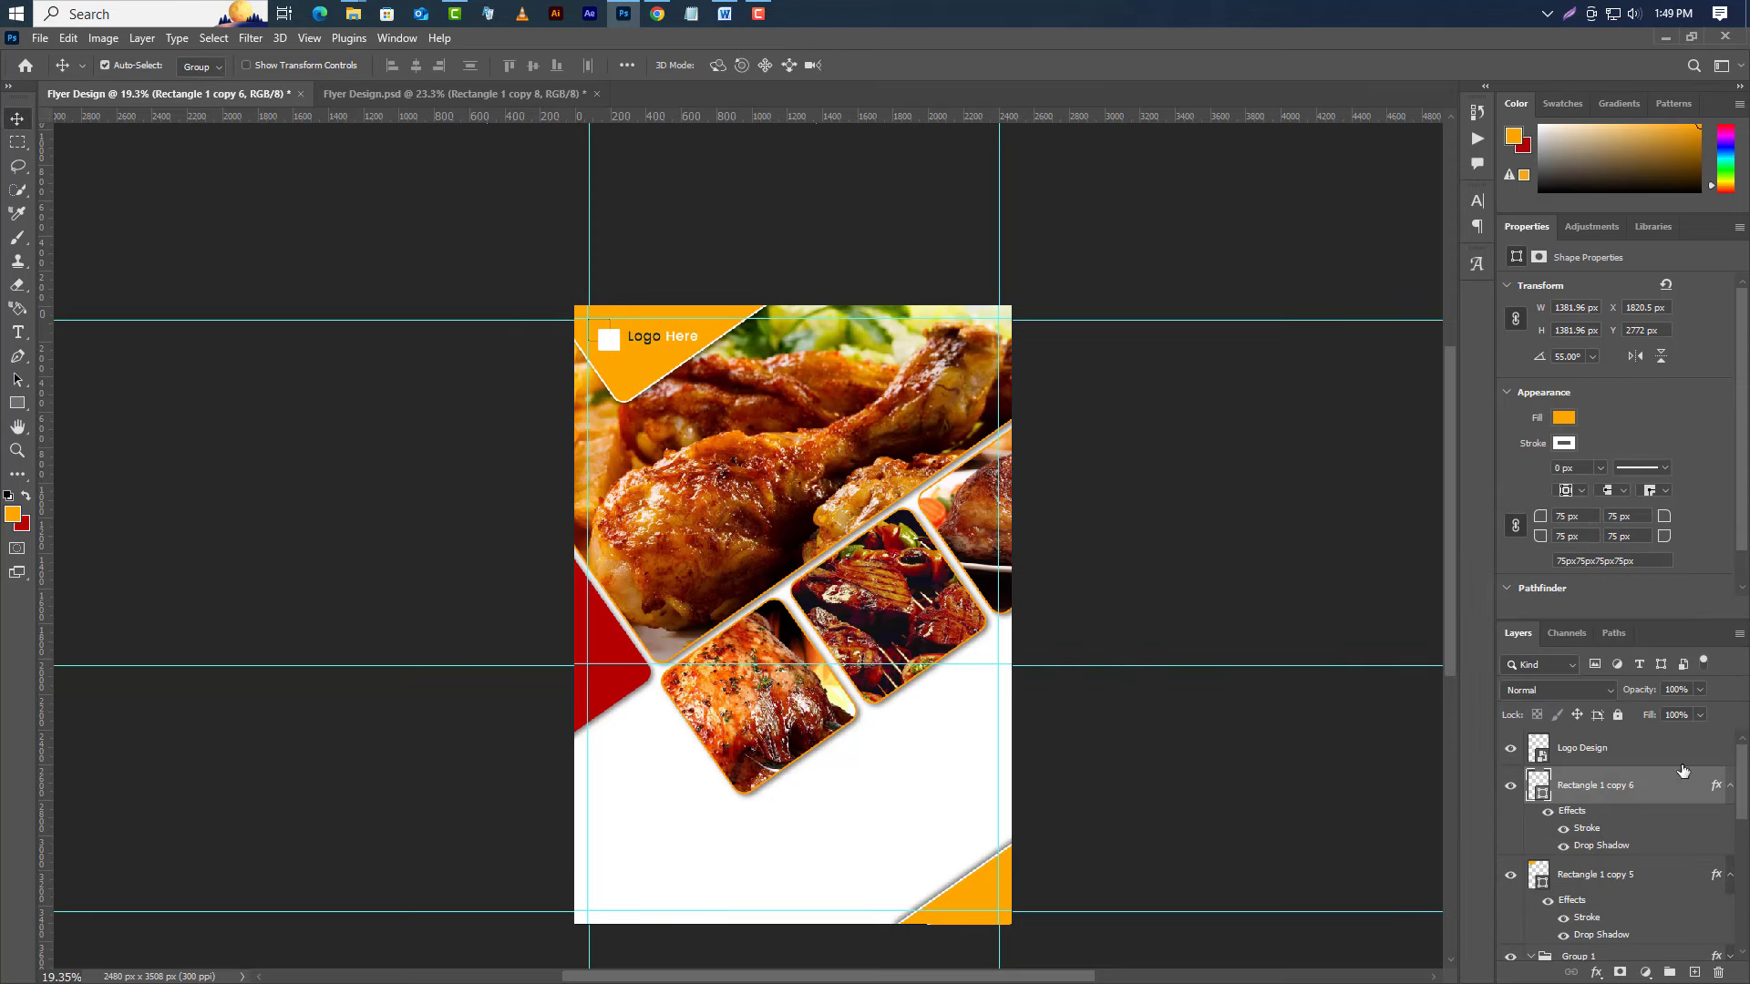
Move Rectangle 1 copy 6 above Logo Design and collapse the effects lists and Group 1.
left_click_drag(1654, 793, 1646, 729)
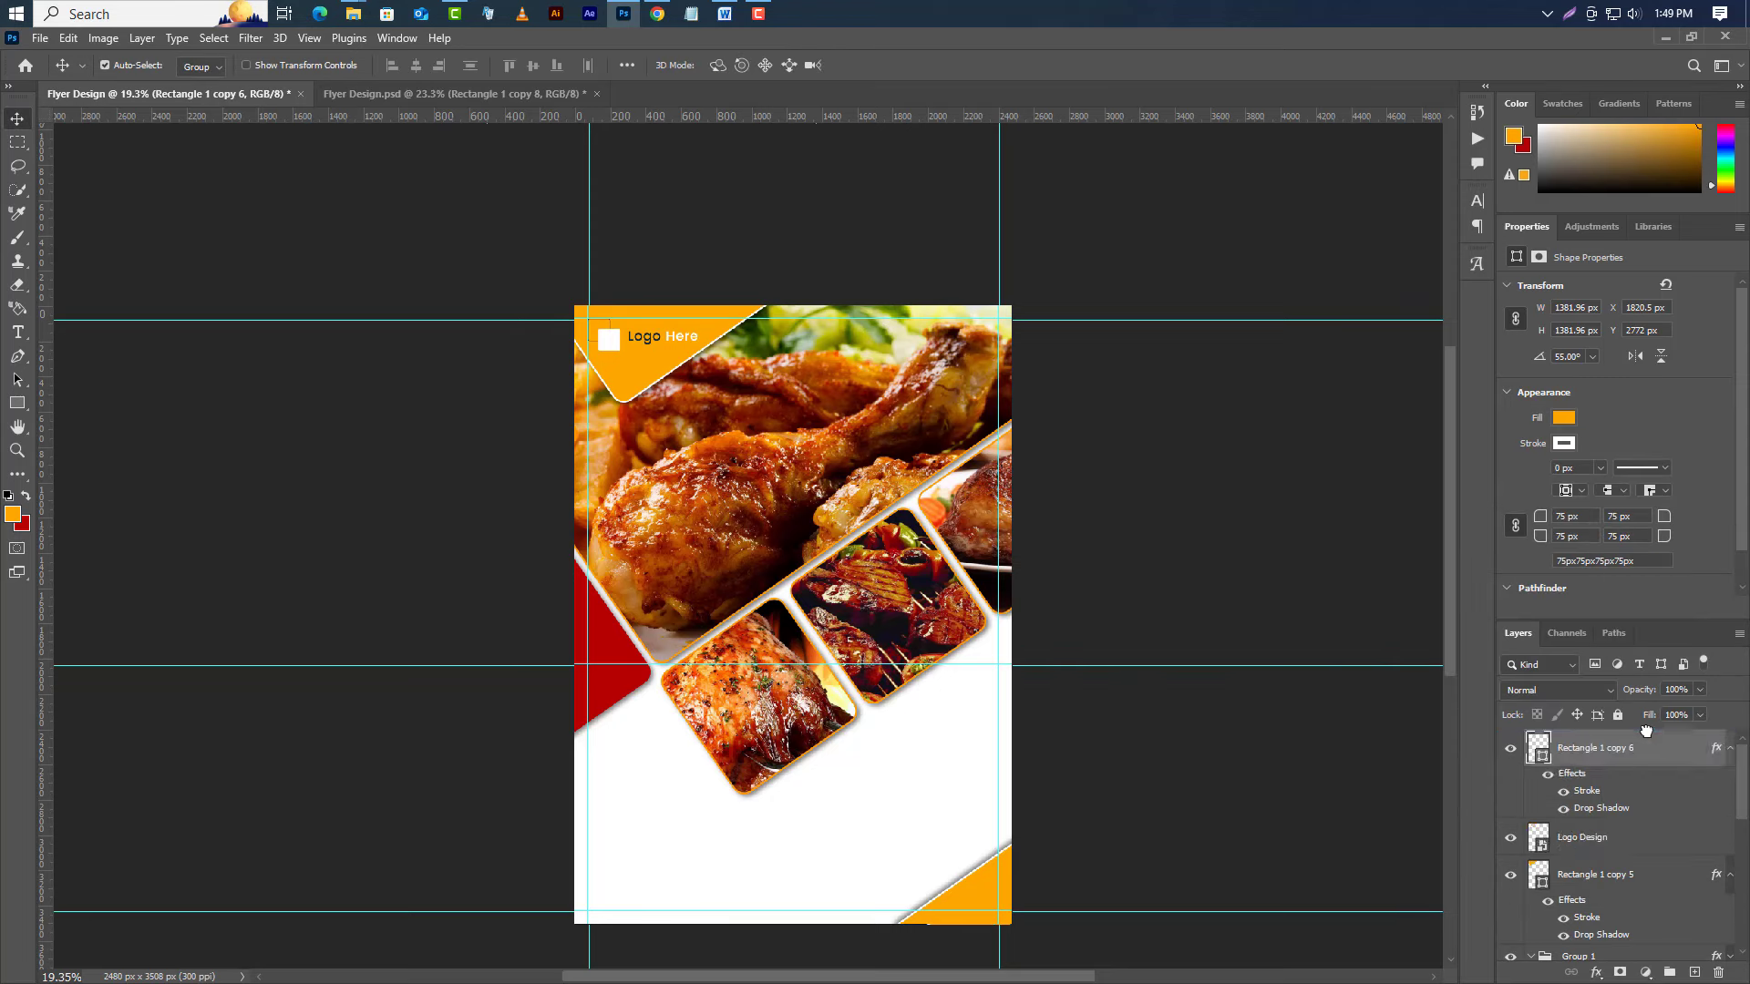
left_click(1729, 748)
left_click(1729, 822)
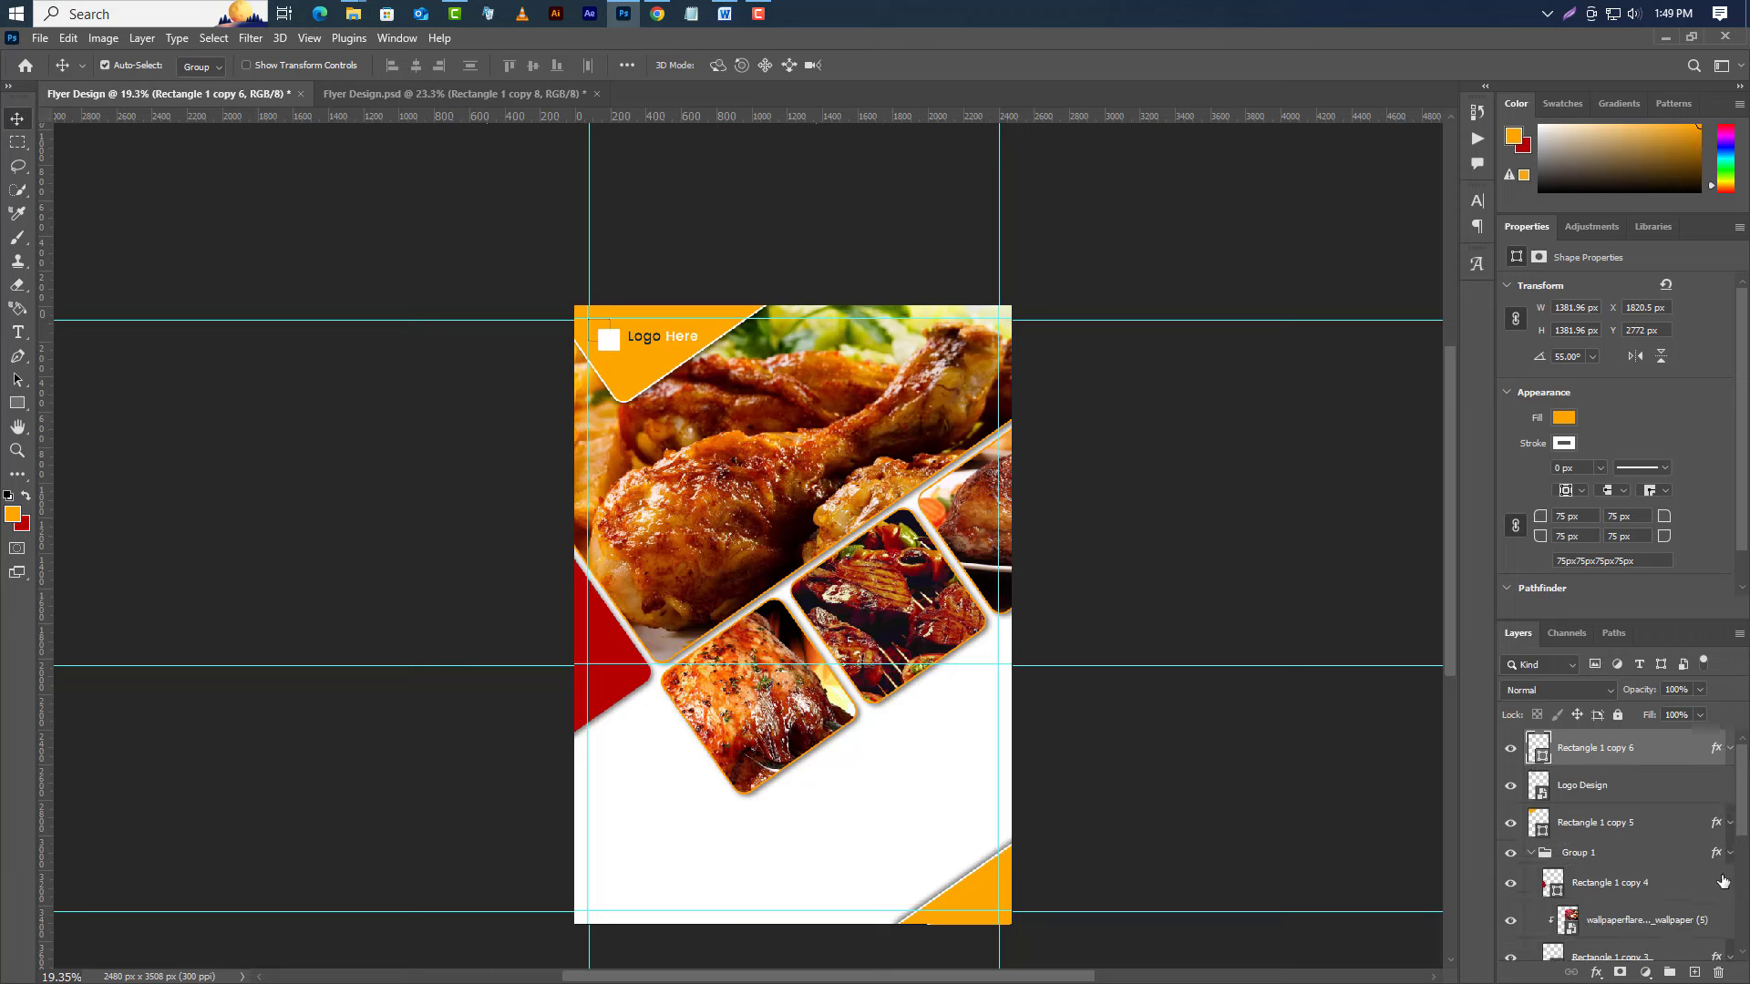
left_click(1528, 853)
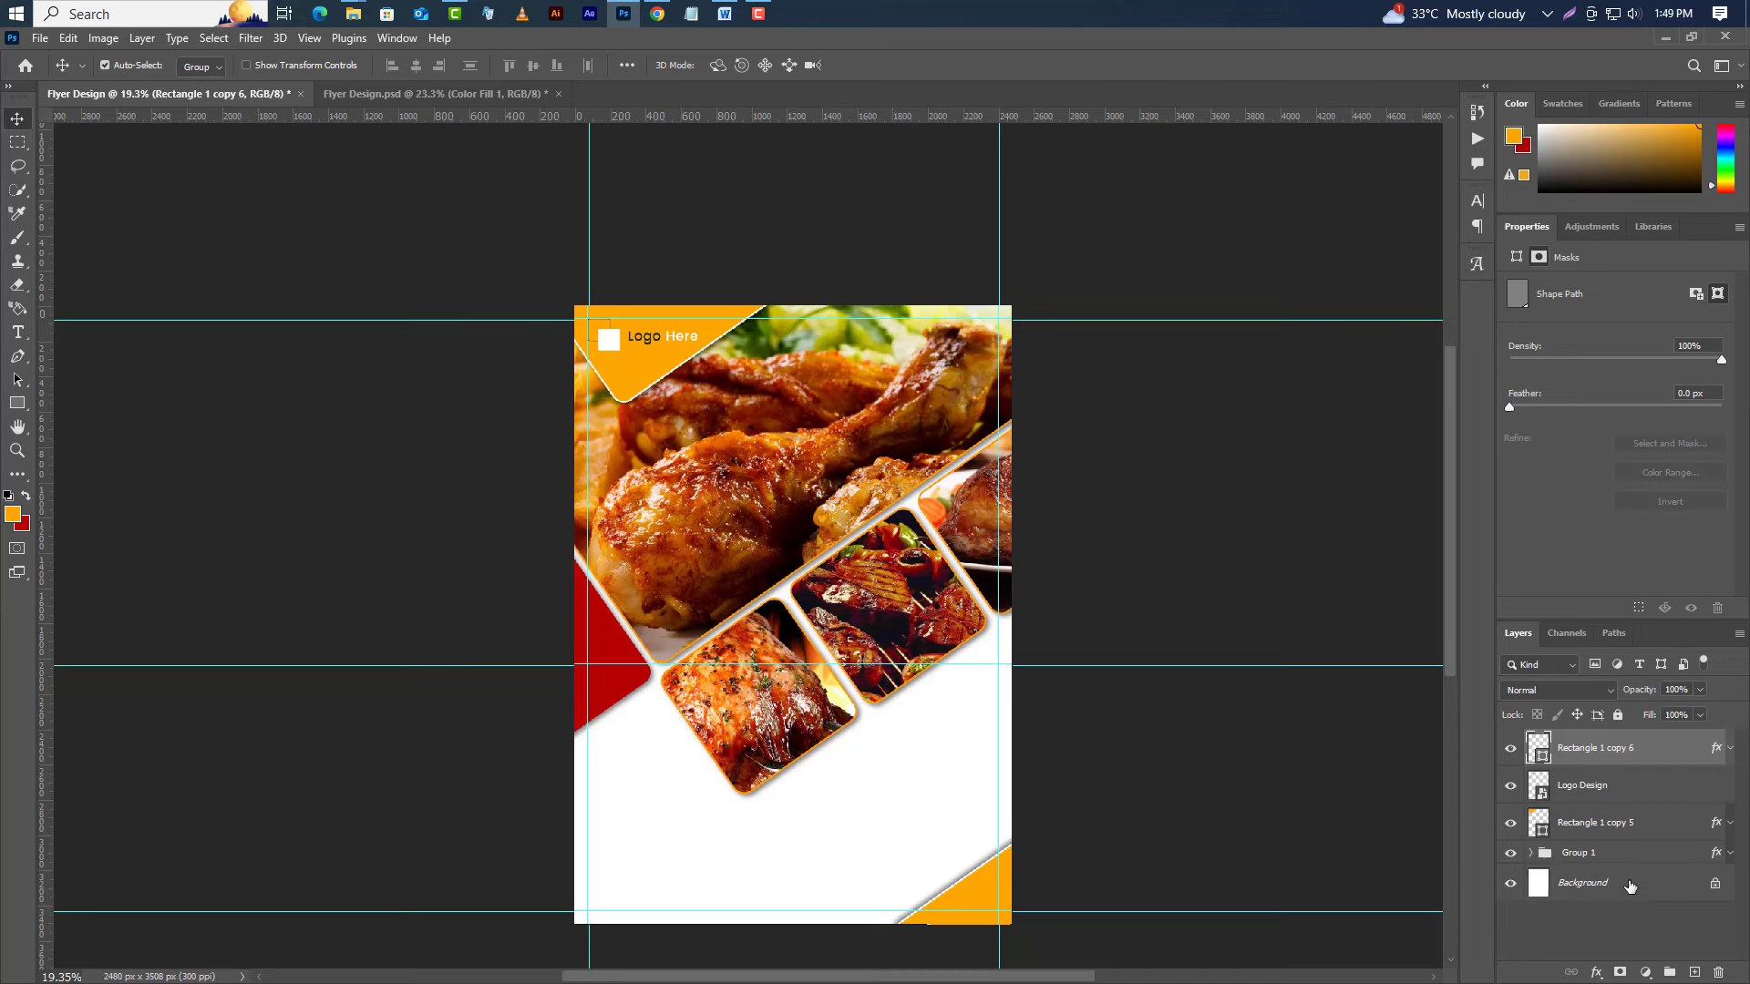
Add a Solid Color fill layer in dark teal #102327 above the Background.
left_click(1629, 884)
left_click(1645, 972)
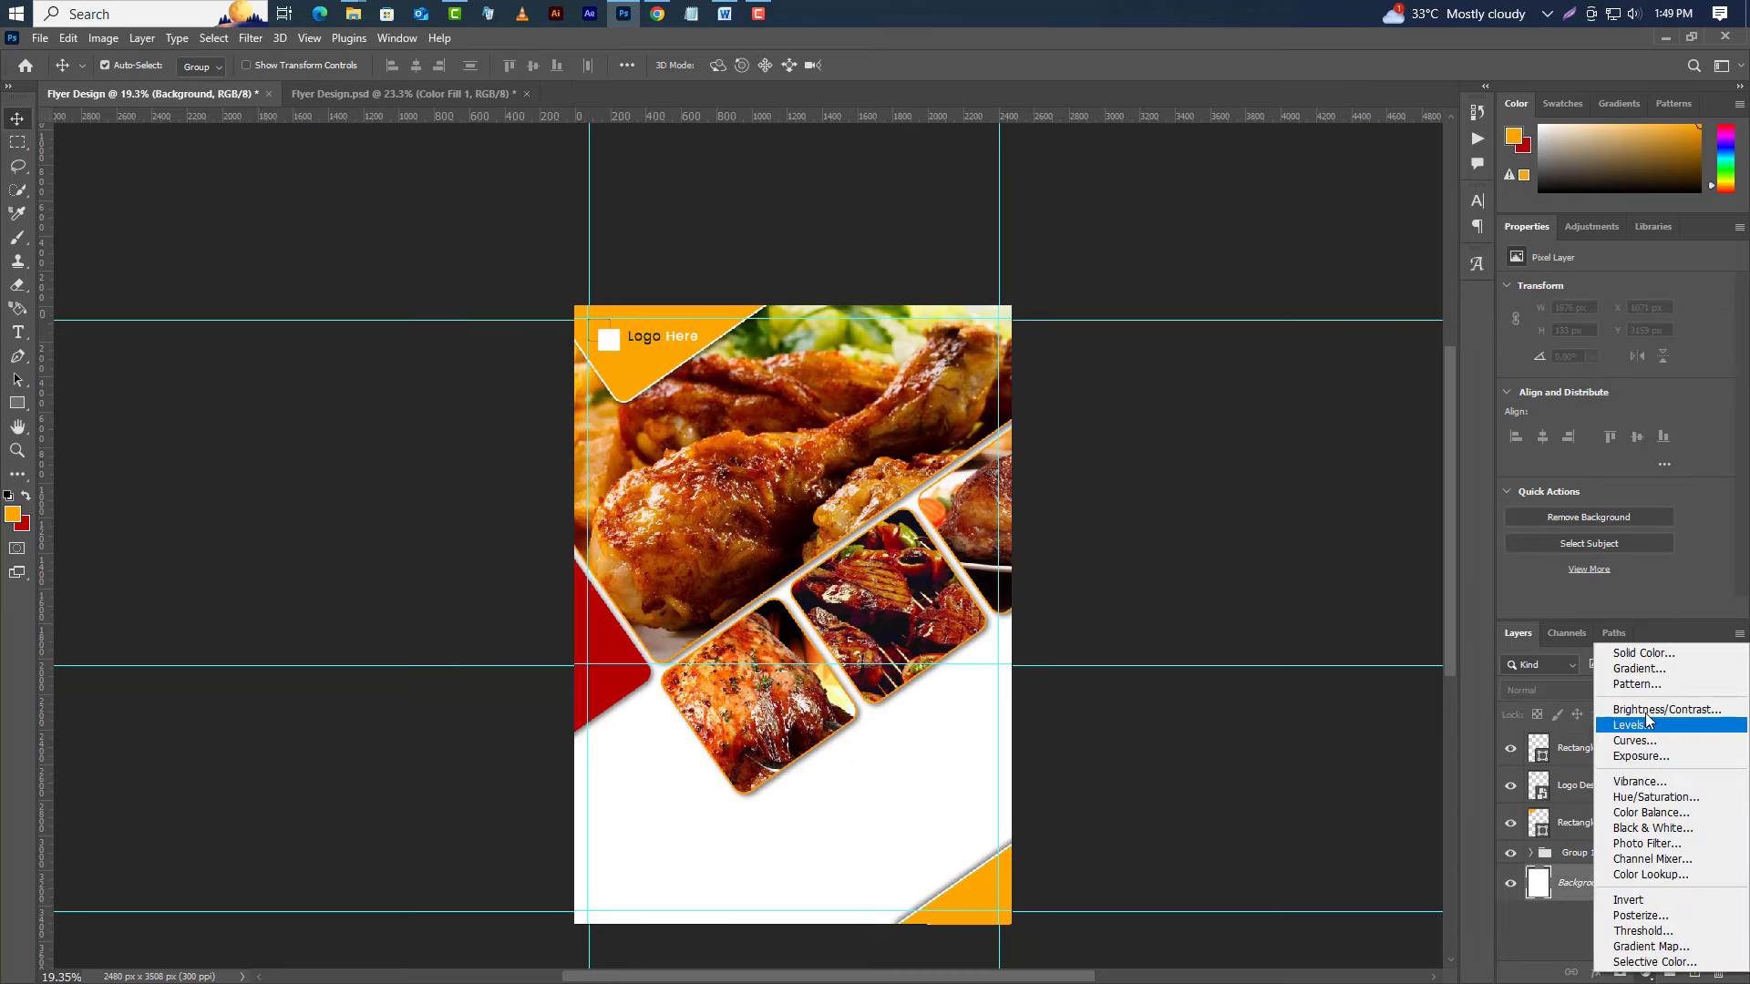
left_click(1644, 653)
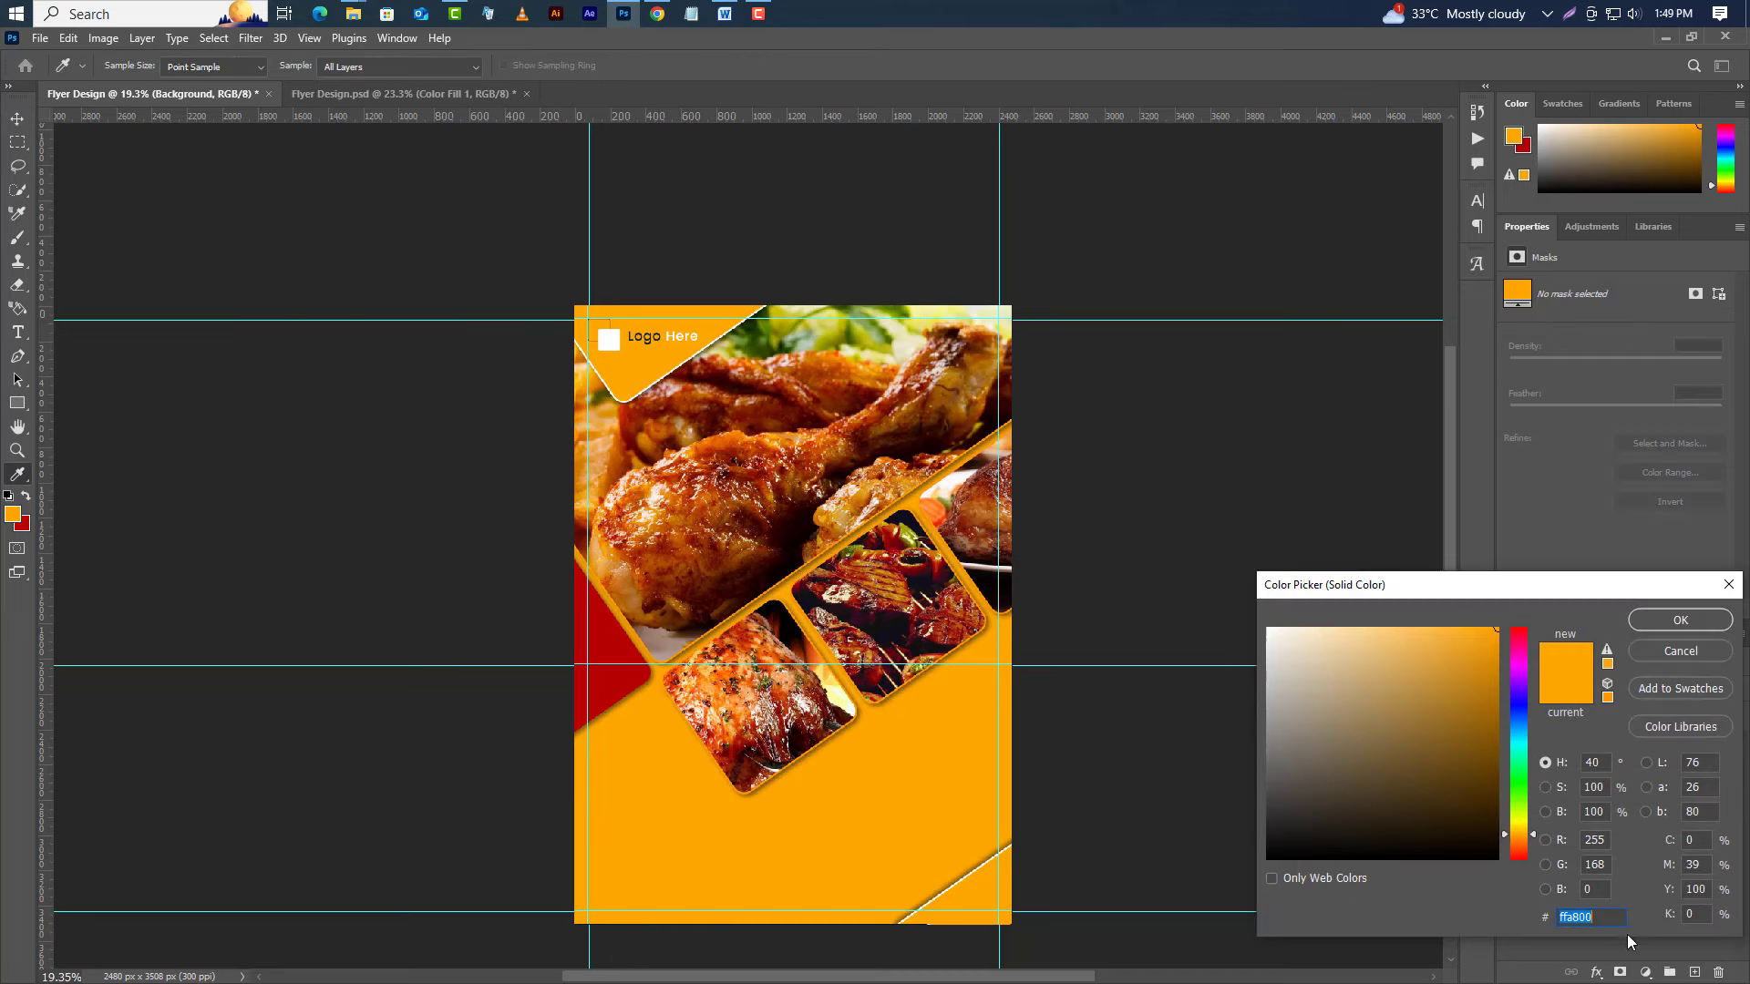
key("ctrl+v")
left_click_drag(1611, 918, 1492, 895)
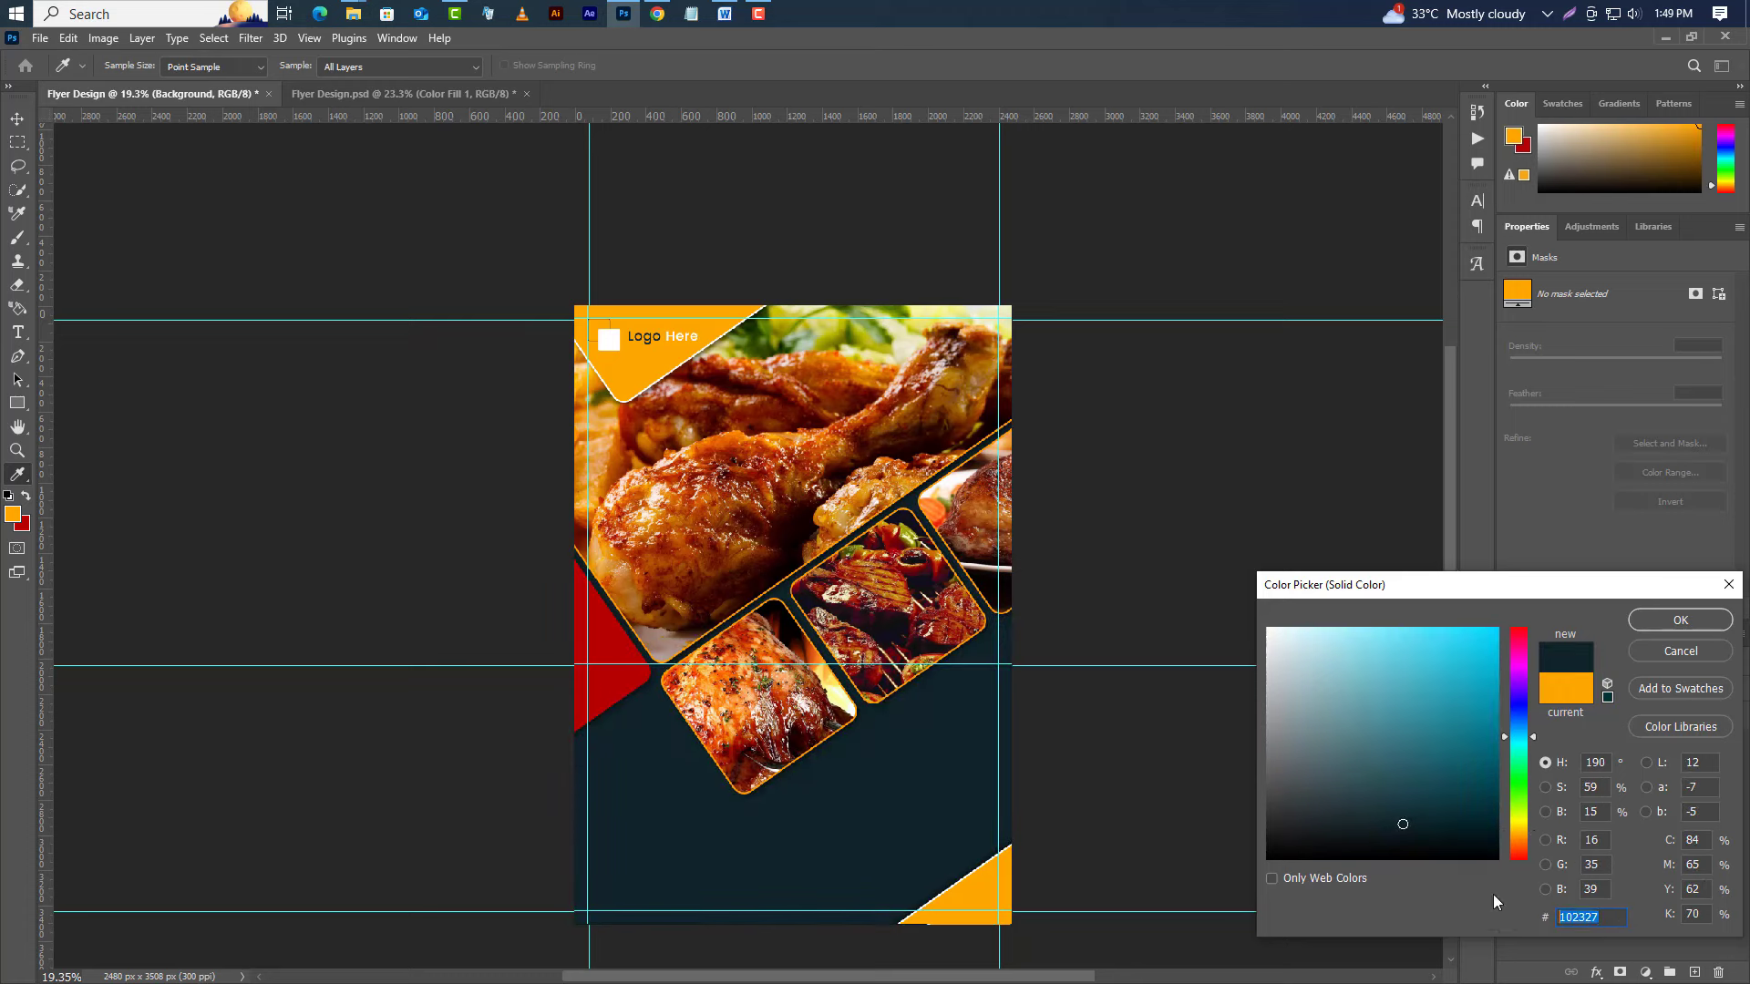
left_click(1656, 623)
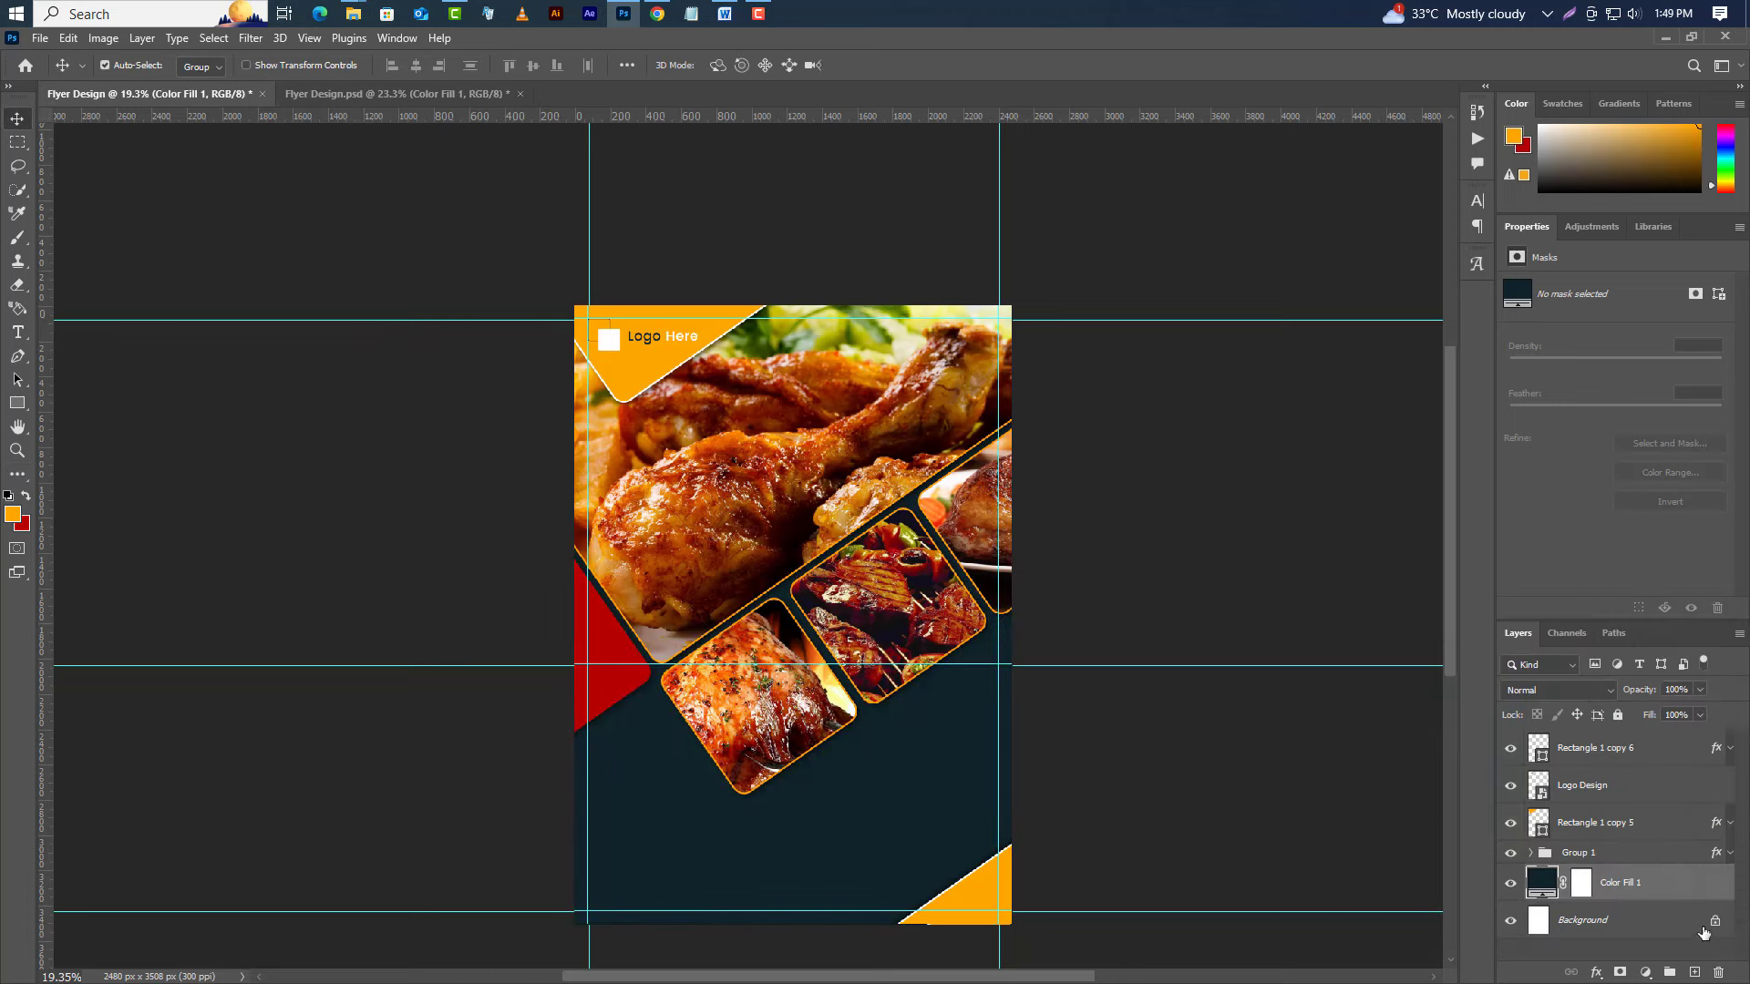
Give Color Fill 1 a Pattern Overlay in Overlay mode at 25% opacity.
right_click(1671, 883)
left_click(1588, 151)
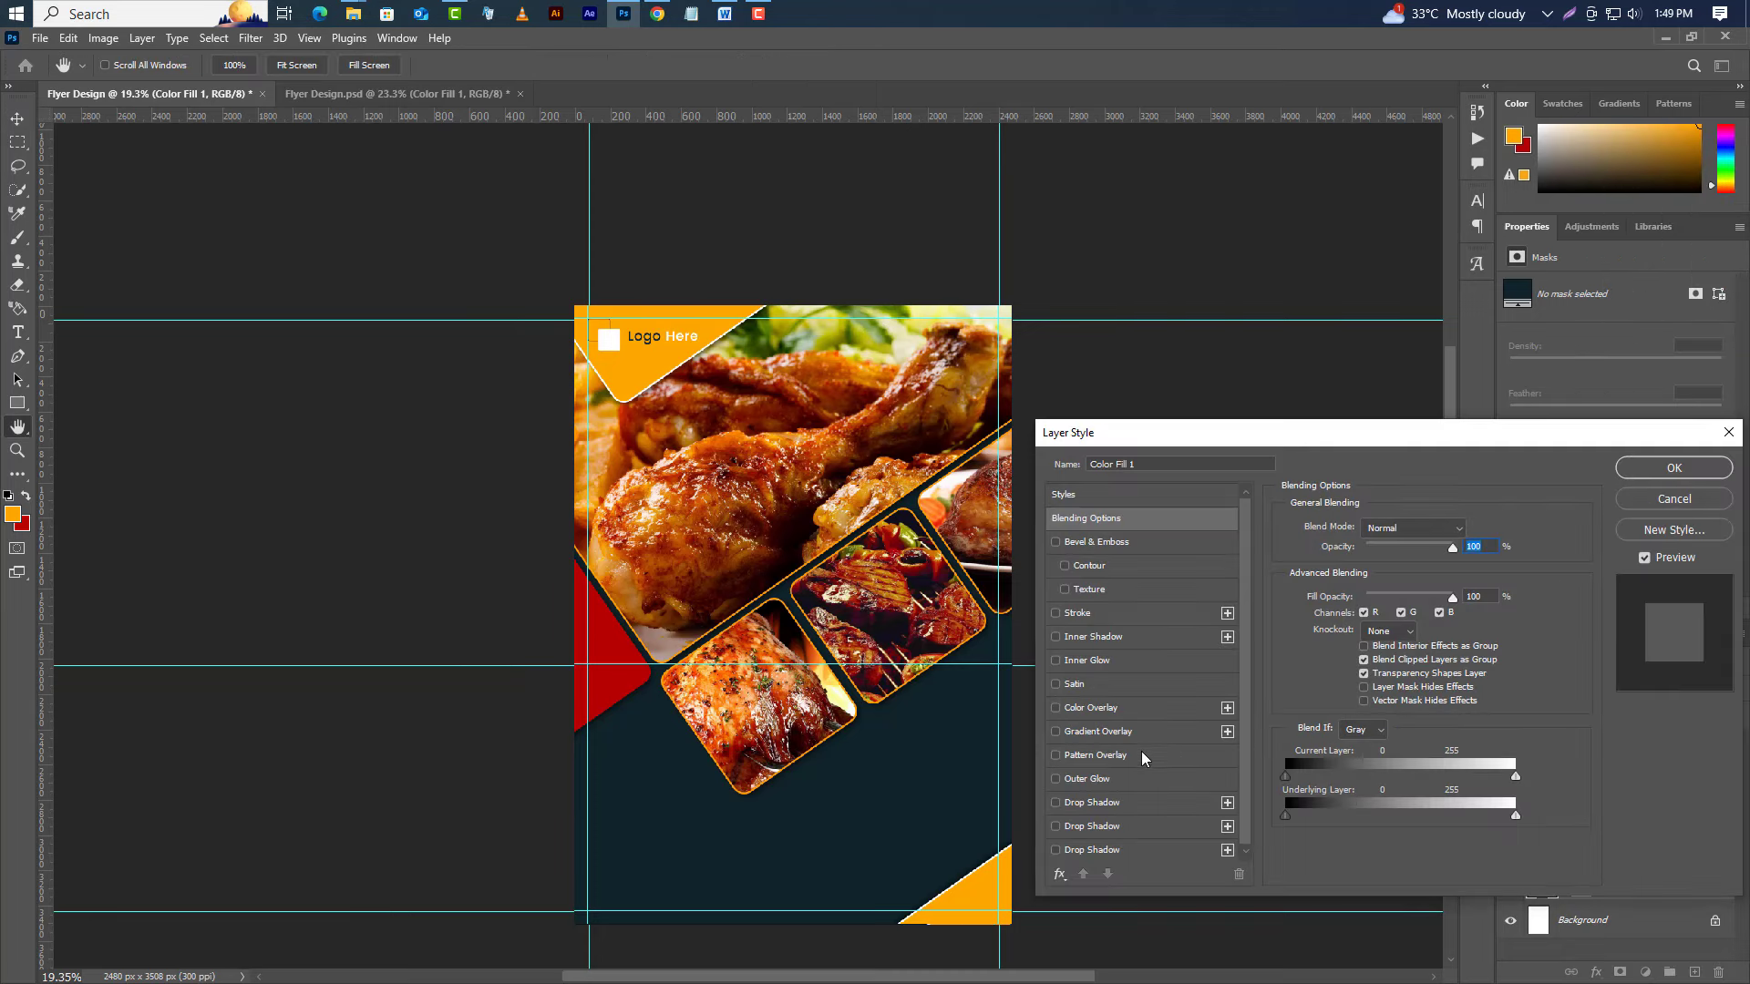
left_click(1141, 754)
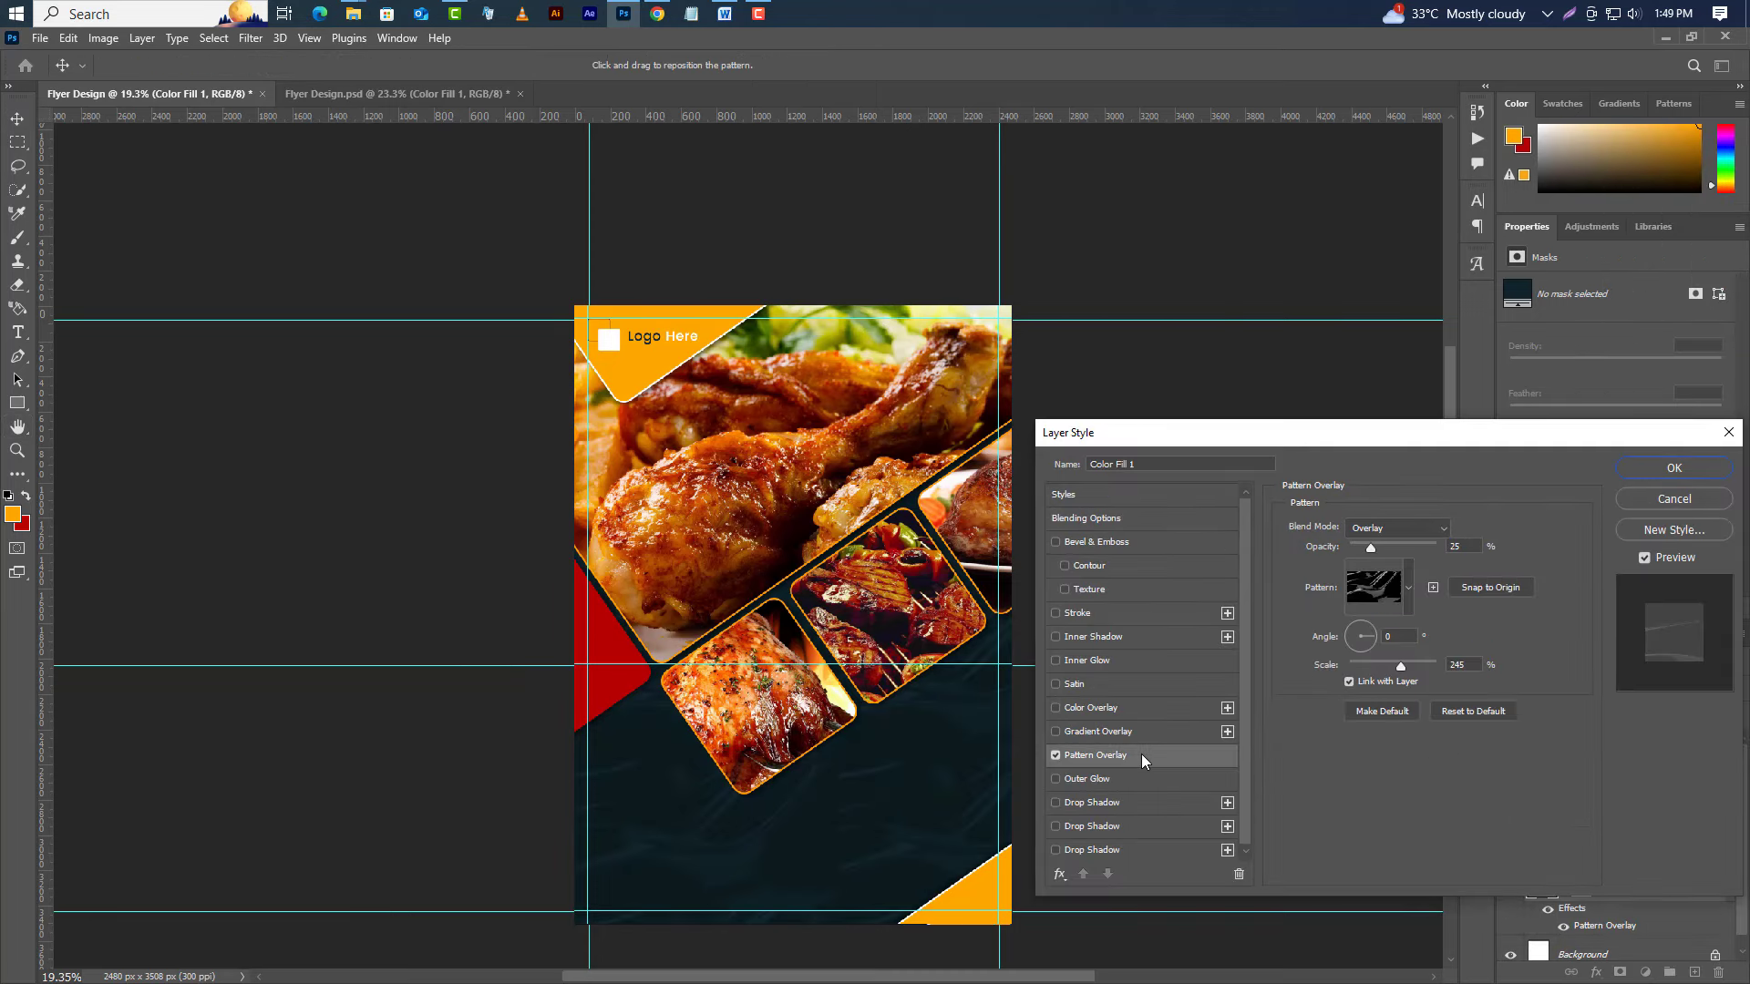
double_click(1458, 547)
left_click(1418, 528)
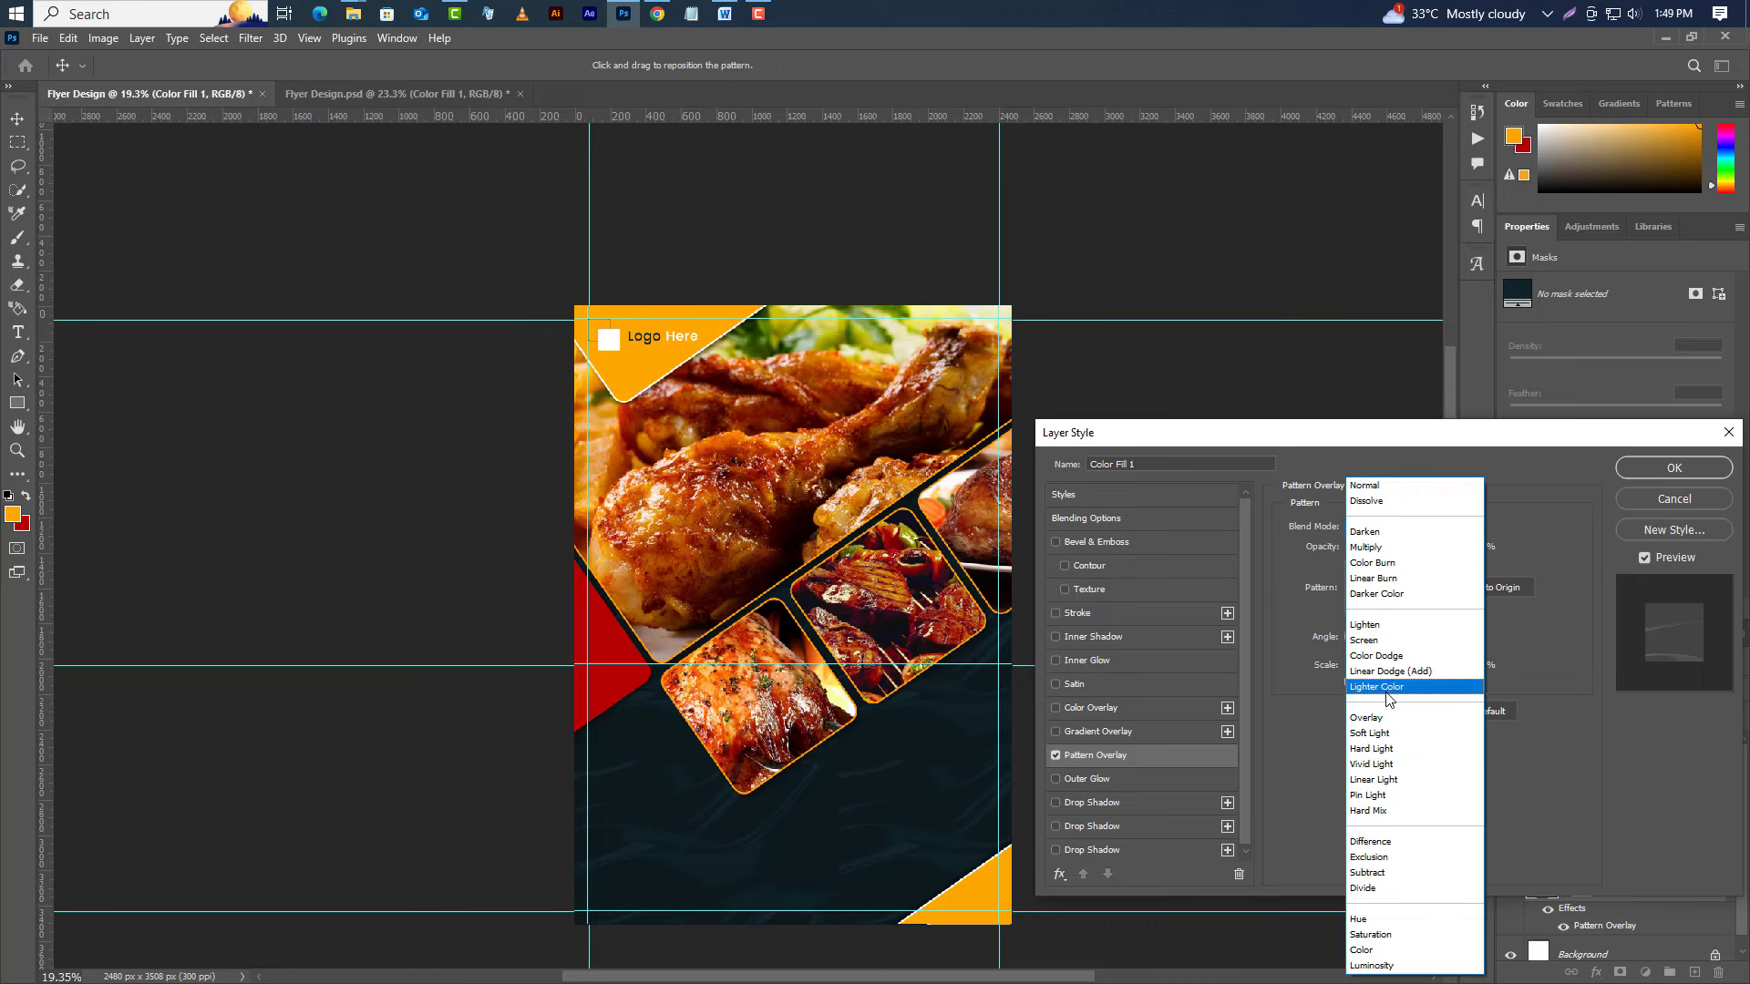
left_click(1383, 718)
left_click(1406, 587)
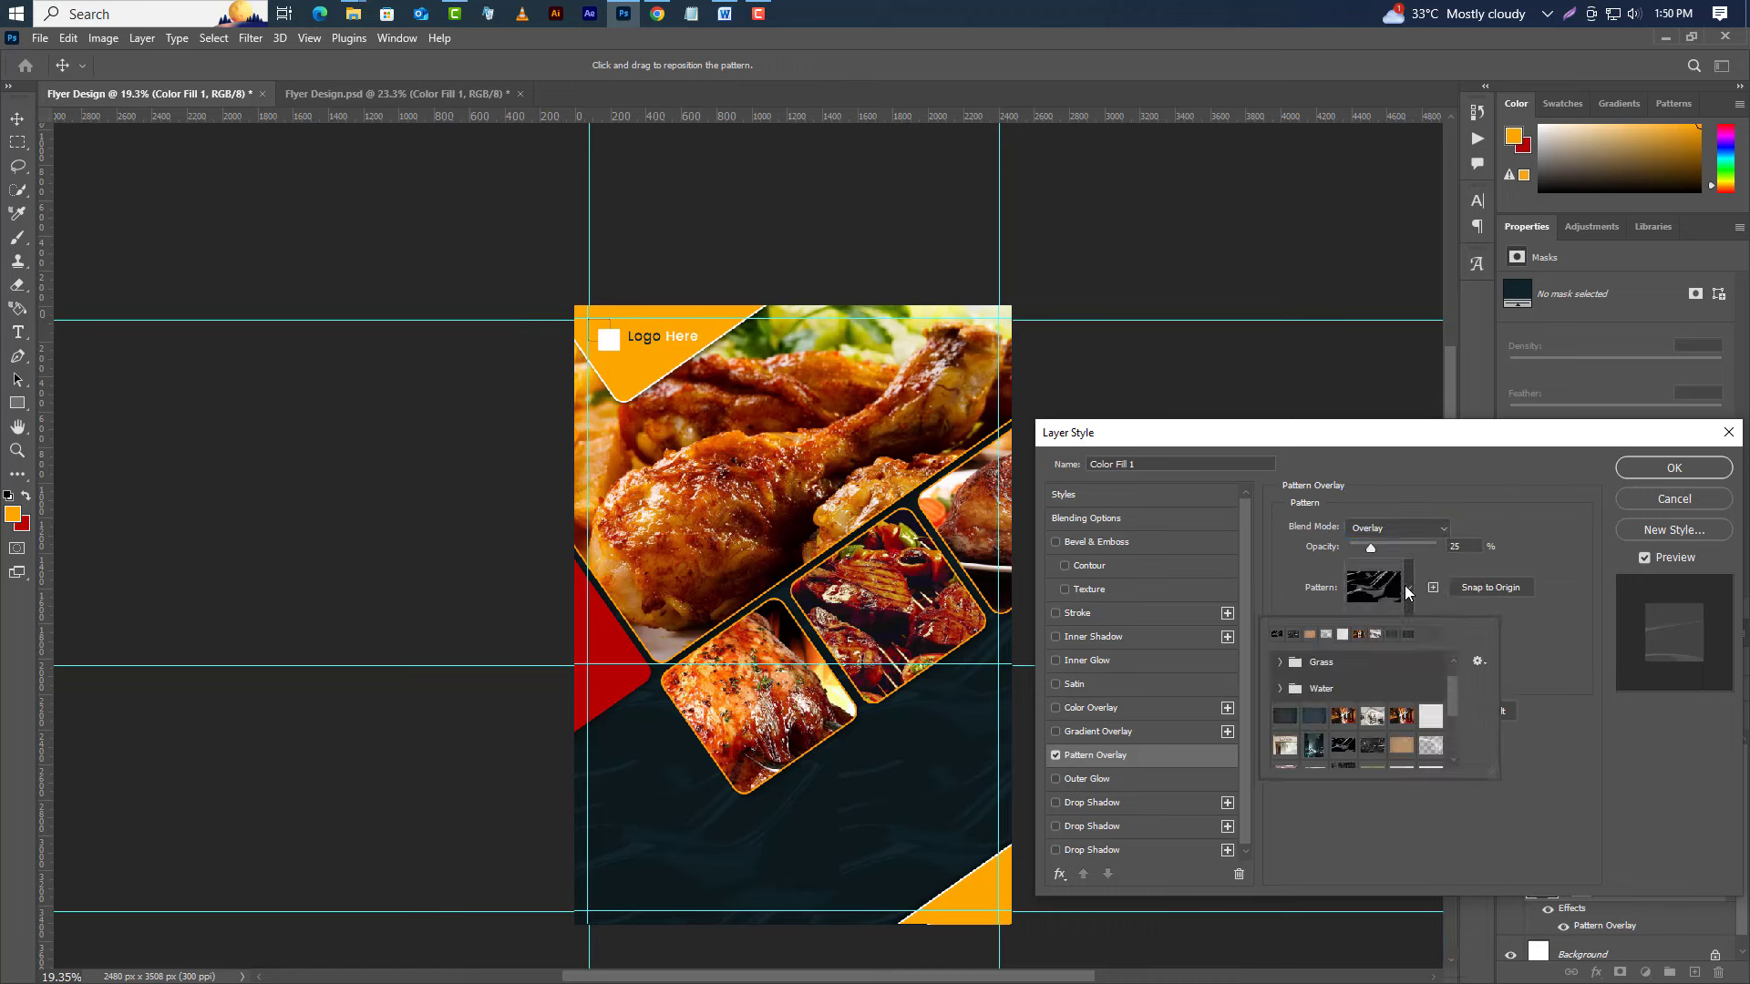
left_click(1533, 636)
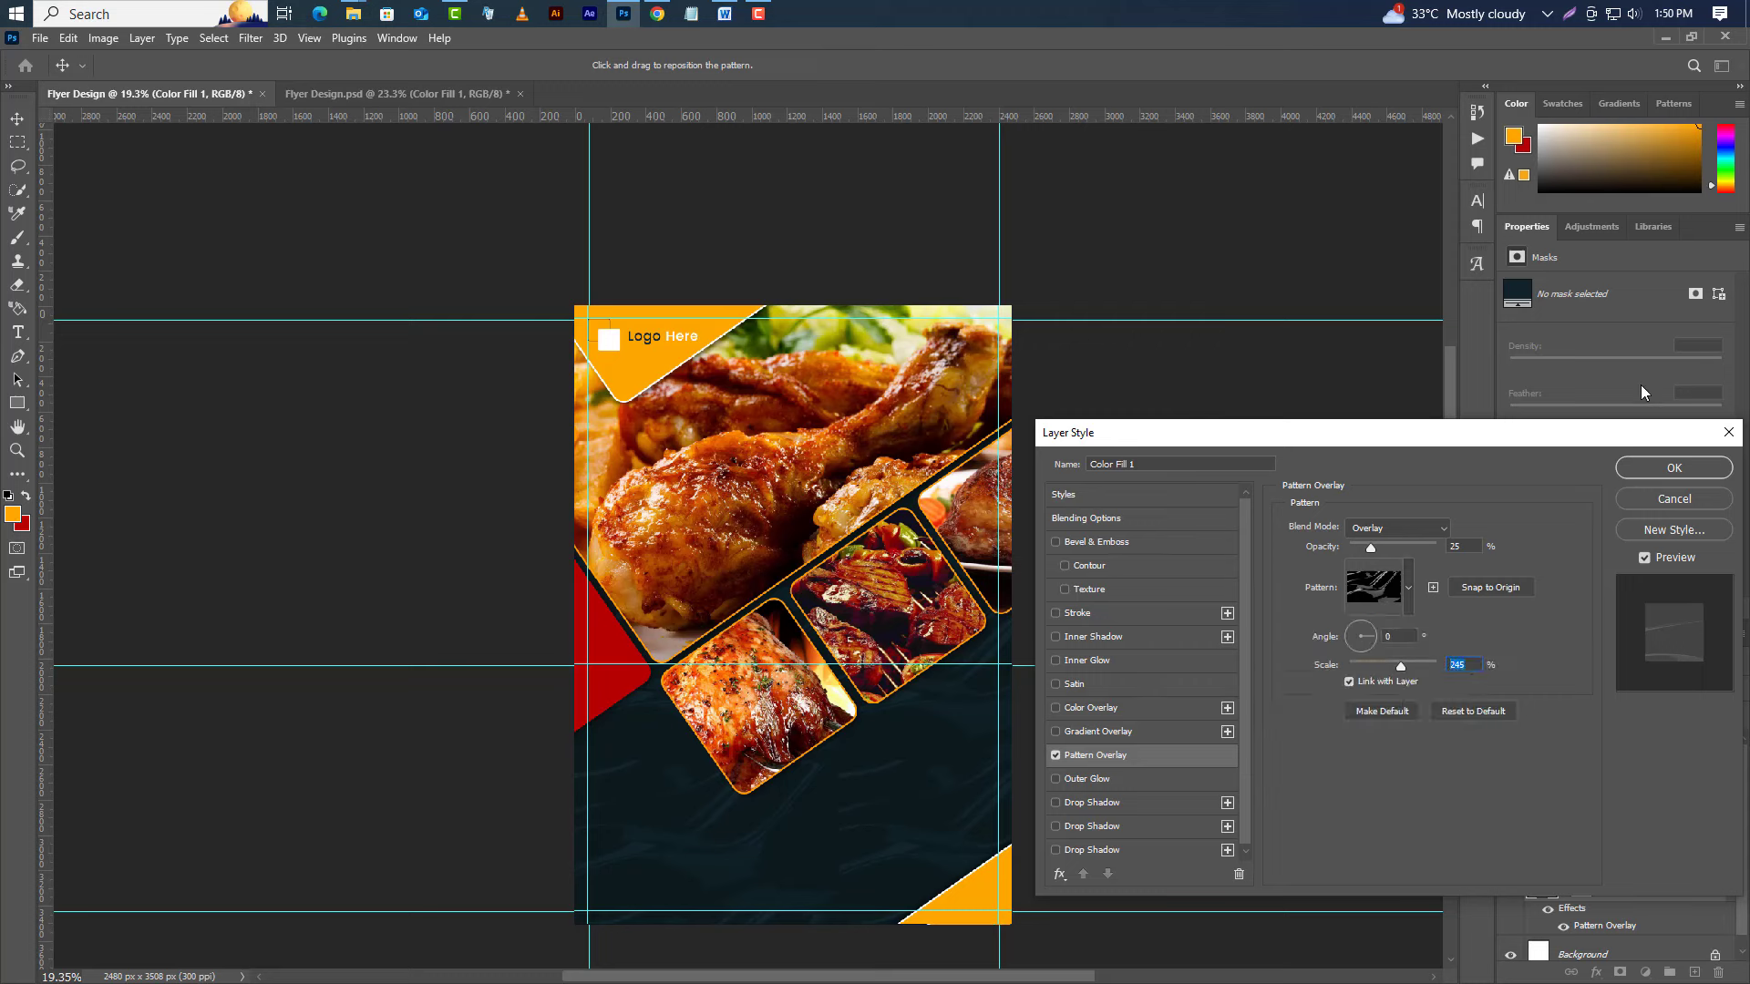
left_click(1668, 468)
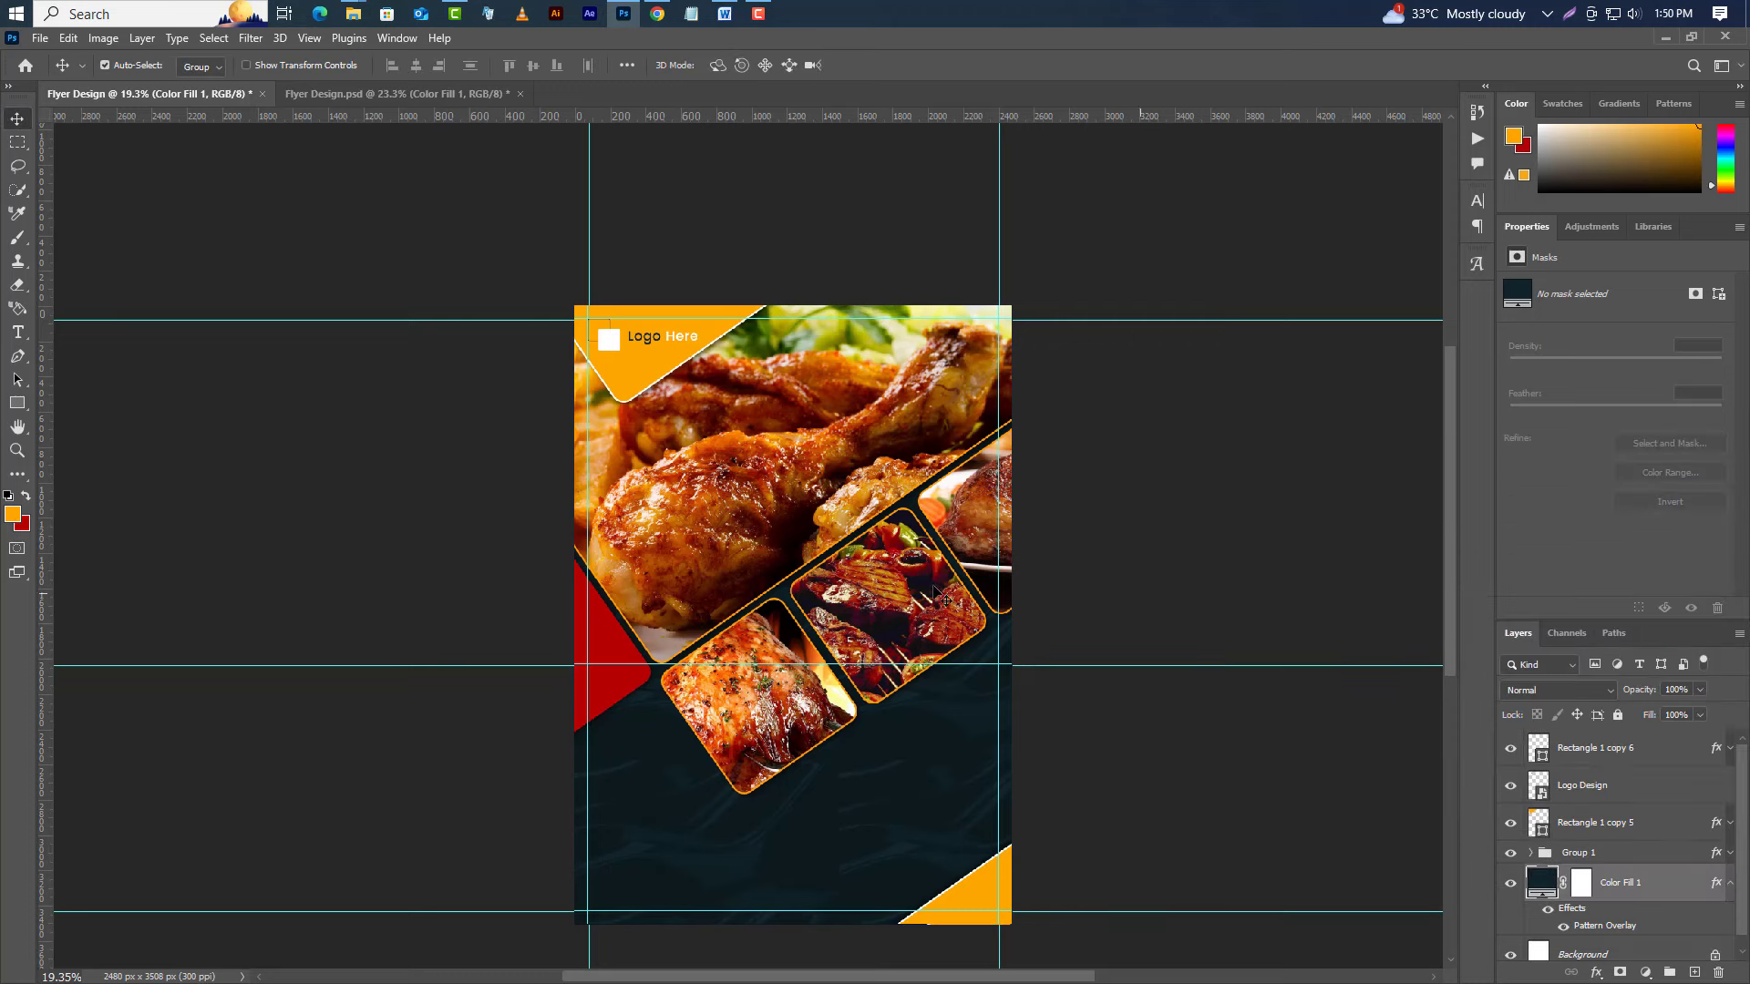
Draw a 376 × 376 px square with the Rectangle Tool in the flyer's lower-left area.
scroll(765, 870, "up", 2)
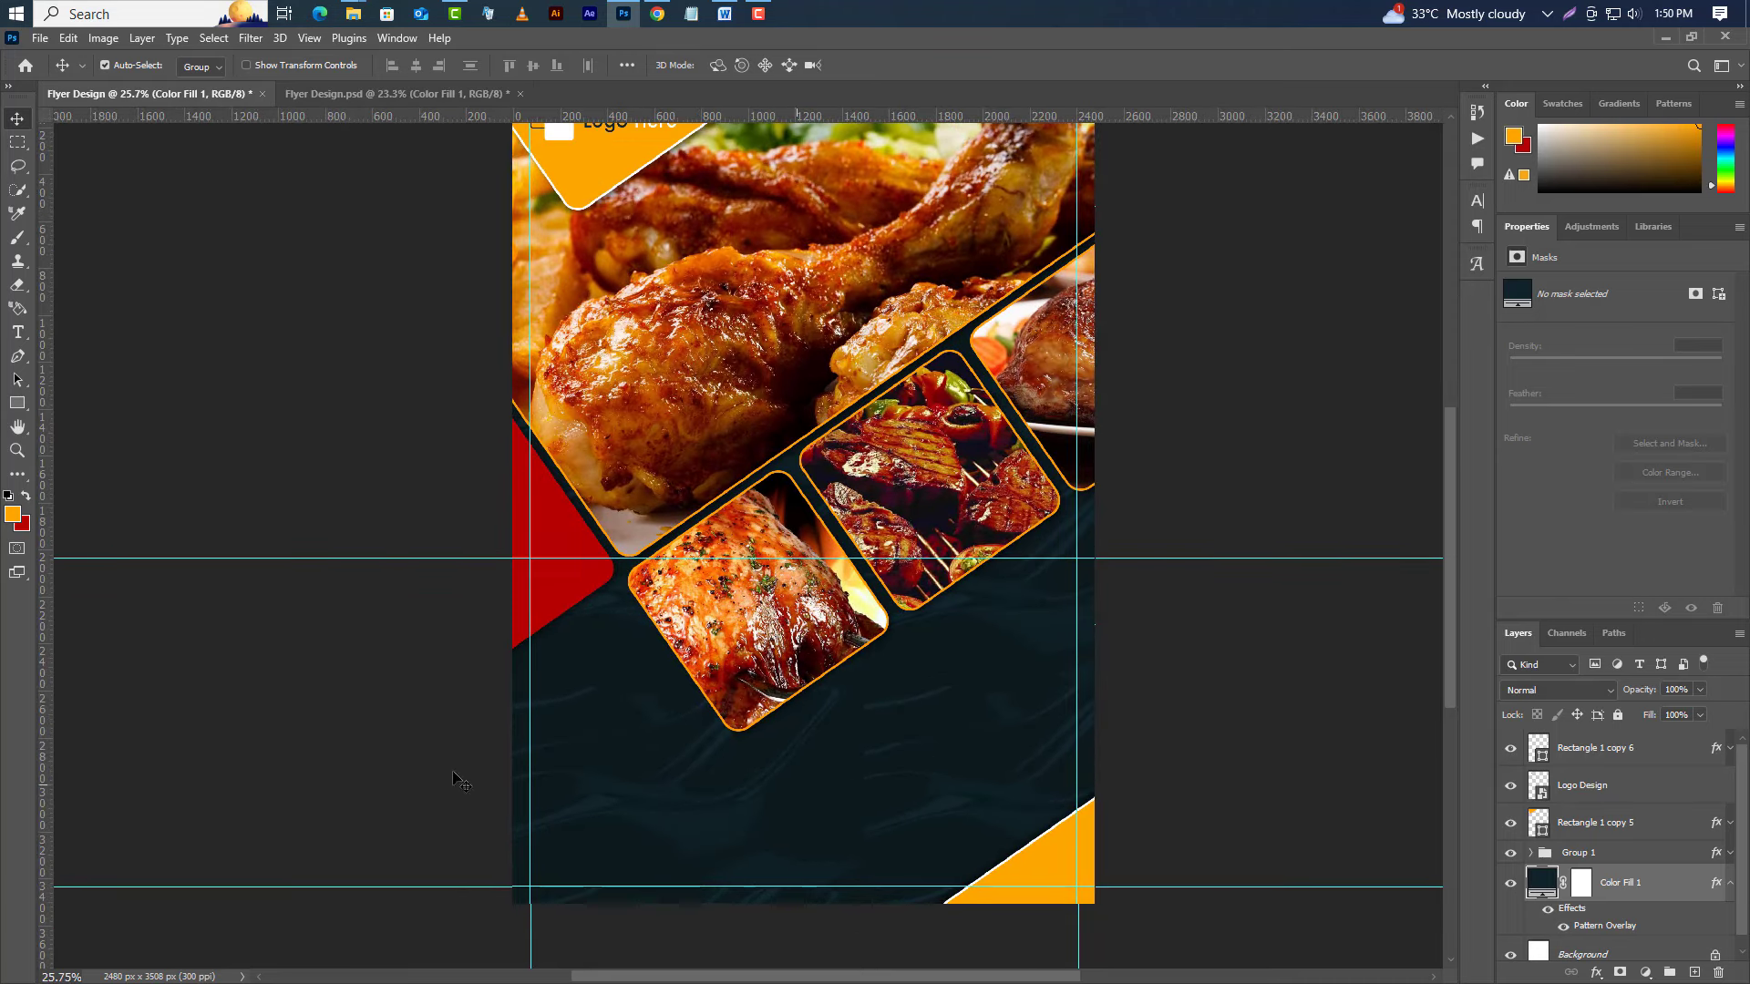
left_click_drag(18, 403, 73, 403)
left_click_drag(530, 736, 619, 648)
key("v")
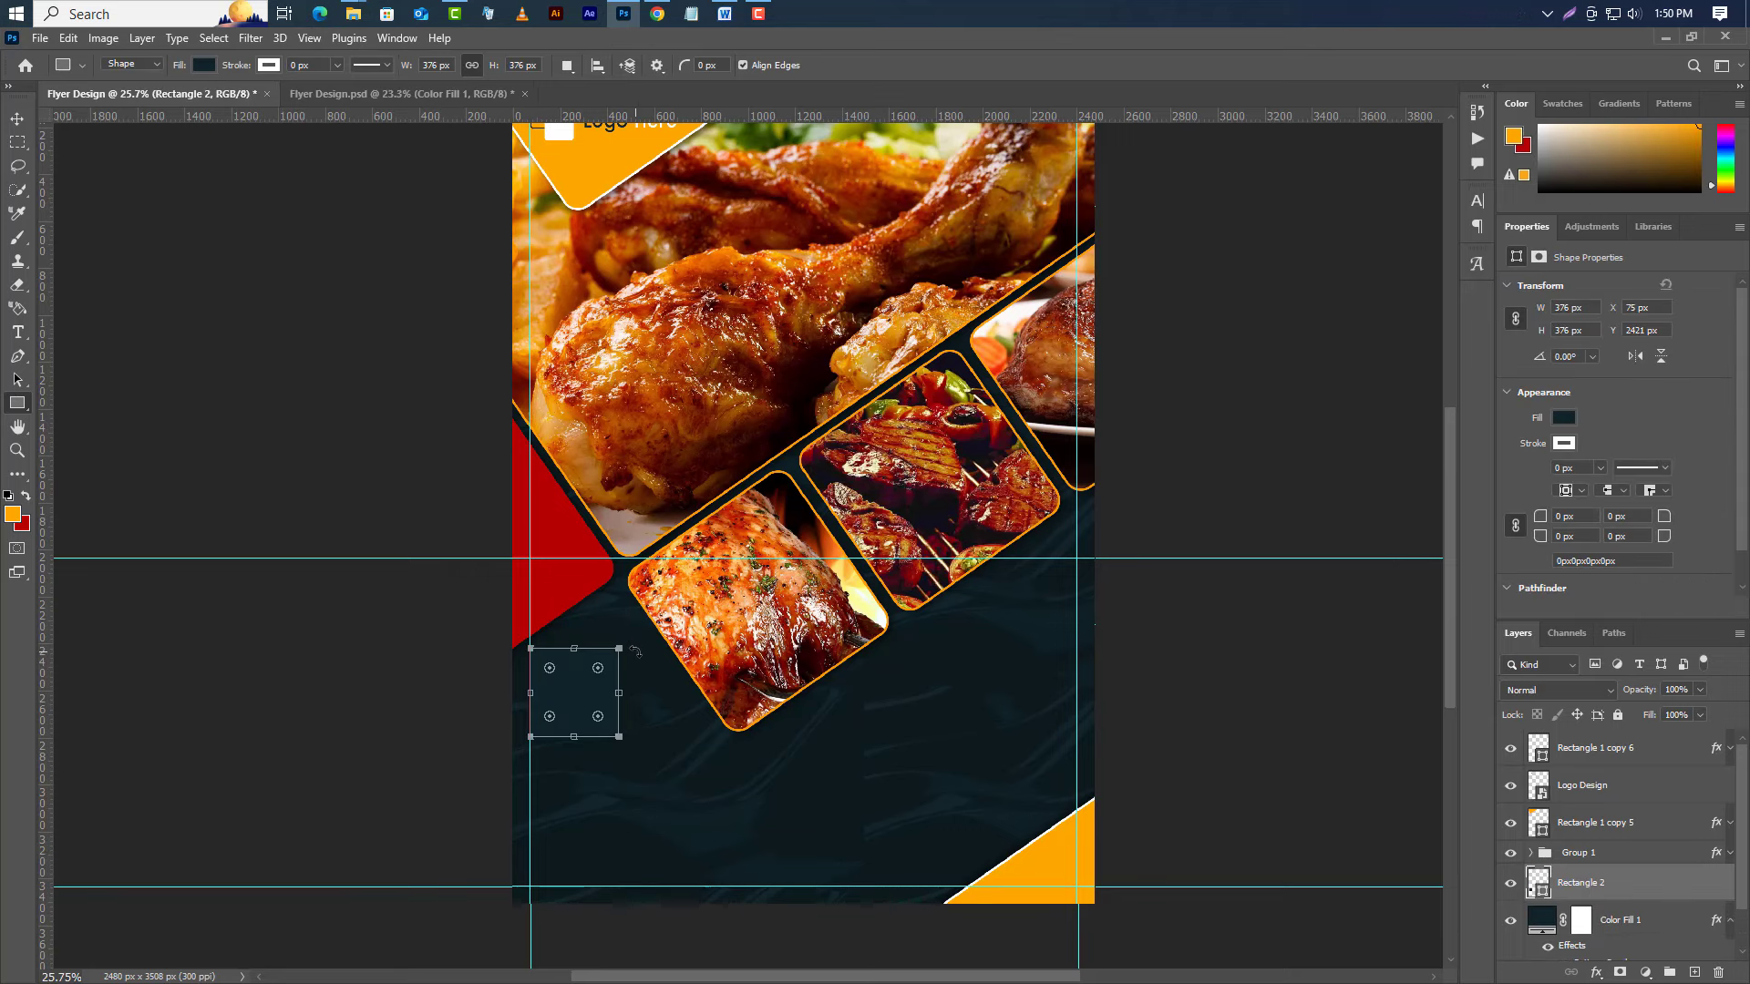
scroll(789, 629, "up", 1)
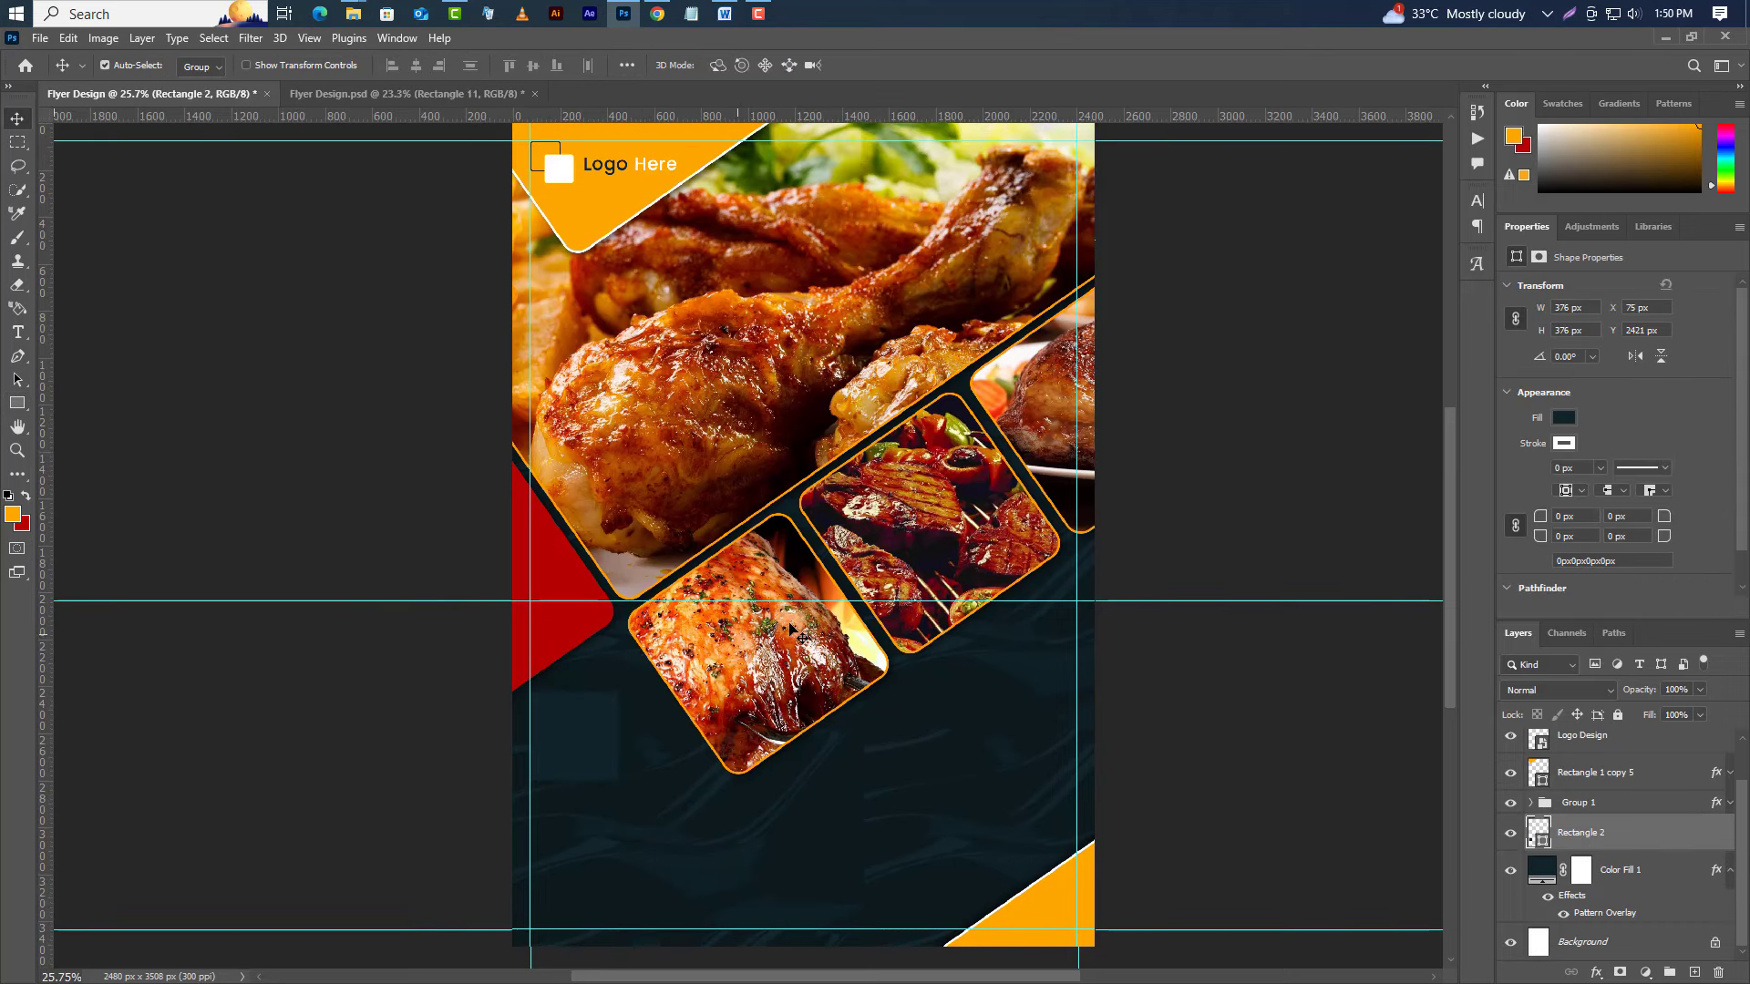
Fill the Rectangle 2 square with pure white #ffffff.
double_click(1570, 308)
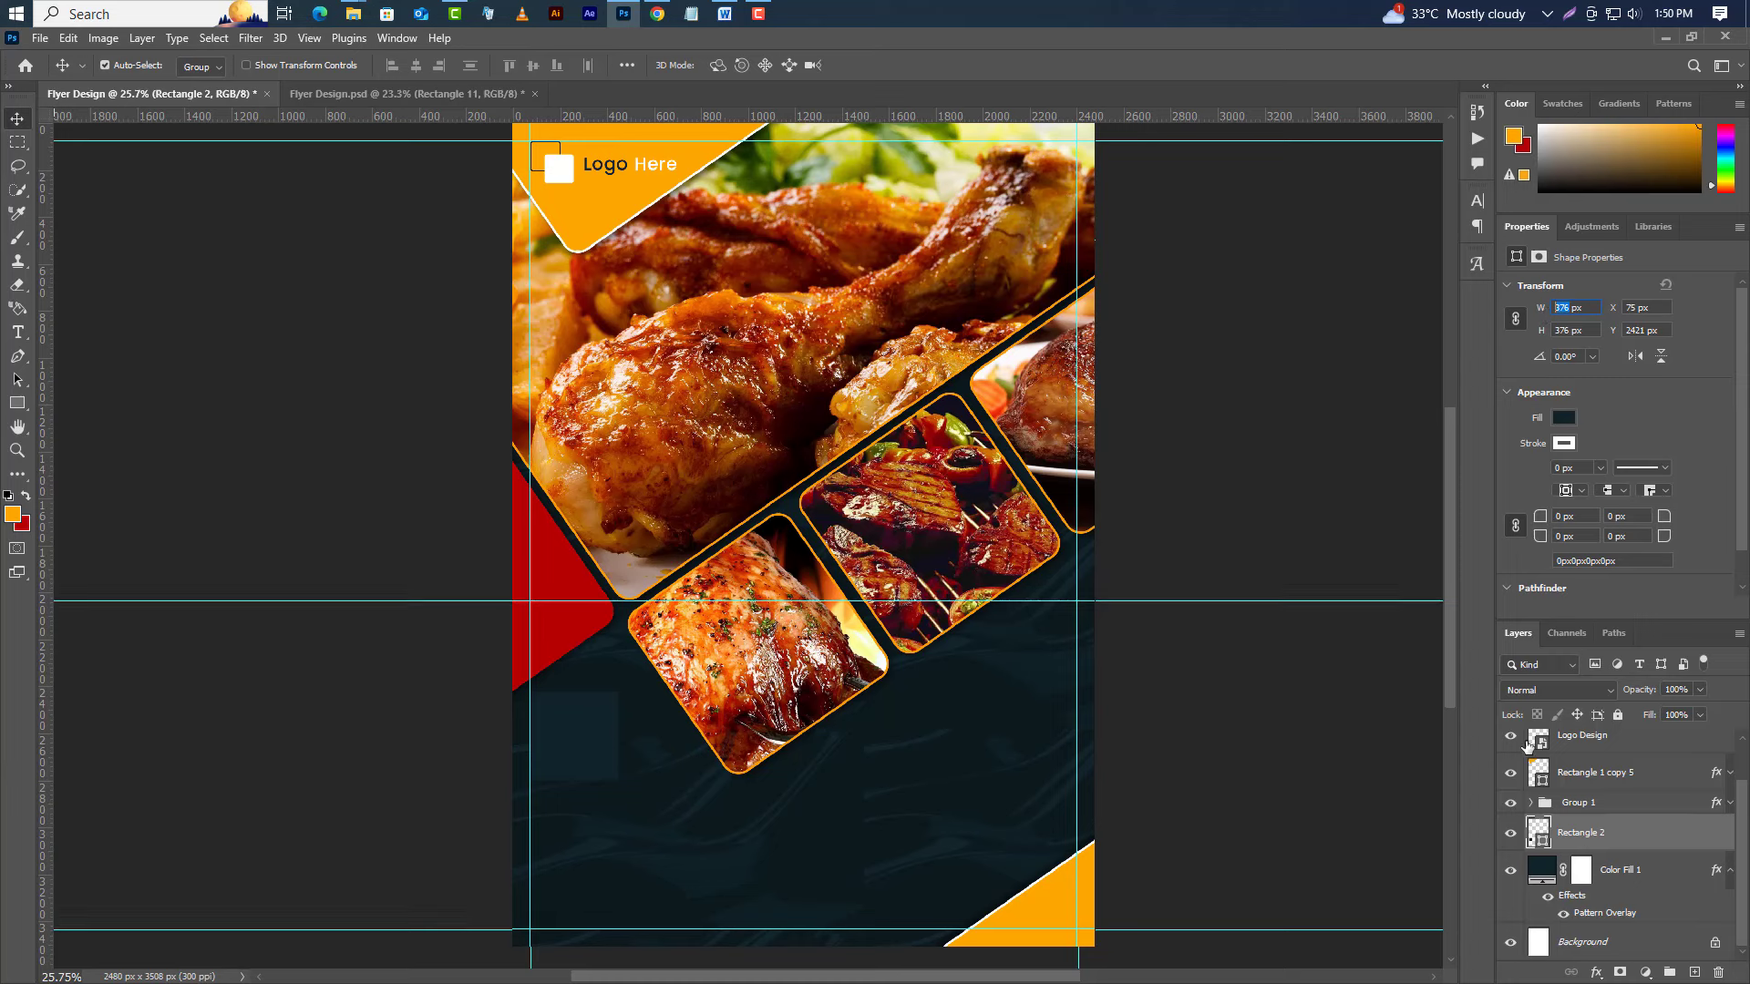
double_click(1542, 867)
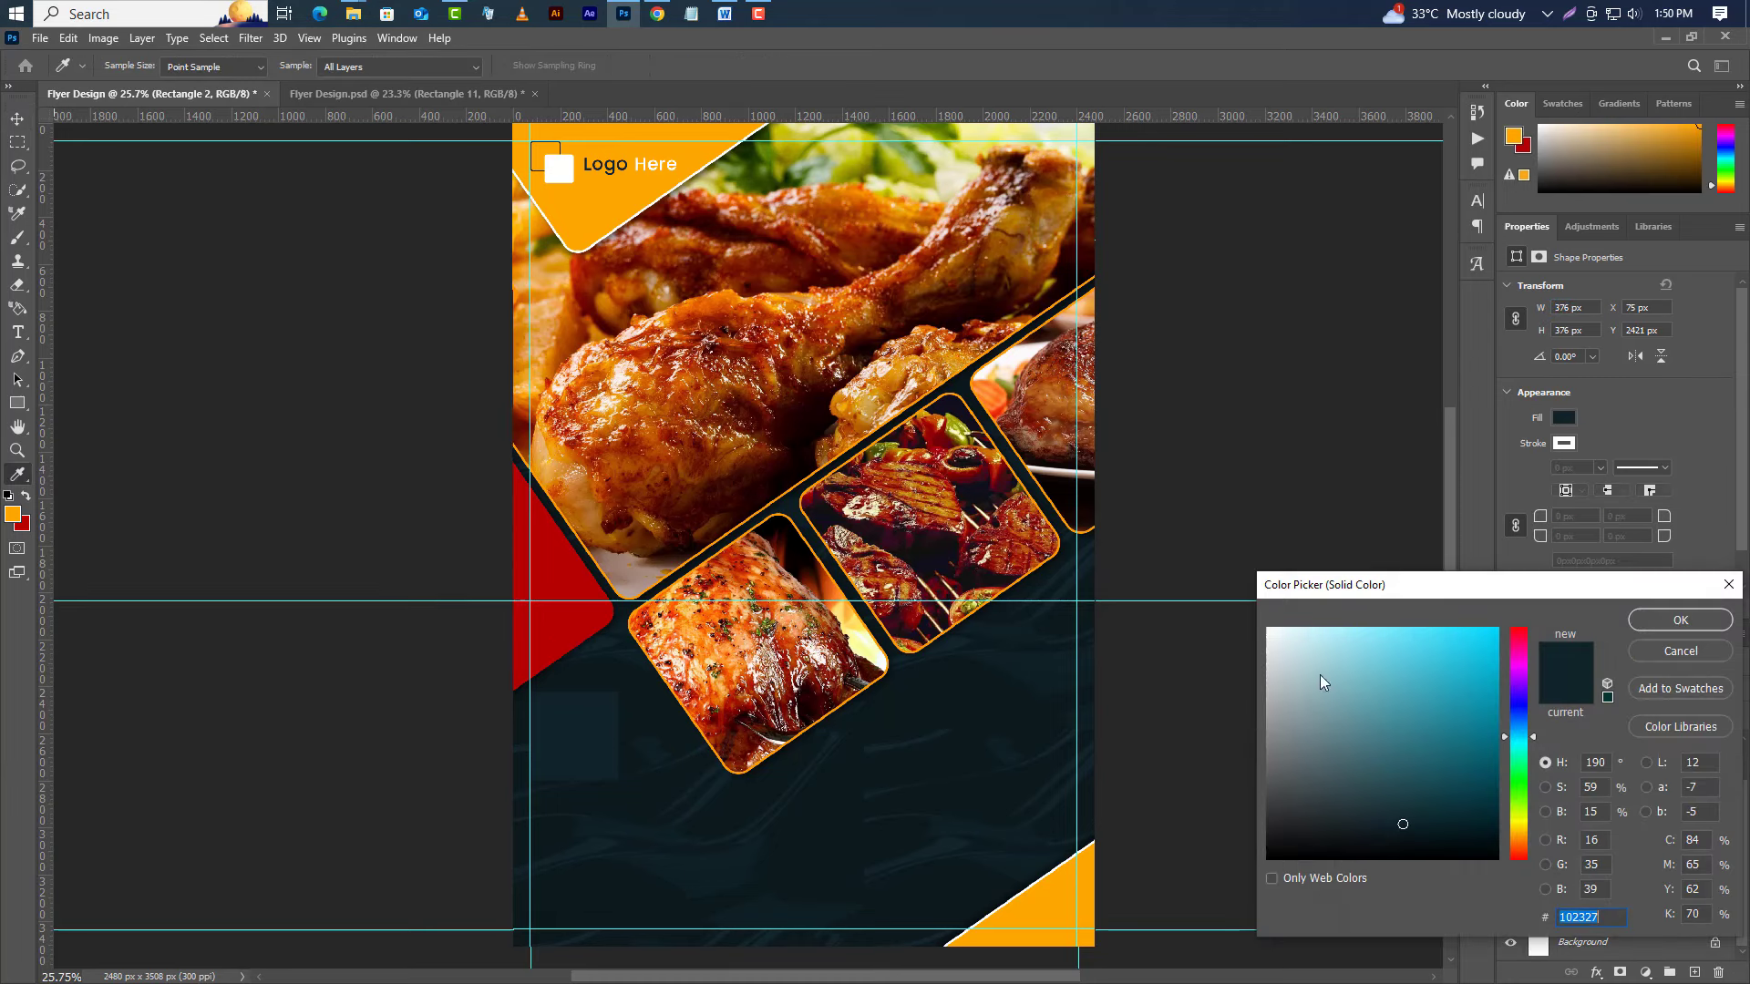
left_click(1268, 629)
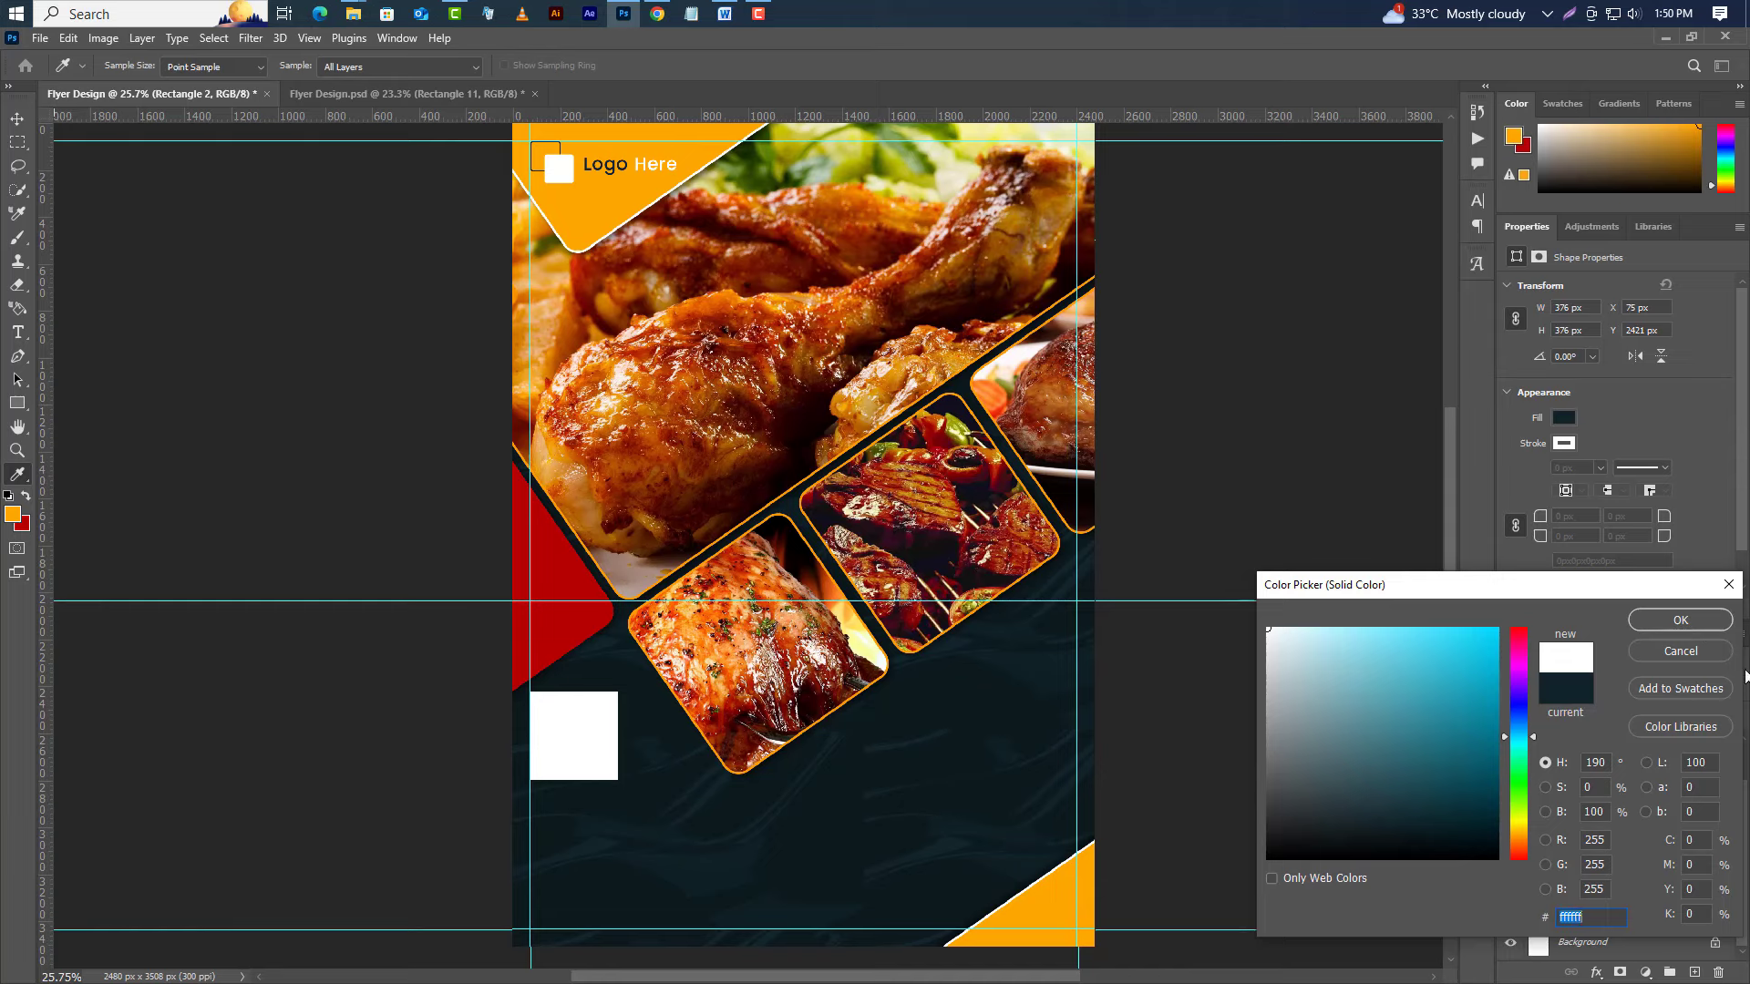
left_click(1680, 621)
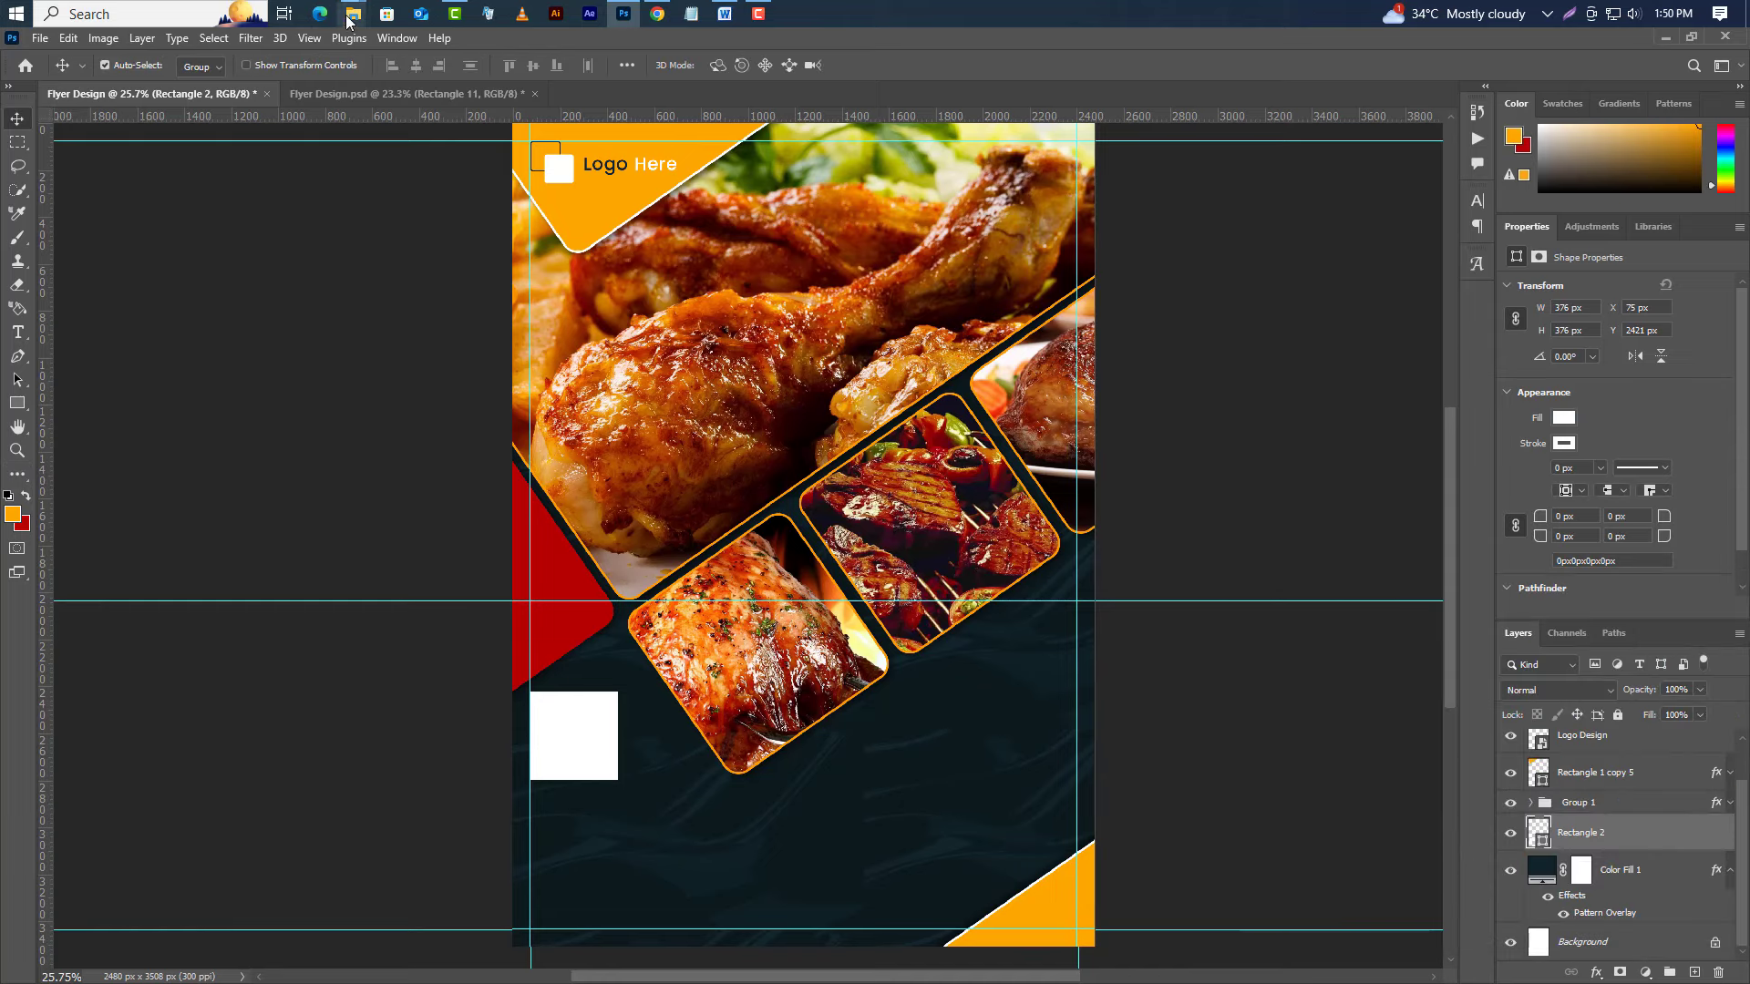
Drag the QR code image onto the flyer and scale it down over the white square.
mouse_move(350, 18)
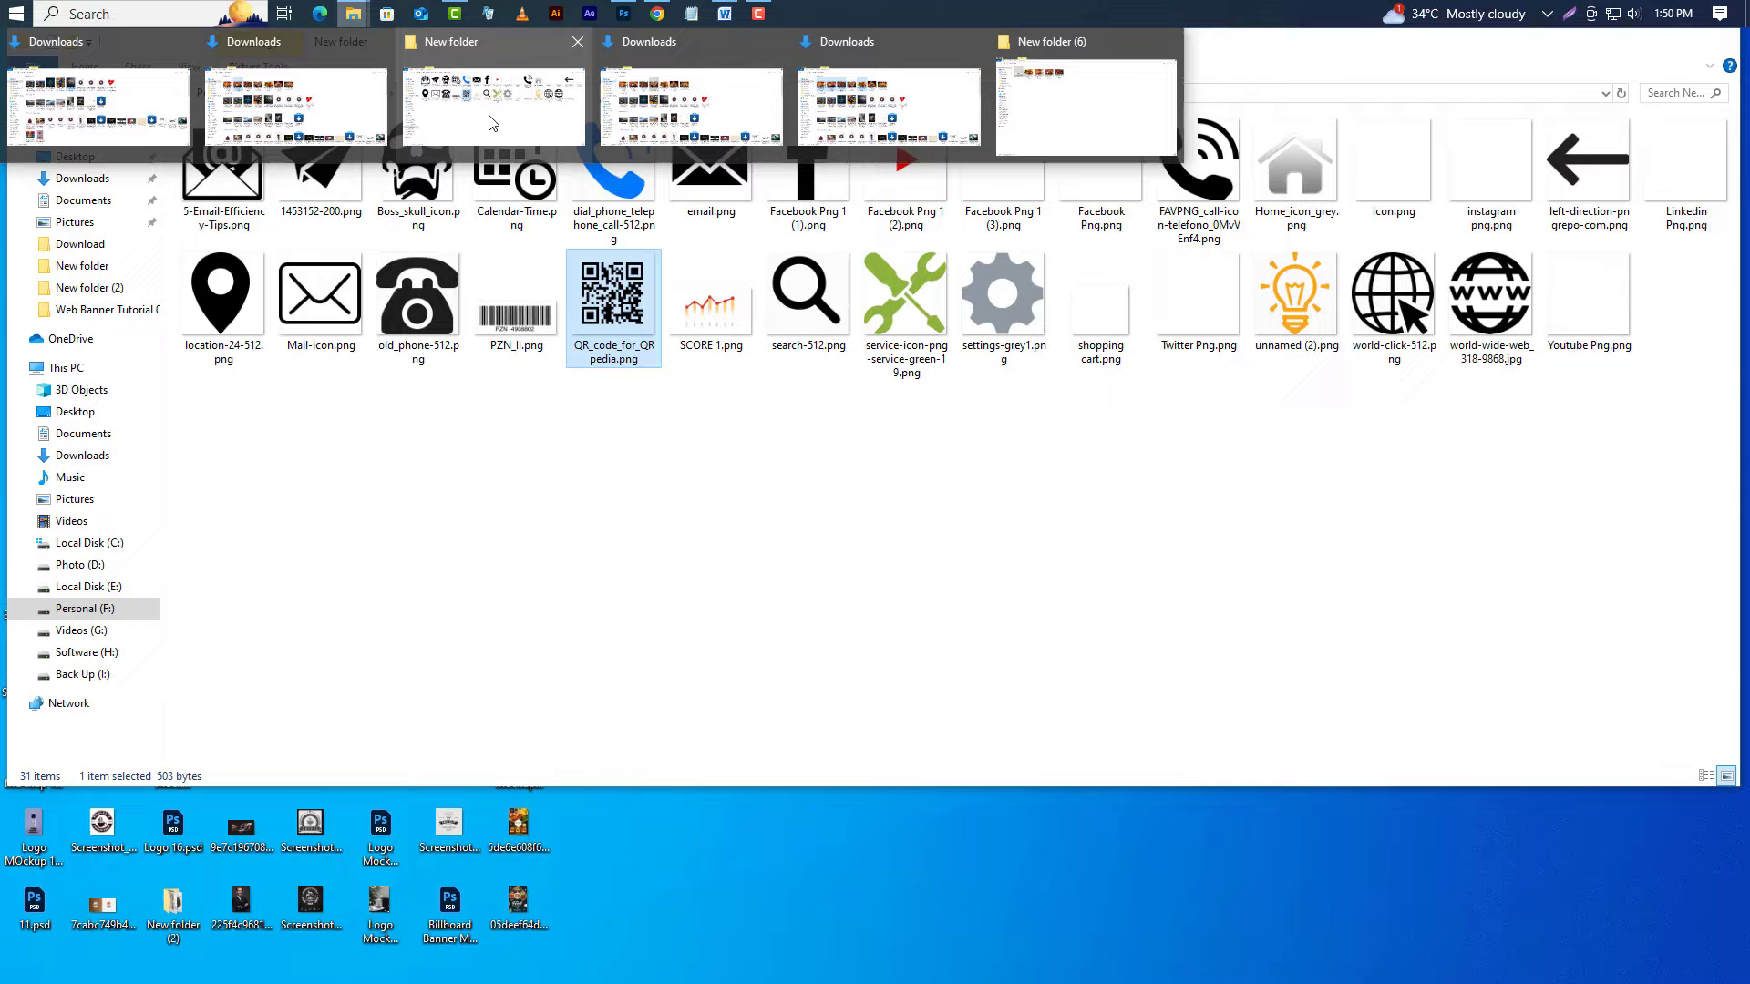
left_click(492, 123)
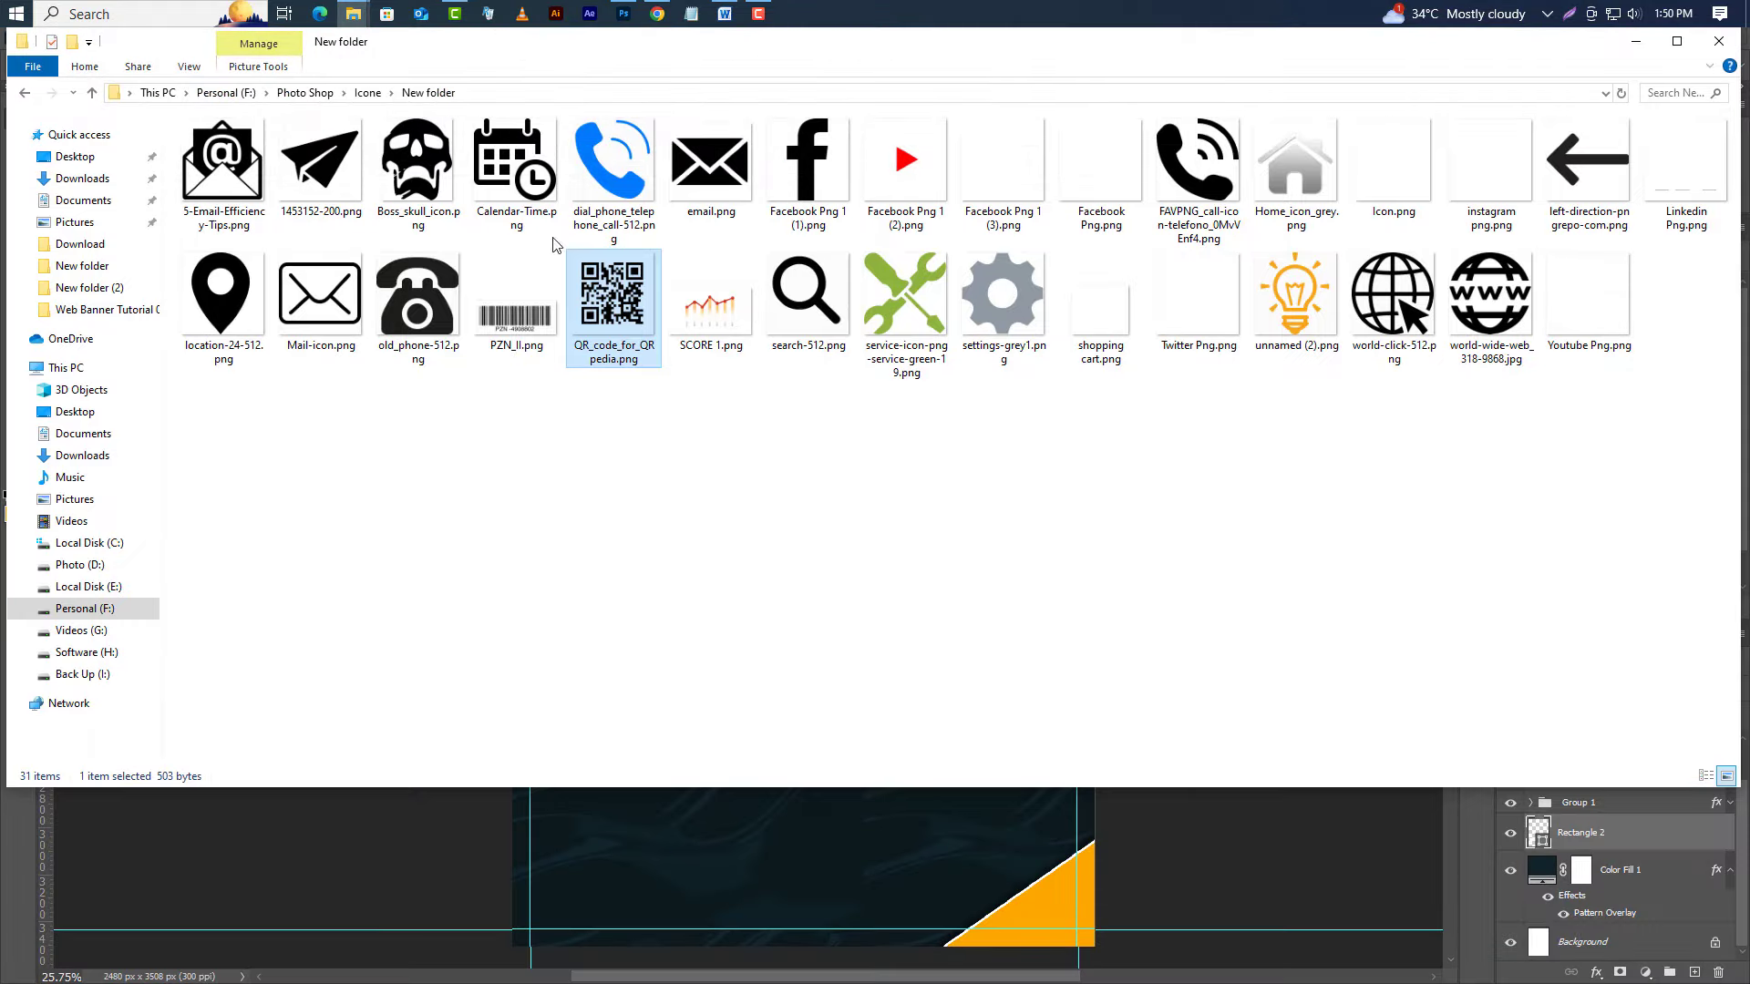
left_click_drag(602, 41, 720, 565)
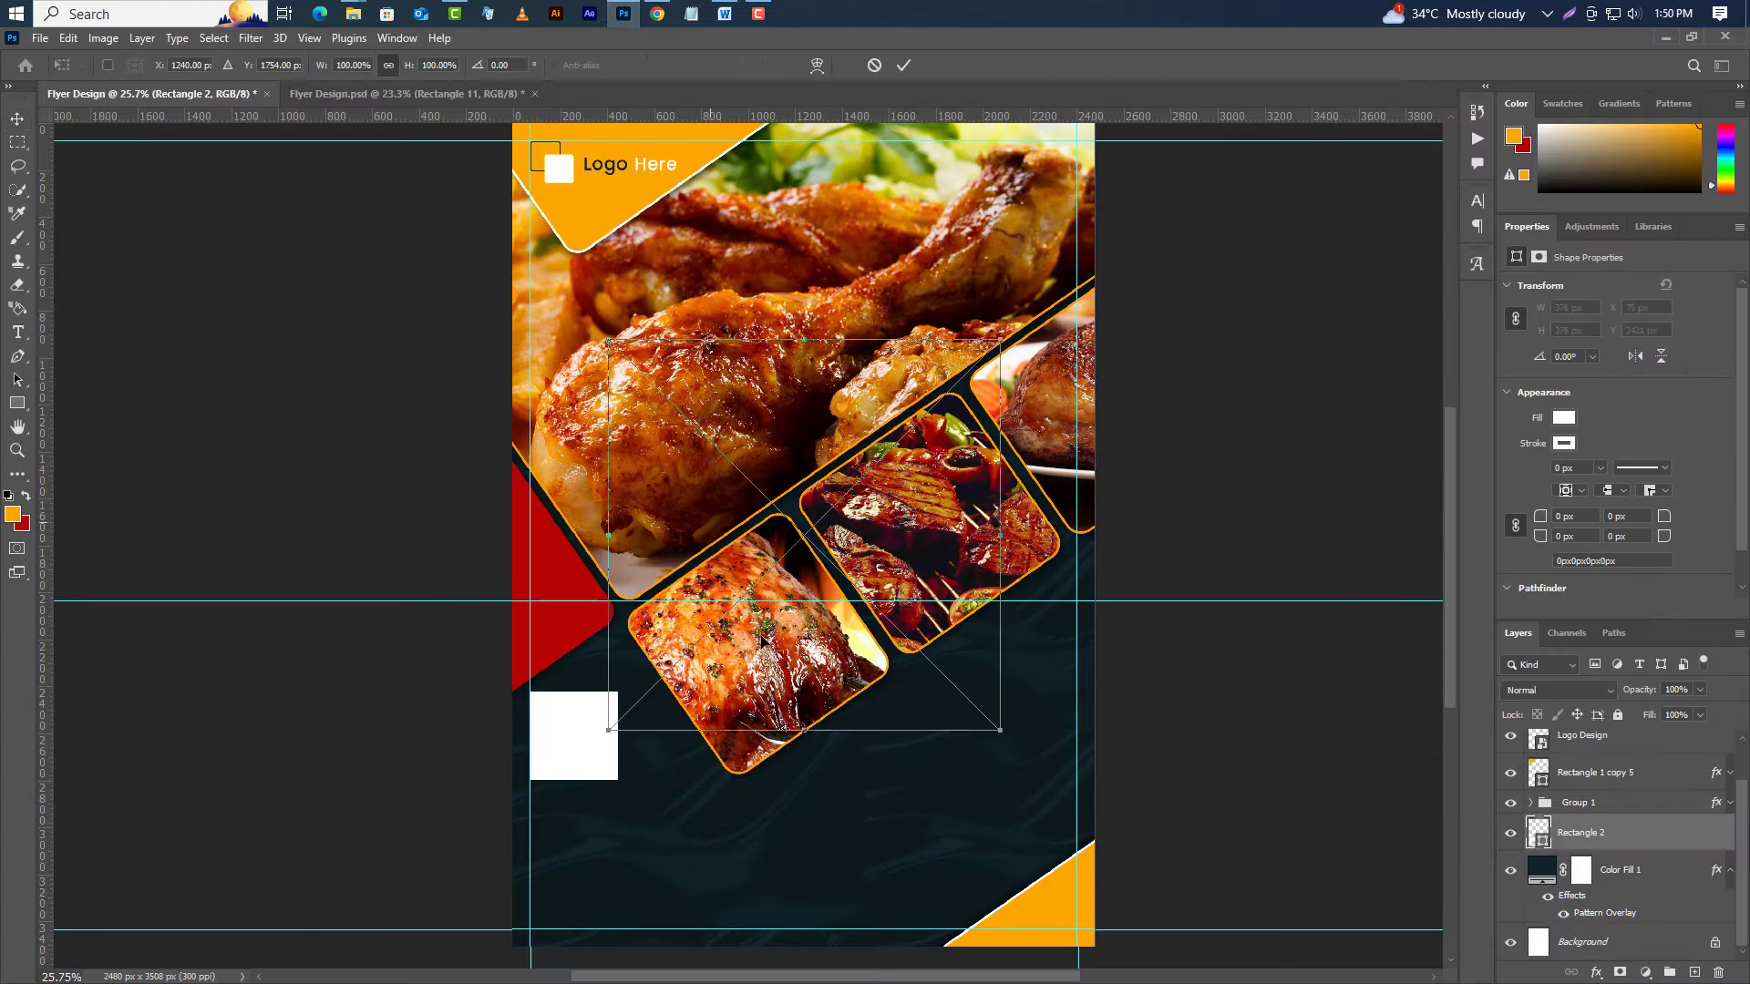
left_click_drag(1002, 533, 590, 729)
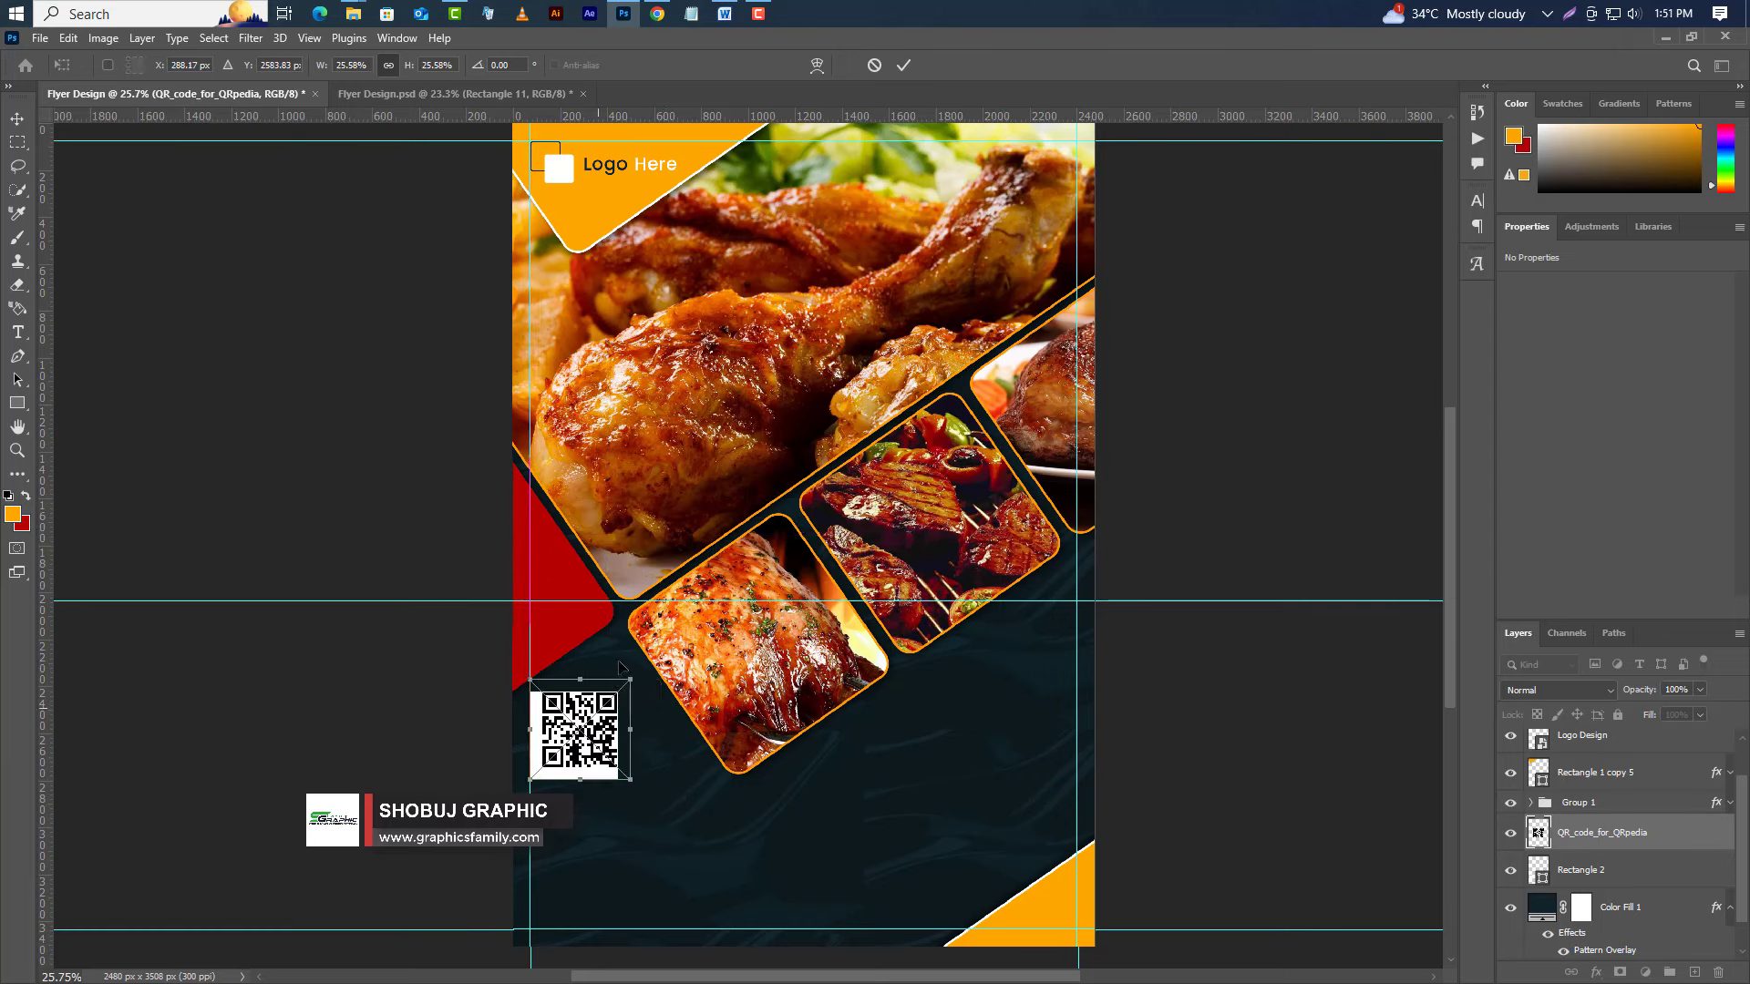
left_click_drag(632, 675, 632, 674)
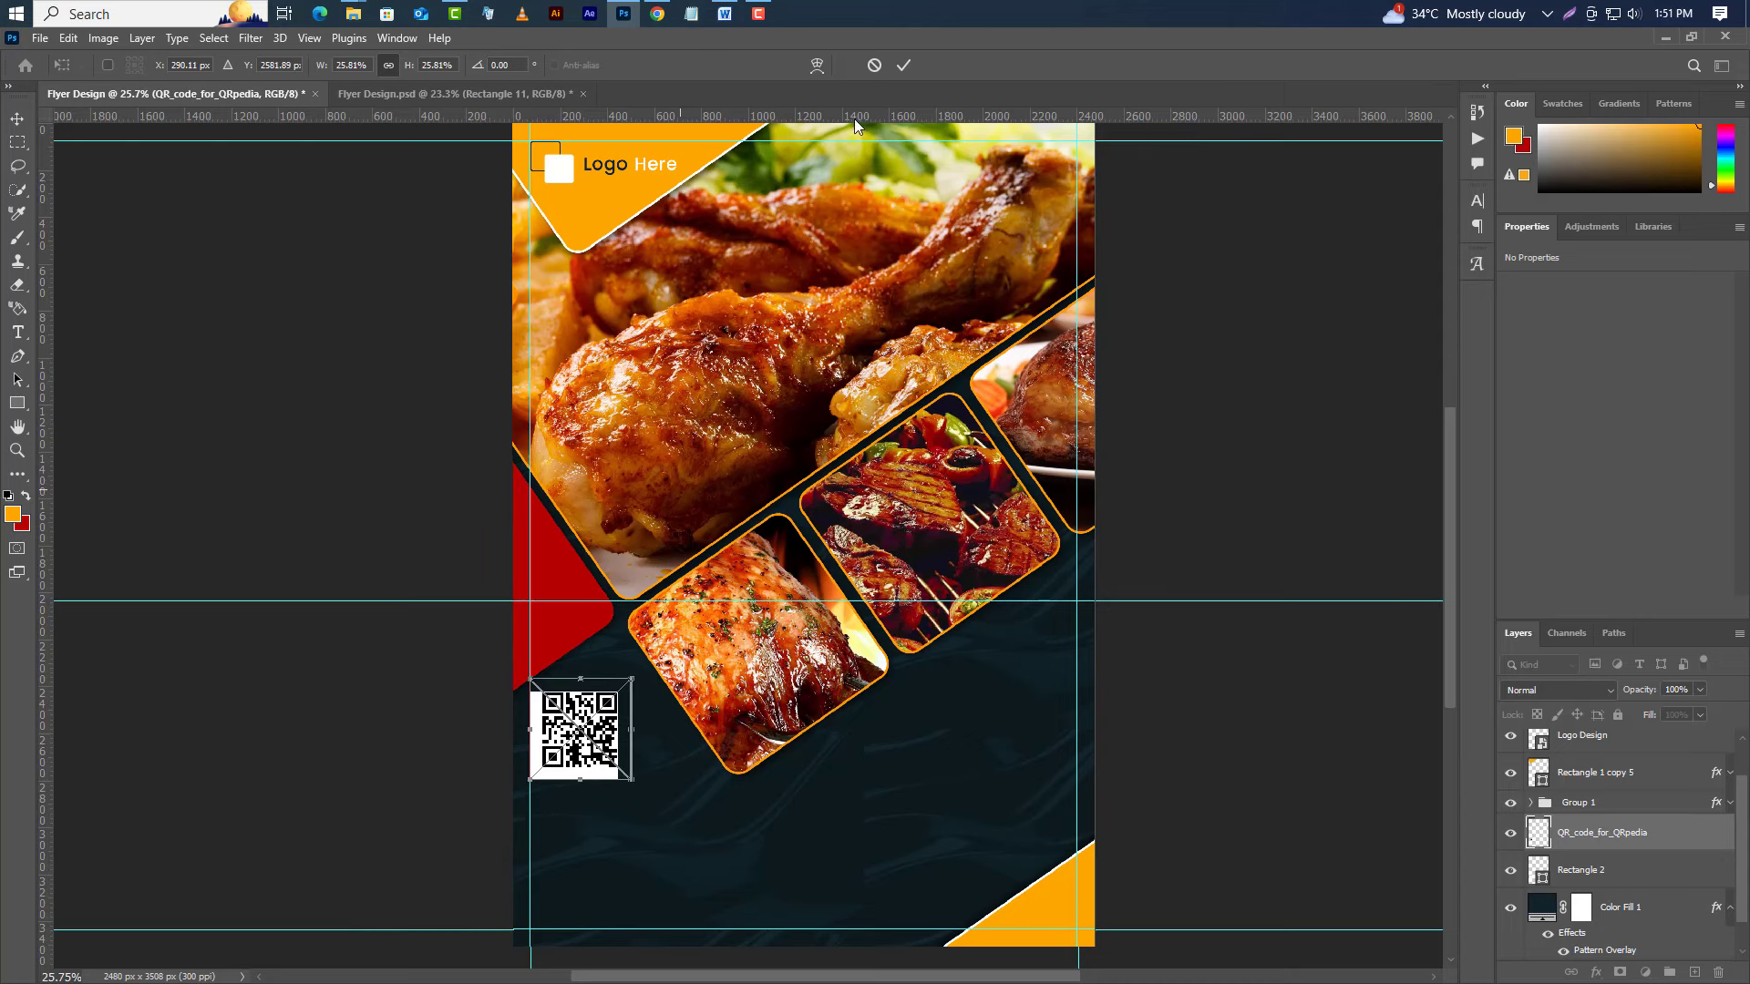
left_click(903, 65)
Centre the QR code horizontally and vertically on the white square's selection.
left_click(1542, 879, "ctrl")
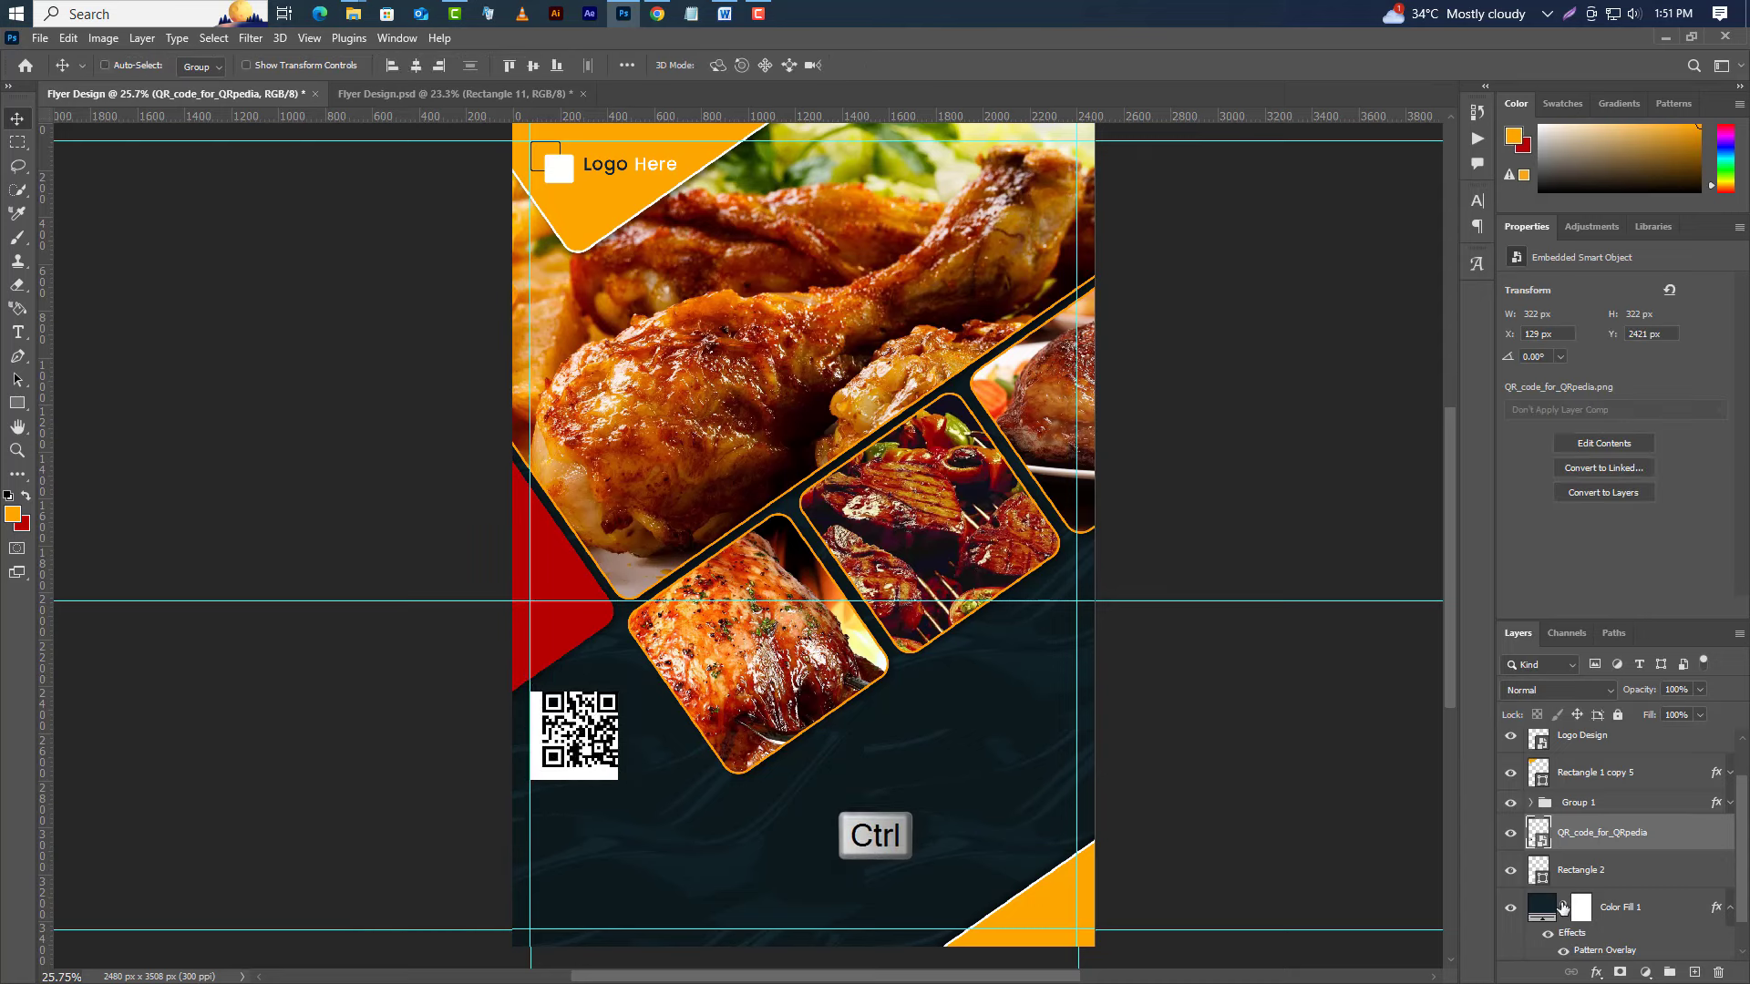
left_click(415, 66)
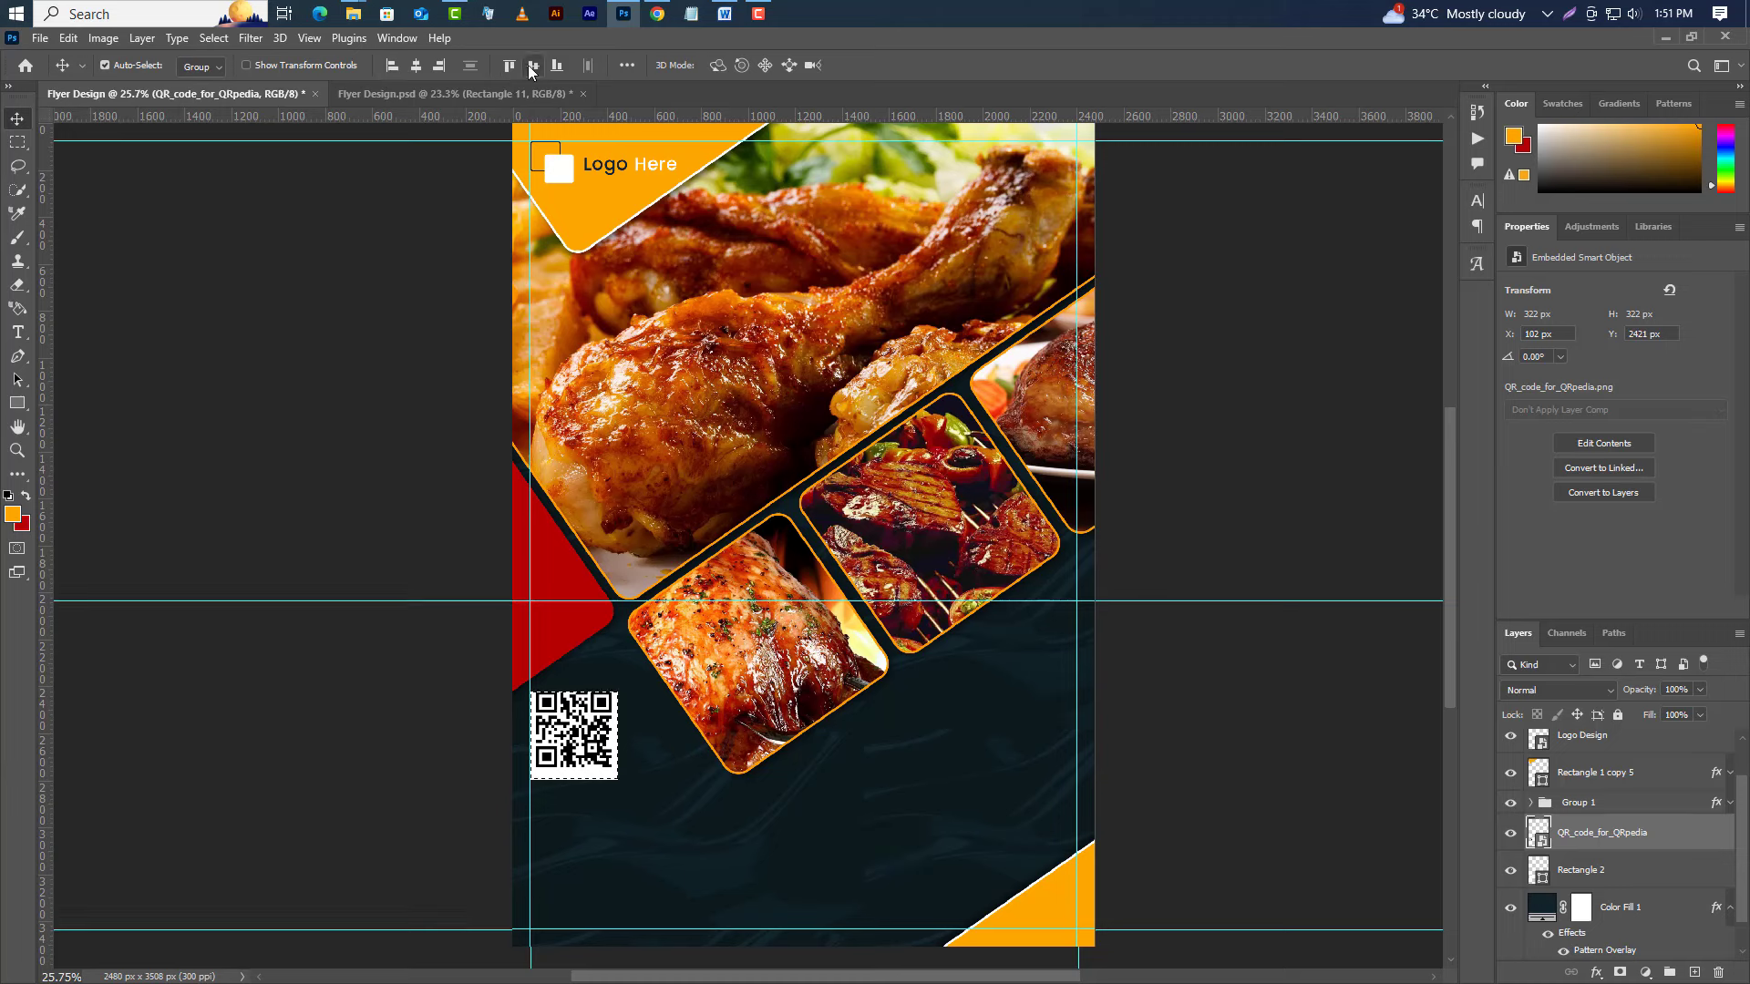
left_click(531, 65)
Deselect and type the headline 'FAST FOOD' below the QR code.
left_click(230, 37)
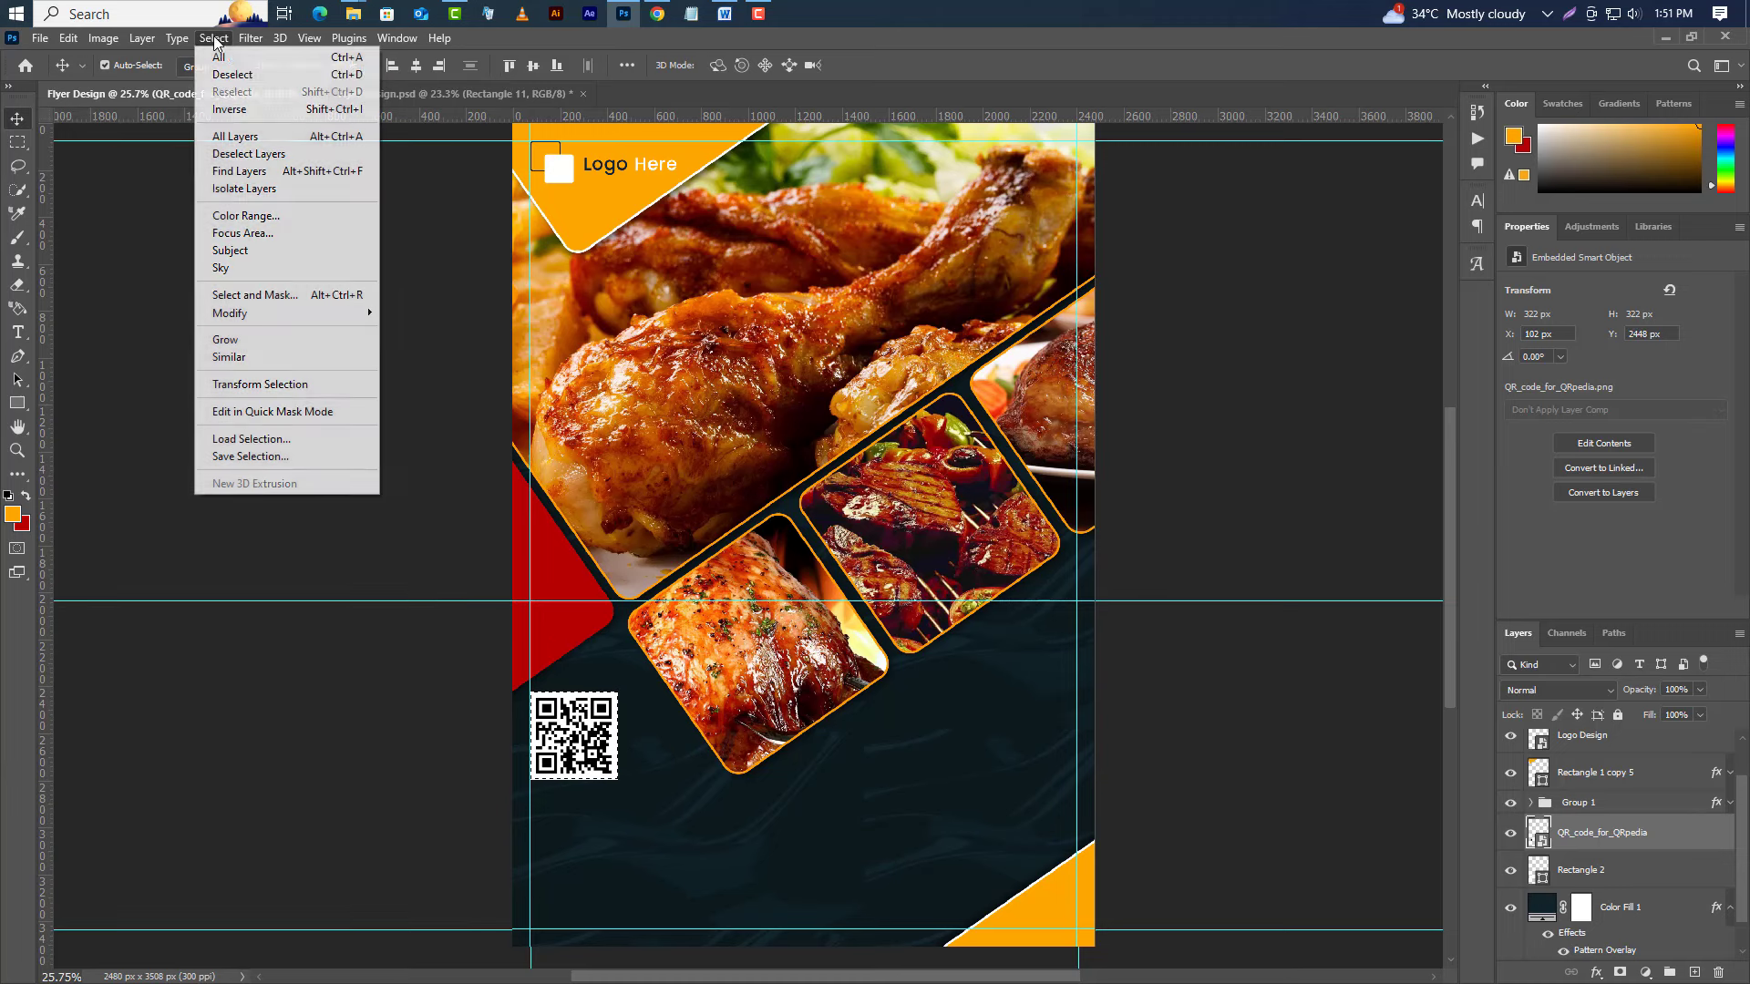
left_click(221, 73)
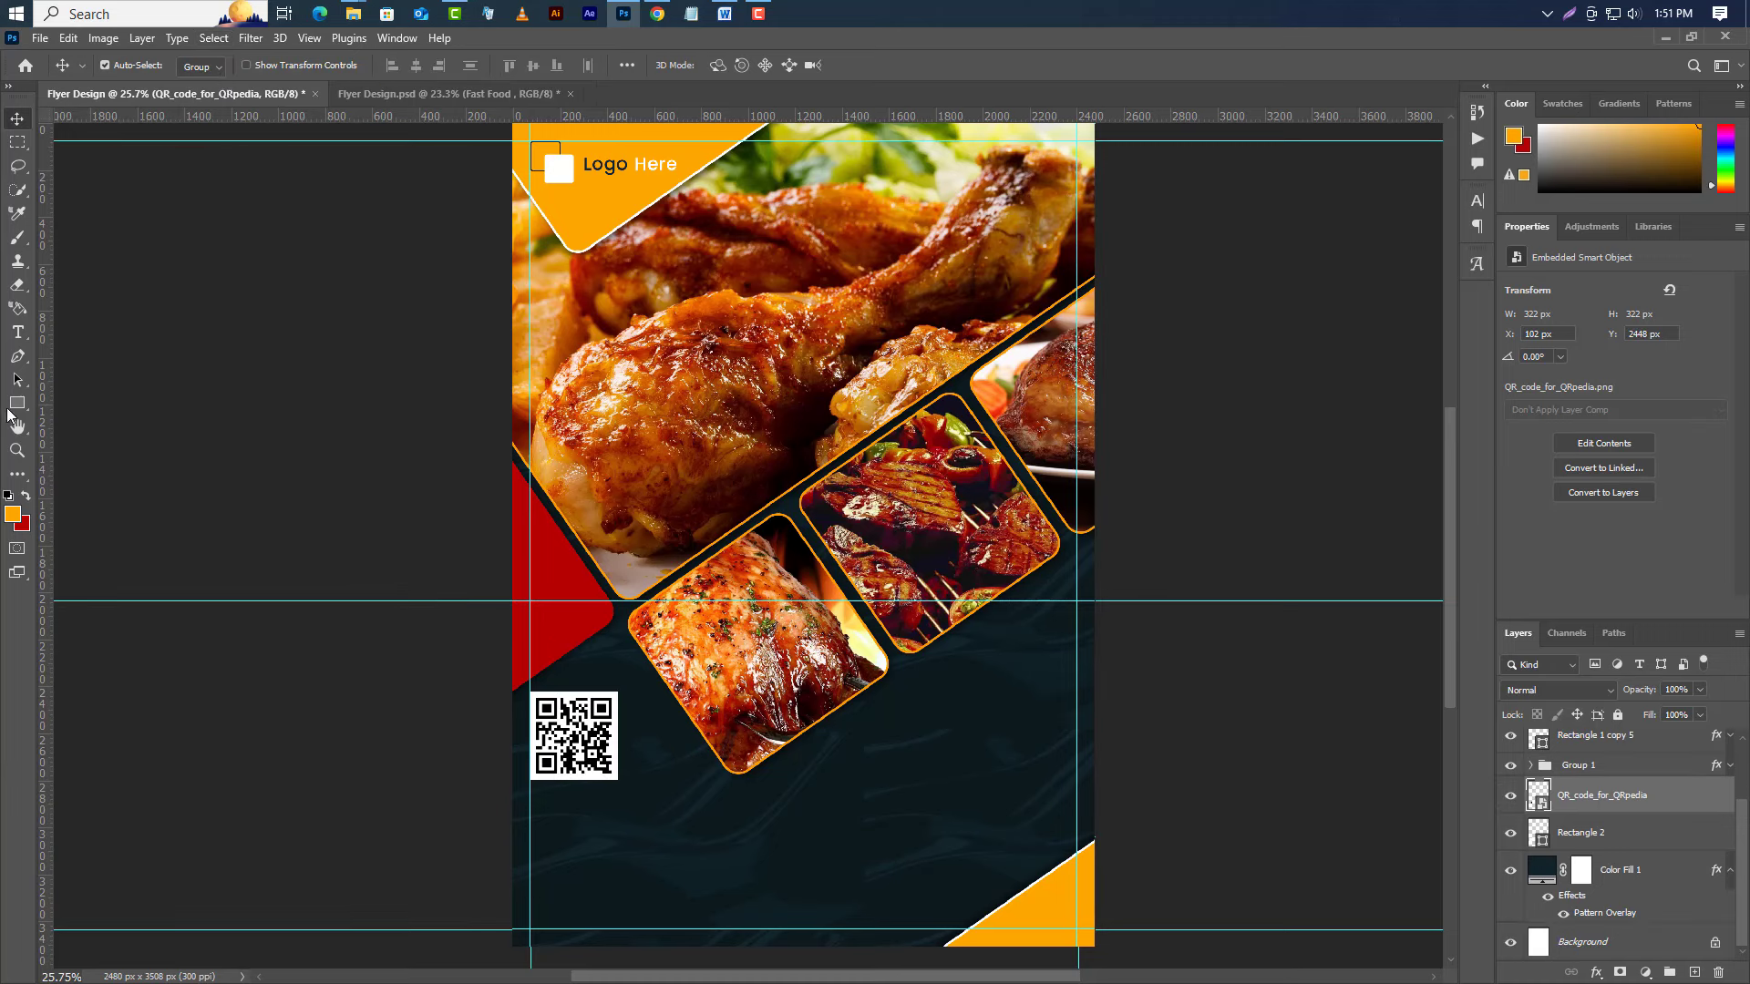
left_click(18, 332)
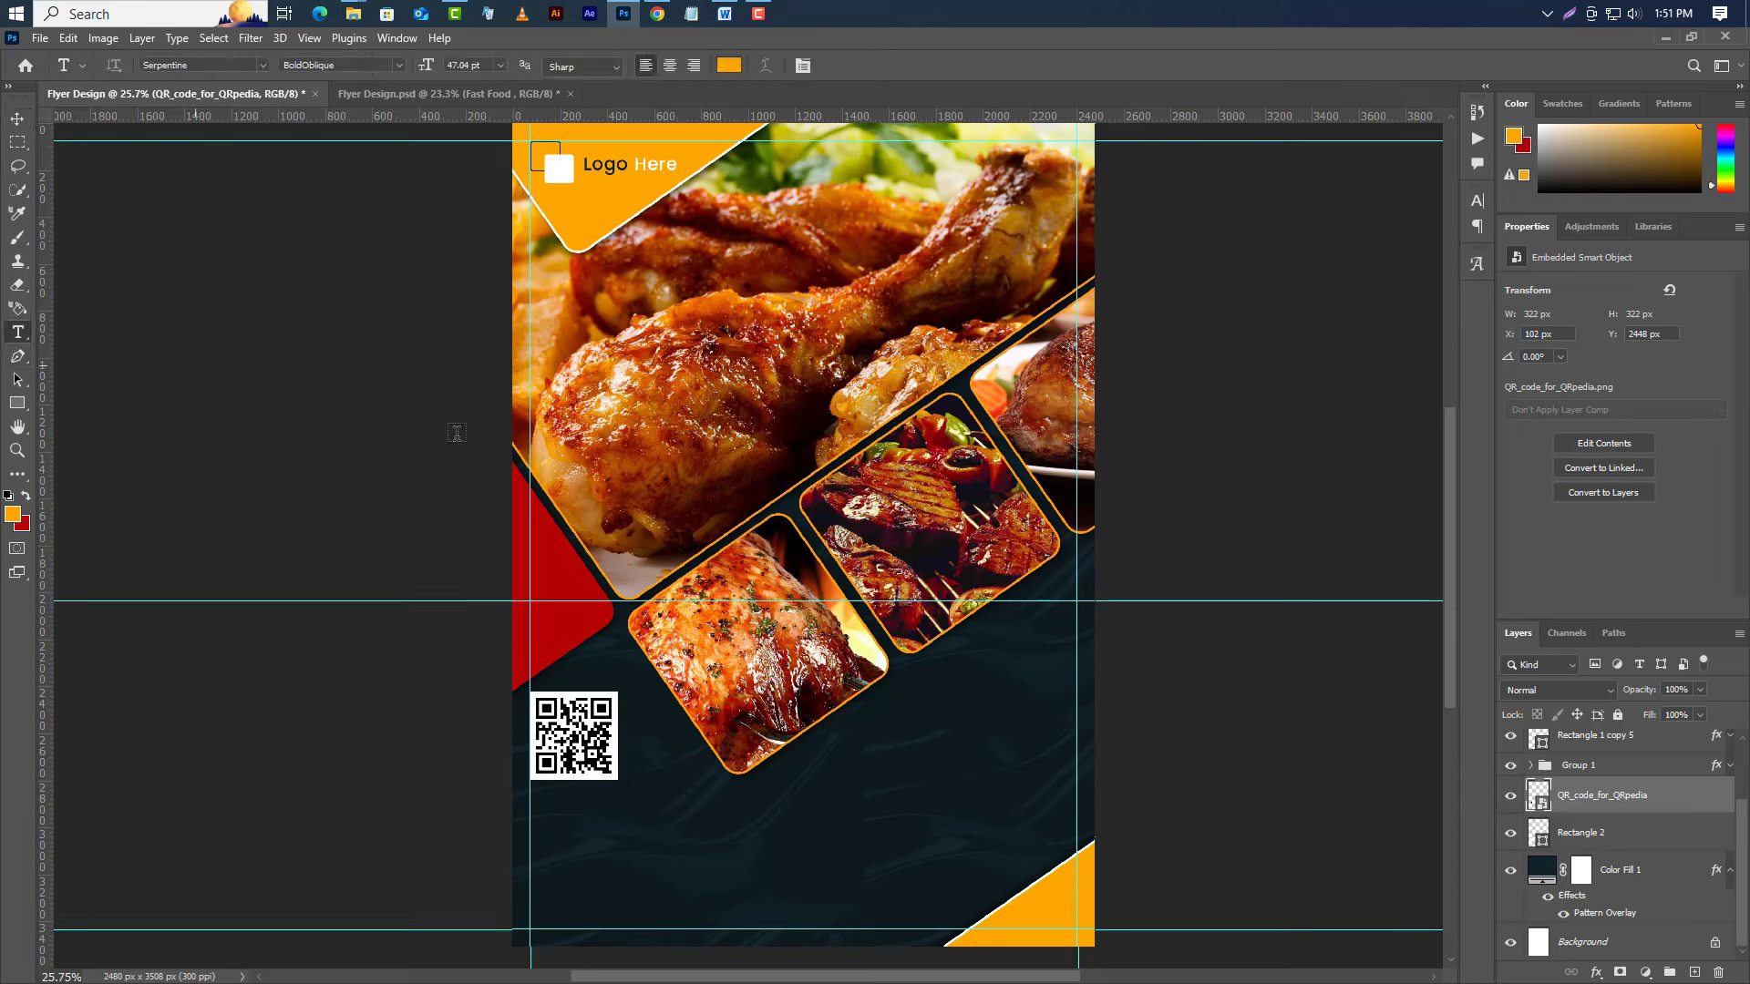
left_click(530, 816)
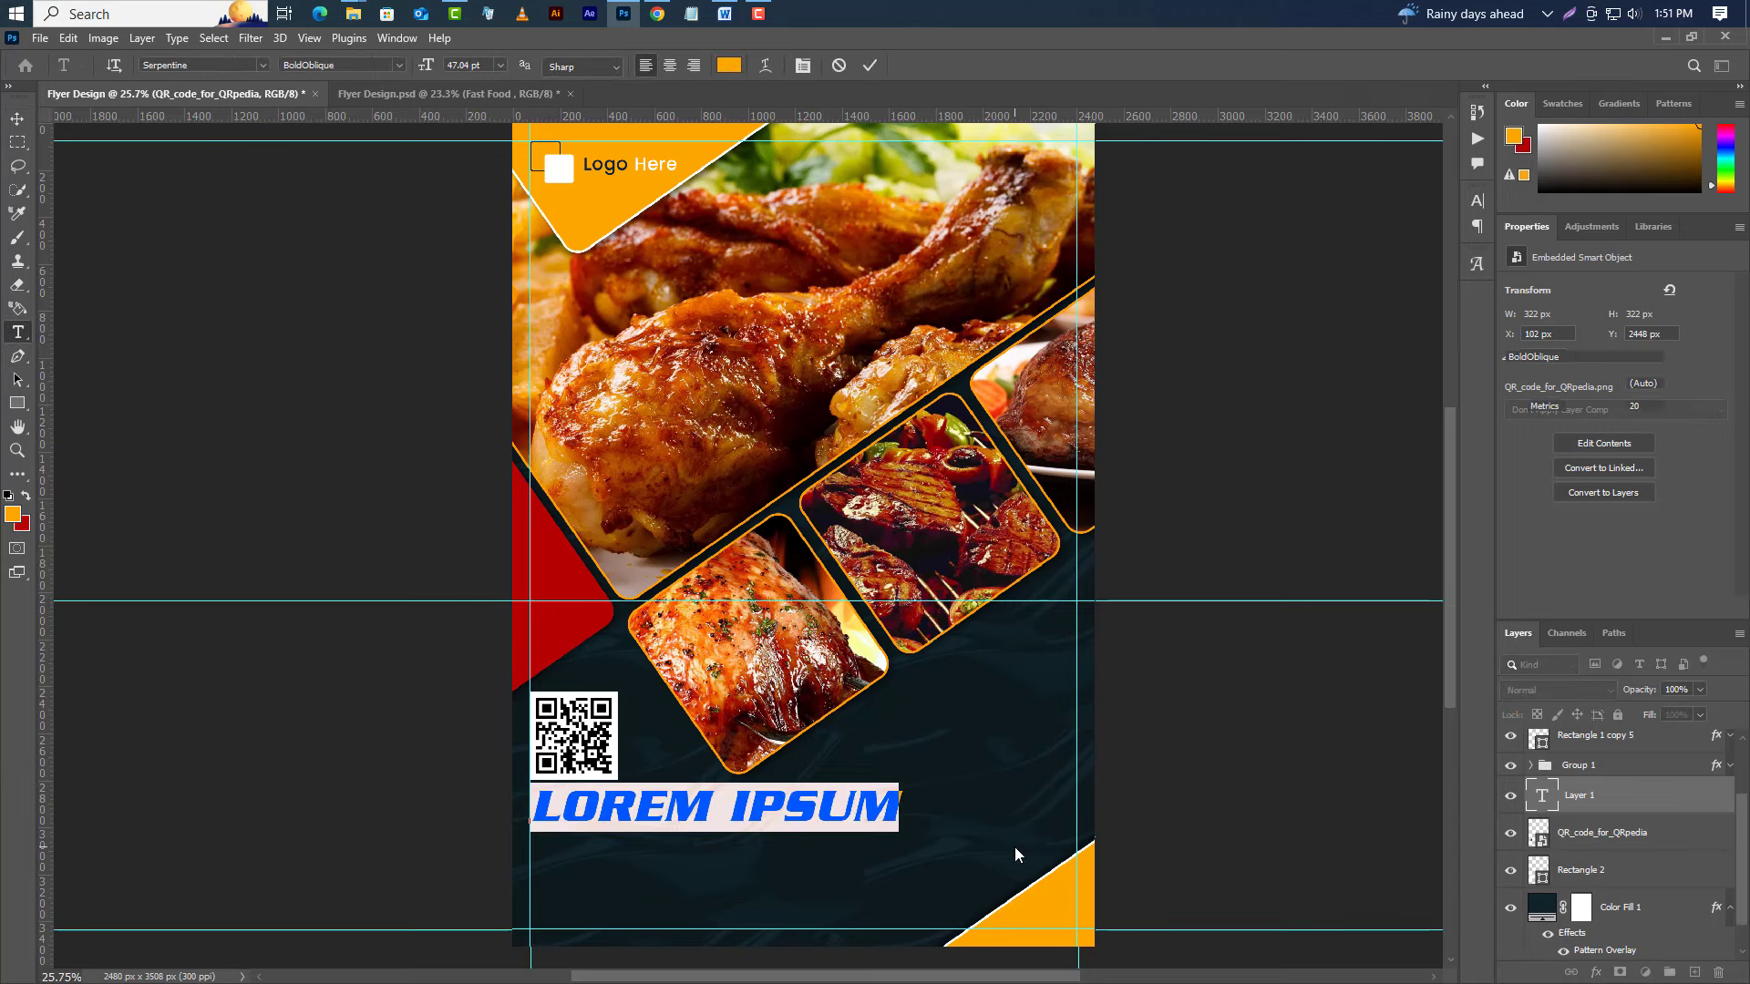
type("FAST")
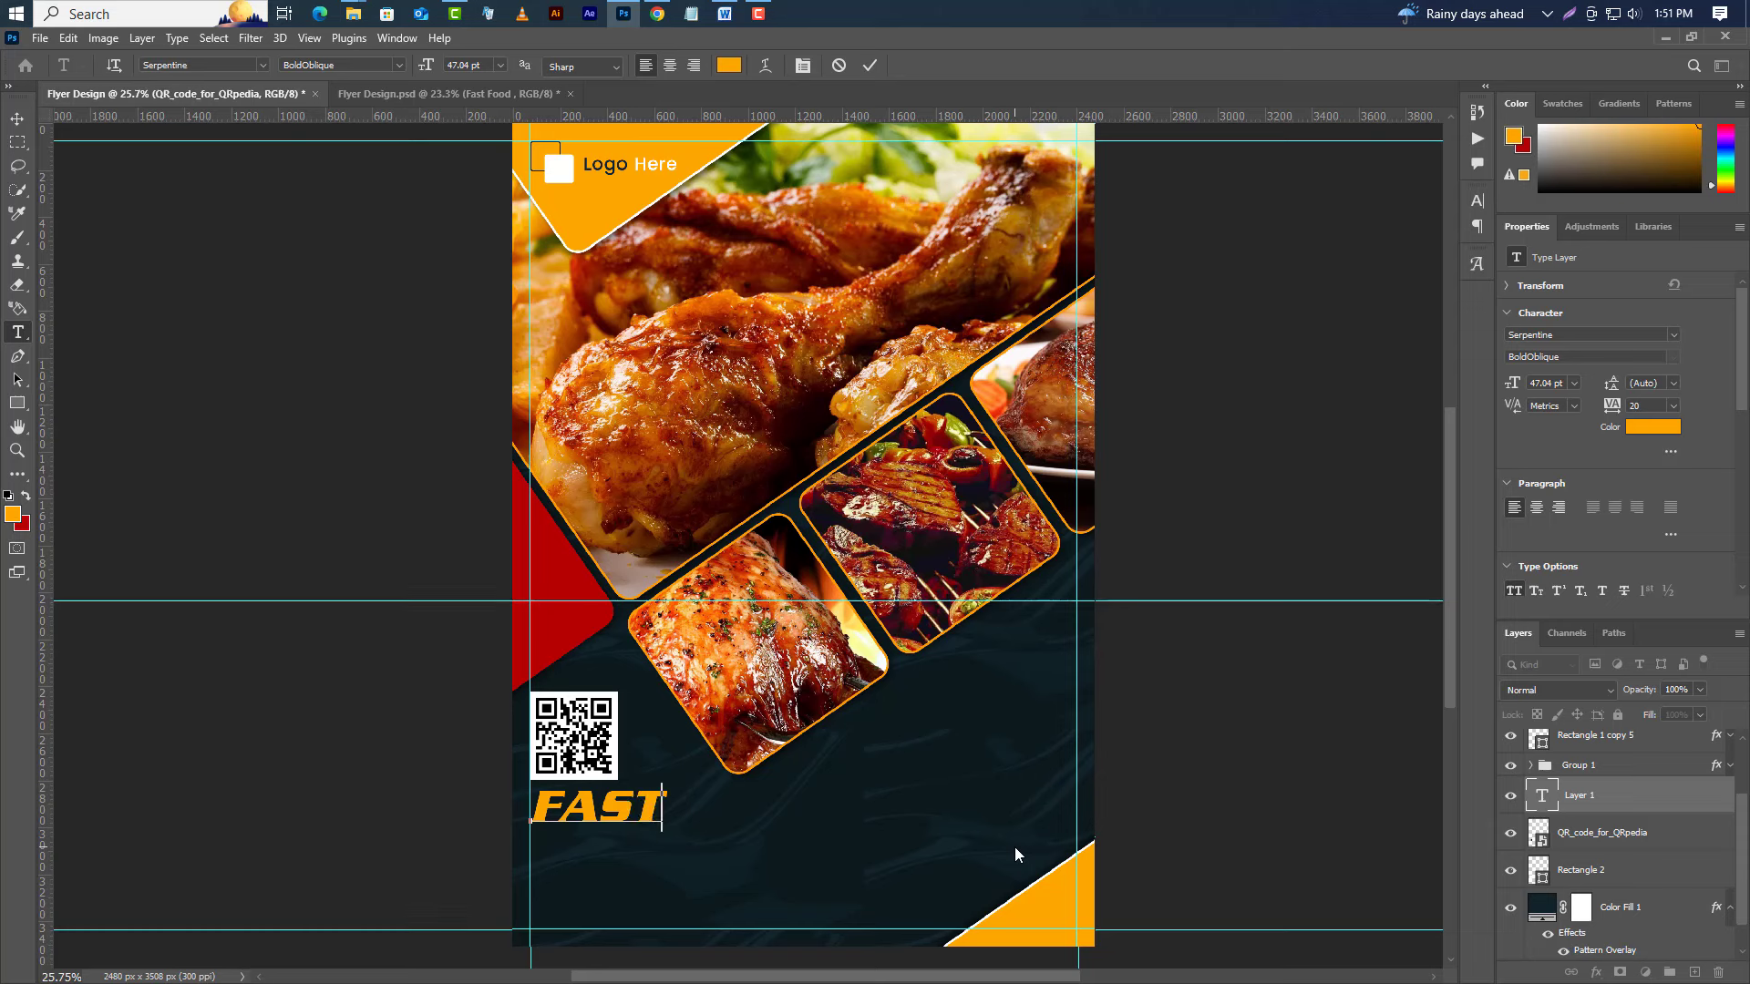
type(" FOOD")
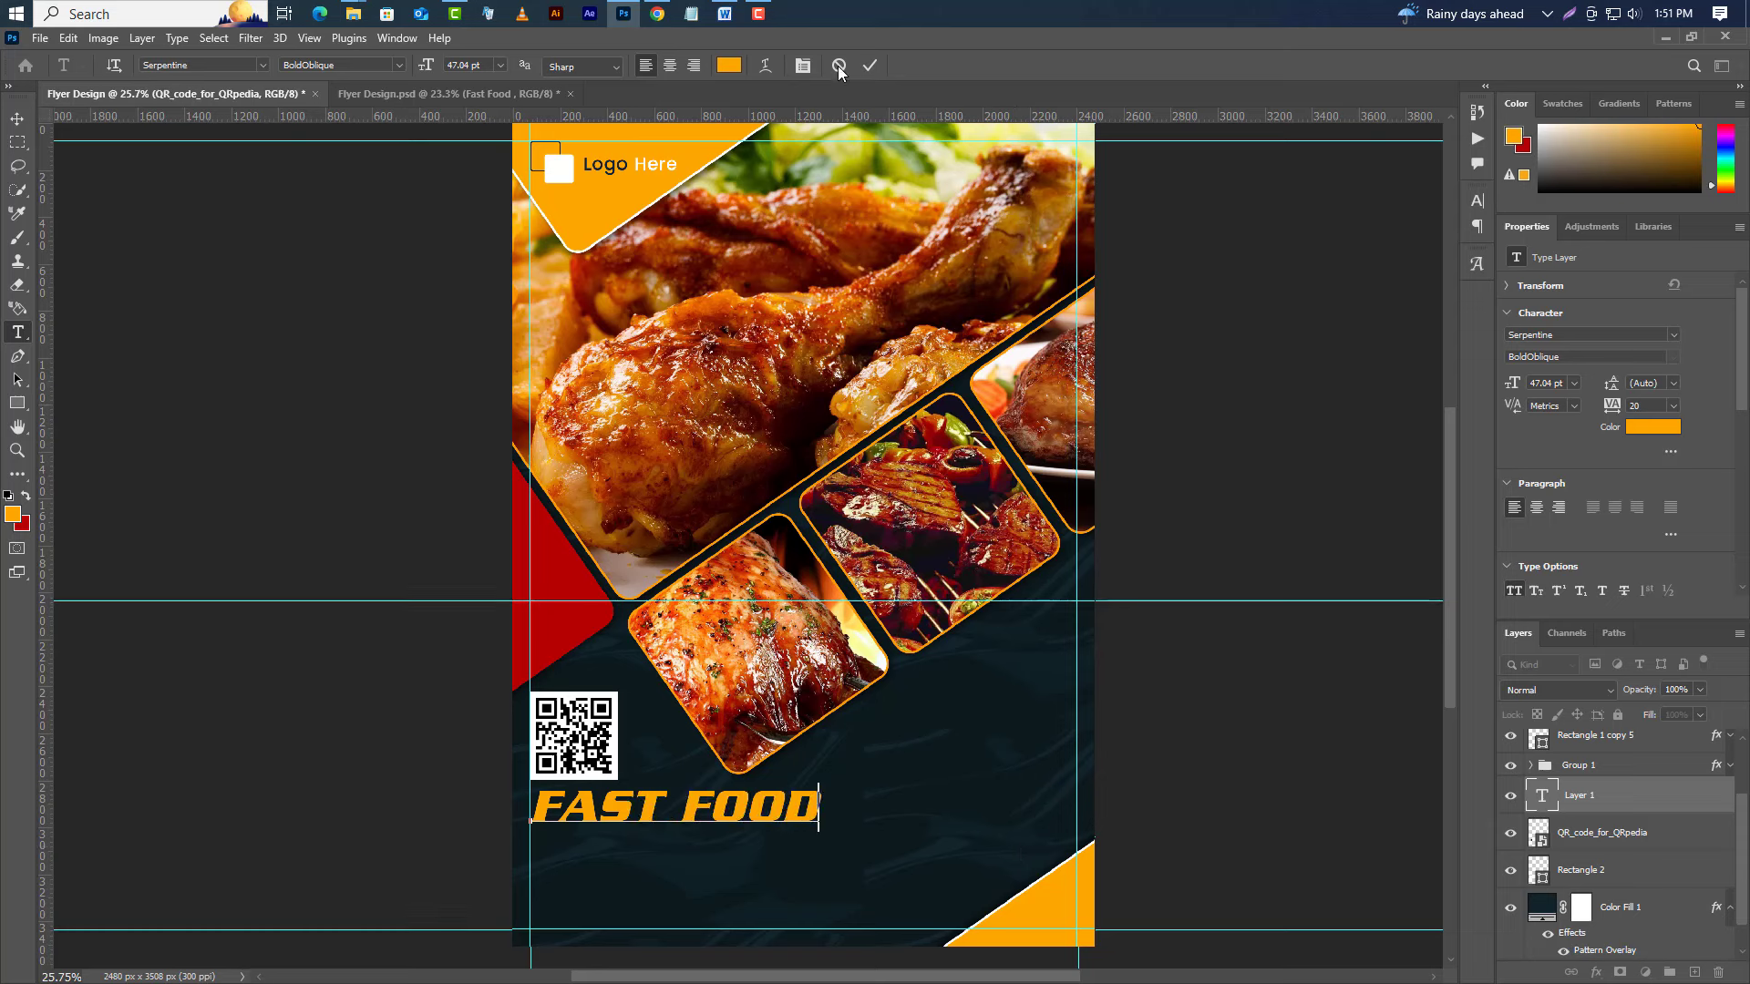
left_click(870, 66)
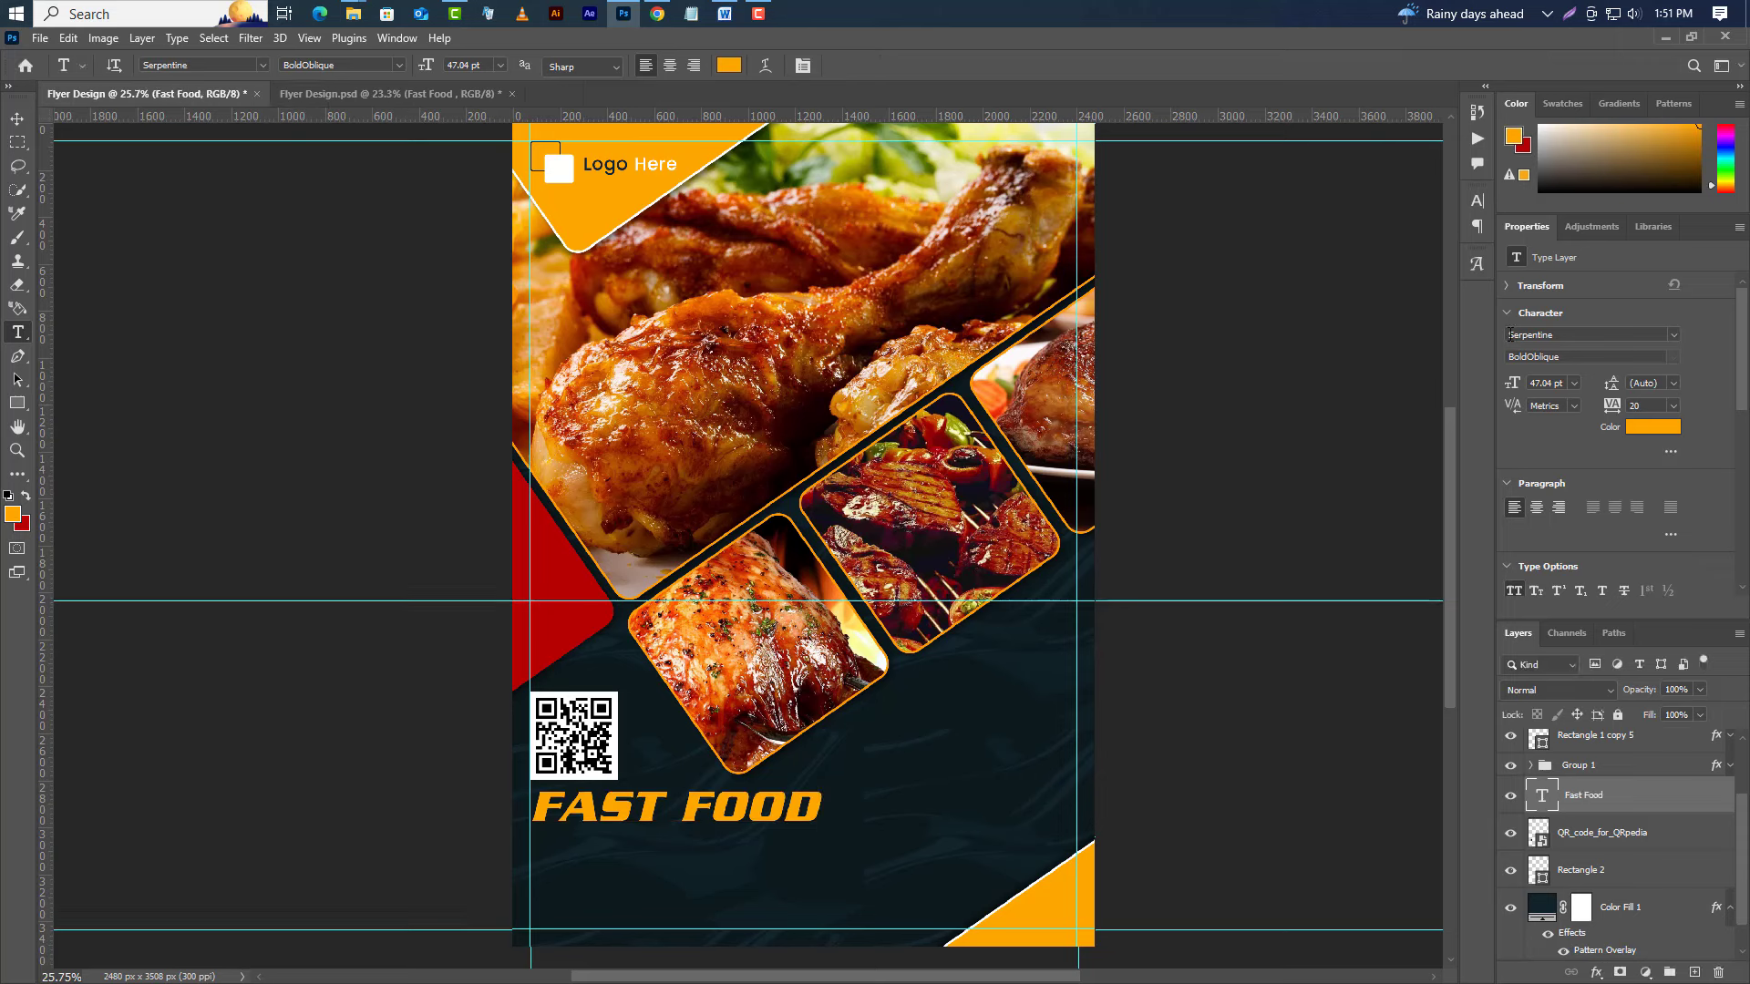
Set the FAST FOOD headline's font size to 89 pt.
left_click(1559, 358)
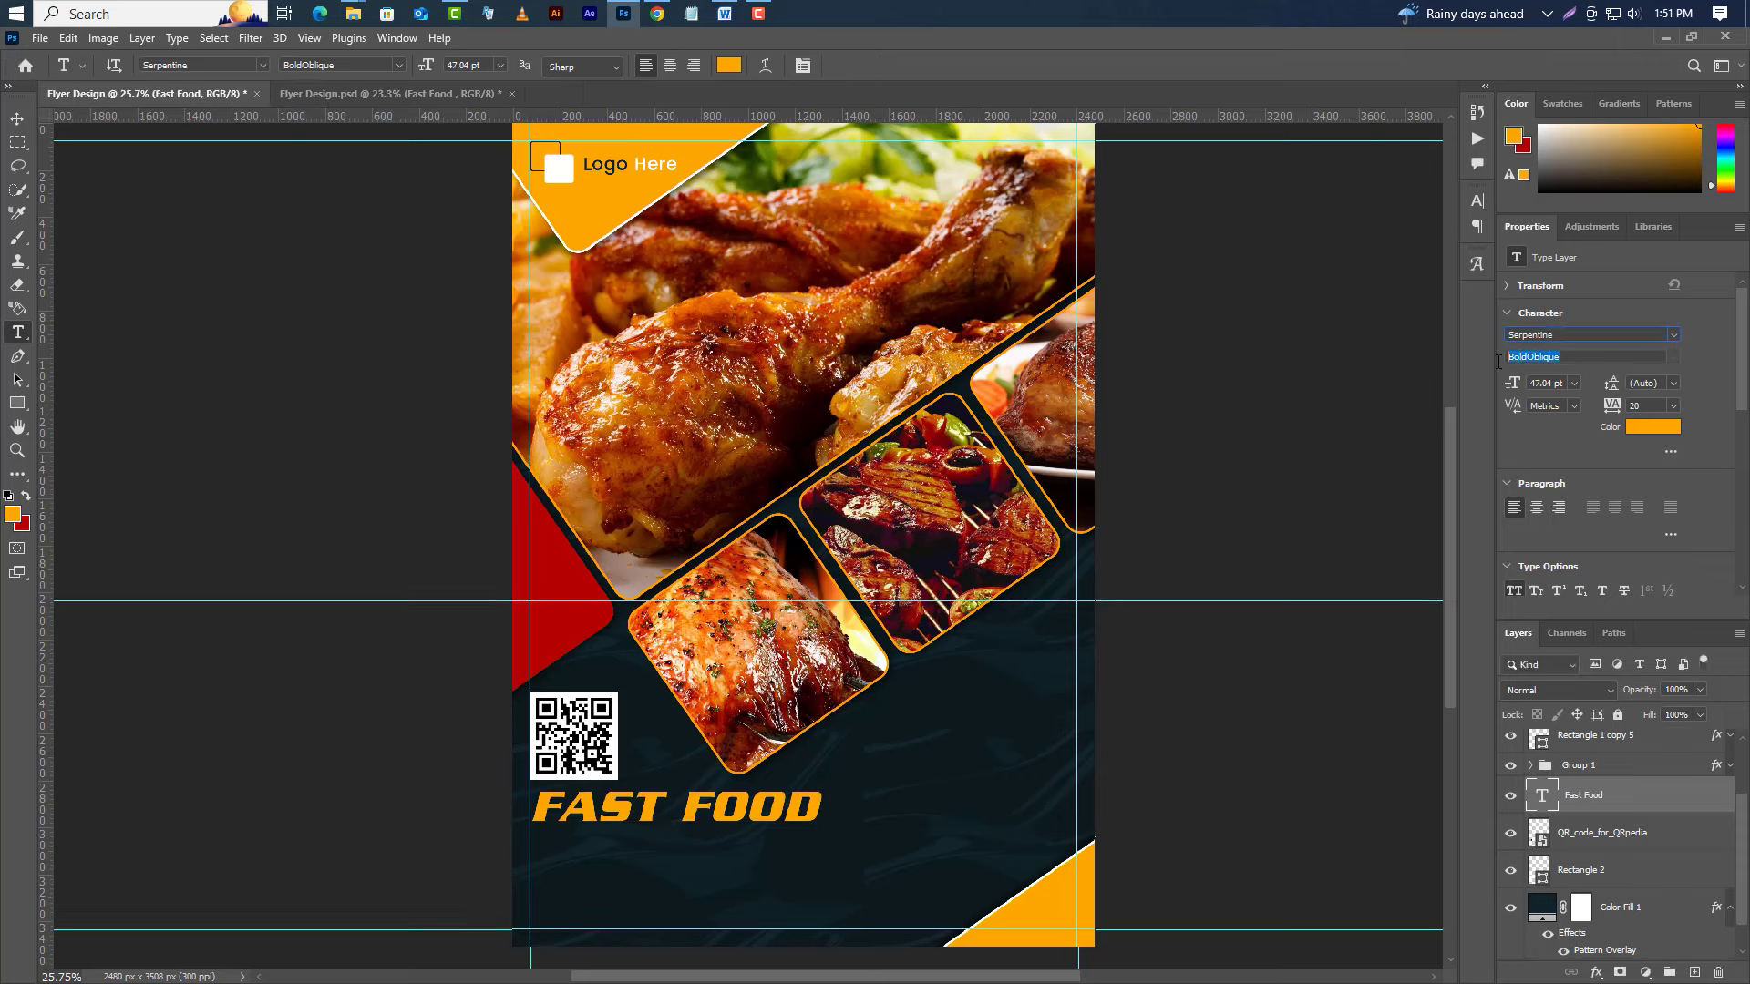
left_click(1532, 383)
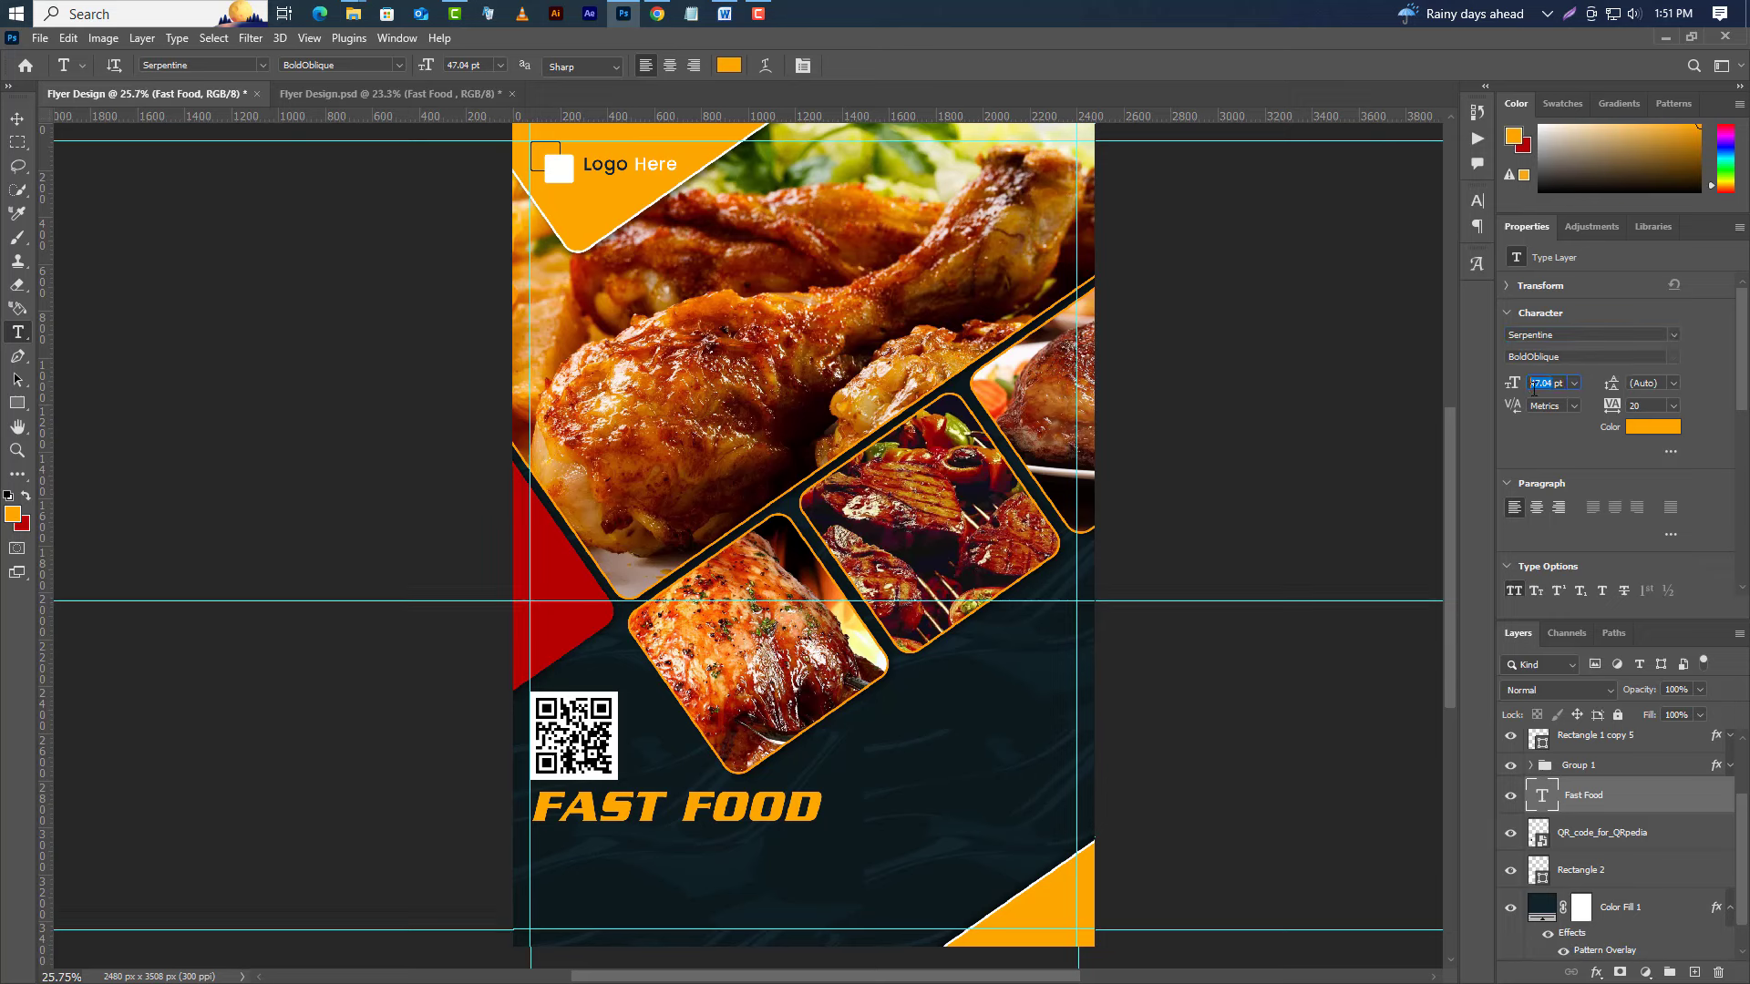
type("89")
key("Return")
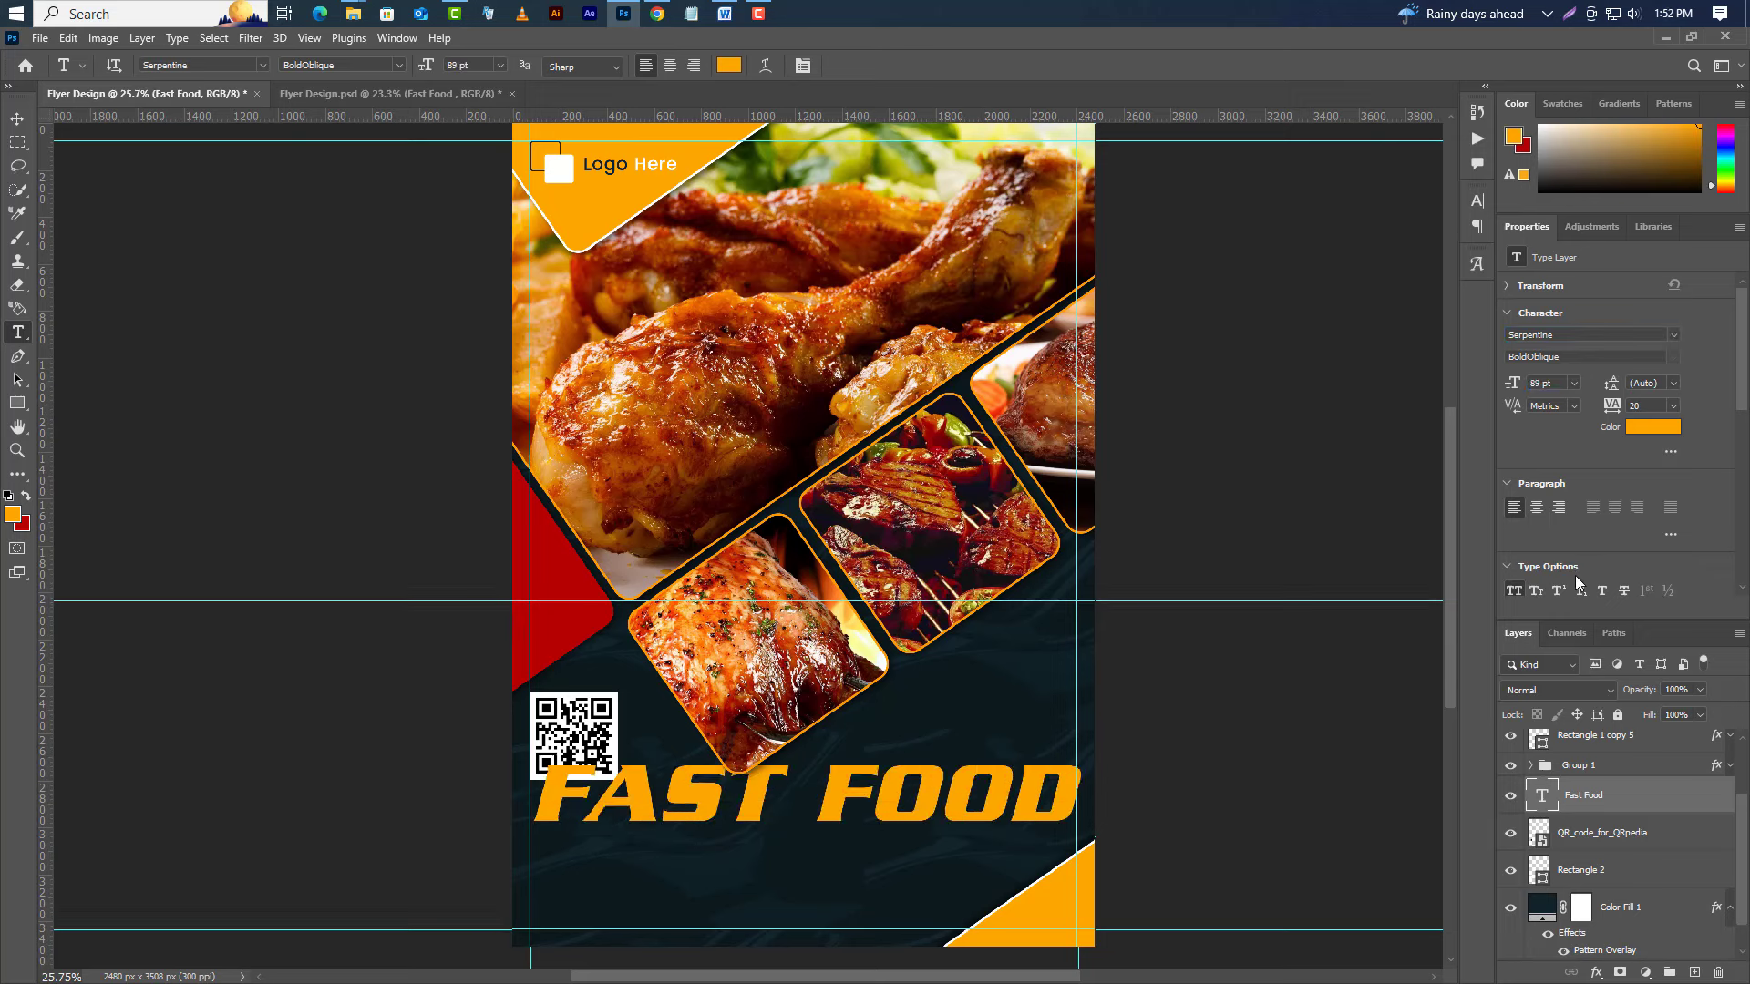
left_click(73, 37)
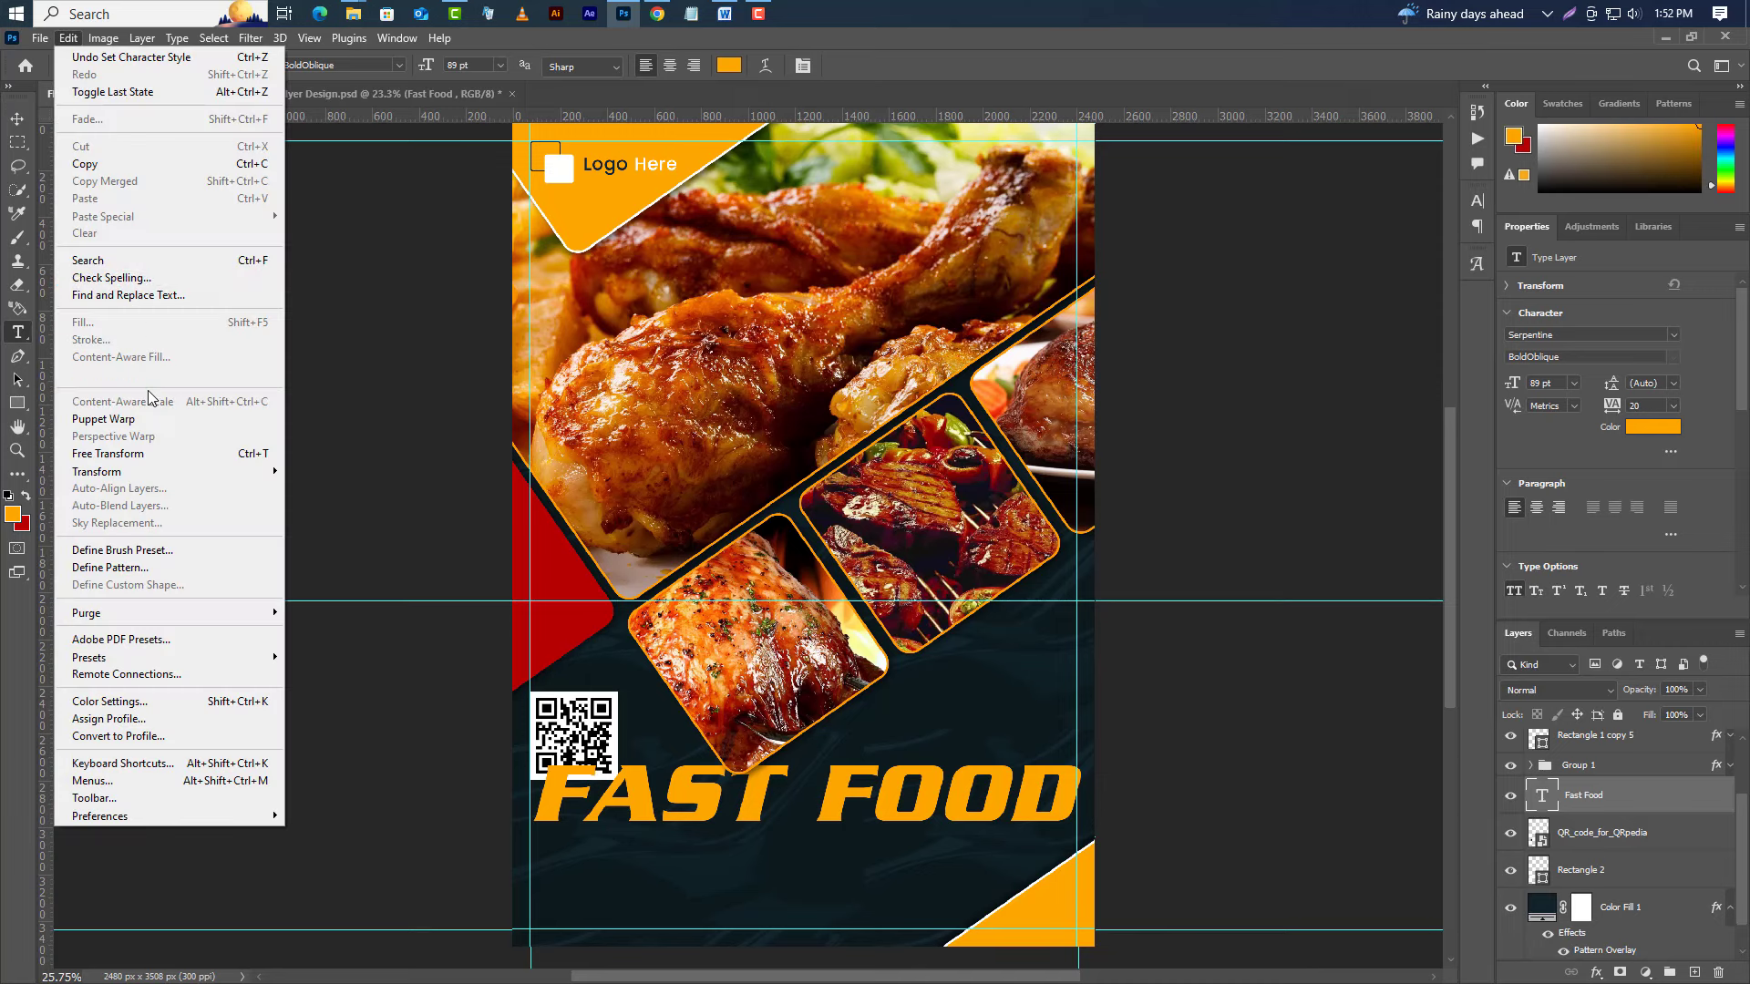
Free Transform the FAST FOOD headline to stretch it taller.
left_click(109, 454)
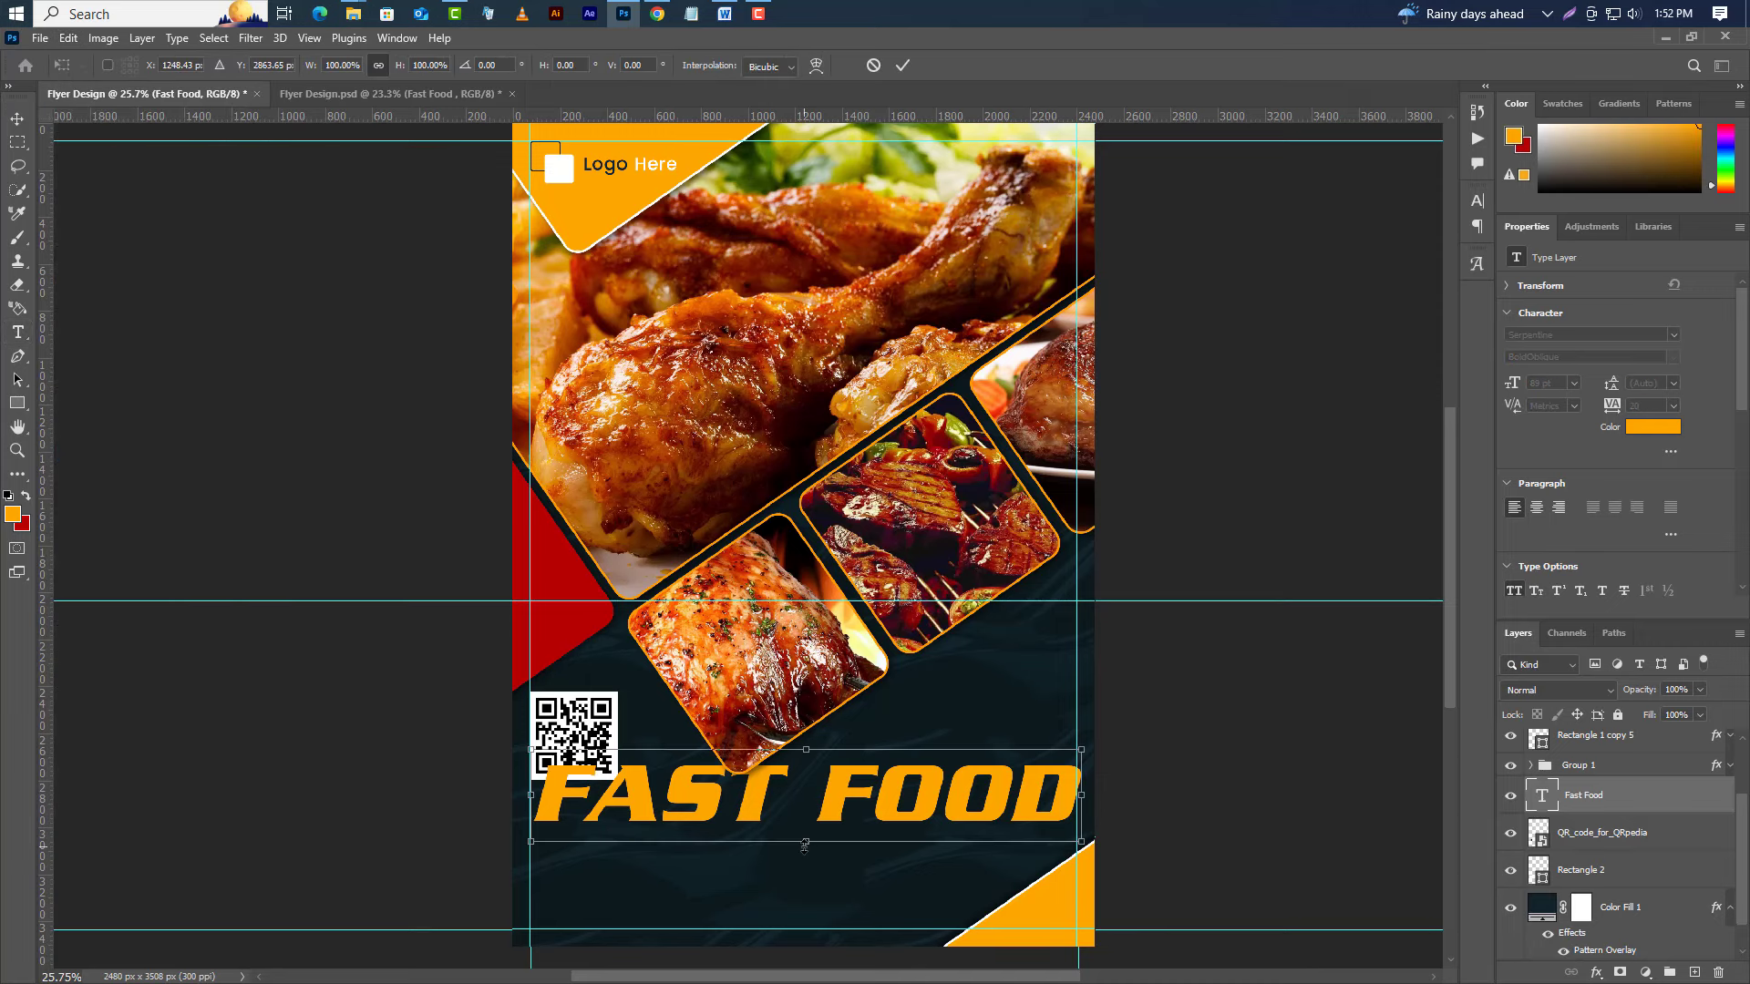
left_click_drag(804, 843, 866, 808)
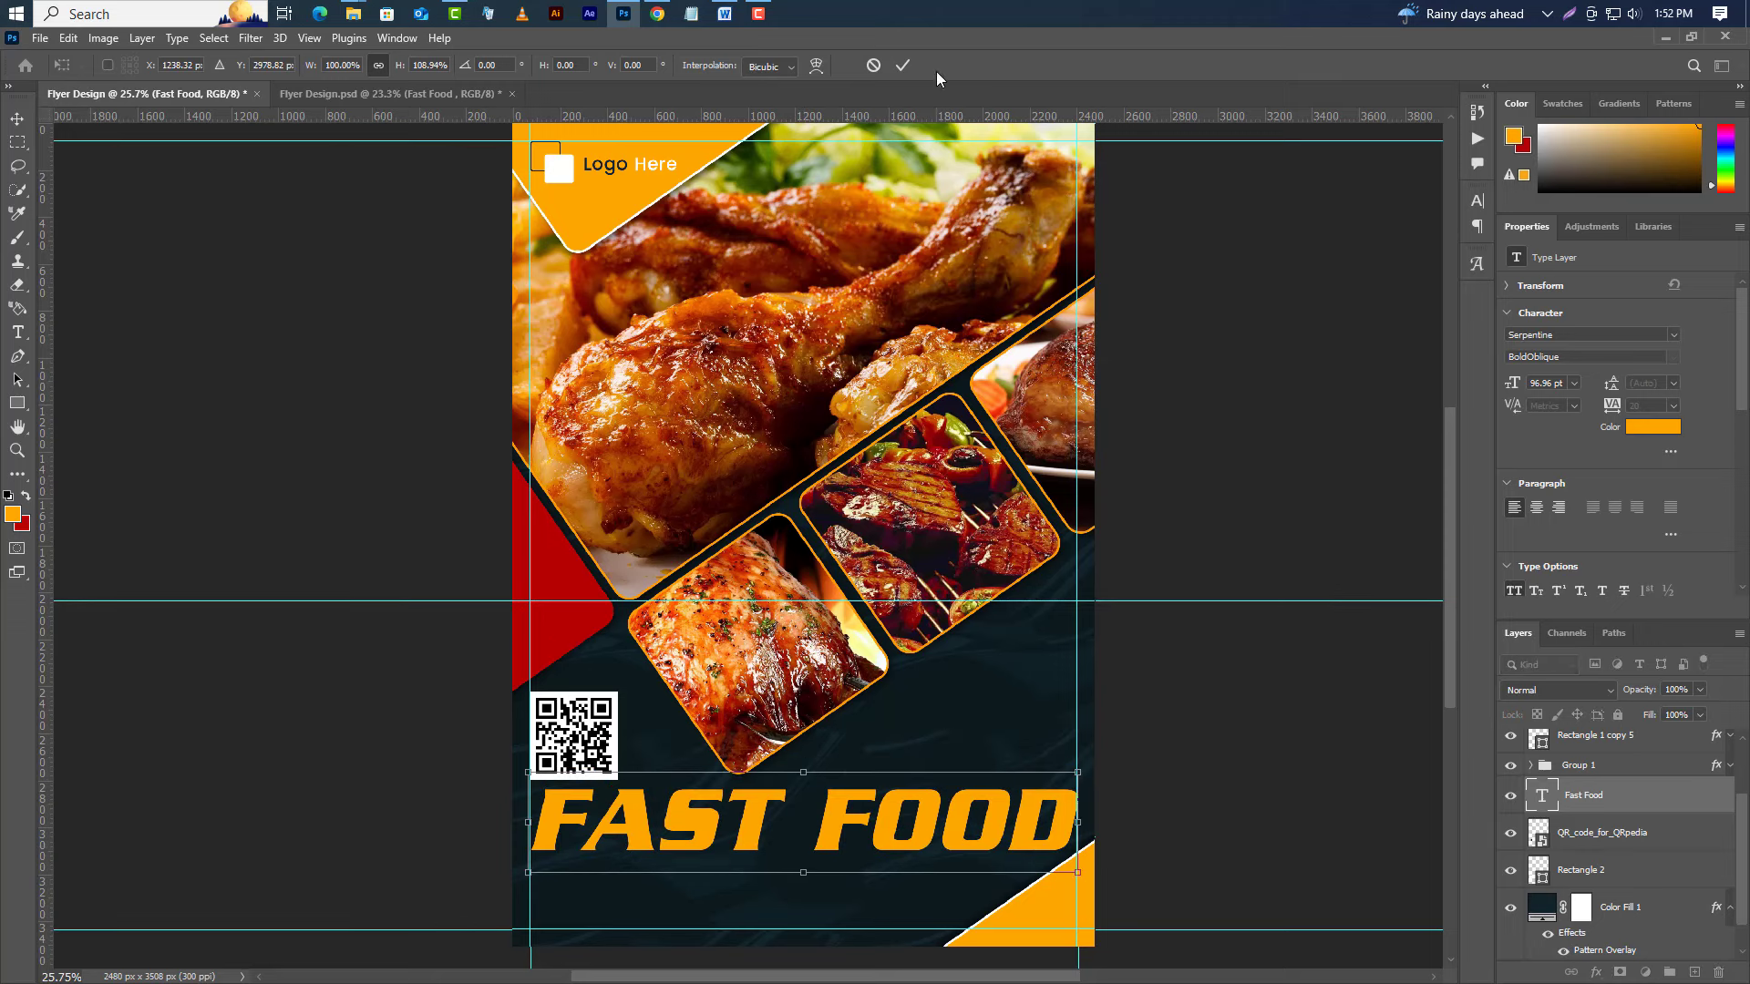
left_click(902, 65)
Group the QR code with its white square and shrink the tile slightly.
left_click(1608, 869)
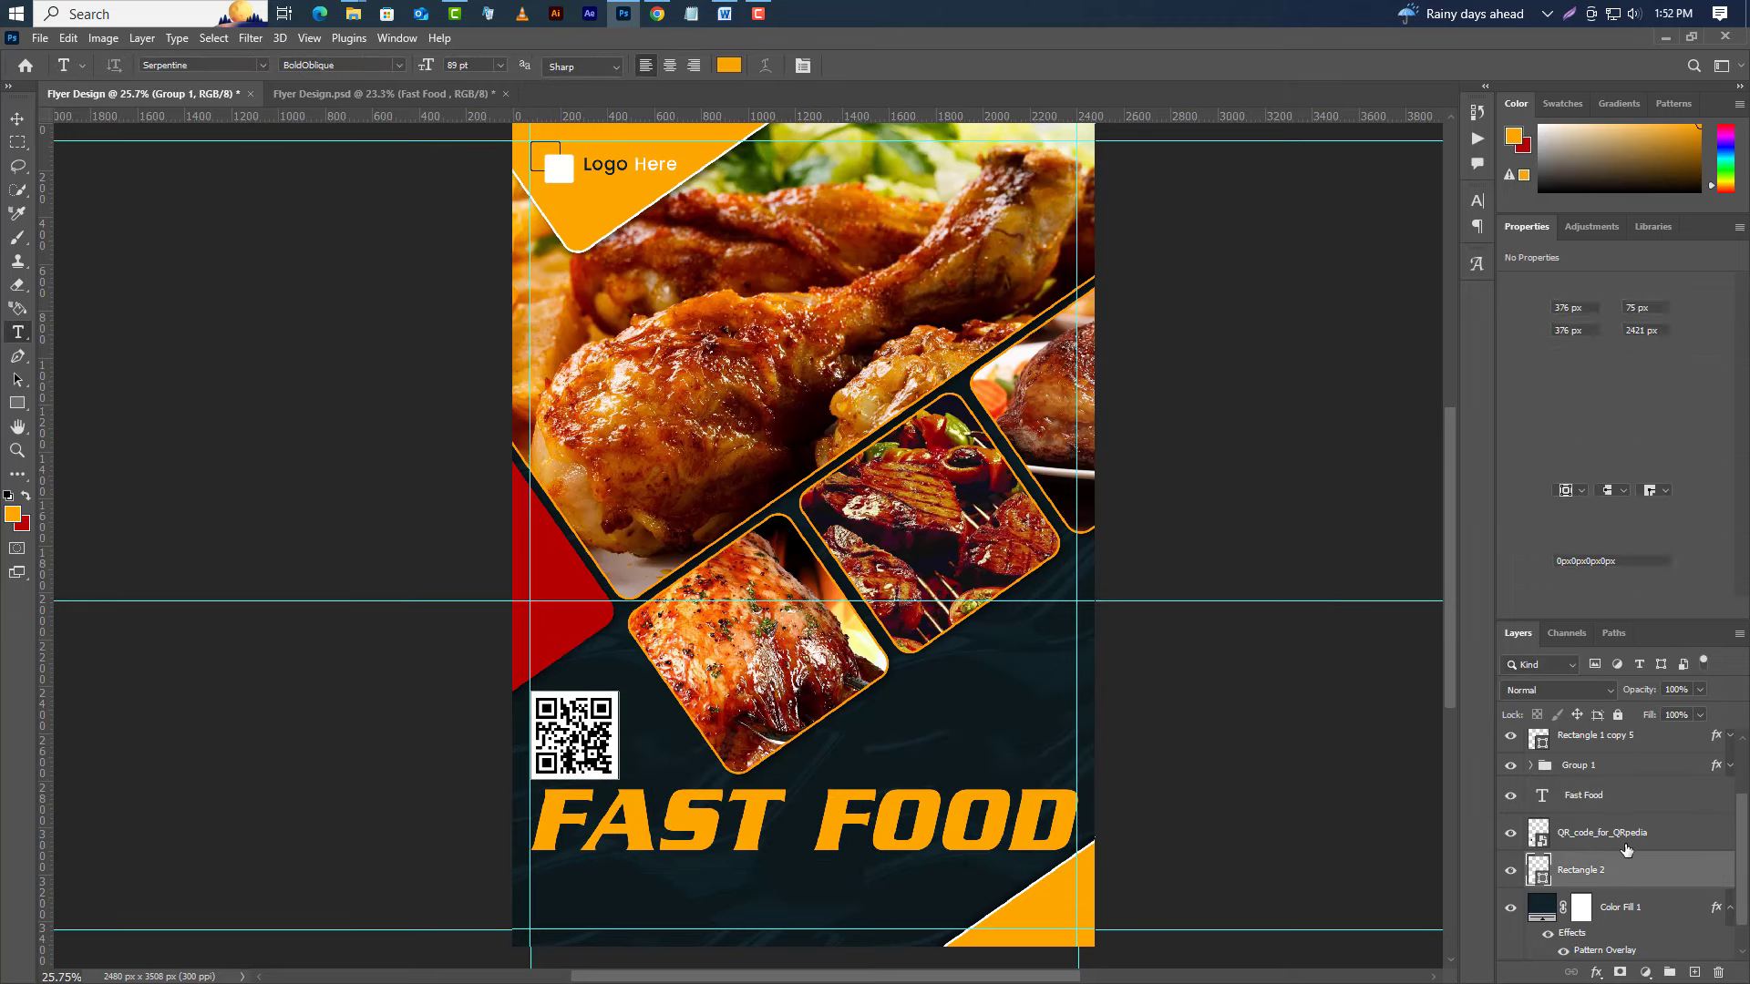
left_click(1669, 971)
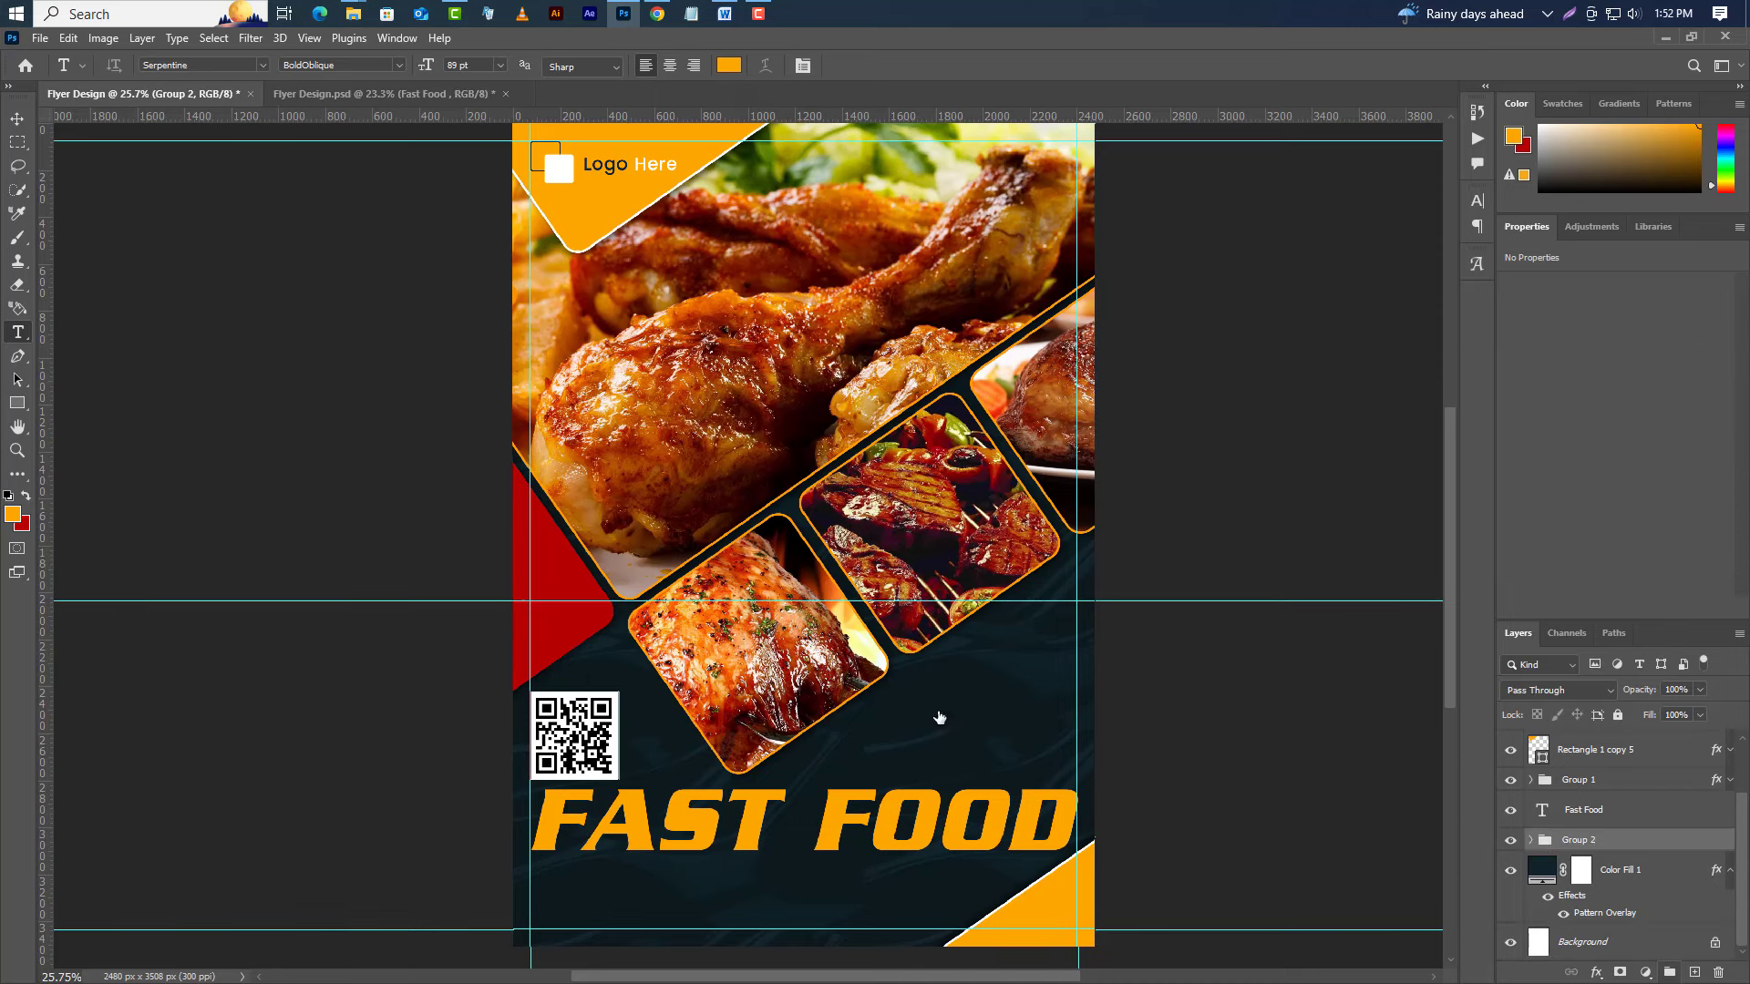
left_click(68, 37)
left_click(167, 467)
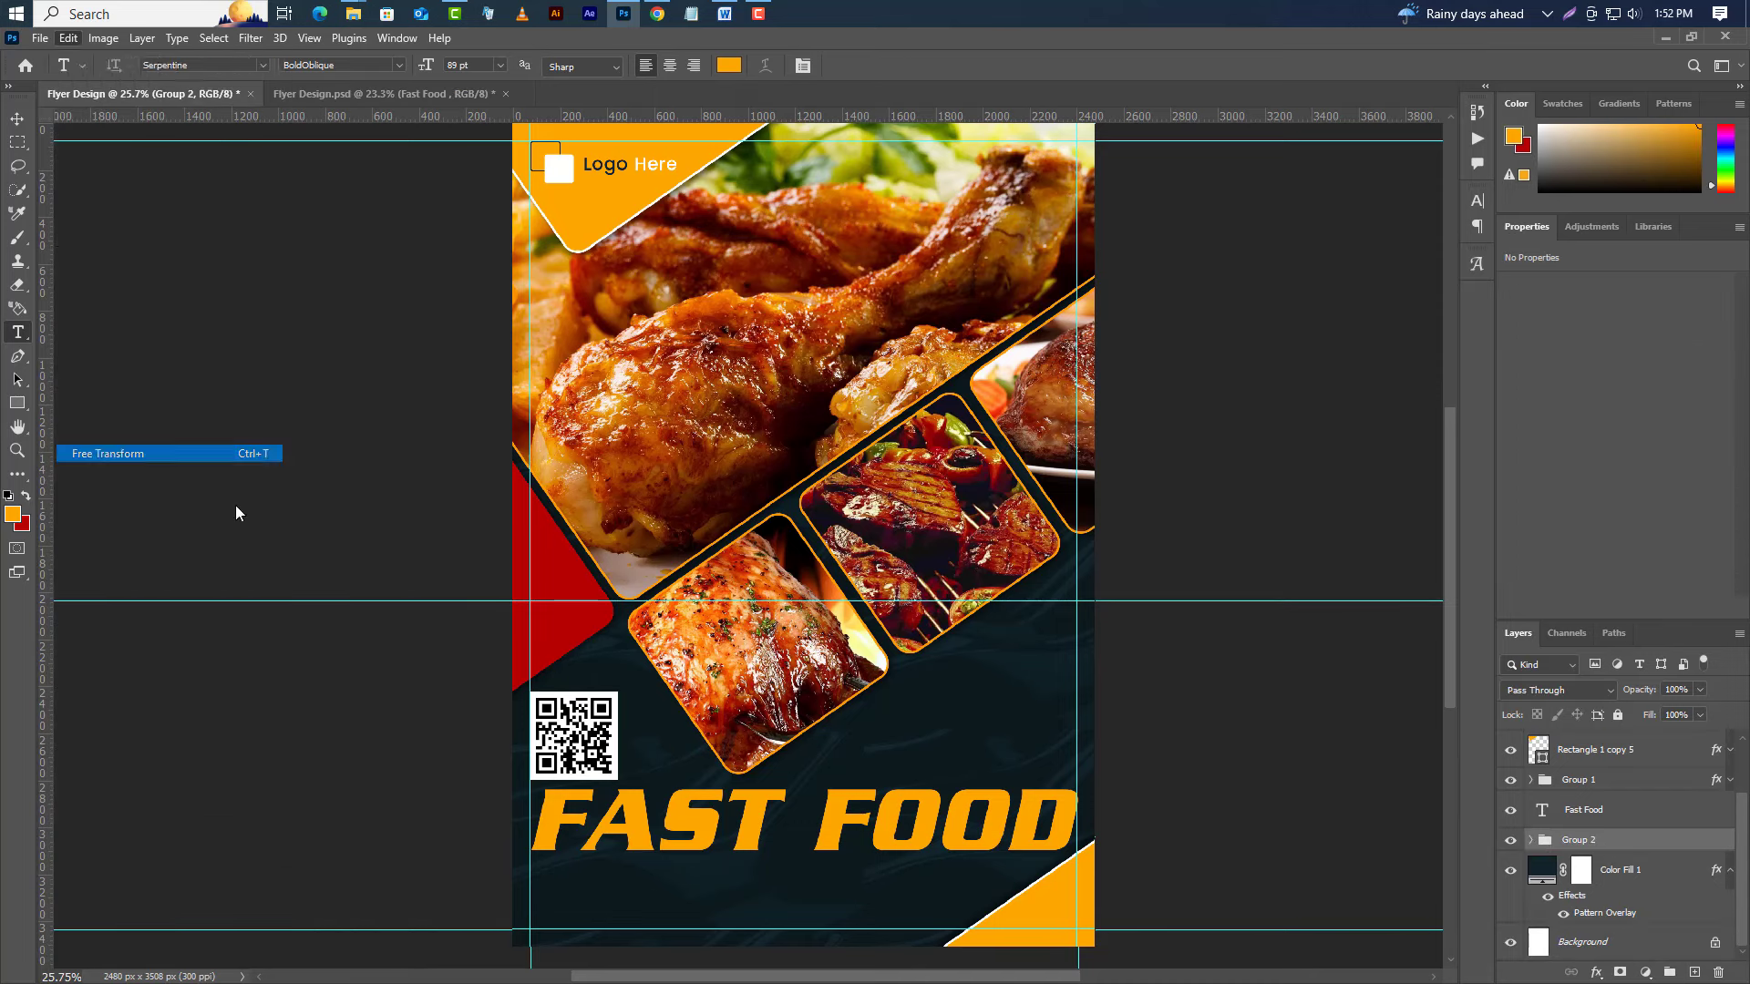
left_click_drag(619, 780, 612, 776)
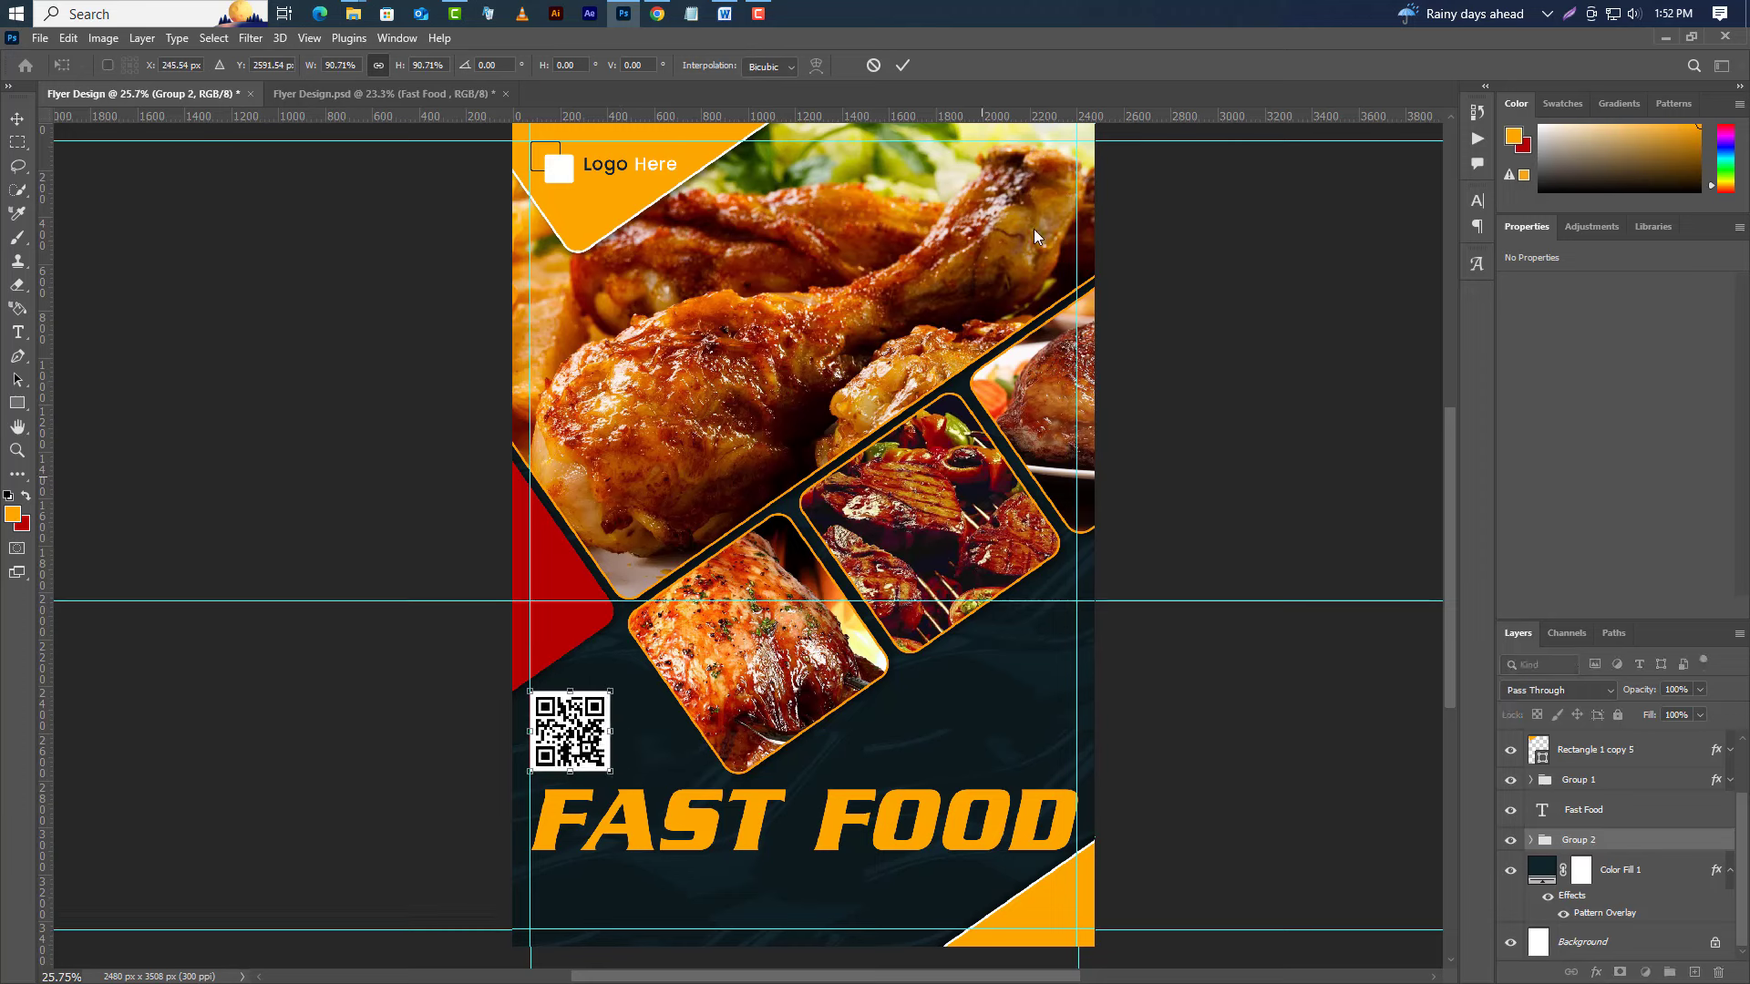
left_click(904, 67)
Recolour the word FAST white, leaving FOOD orange.
key("t")
left_click(800, 818)
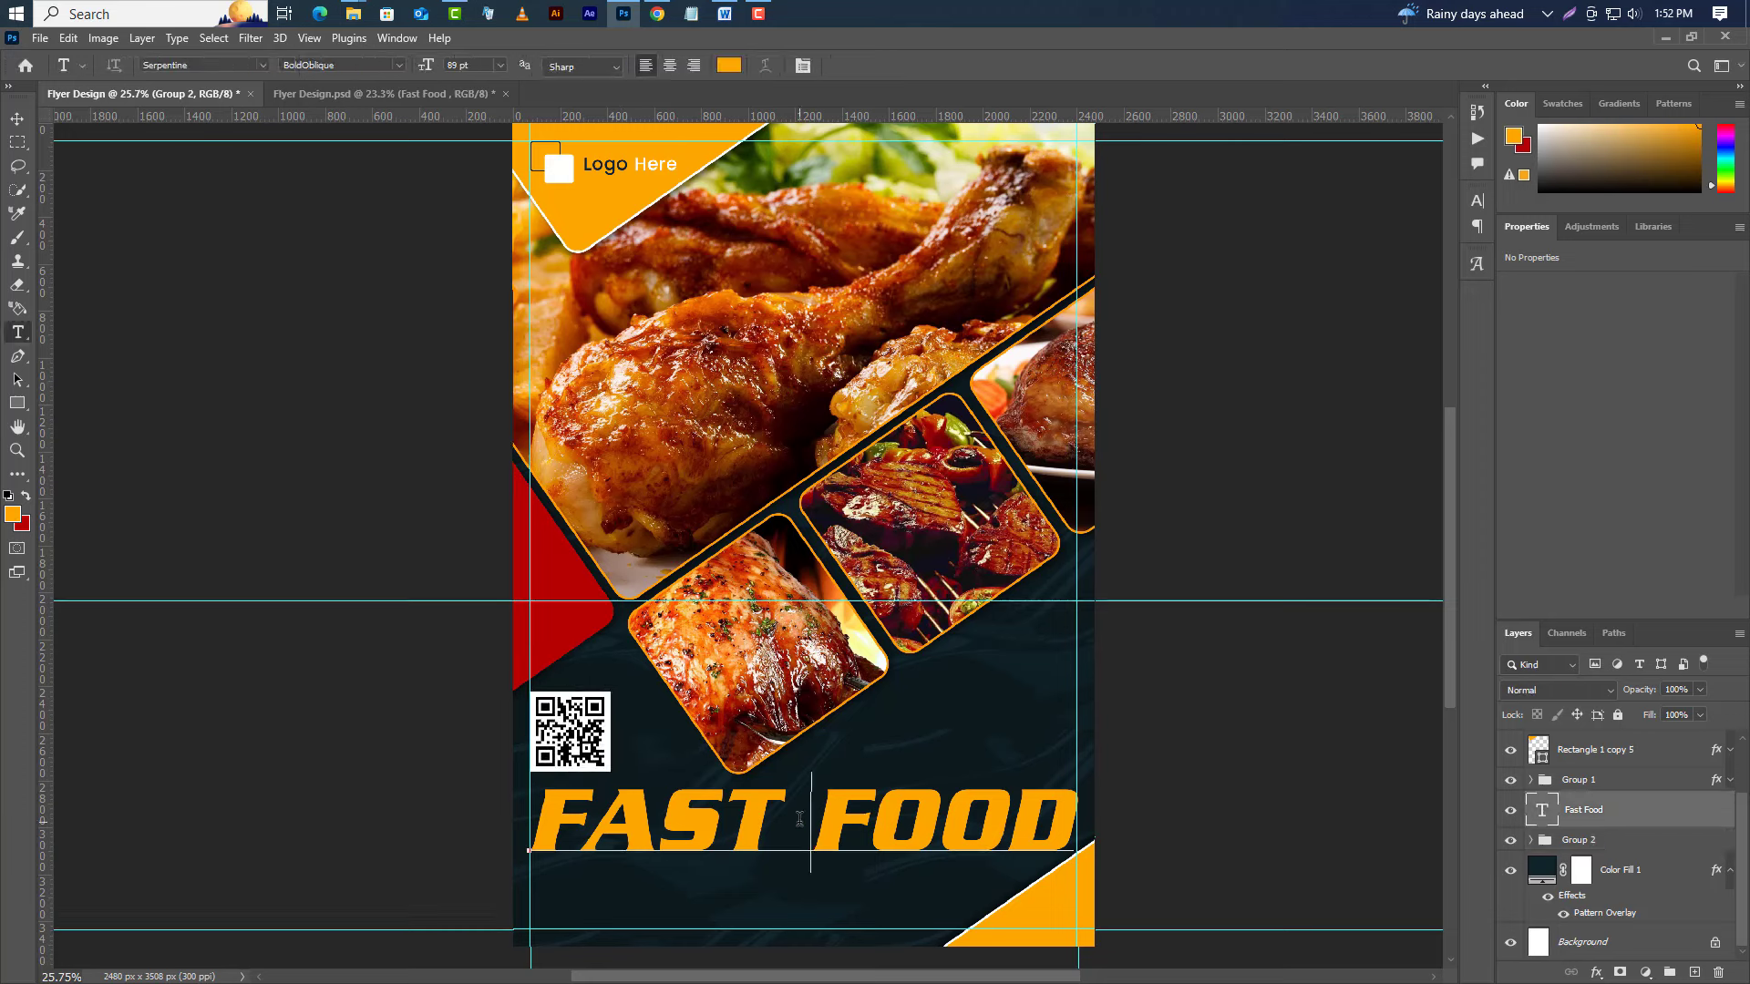
left_click_drag(799, 819, 422, 829)
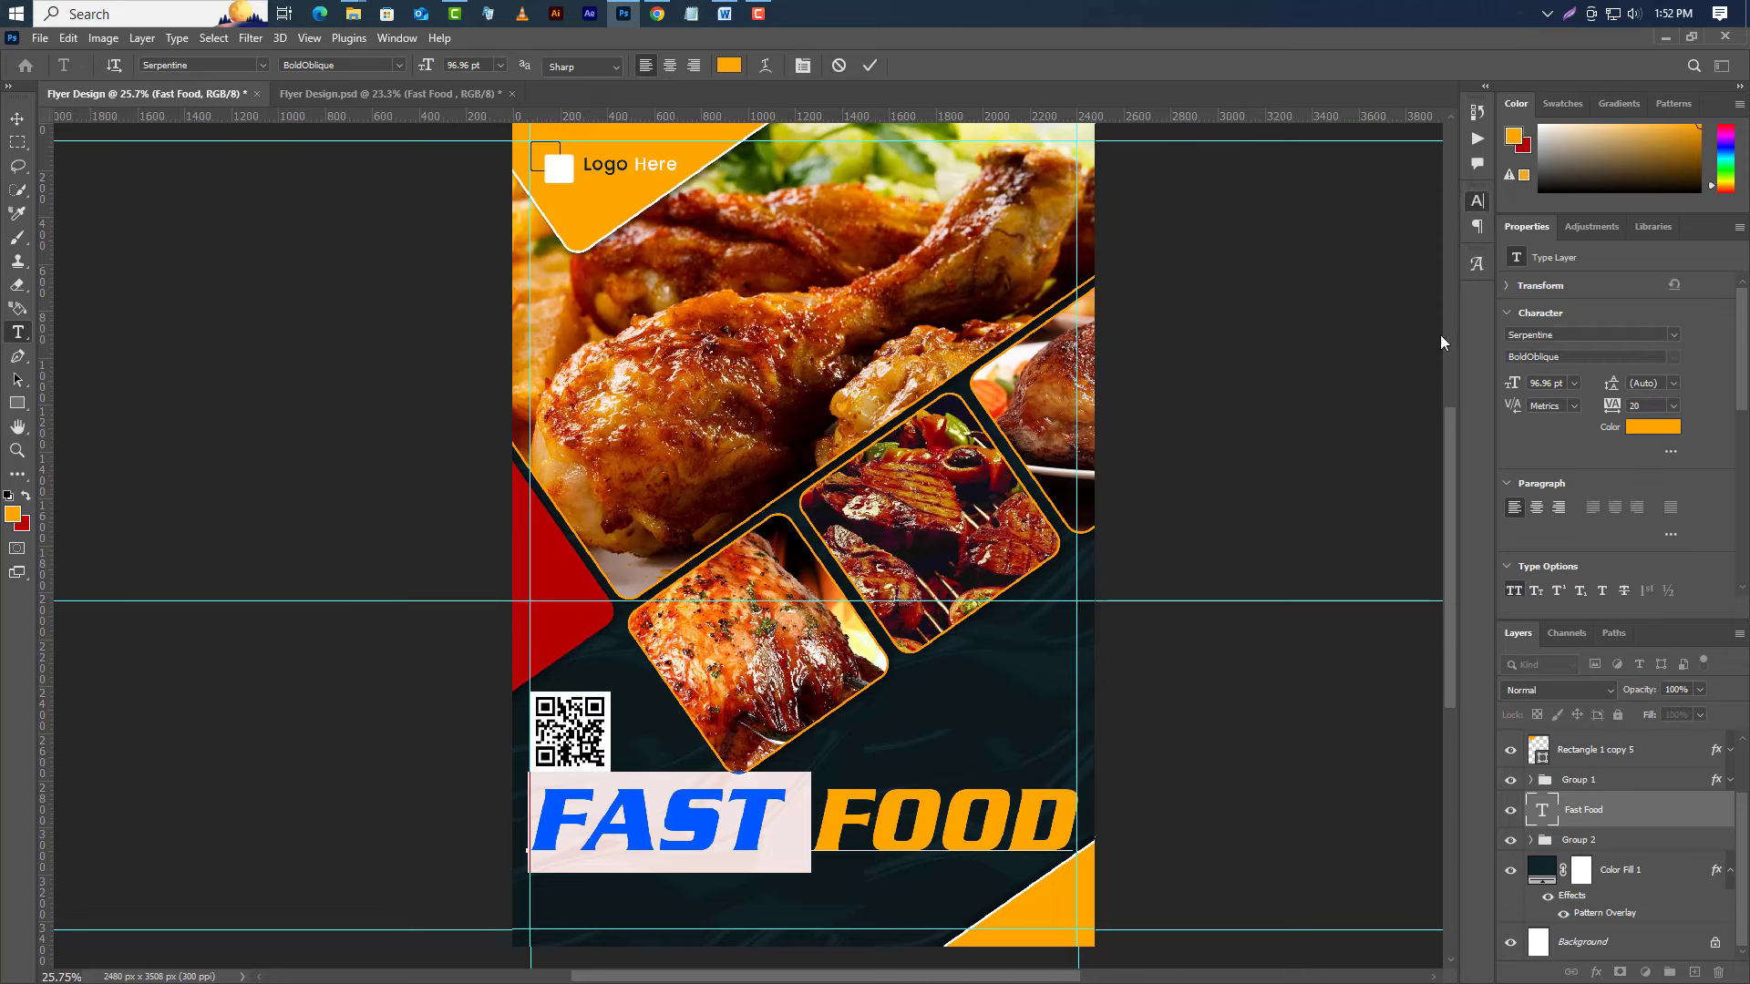
left_click(1428, 308)
left_click_drag(1375, 664, 1112, 543)
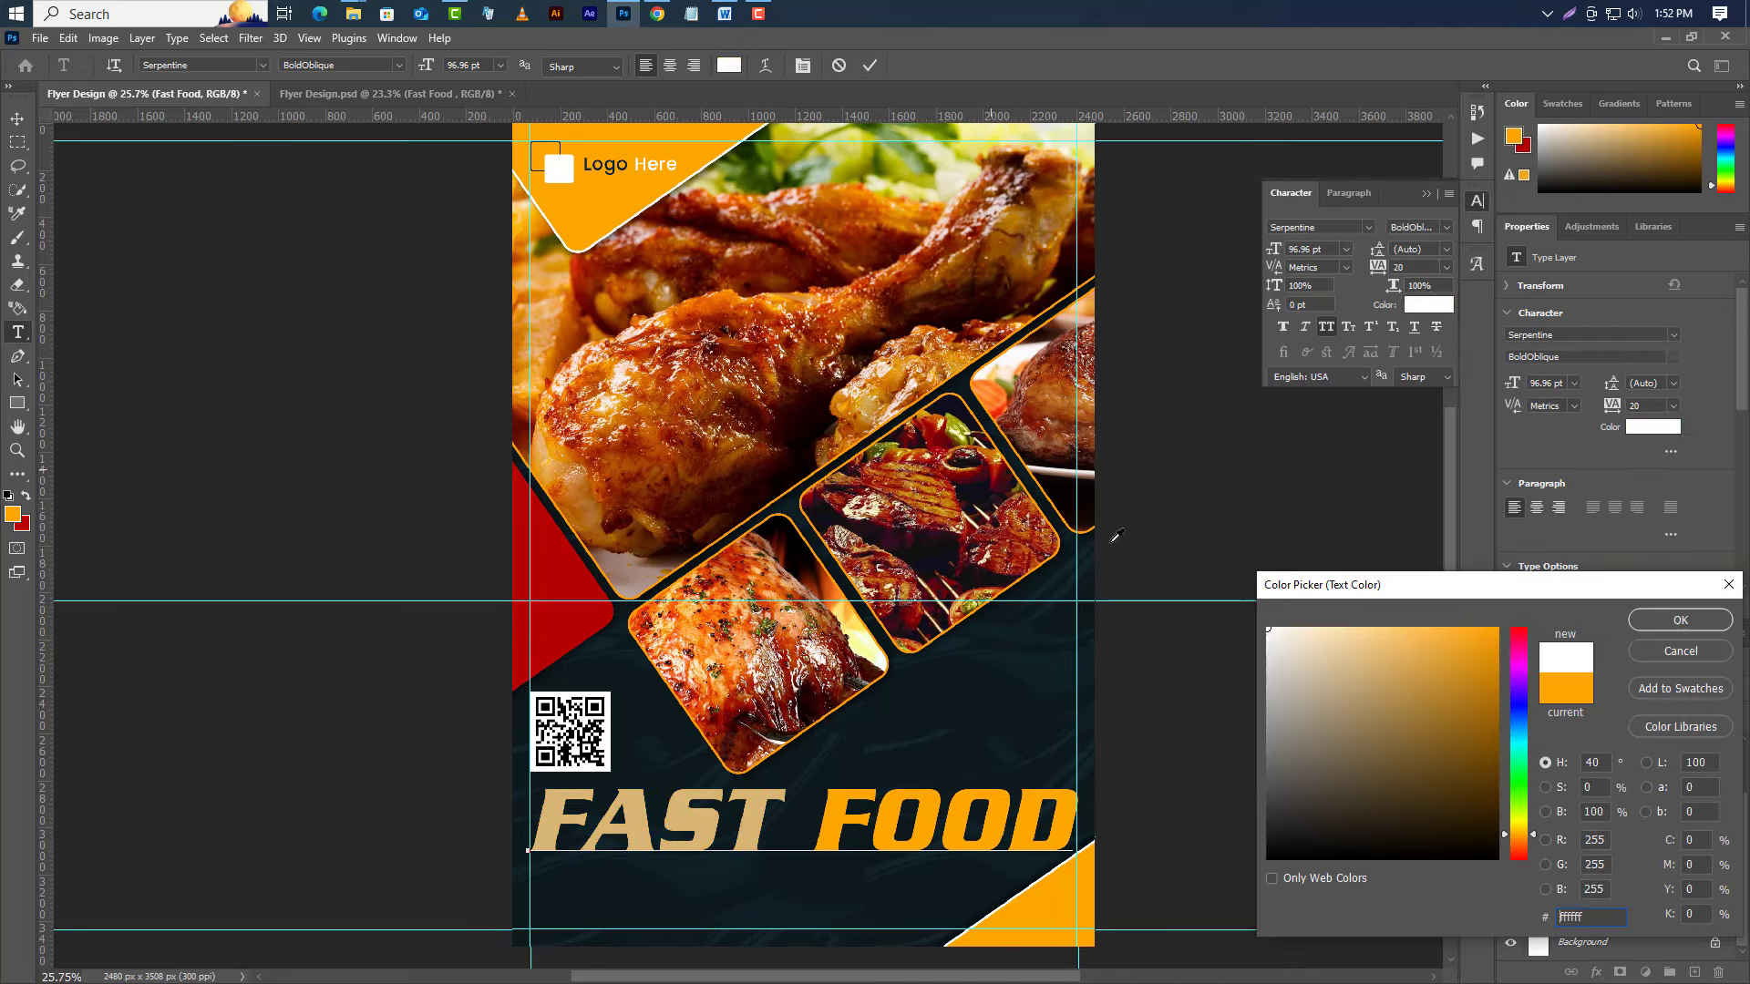
left_click(1652, 621)
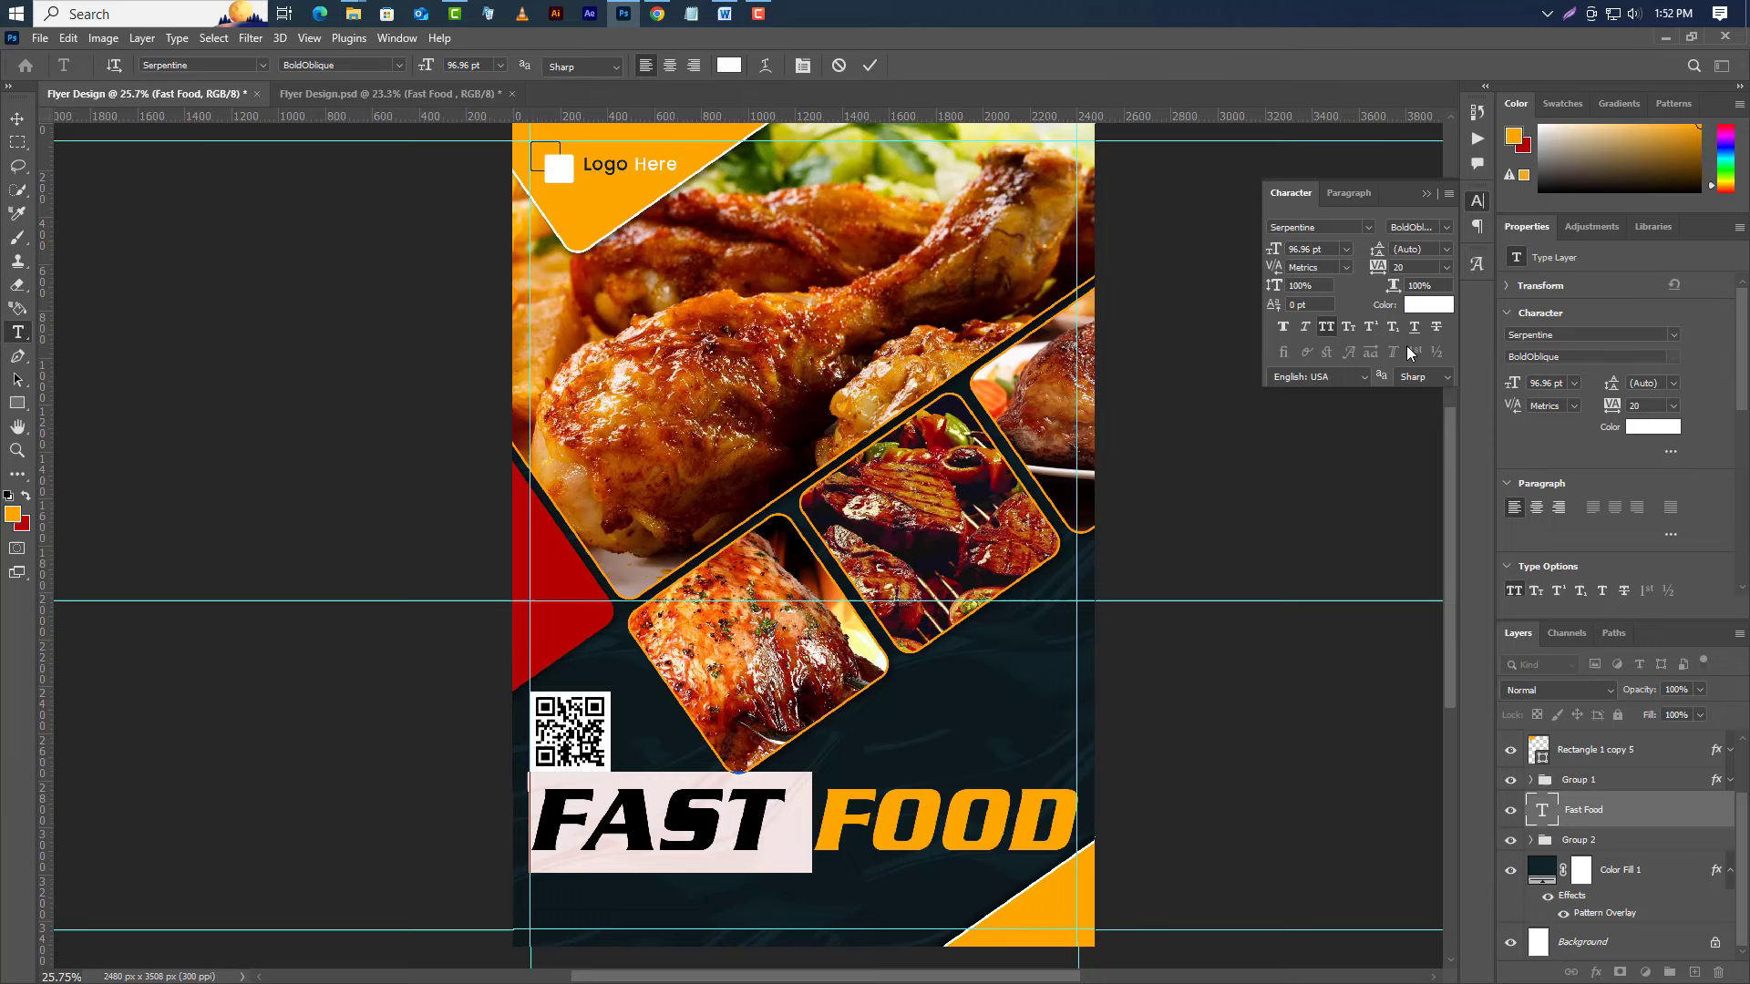
left_click(1424, 194)
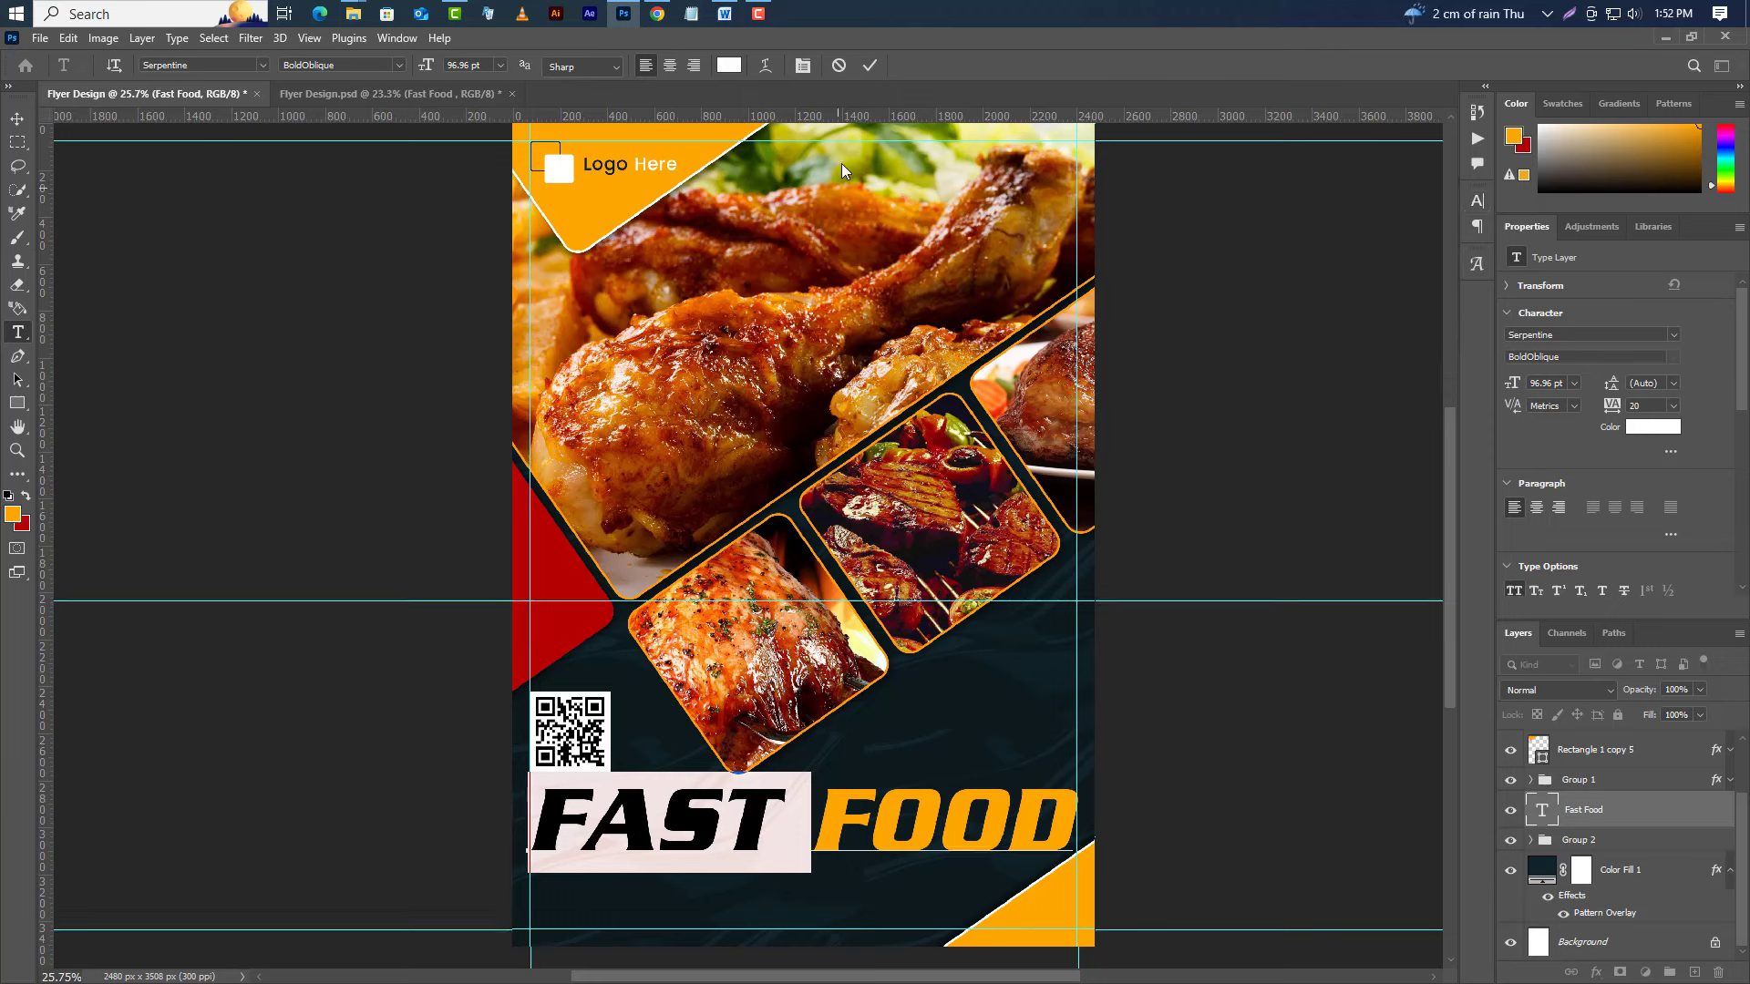
left_click(868, 68)
Add the DELICIOUS text line just above FAST FOOD.
key("v")
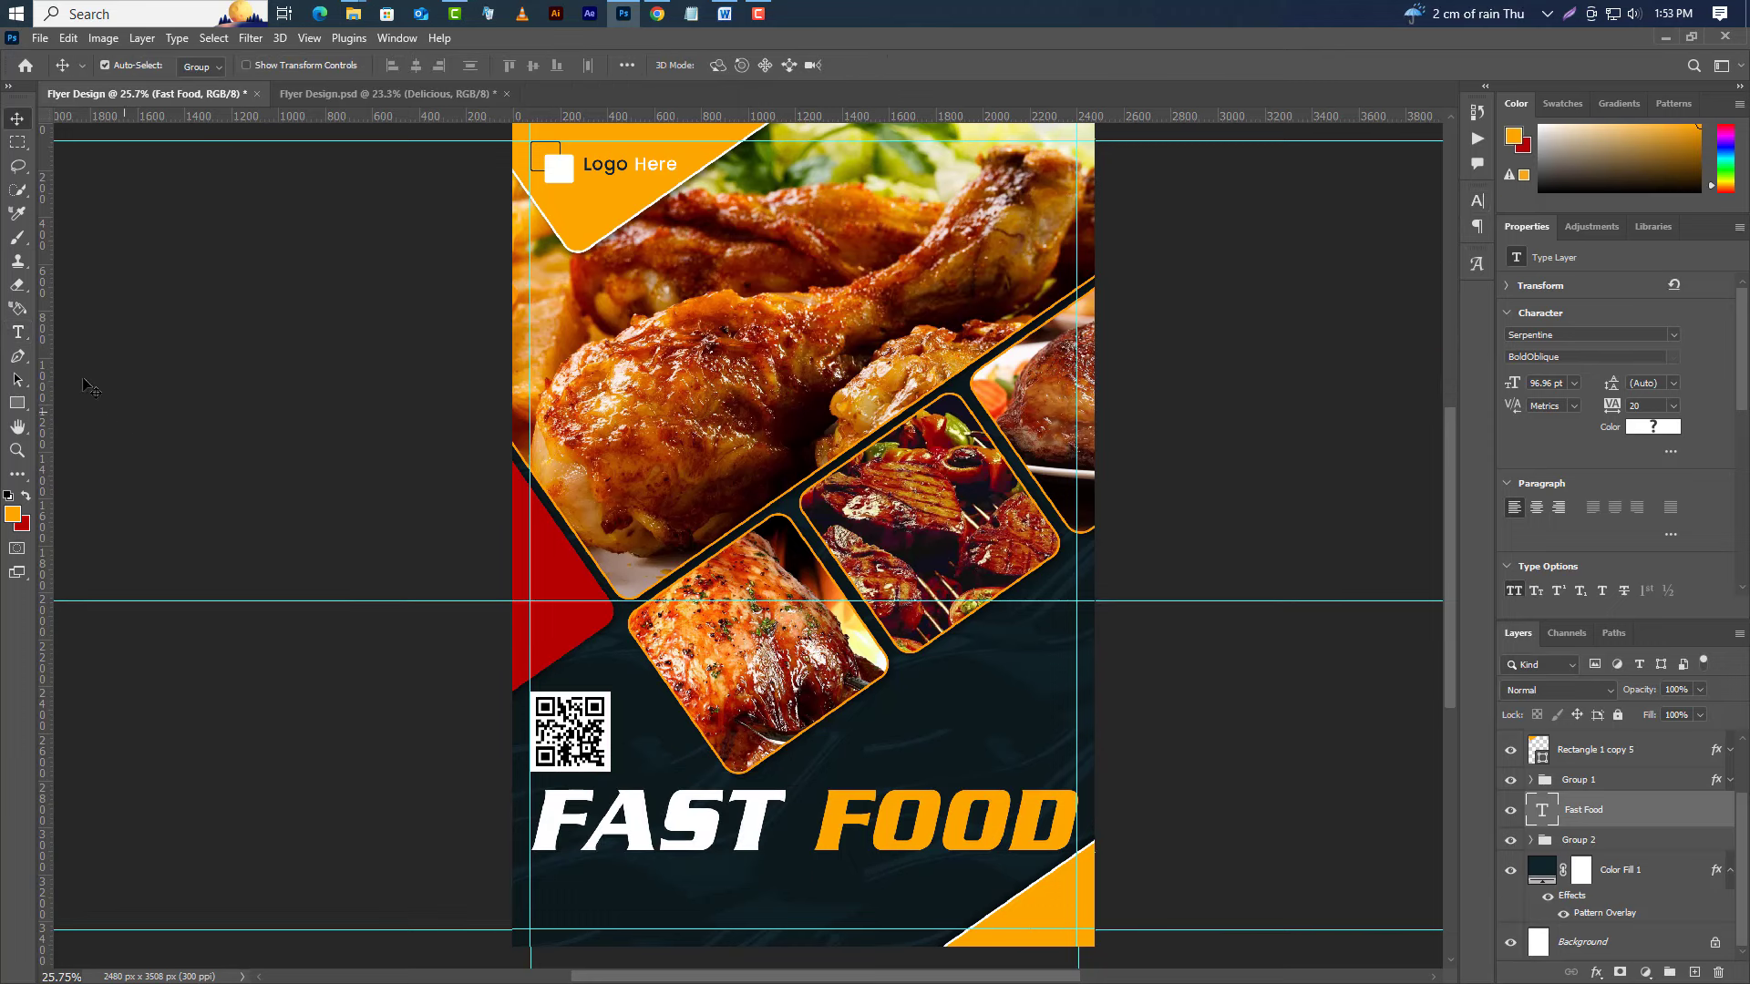
key("t")
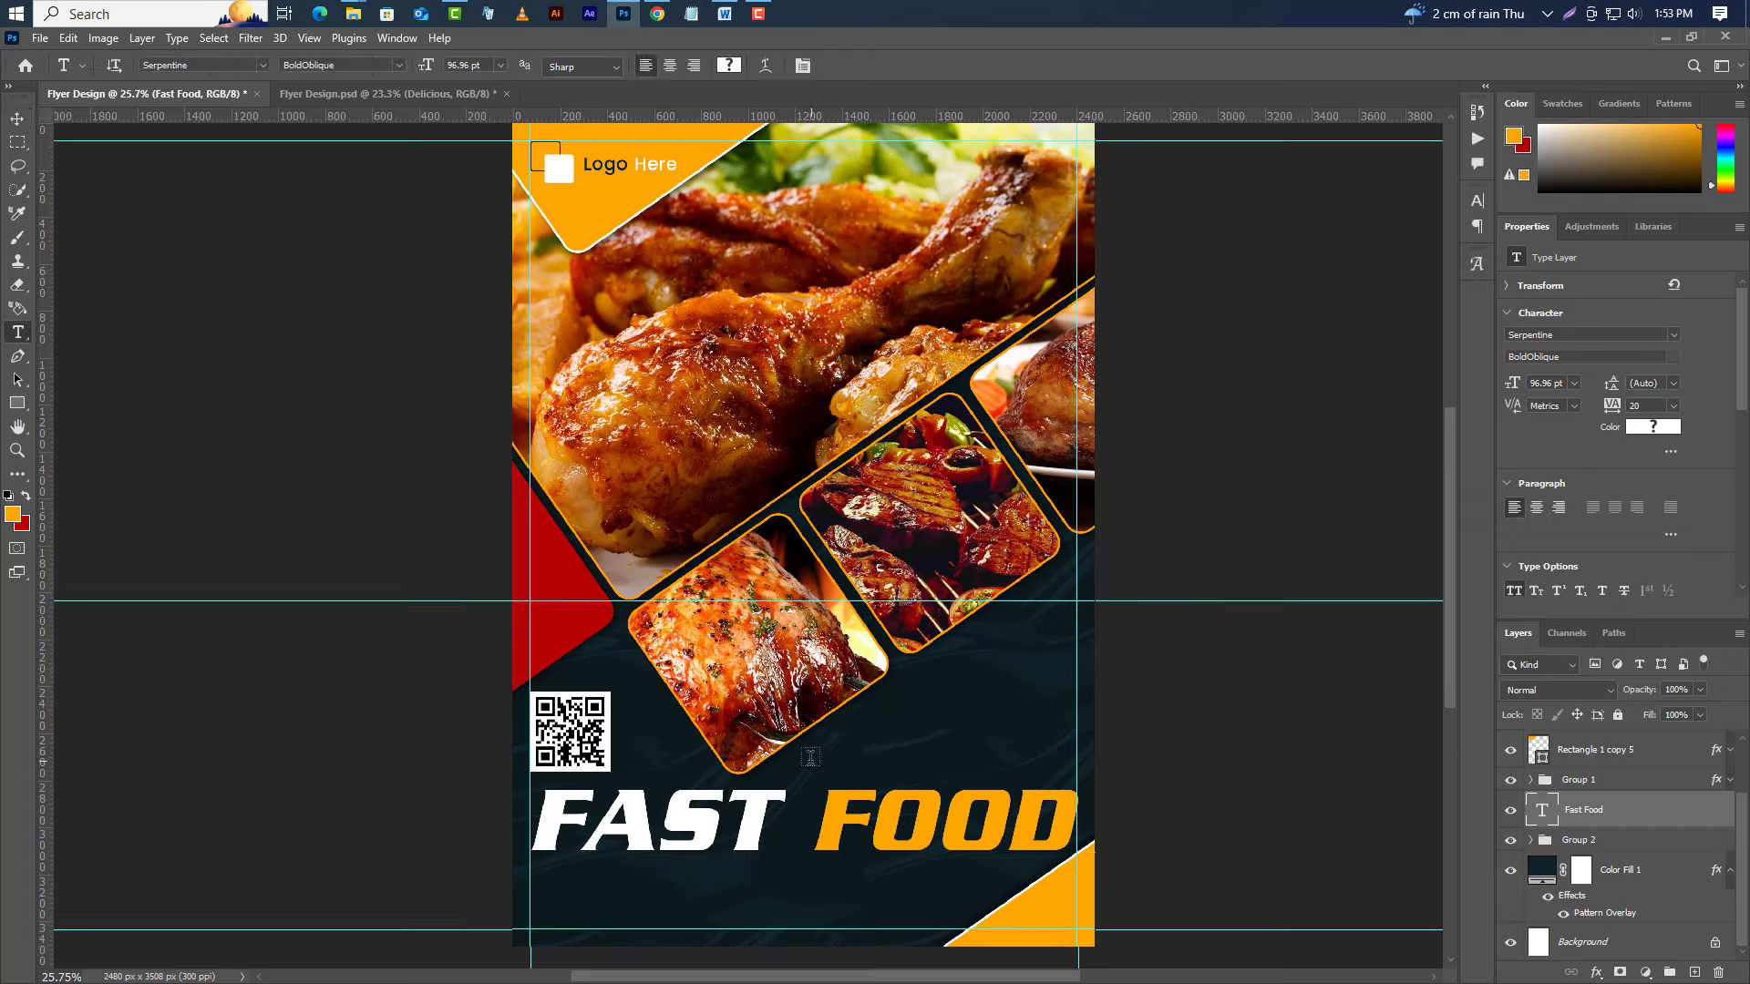
left_click(810, 758)
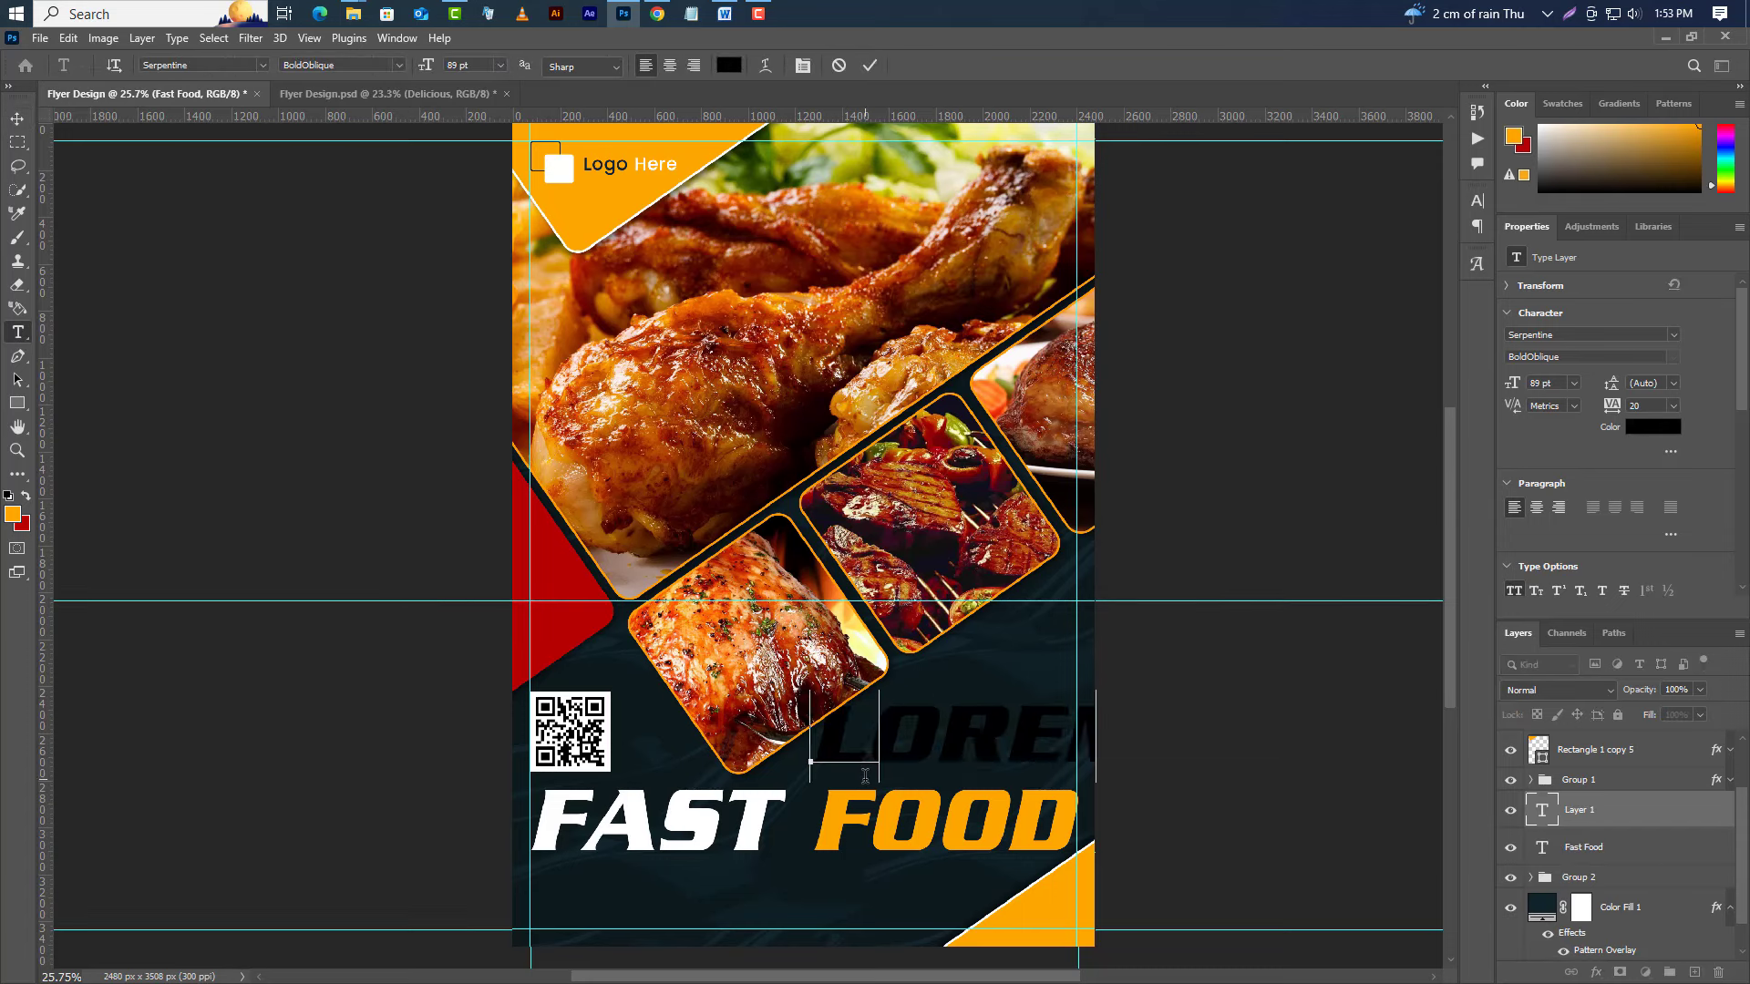
type("DELIC")
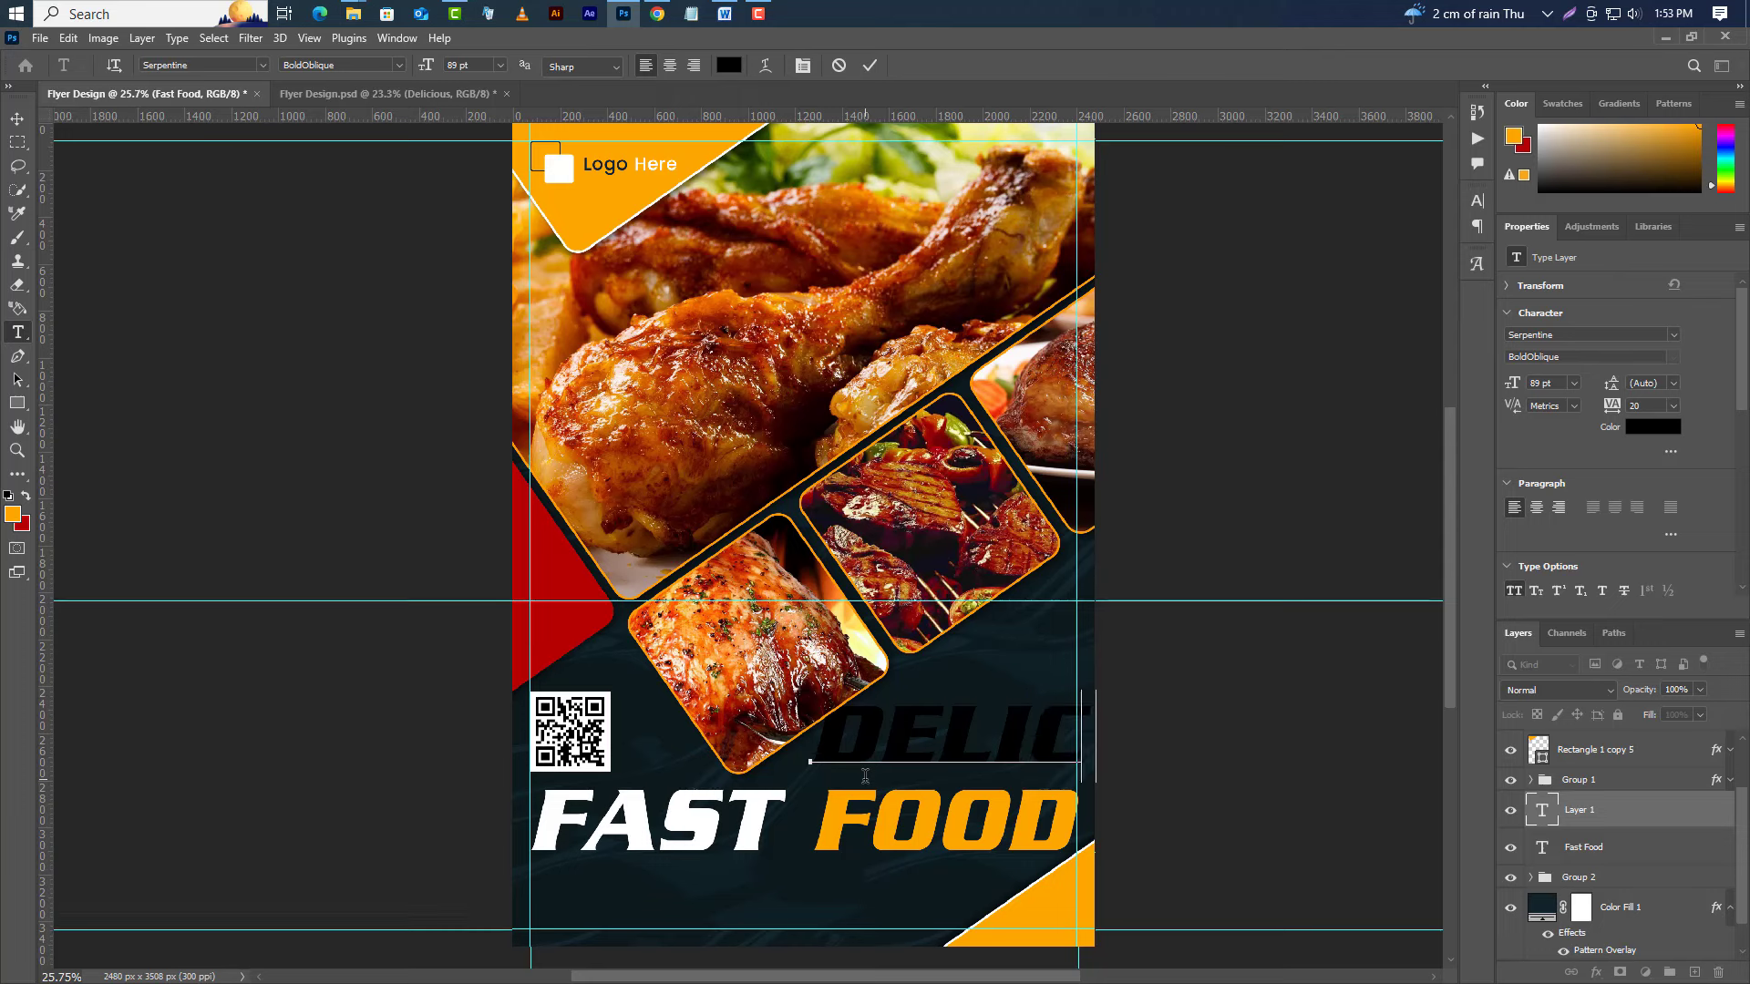
type("I")
left_click(869, 66)
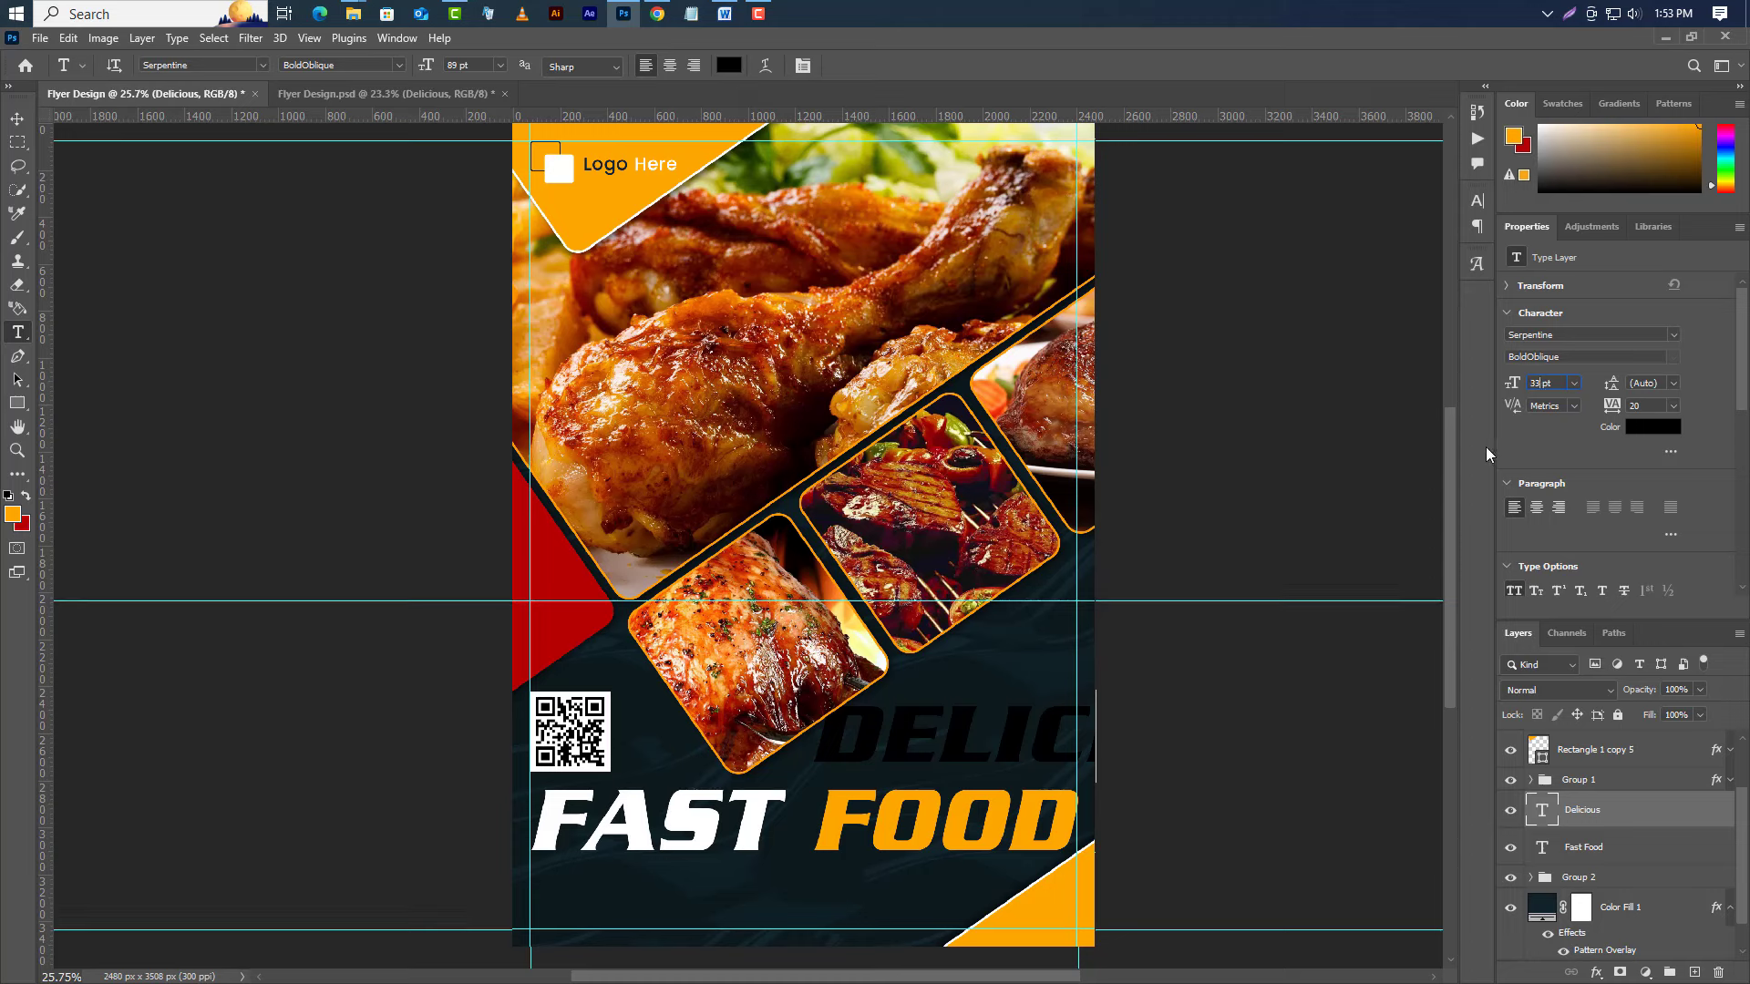
Set the Delicious text in Bookman Old Style Italic.
left_click(1673, 335)
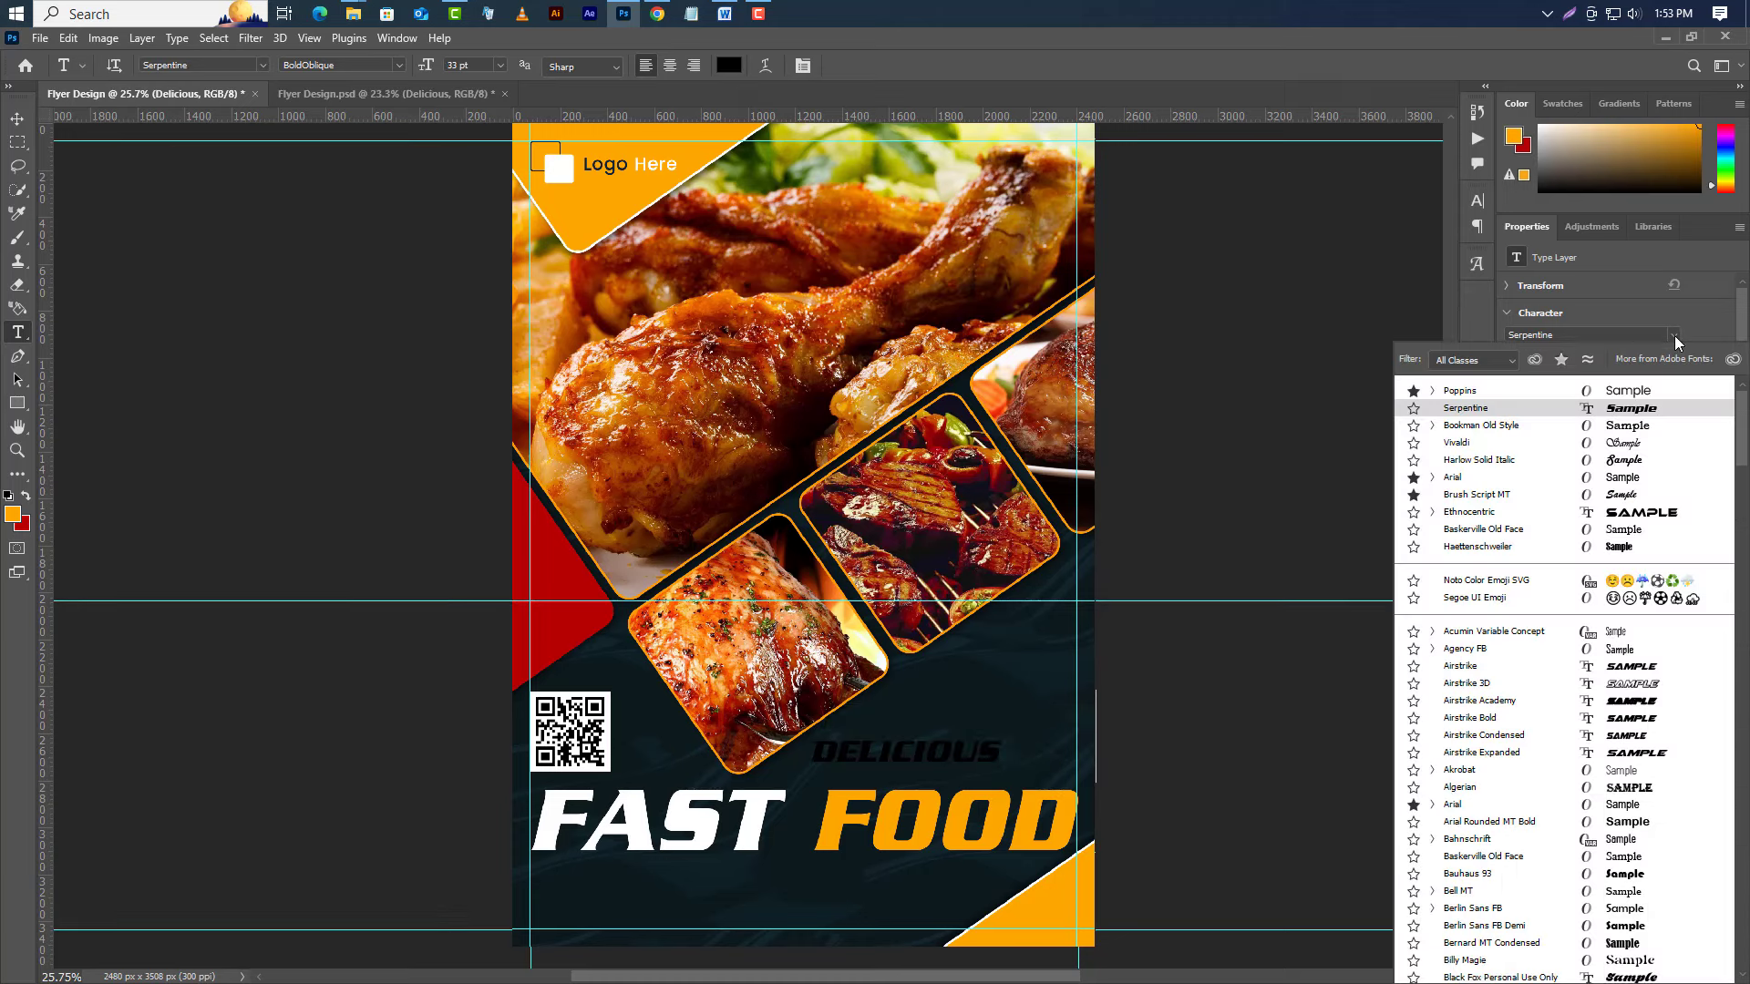
left_click(1483, 424)
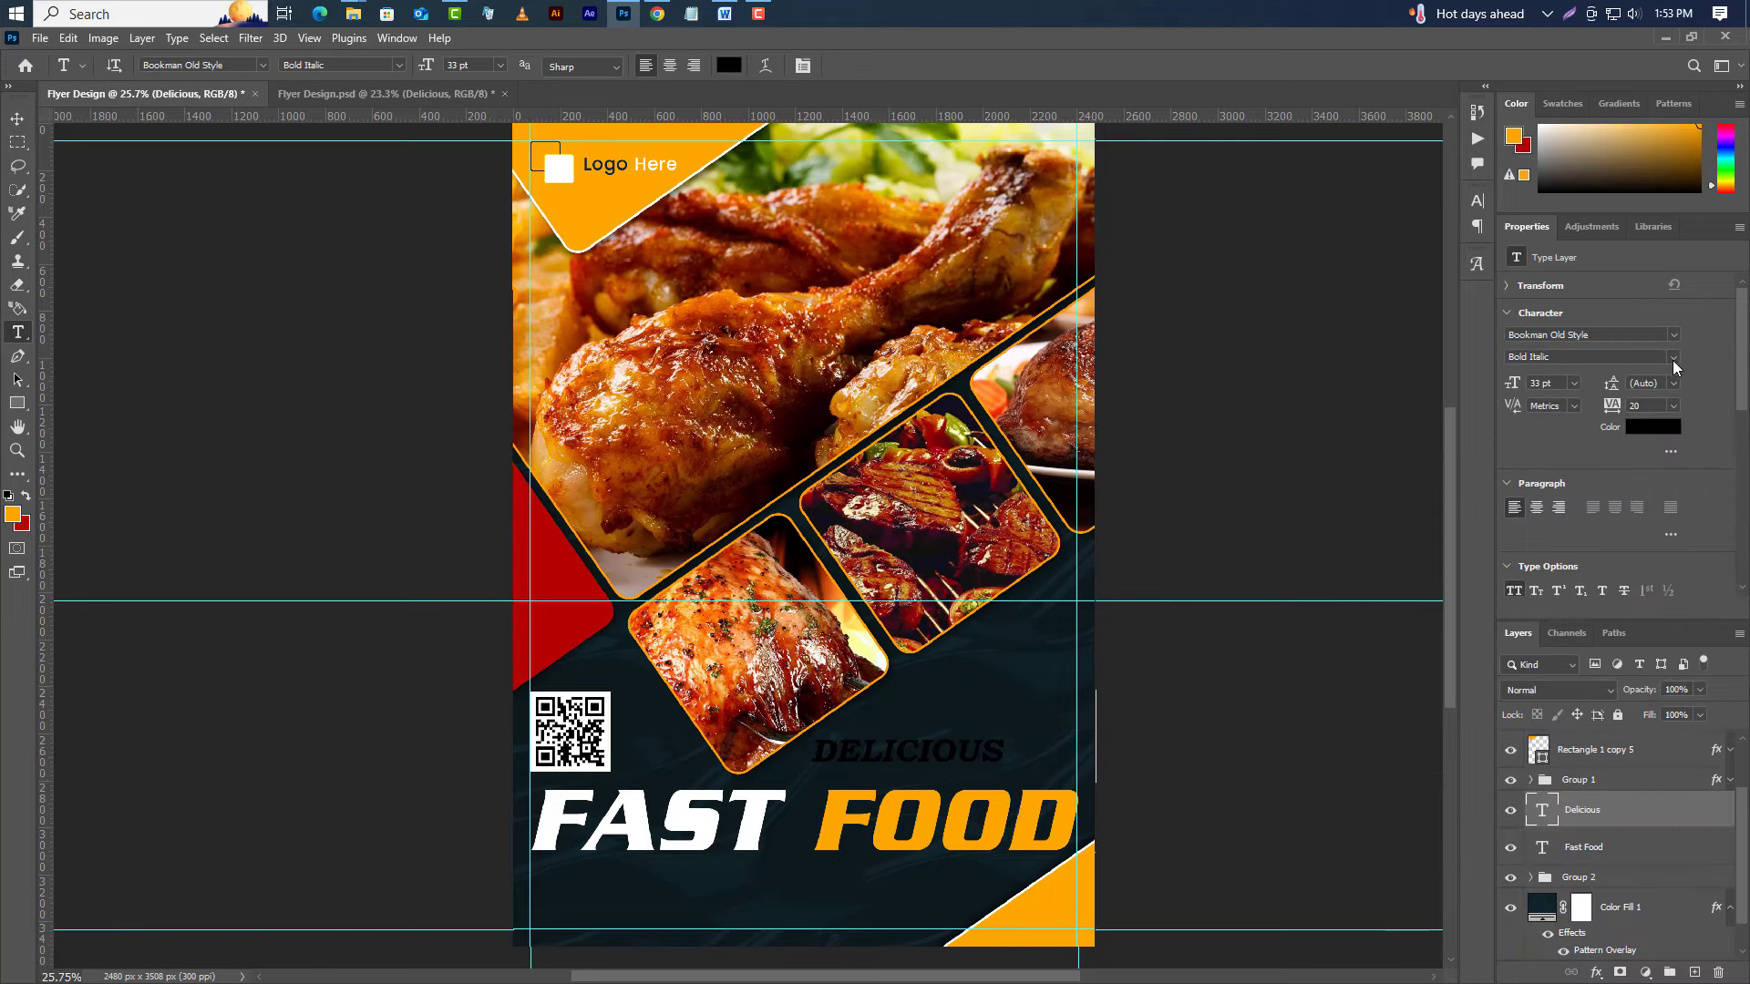
left_click(1672, 357)
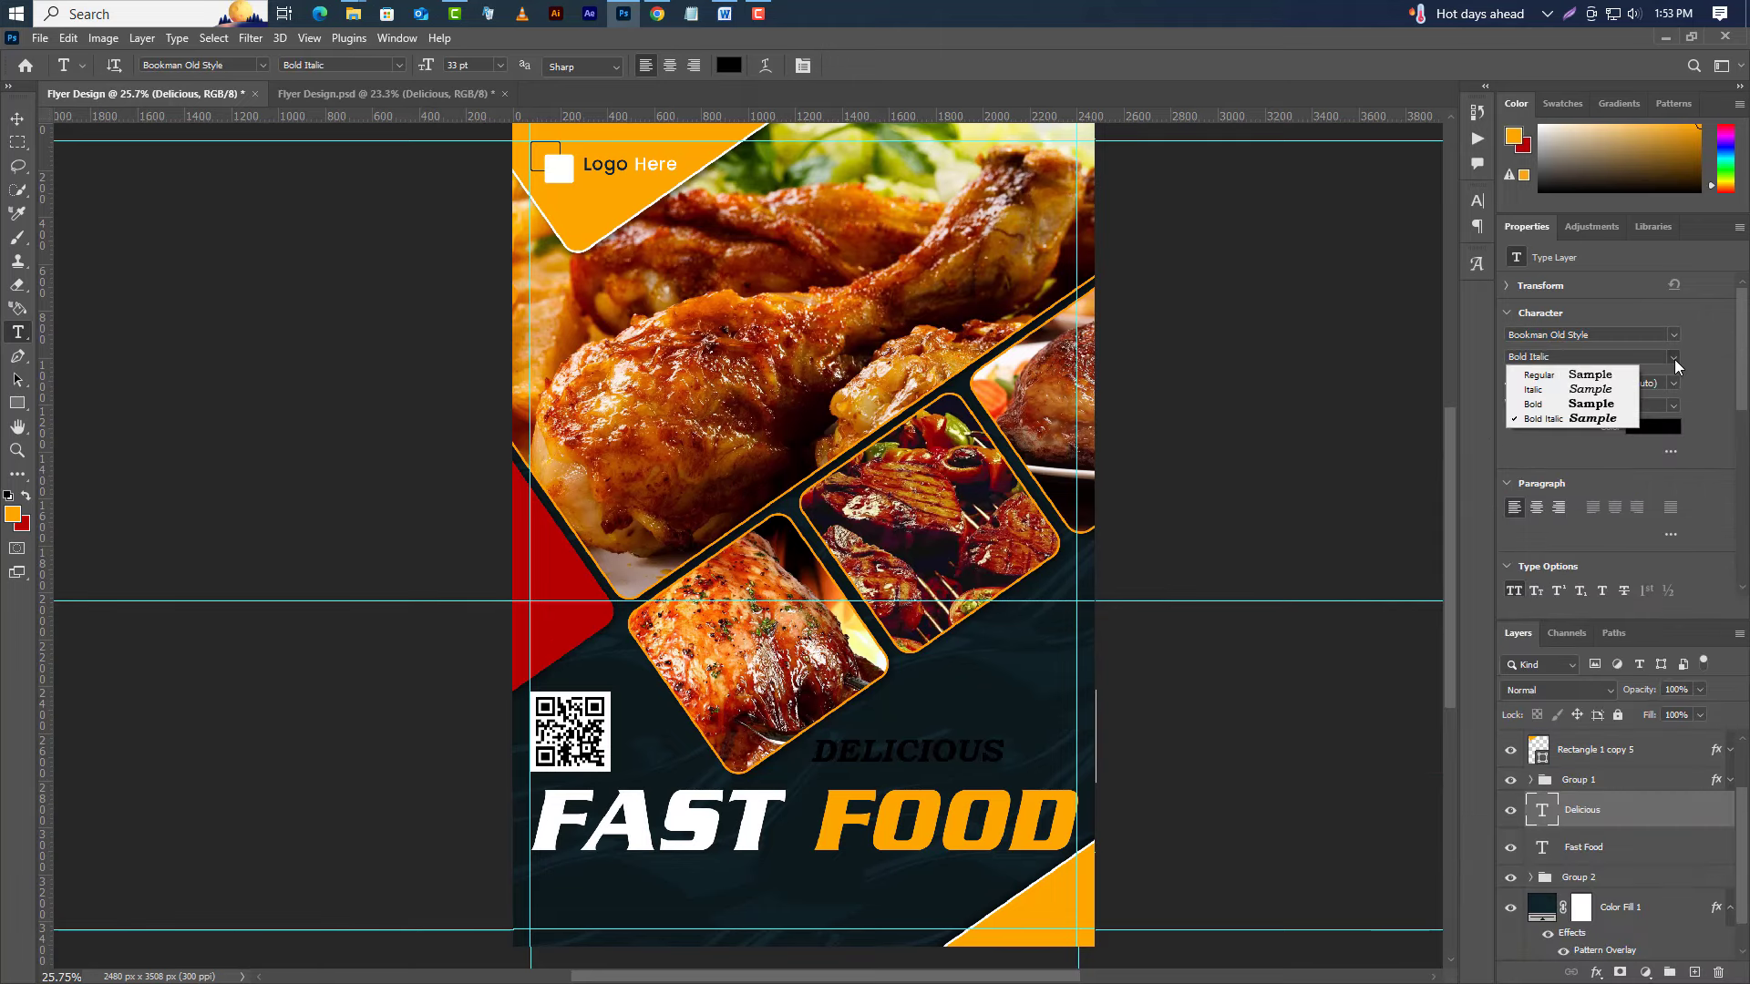
left_click(1543, 376)
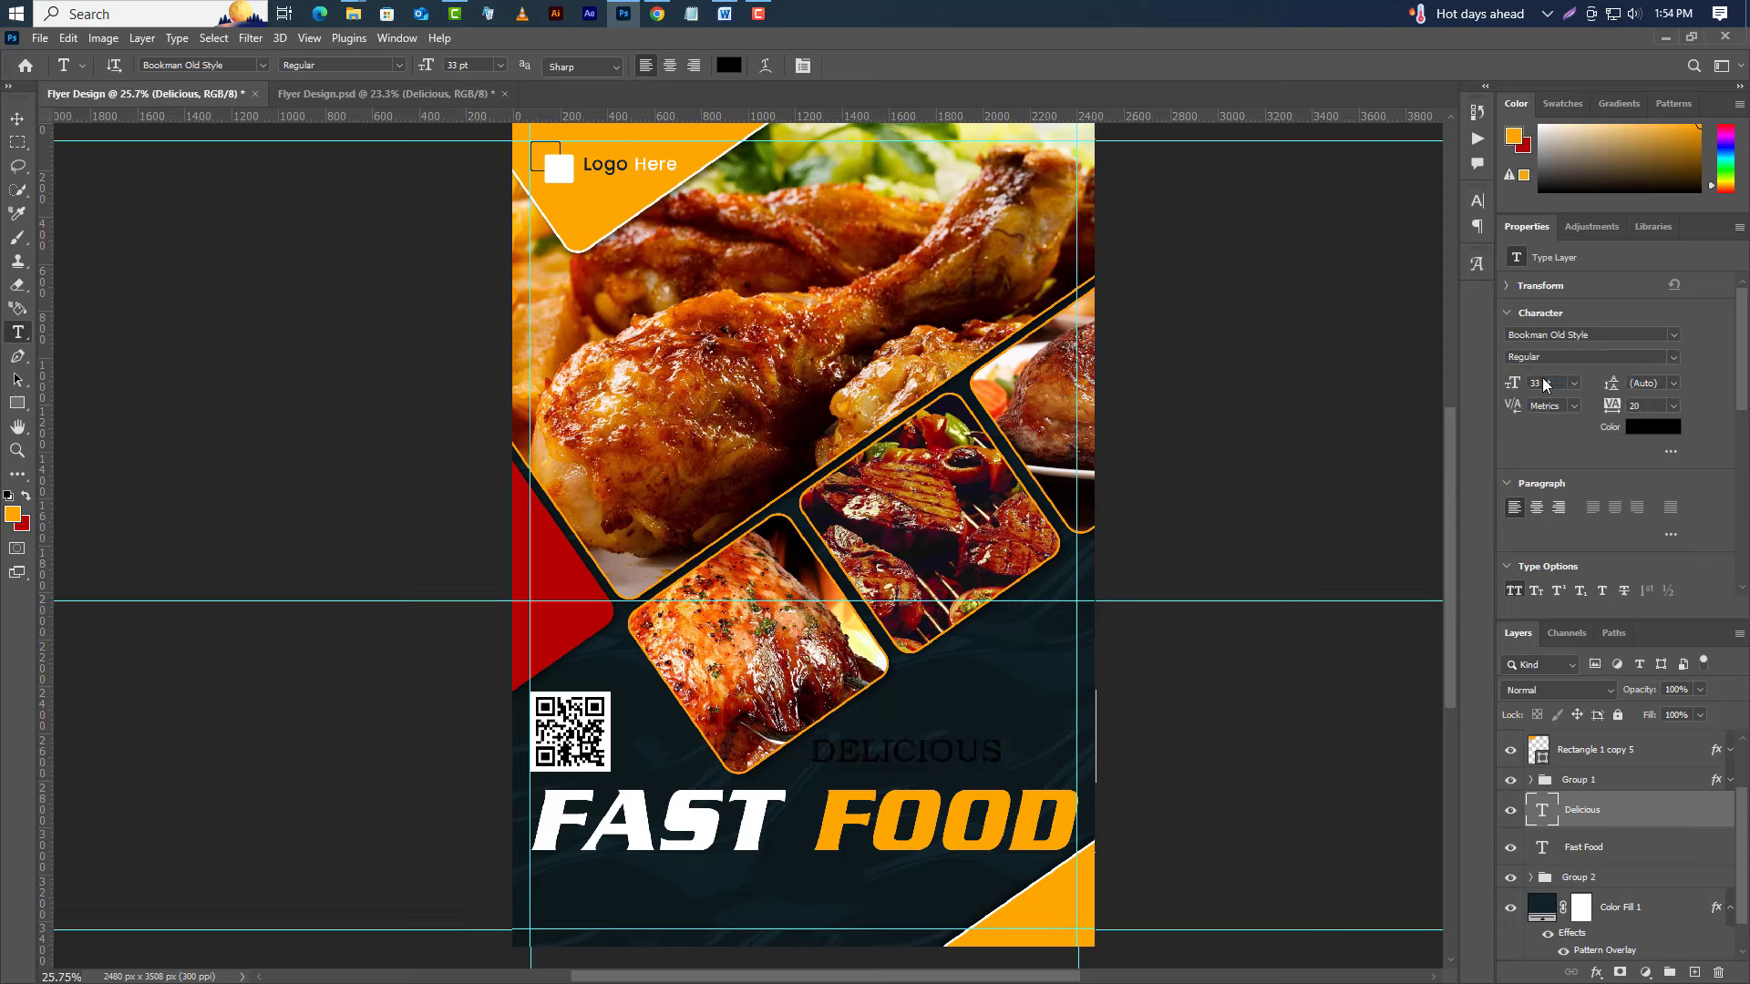
left_click(1673, 357)
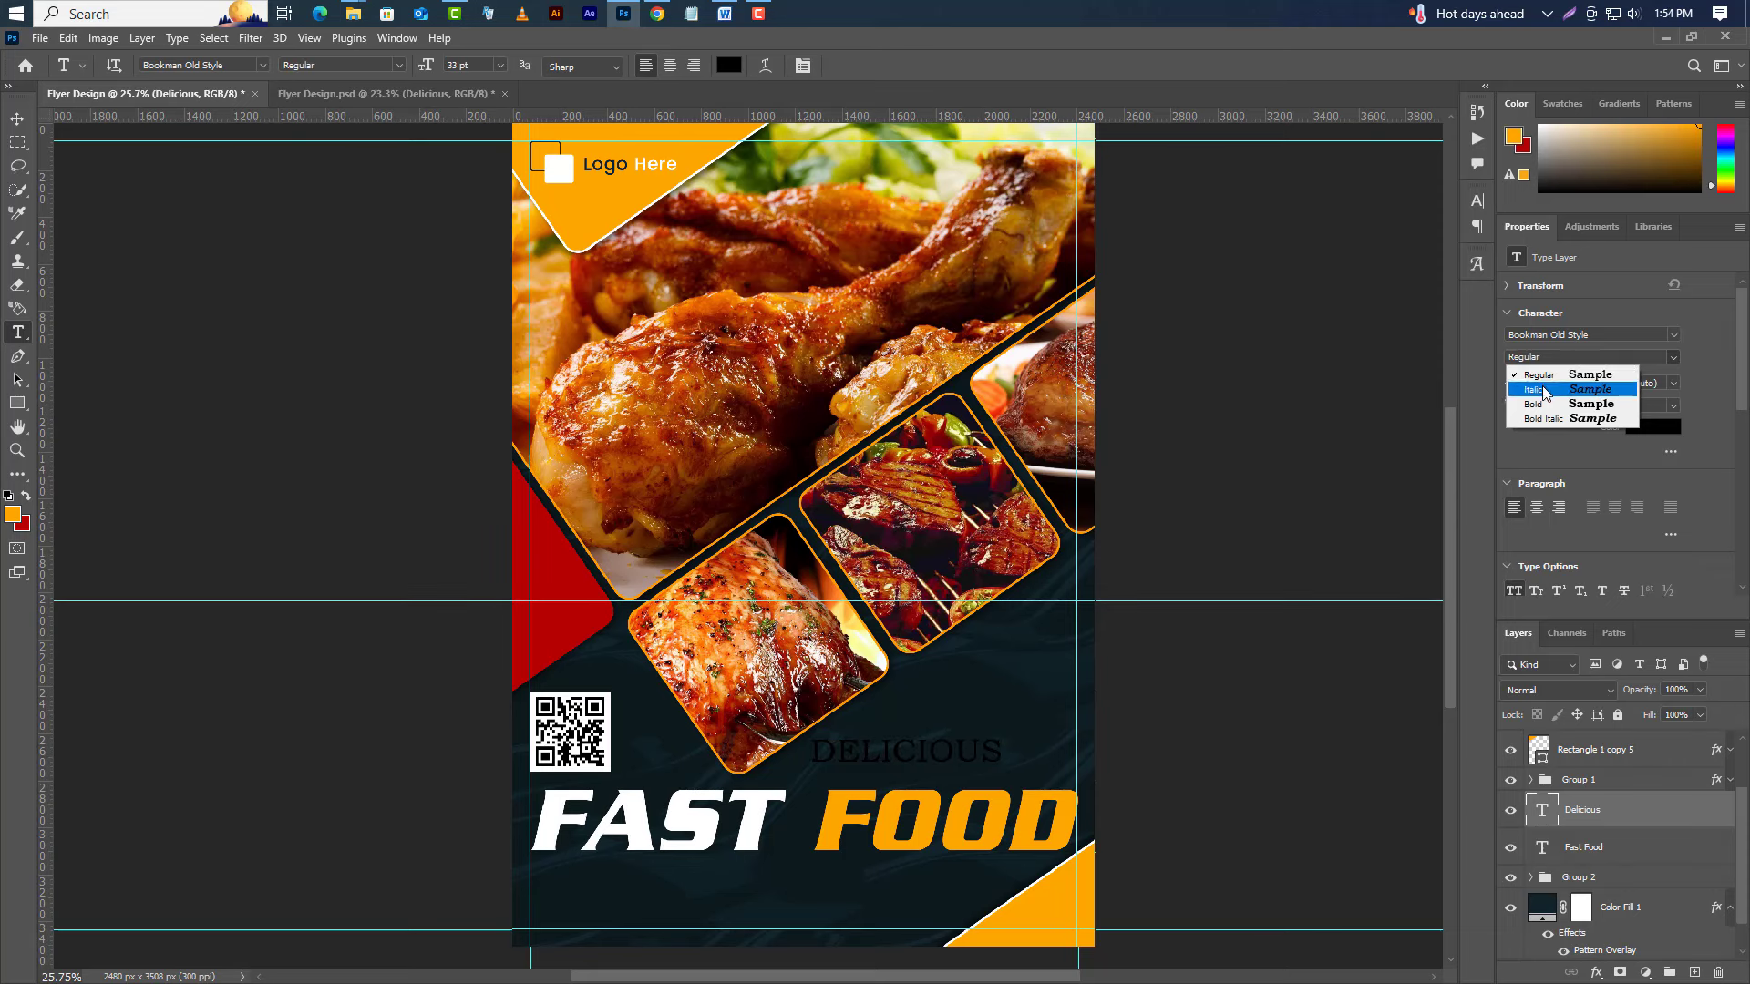
left_click(1543, 389)
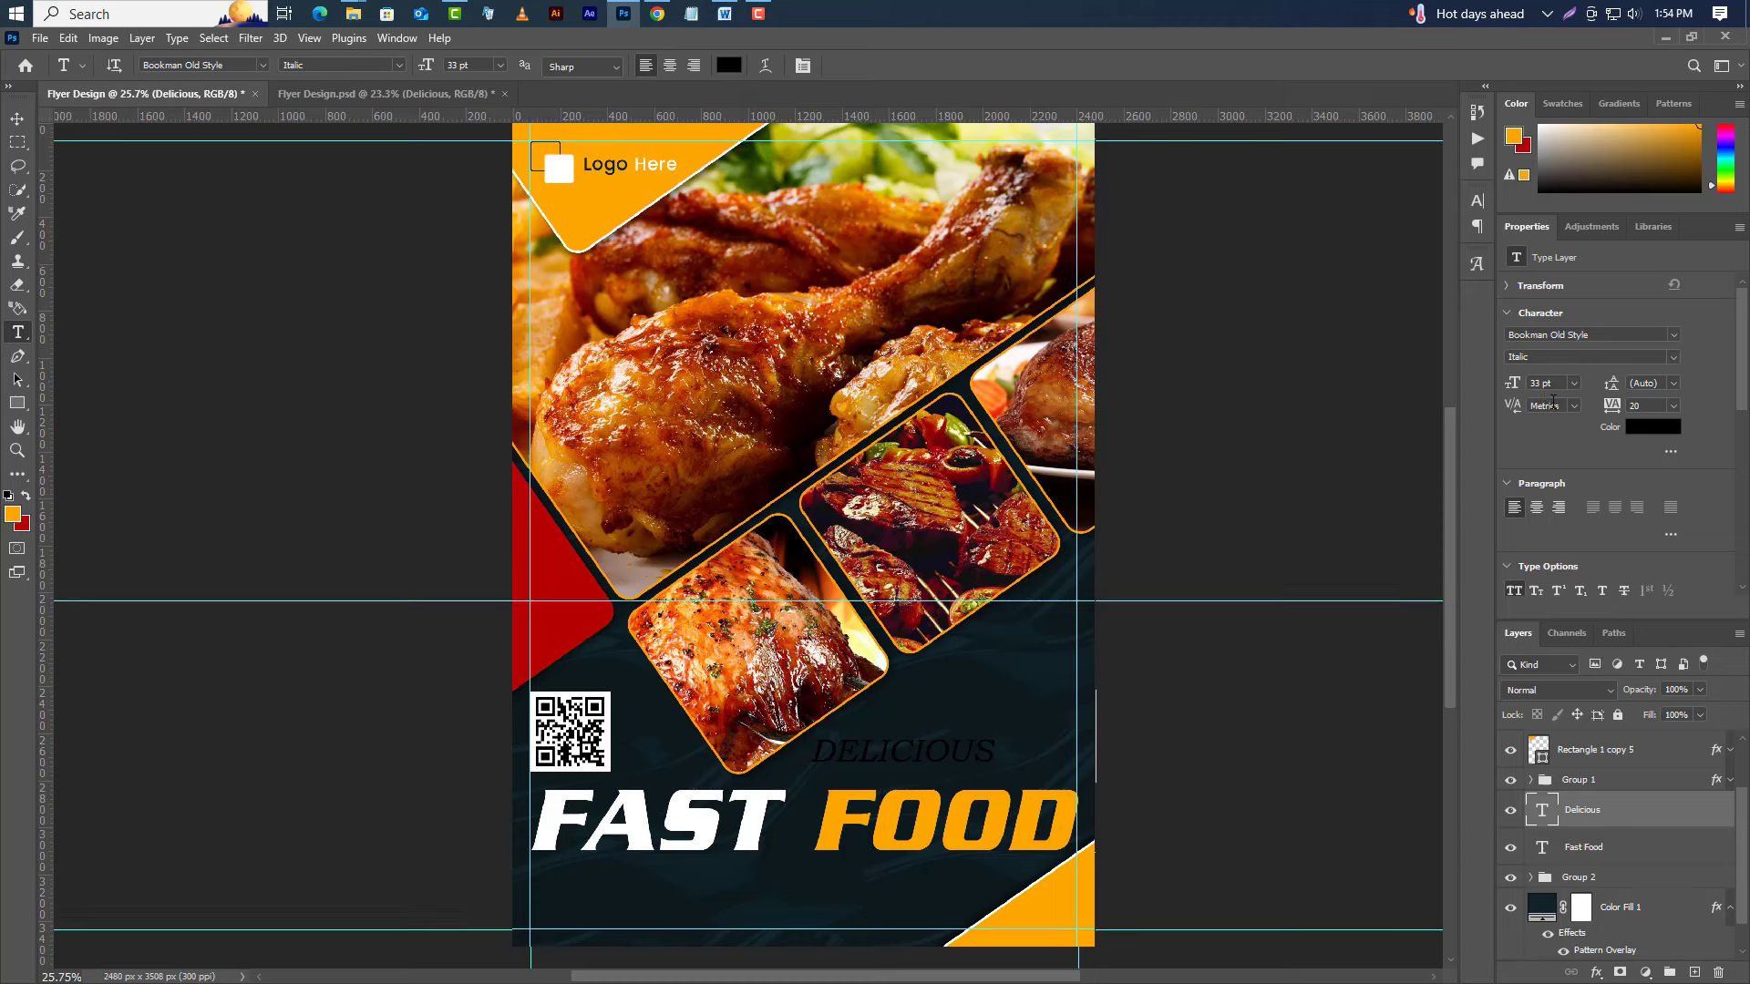
Turn off All Caps, set tracking to 500 and colour #ffffff for Delicious.
left_click(1476, 202)
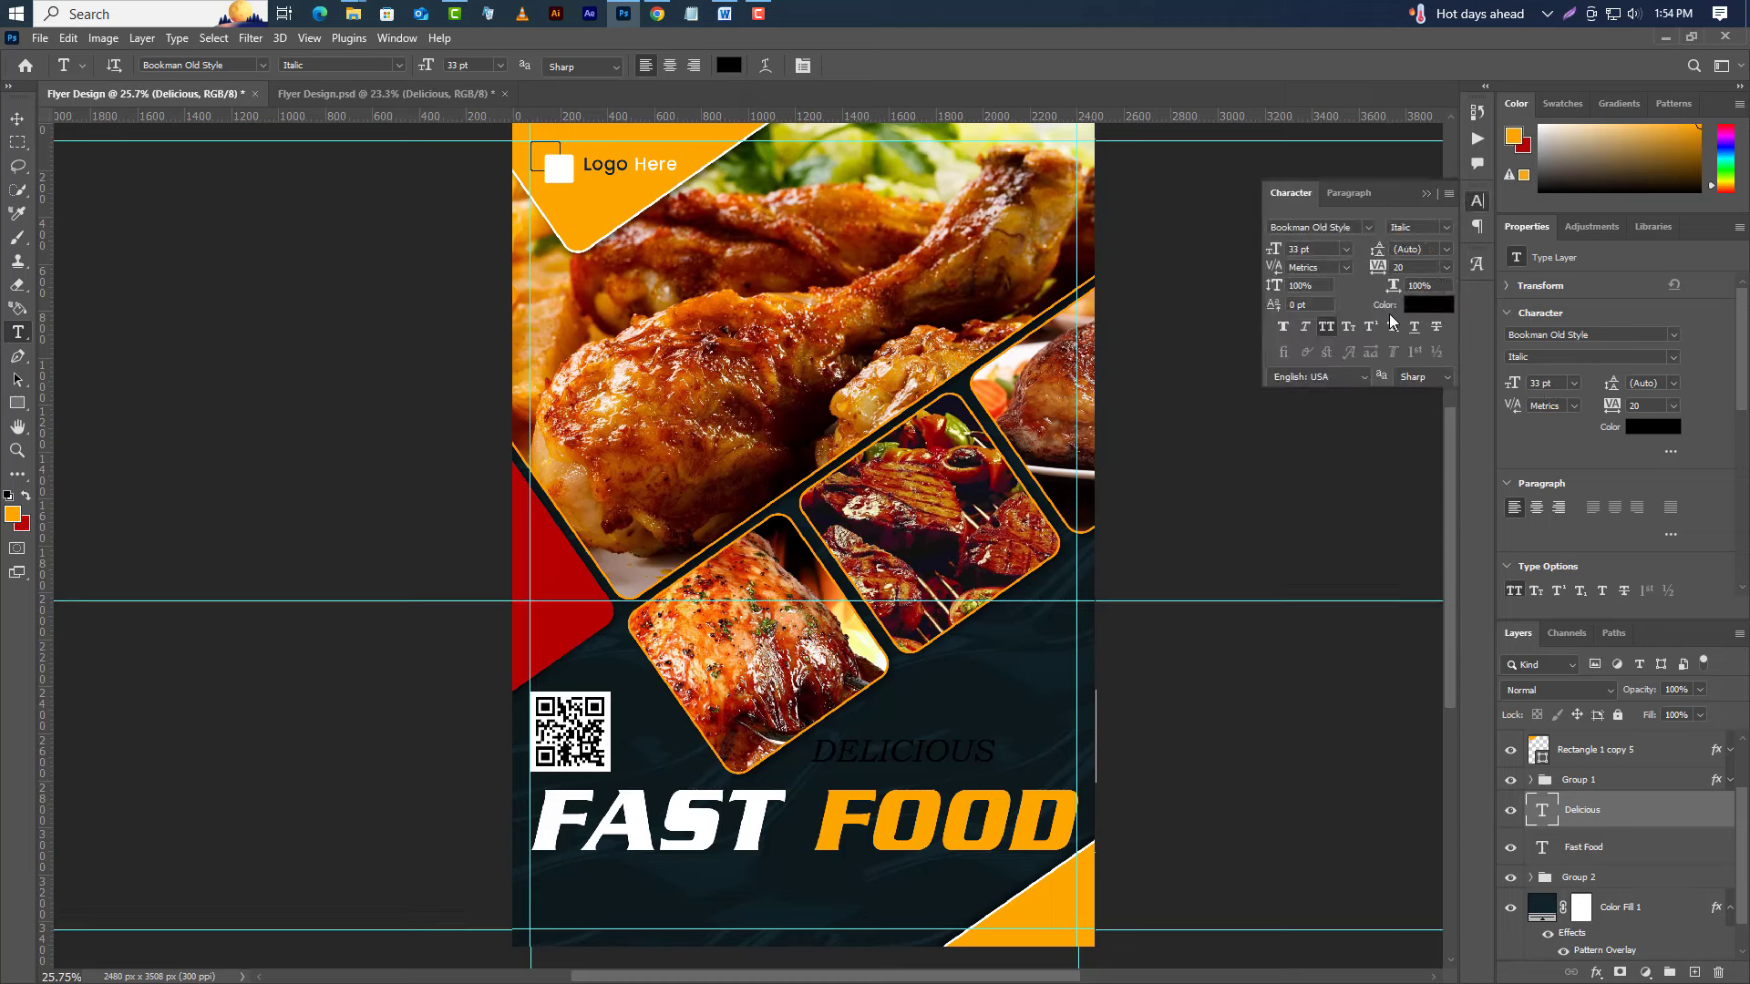
left_click(1326, 327)
left_click(1405, 268)
type("500")
key("Return")
type("i")
type("ffffff")
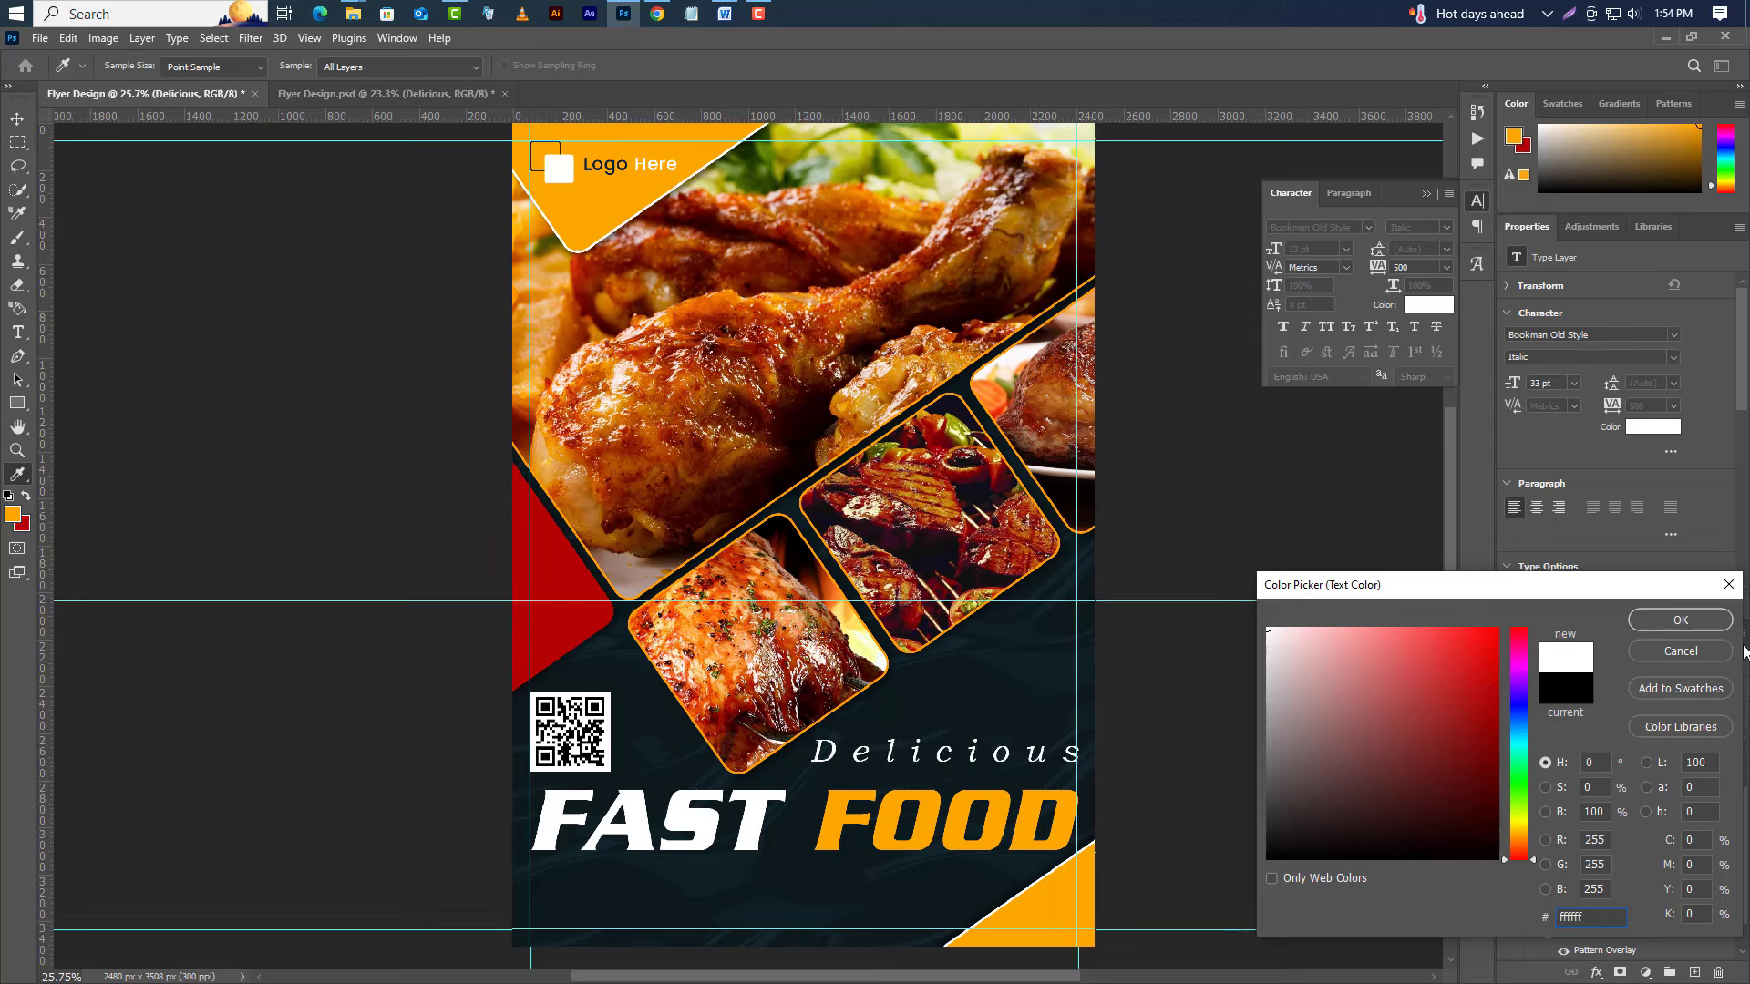
left_click(1713, 622)
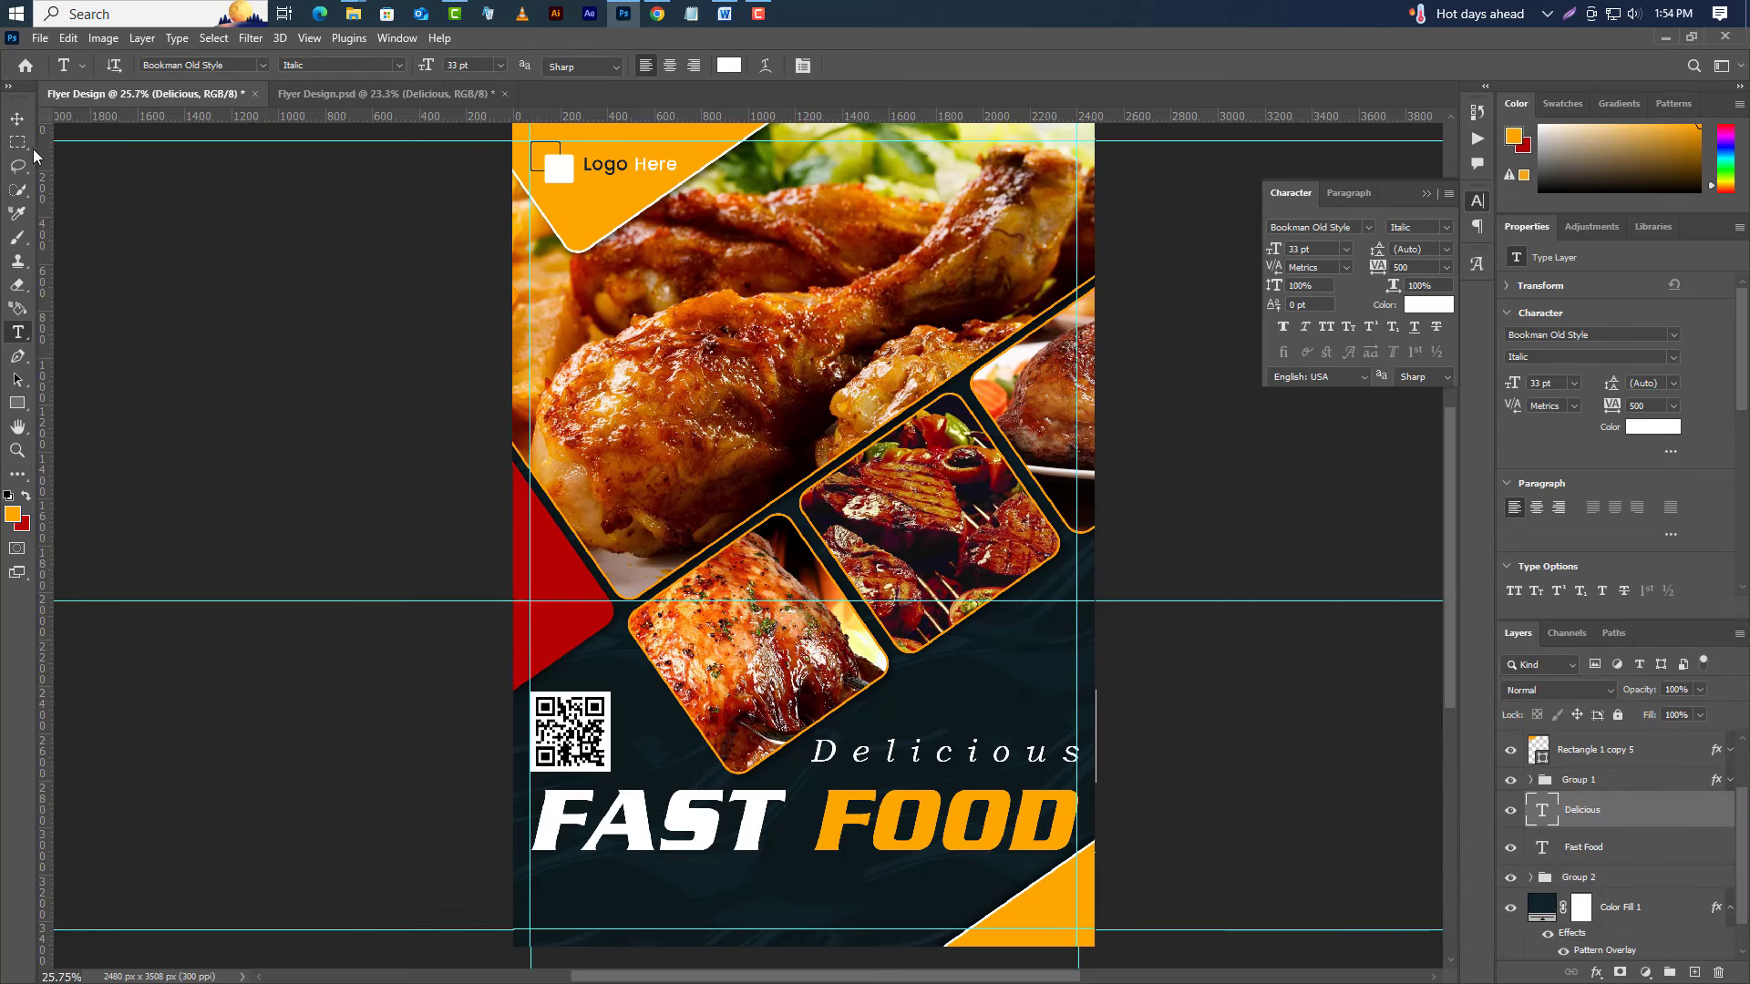
Nudge Delicious slightly down with the Move tool to sit above FAST FOOD.
left_click(18, 123)
key("shift+Down")
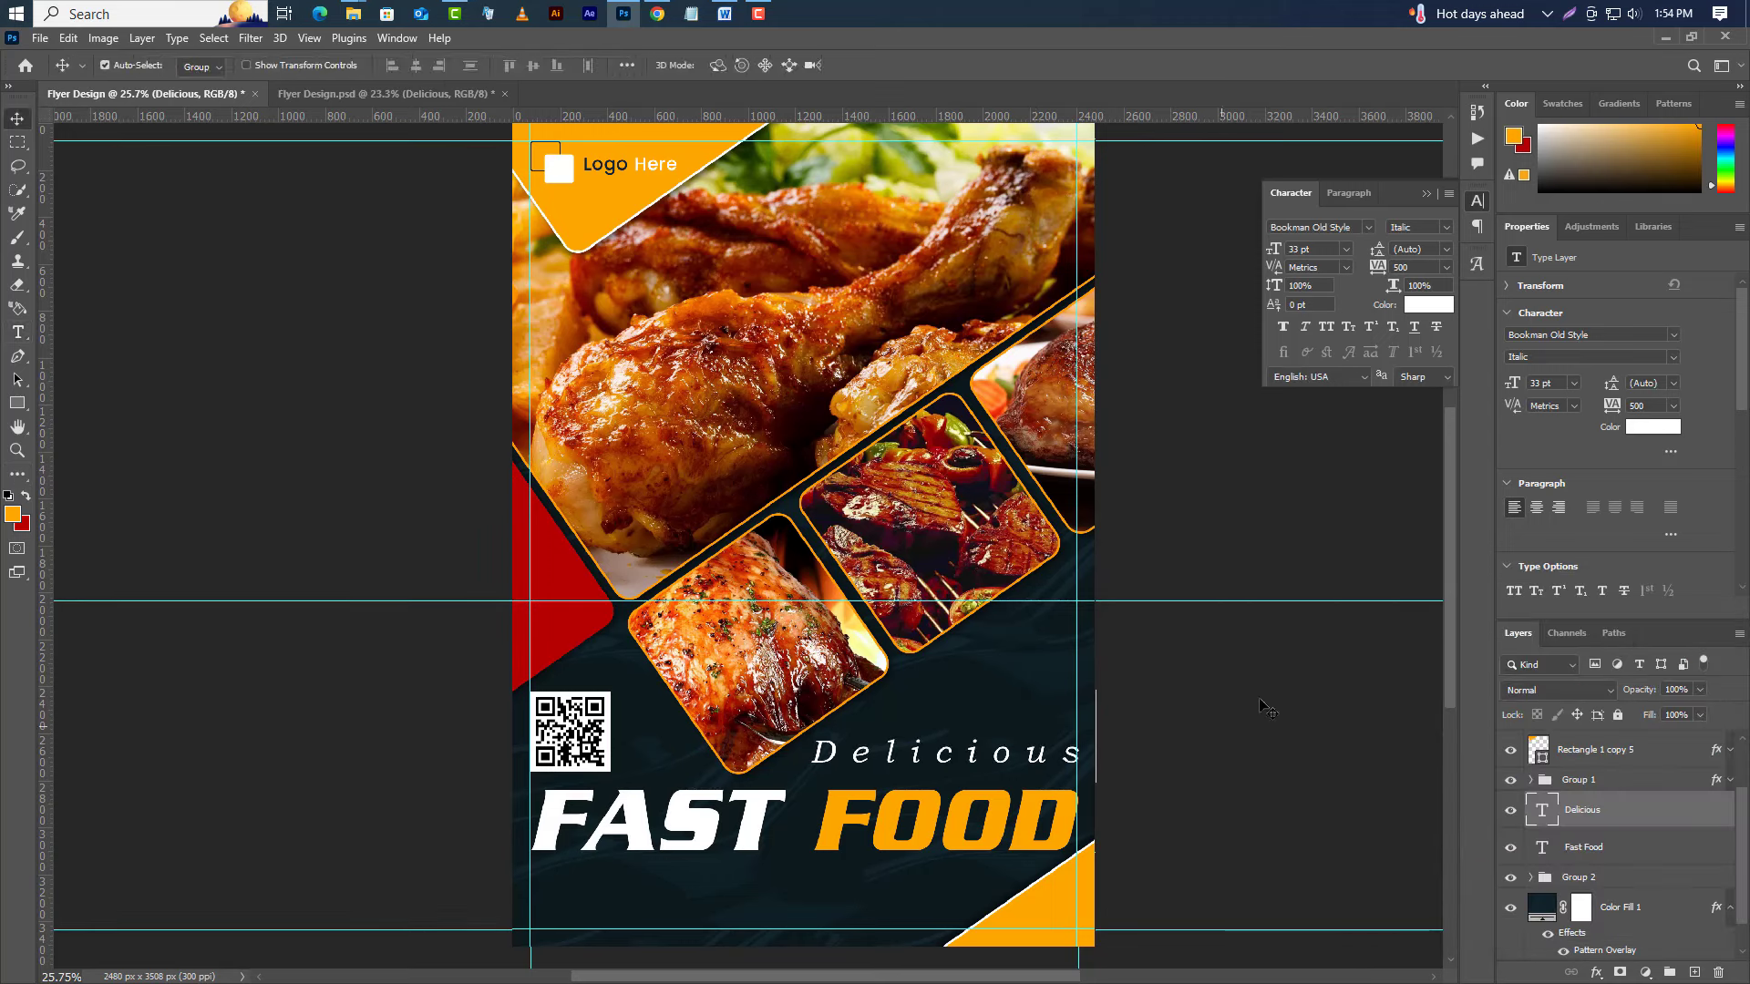
key("shift+Down")
key("shift+Down")
key("shift+Left")
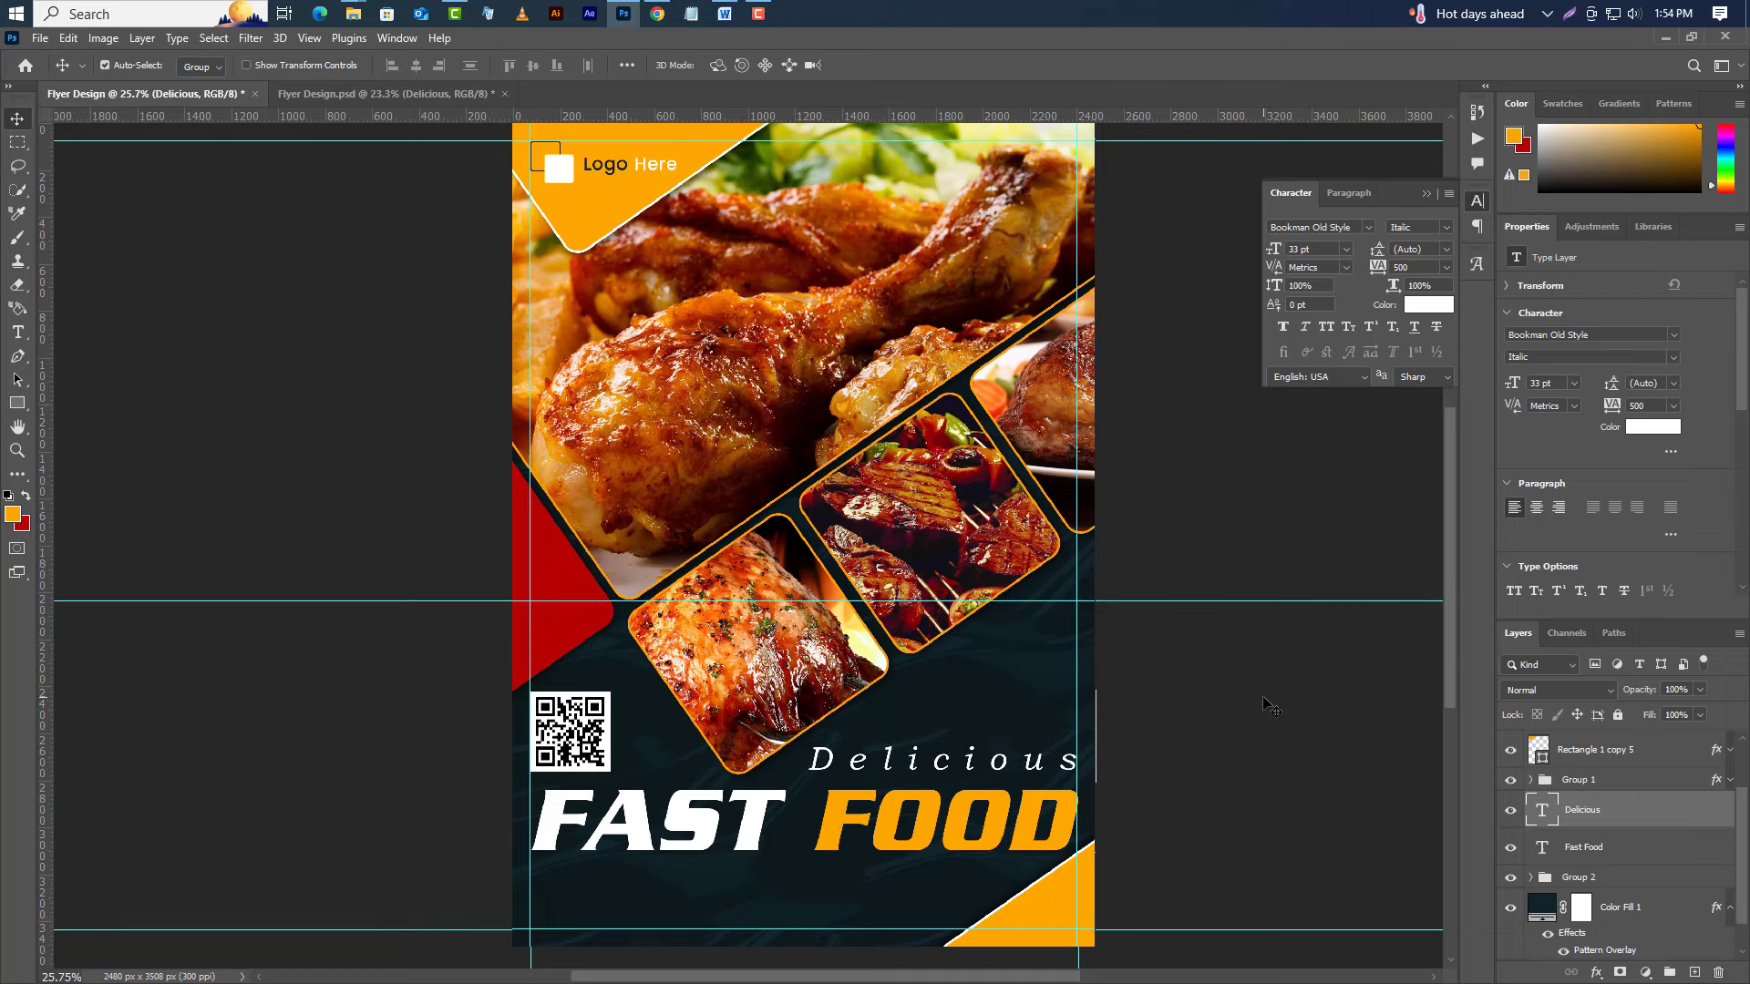
left_click(1427, 193)
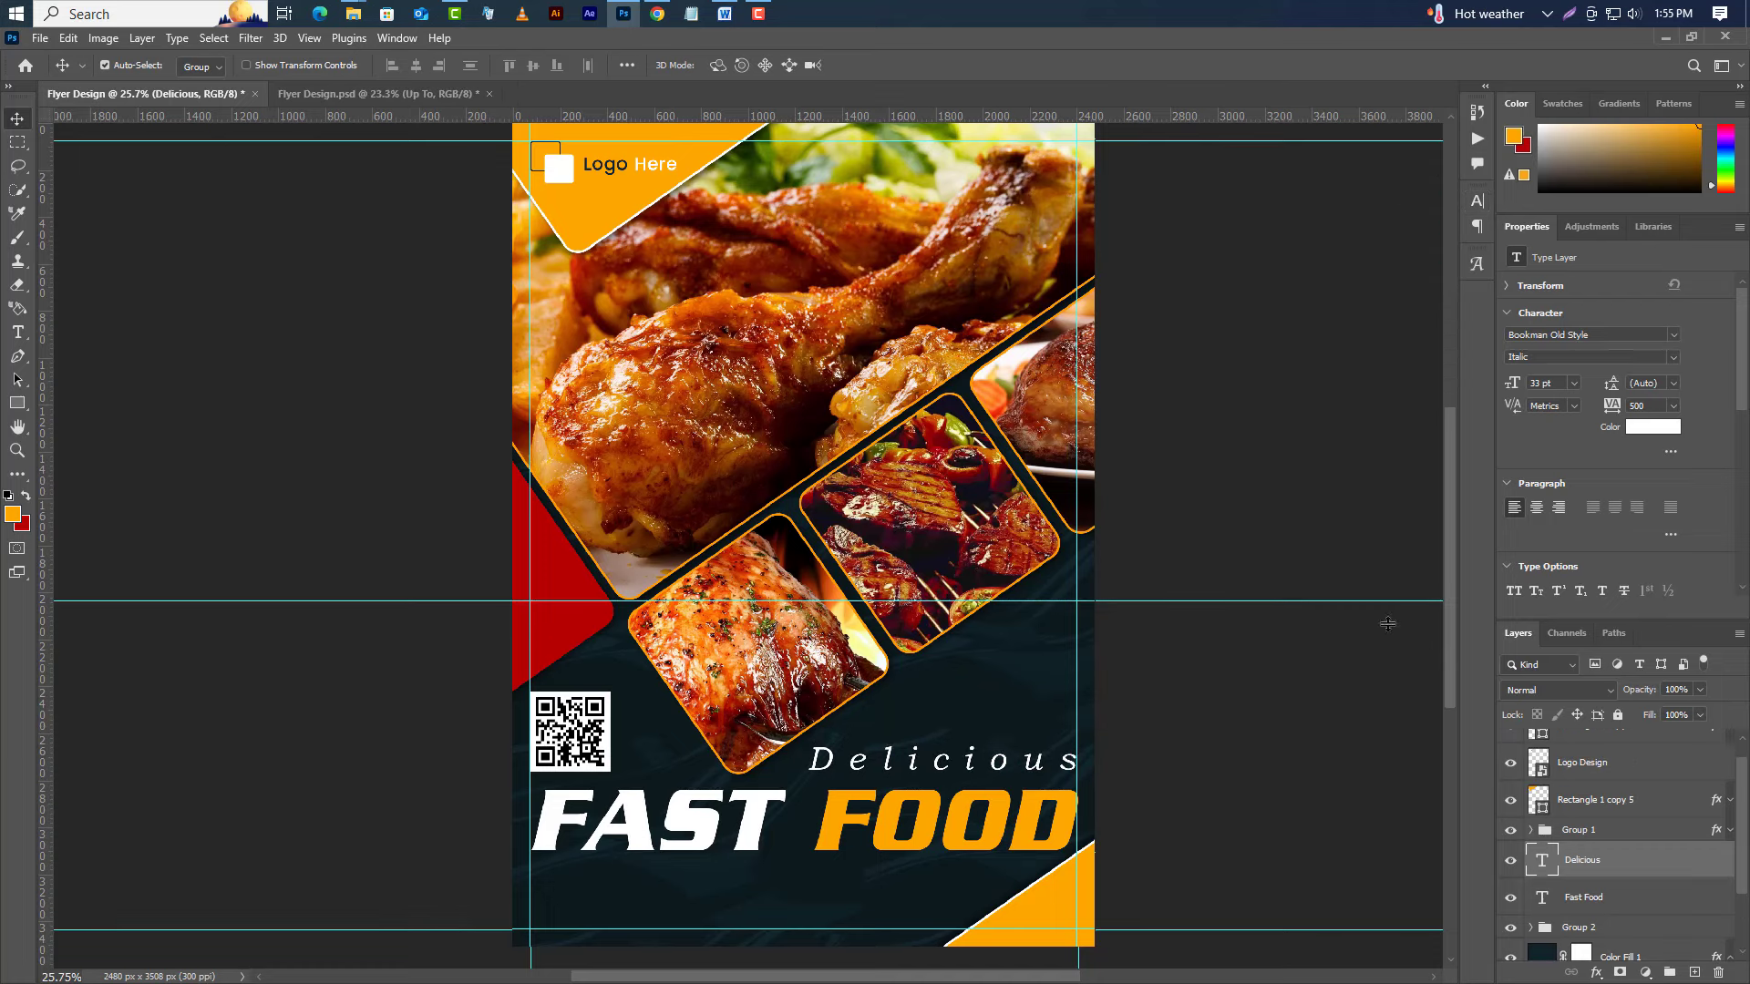
scroll(1009, 843, "up", 1)
scroll(1009, 843, "up", 3)
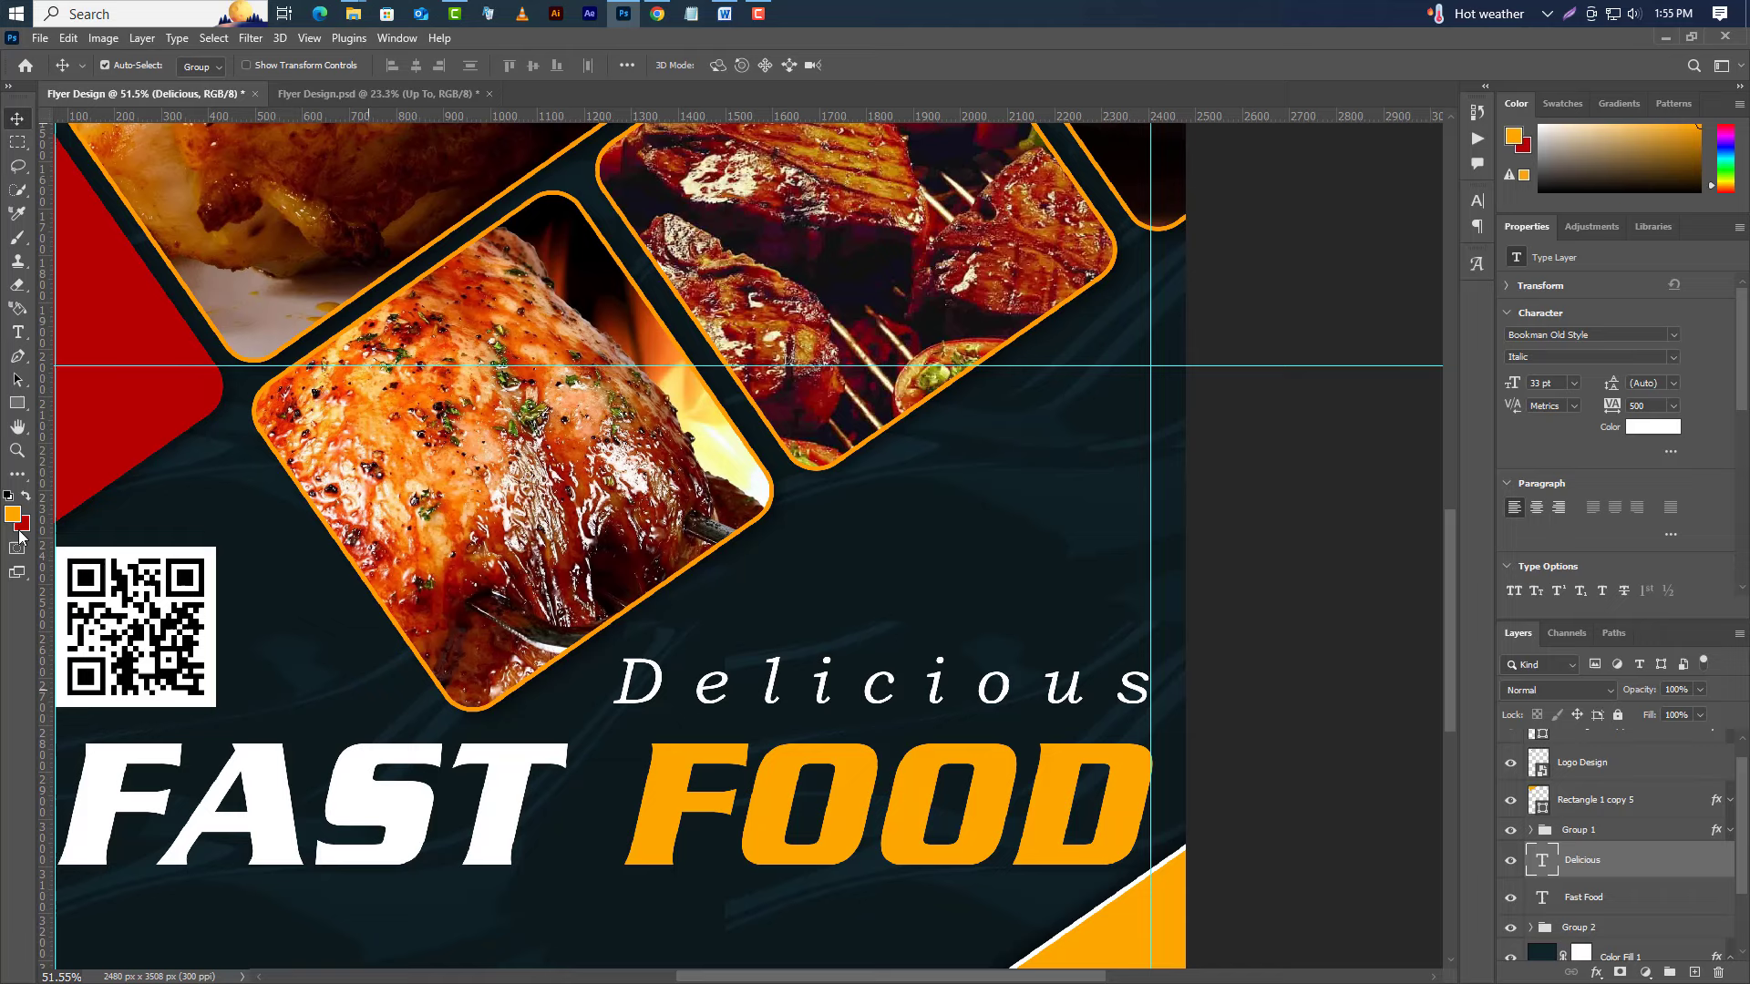
left_click(17, 331)
left_click(884, 620)
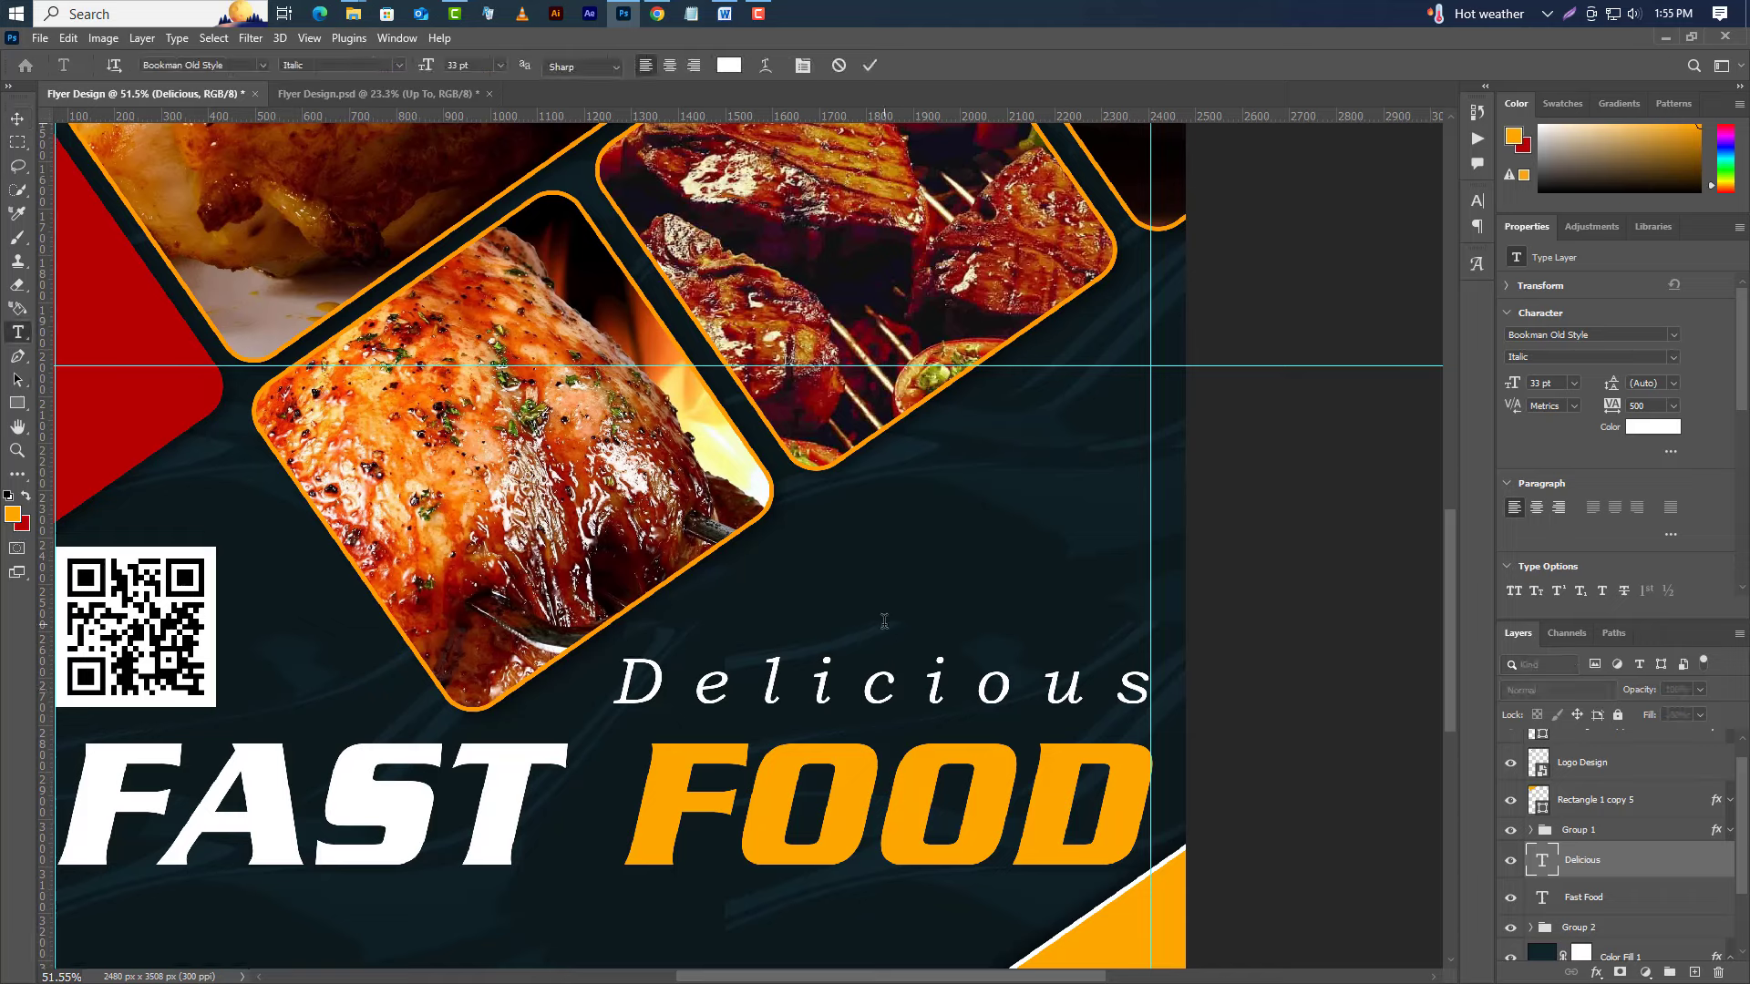
Type '35% Save' above Delicious with zero letter spacing.
type("35")
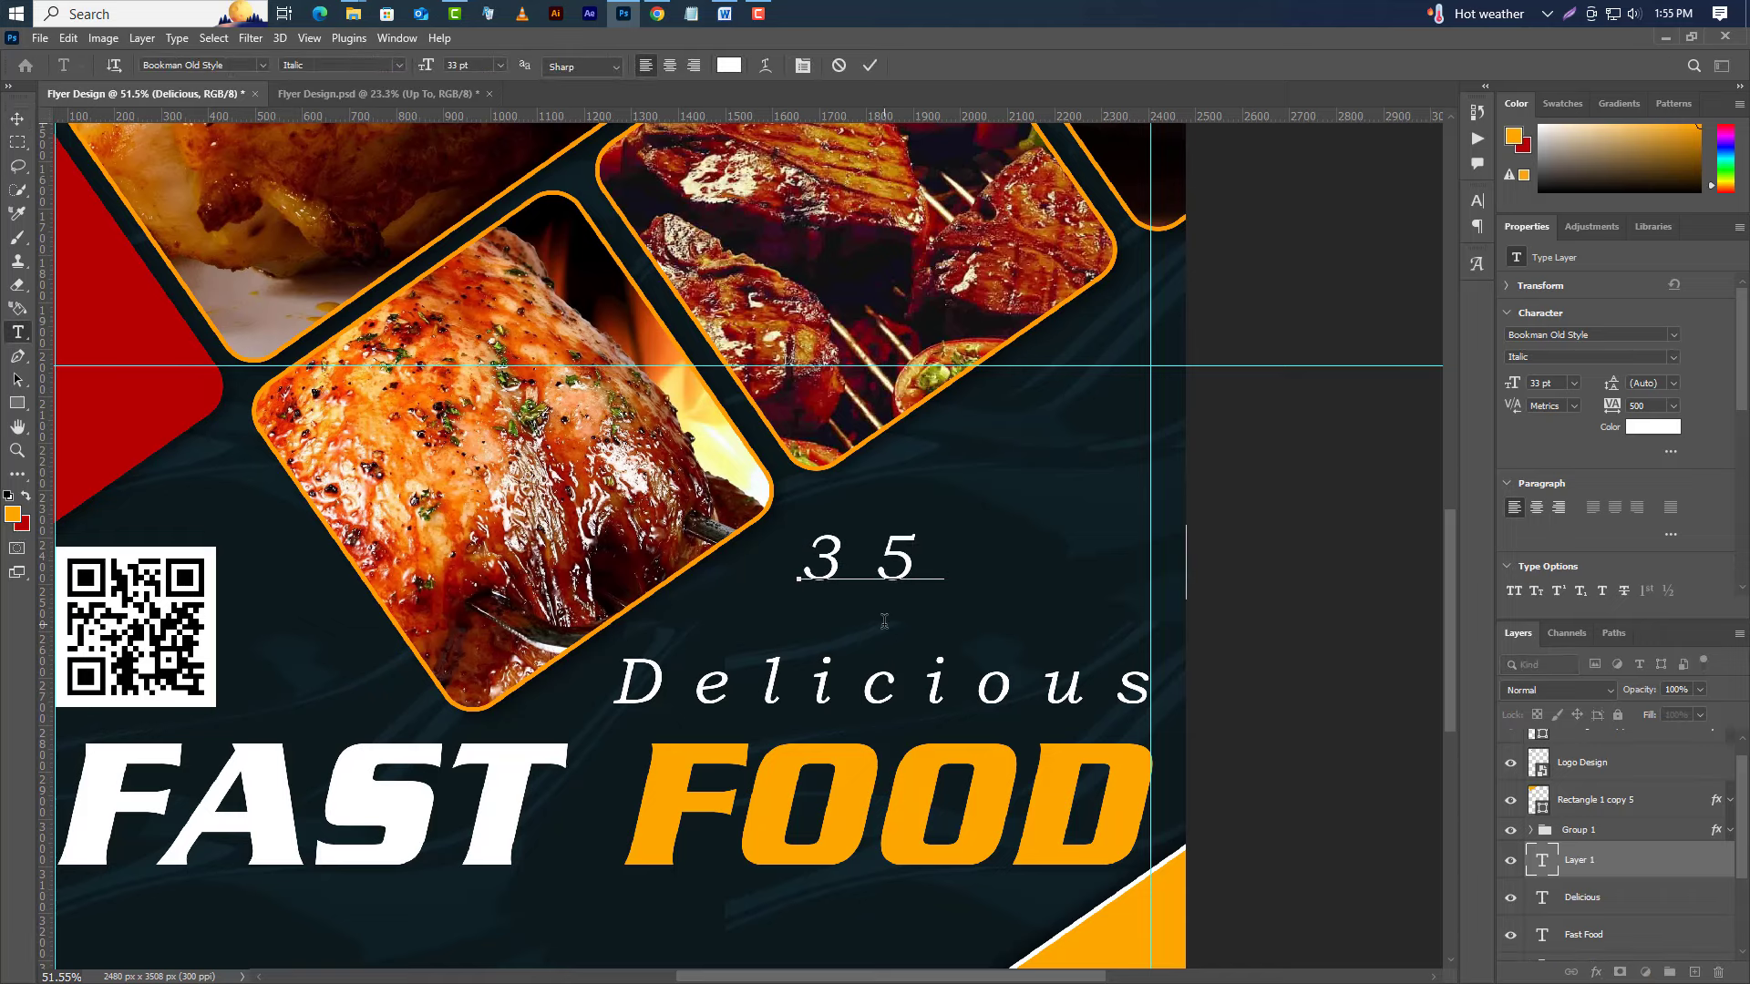
type("% Sa")
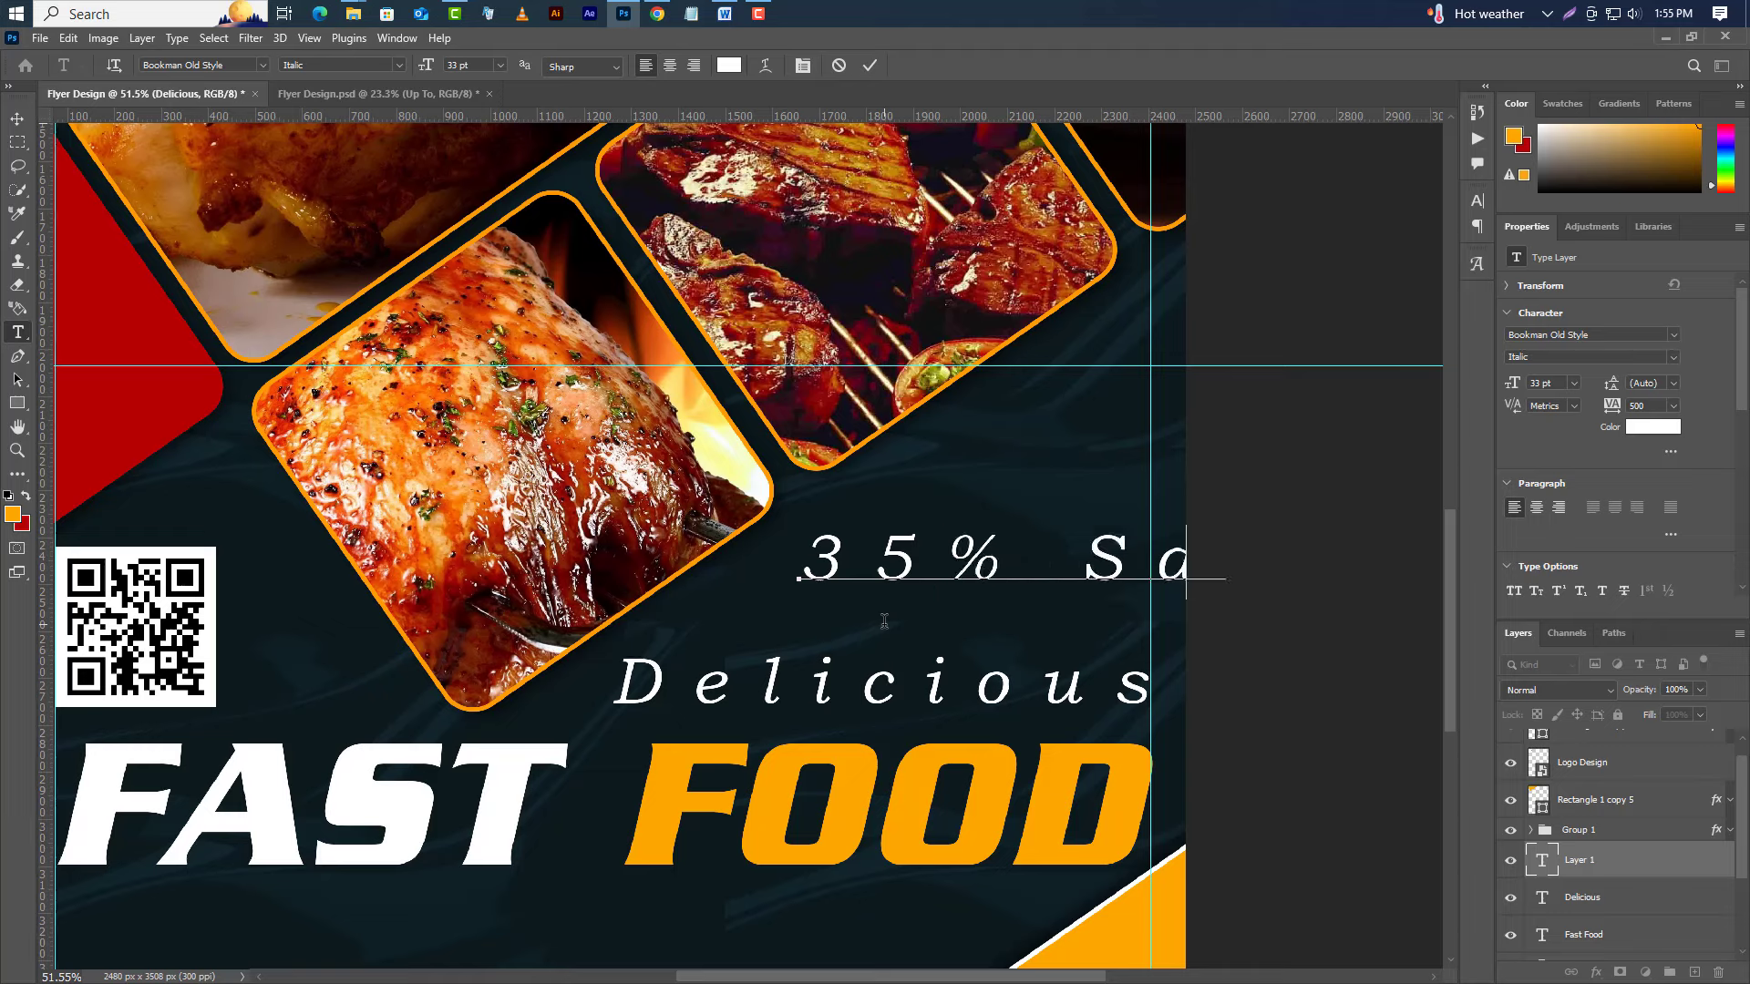
type("e")
left_click(870, 65)
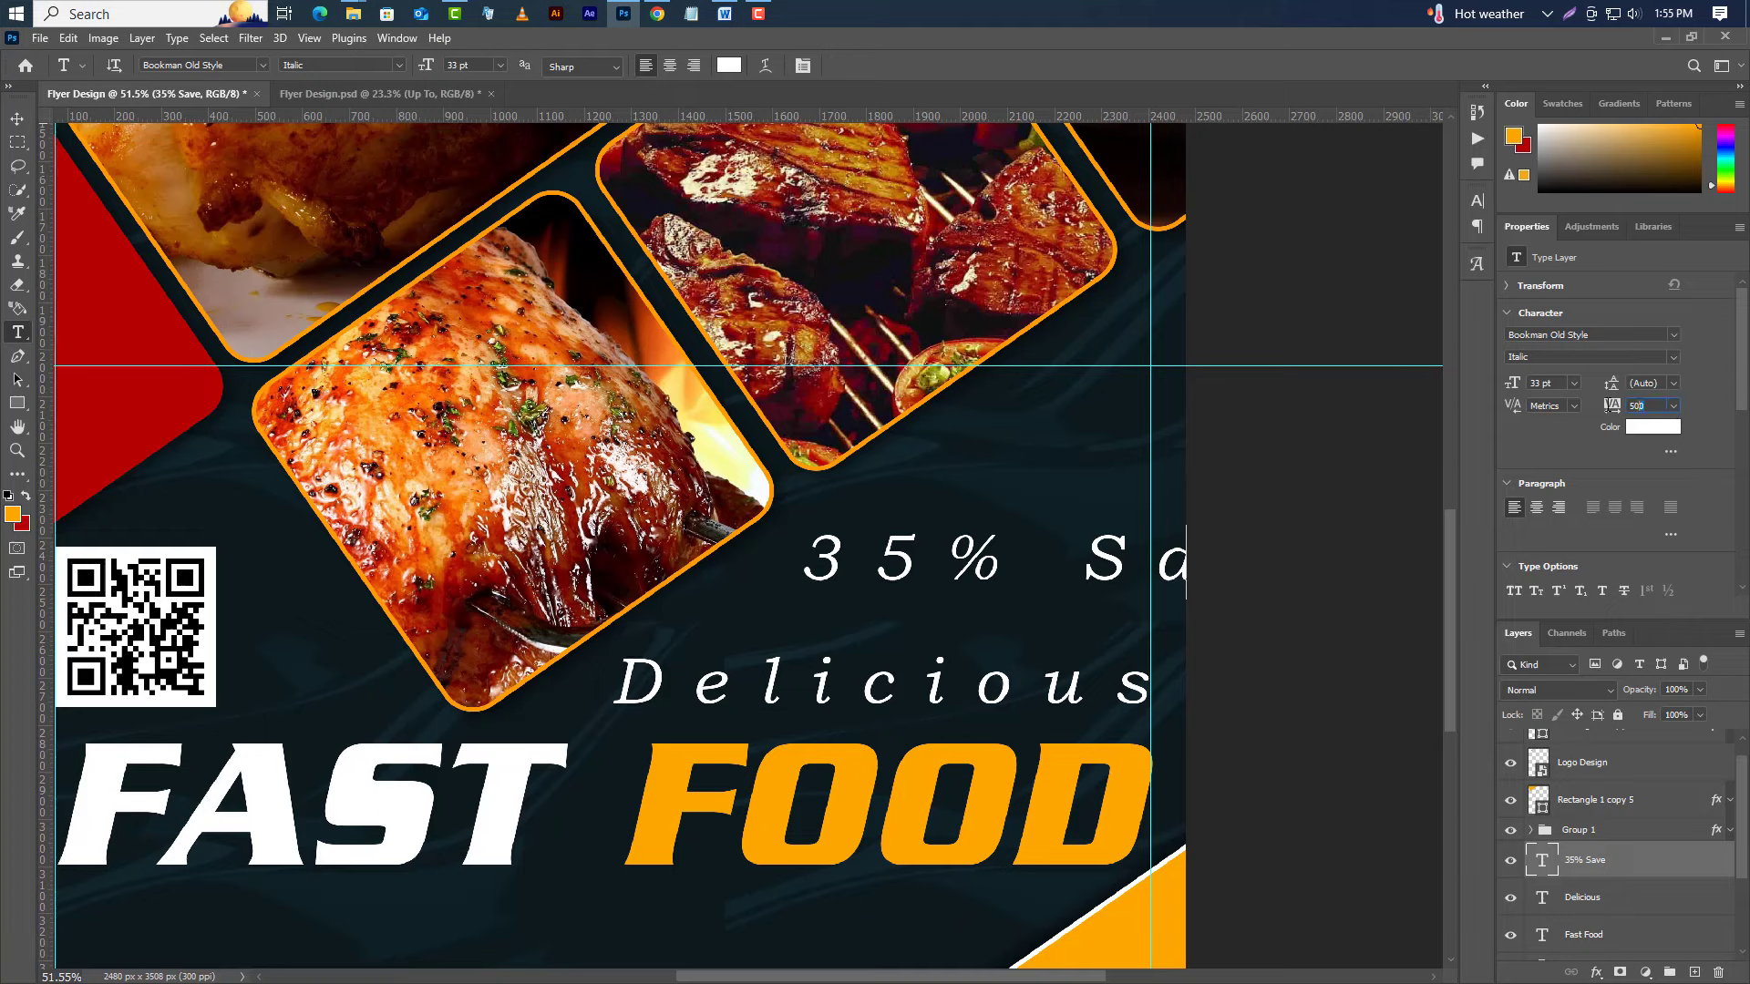
type("0")
key("Return")
Style 35% SAVE in Poppins Bold, all capitals and italic.
left_click(1671, 334)
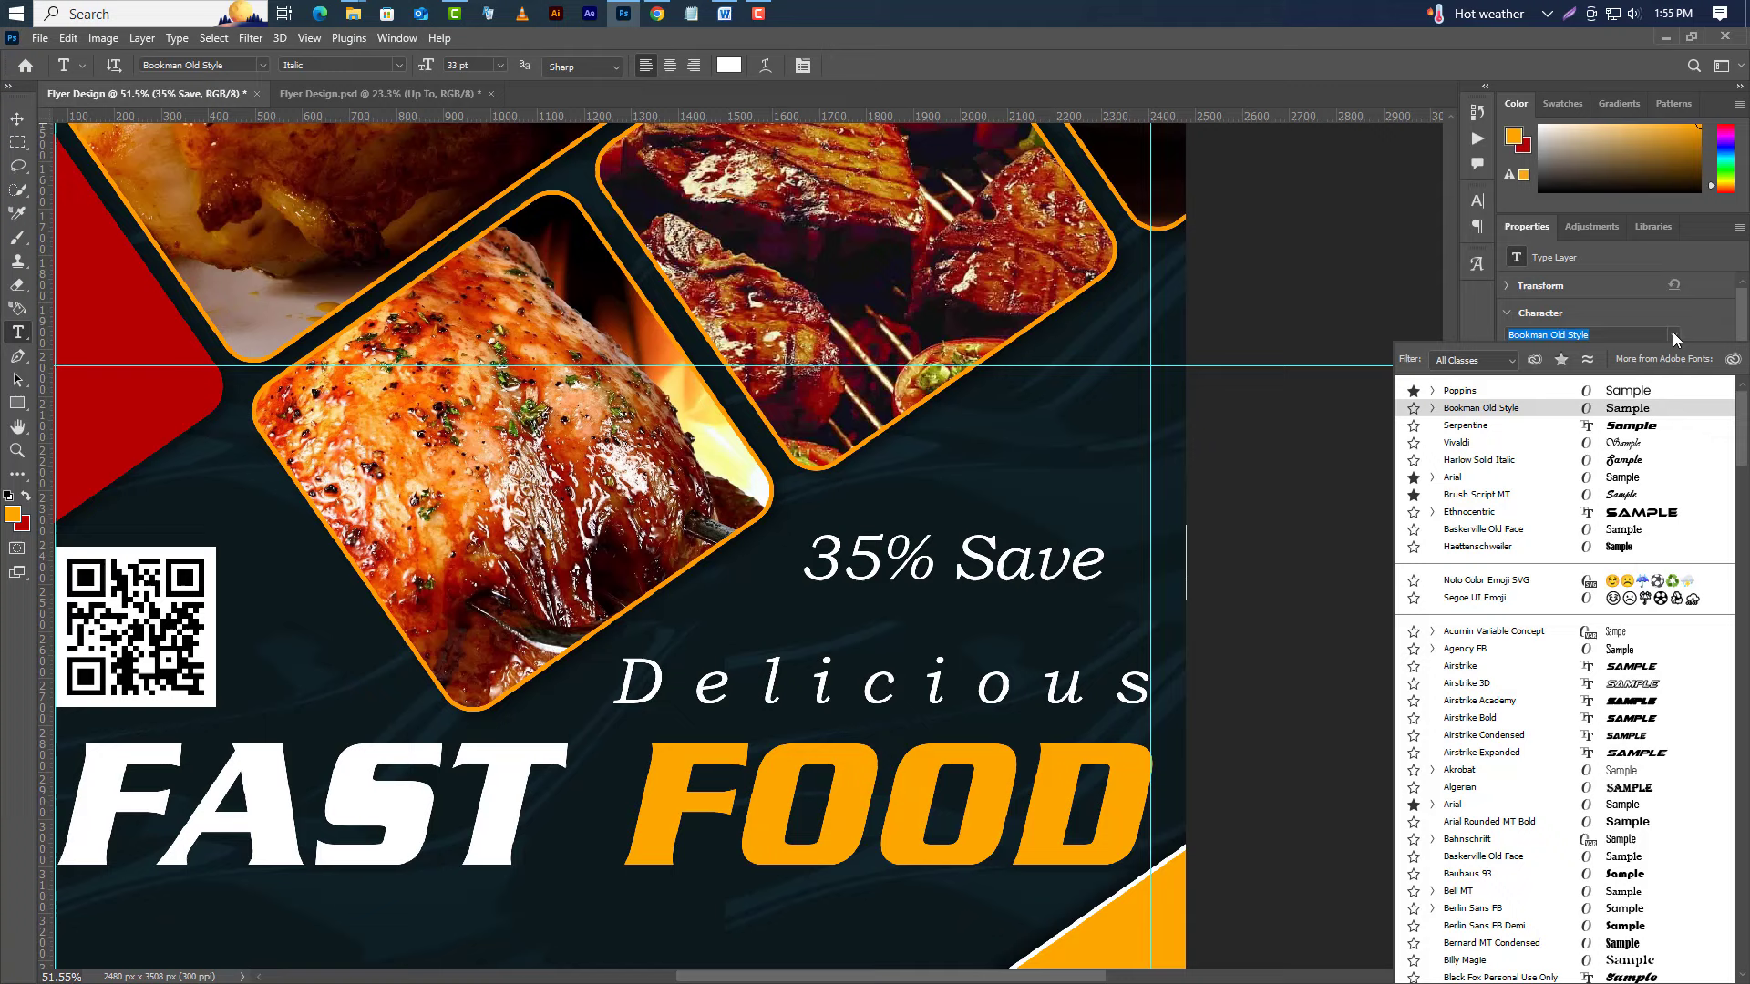
left_click(1495, 386)
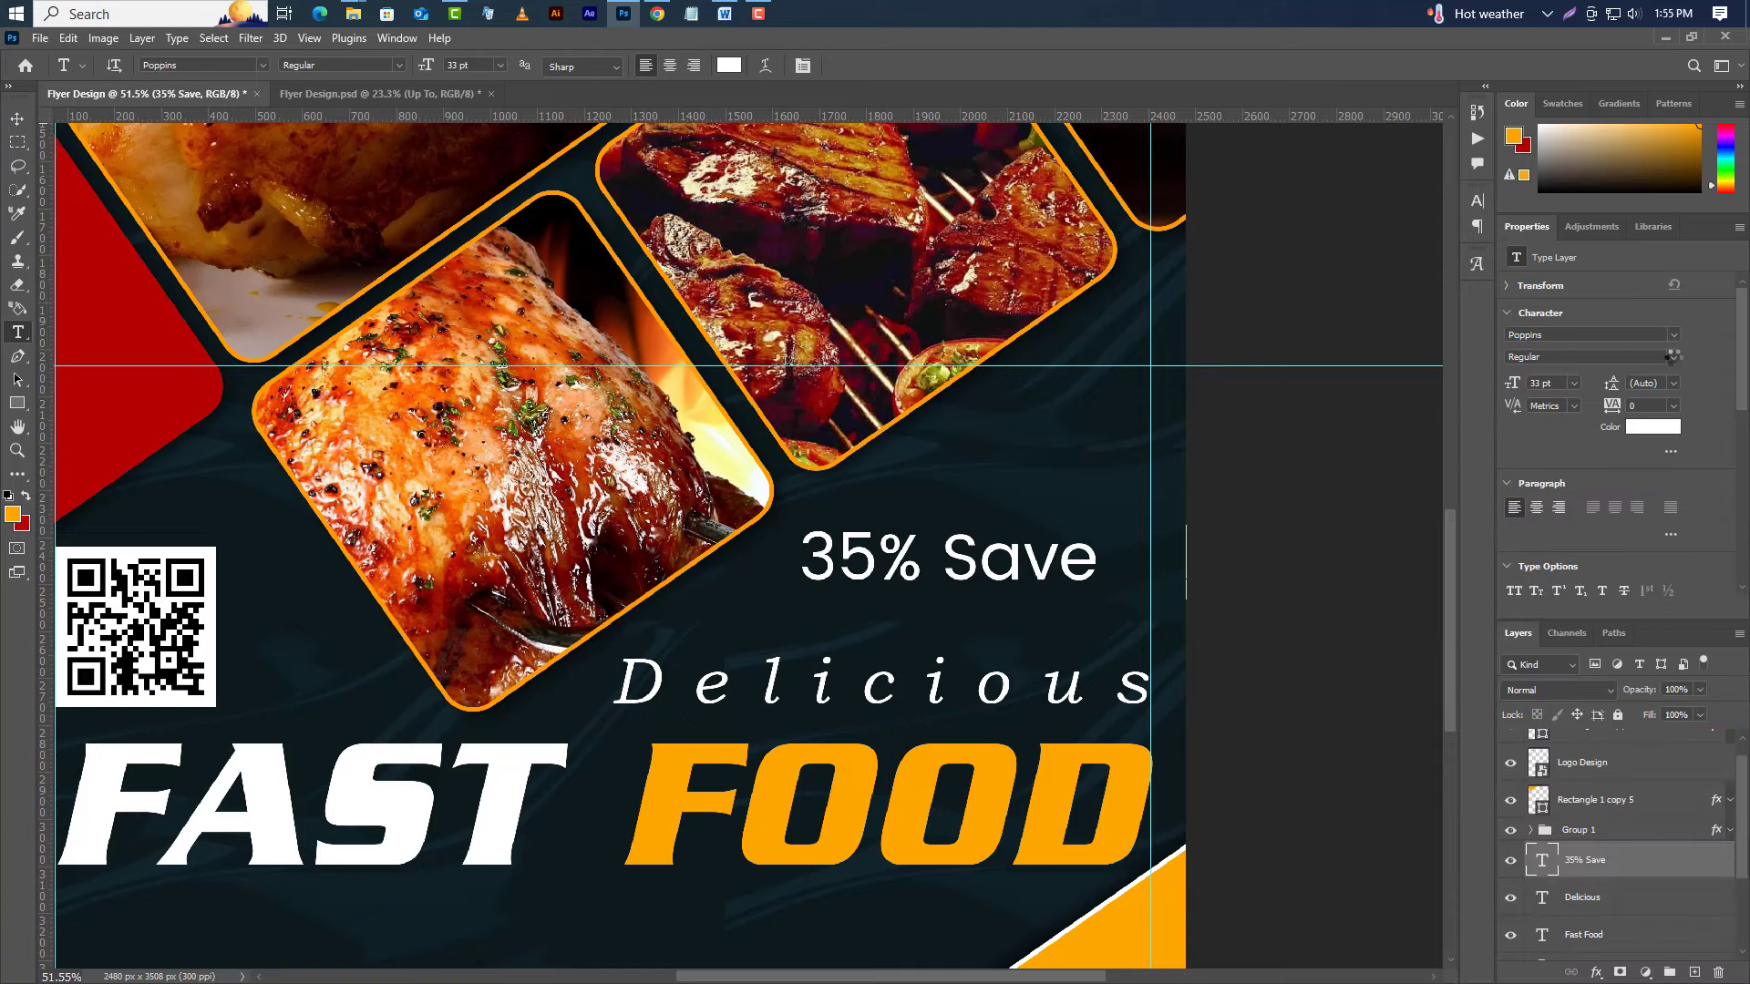
left_click(1673, 356)
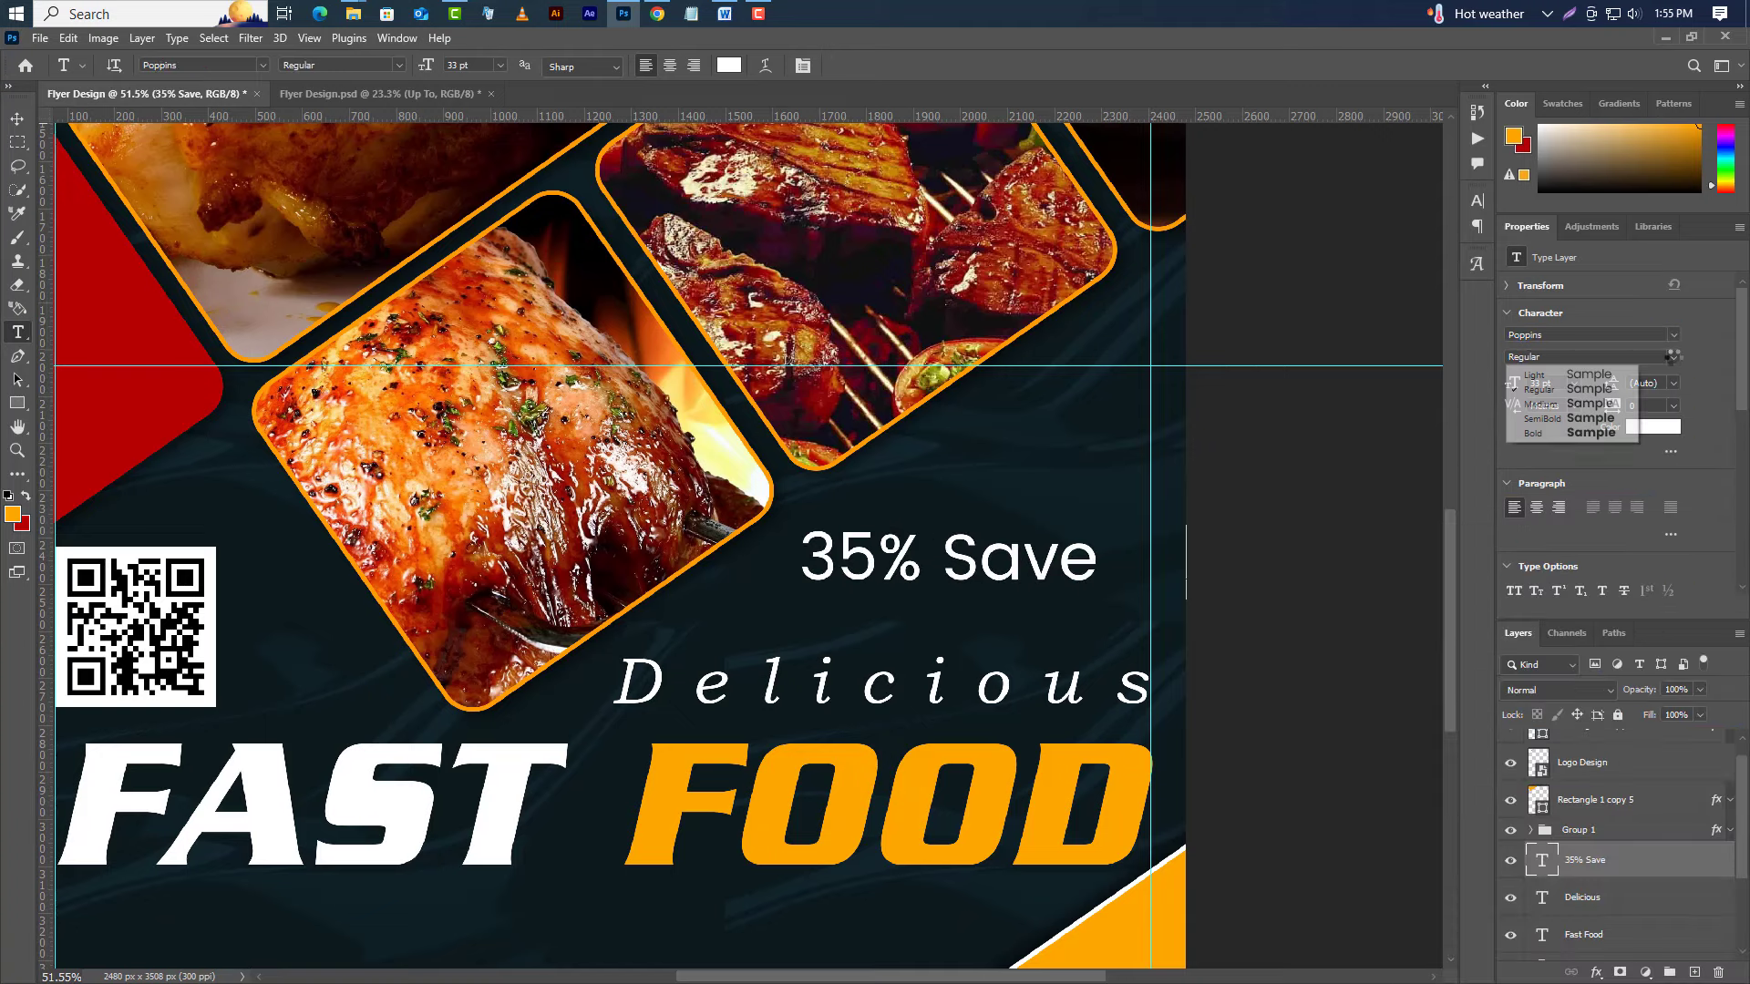
left_click(1548, 435)
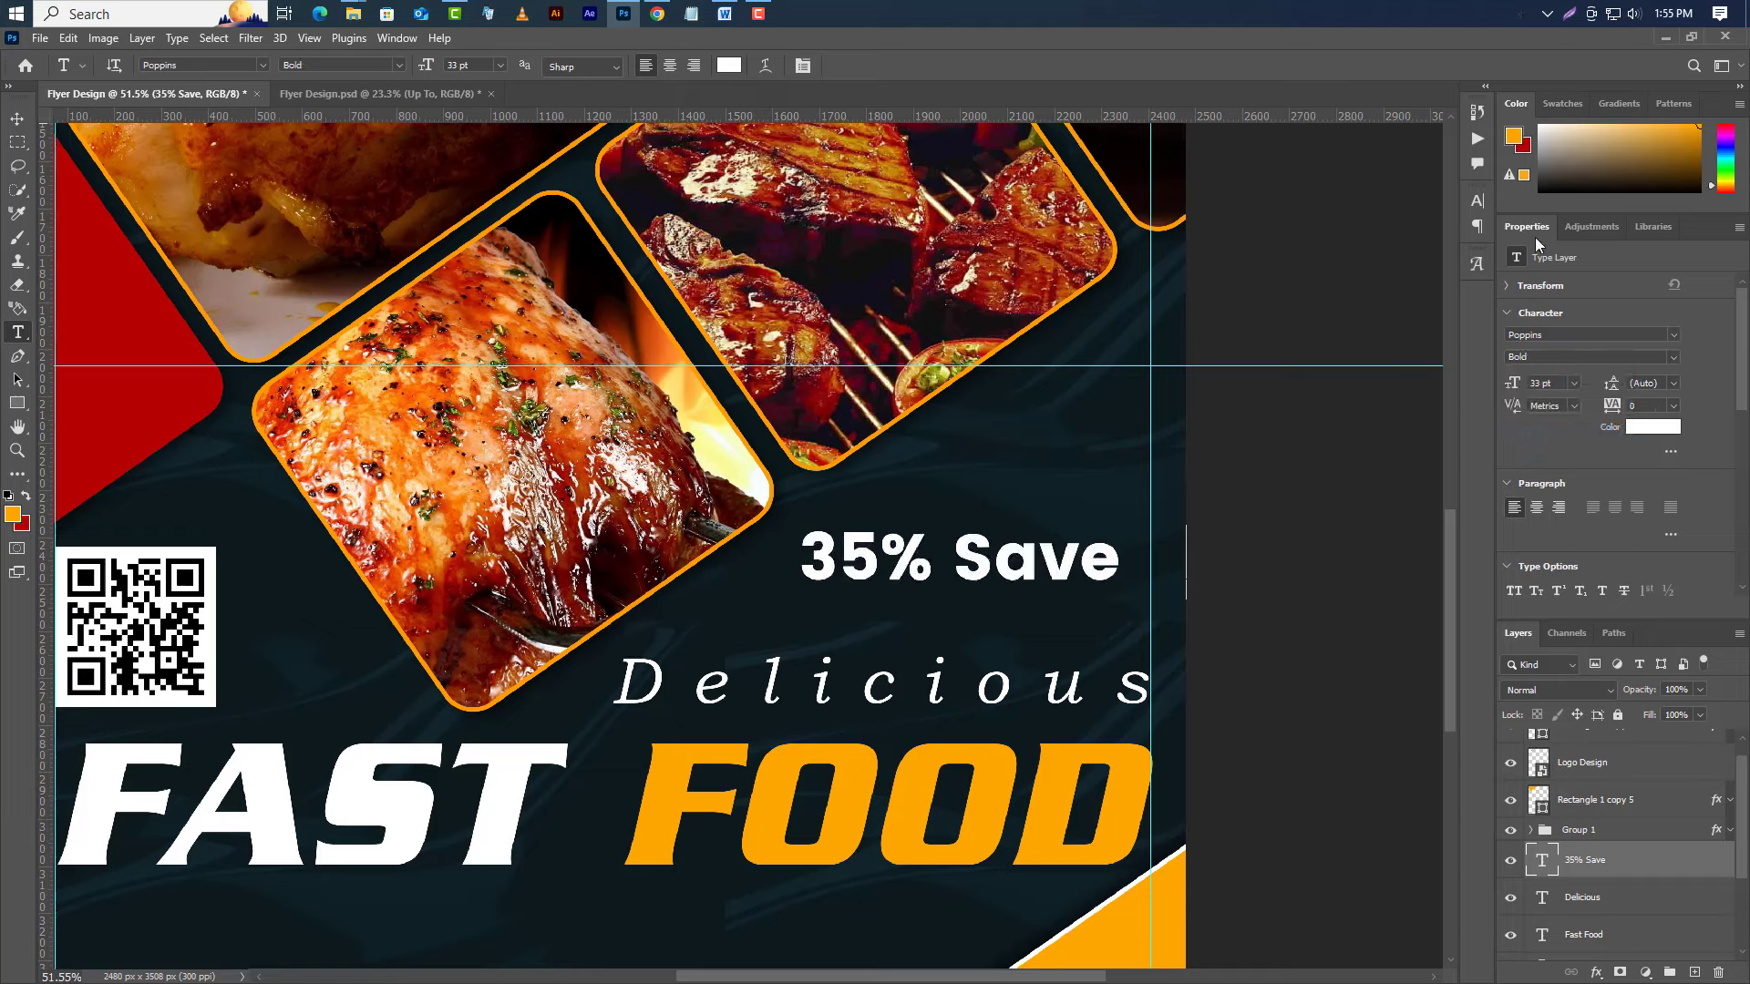
left_click(1477, 201)
left_click(1328, 330)
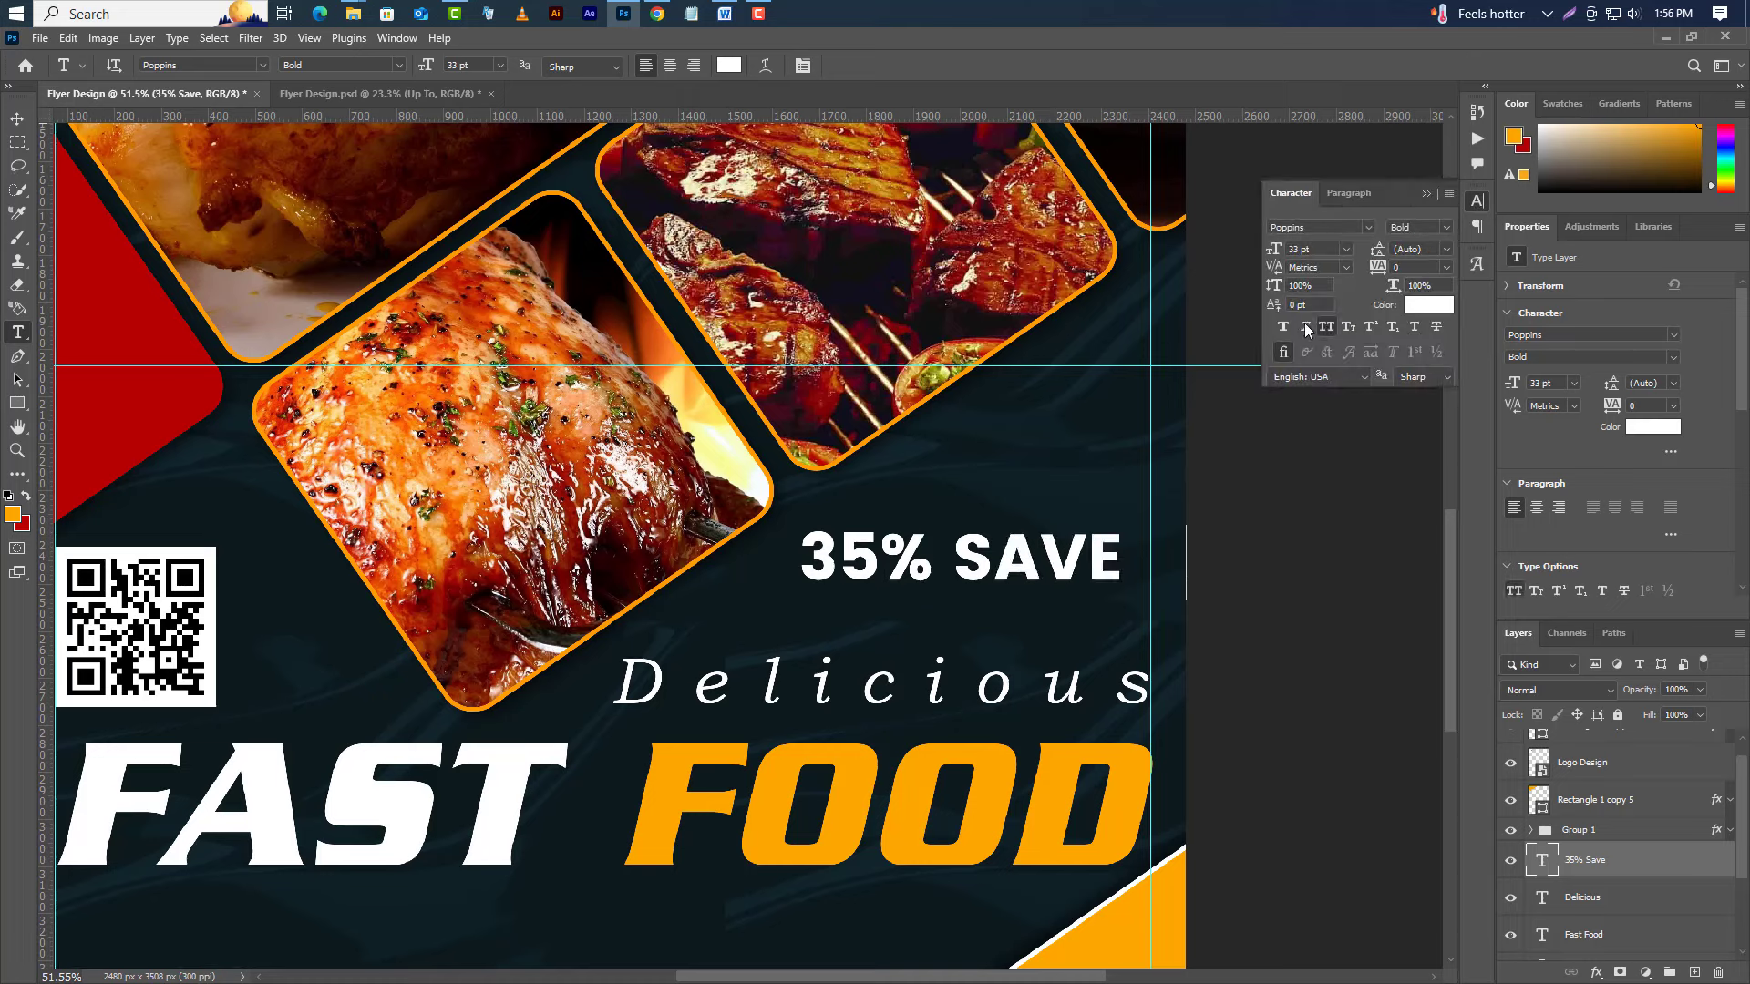
left_click(1306, 330)
Enlarge the 35 to 56.65 pt and colour it the orange sampled from FOOD.
left_click_drag(880, 565, 758, 567)
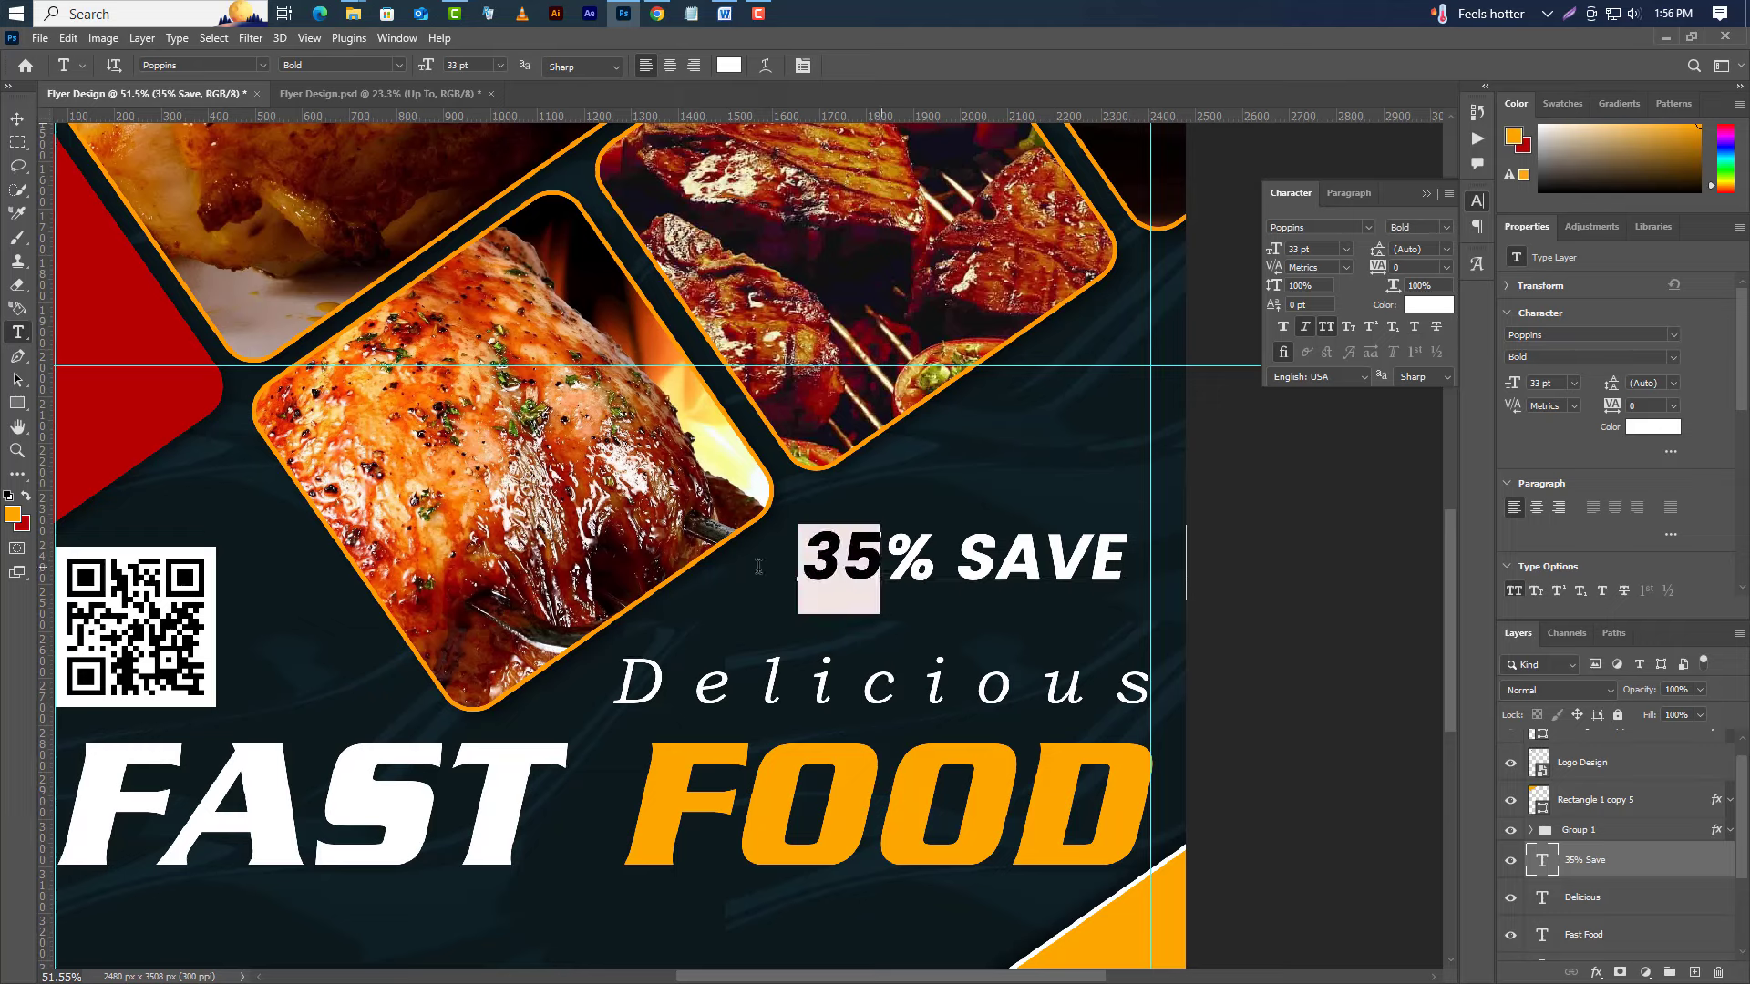
left_click_drag(1298, 249, 1278, 249)
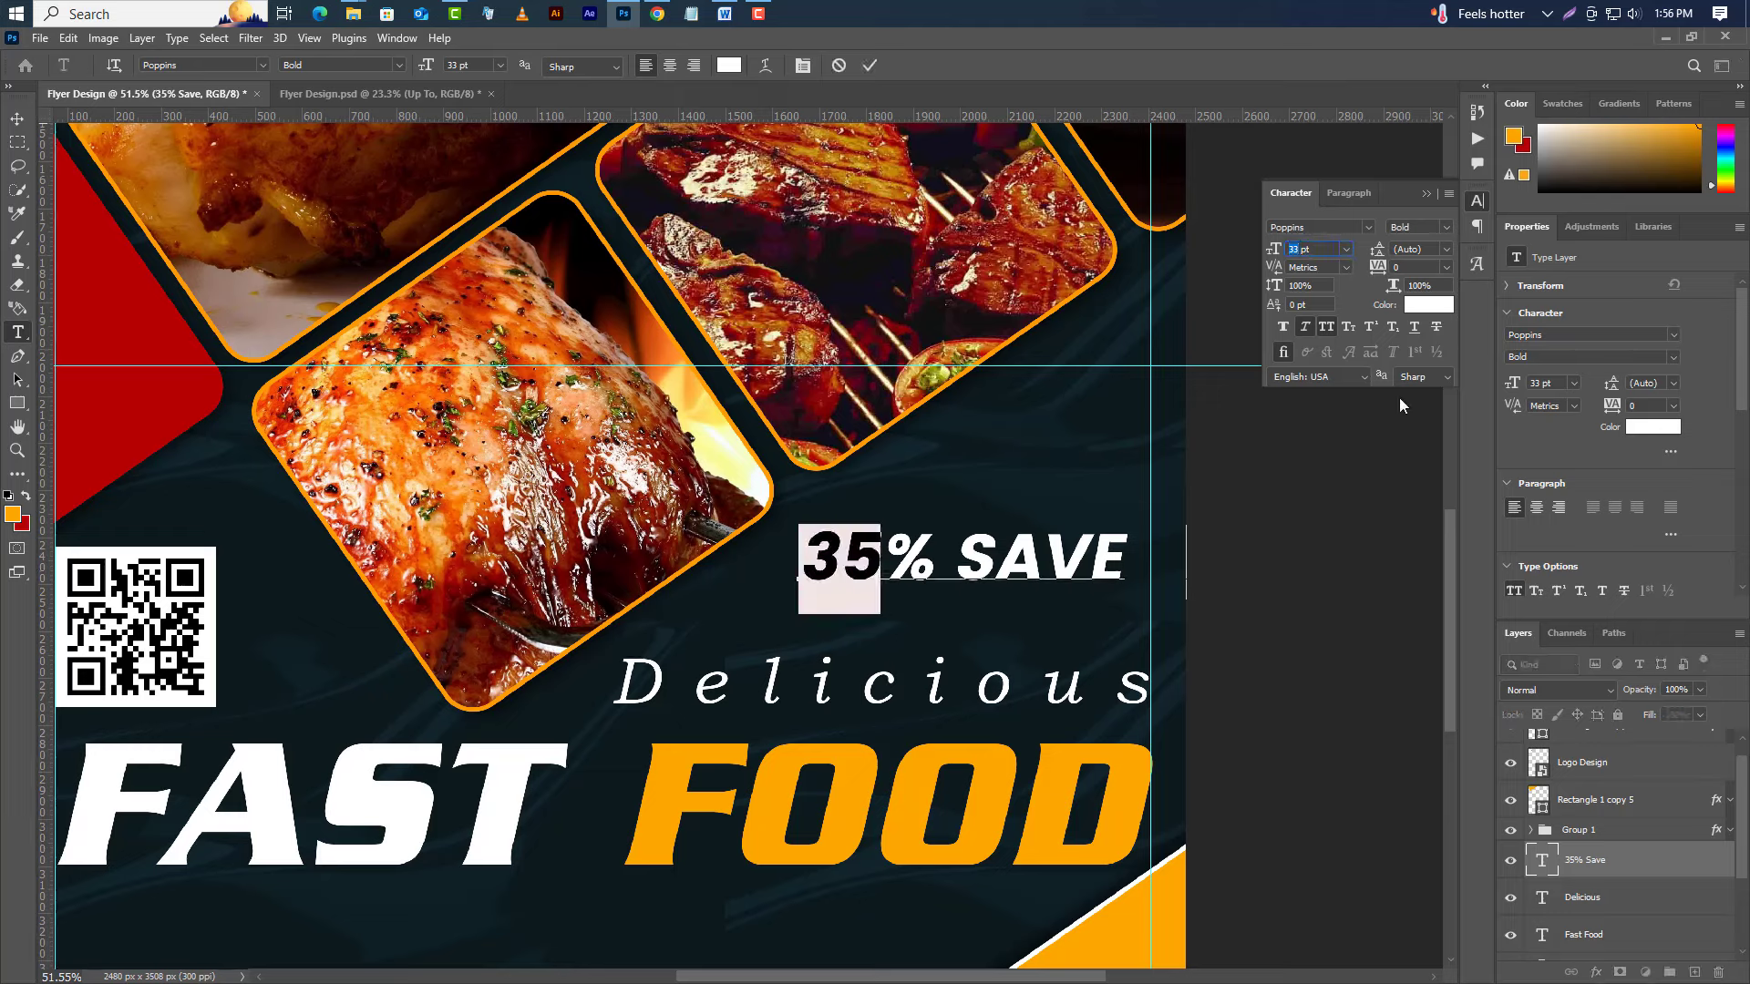
type("56.65")
key("Return")
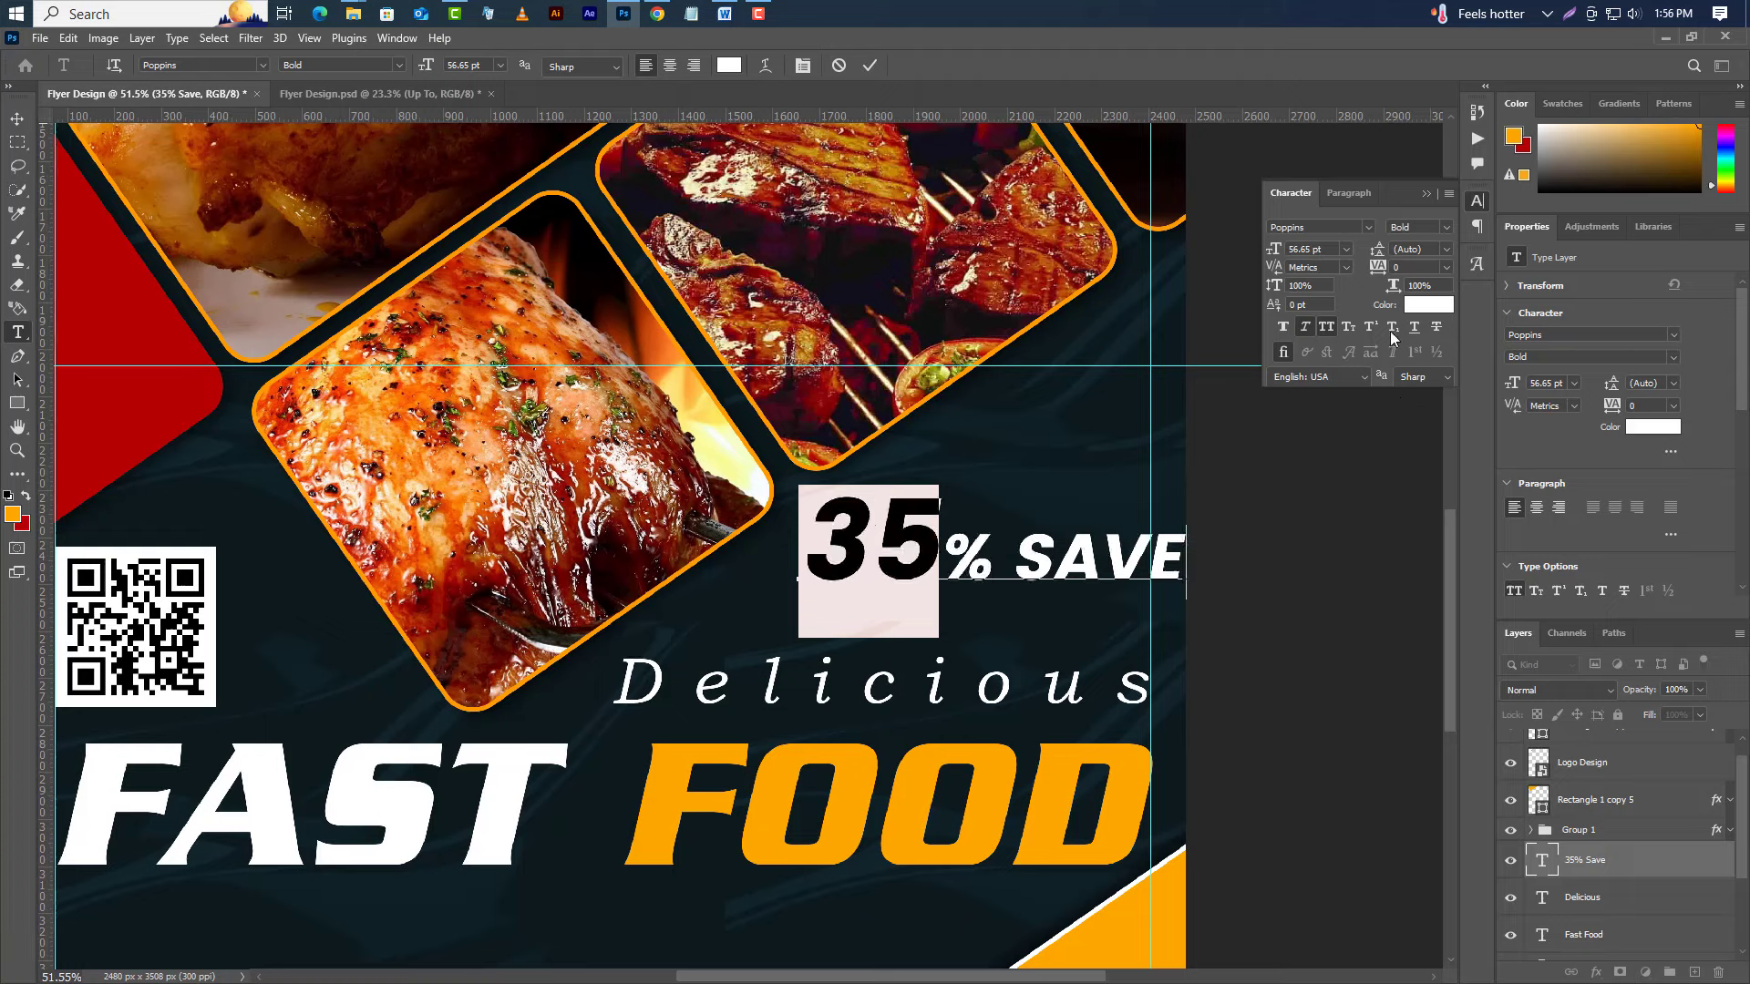
left_click(1428, 305)
left_click(839, 793)
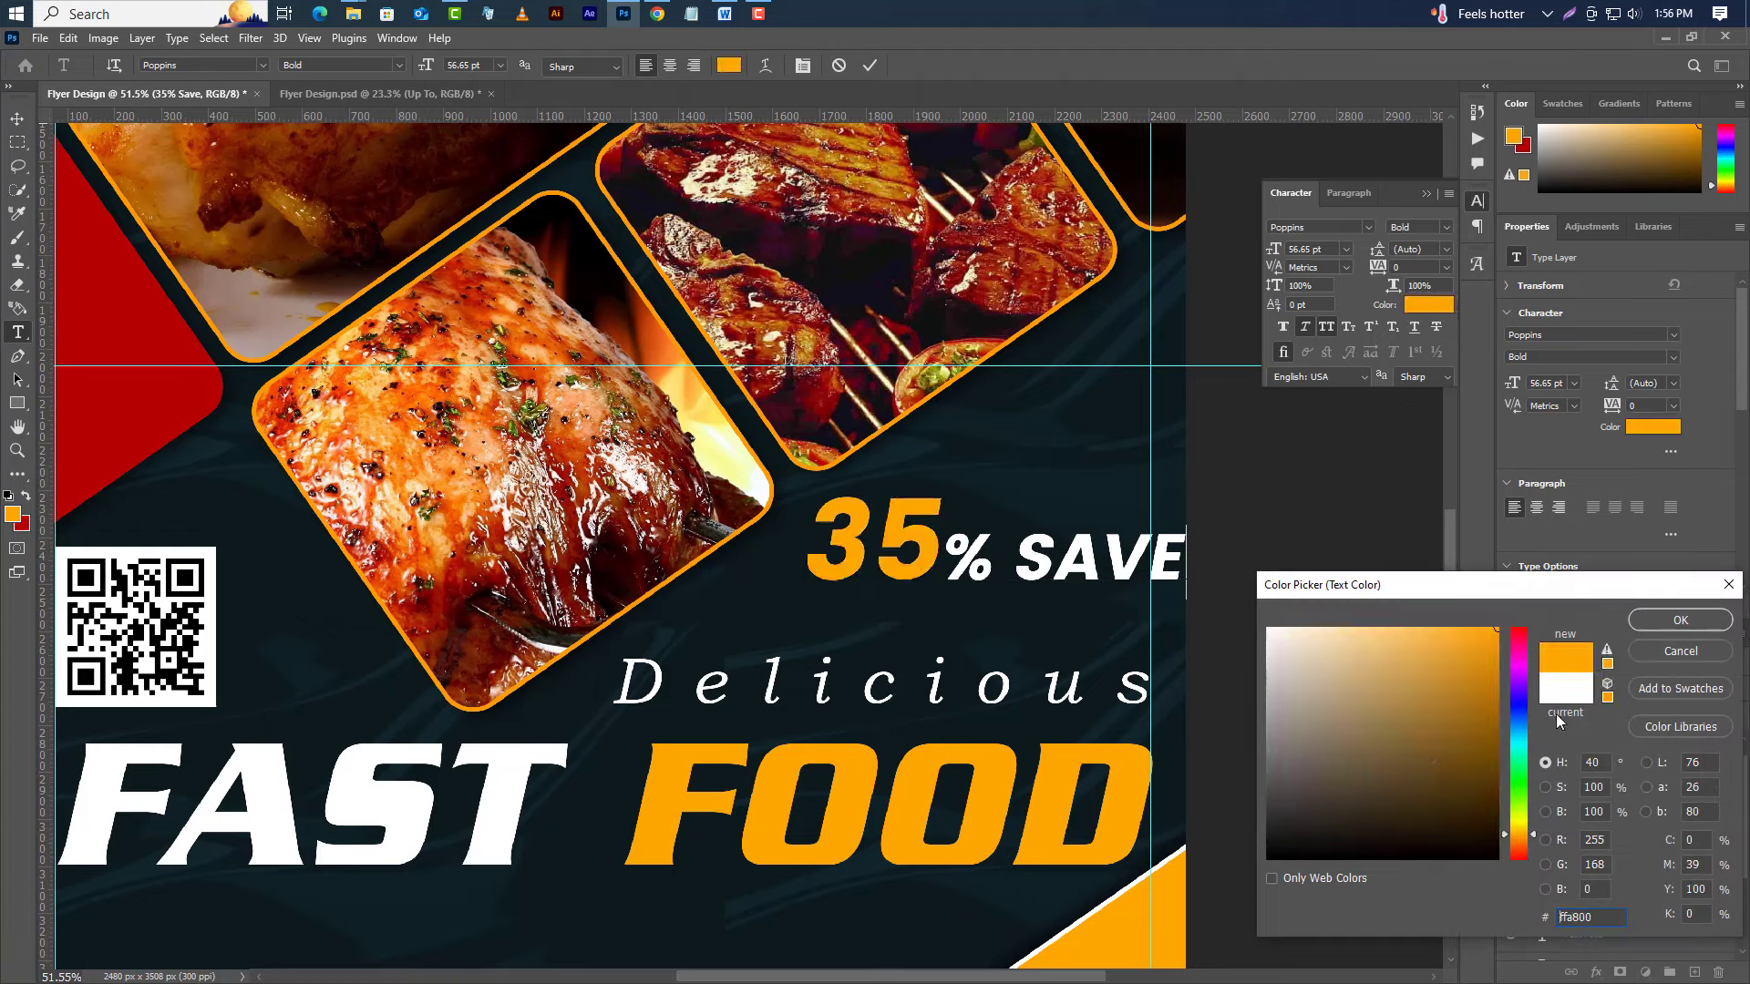
left_click(1659, 623)
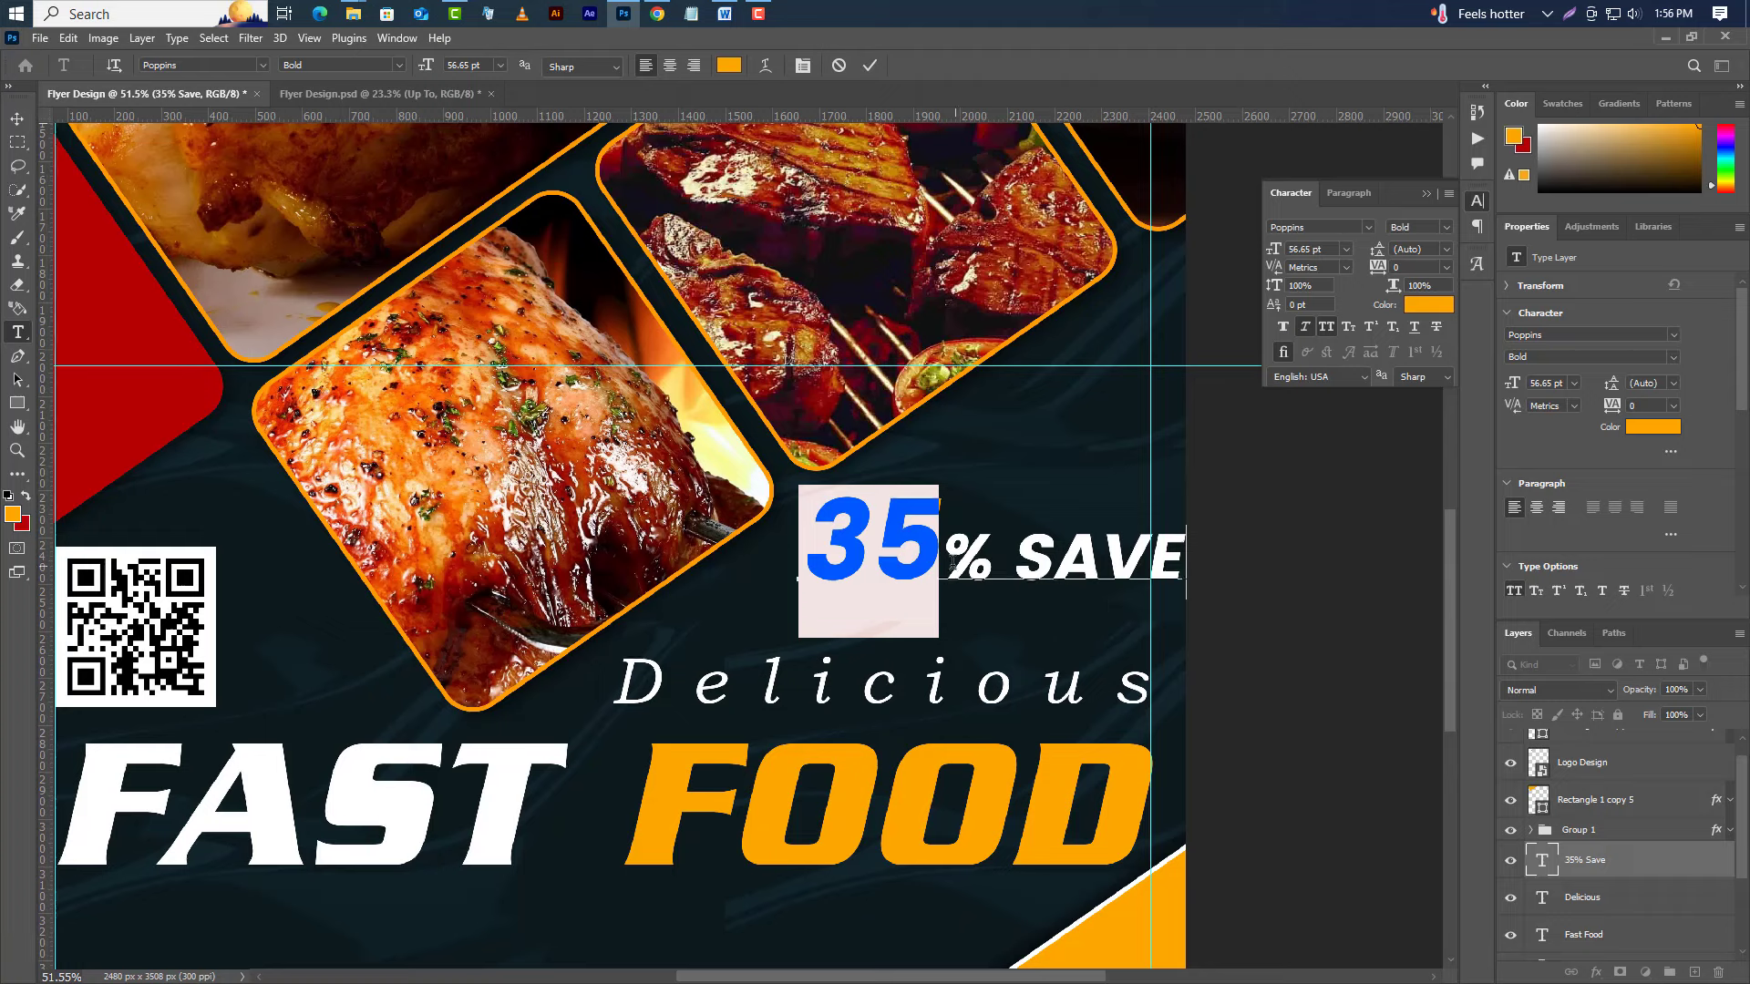
Shrink % SAVE to 19.64 pt and move the 35% SAVE line down-right.
left_click_drag(952, 561, 1265, 559)
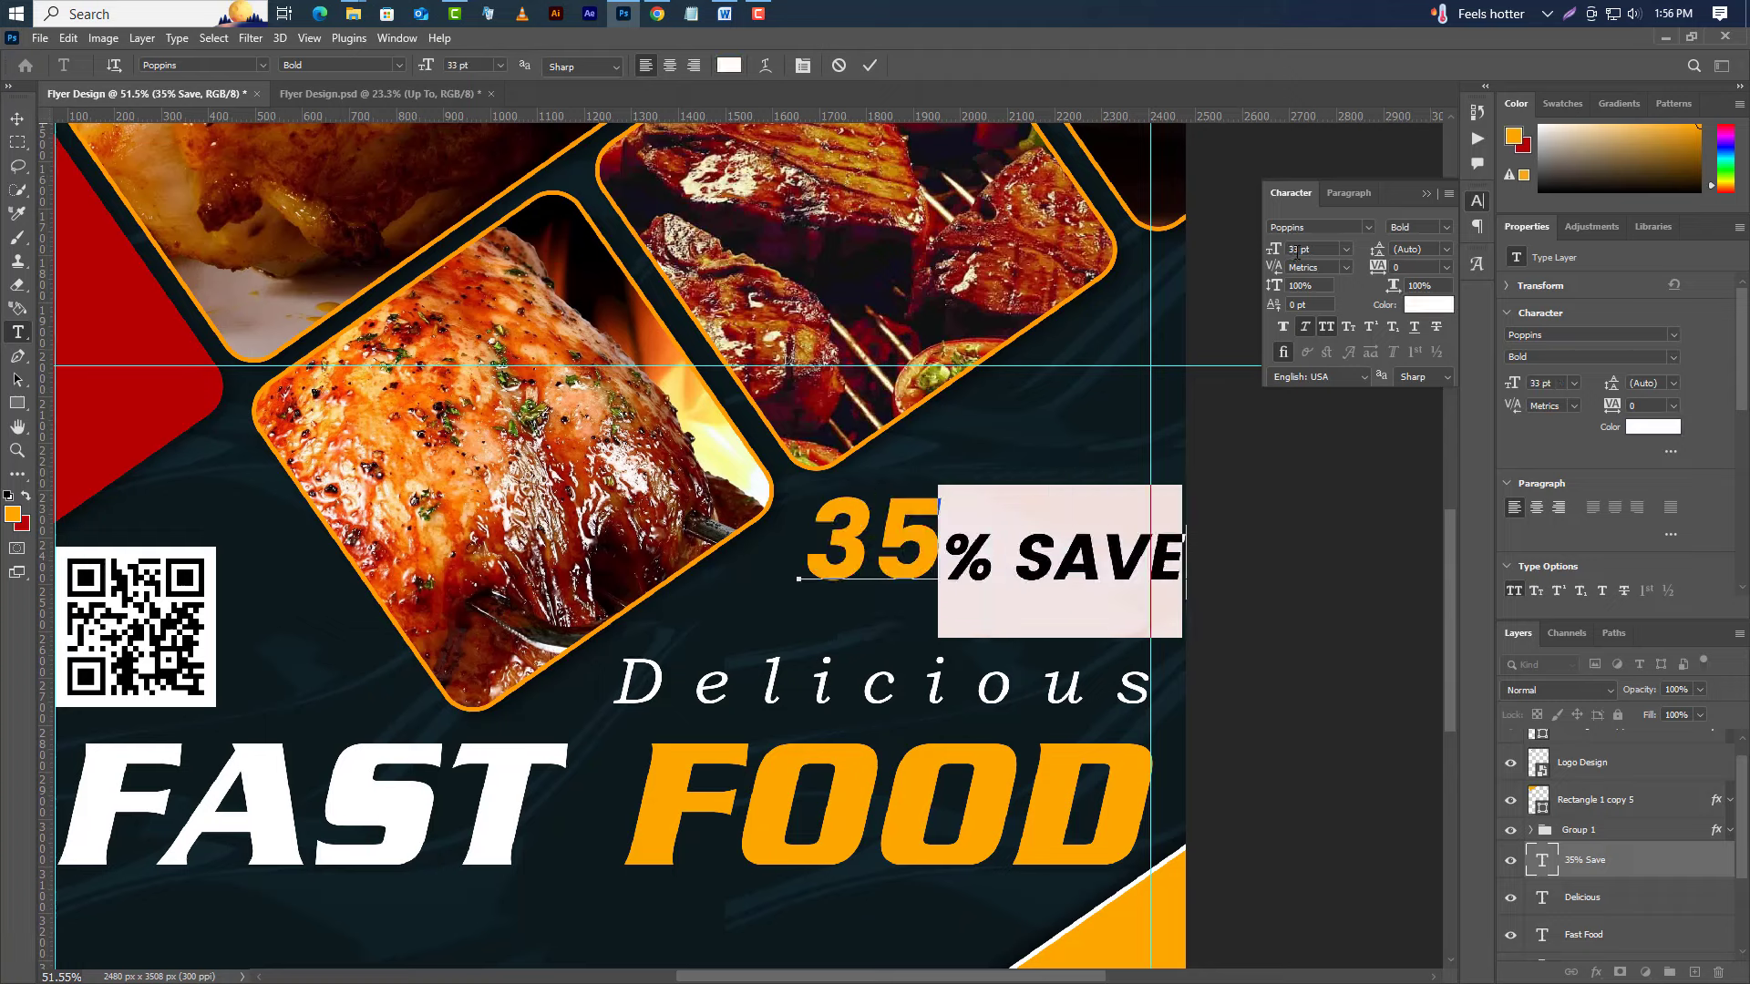
type("19.64")
key("Return")
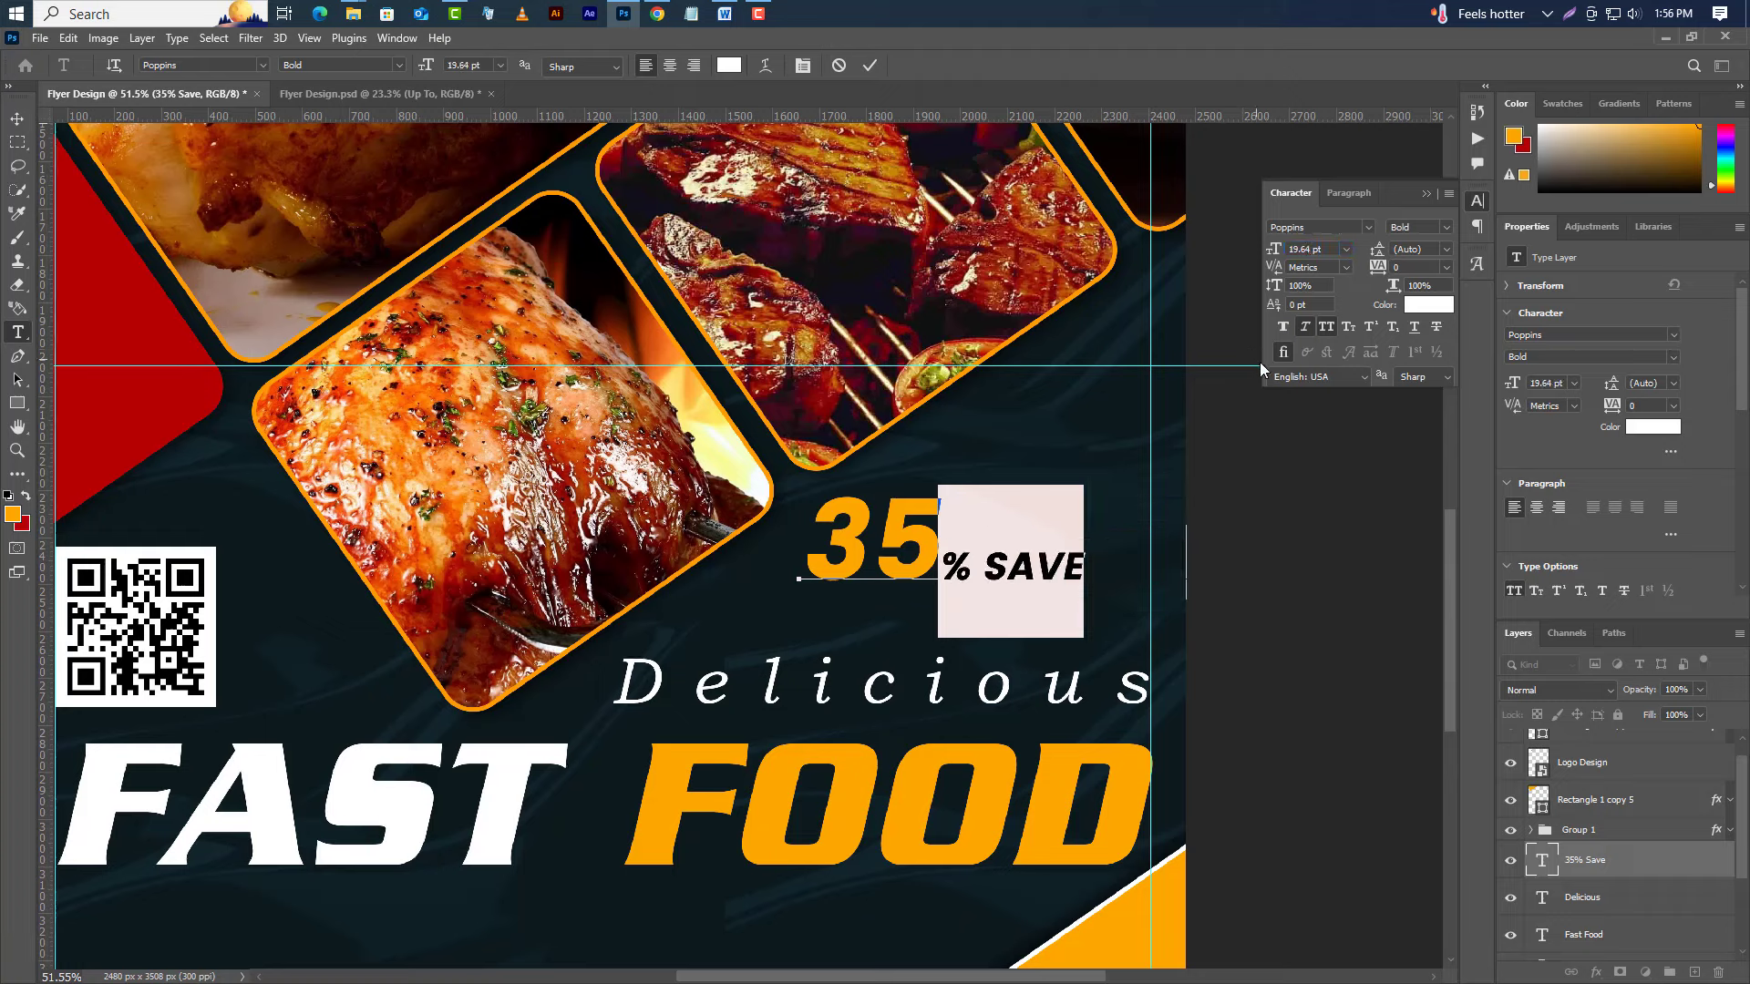
left_click(1426, 195)
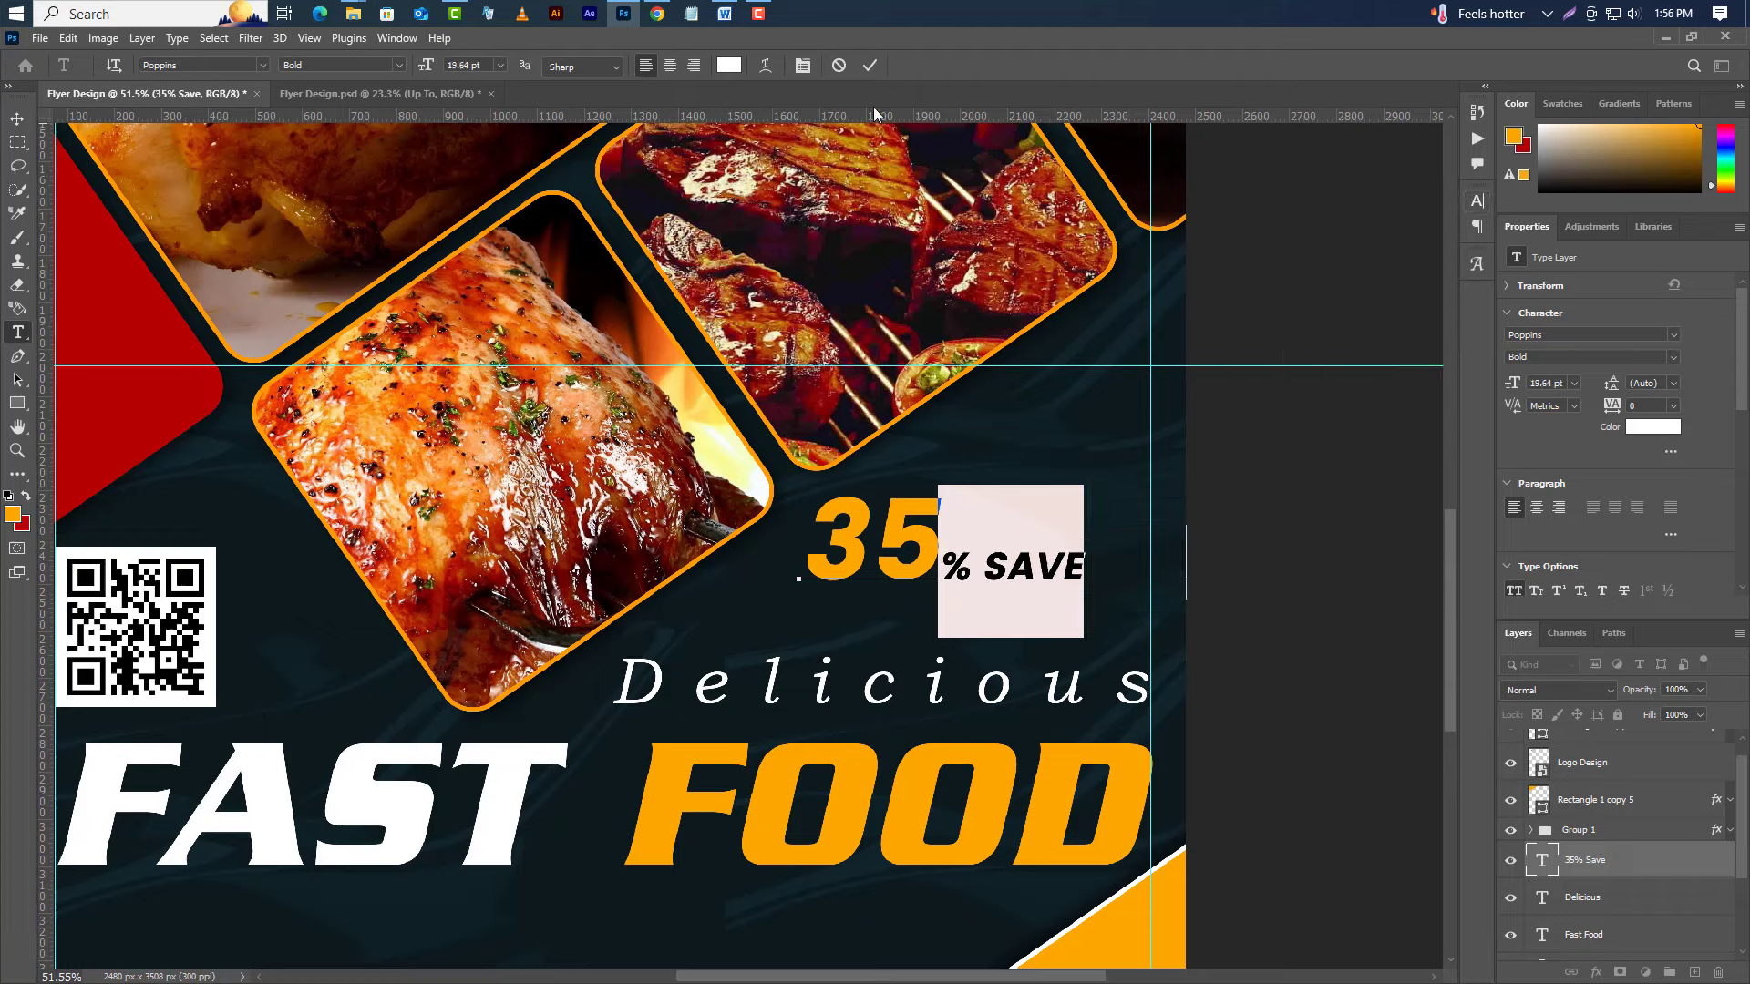
left_click(868, 66)
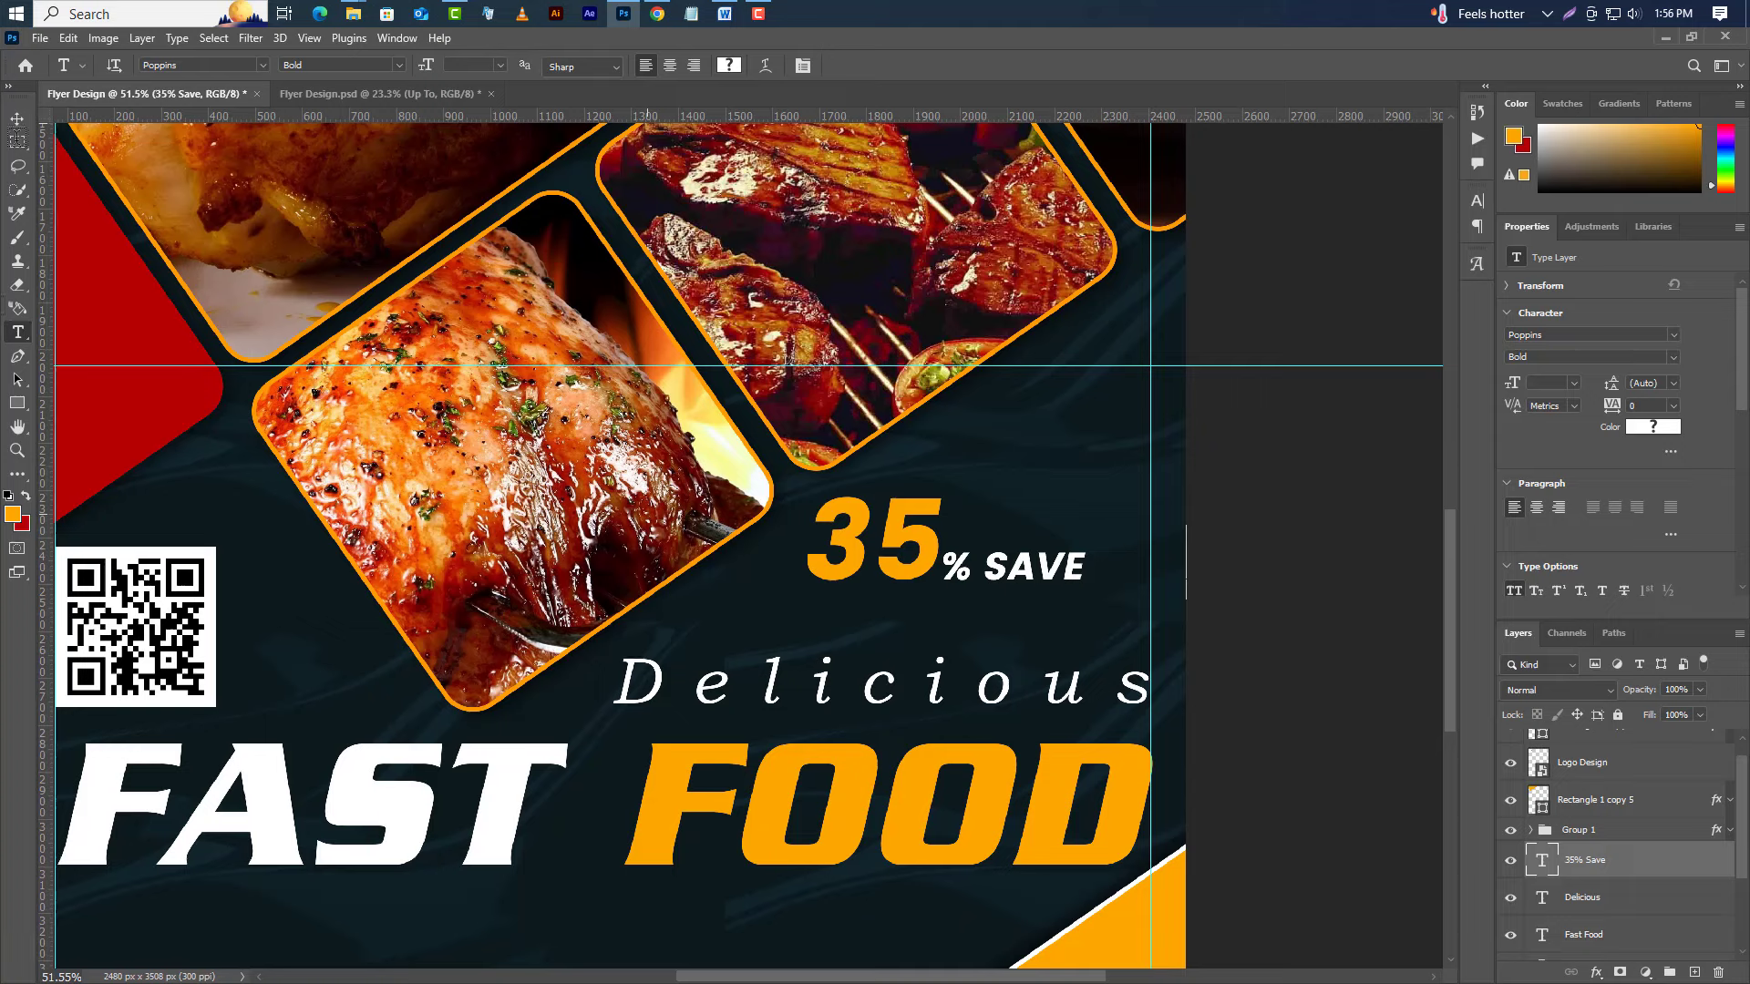
left_click(18, 127)
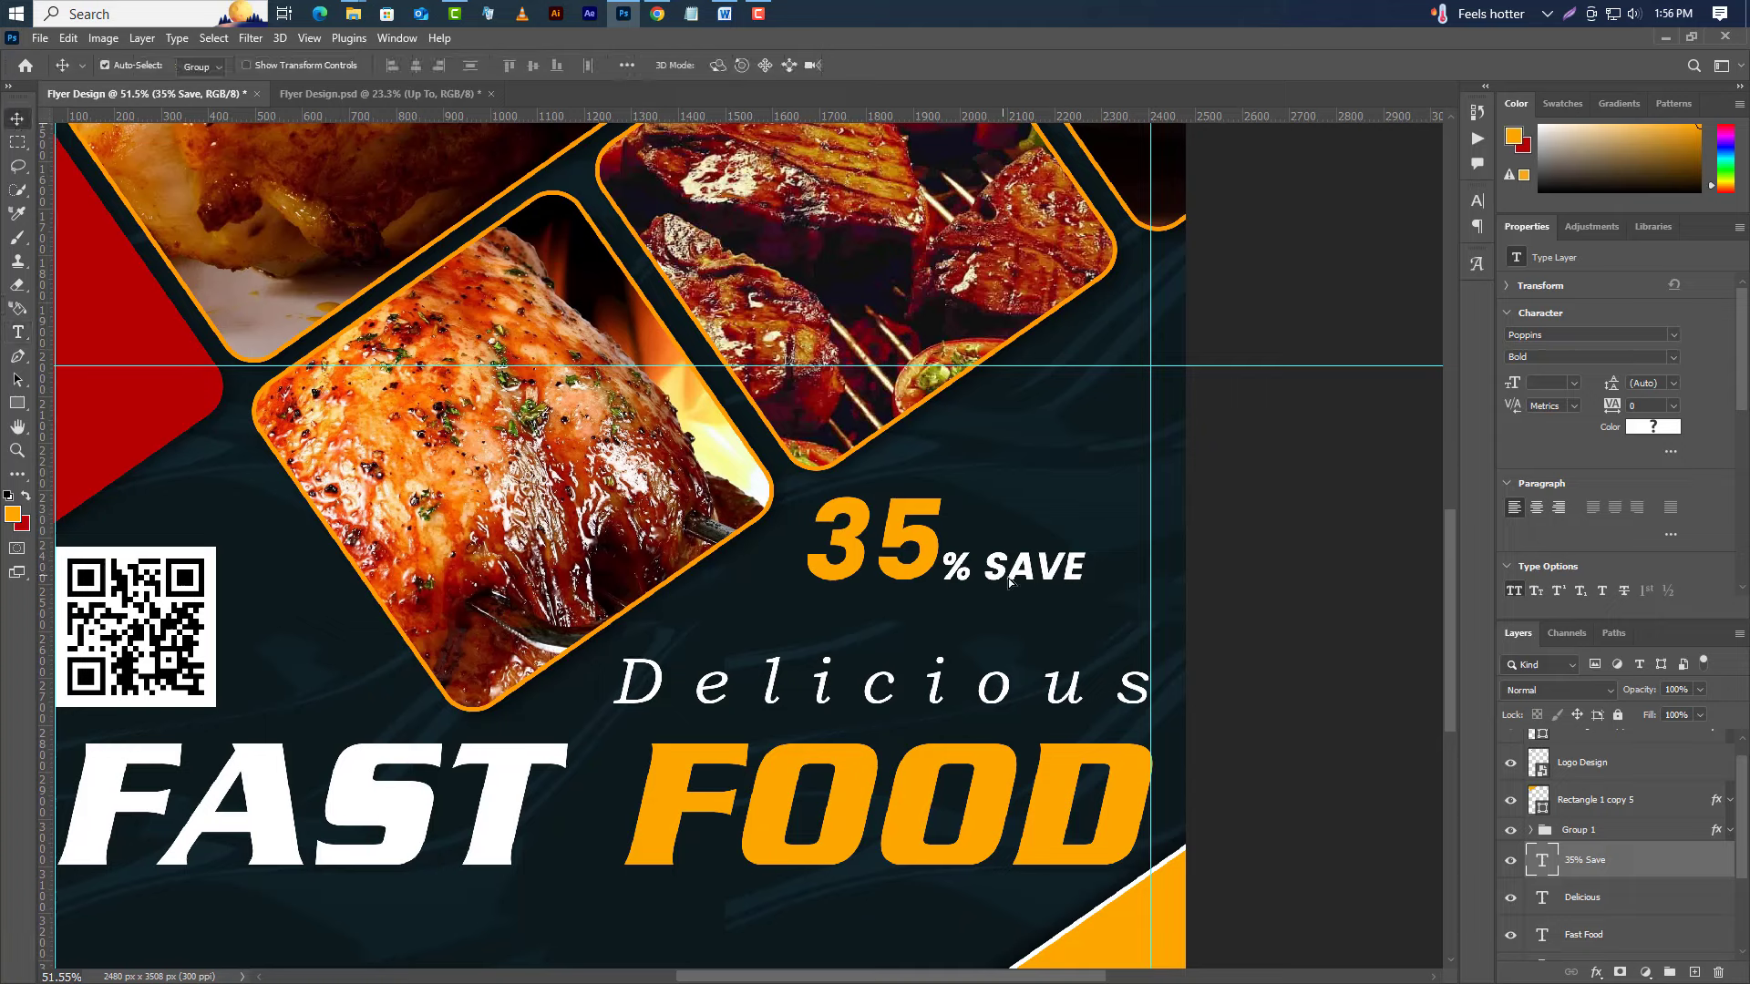
left_click_drag(1007, 584, 1069, 582)
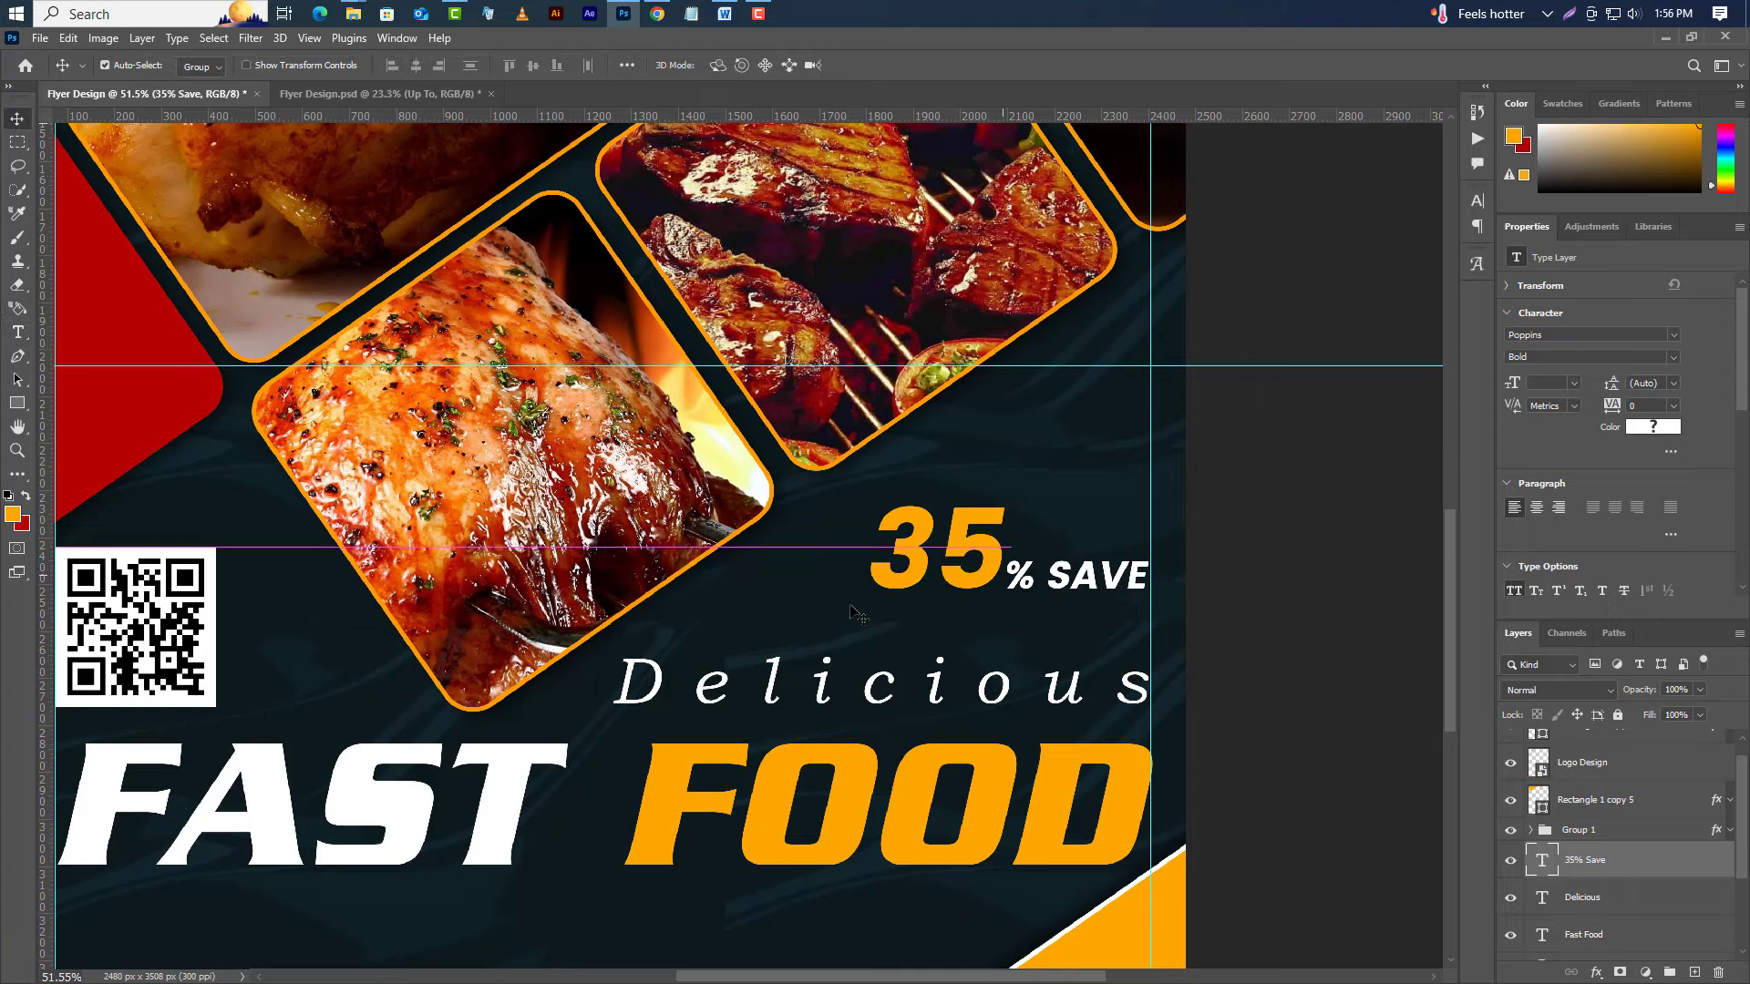
Add a new 'UP TO' text line above the 35.
key("t")
left_click(920, 449)
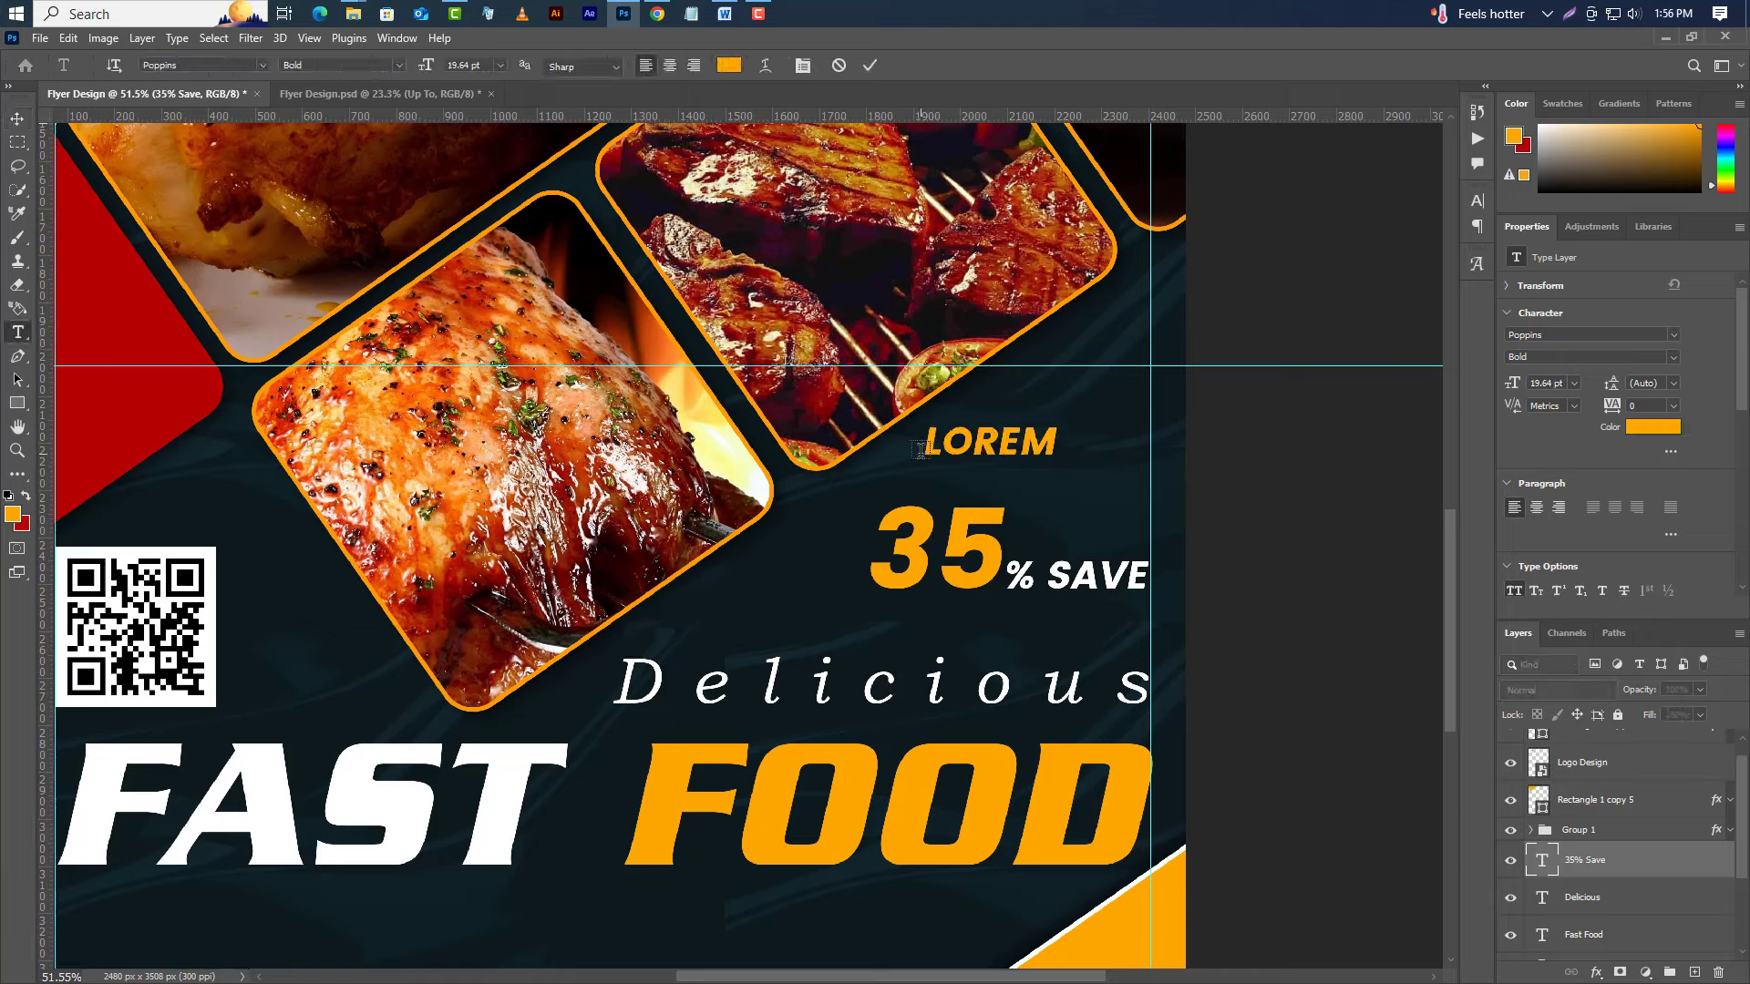
type("U")
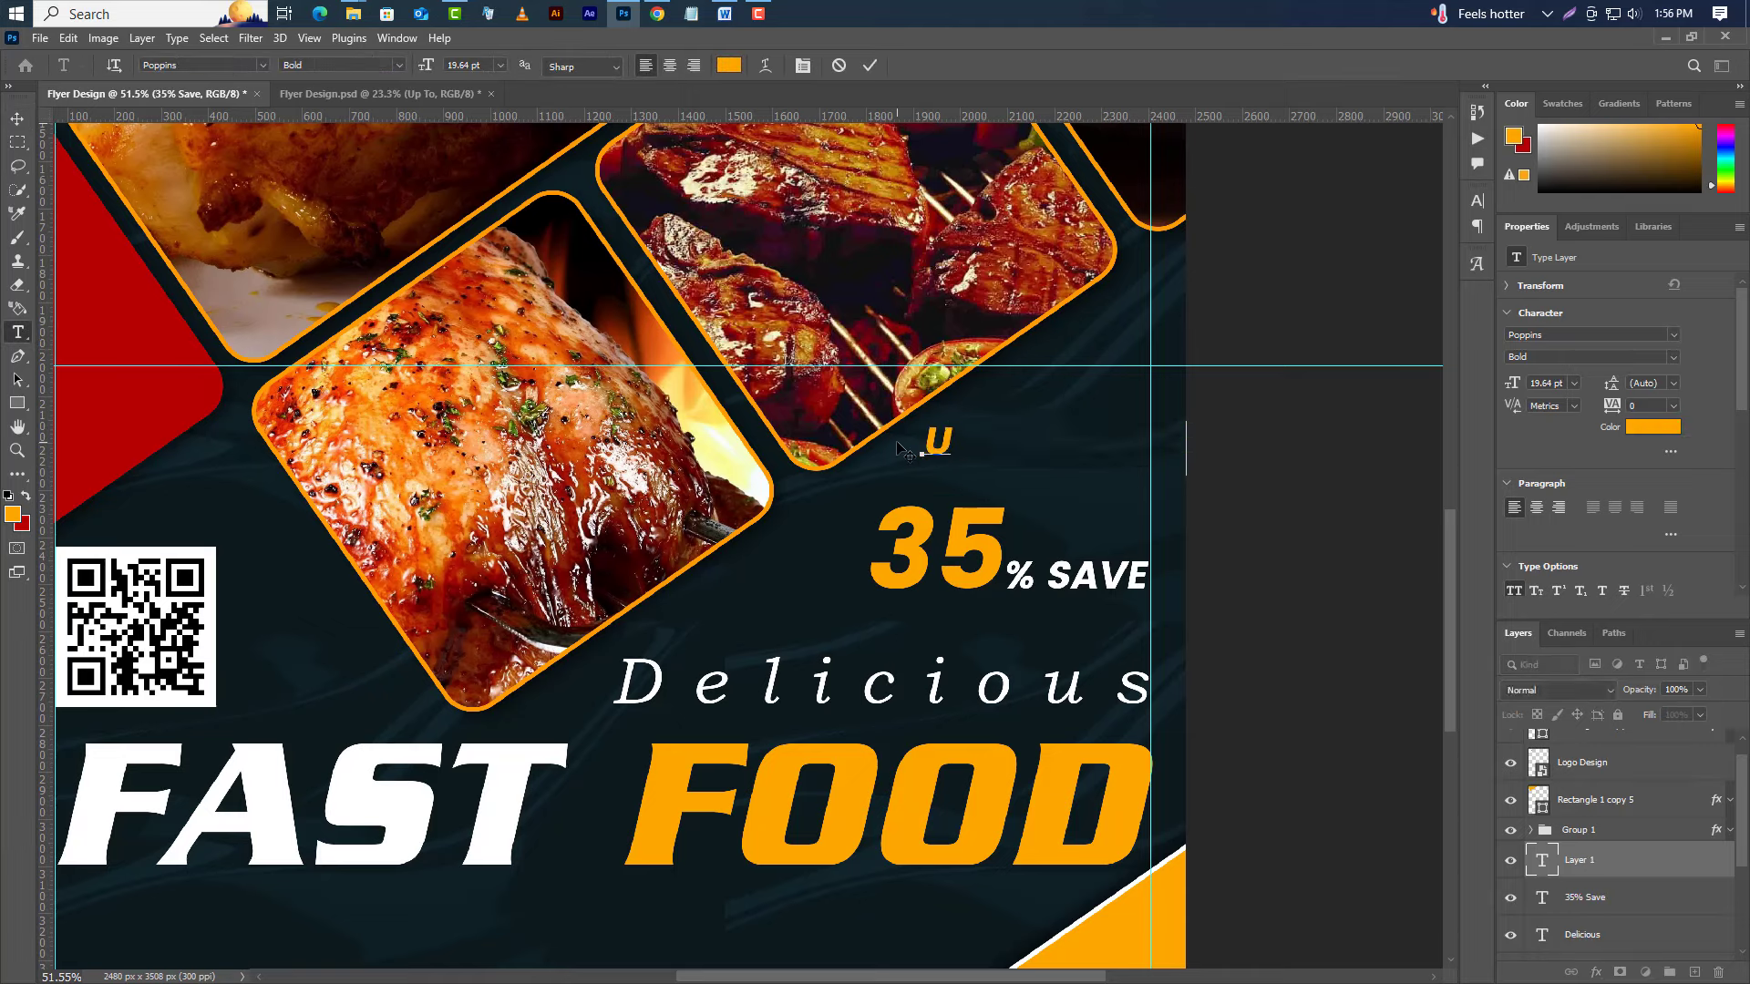
type("P TO")
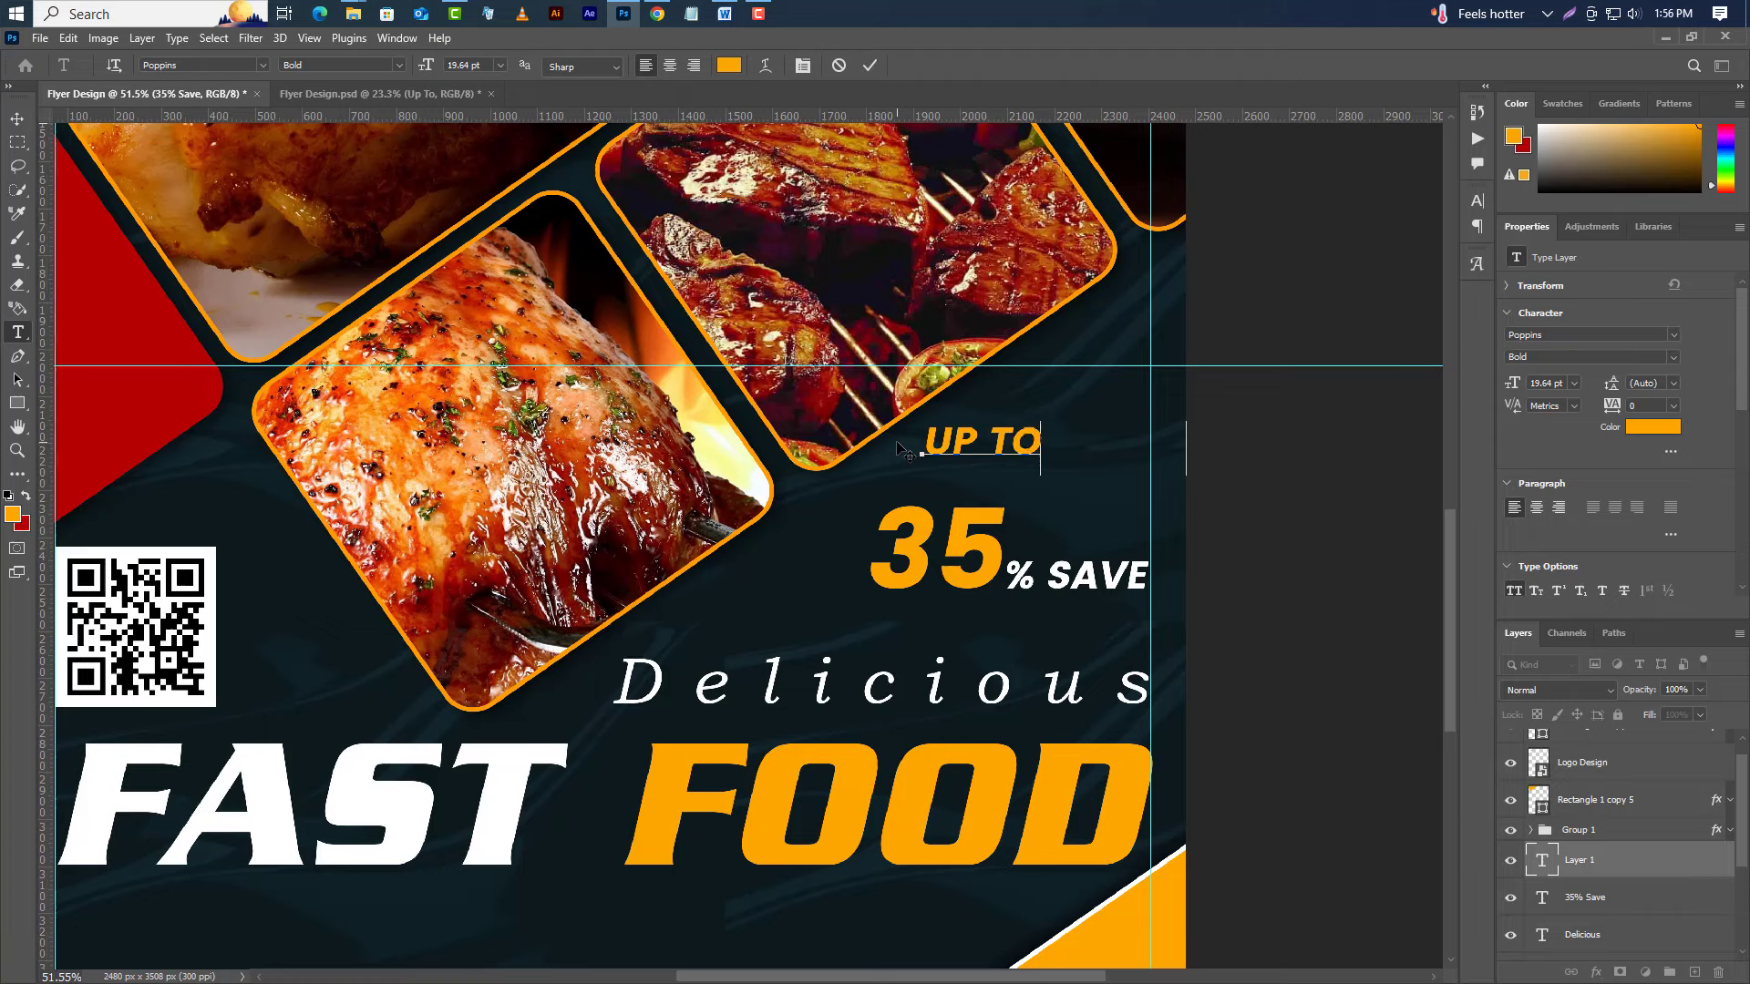
left_click(869, 66)
Make UP TO Regular weight, white, 19 pt with 180 tracking.
left_click(1673, 361)
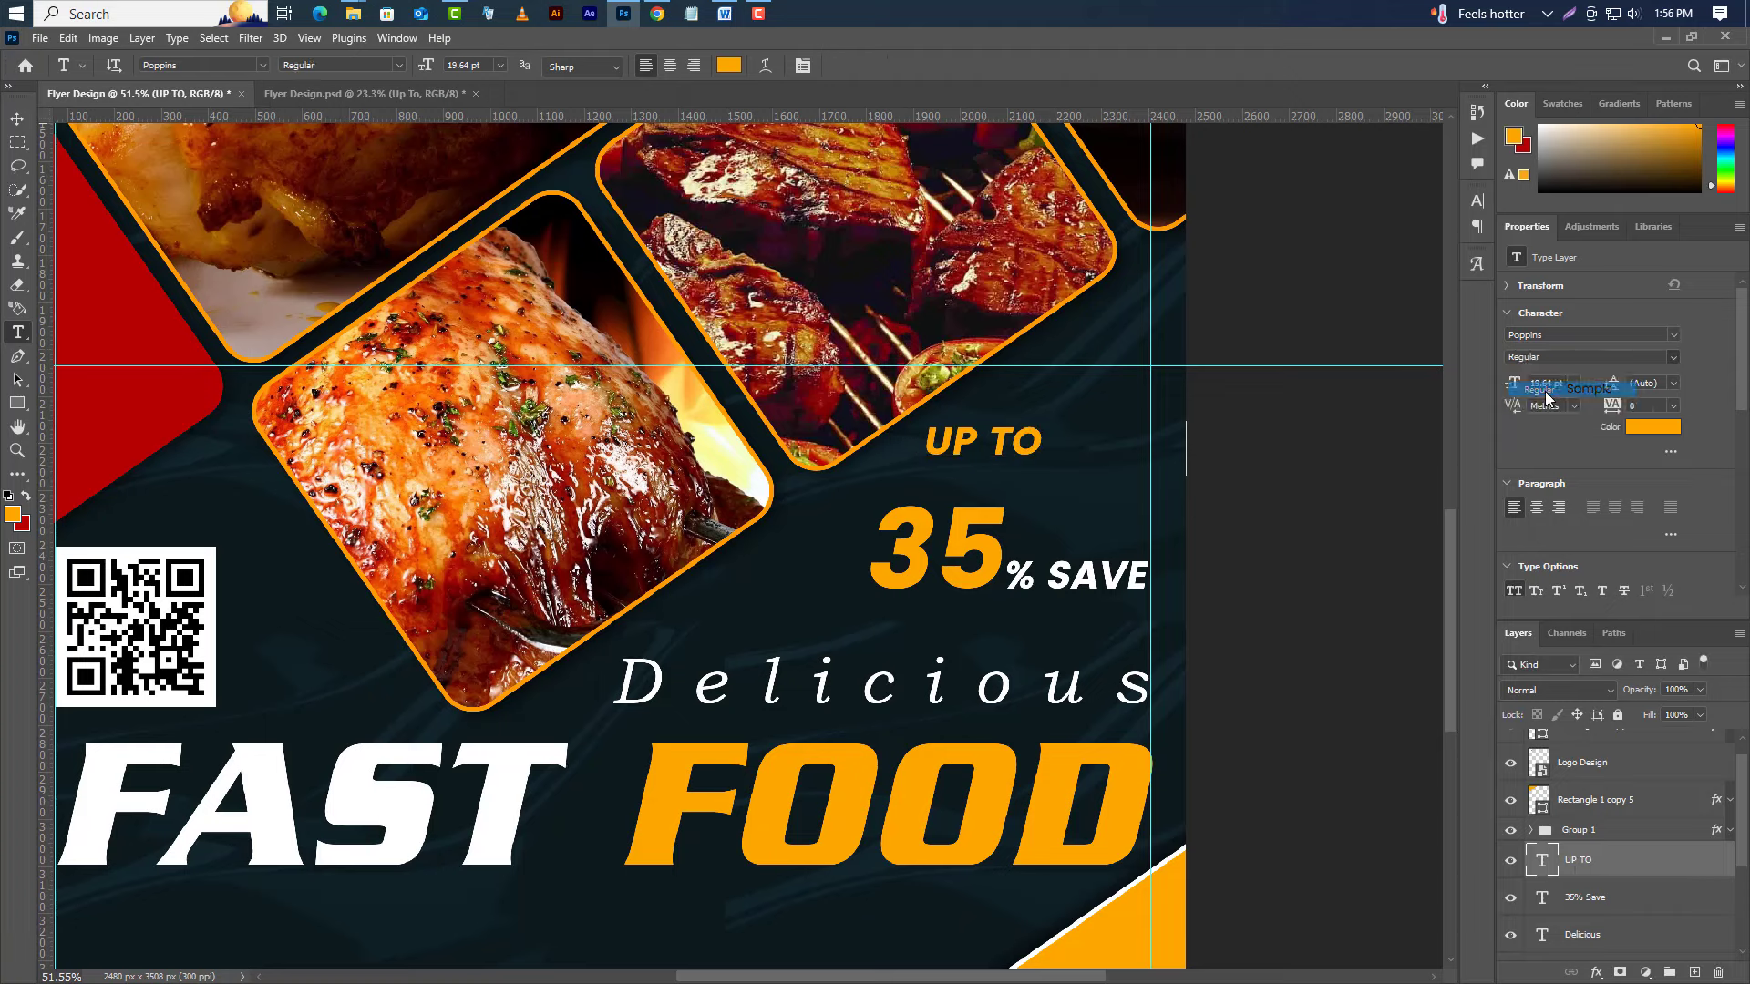
left_click(1549, 389)
left_click(1634, 428)
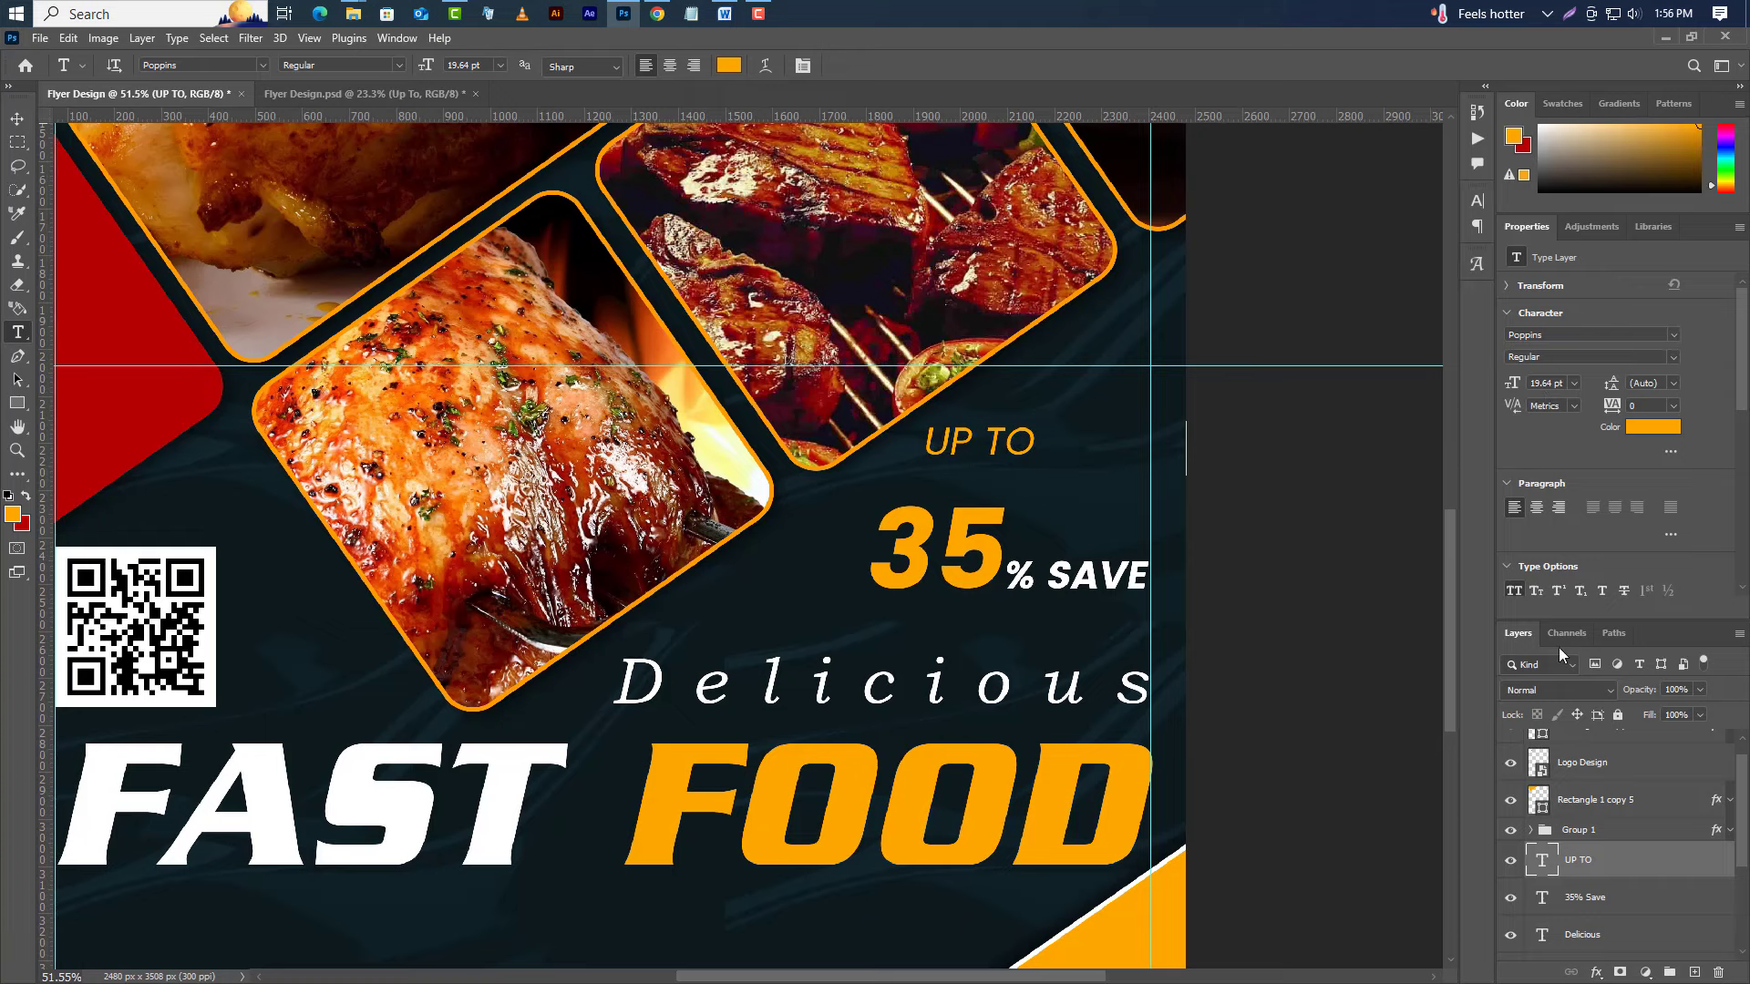
left_click(1394, 661)
left_click_drag(1394, 662, 966, 540)
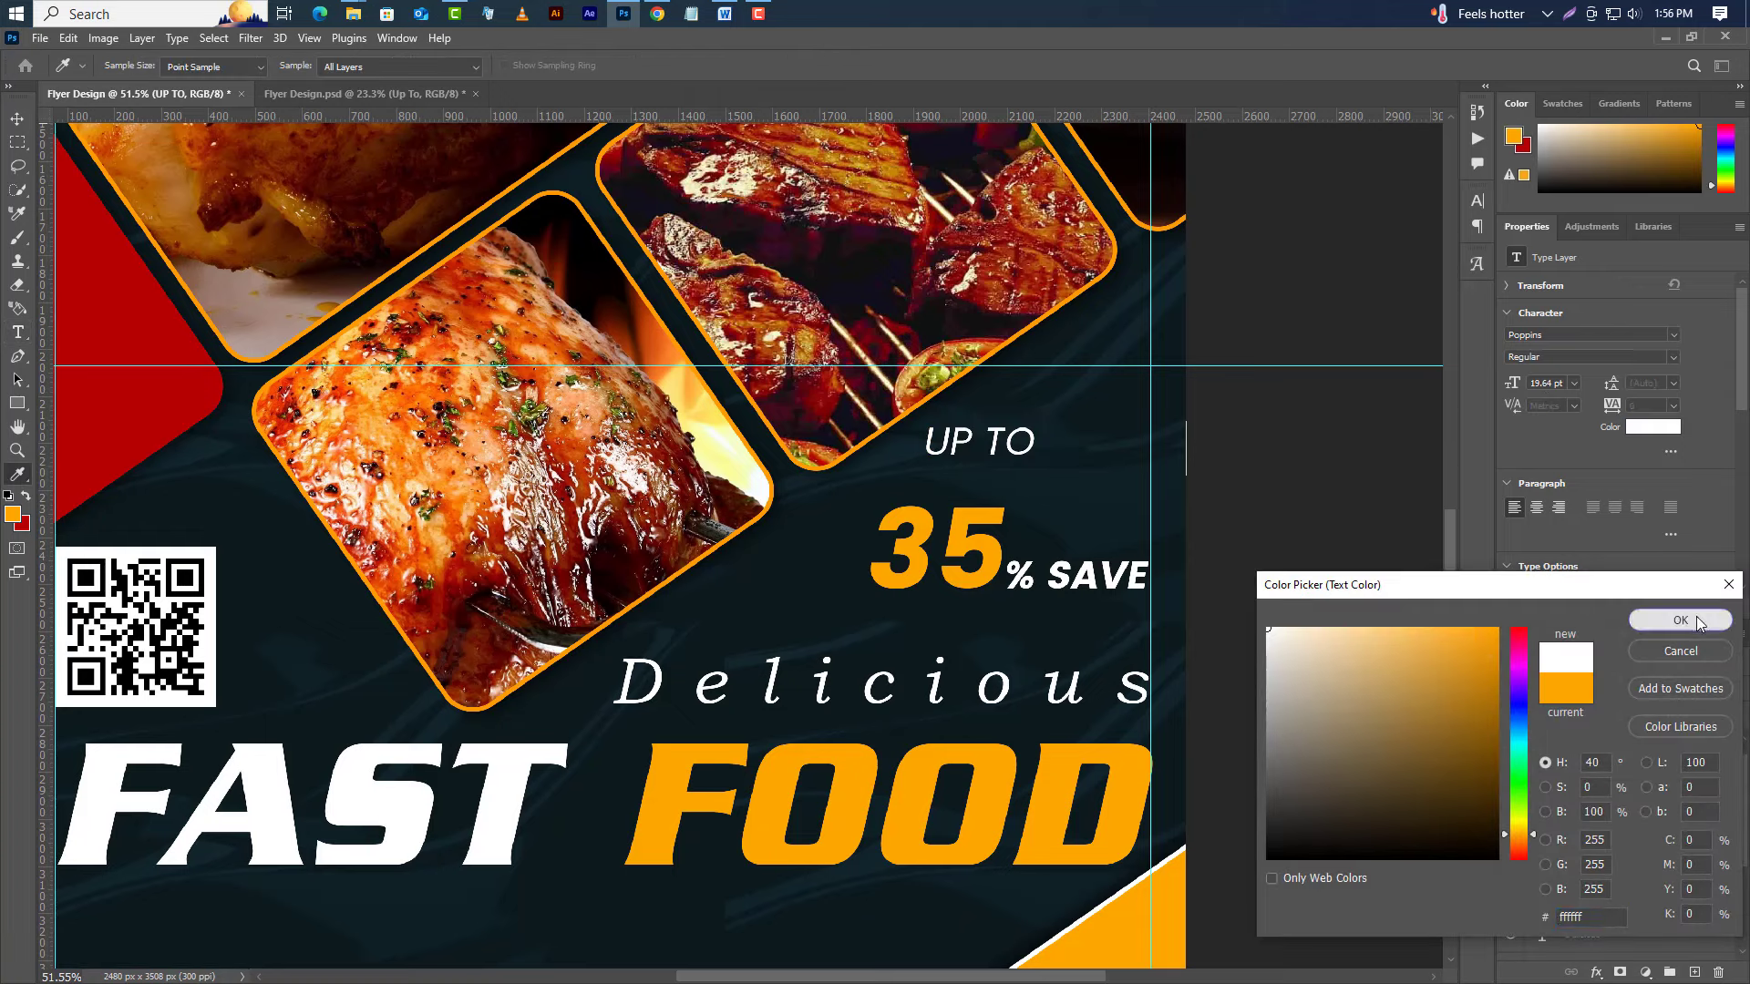
left_click(1693, 624)
left_click(1549, 384)
type("19")
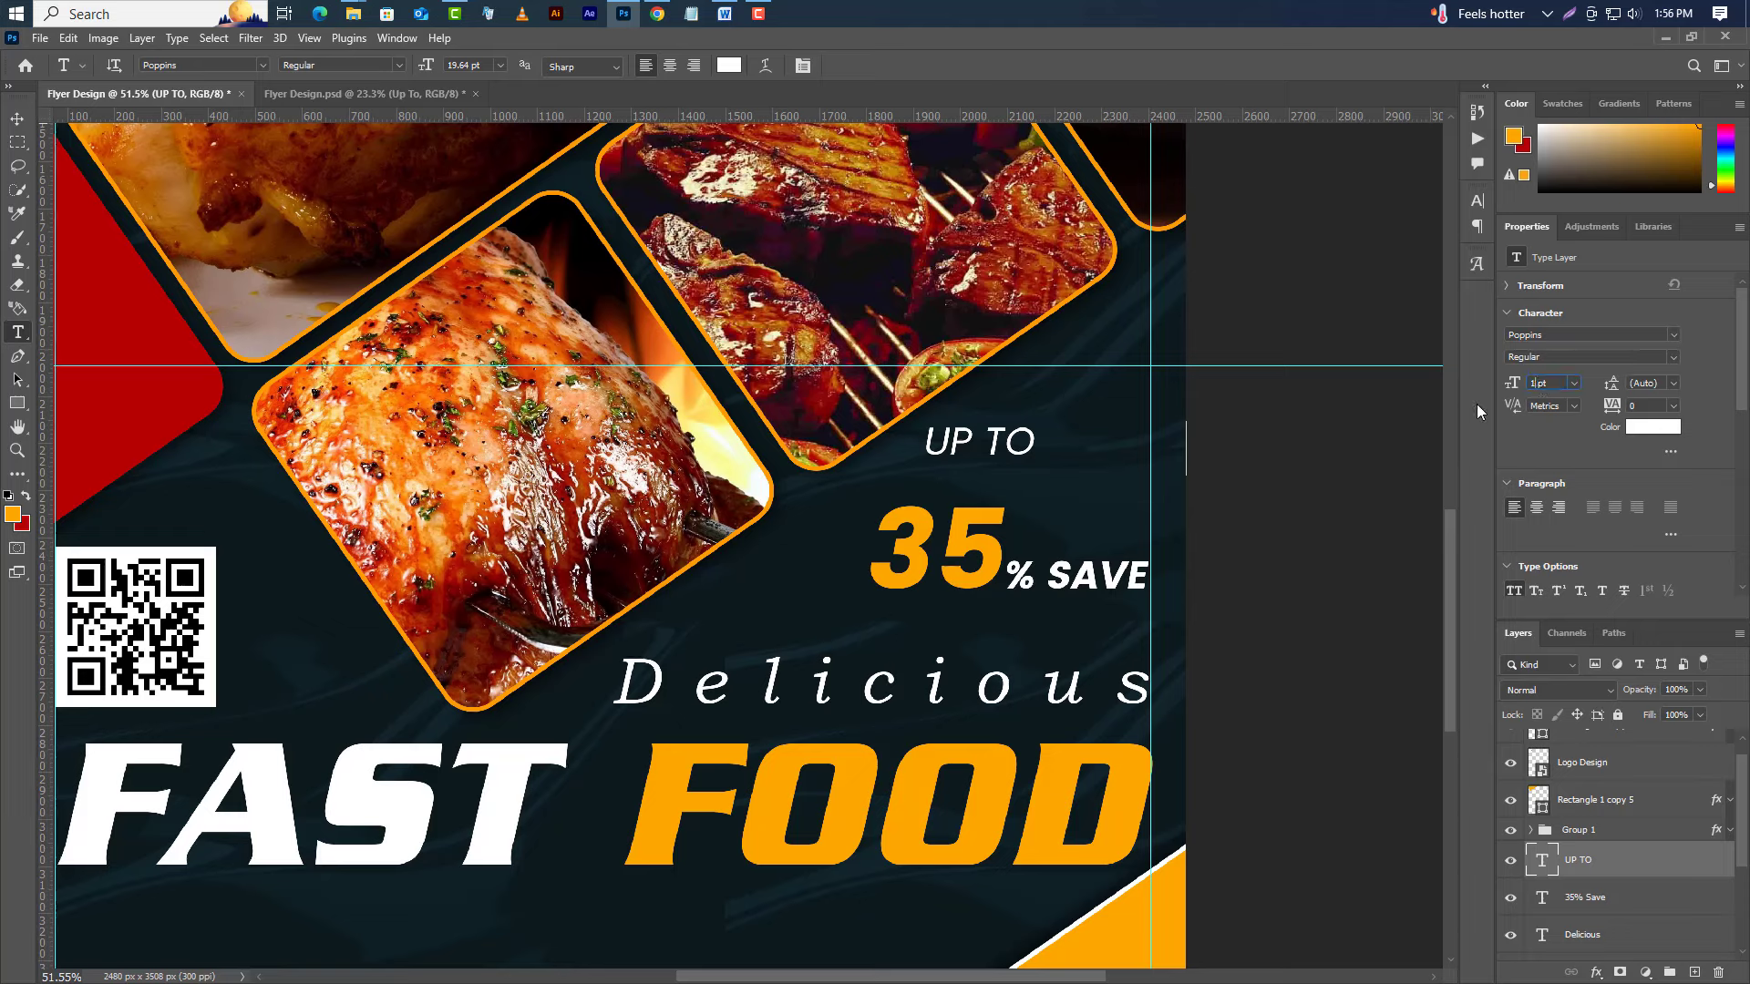
key("Return")
left_click(1640, 406)
type("18")
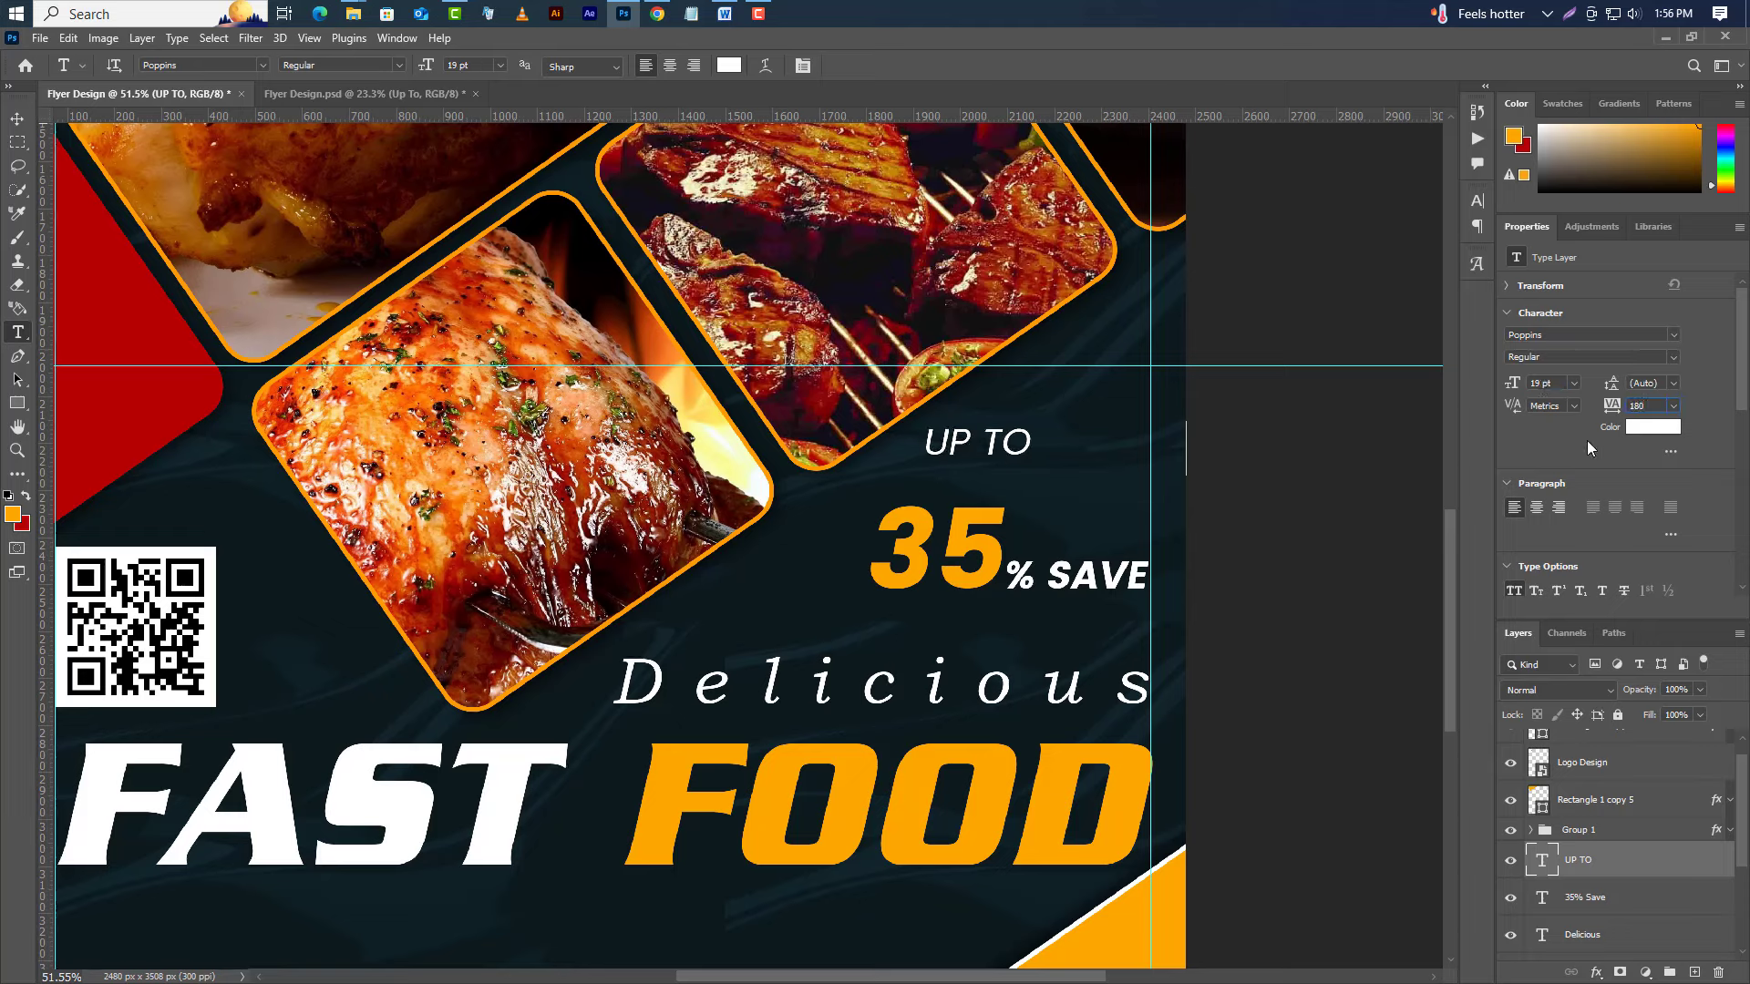
key("Return")
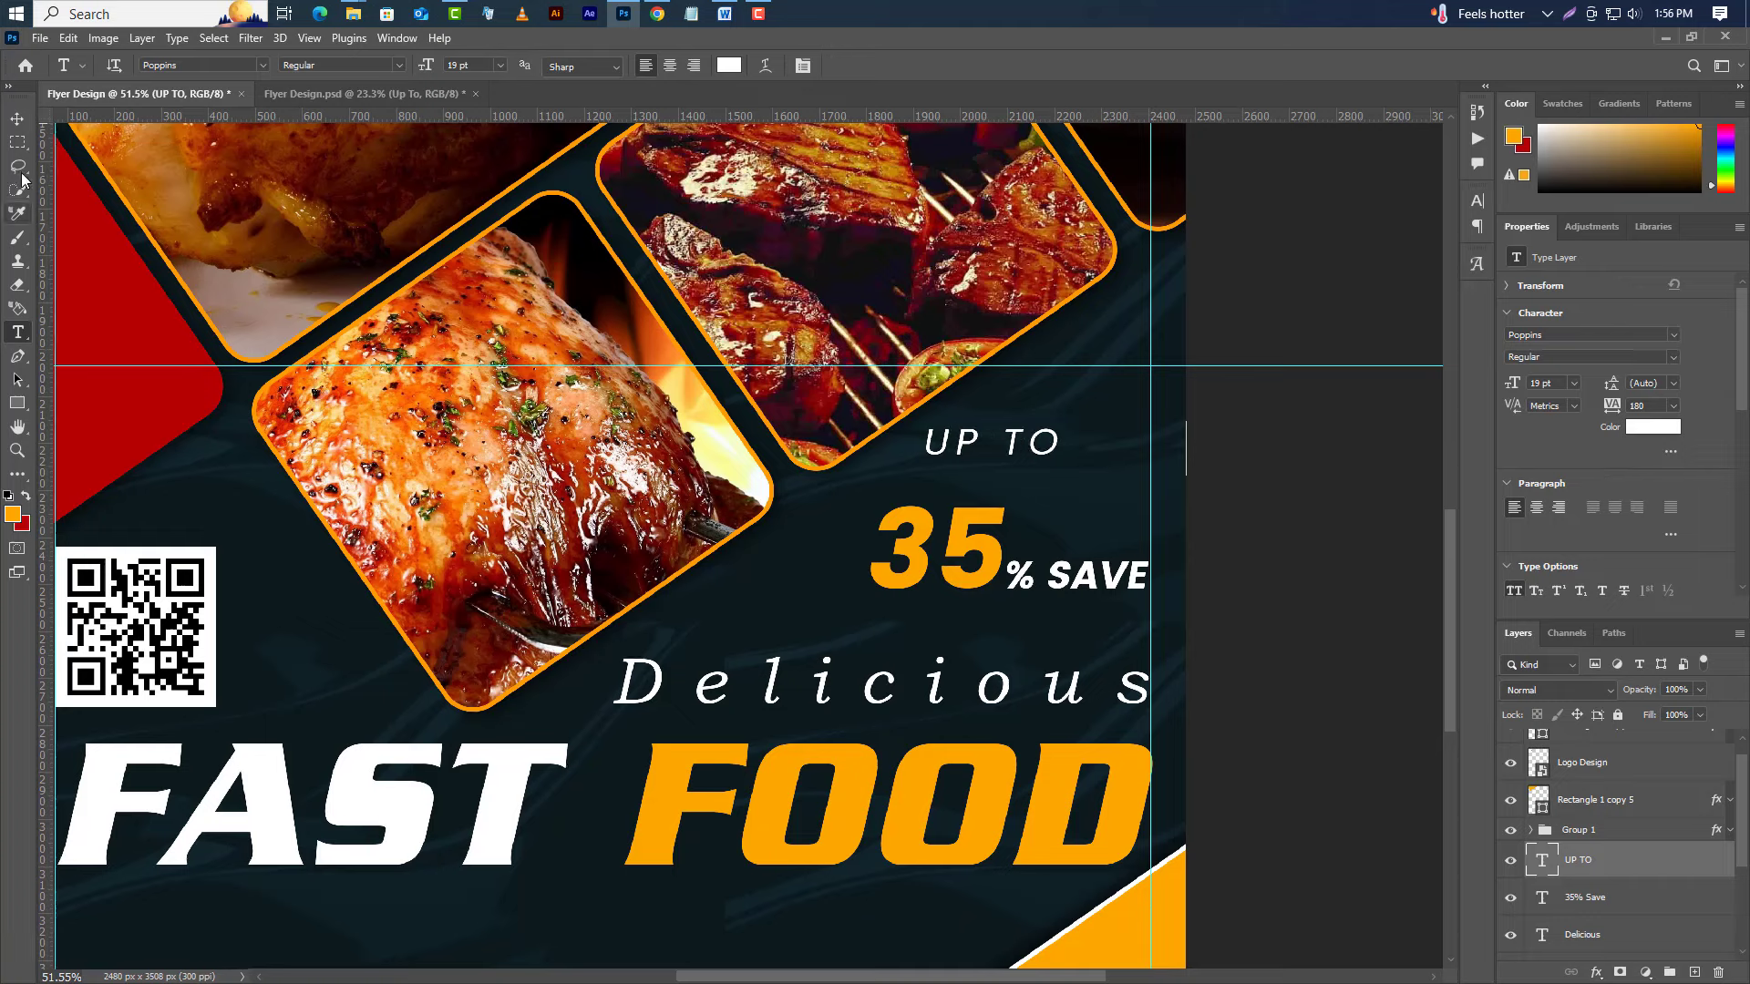
Move UP TO right after the 35, above % SAVE.
left_click(17, 126)
left_click_drag(985, 453, 1083, 532)
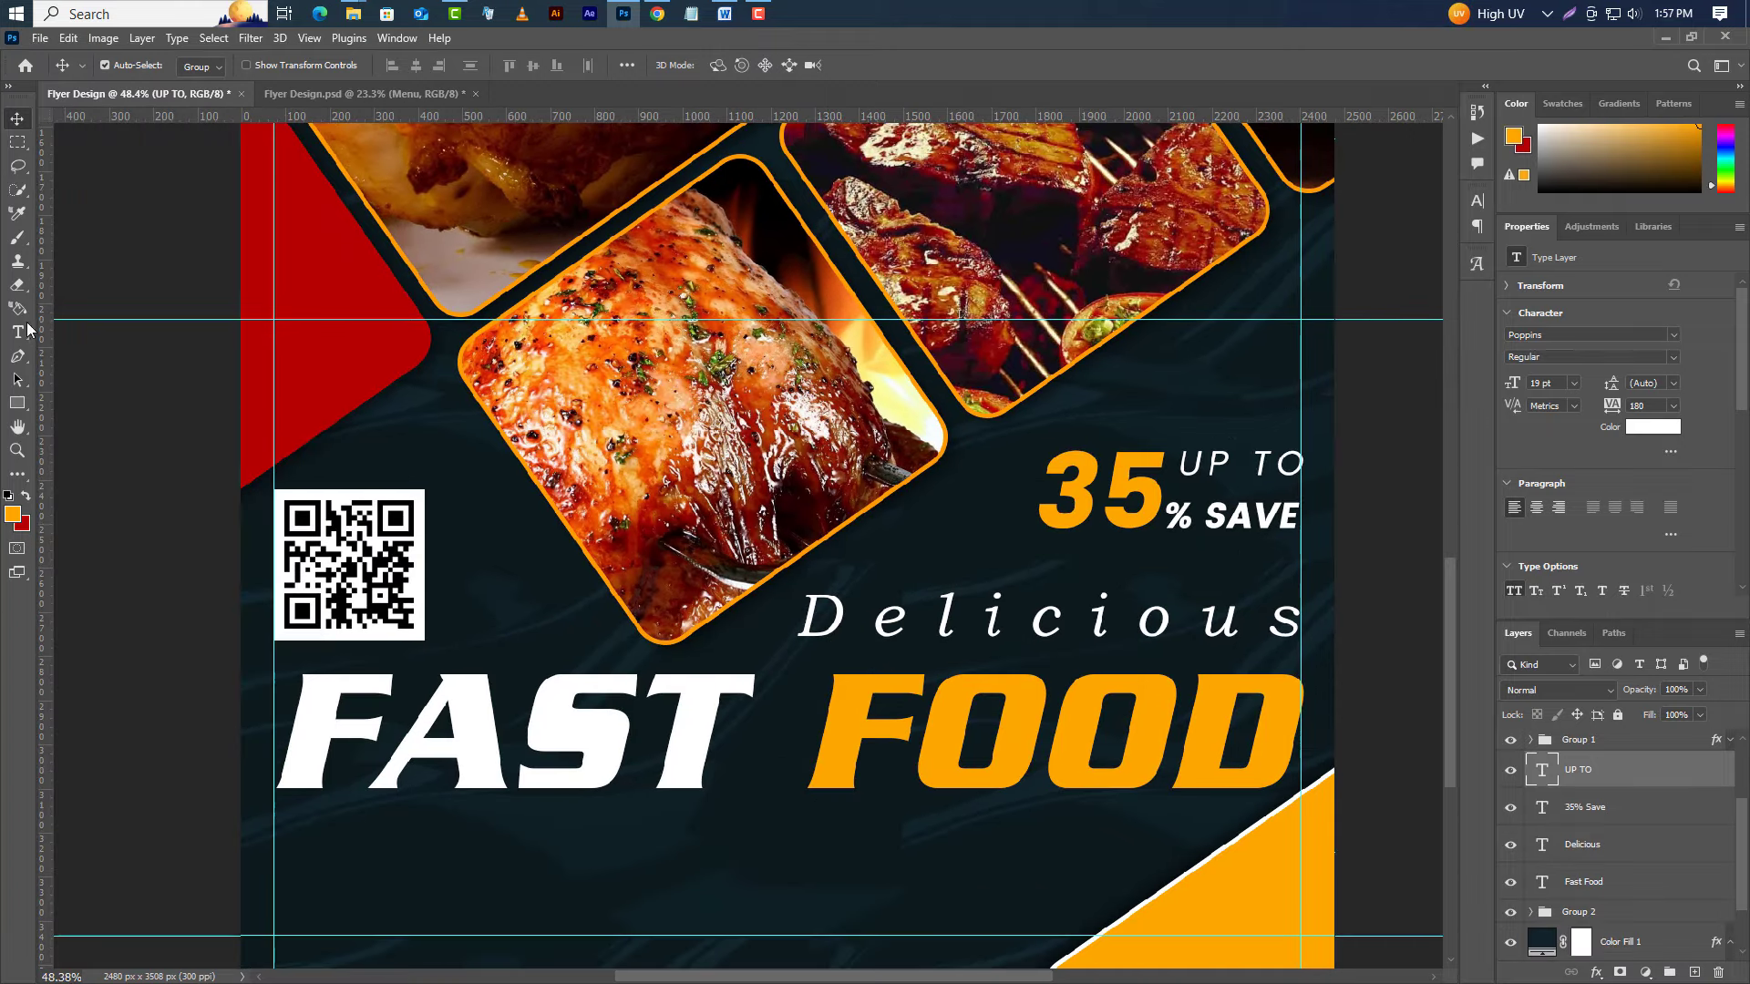
left_click(20, 331)
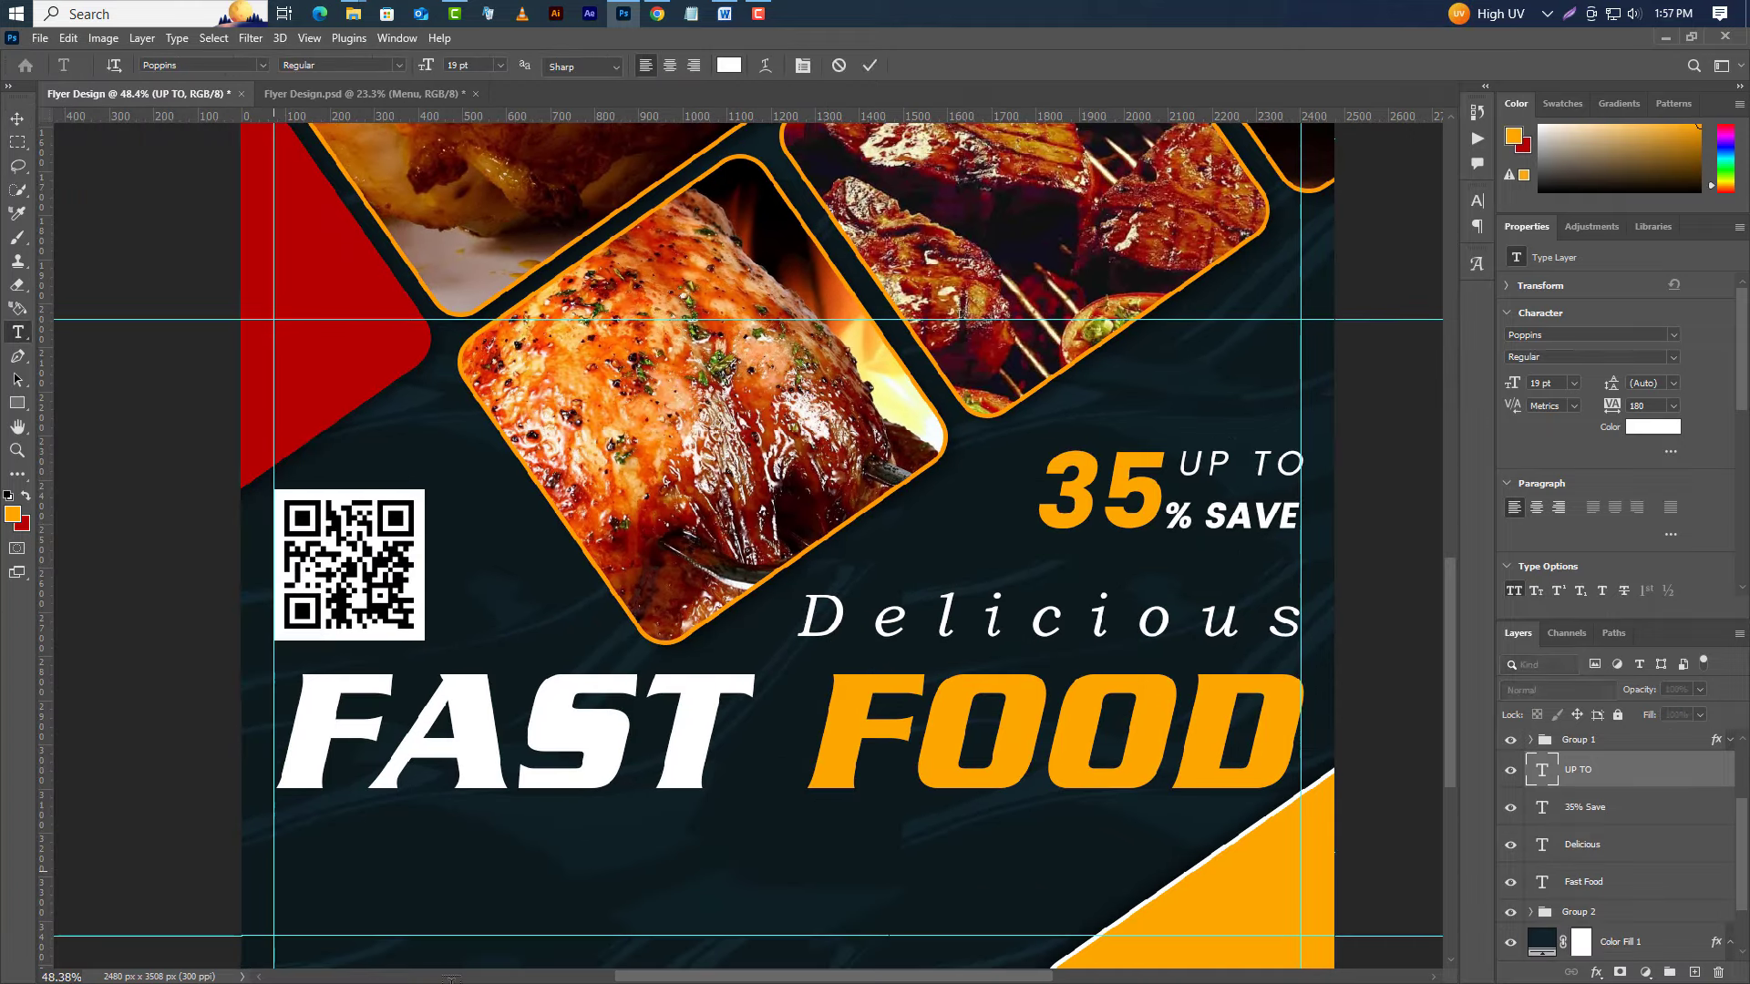
Type MENU below FAST FOOD in Serpentine BoldOblique, 48 pt, 500 tracking.
left_click(273, 871)
type("MENU")
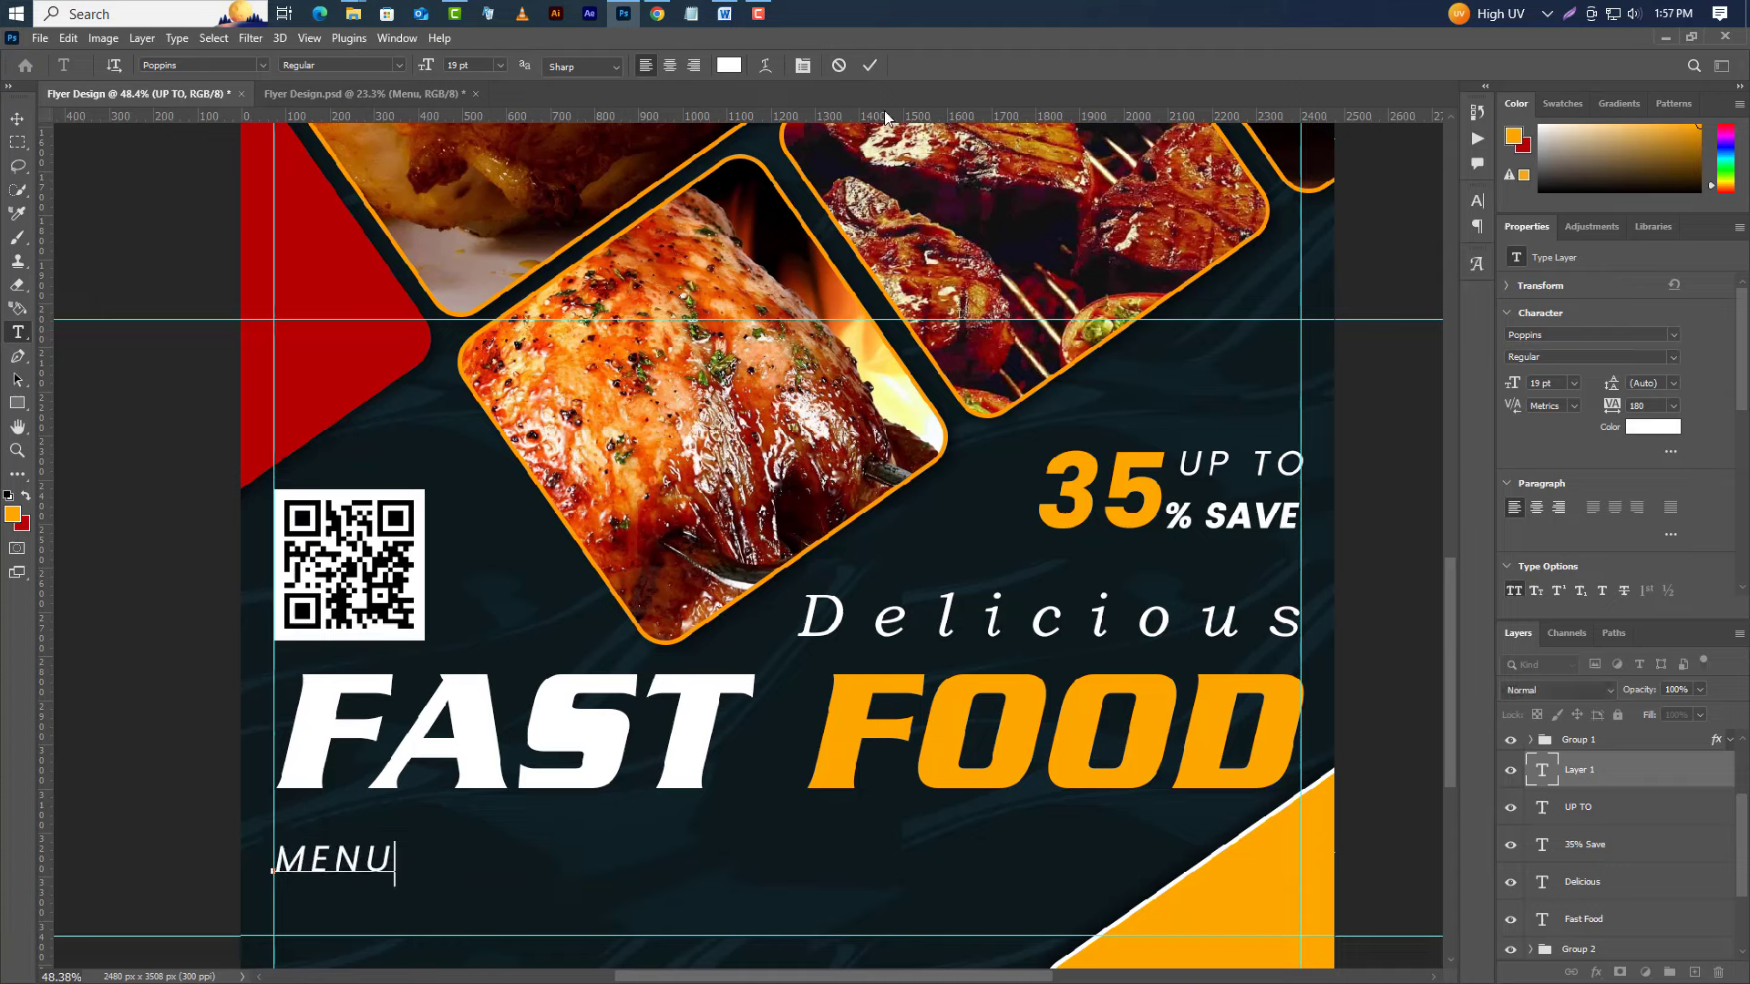
left_click(867, 67)
left_click(1673, 335)
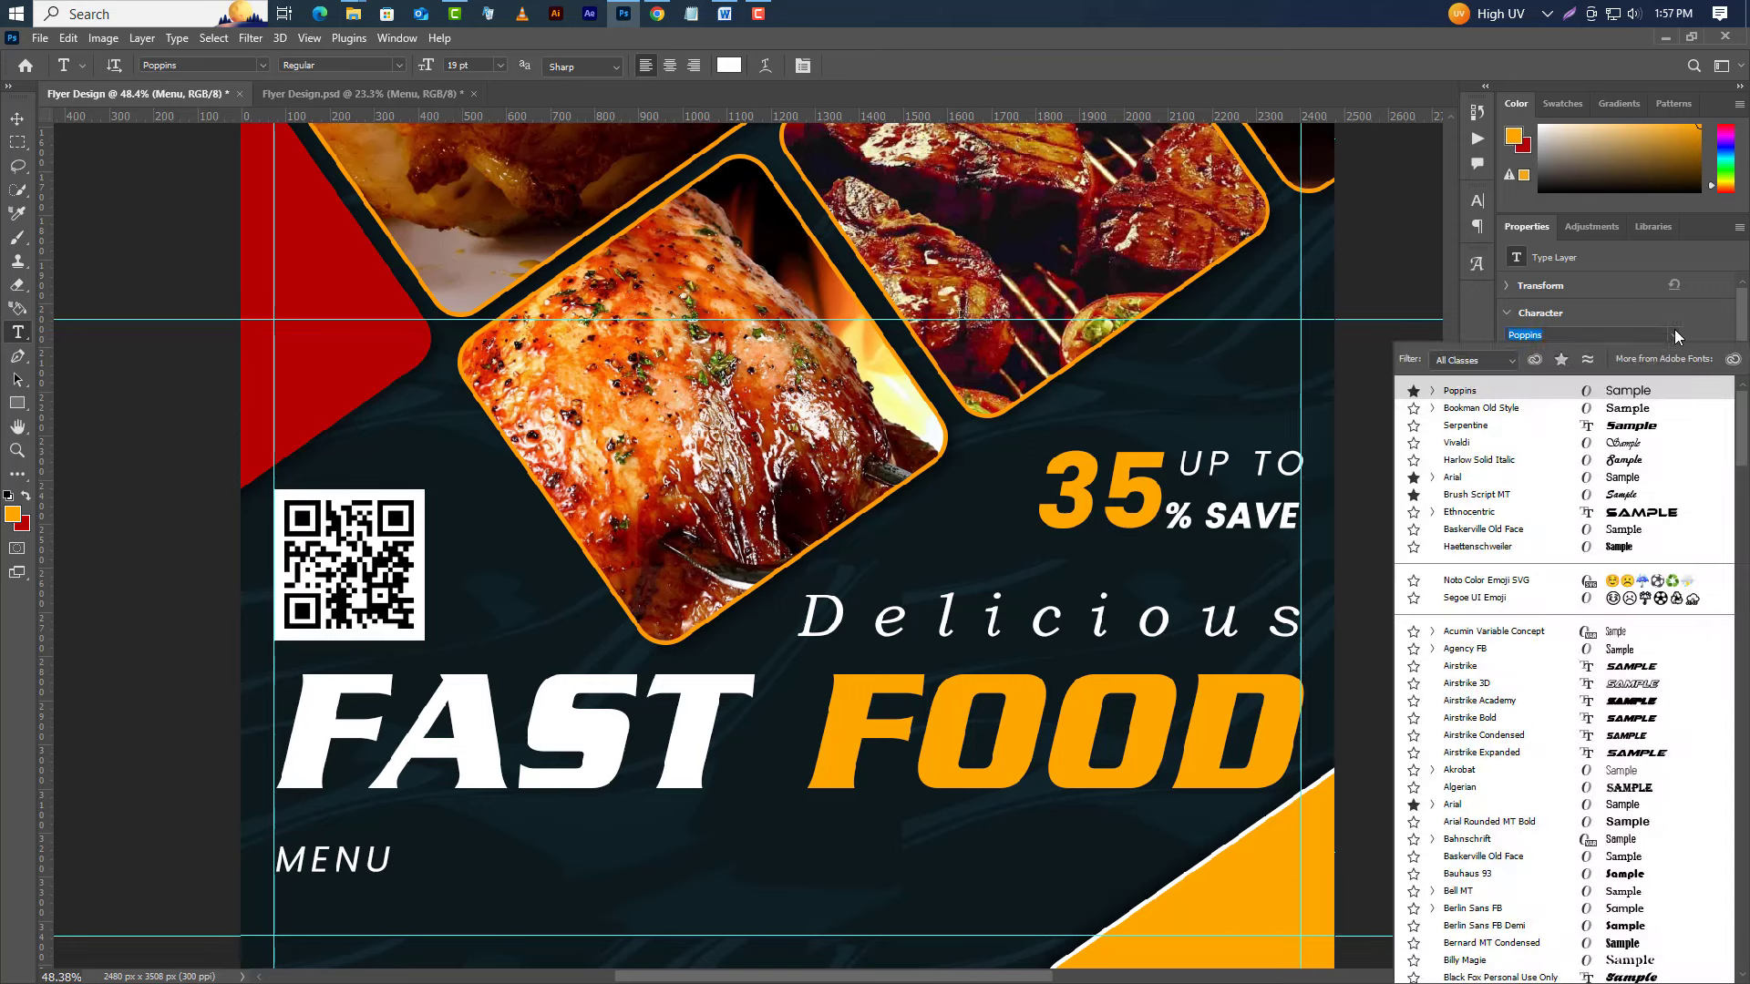
left_click(1465, 425)
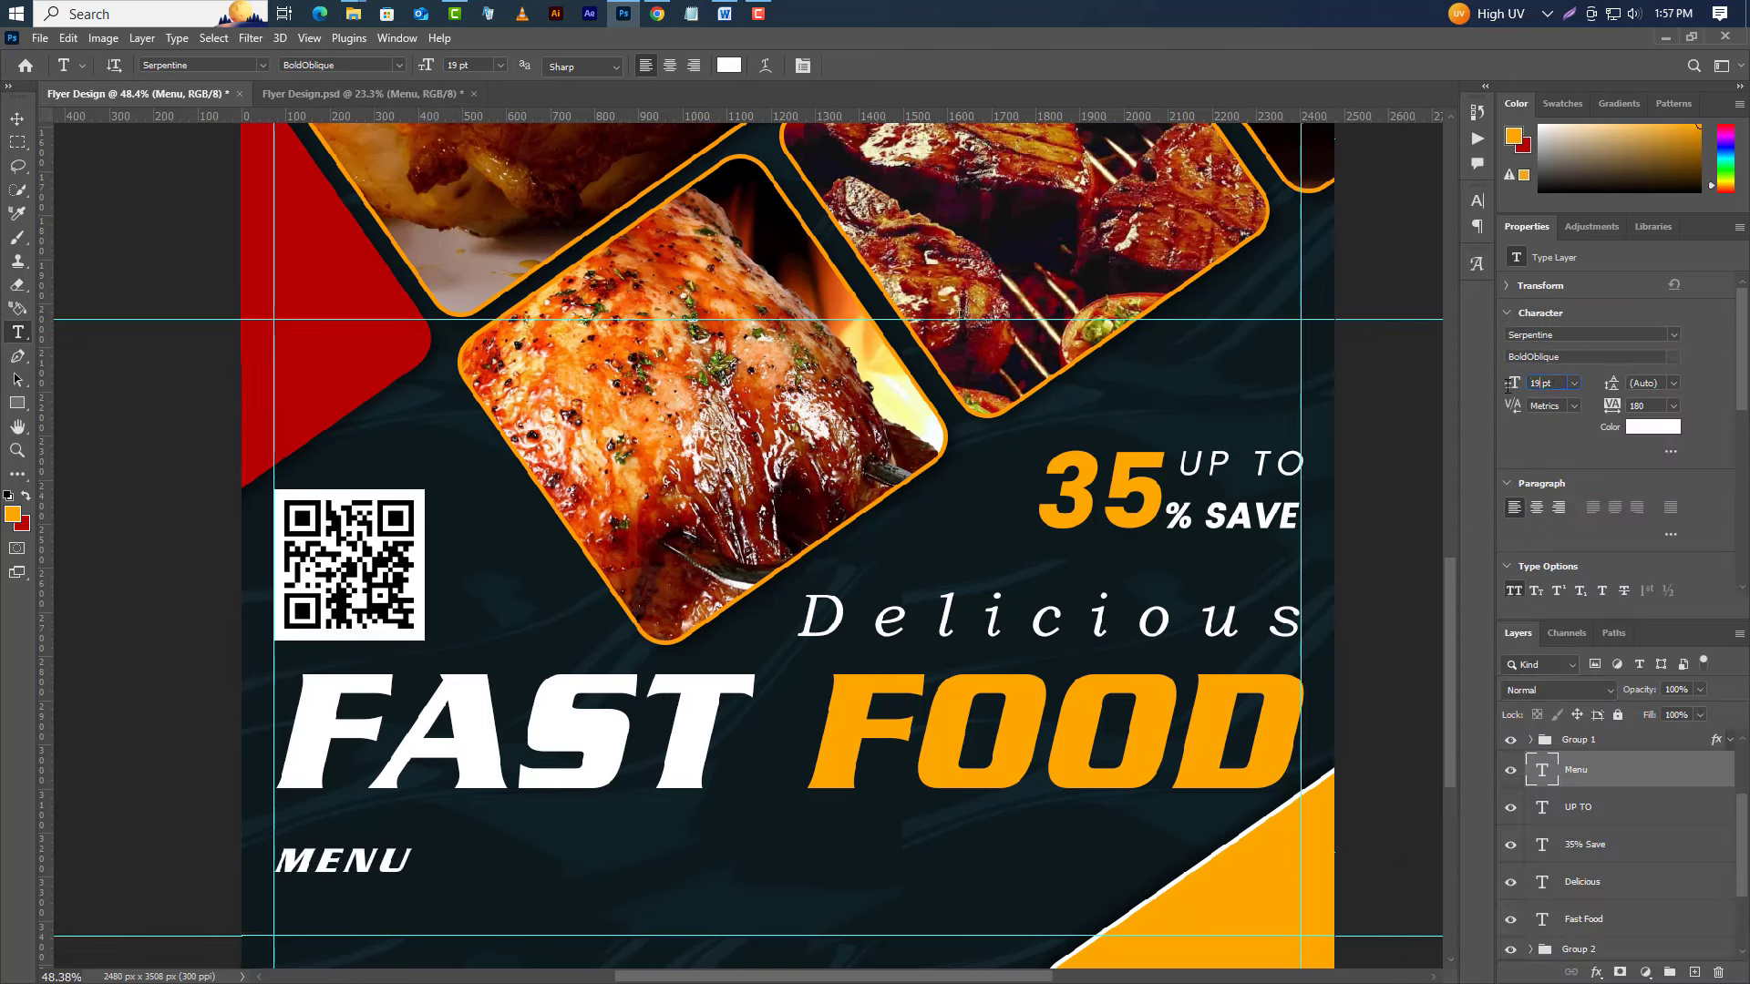
left_click(1509, 383)
left_click_drag(1654, 408, 1565, 409)
type("5")
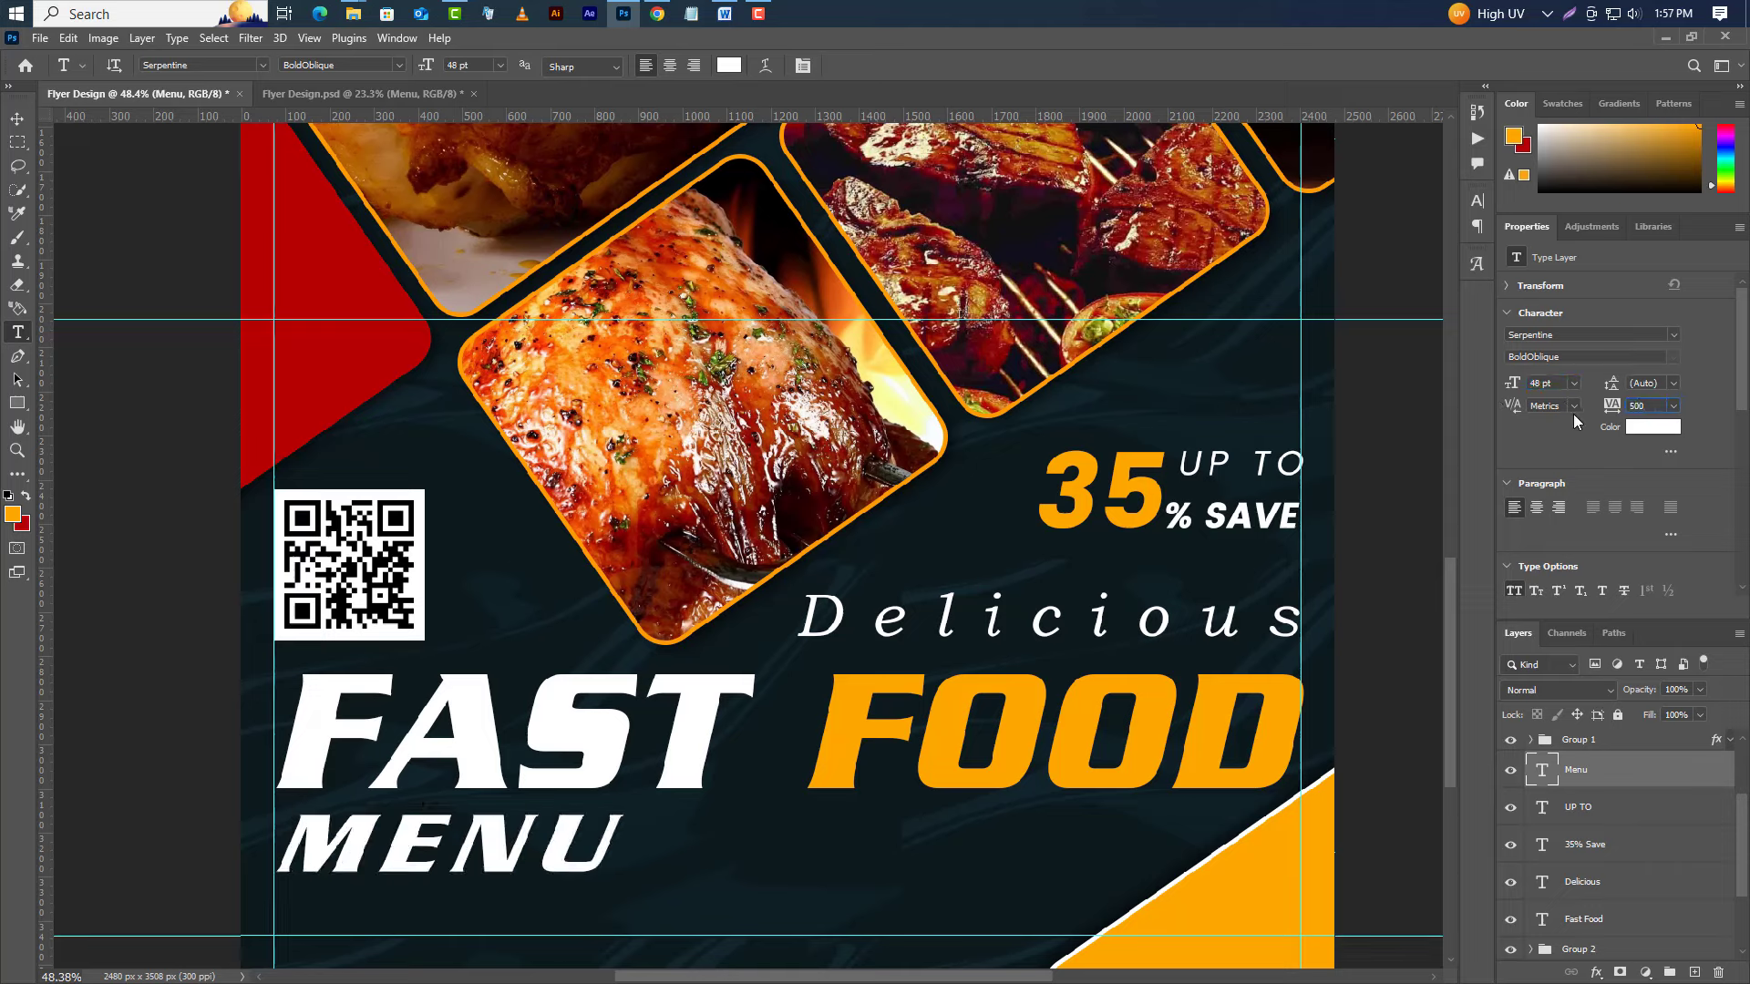
type("00")
key("Return")
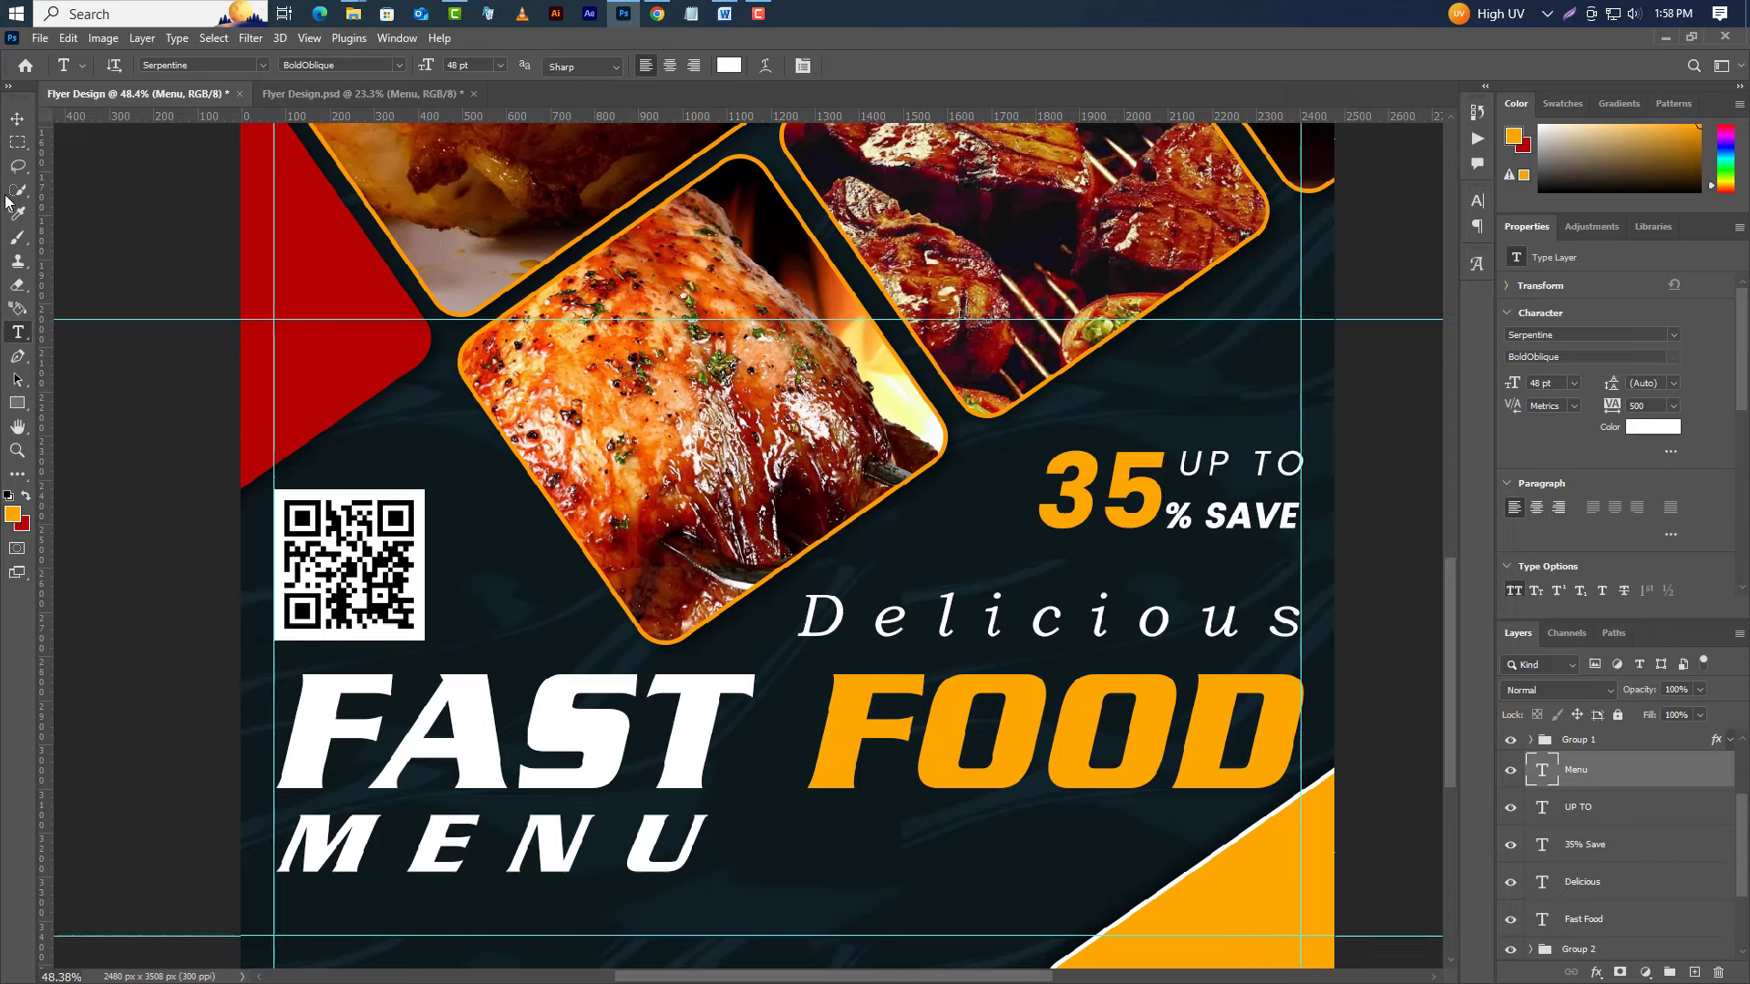
Draw a long rectangle right of MENU filled with red #b60002.
left_click(18, 403)
left_click(91, 404)
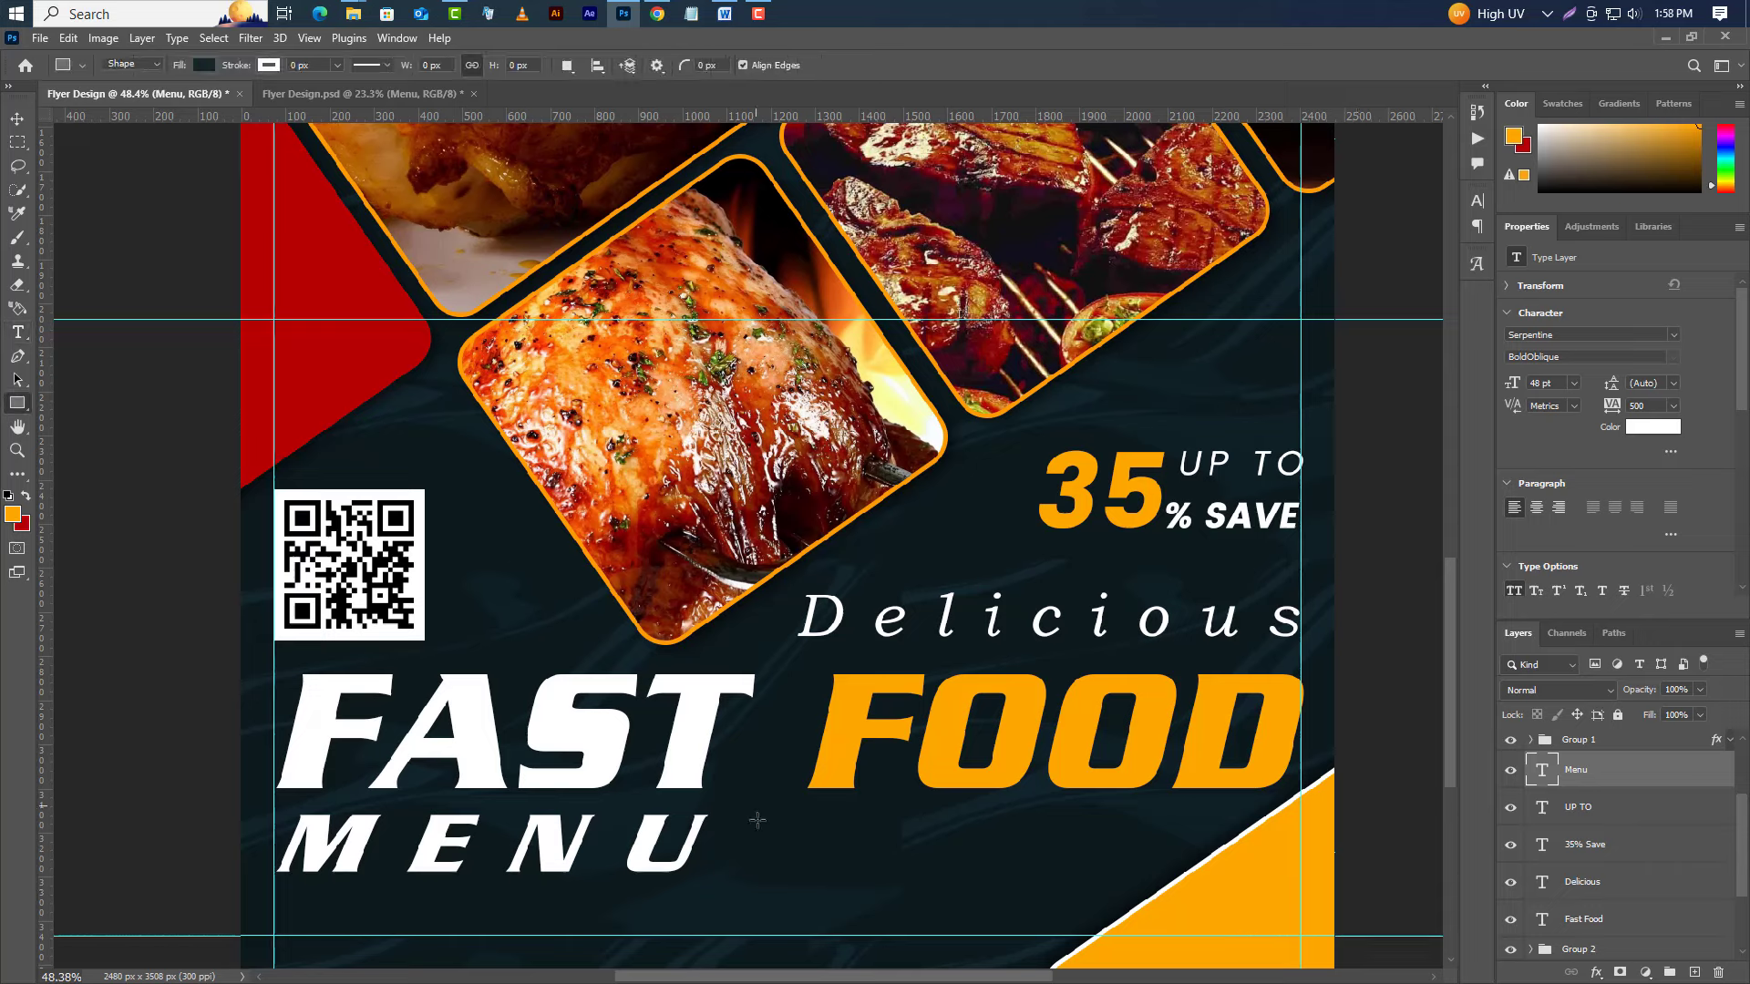
left_click_drag(718, 815, 1327, 871)
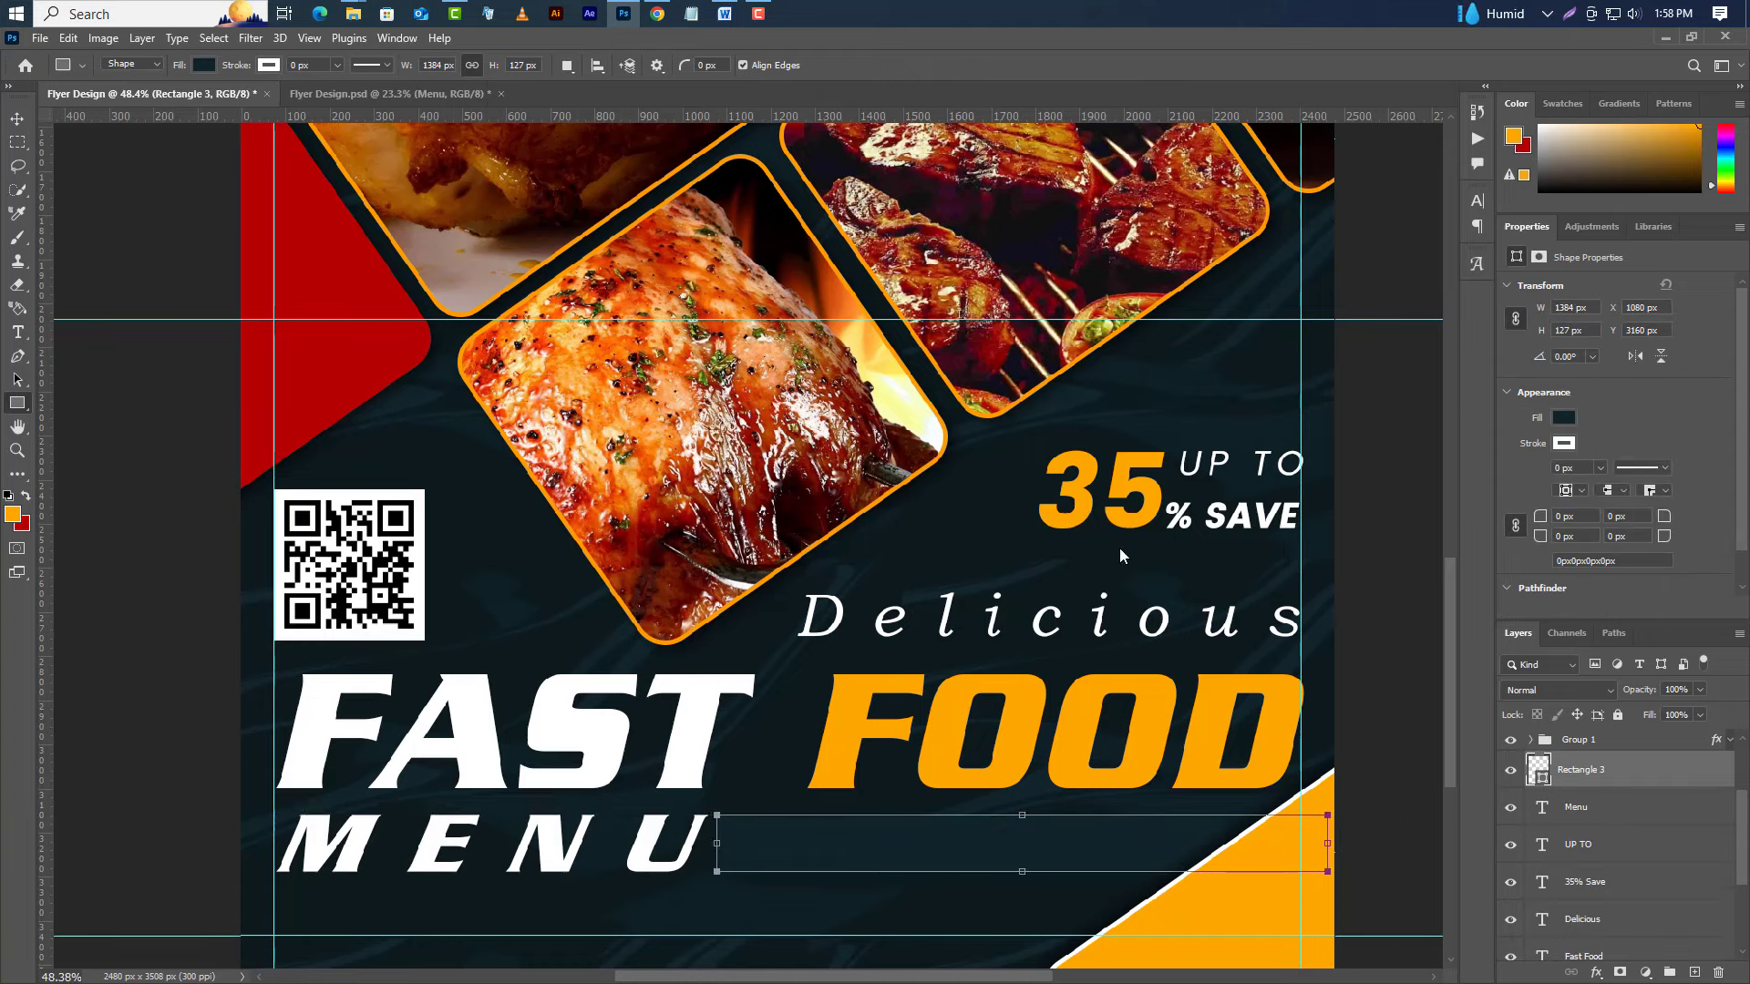
double_click(1539, 769)
left_click(301, 264)
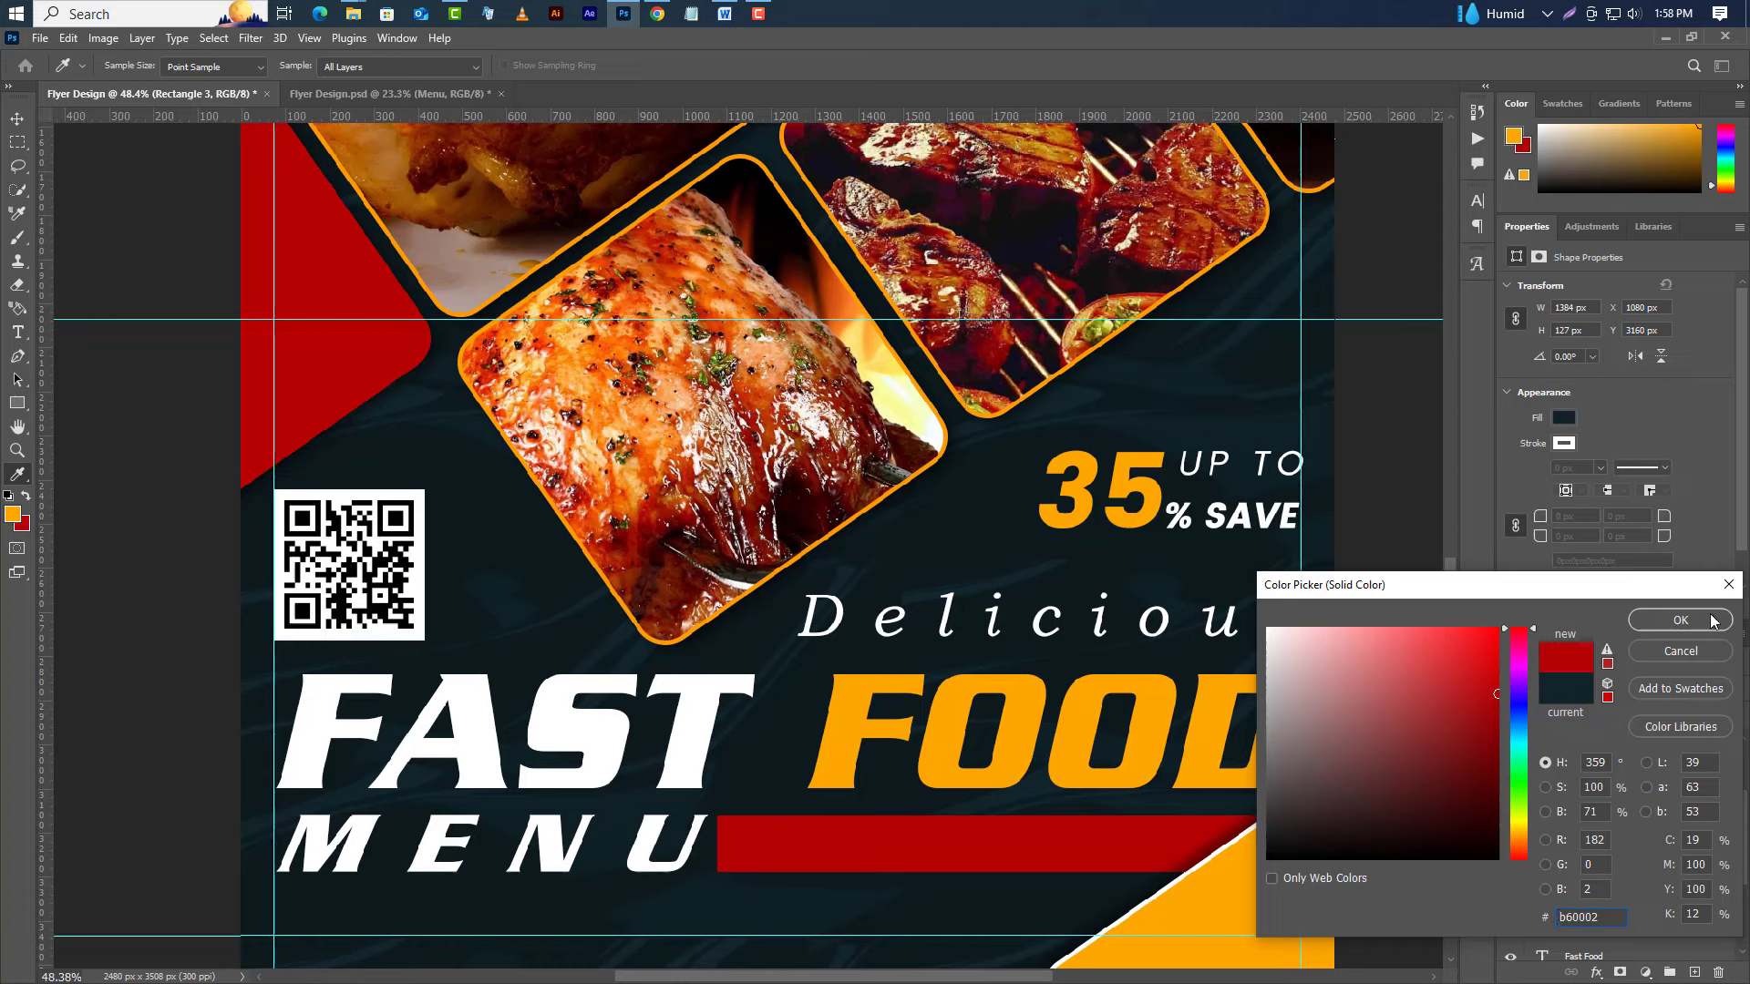
left_click(1680, 620)
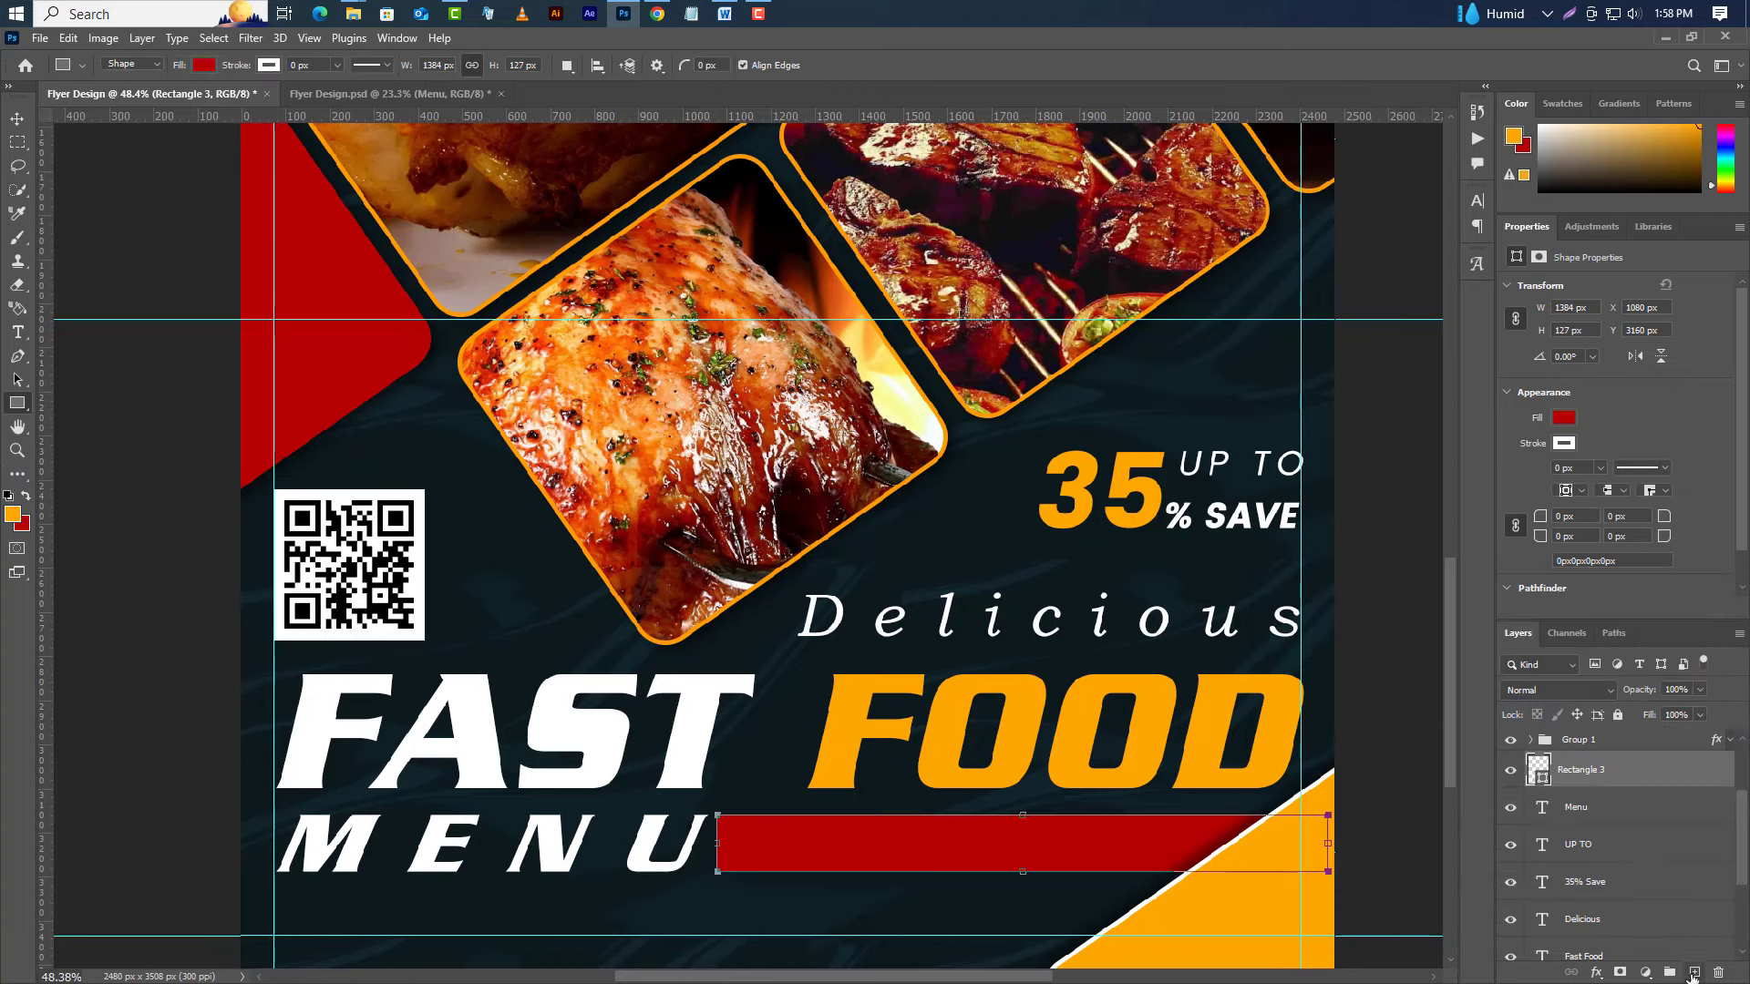
left_click(1693, 973)
Paste 'Family - Food - Restaurant' as a text line on the red bar.
left_click(17, 331)
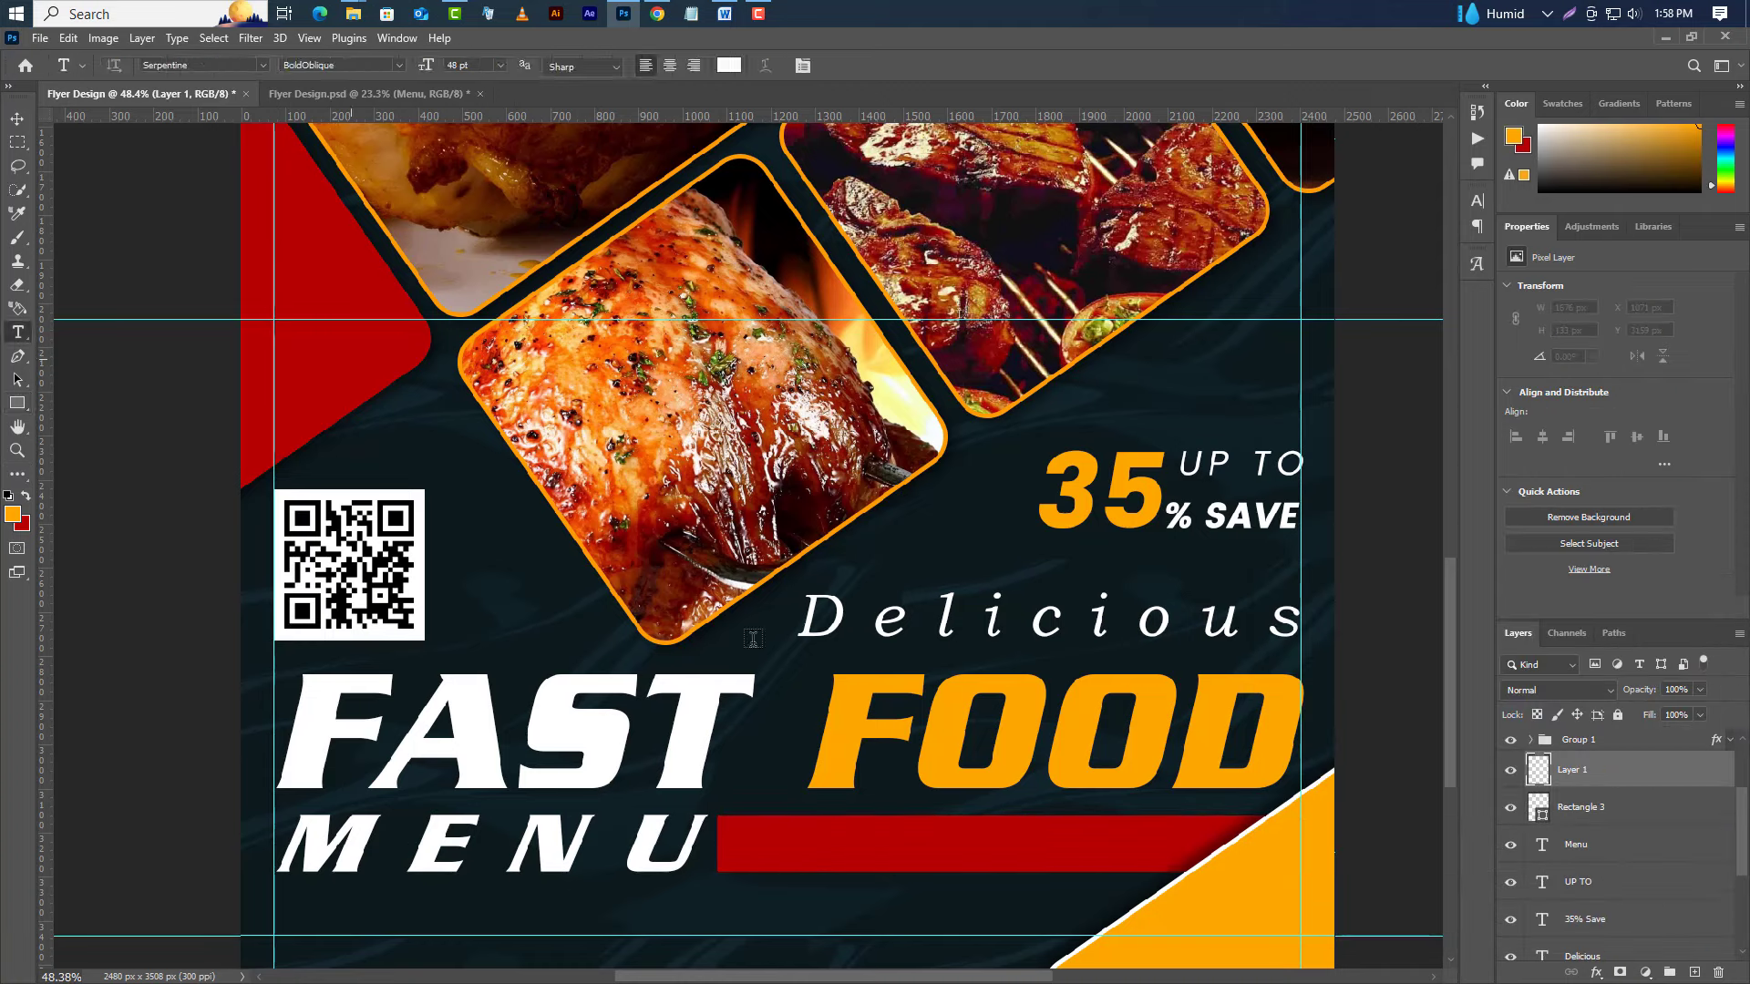
left_click(747, 852)
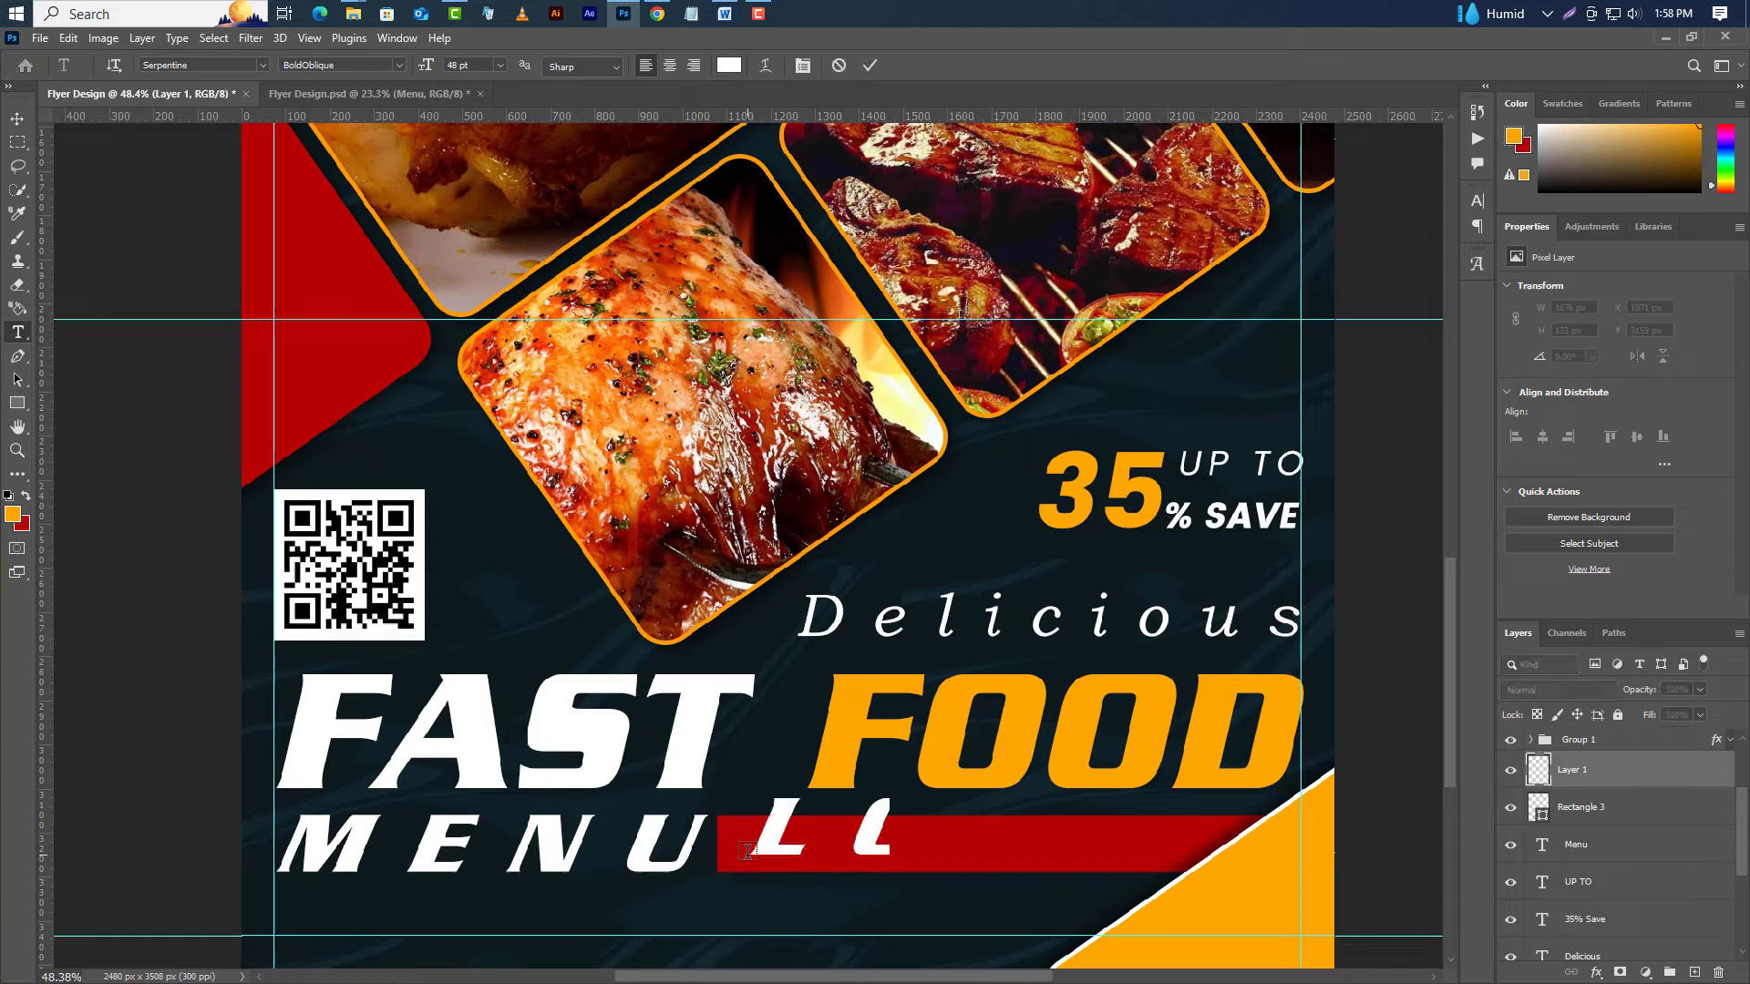
right_click(782, 849)
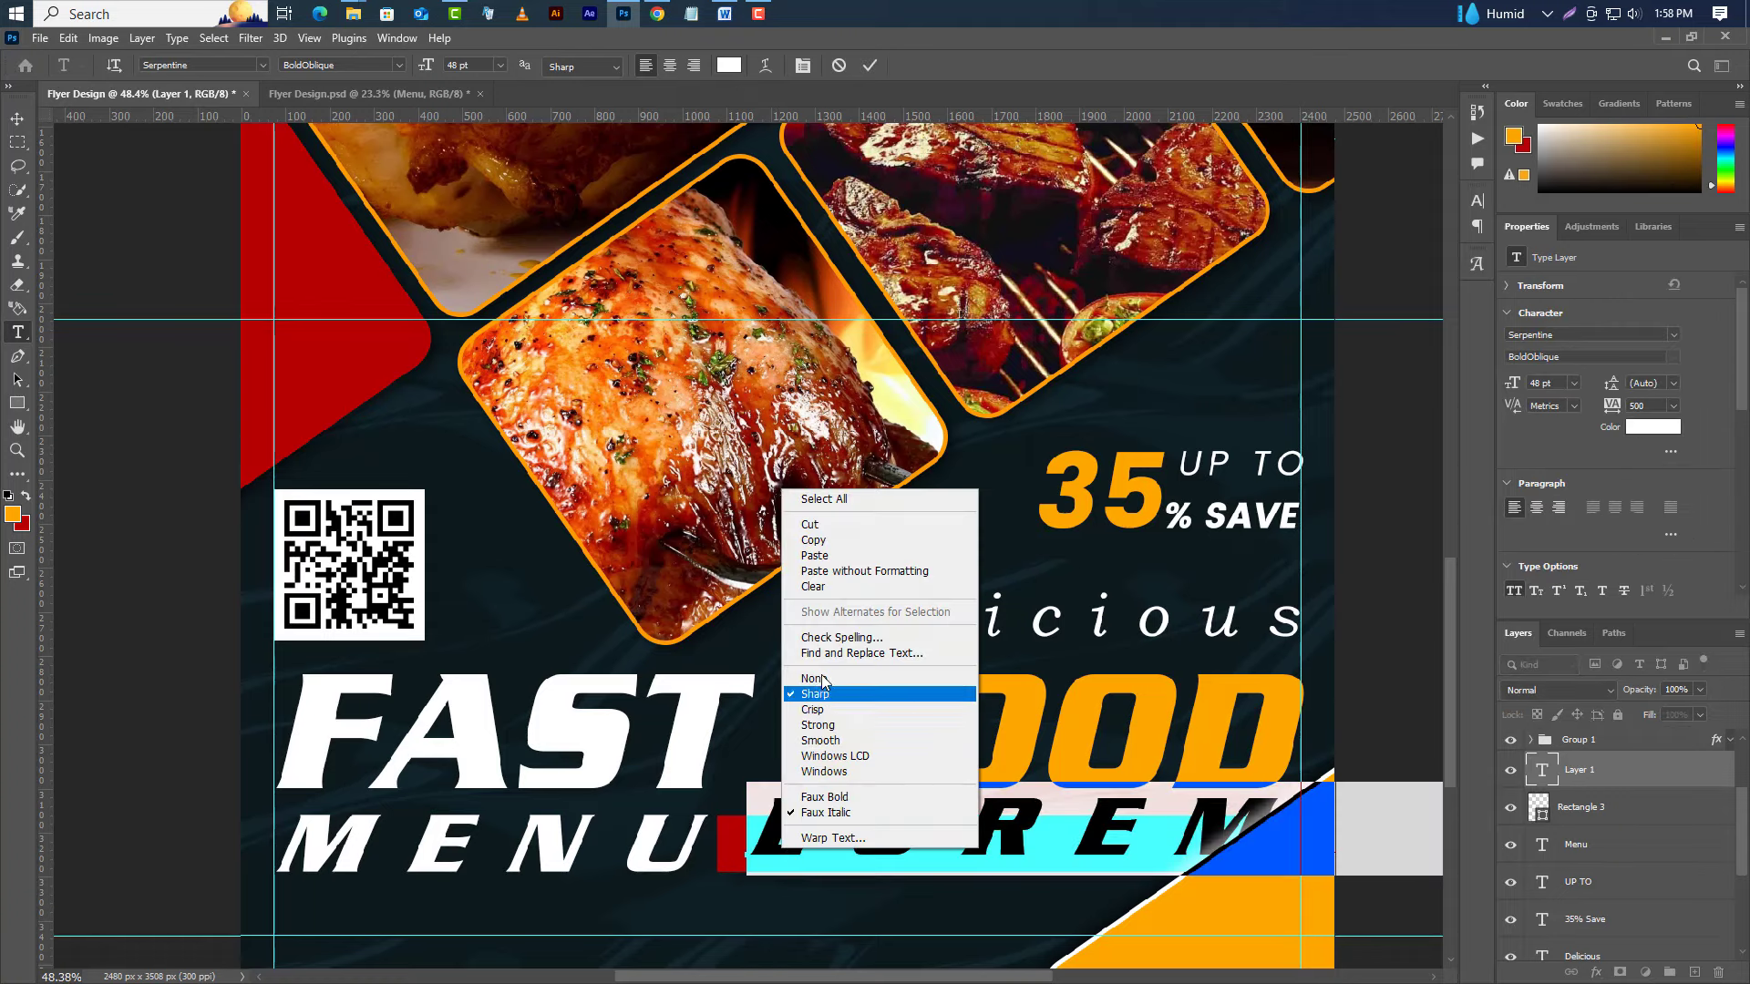
left_click(824, 555)
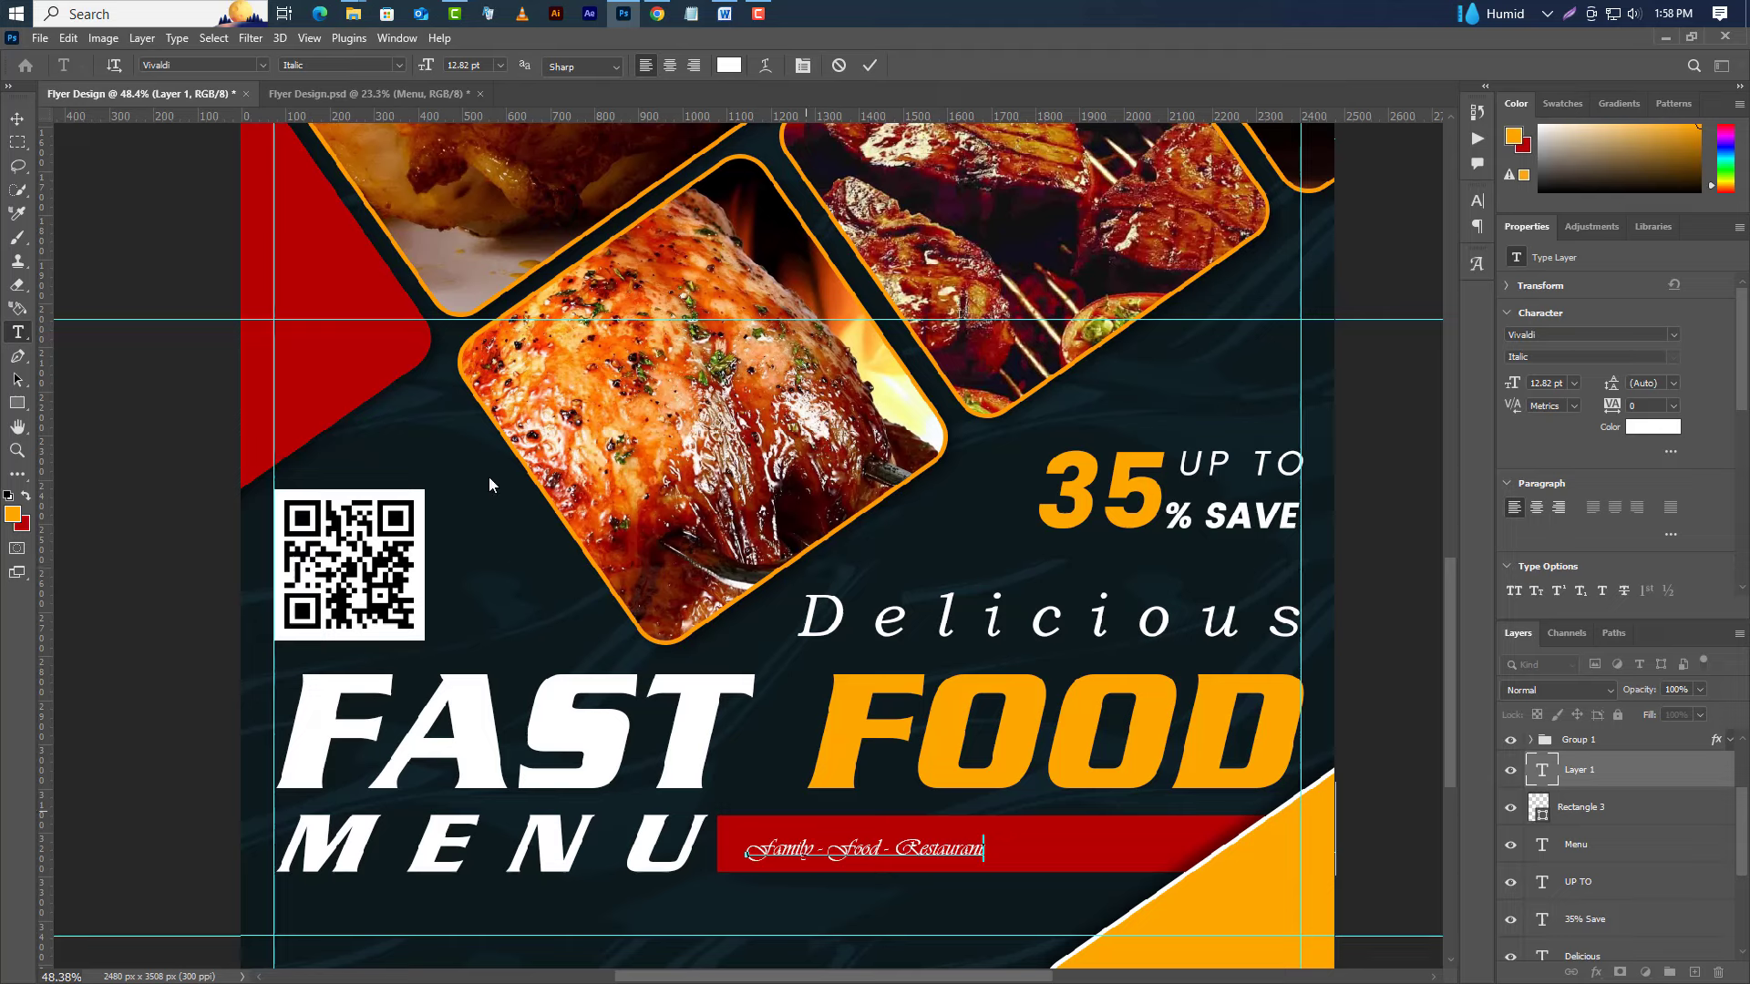
left_click(858, 68)
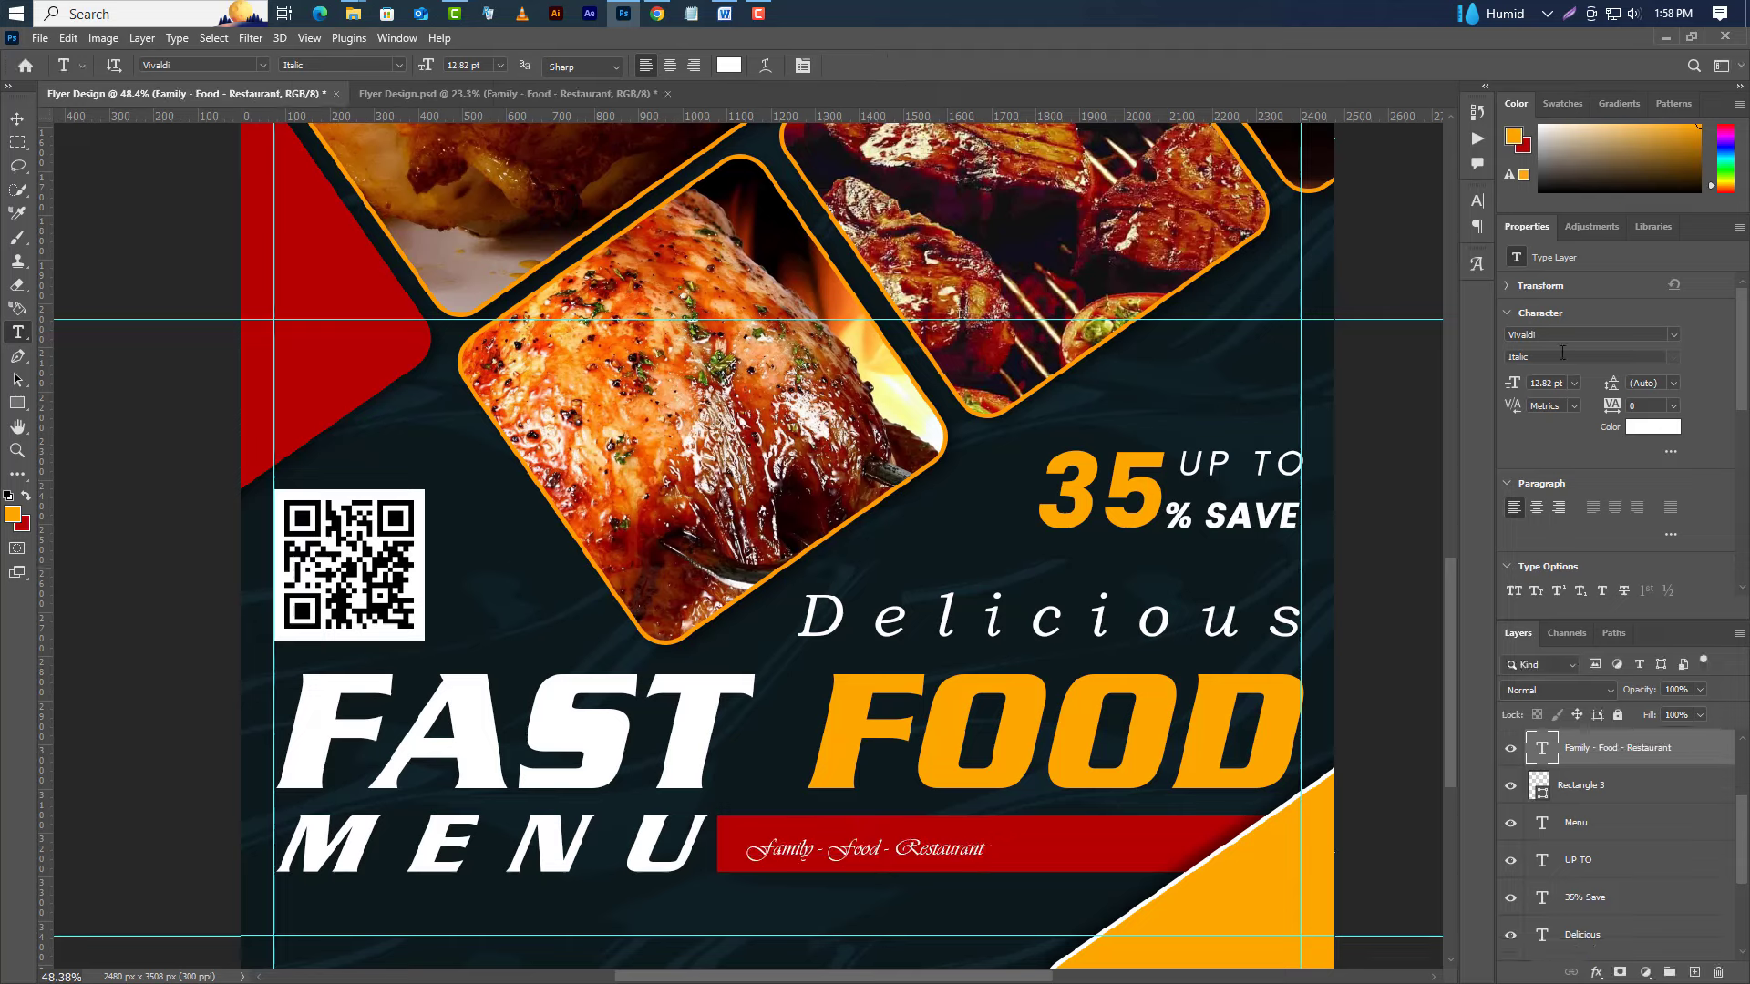
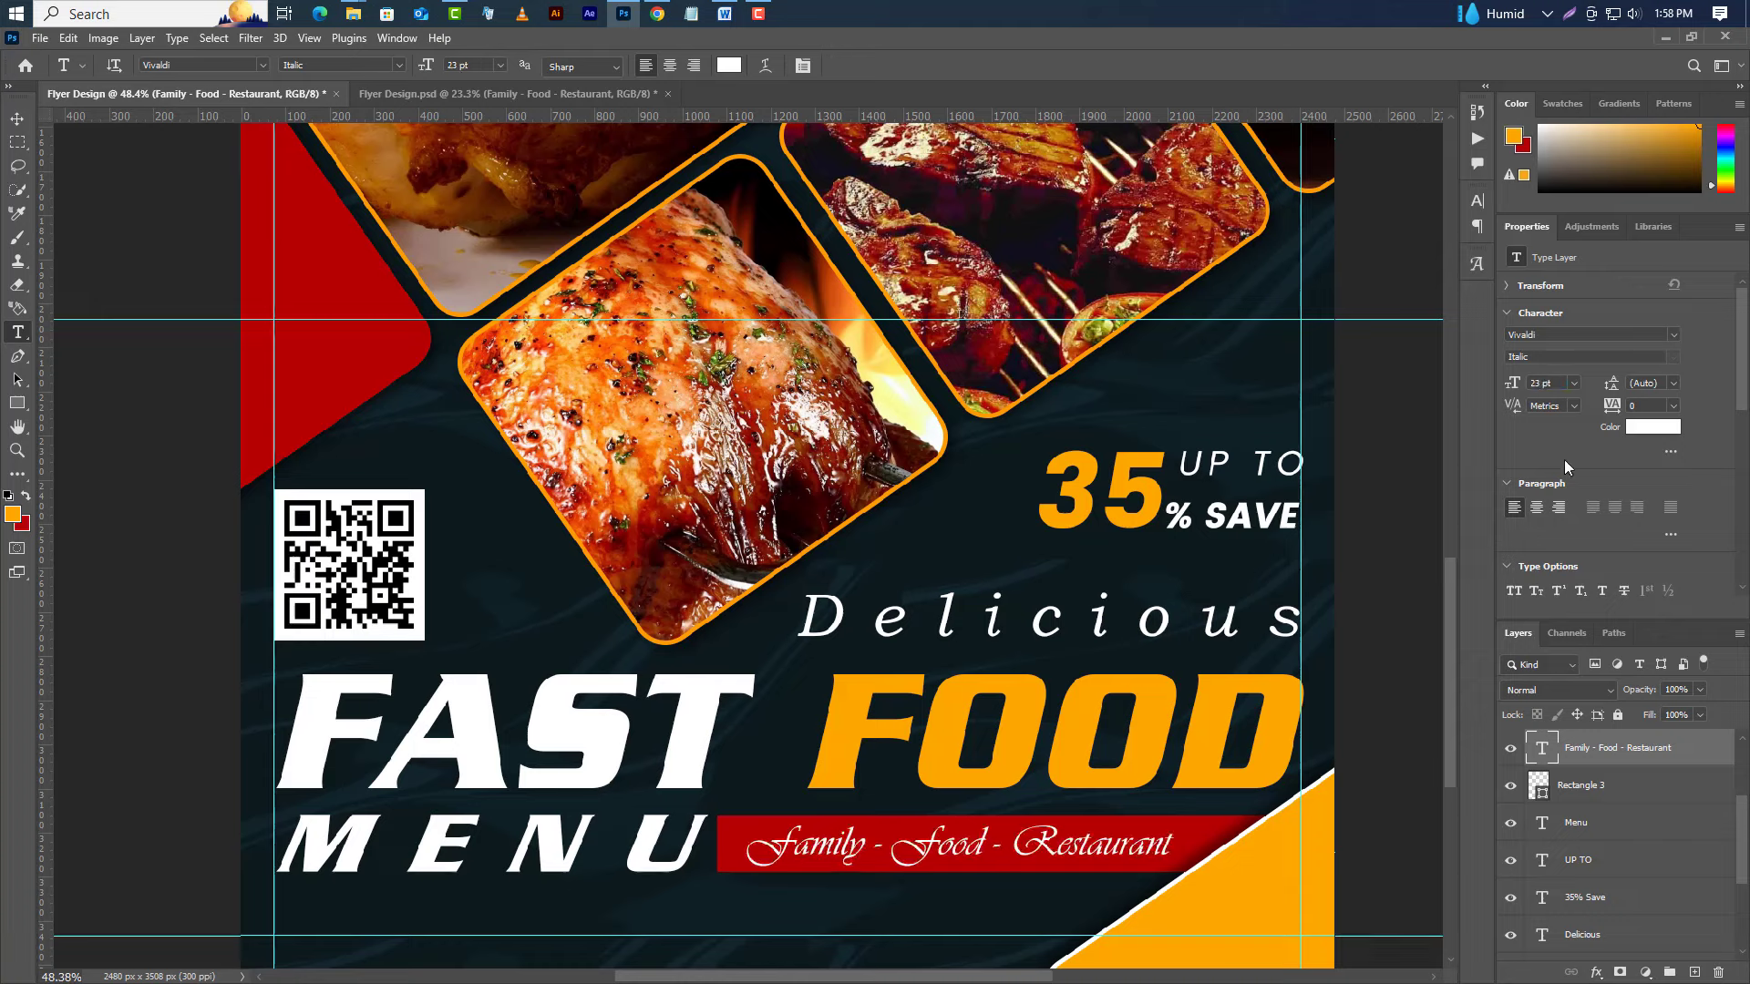
Nudge the 'Family - Food - Restaurant' tagline one step right and one step up on the red bar.
left_click(17, 119)
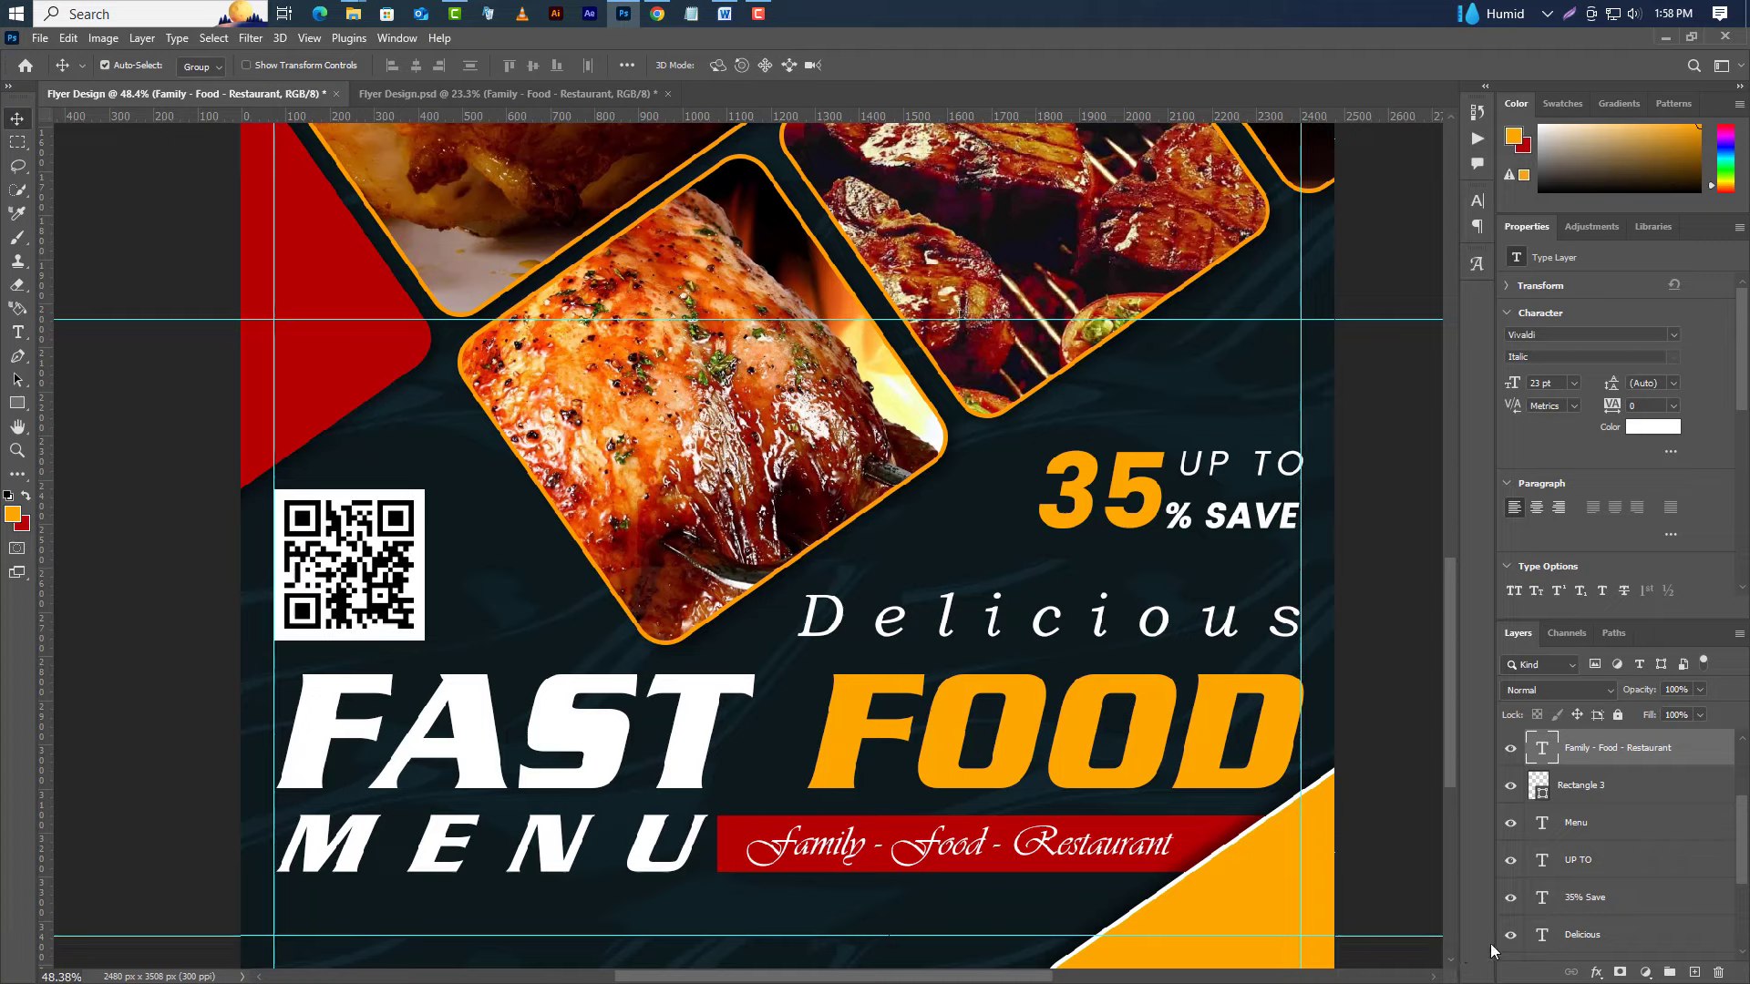
key("shift+Right")
key("shift+Right")
key("shift+Right")
key("shift+Up")
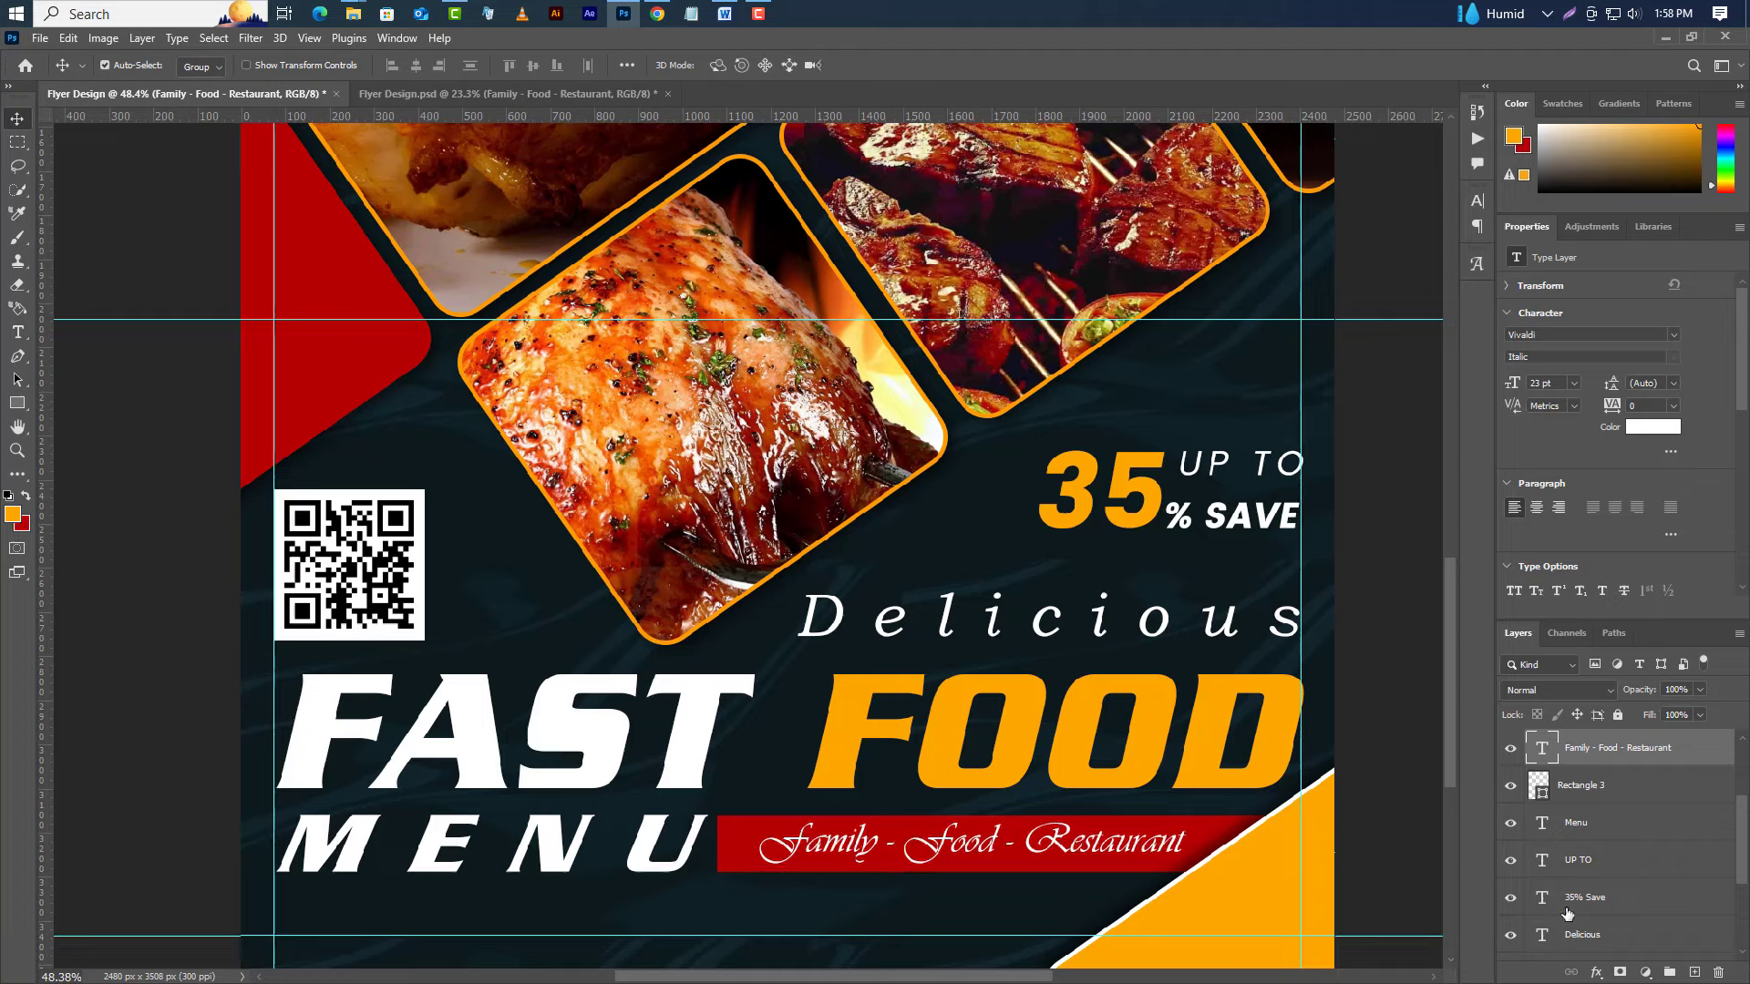
Draw a slanted two-point Pen-tool line below the U with a 10 px white stroke.
scroll(688, 901, "up", 2)
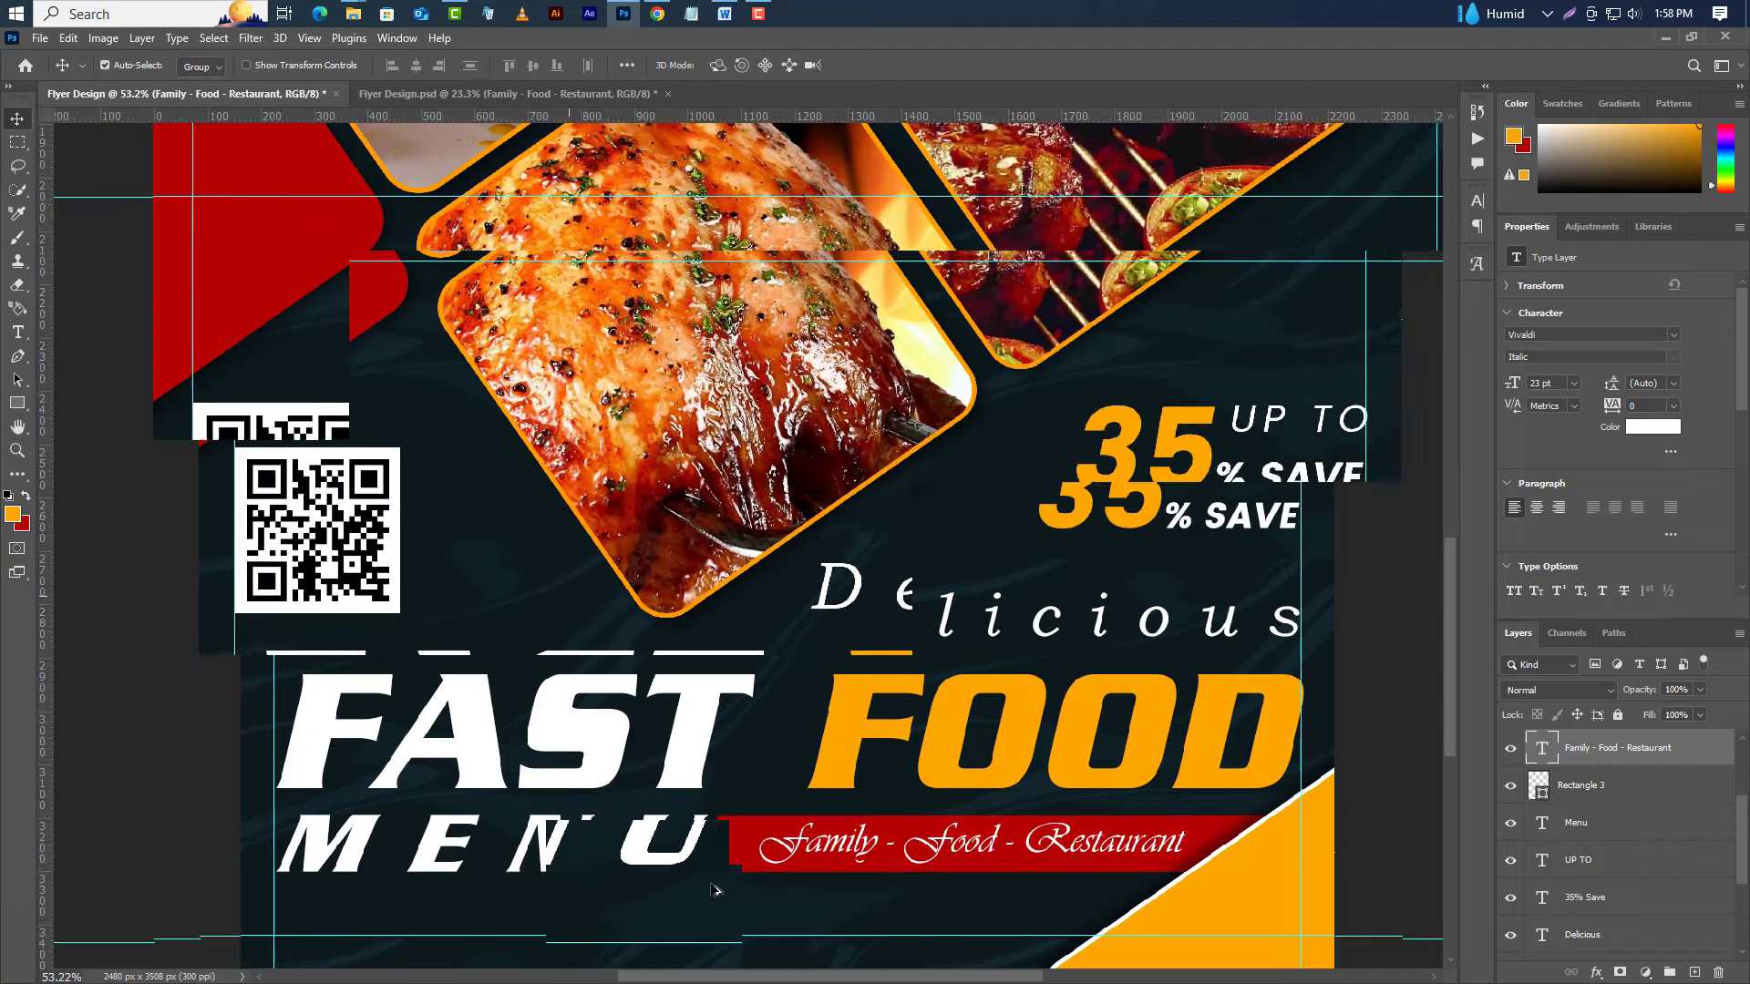
scroll(795, 873, "up", 8)
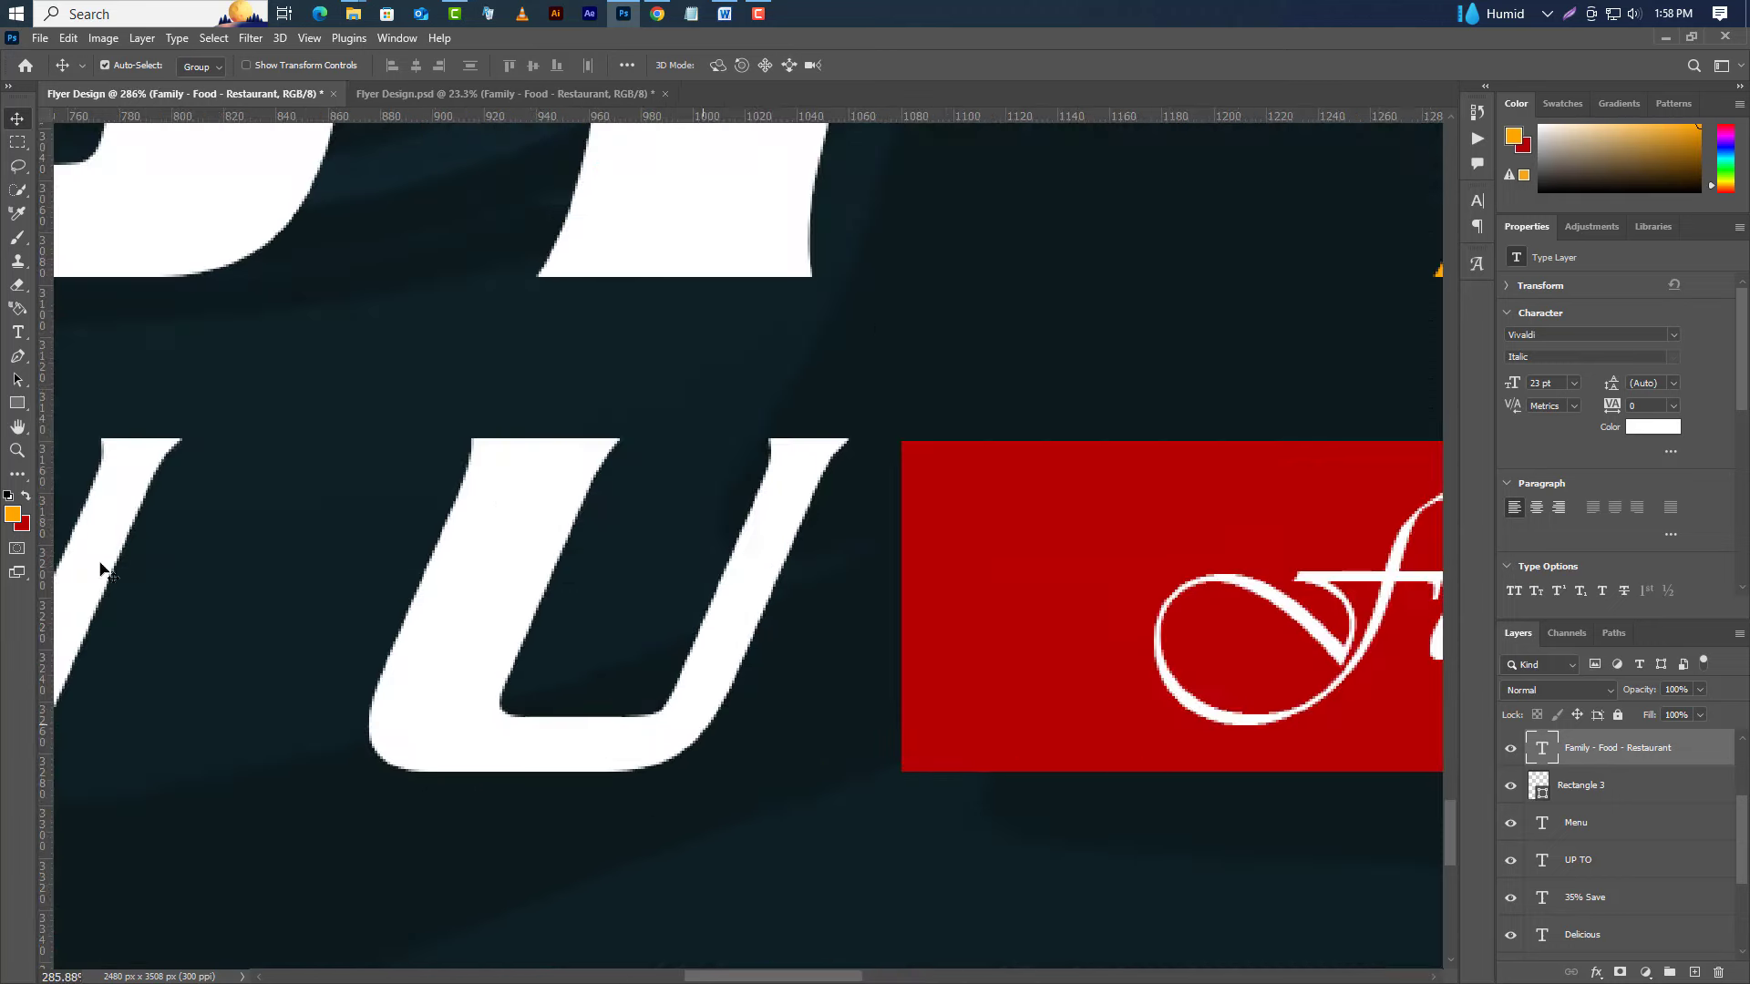
left_click(16, 356)
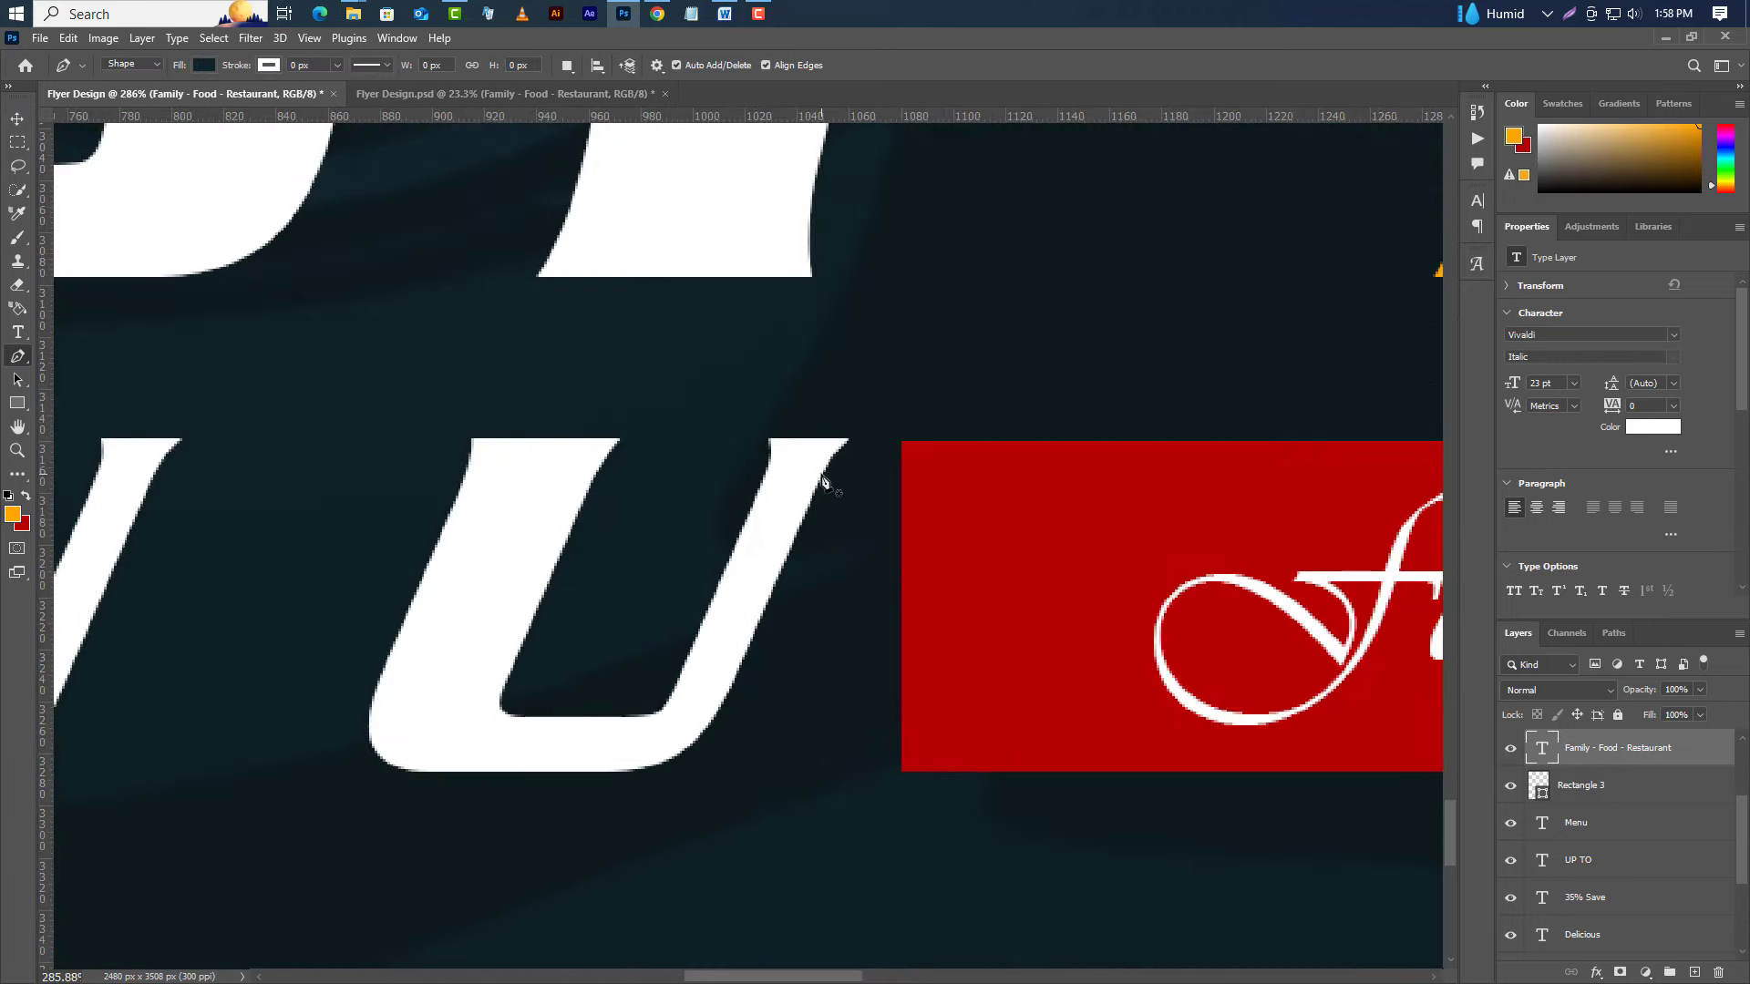
left_click(822, 482)
left_click(652, 857)
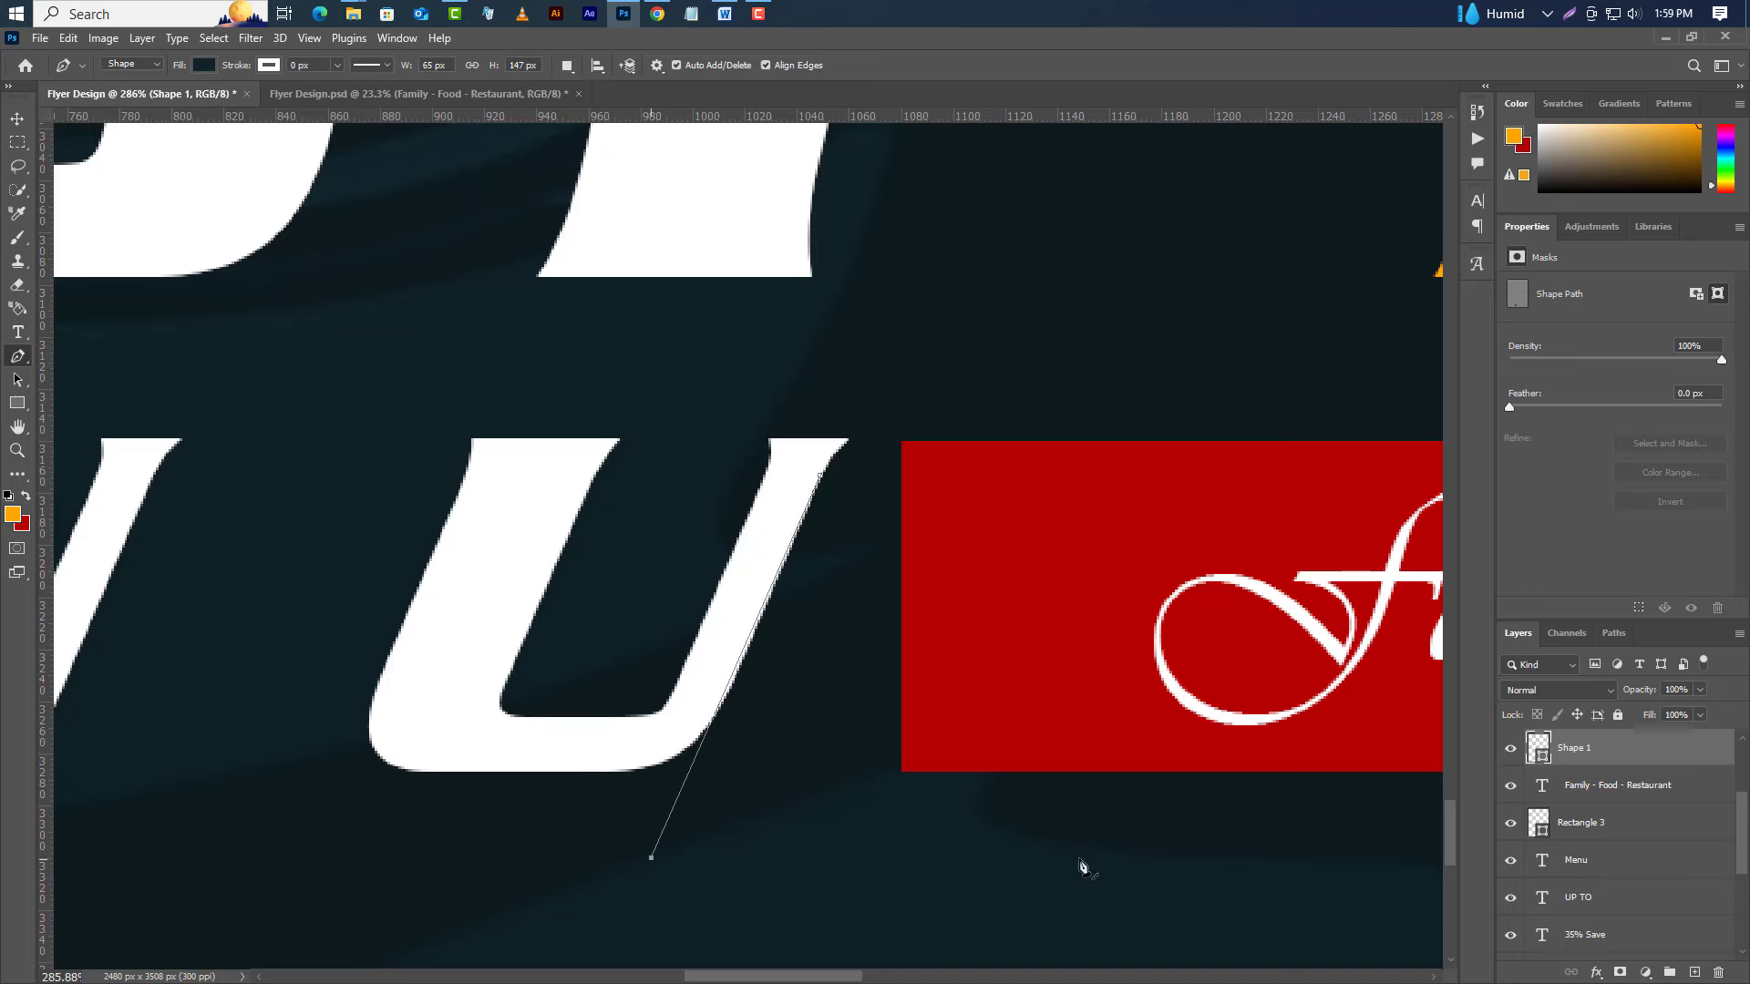
key("Right")
key("Right")
key("Right")
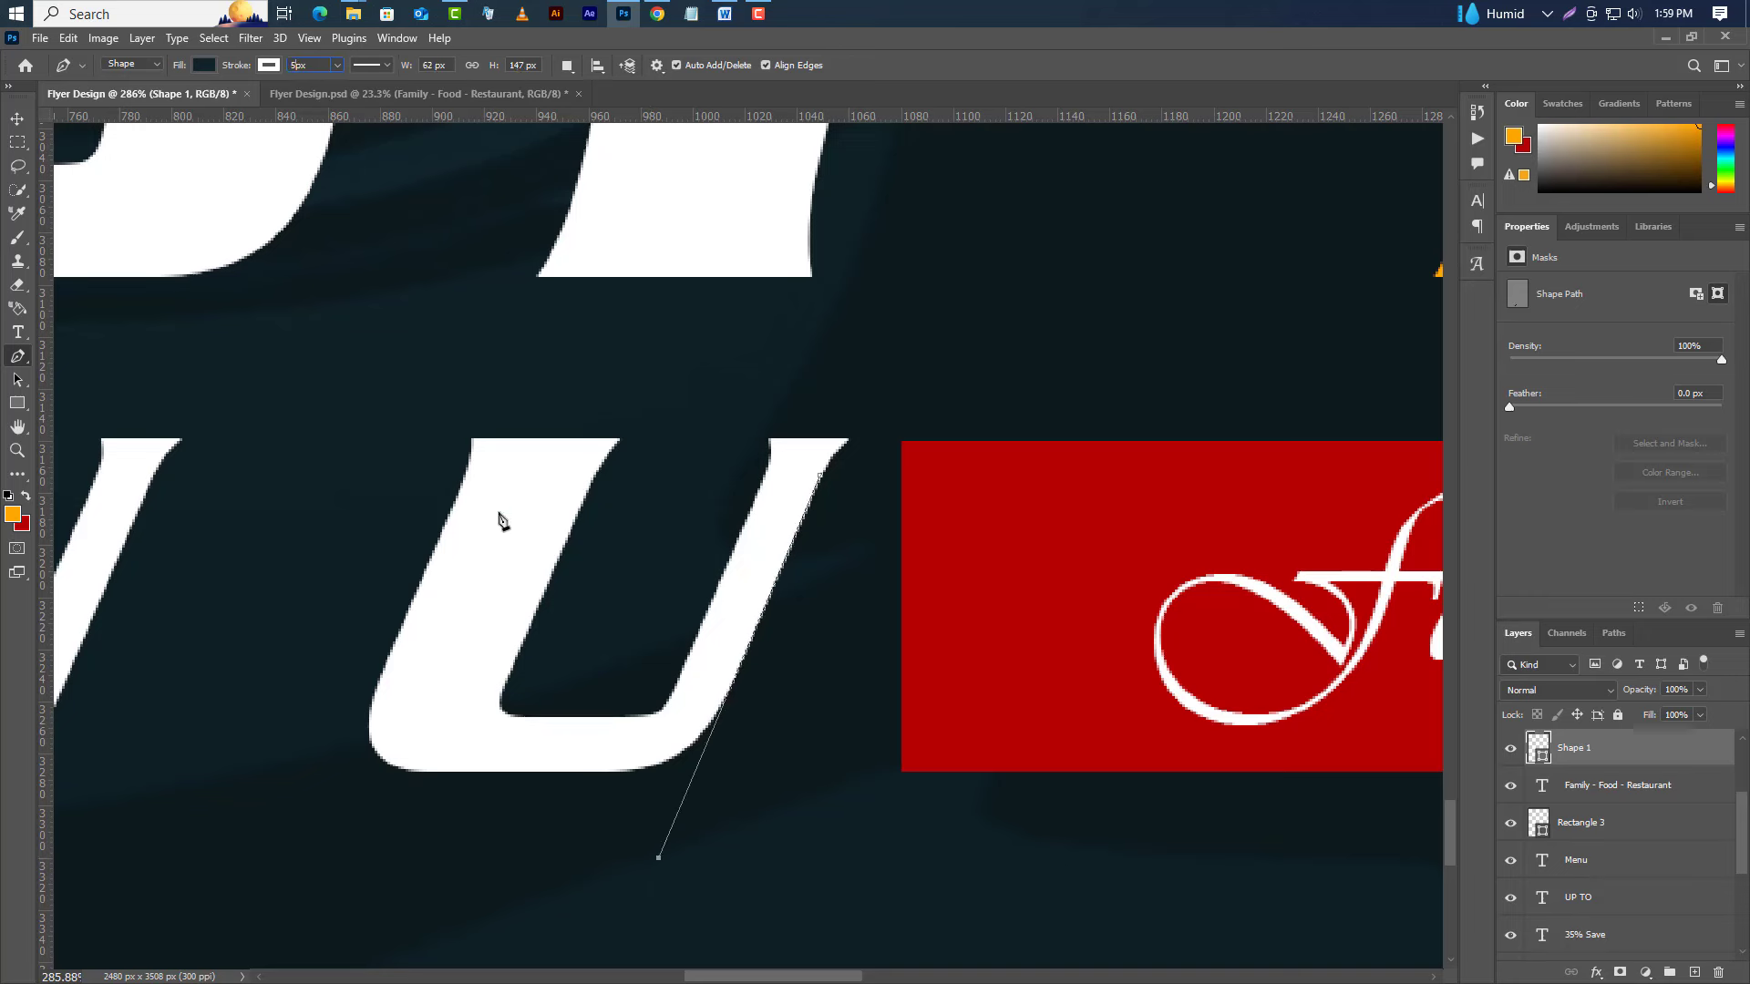
key("Return")
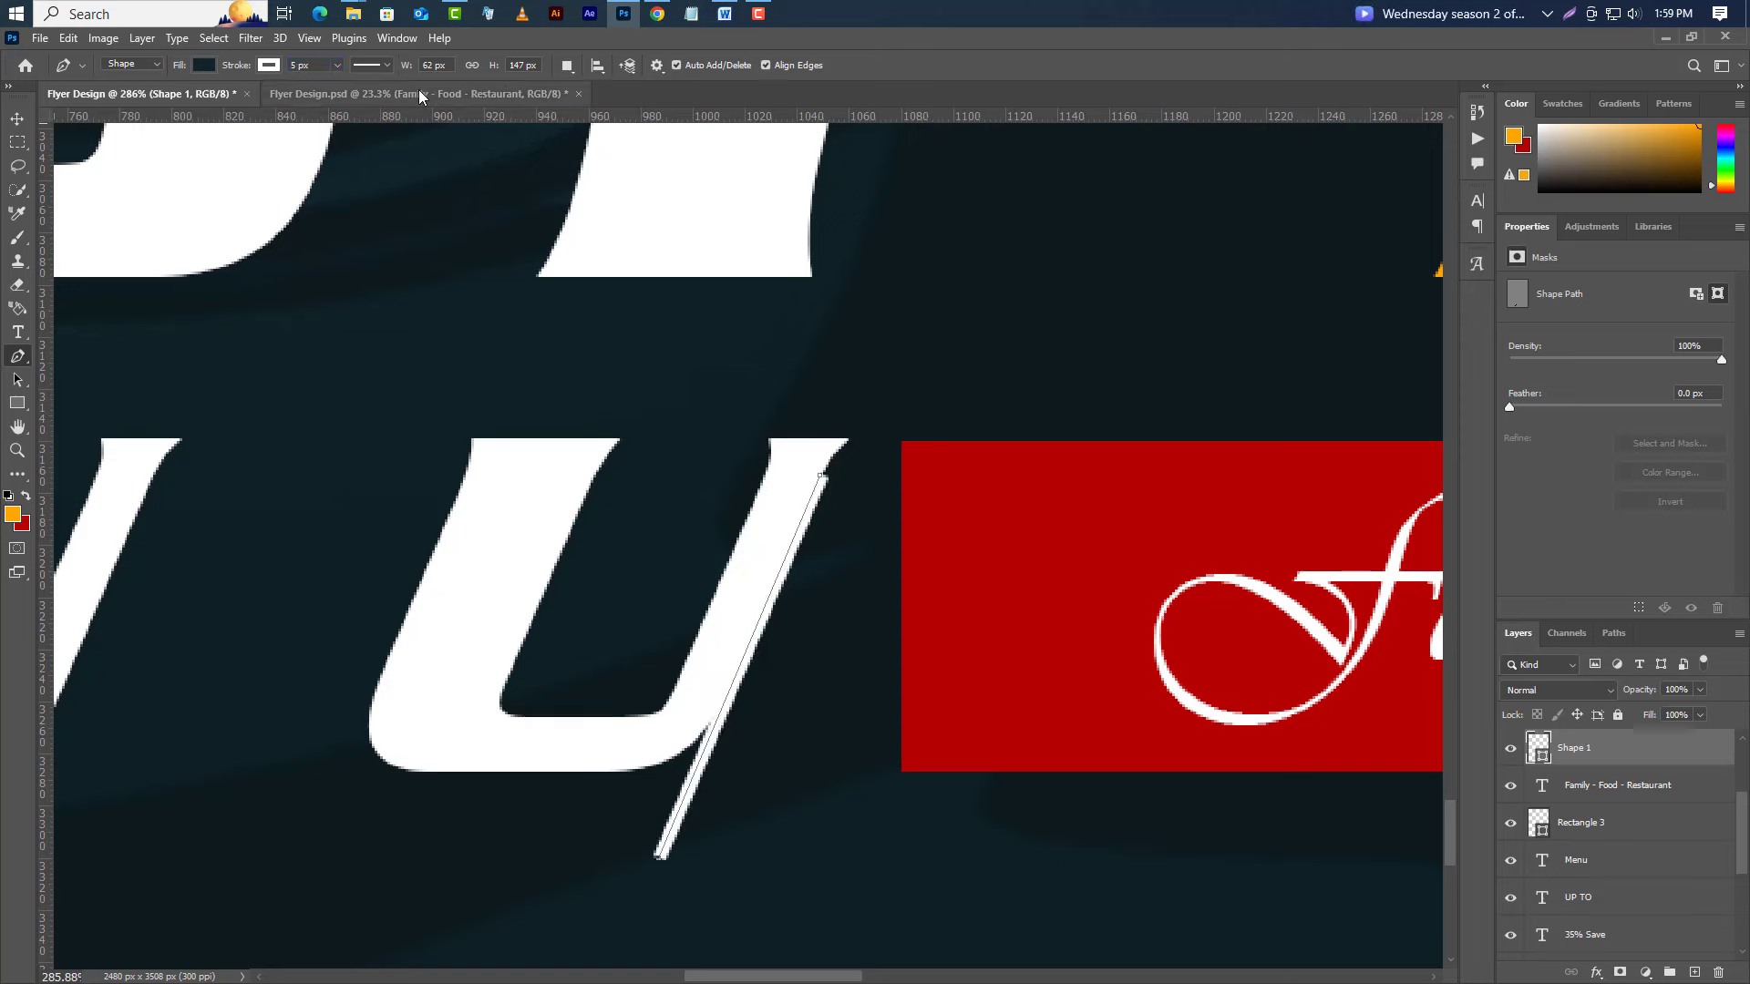
double_click(293, 64)
type("10")
key("Return")
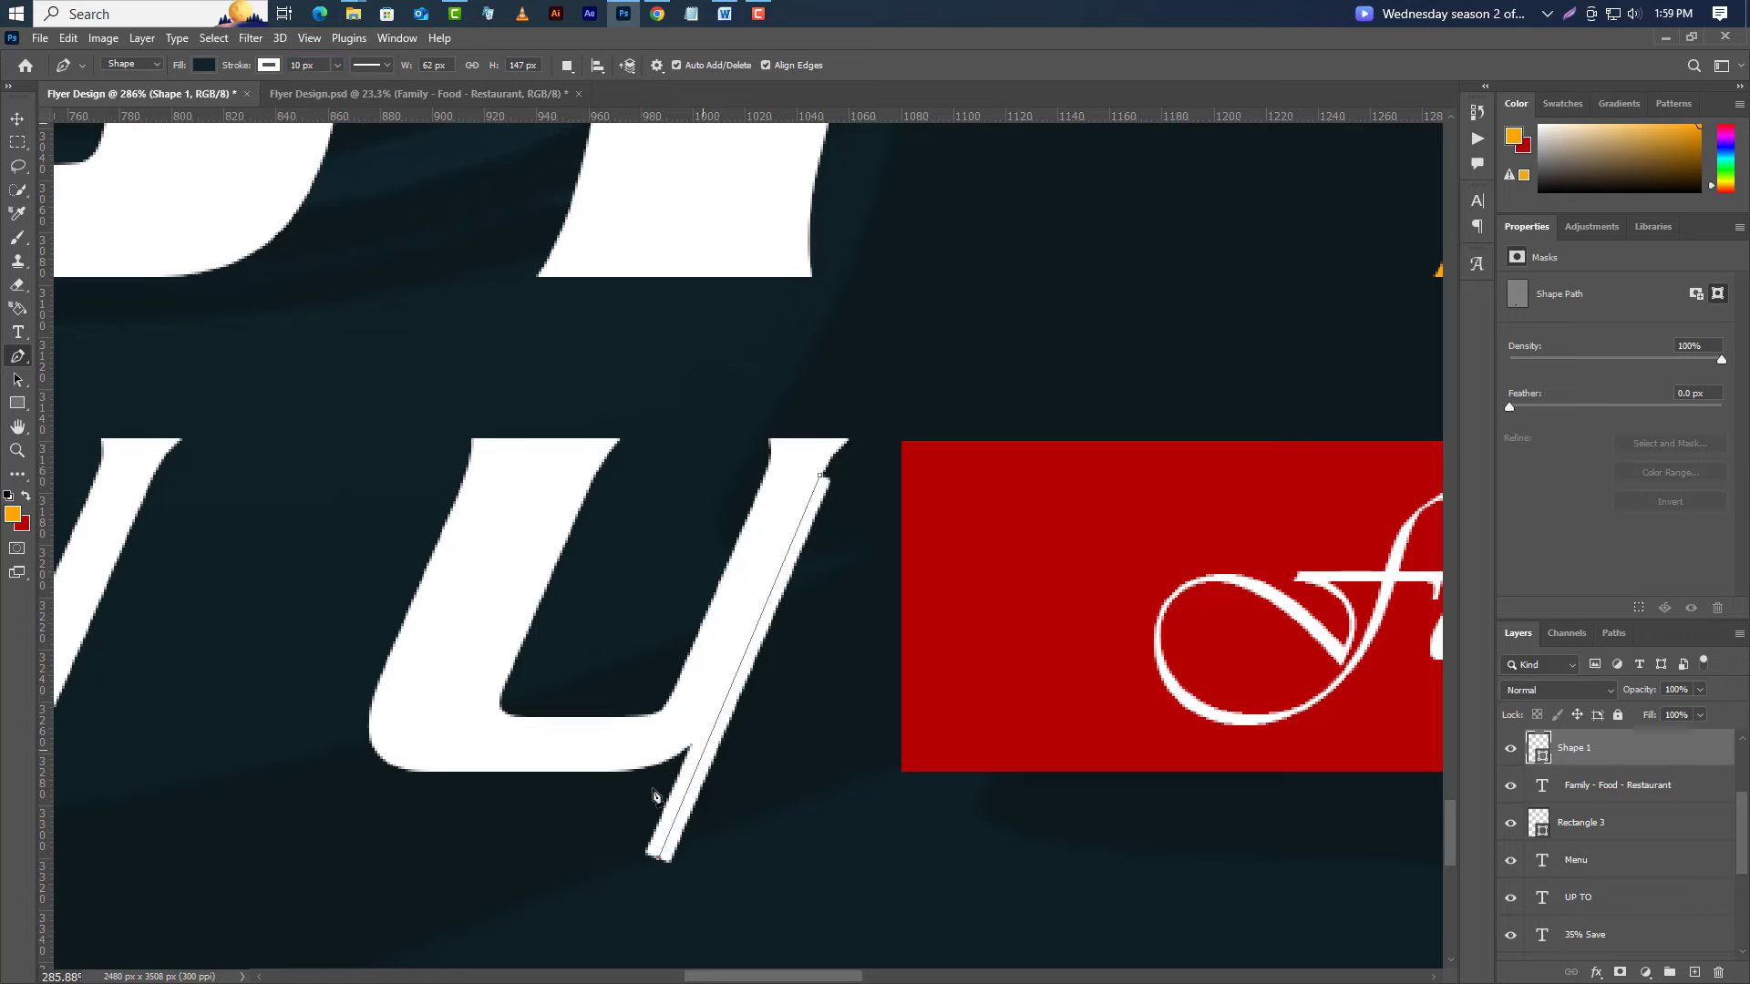
Move the slash onto the red bar's left end and duplicate it as a parallel copy.
left_click(16, 117)
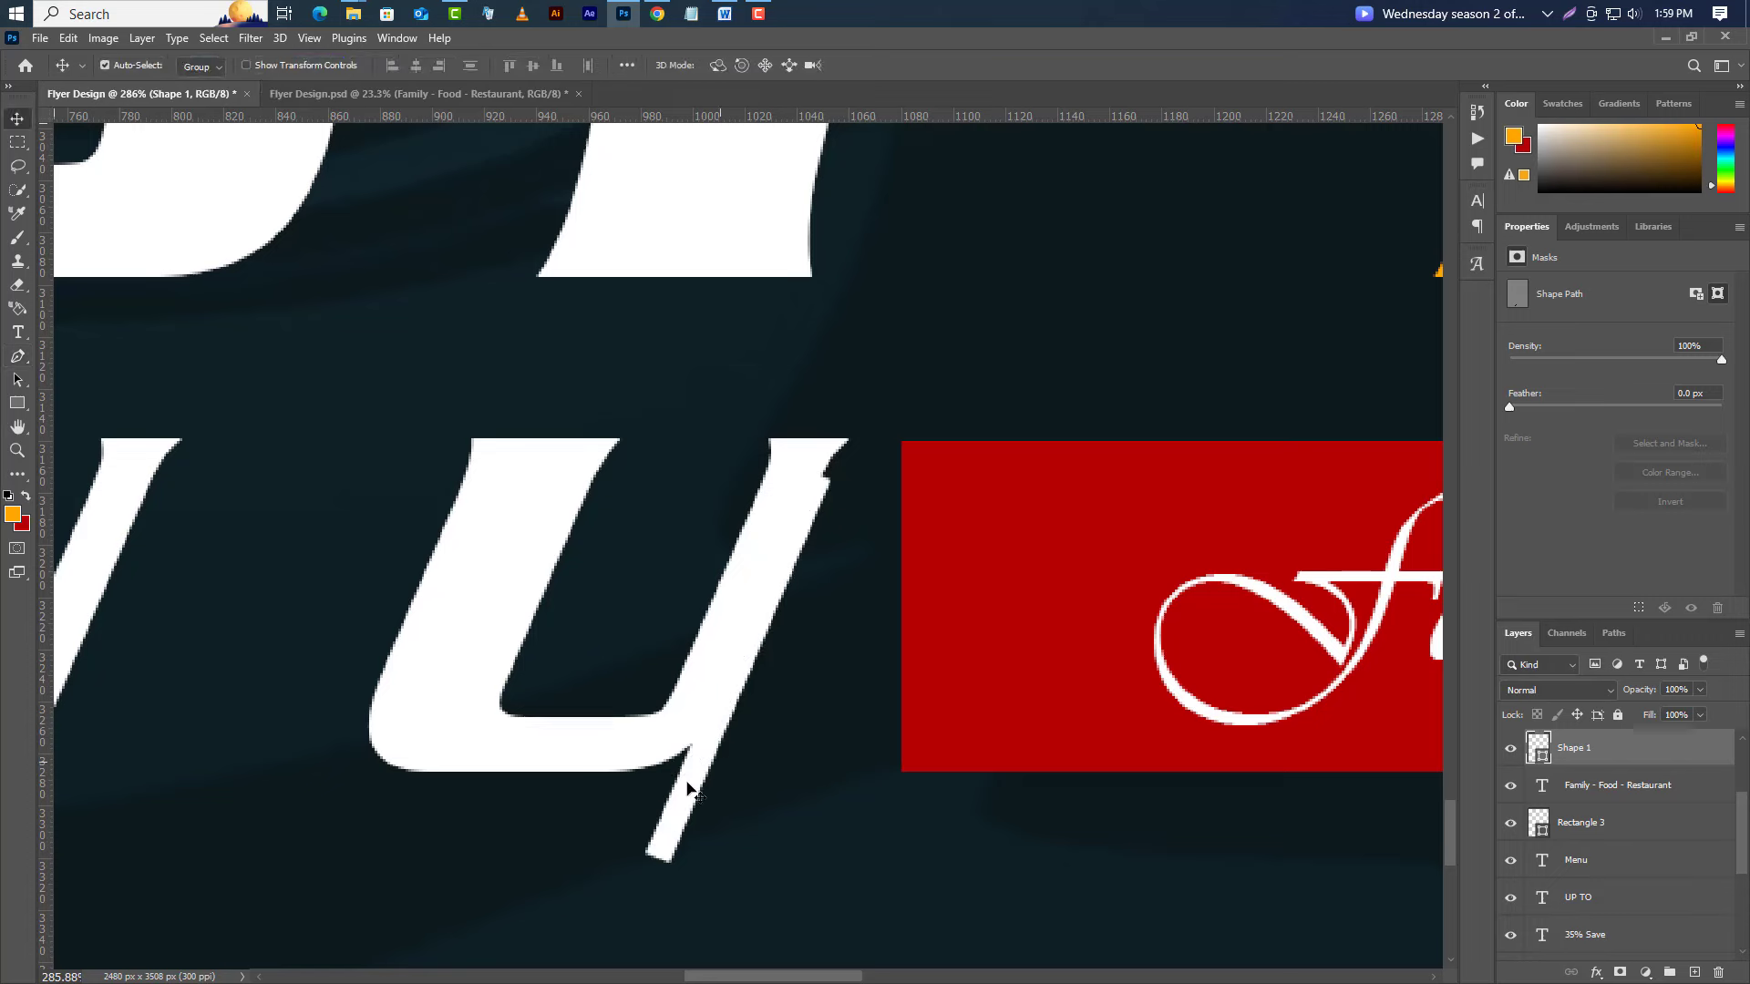
mouse_move(690, 786)
left_mouse_down()
mouse_move(750, 734)
mouse_move(899, 673)
mouse_move(902, 727)
left_mouse_up()
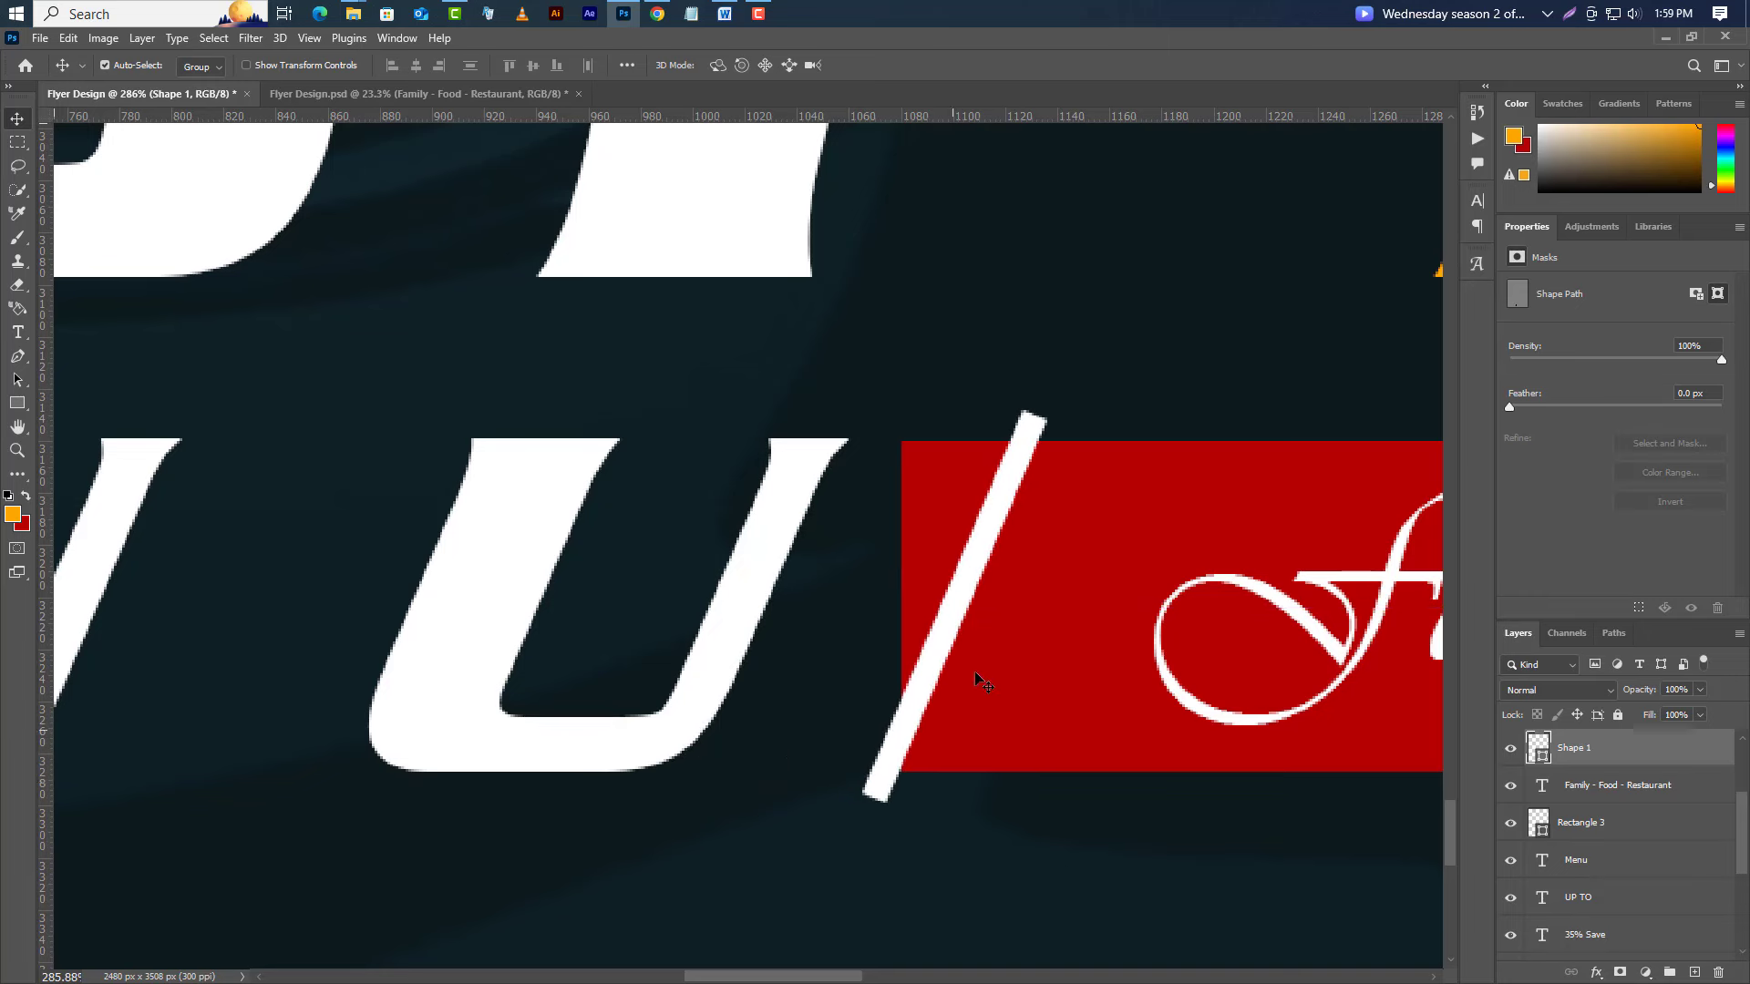
left_click_drag(991, 598, 1059, 599)
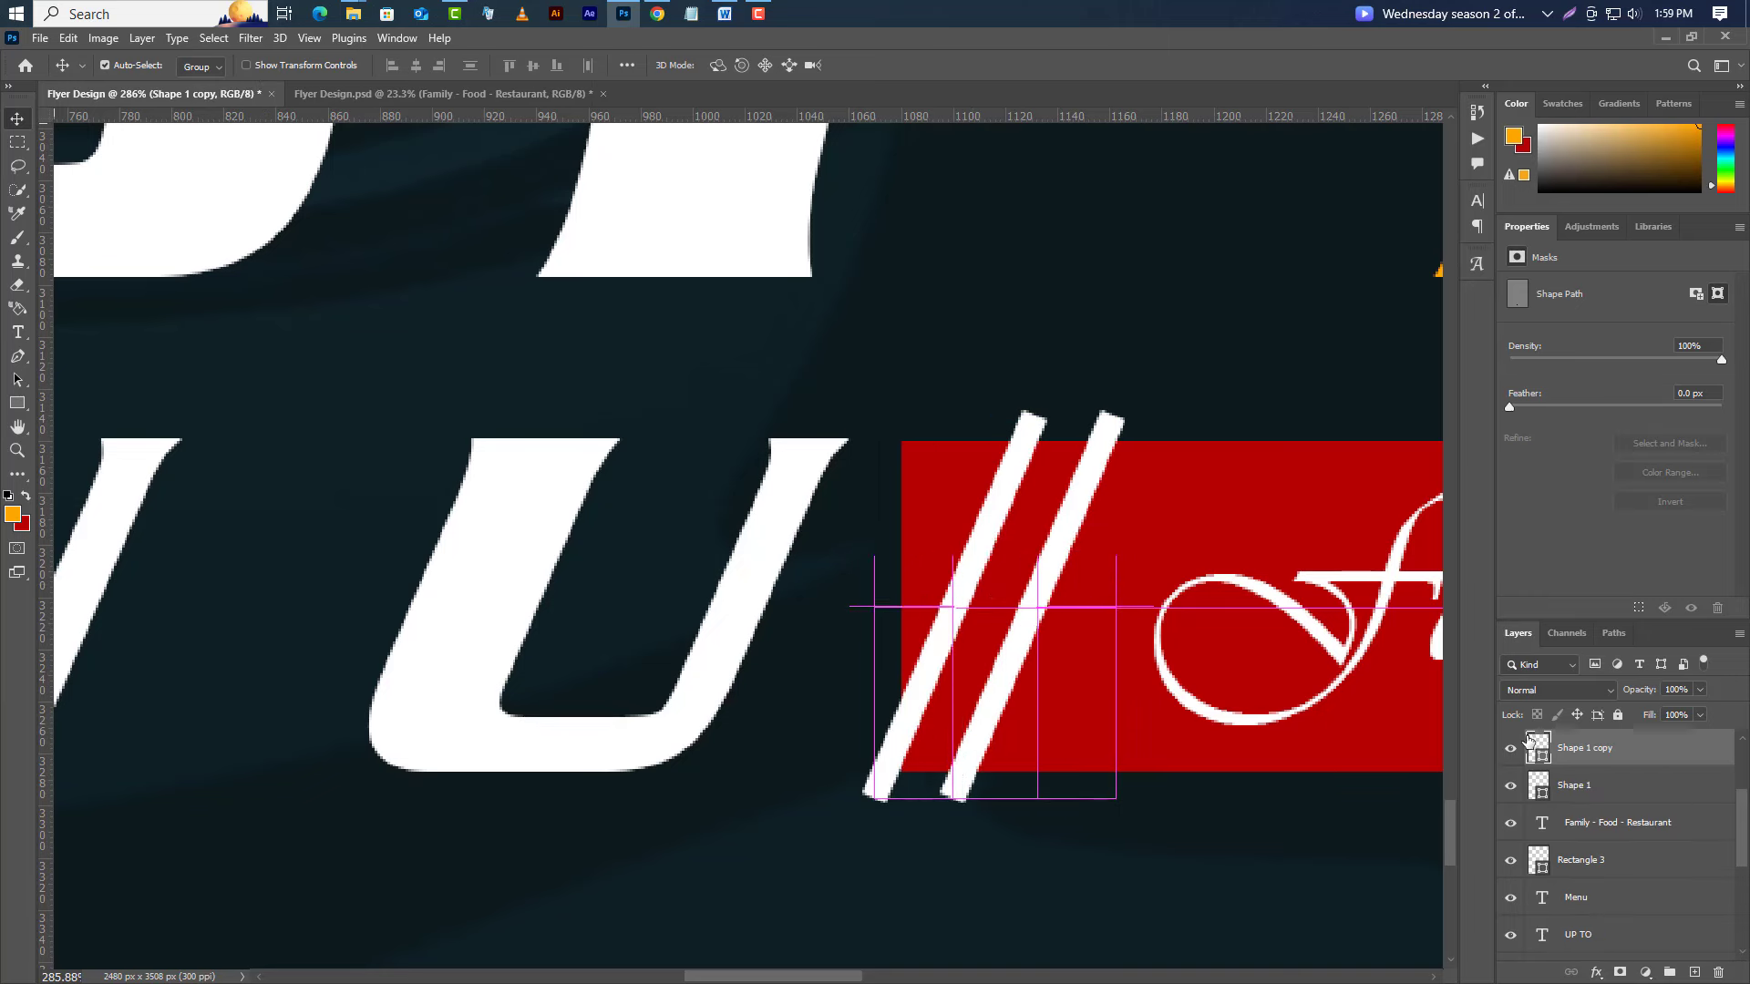
Merge both slashes into a smart object, load its outline as a selection, and delete the layer.
left_click(1642, 800, "shift")
right_click(1640, 800)
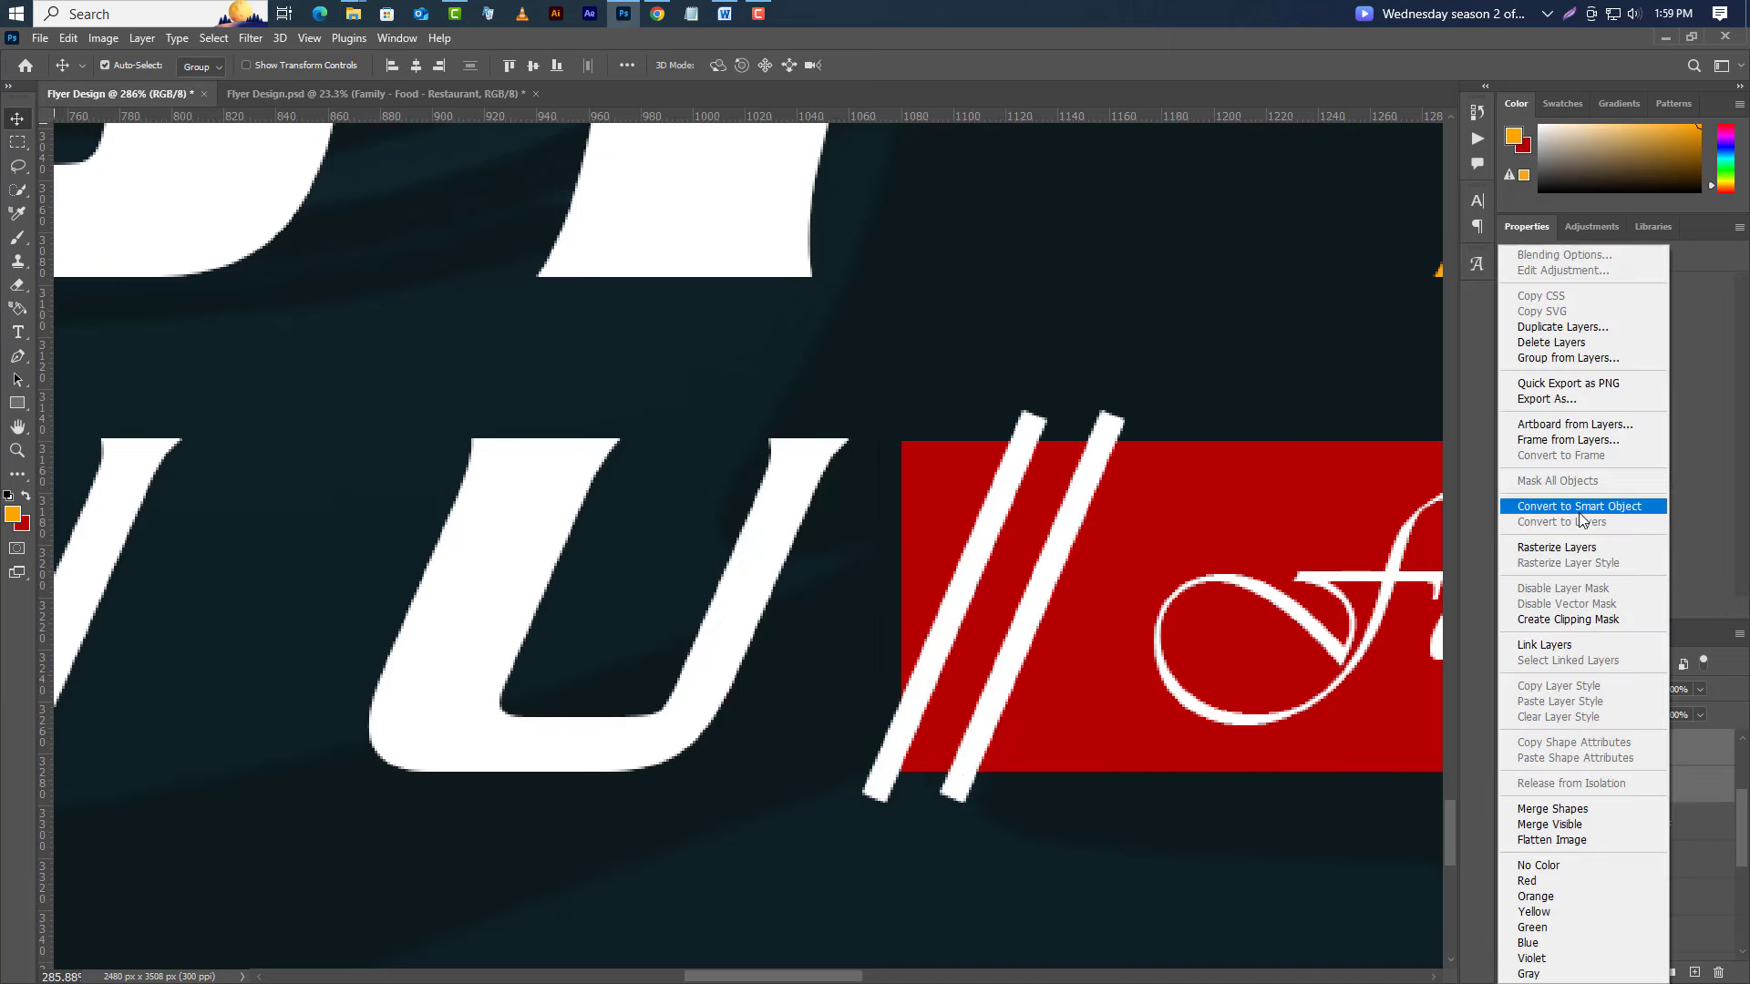
left_click(1603, 502)
key("ctrl")
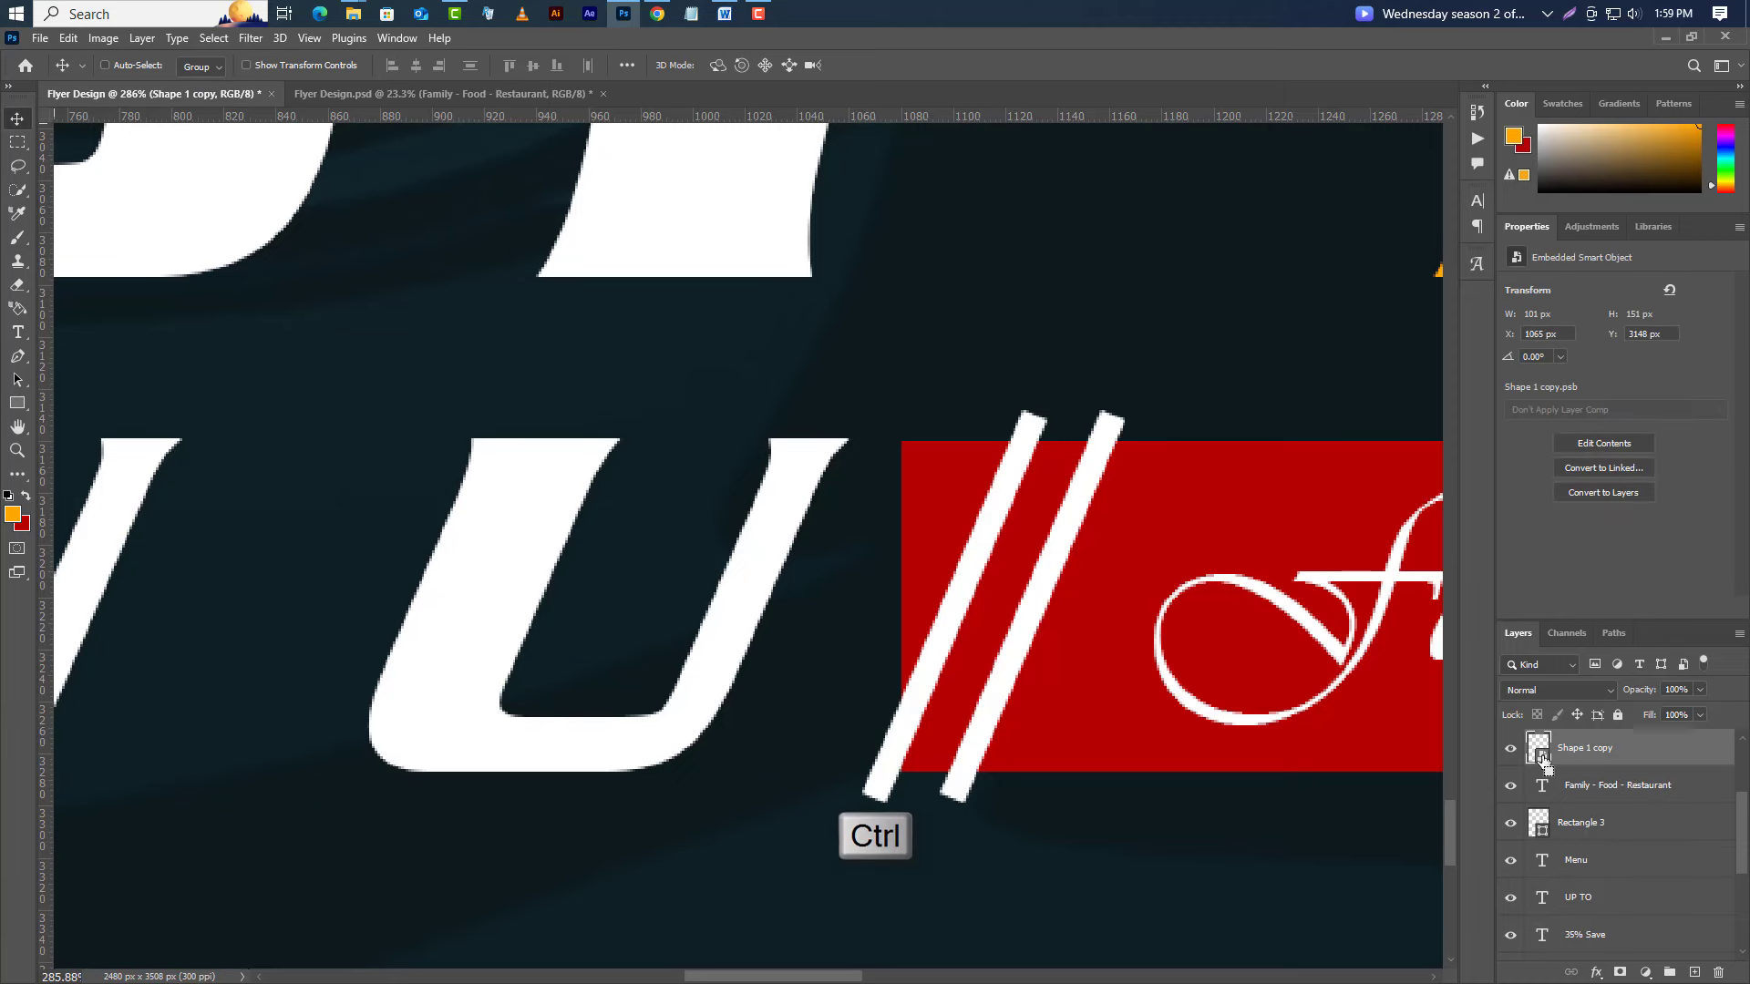
left_click(1538, 747, "ctrl")
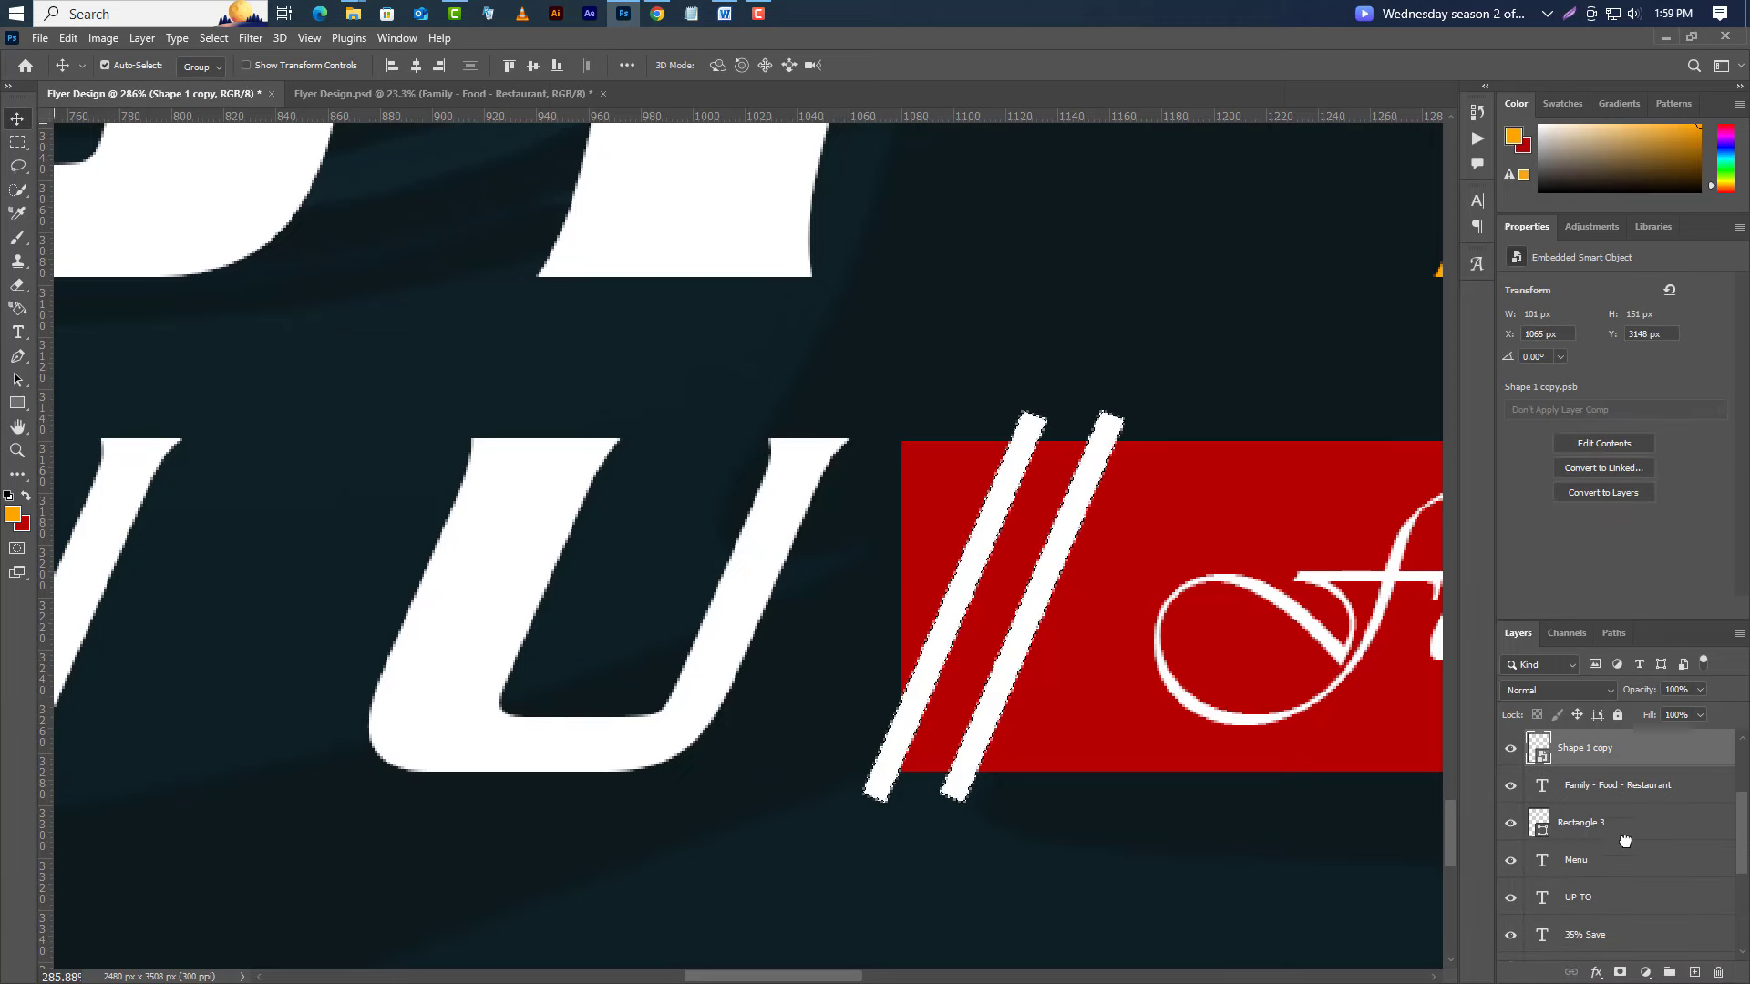
key("Delete")
Rasterize Rectangle 3, delete the slash-shaped selection from it, and deselect.
left_click(1646, 793)
right_click(1650, 792)
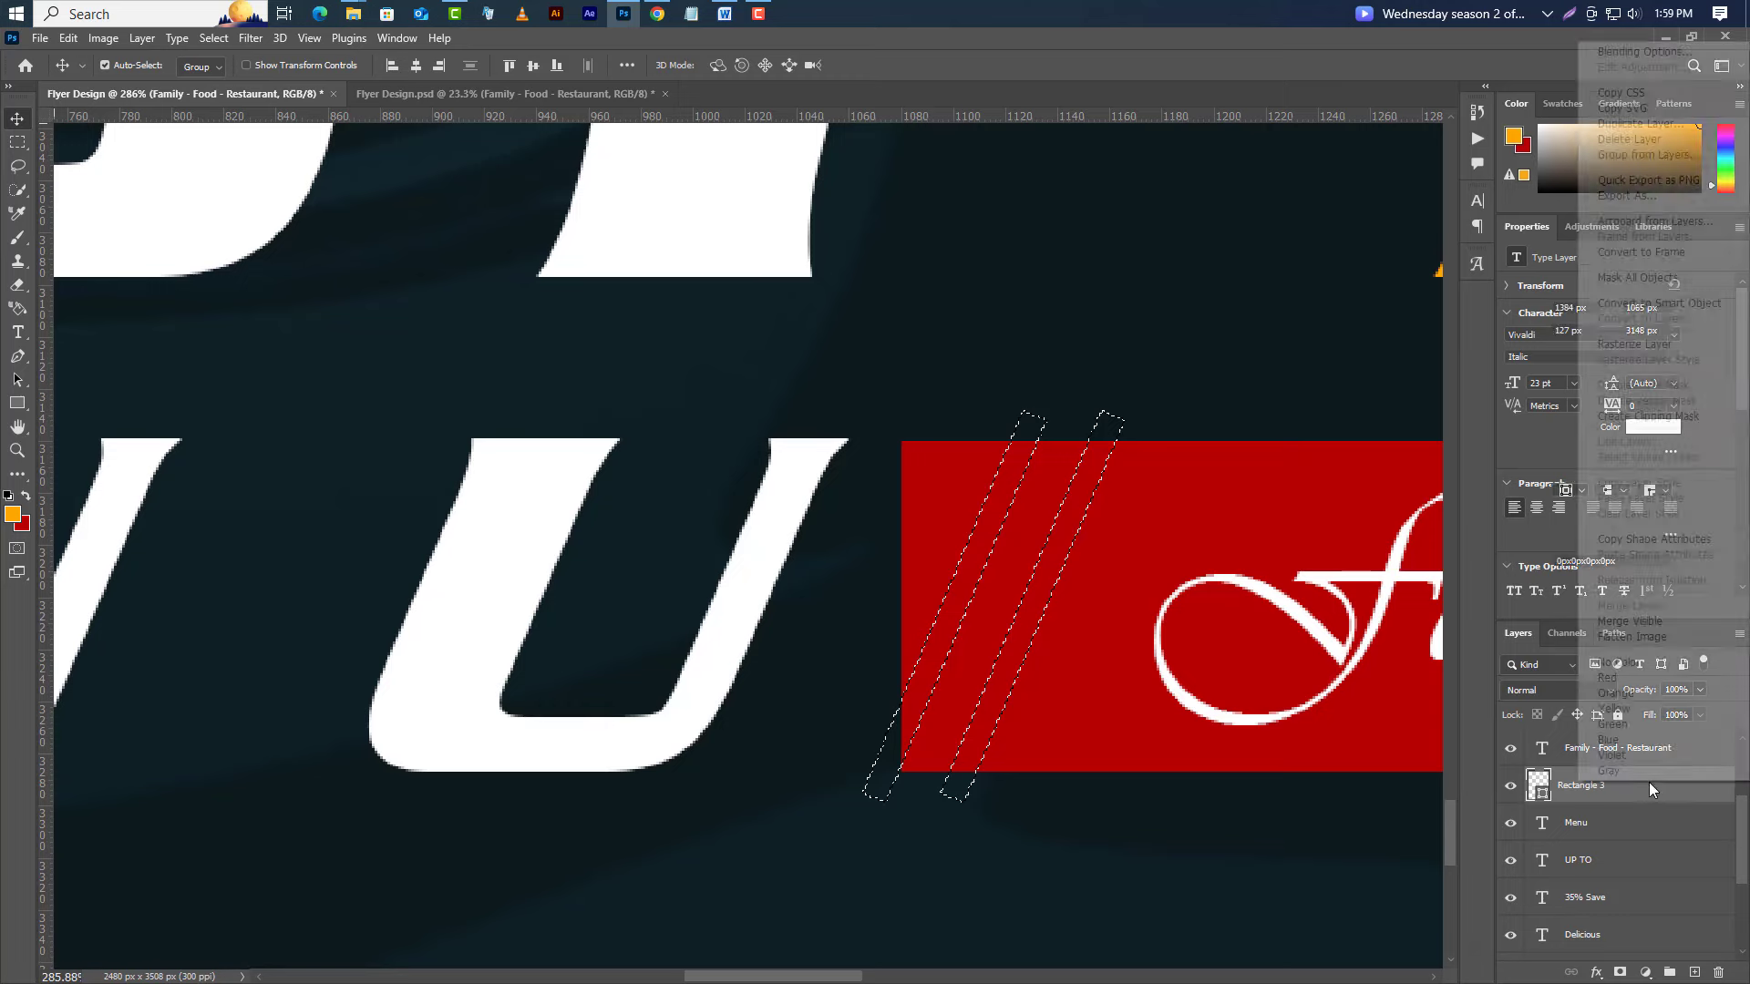
left_click(1633, 343)
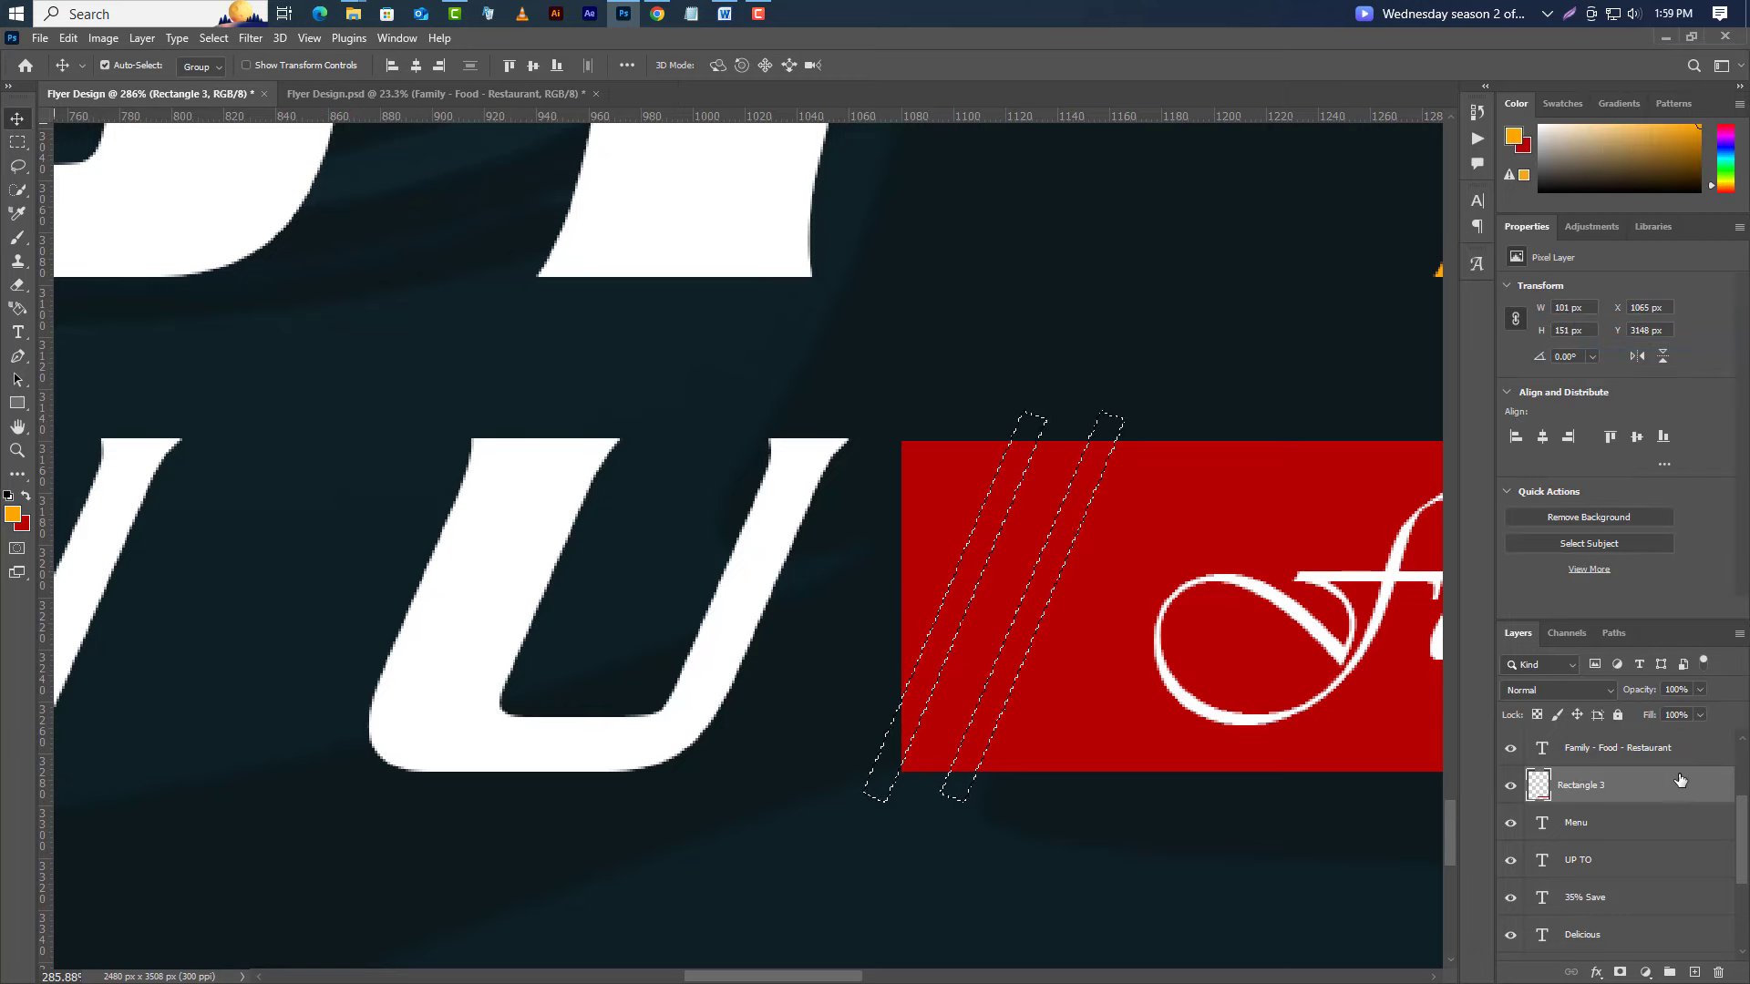
key("Delete")
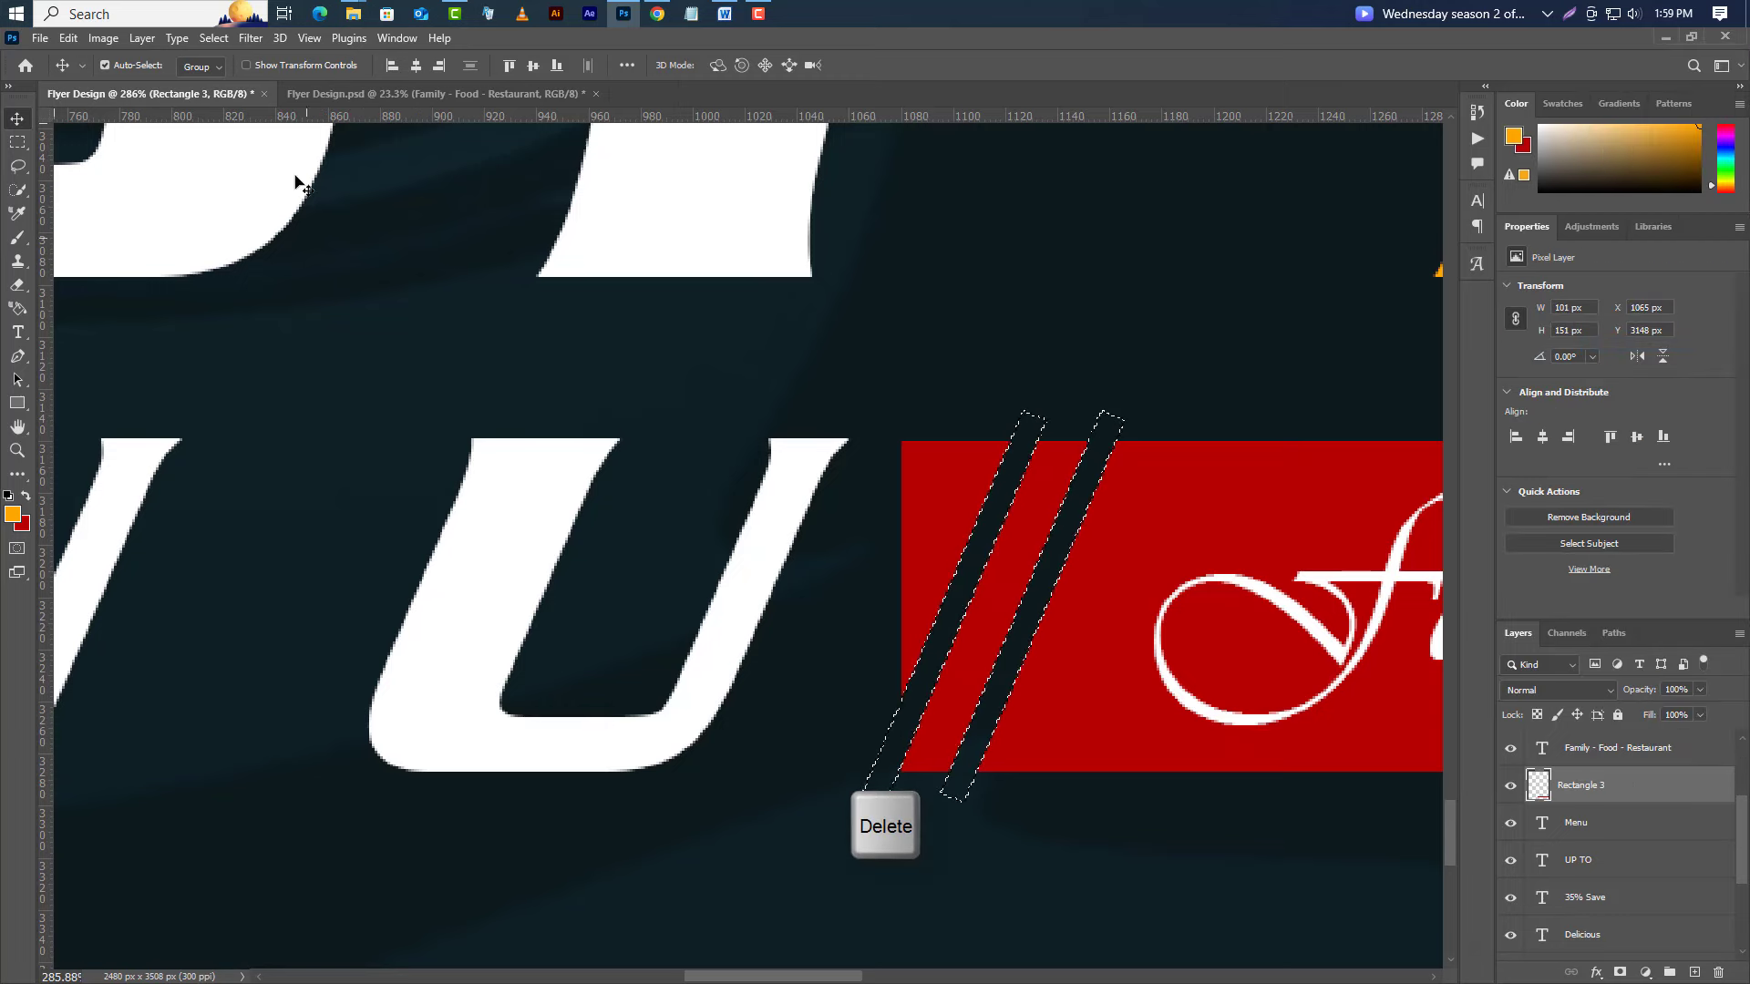
left_click(225, 47)
left_click(230, 74)
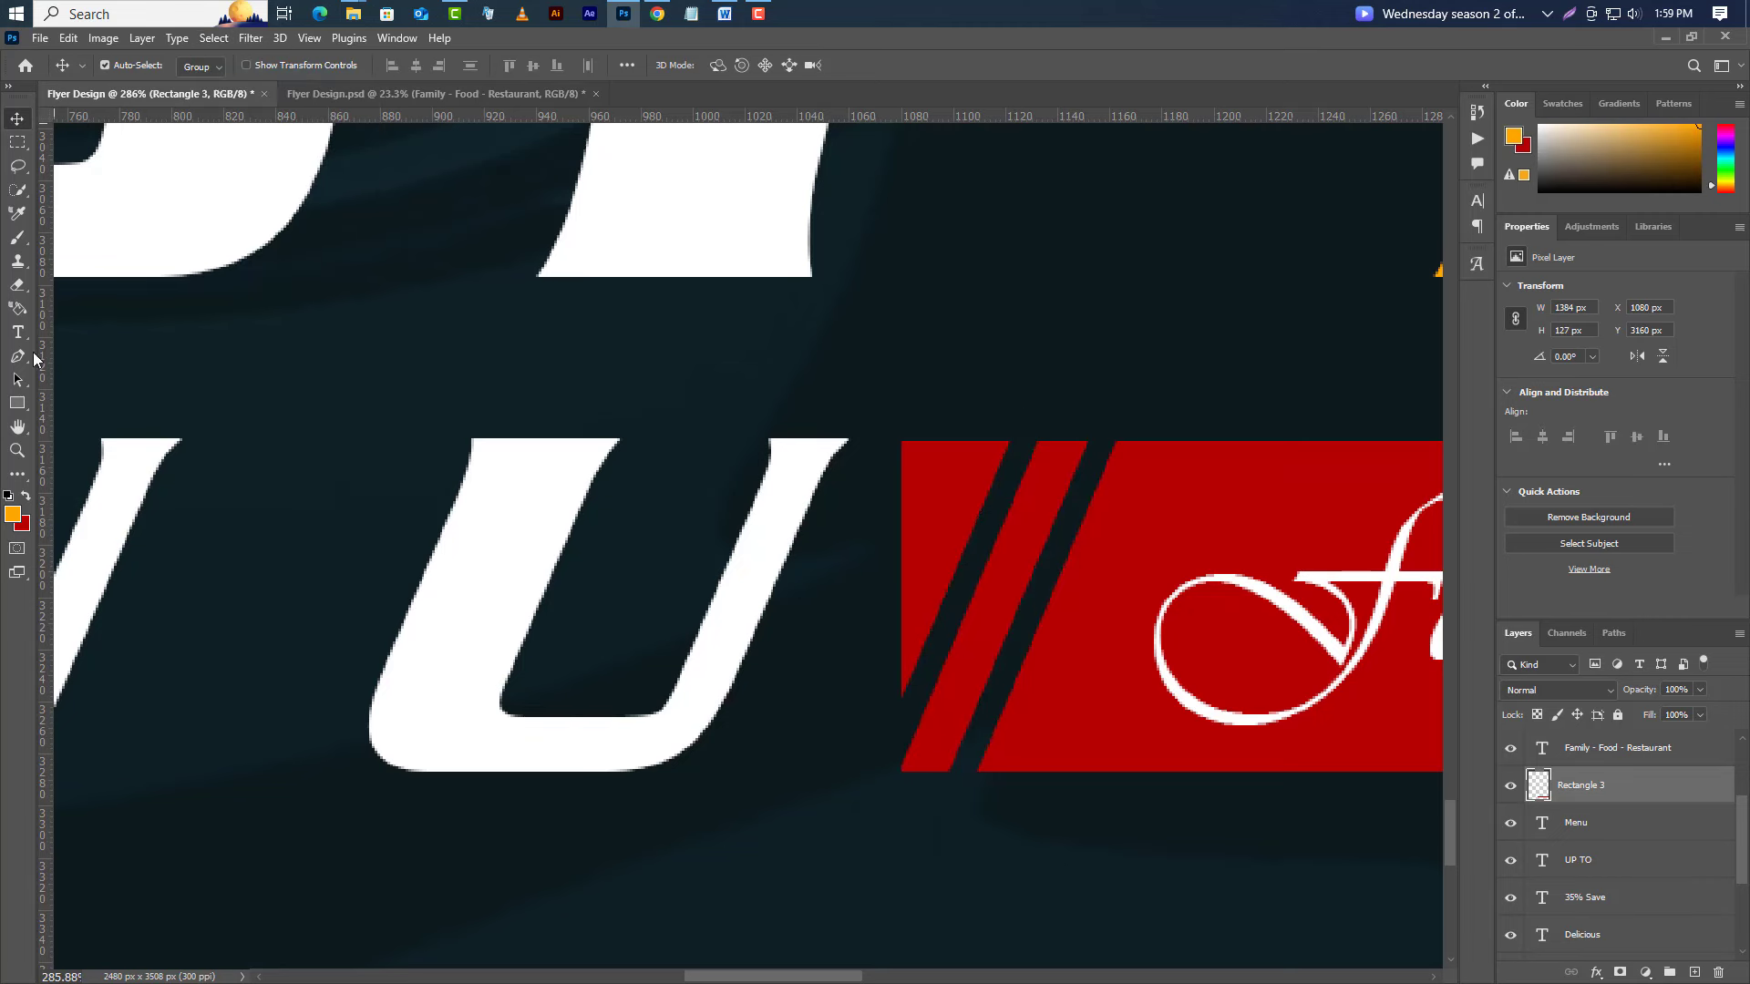
Erase the red piece left of the slash gaps and zoom out to 74%.
left_click(17, 288)
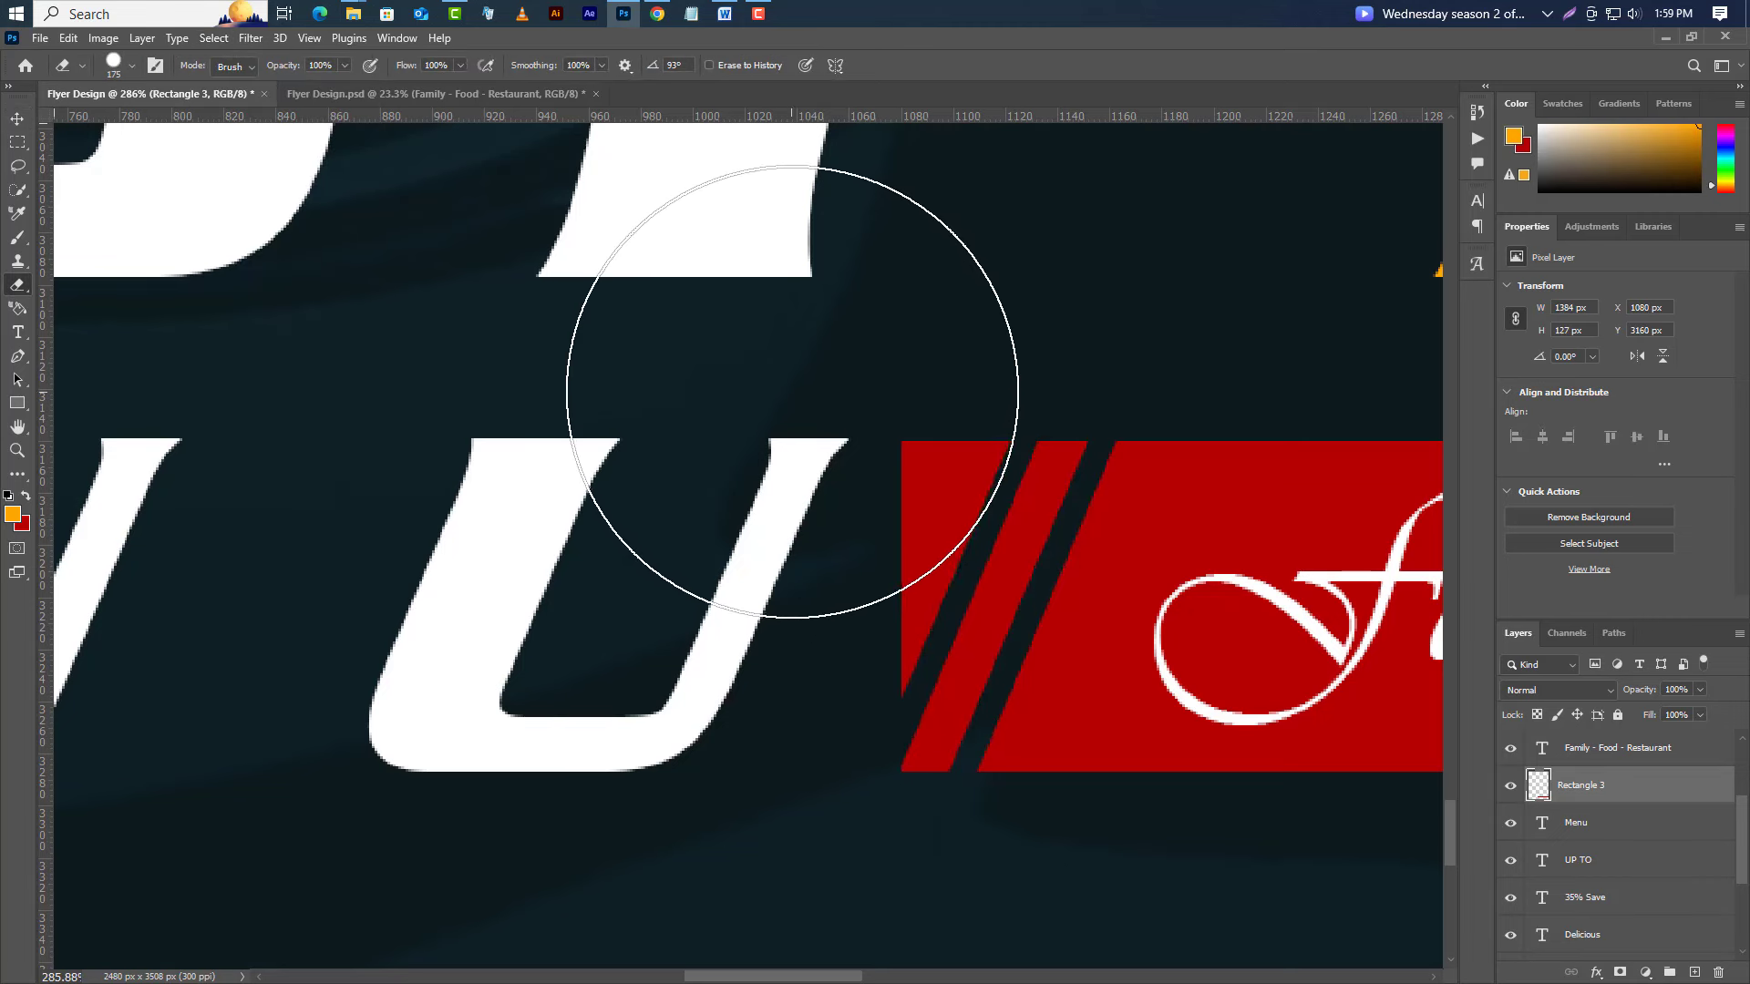
left_click(795, 392)
mouse_move(794, 391)
left_mouse_down()
mouse_move(769, 412)
mouse_move(761, 461)
left_mouse_up()
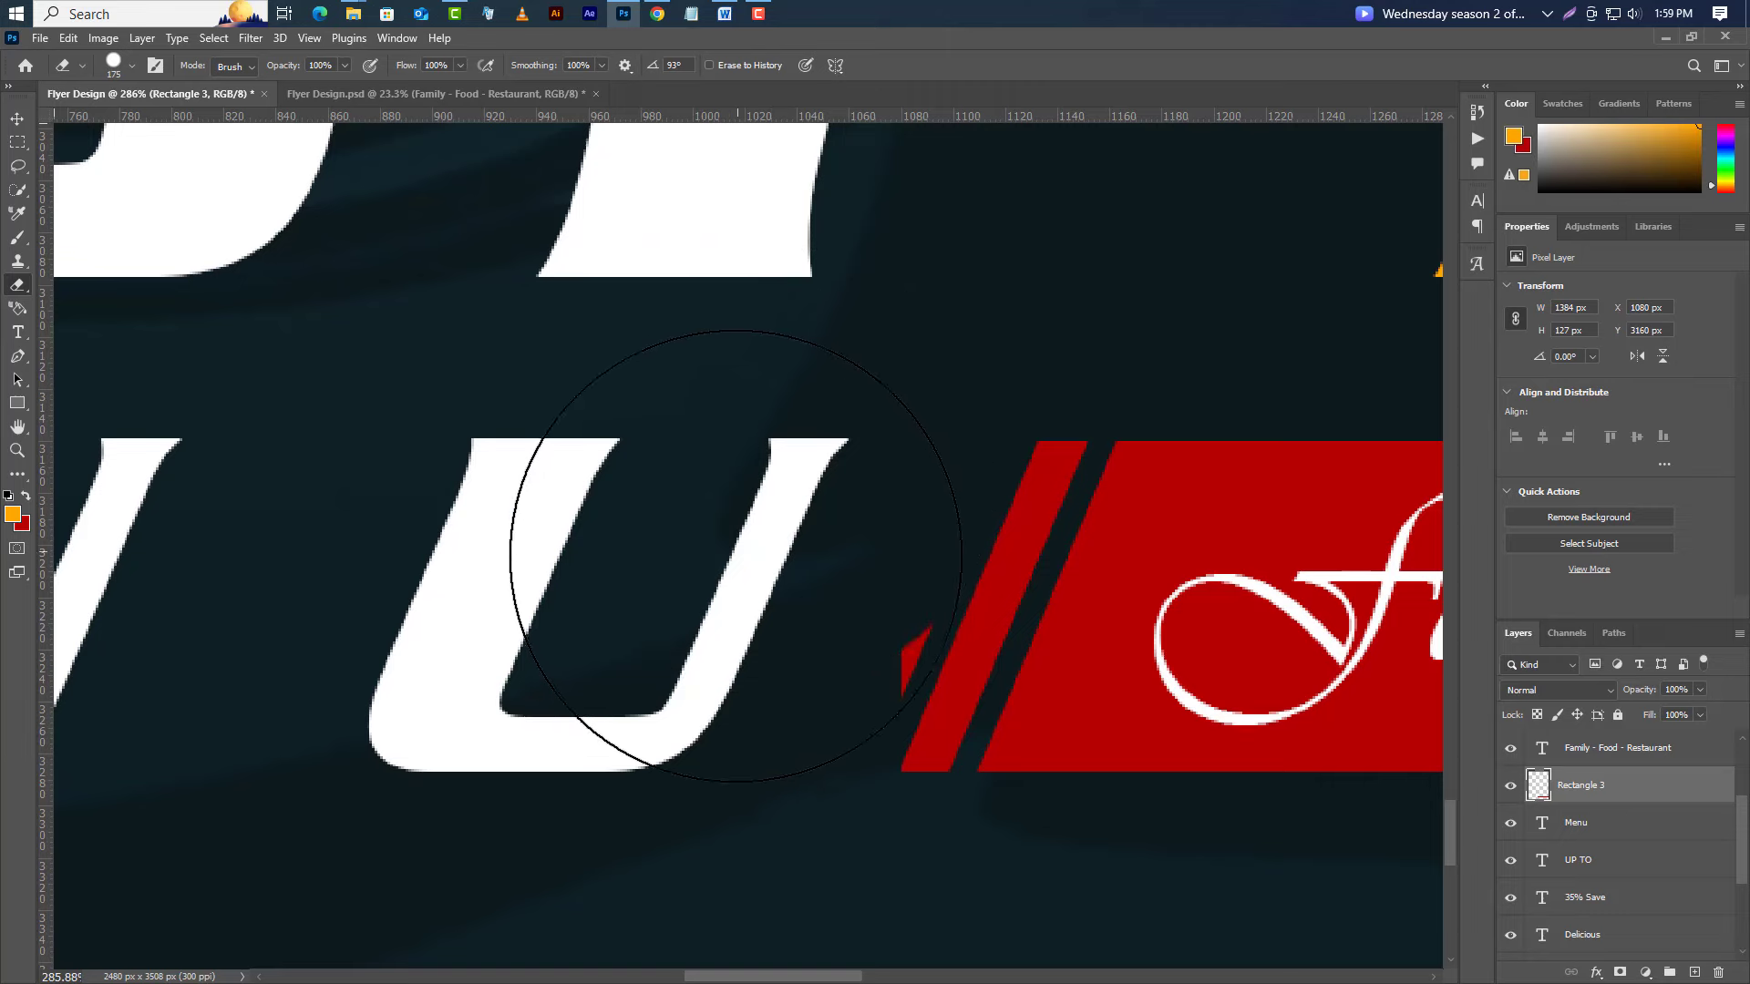
scroll(453, 699, "down", 5)
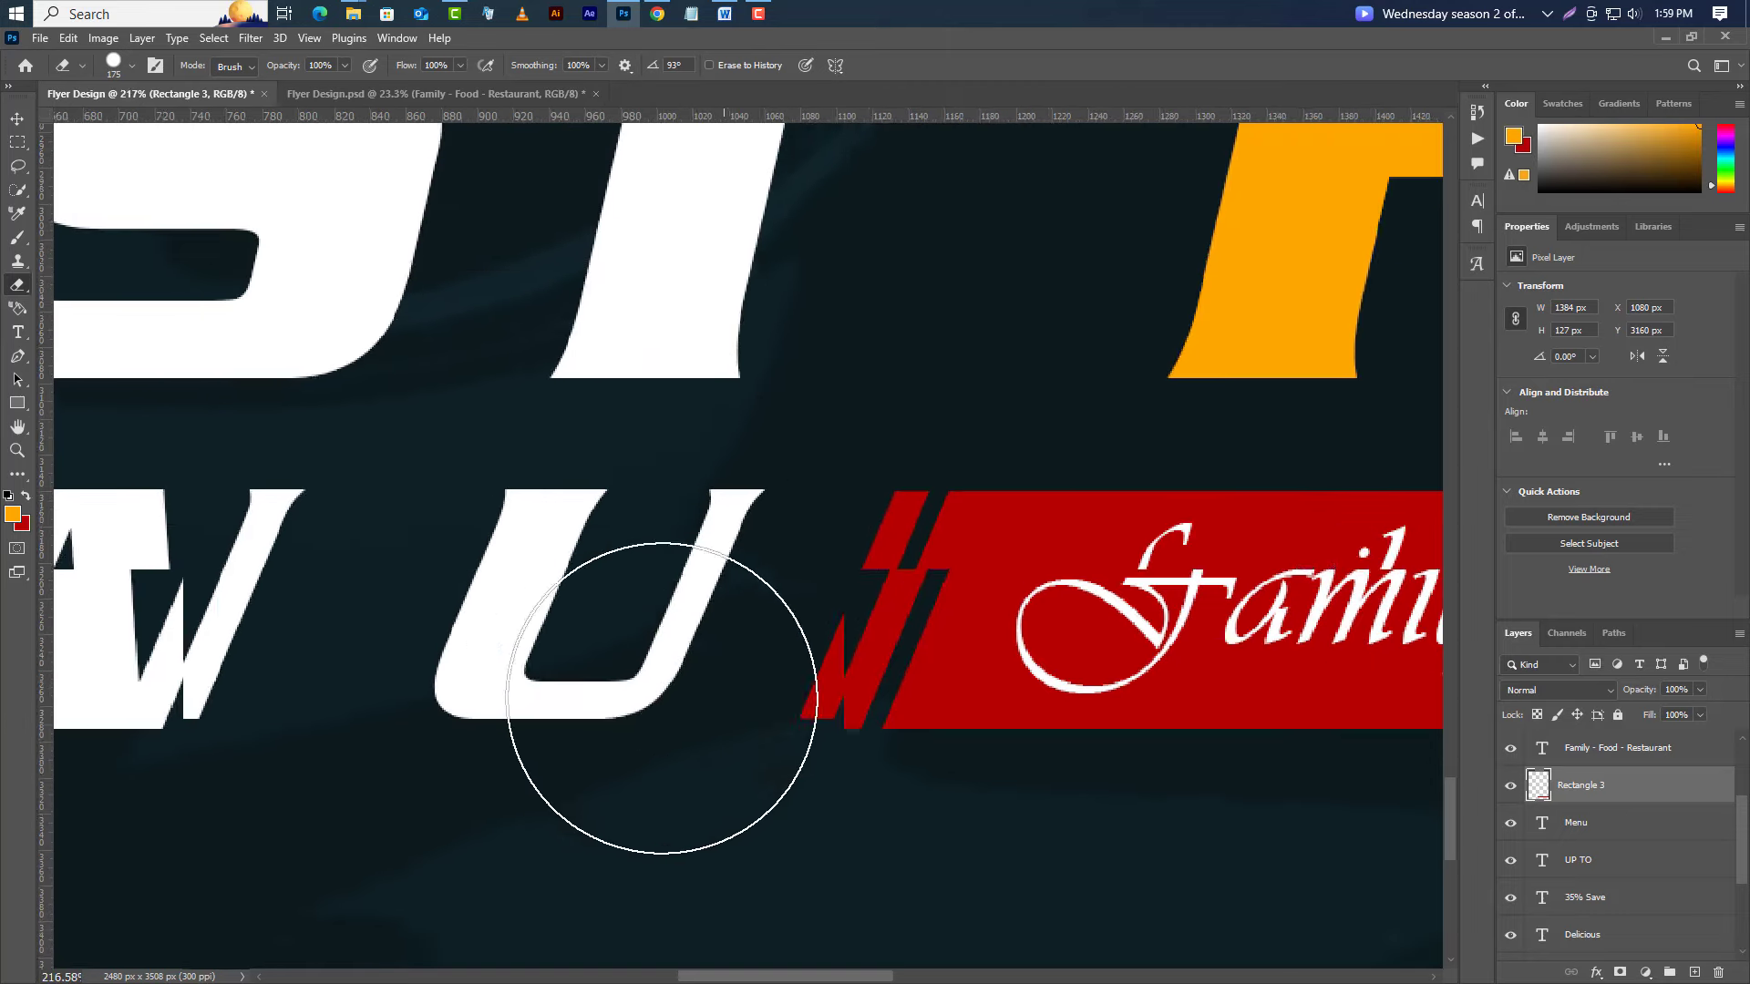
scroll(990, 693, "down", 6)
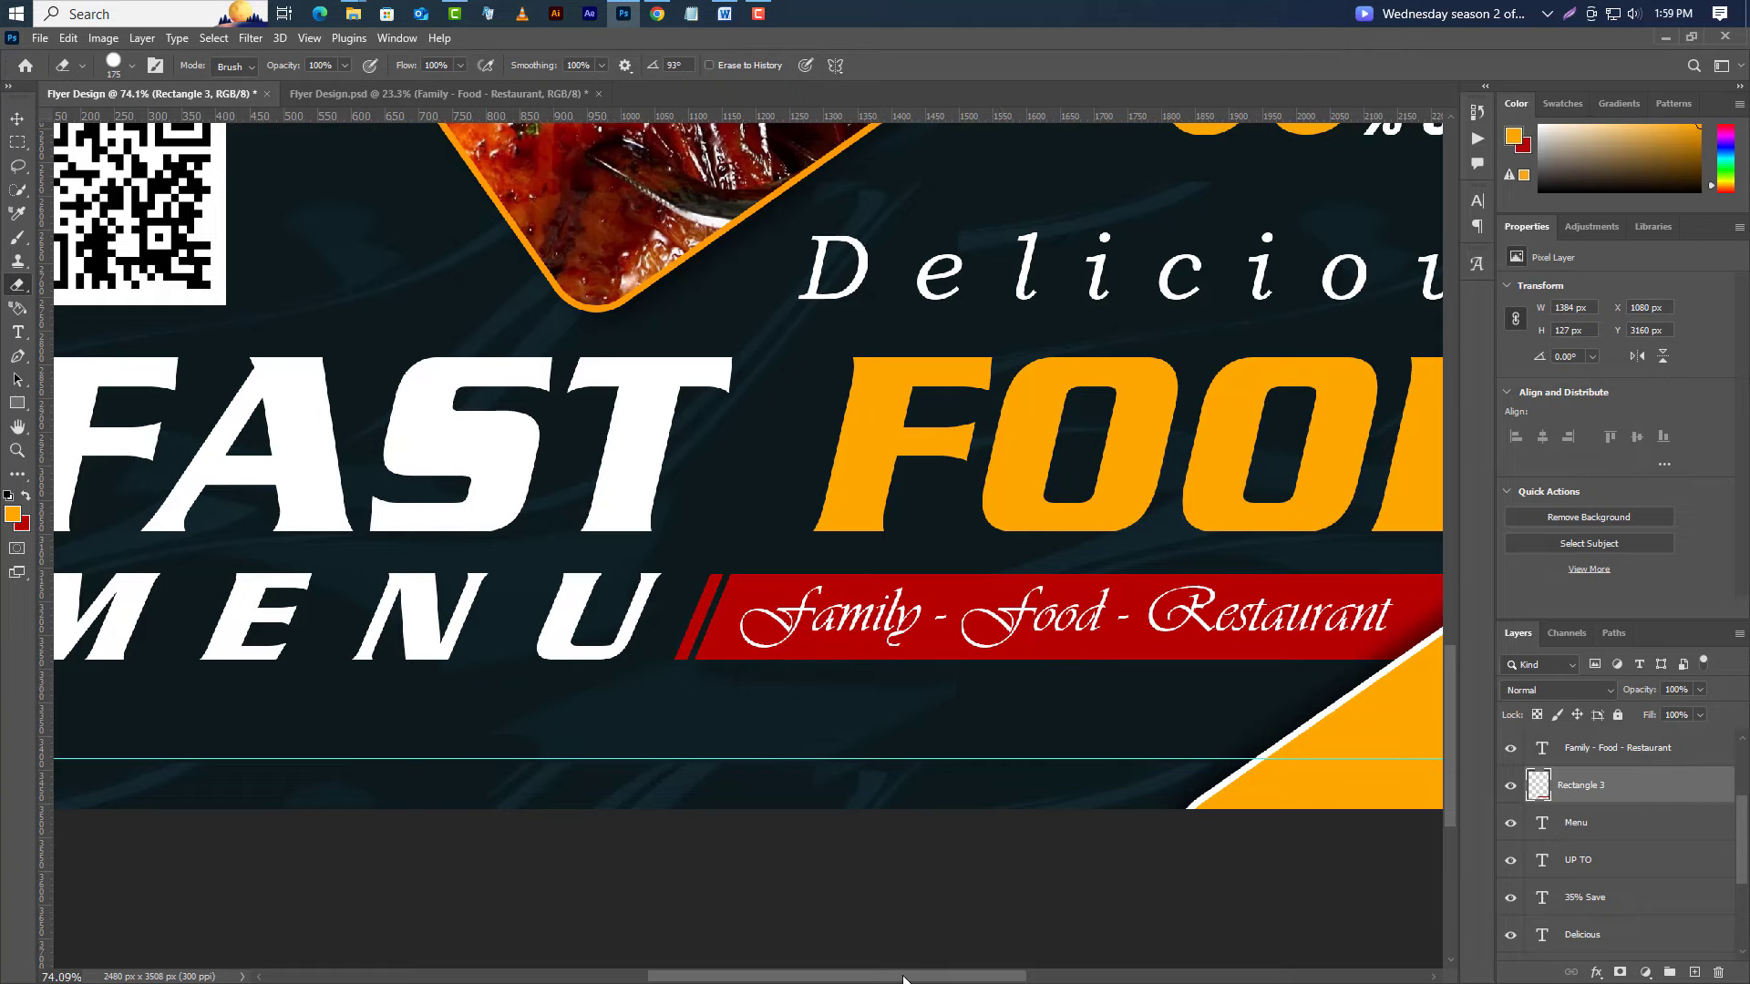
left_click_drag(889, 979, 861, 979)
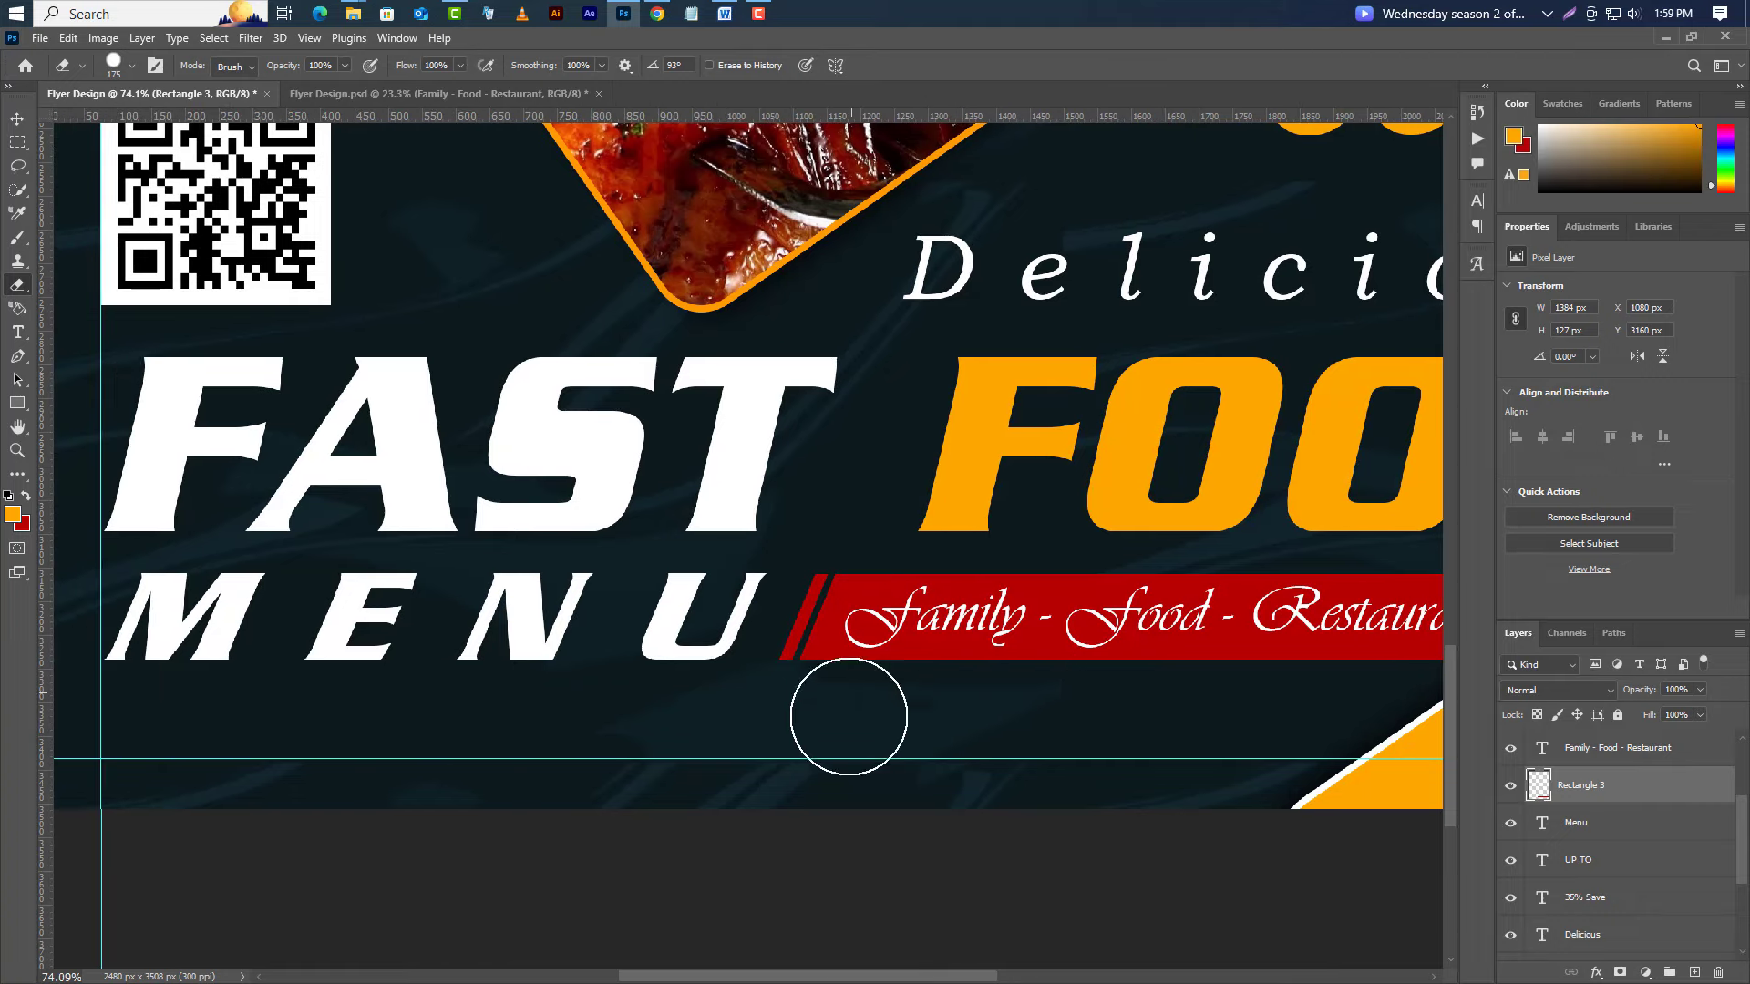
Start a new text layer below MENU.
left_click(15, 120)
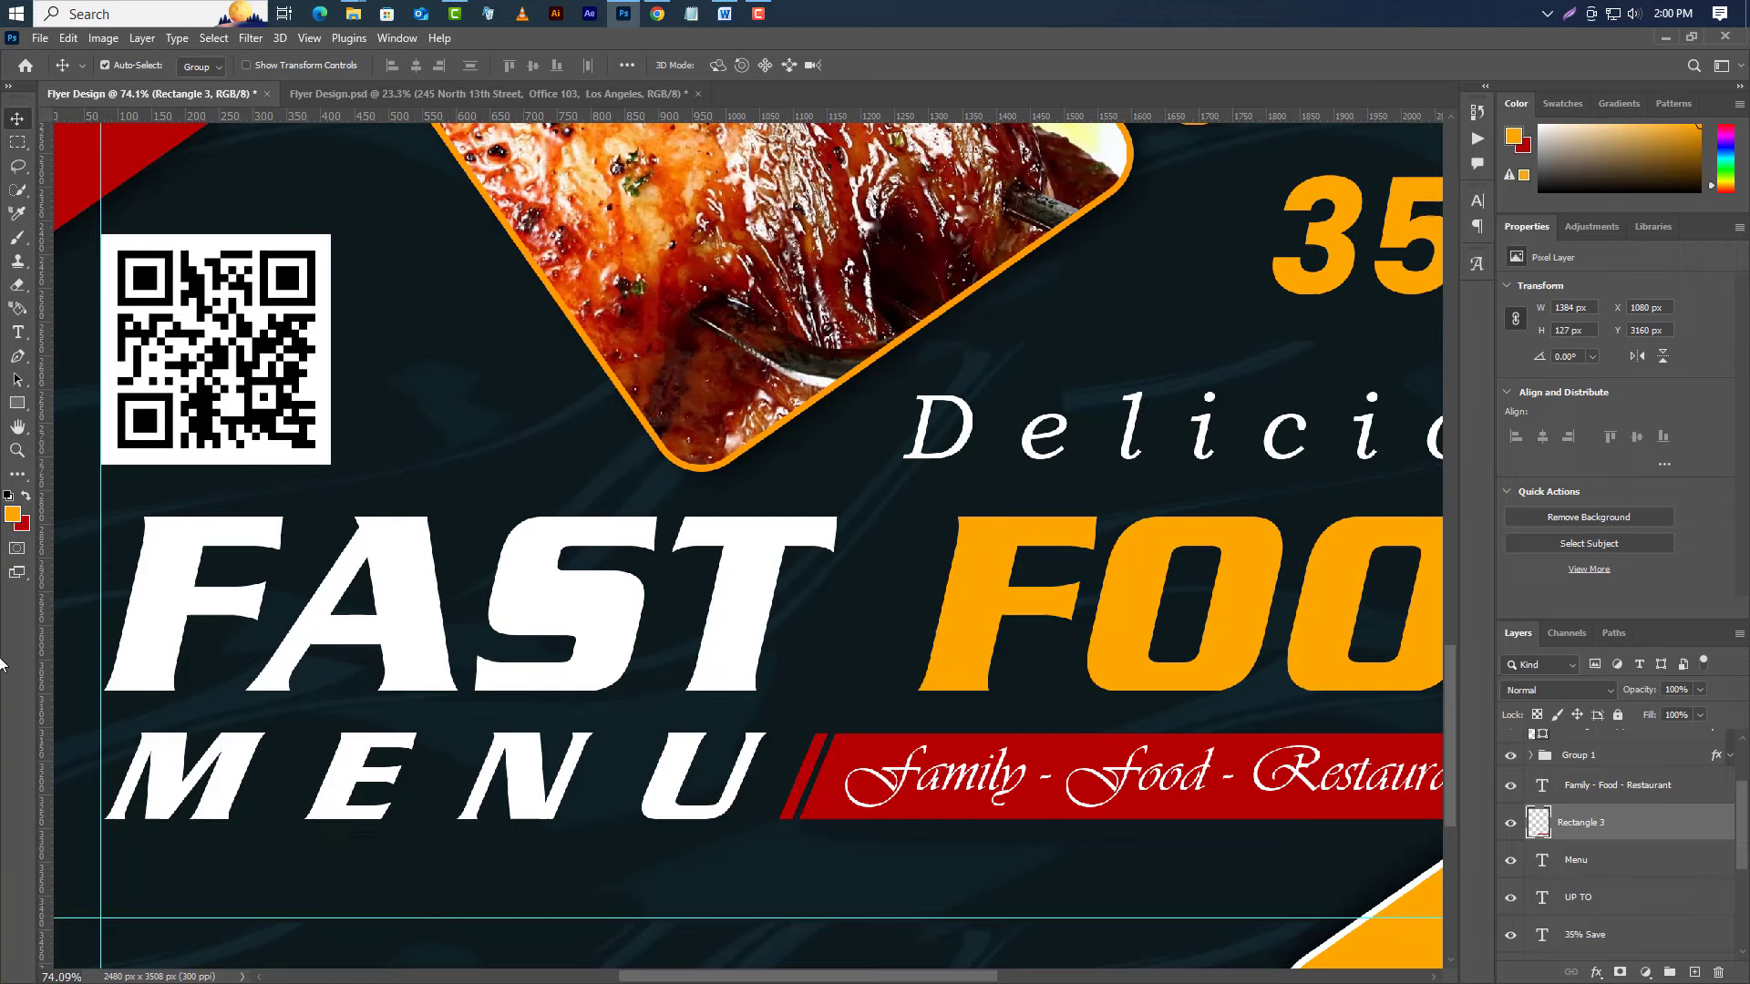
left_click(17, 332)
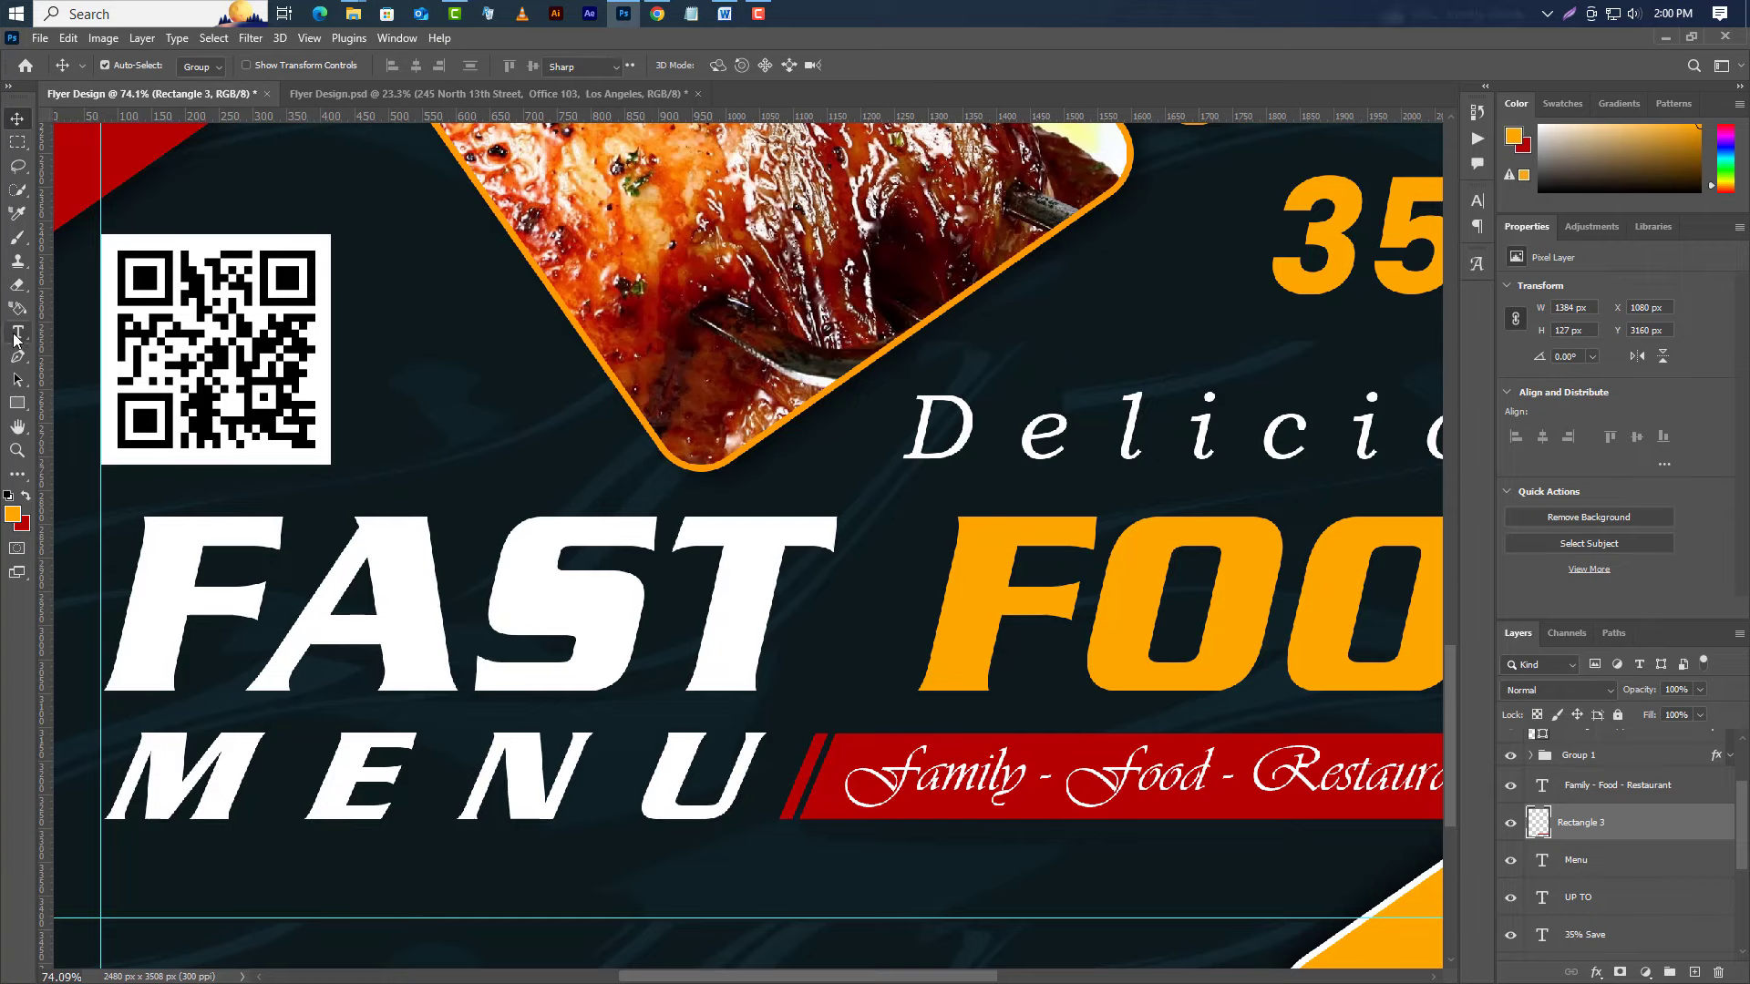
left_click(101, 903)
right_click(146, 904)
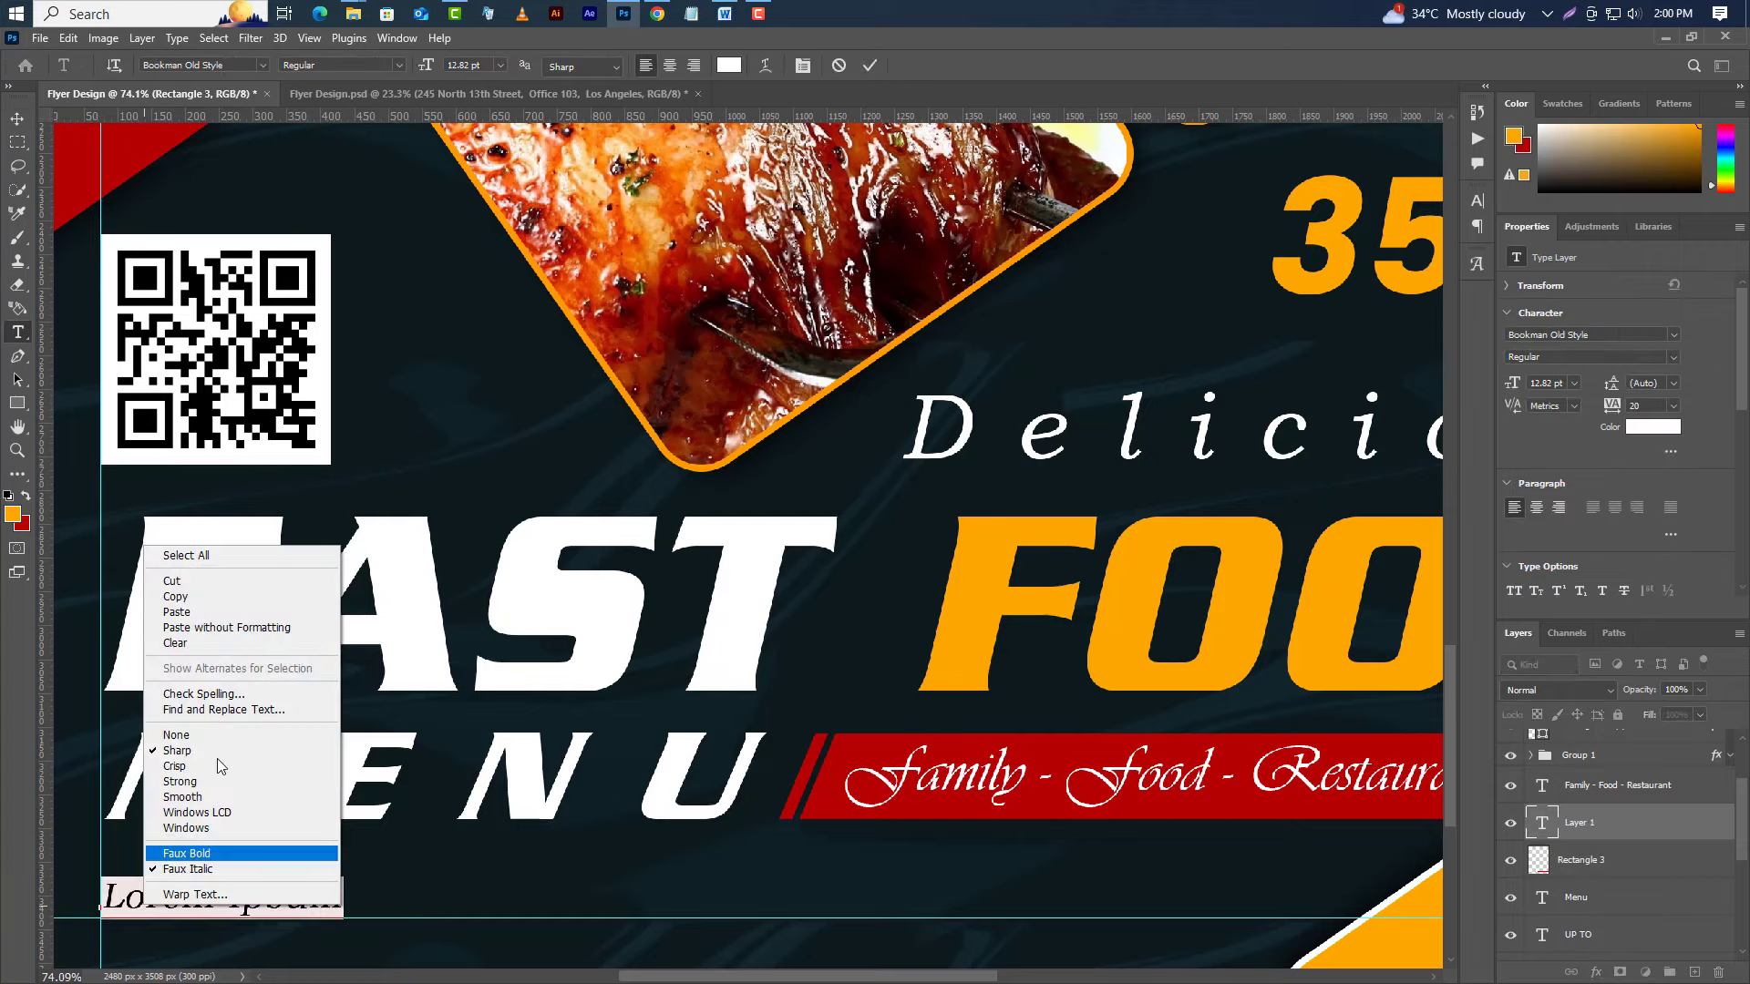
left_click(222, 616)
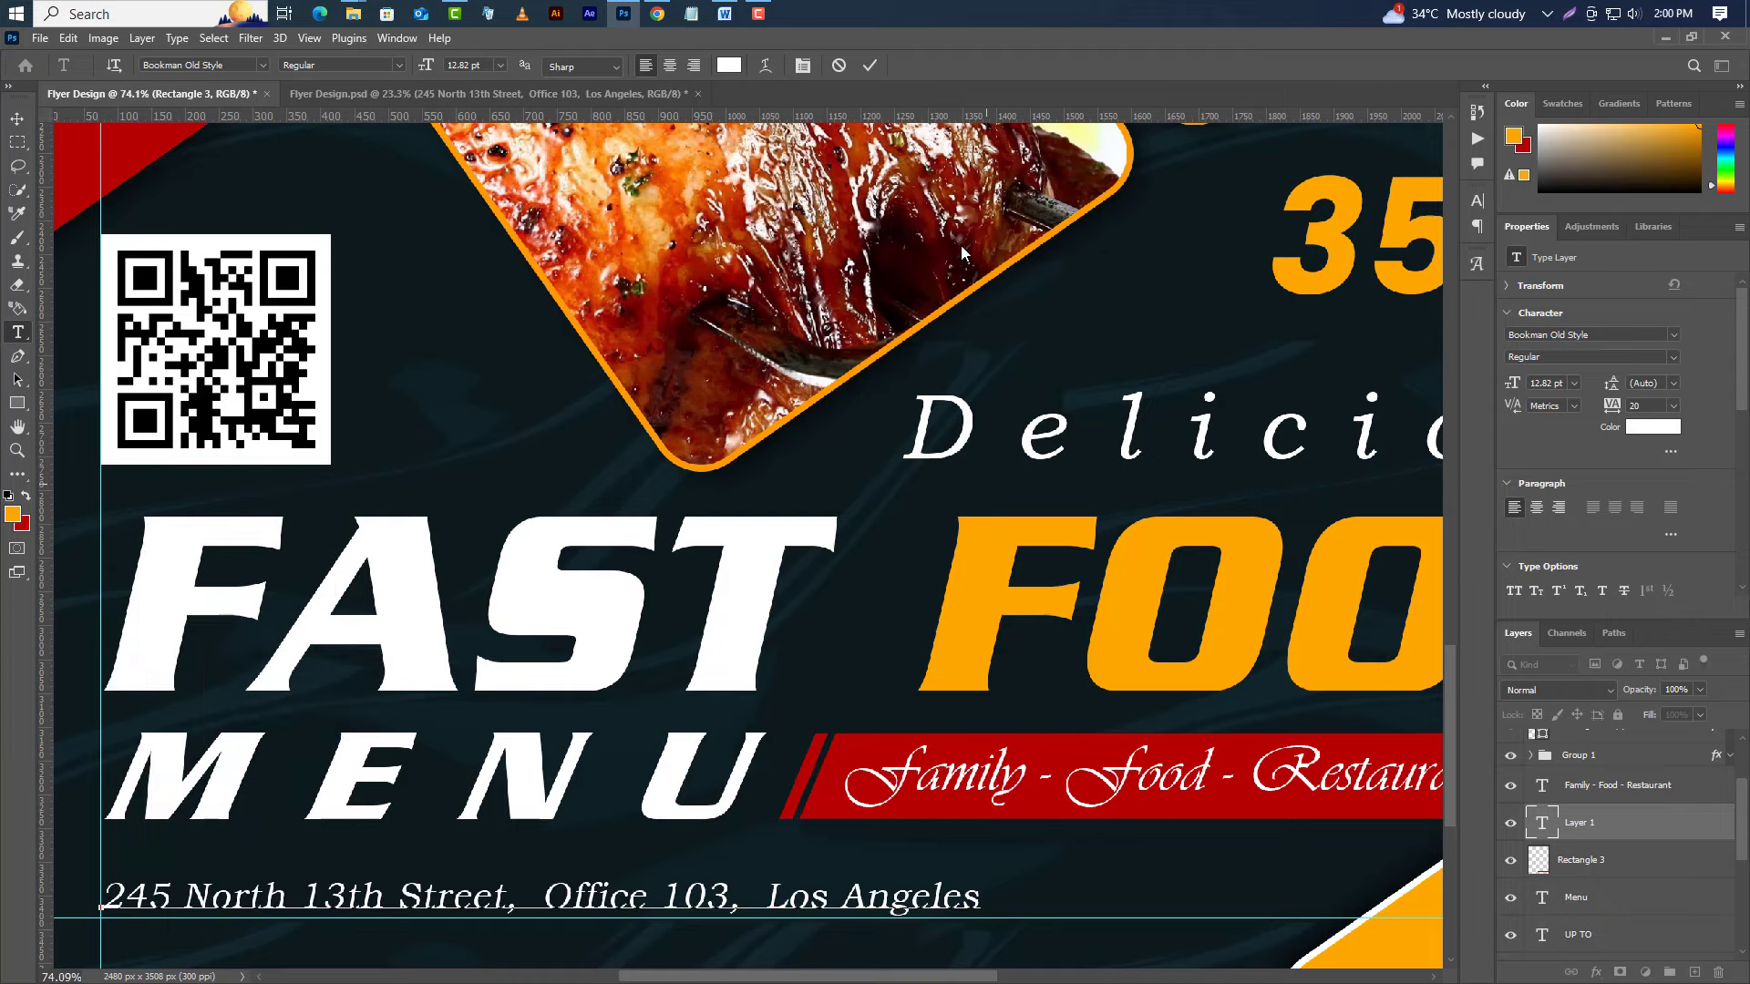
left_click(877, 65)
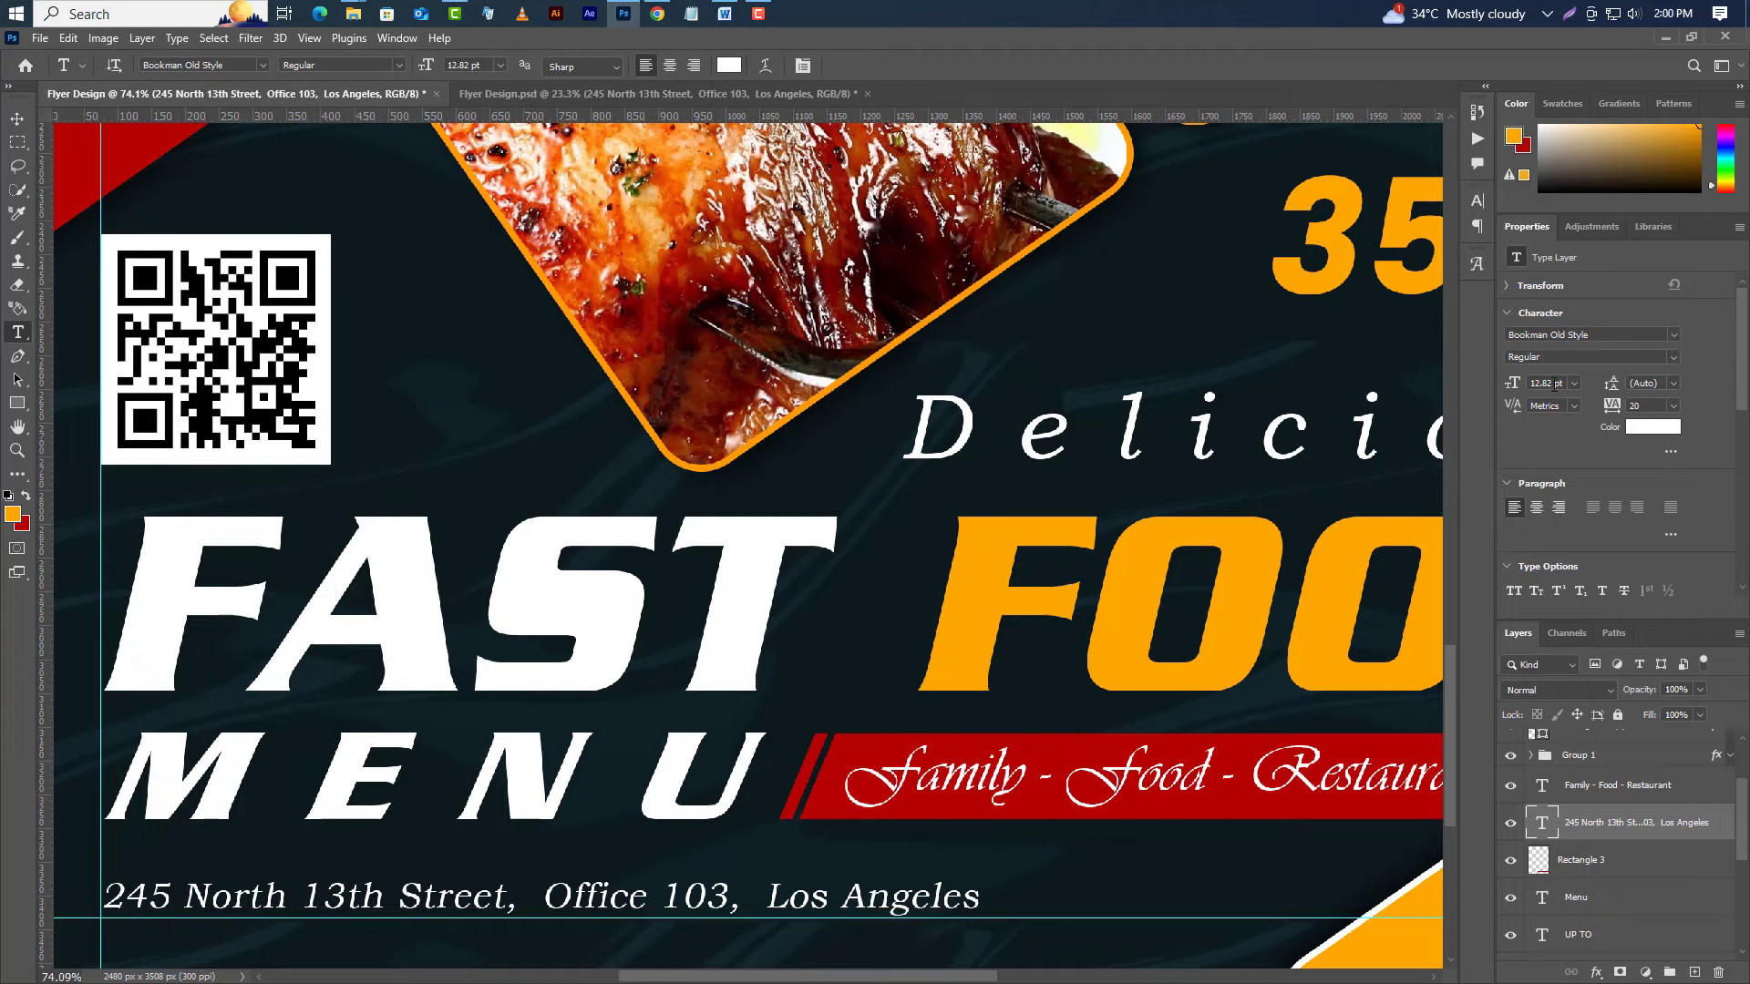
type("17.65")
key("Return")
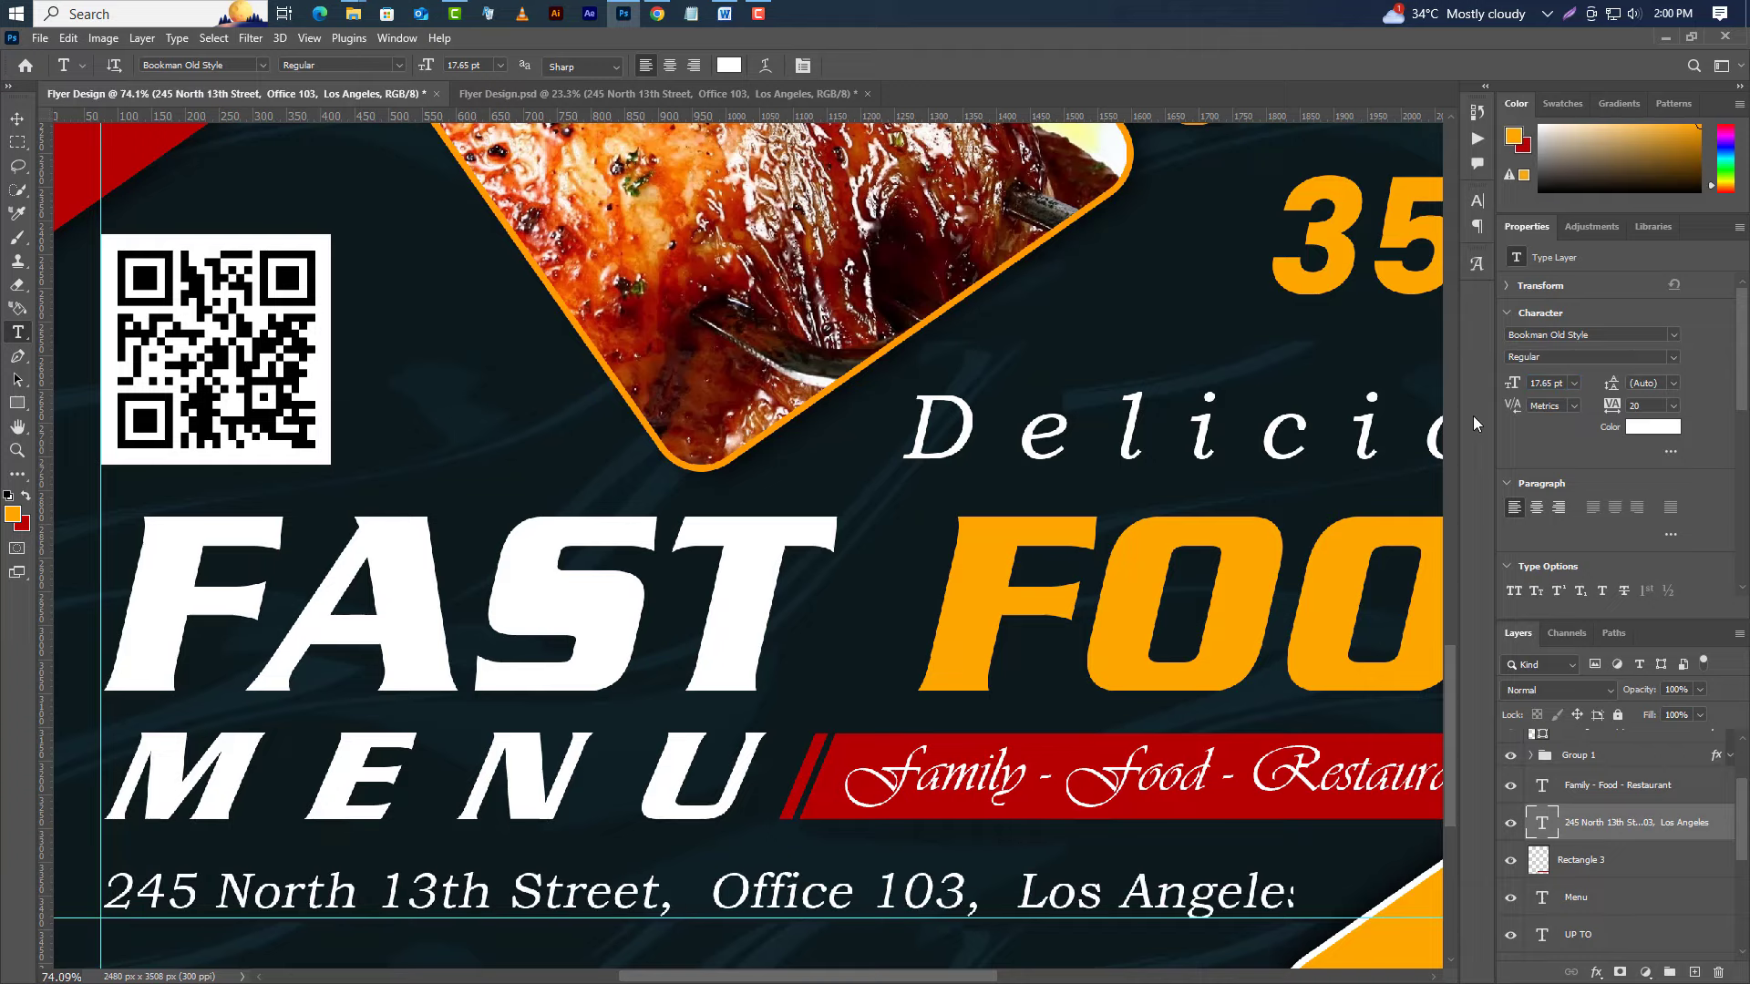
scroll(274, 679, "down", 1)
scroll(273, 679, "down", 4)
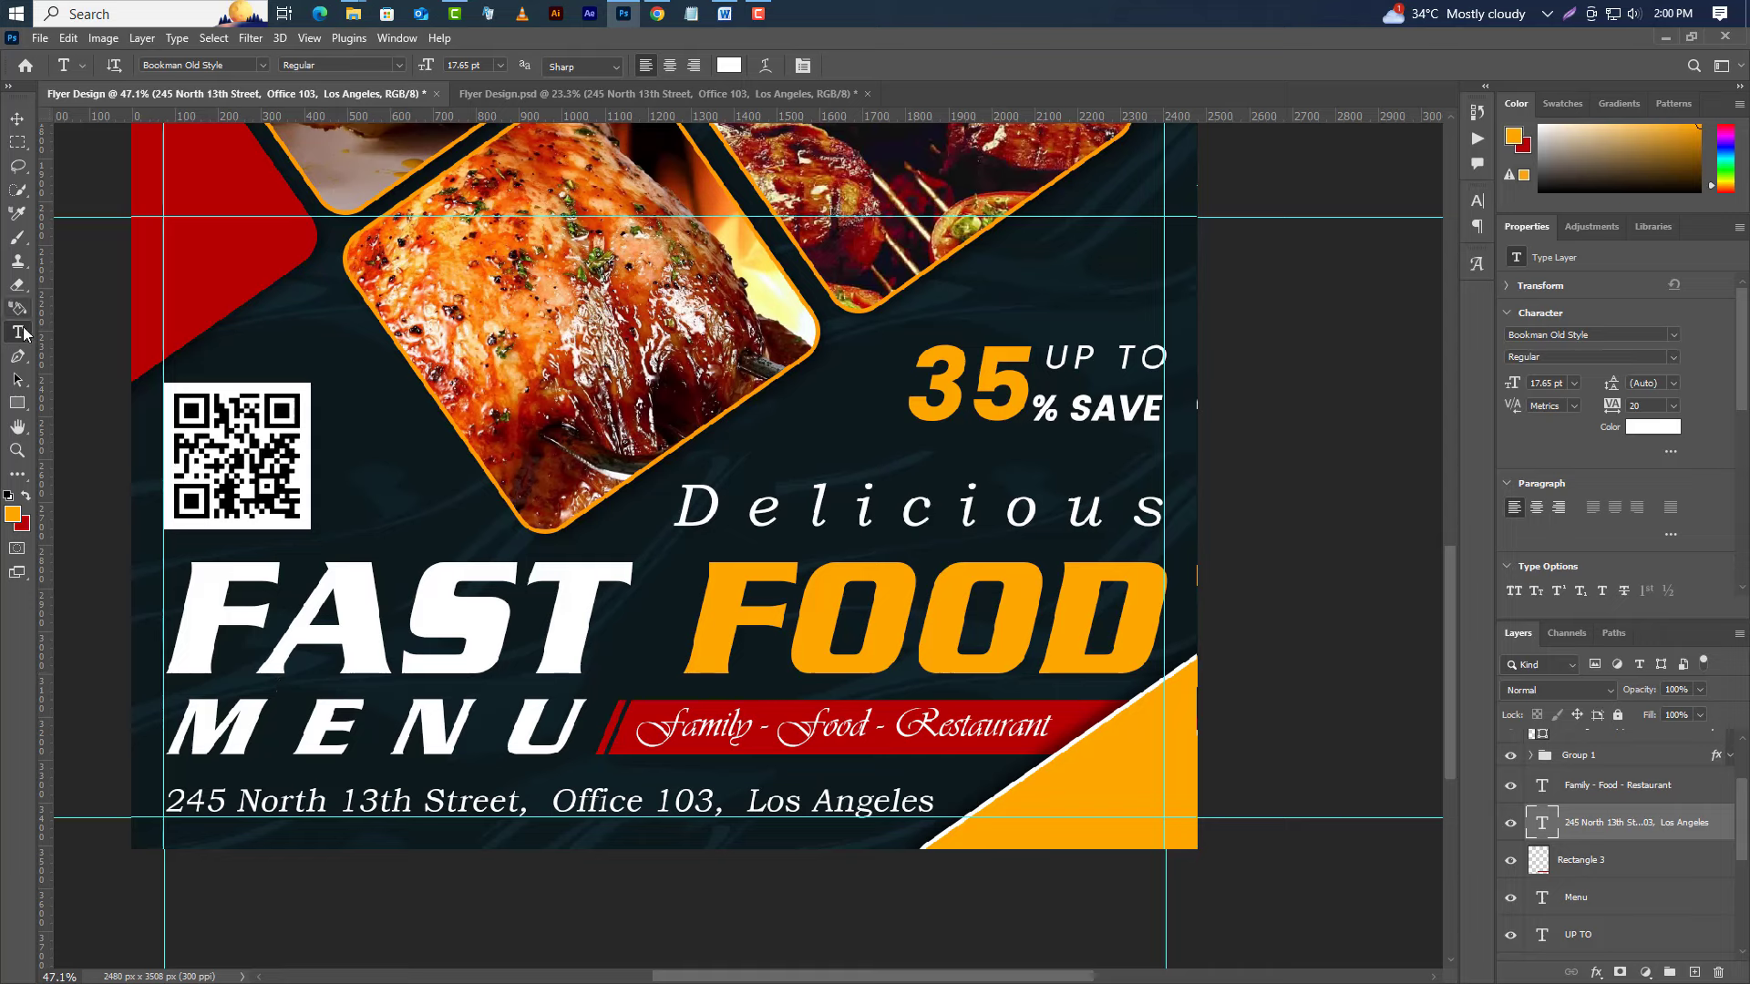
left_click(1017, 811)
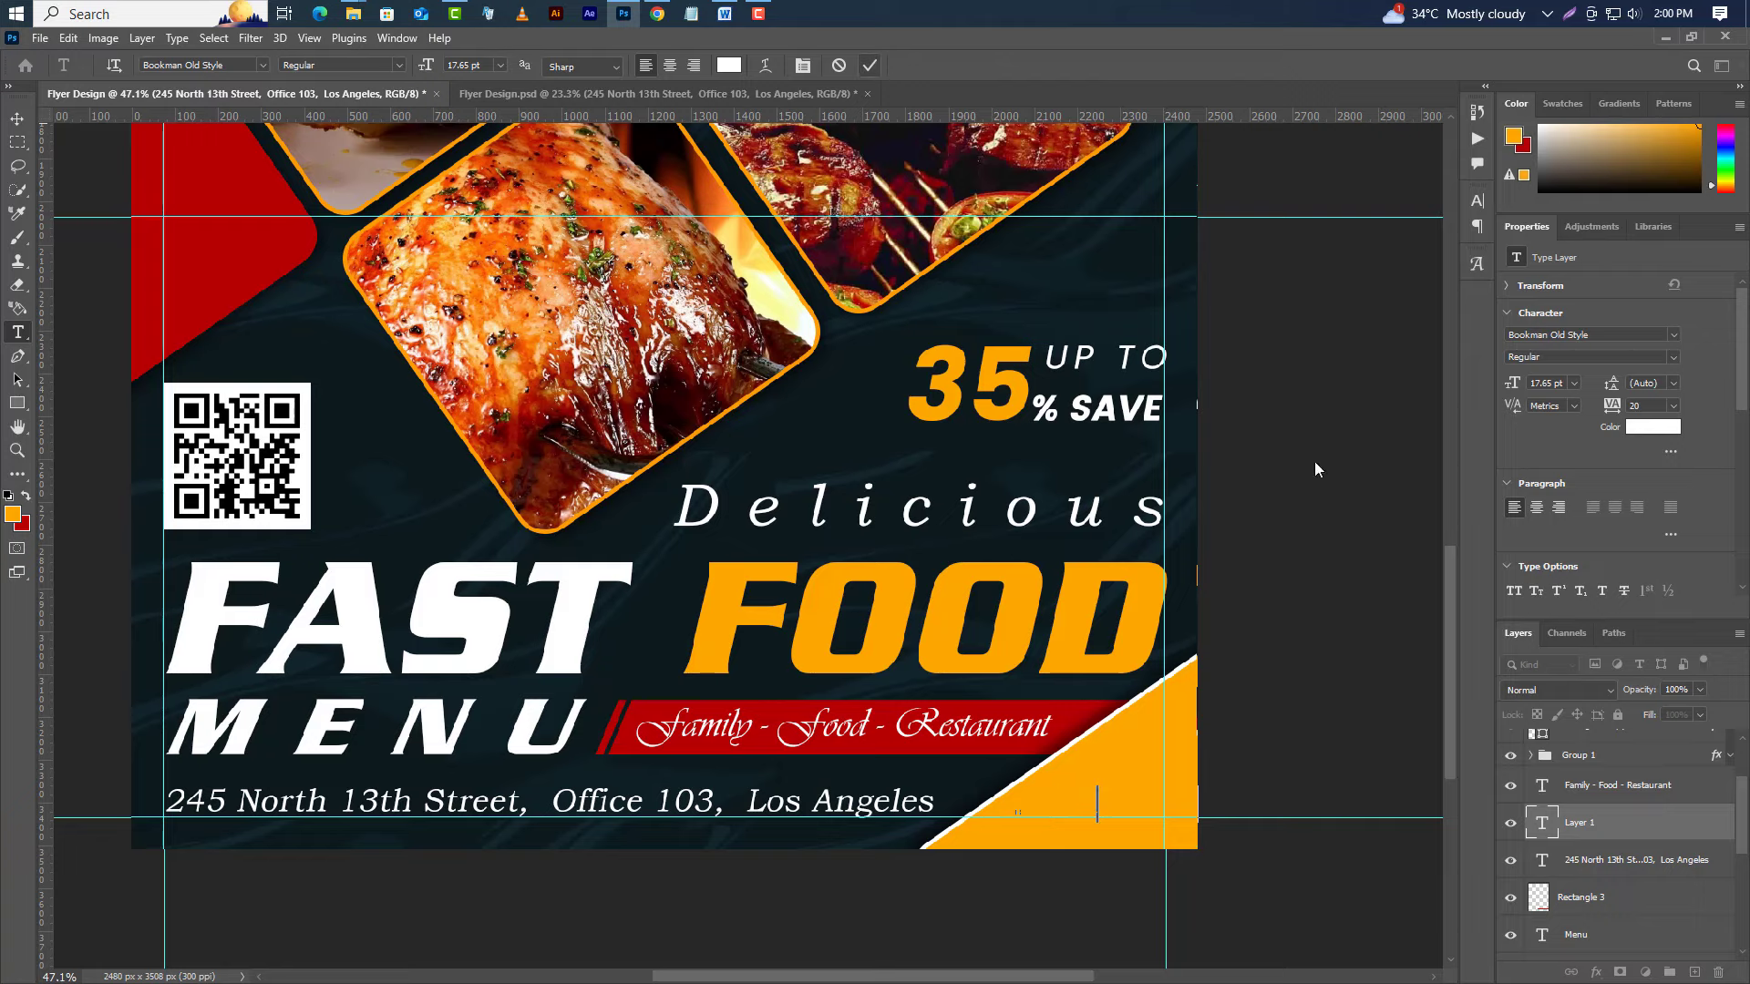
Make the Price text black (#000000) in the Poppins font.
left_click(870, 65)
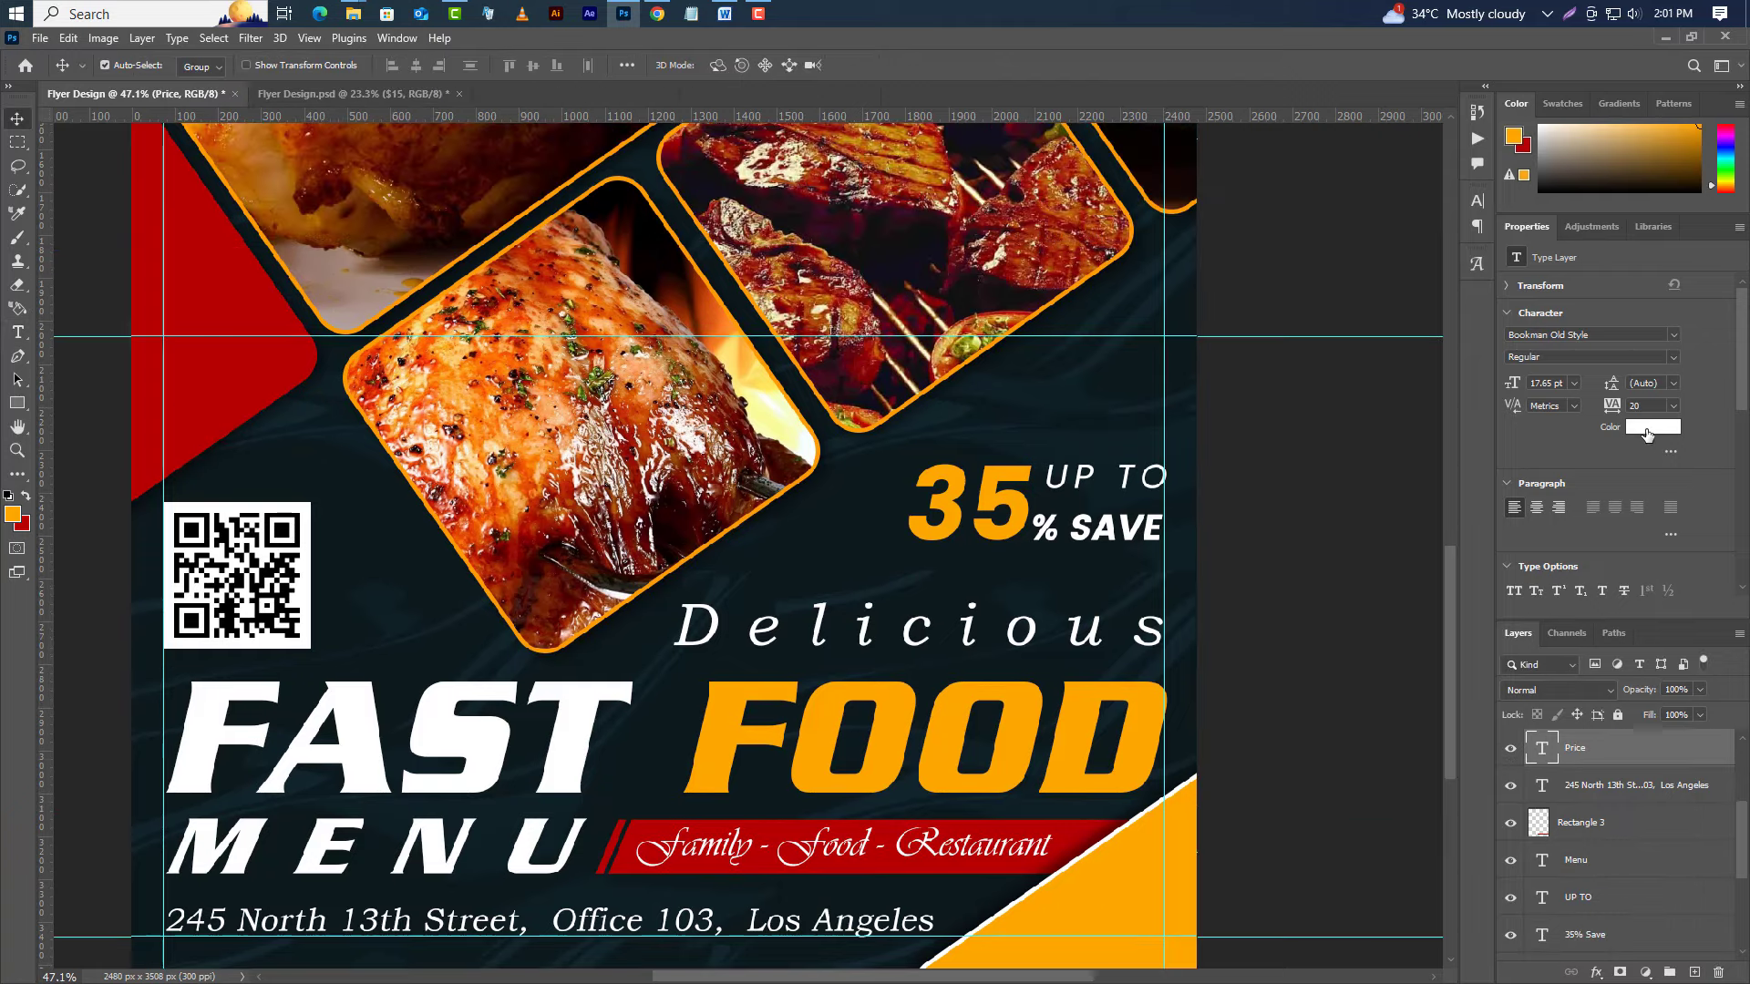
left_click(1646, 434)
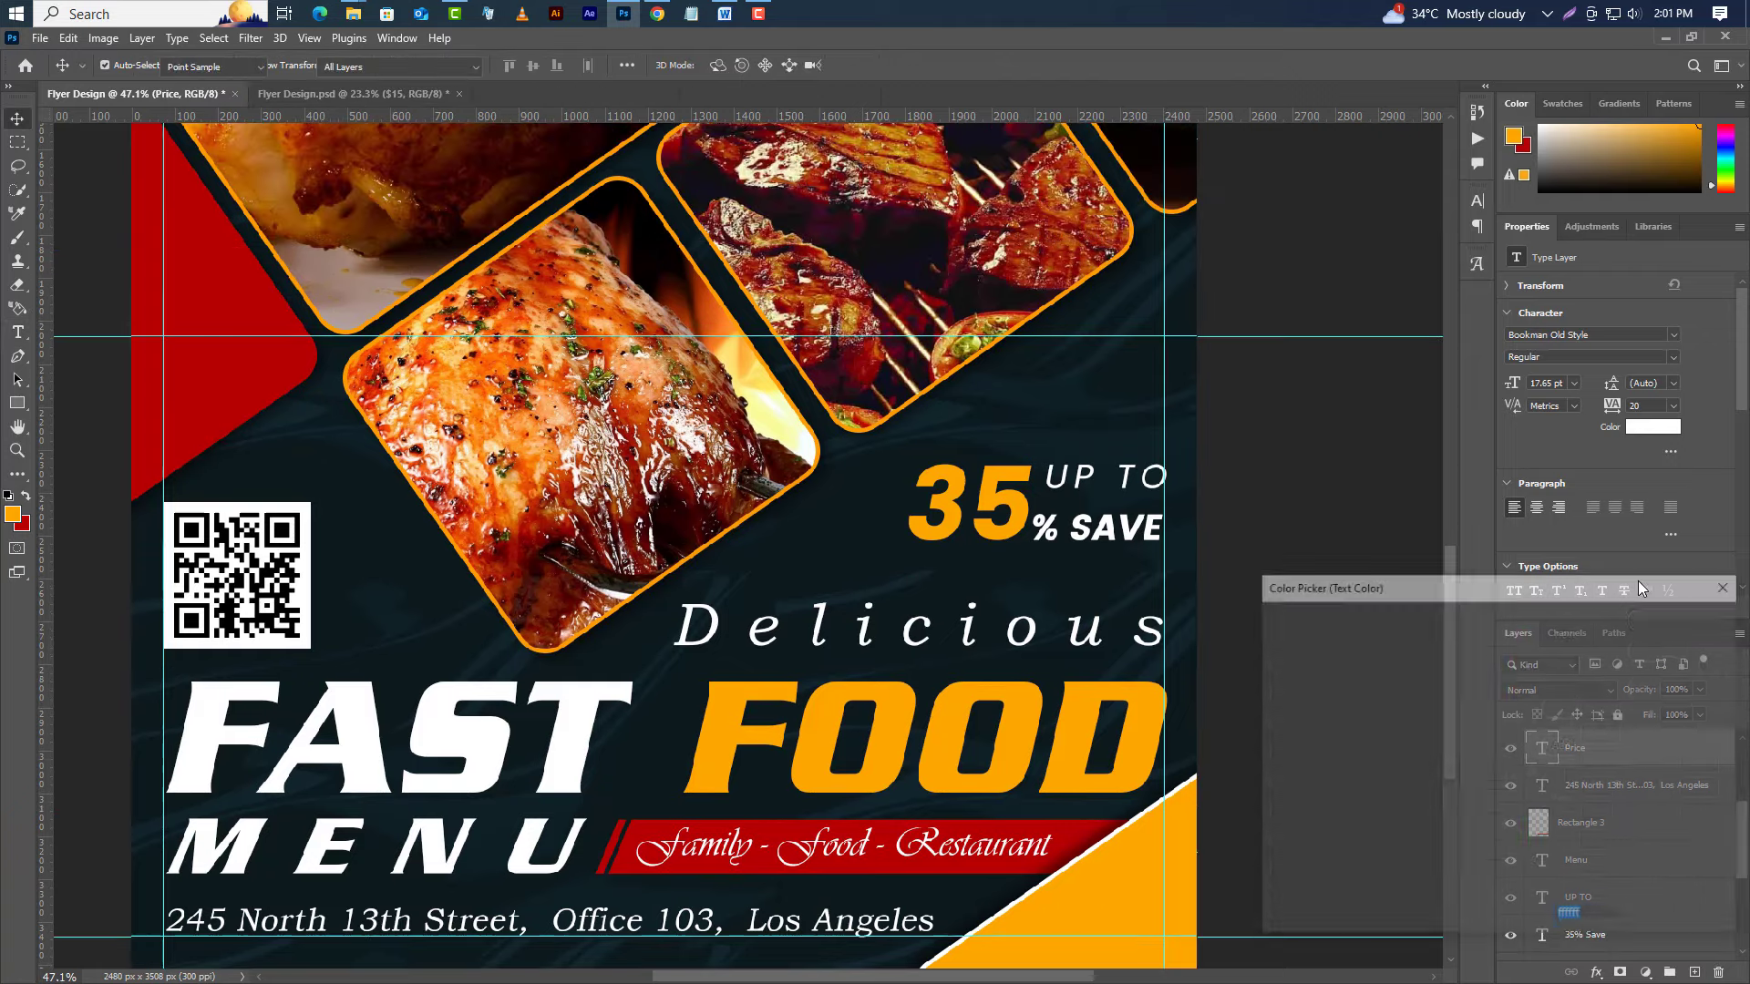
type("000000")
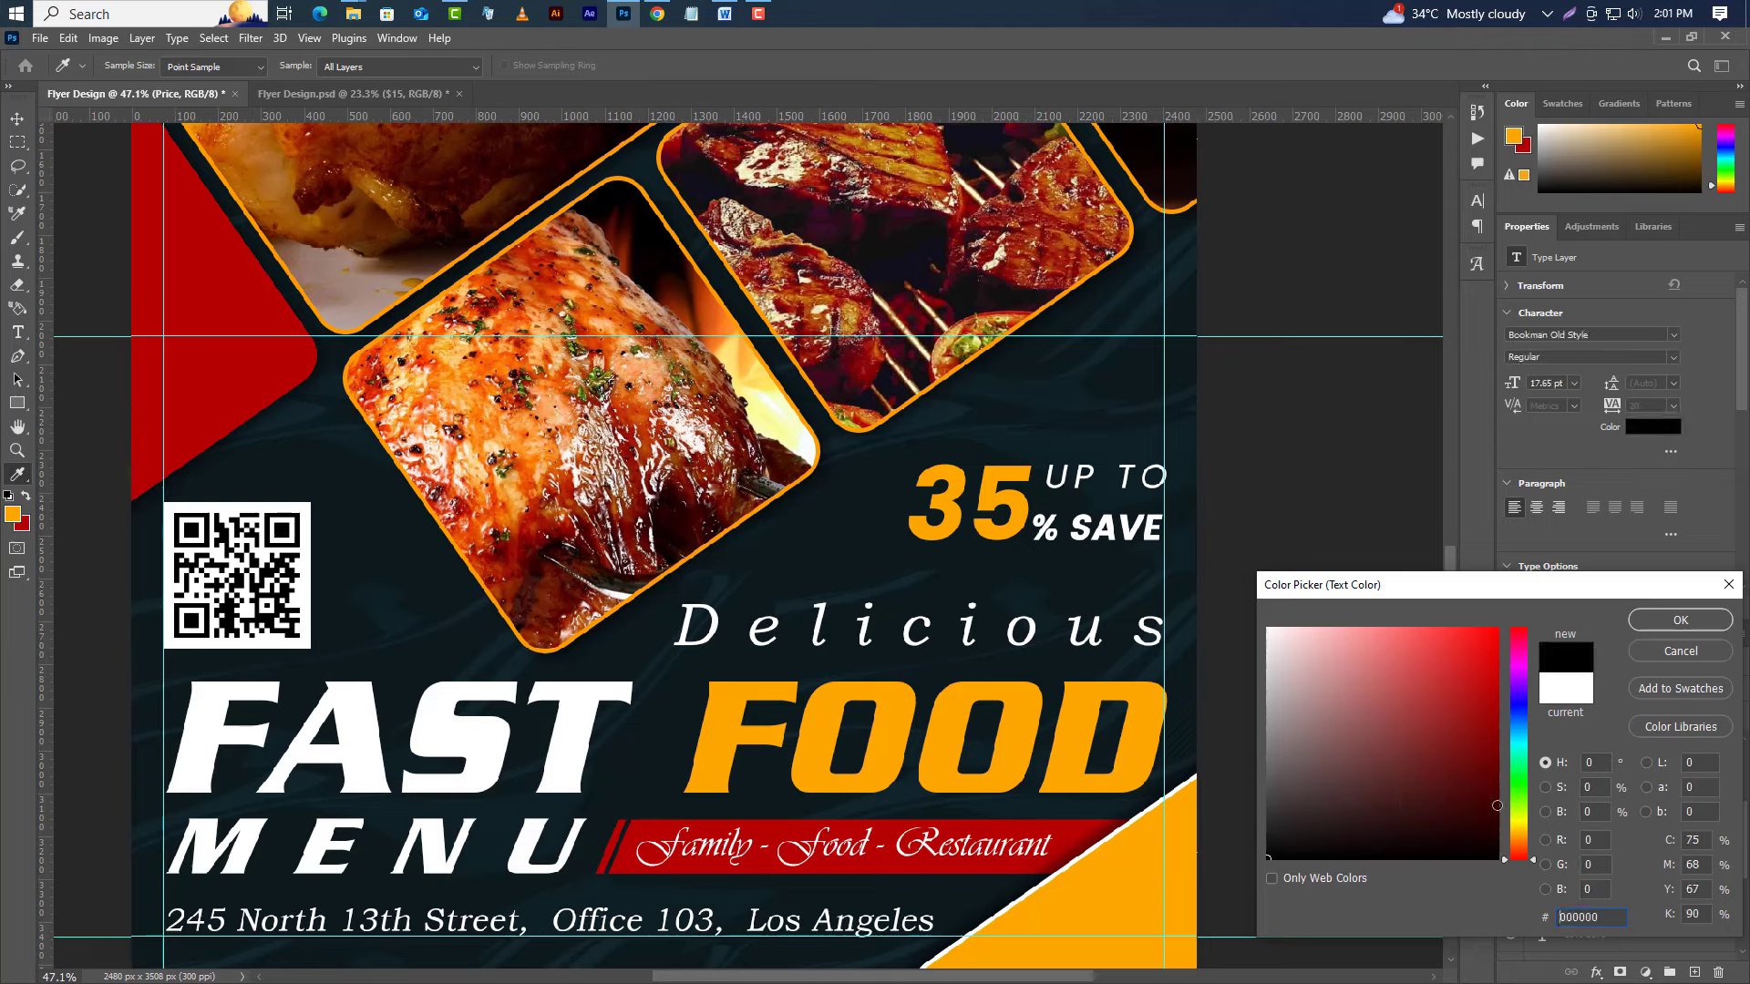
left_click(1716, 624)
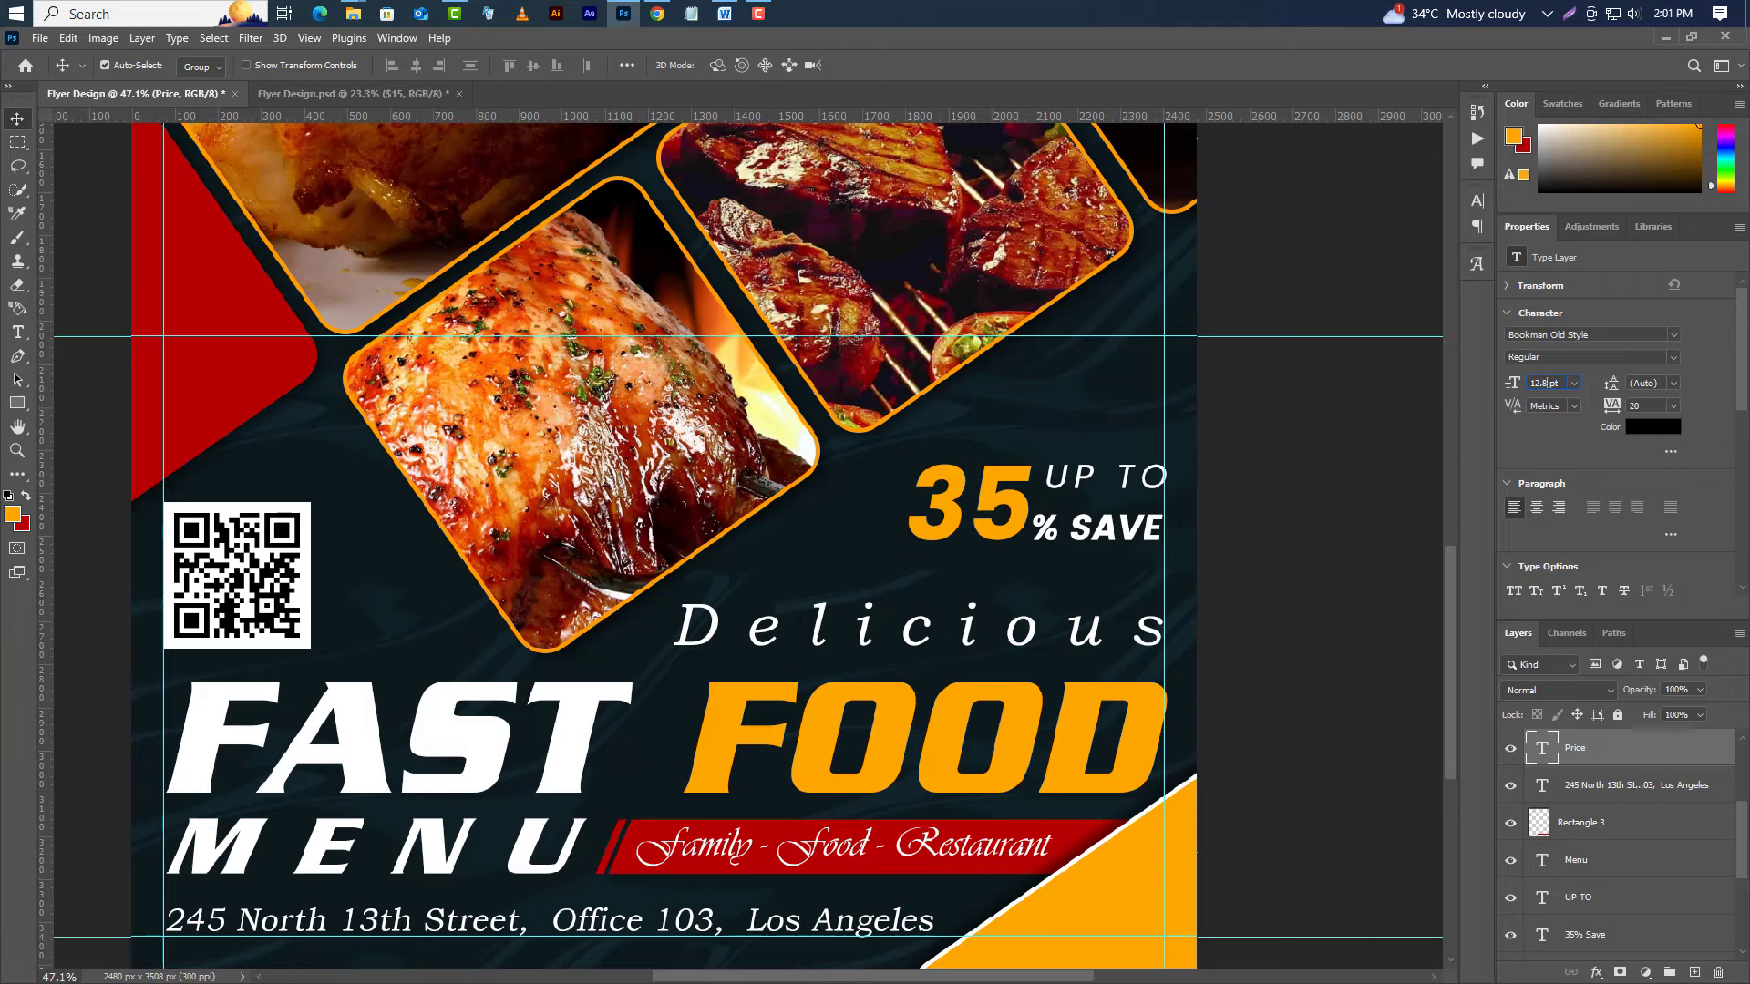
left_click(1673, 335)
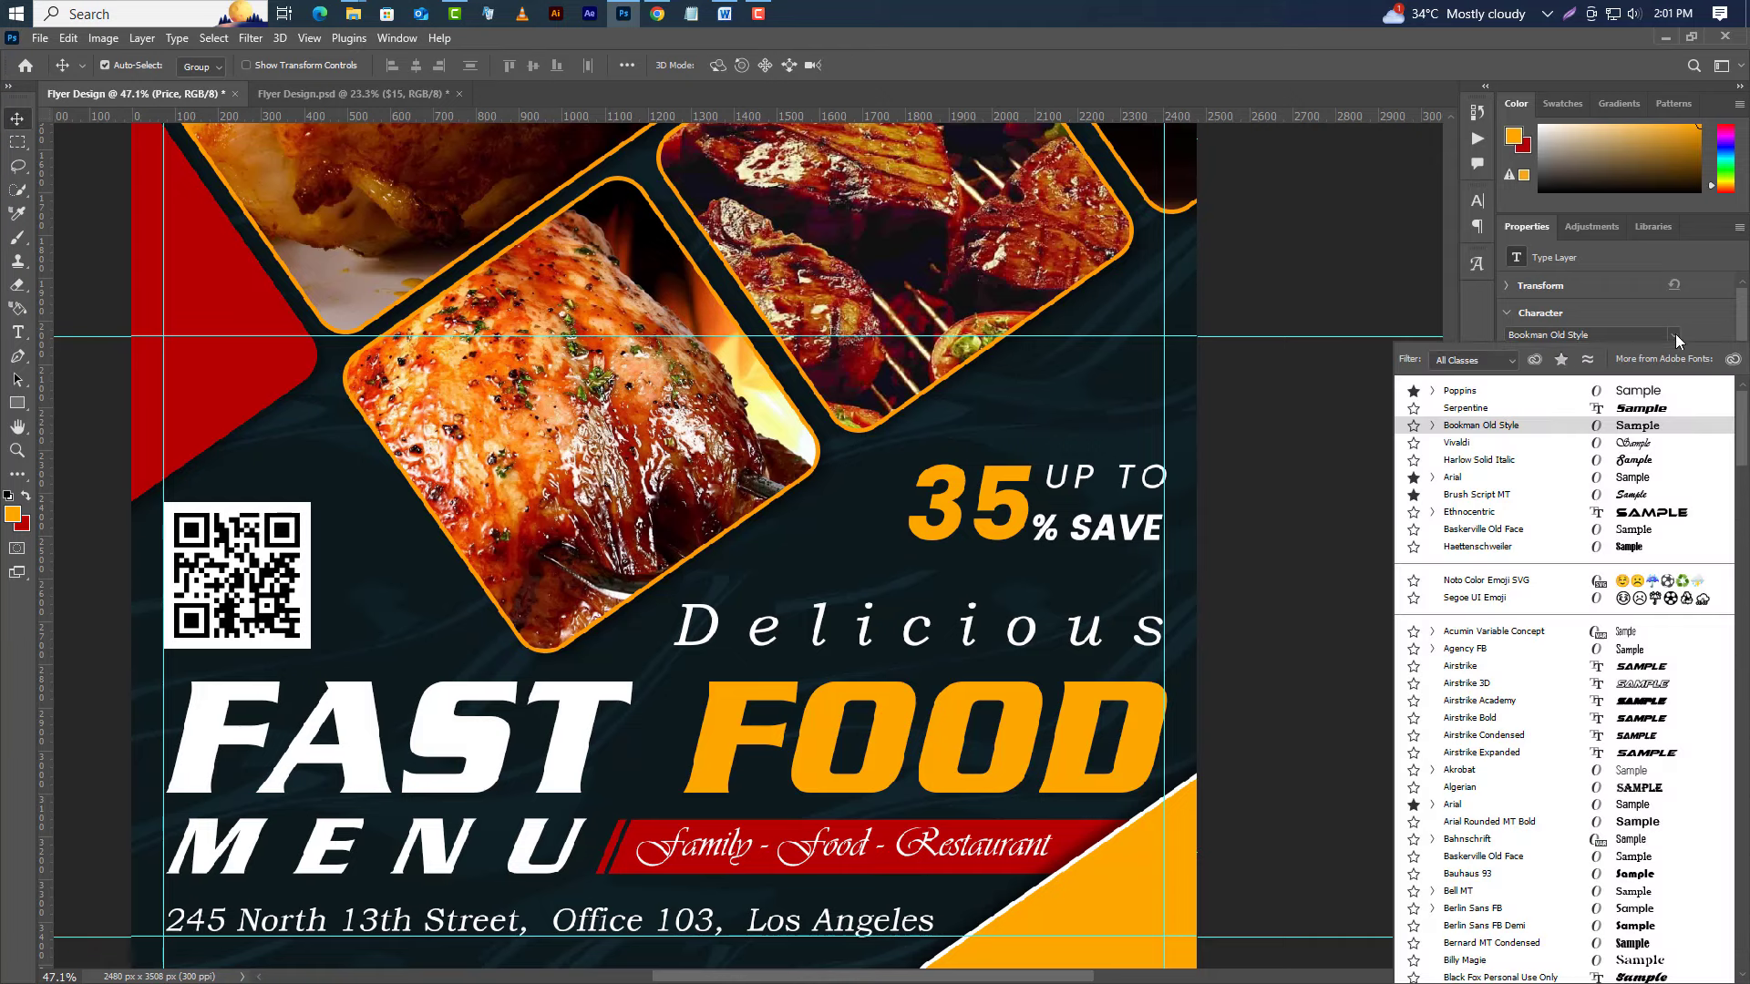
left_click(1478, 397)
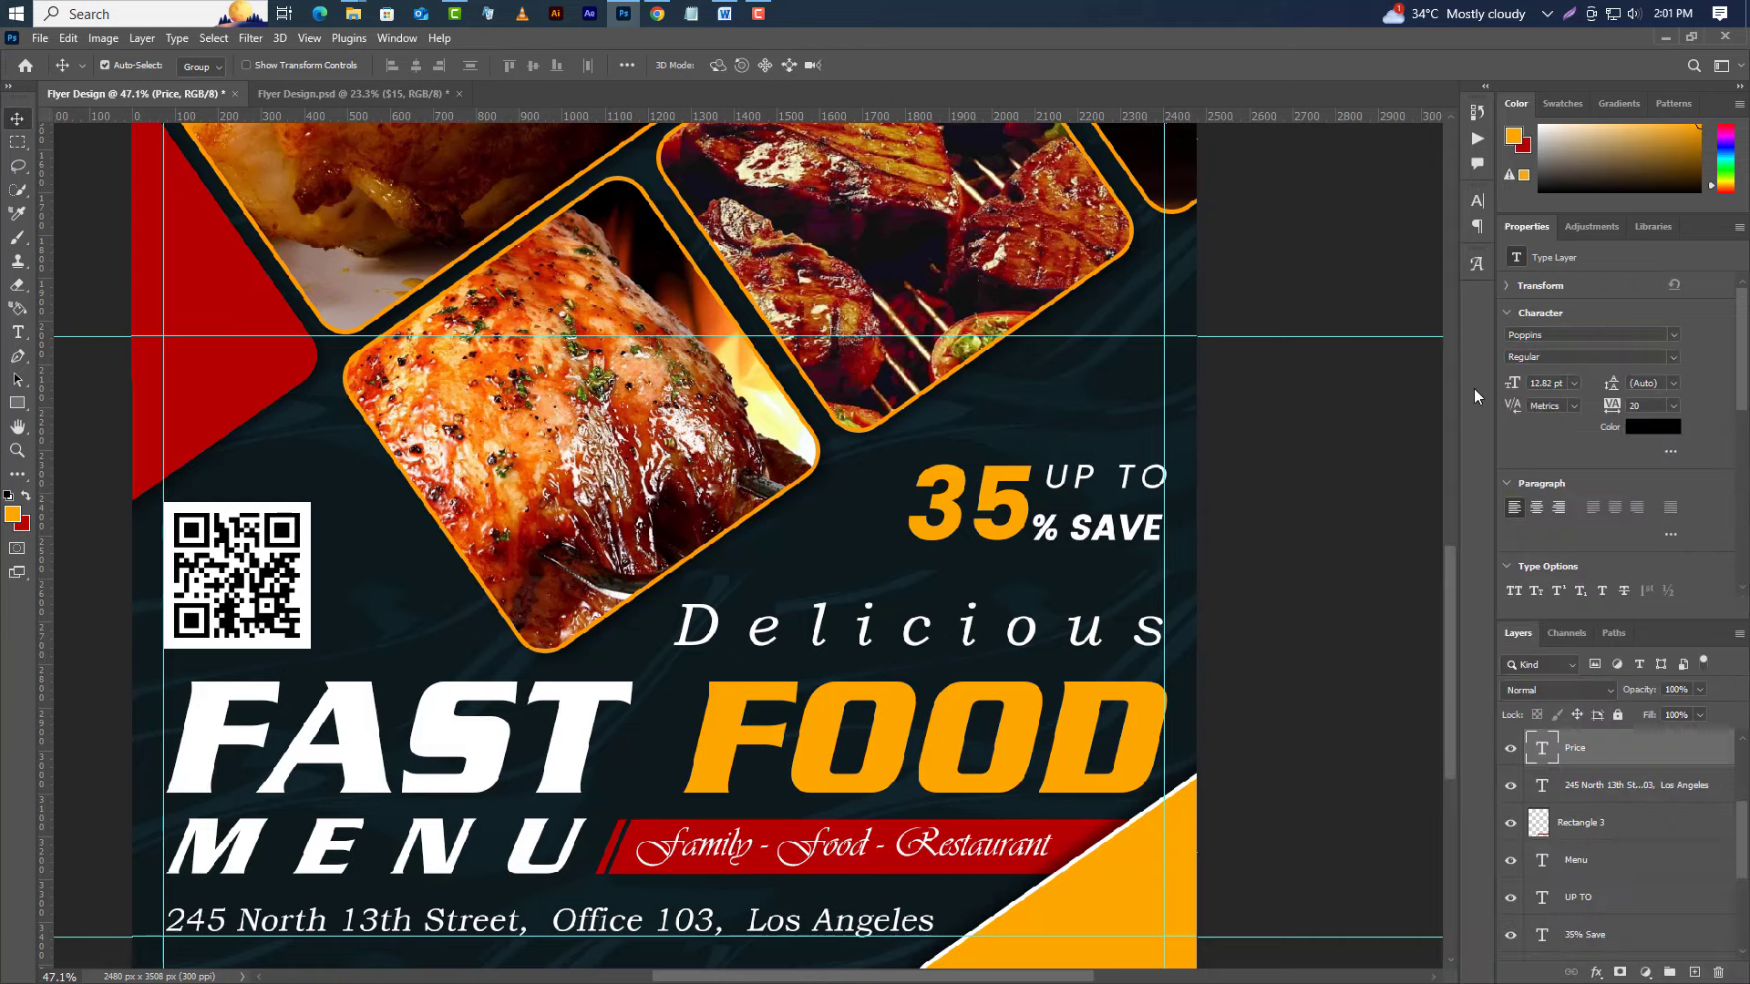
Move the Price layer to the top, nudge it left, and turn off Faux Italic.
left_click_drag(1628, 749, 1581, 756)
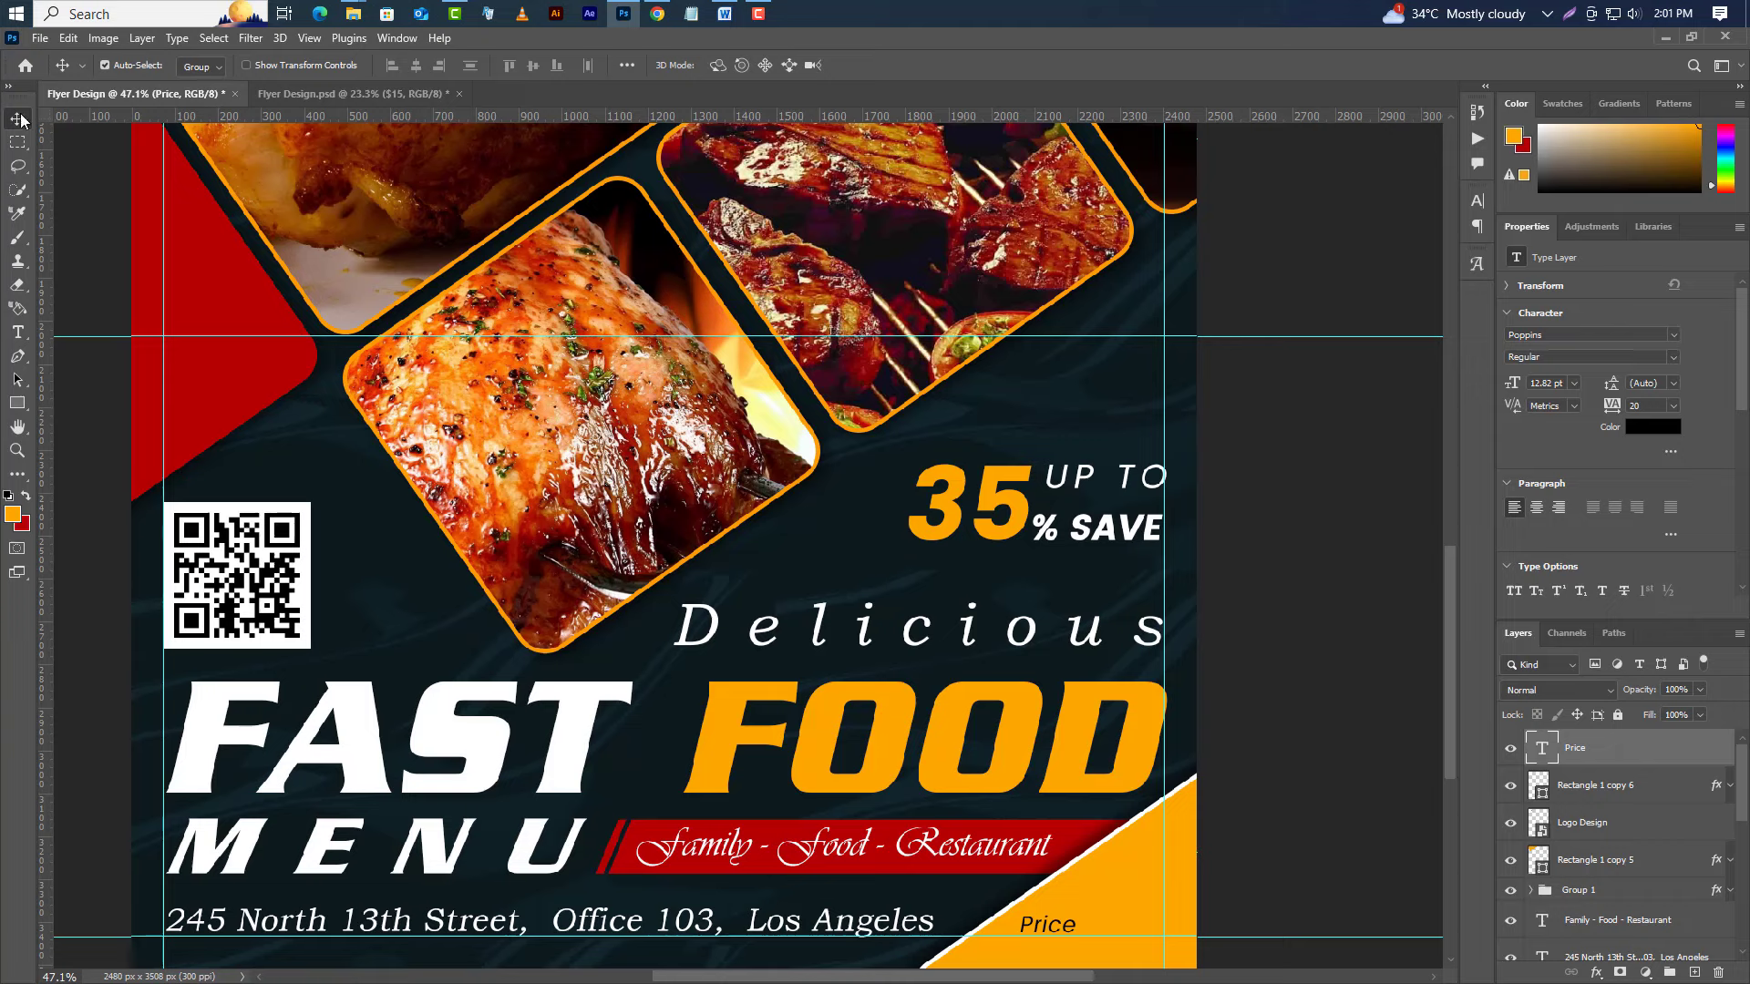
key("shift+Left")
key("shift+Left")
key("shift+Left")
left_click(1477, 201)
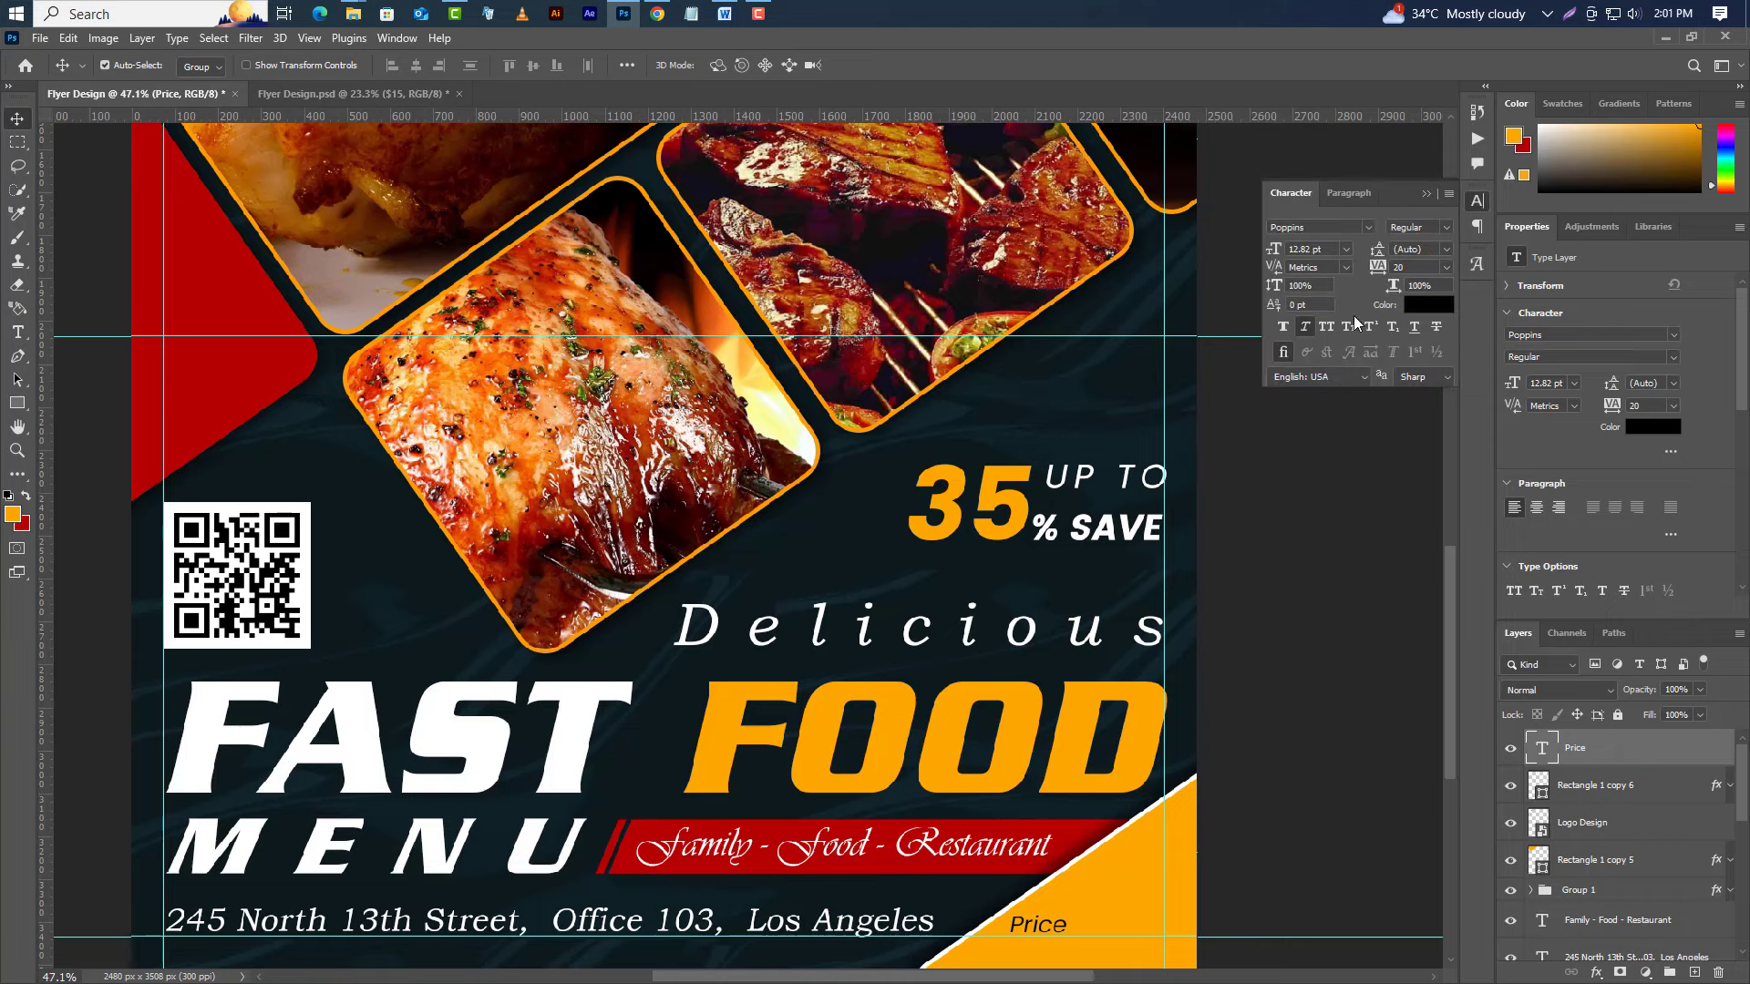
left_click(1305, 334)
left_click(1427, 195)
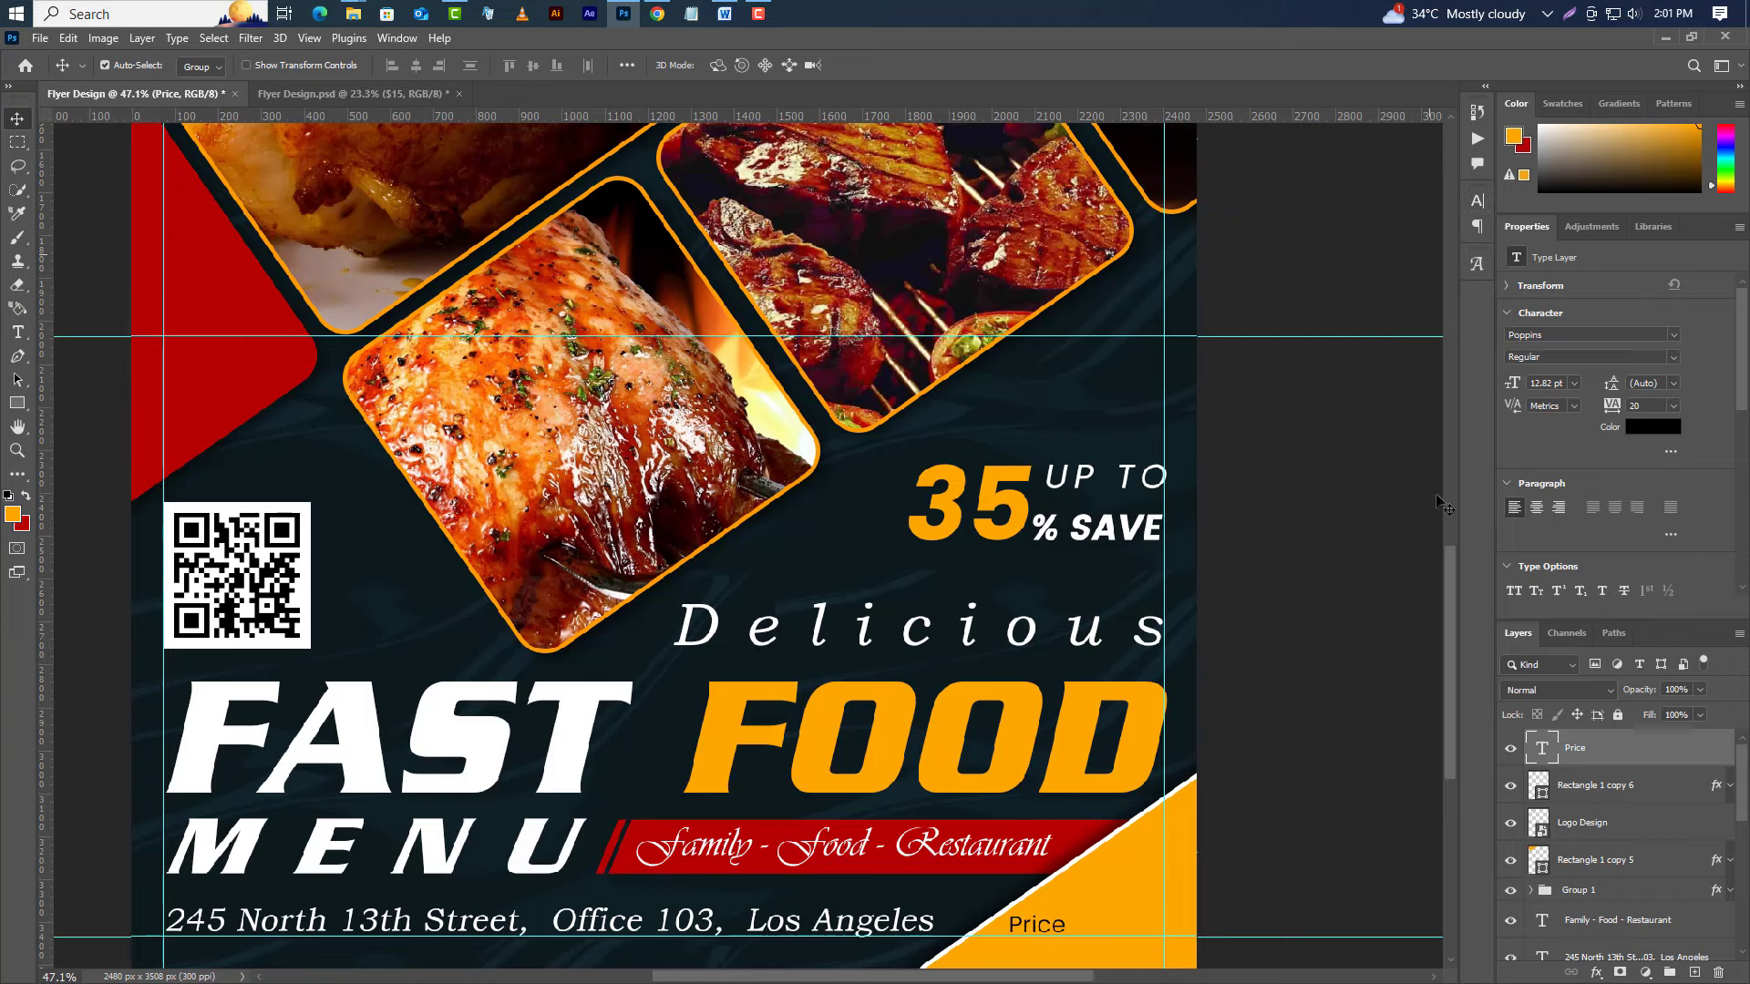
left_click(18, 337)
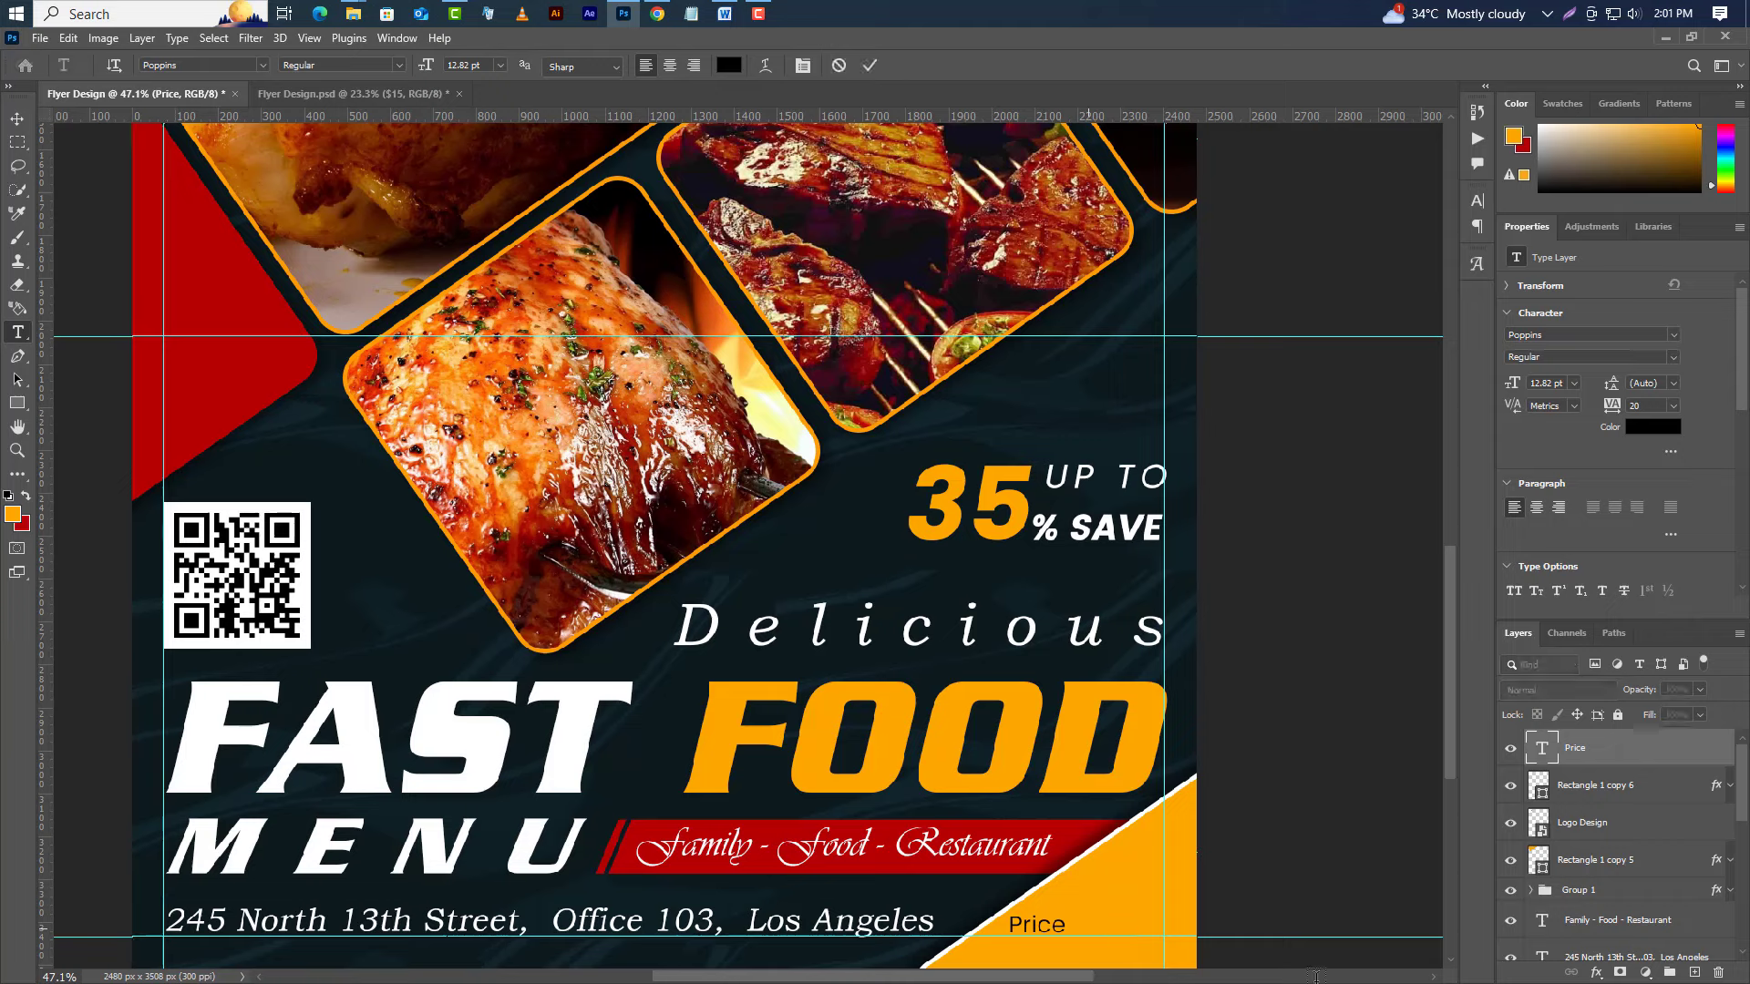
Type '$15' right of Price at 35 pt, with the digits 15 set to Bold.
left_click(1090, 928)
type("$15")
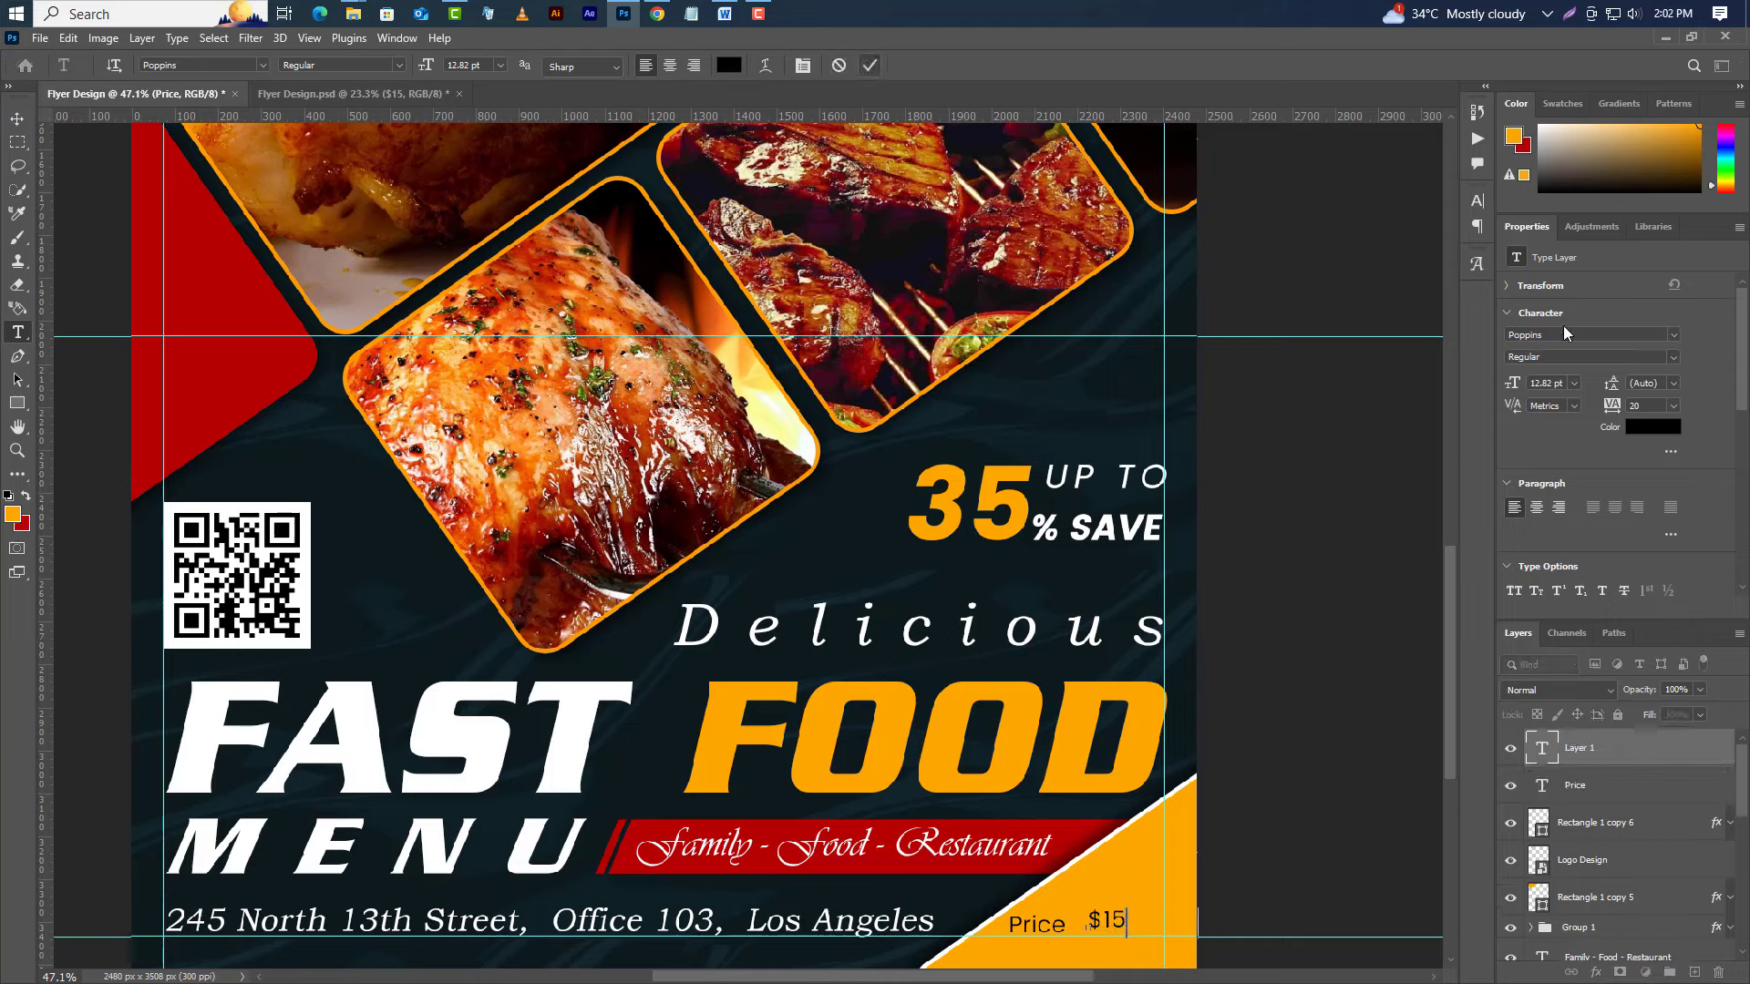
left_click_drag(1552, 384, 1502, 387)
type("35")
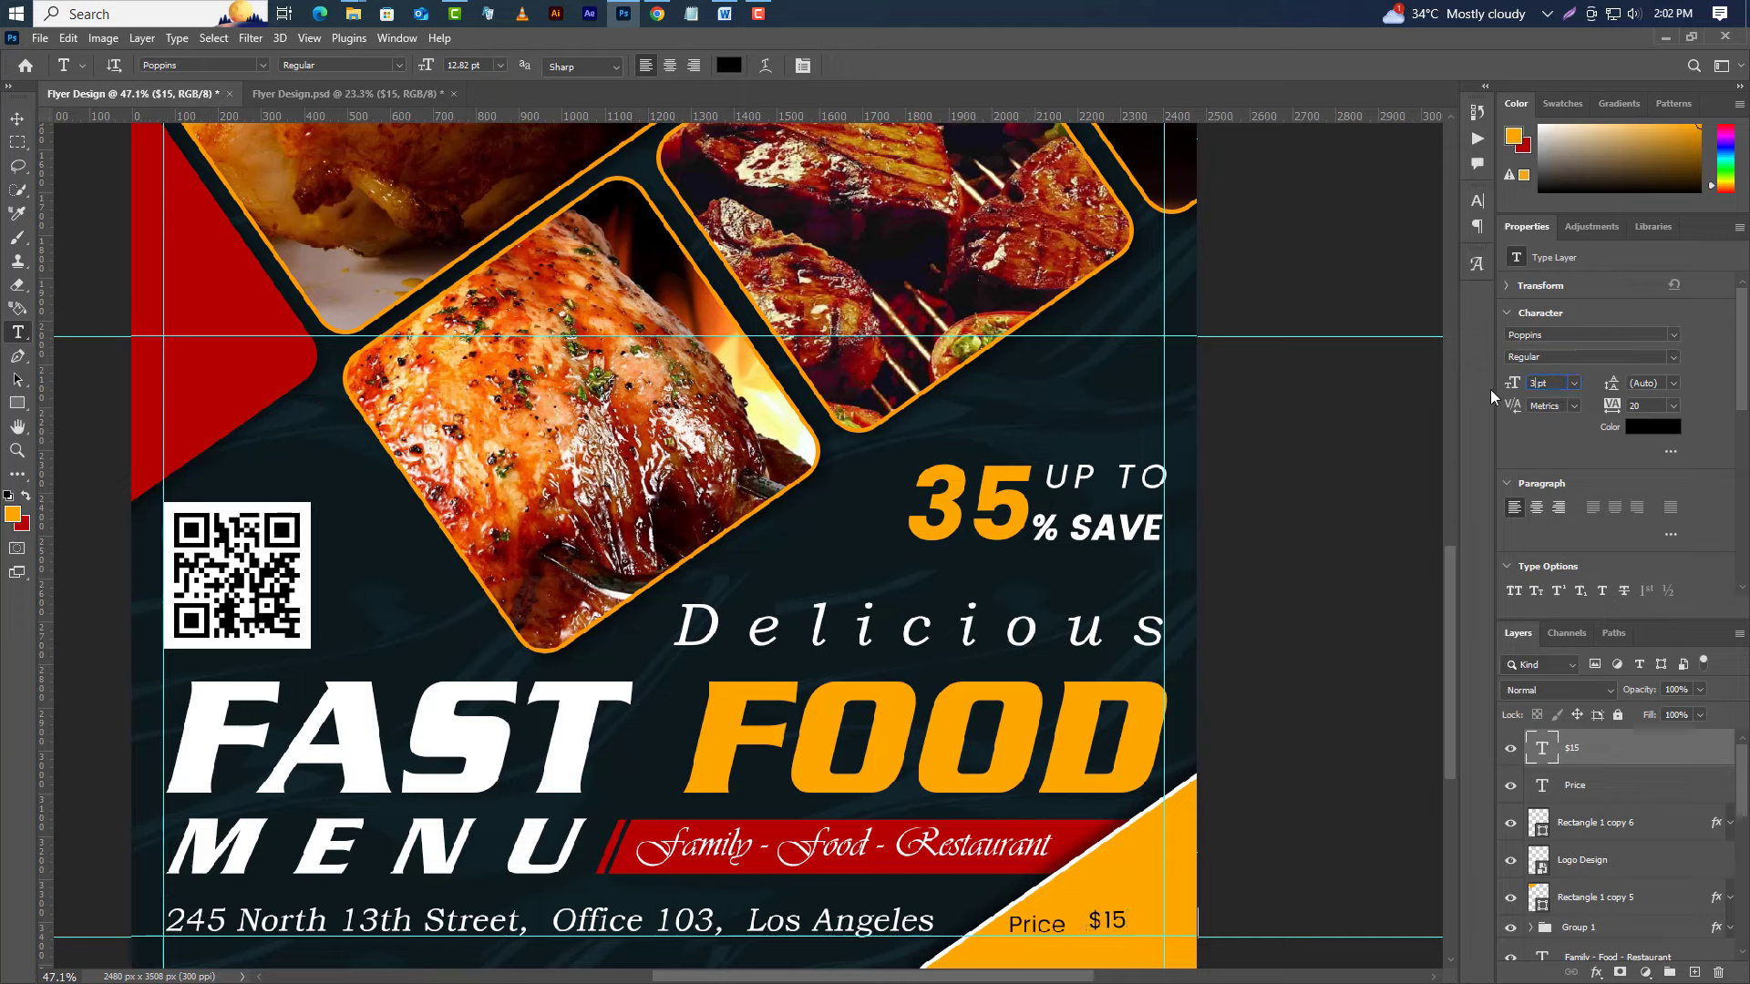
key("Return")
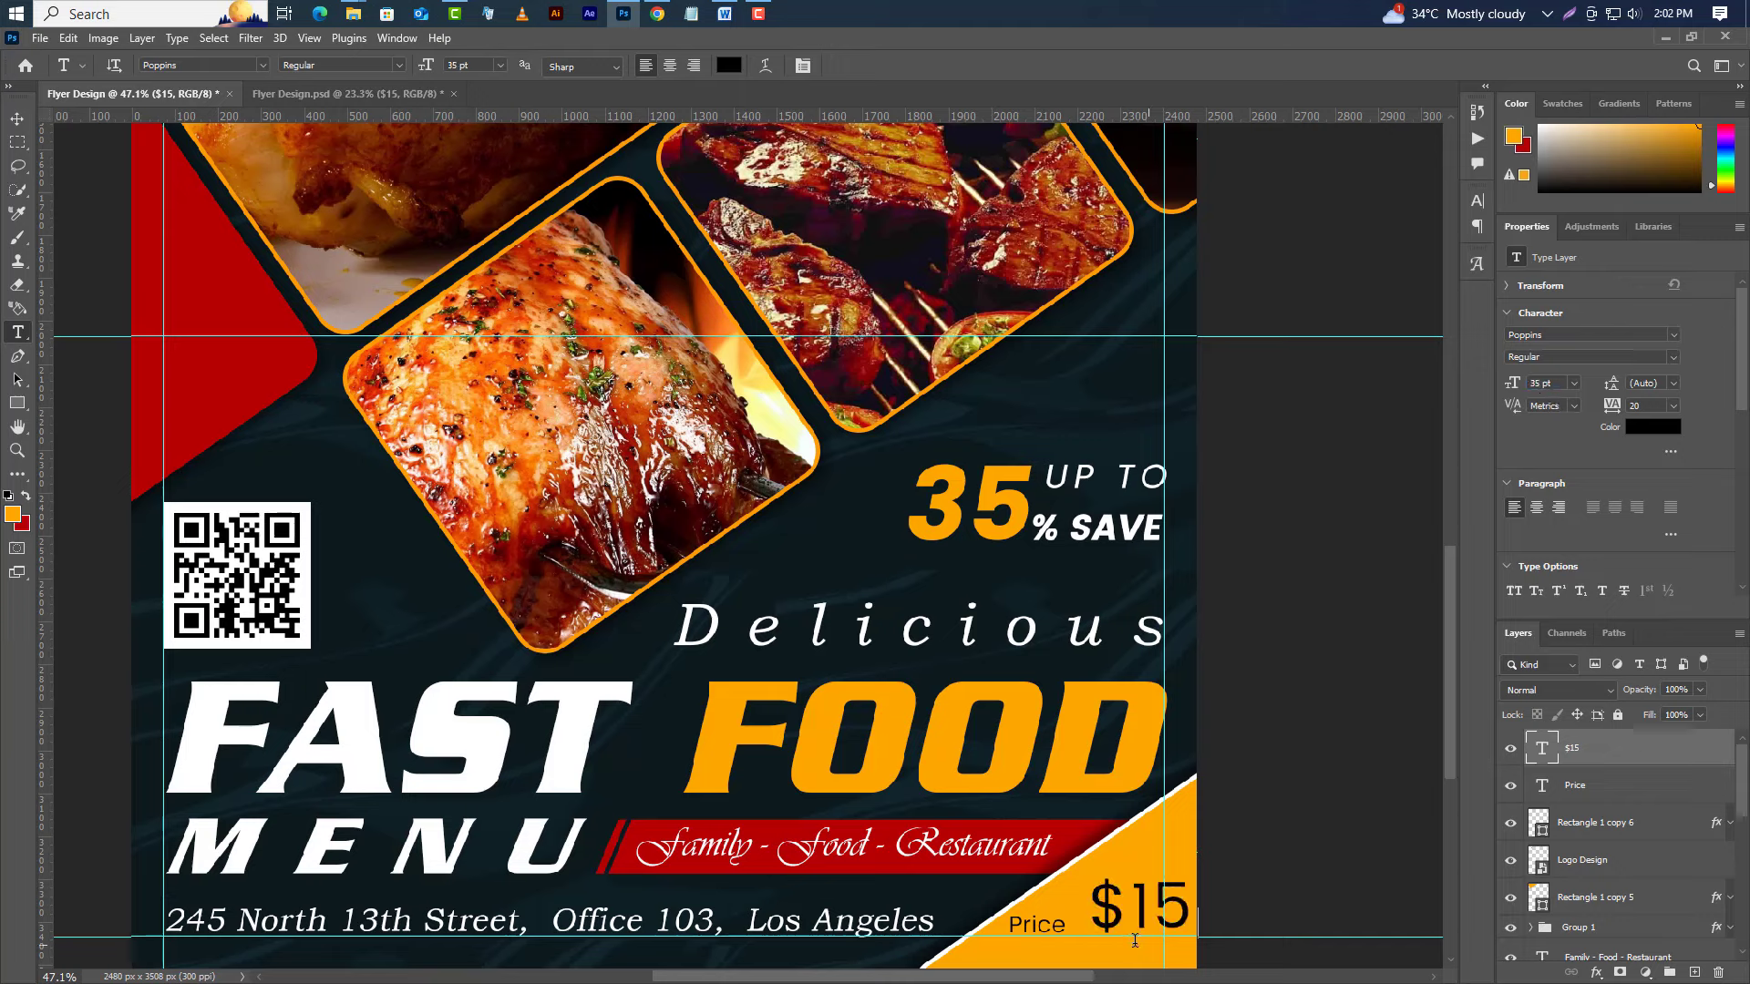
left_click_drag(1129, 911, 1192, 911)
left_click(1591, 356)
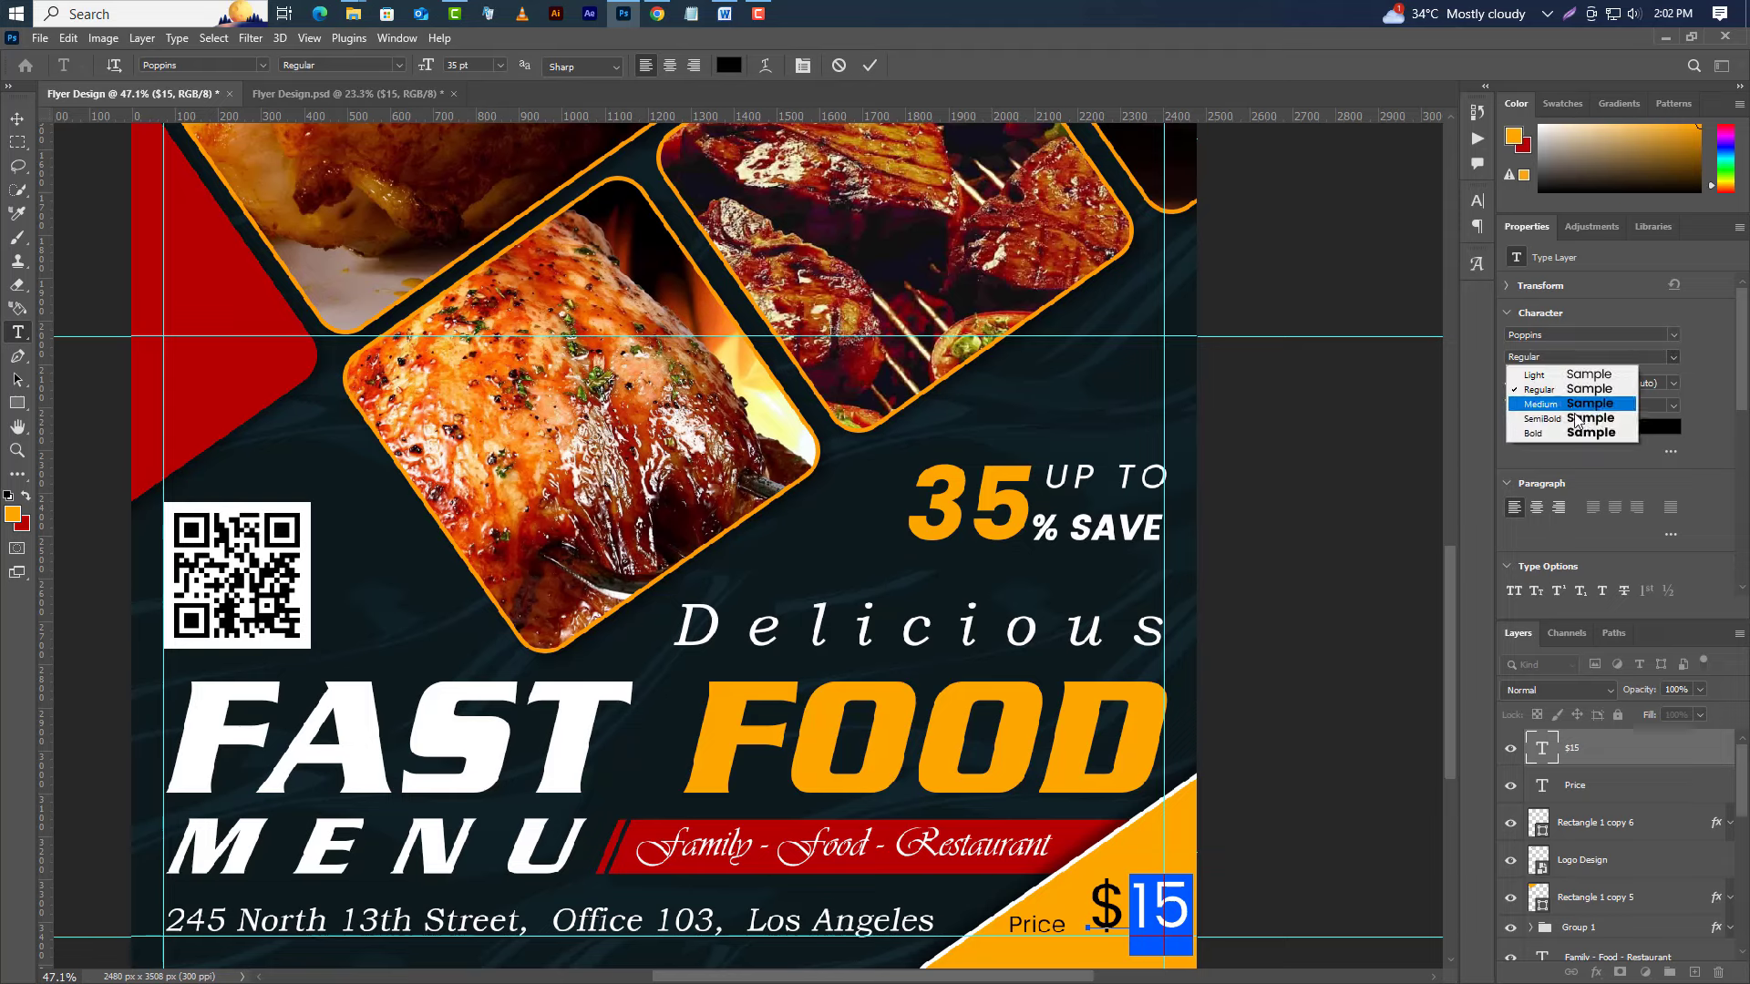
left_click(1572, 433)
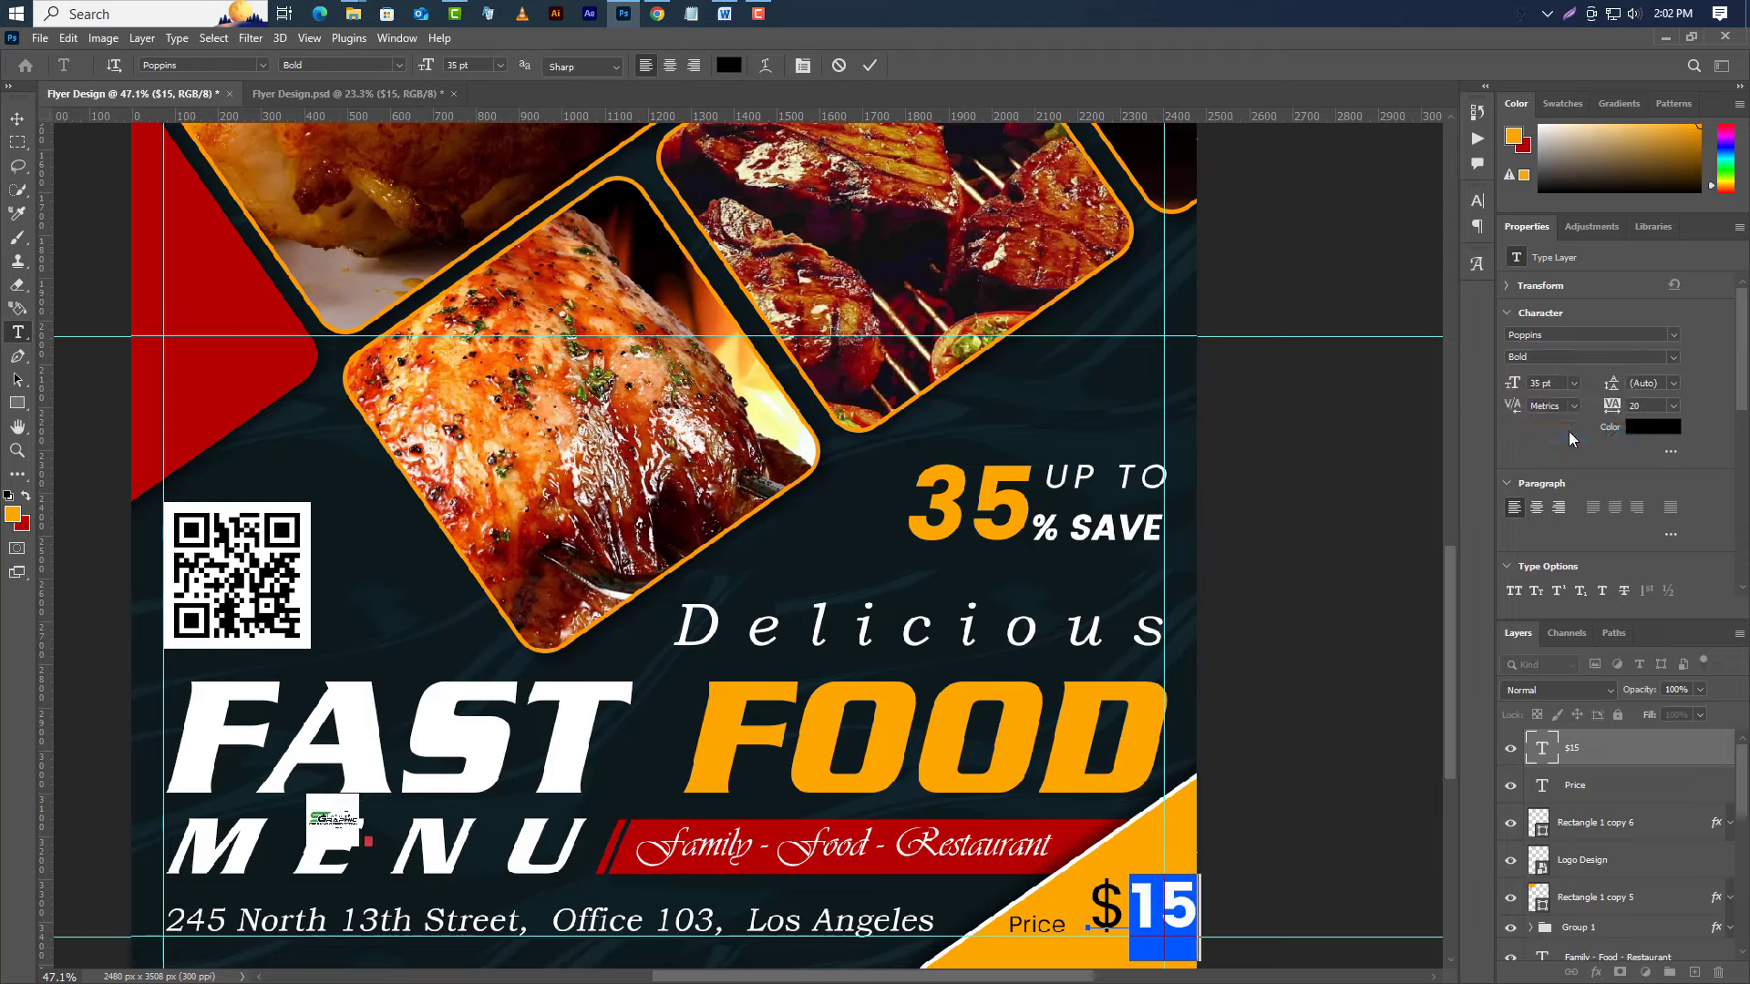
Move $15 closer to Price and nudge Price left to space them apart.
left_click(16, 118)
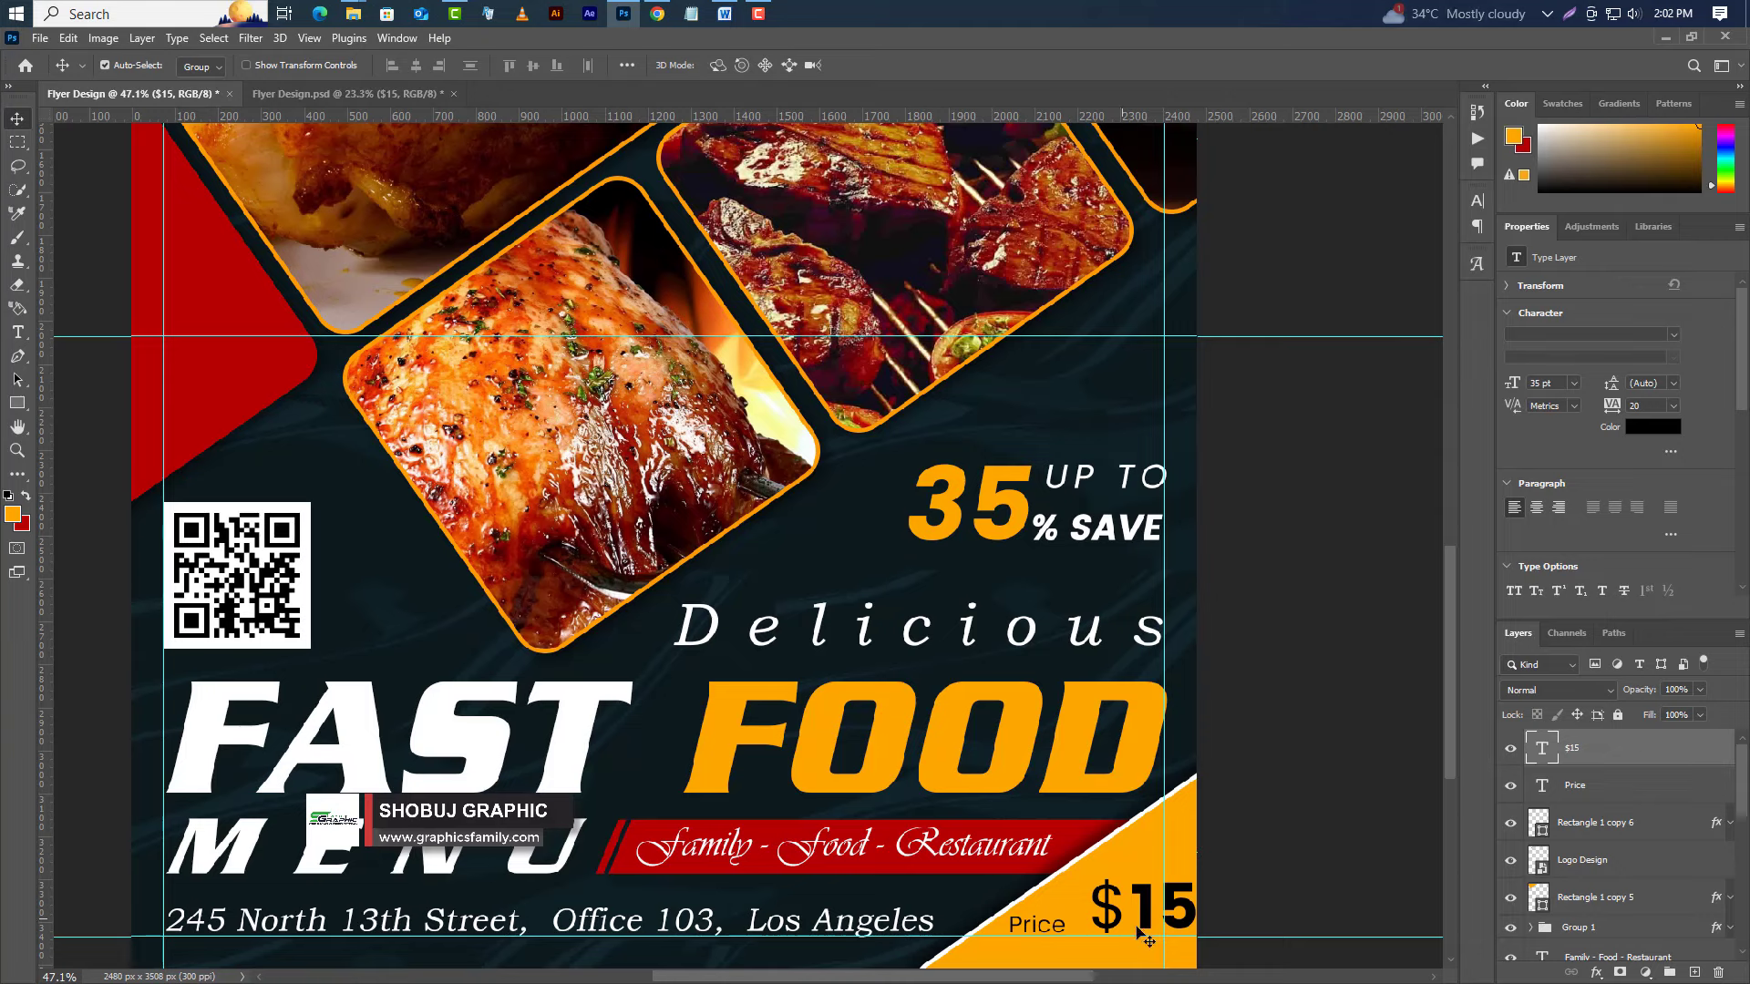
left_click_drag(1142, 923, 1109, 935)
left_click(1637, 792)
key("shift+Left")
key("shift+Left")
key("shift+Left")
key("shift+Left")
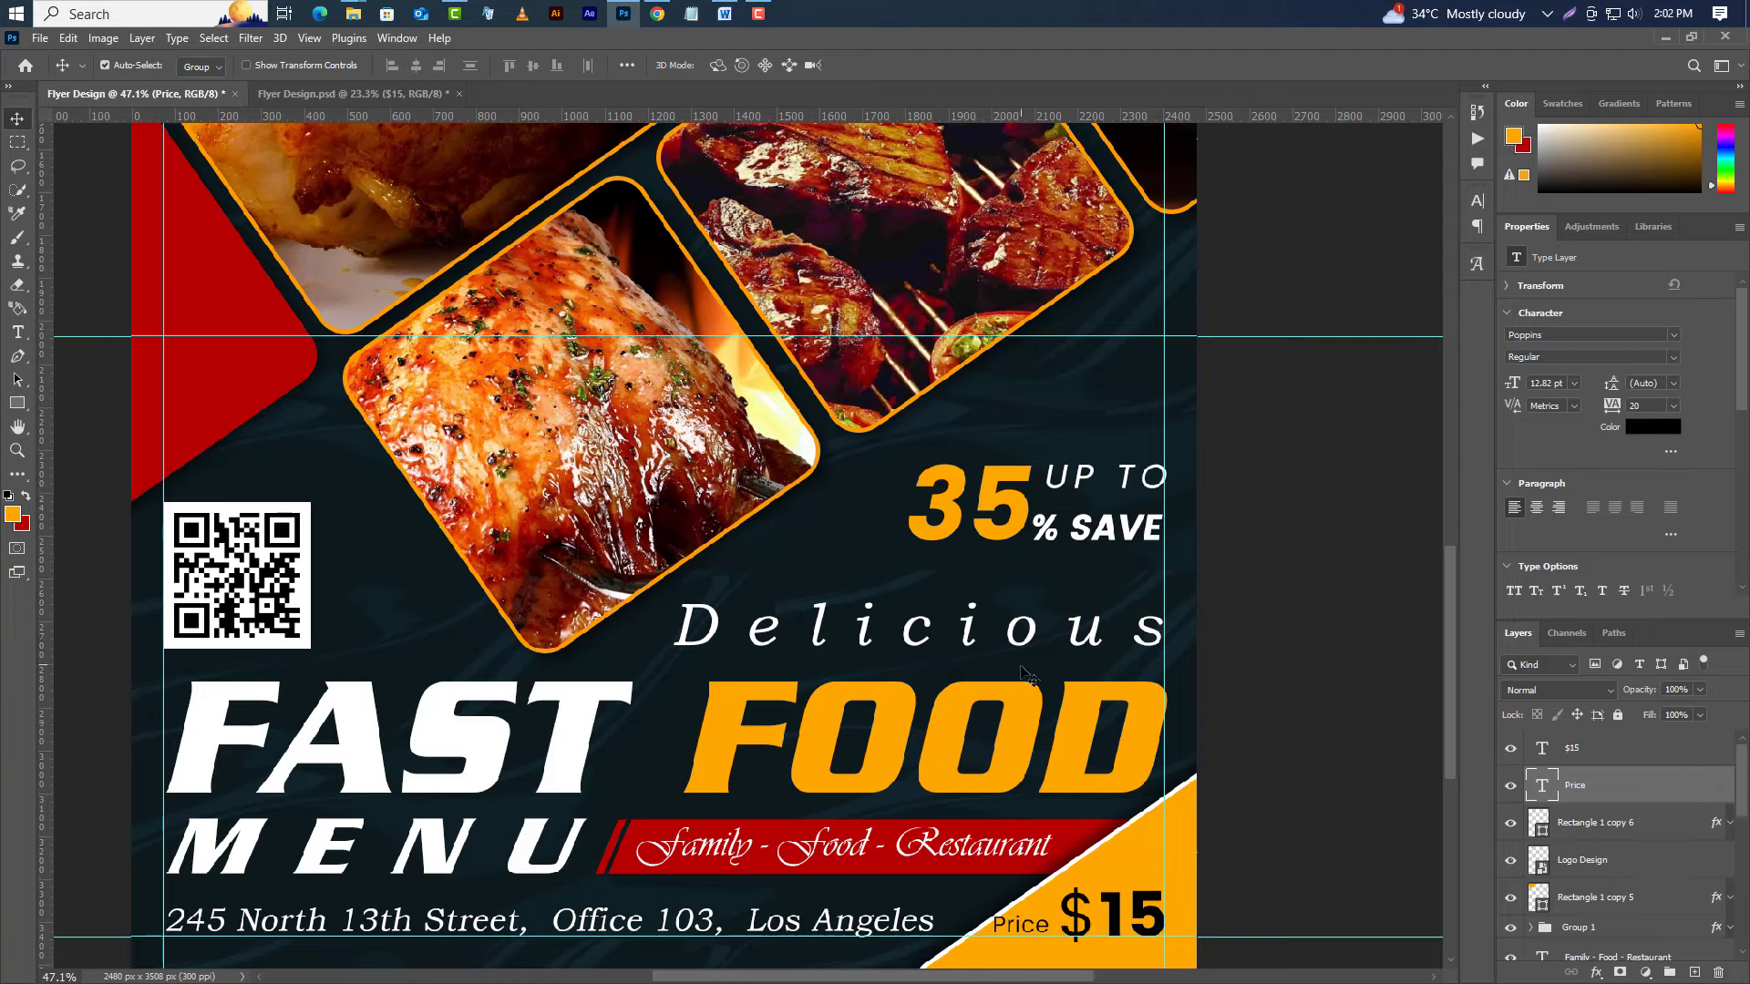
left_click(1155, 870)
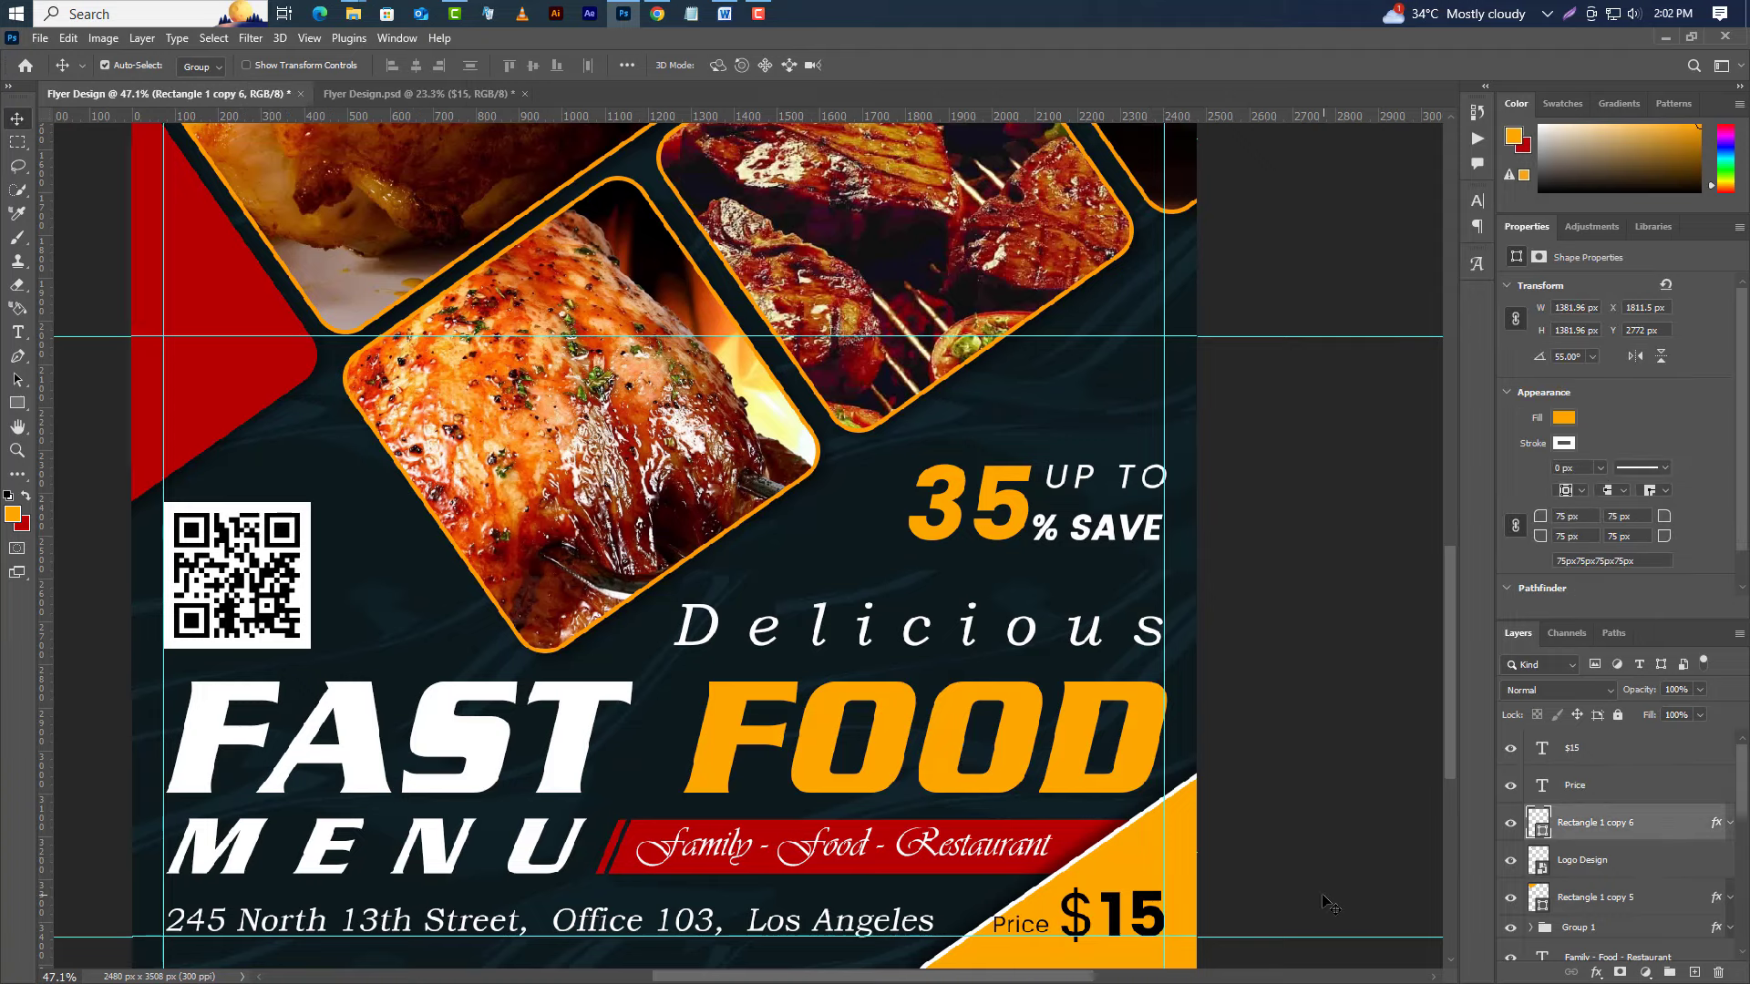
Nudge the orange corner shape left to X 1790.5 px.
key("shift+Left")
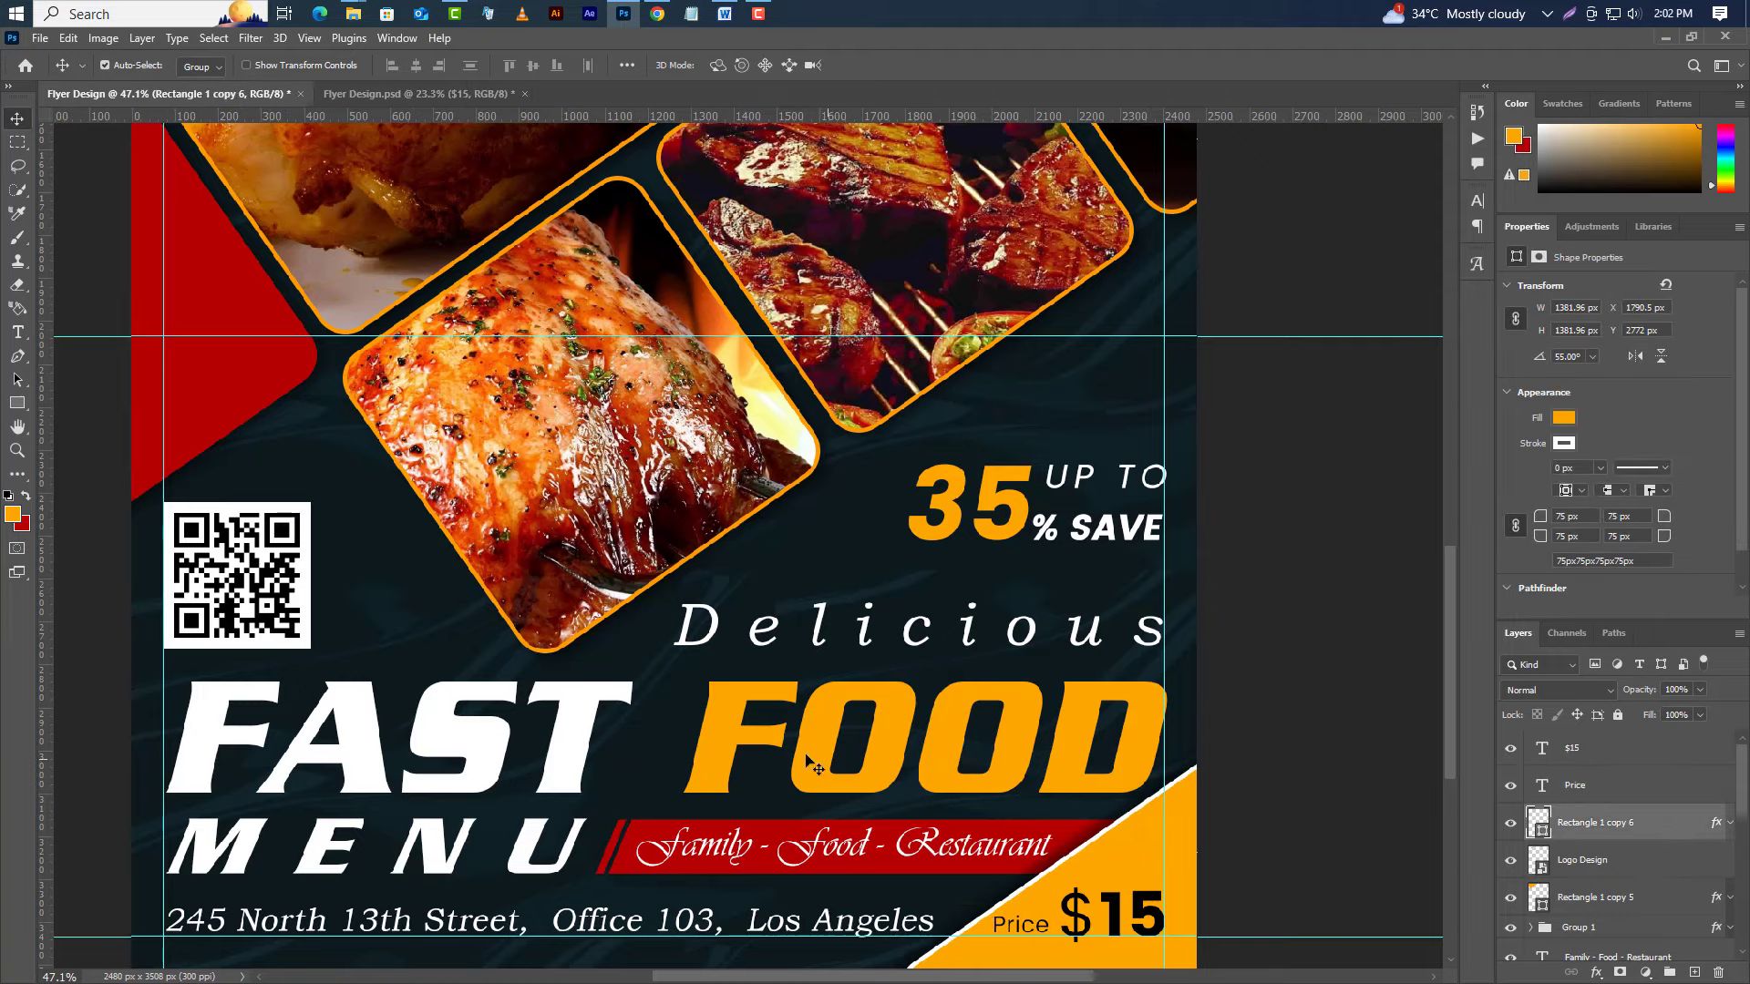
scroll(814, 768, "down", 5)
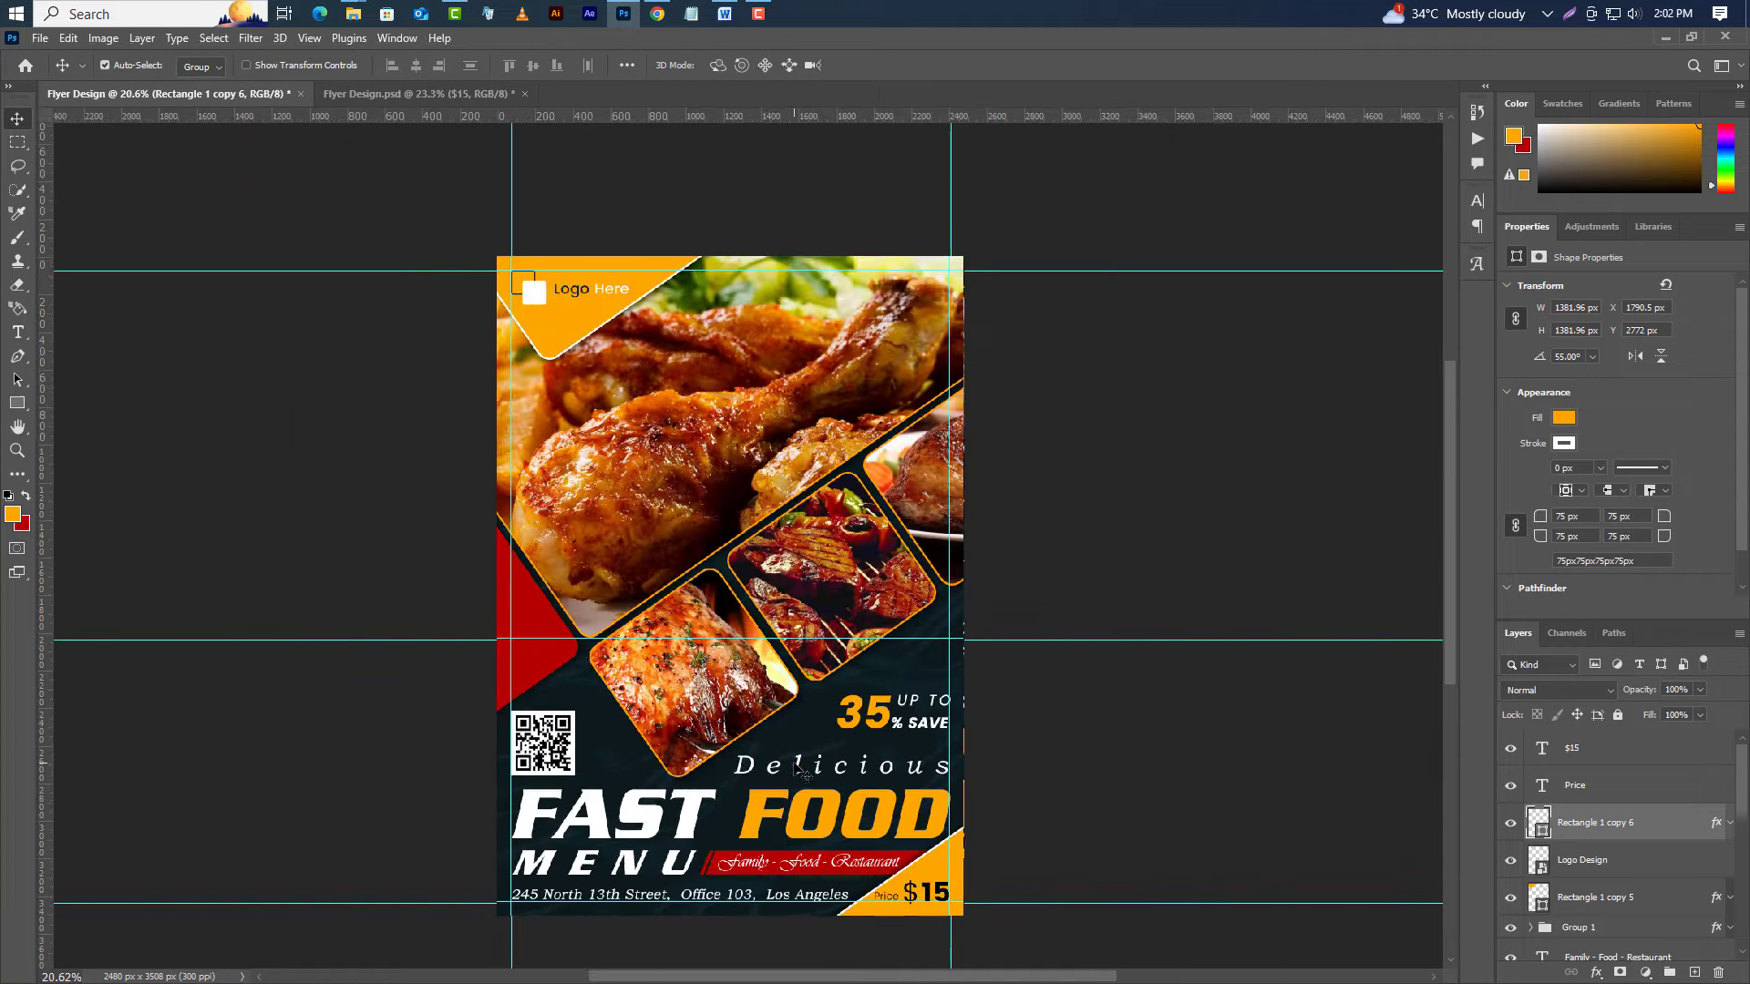
scroll(804, 772, "up", 1)
Remove all guides with View > Guides > Clear Guides.
left_click(308, 39)
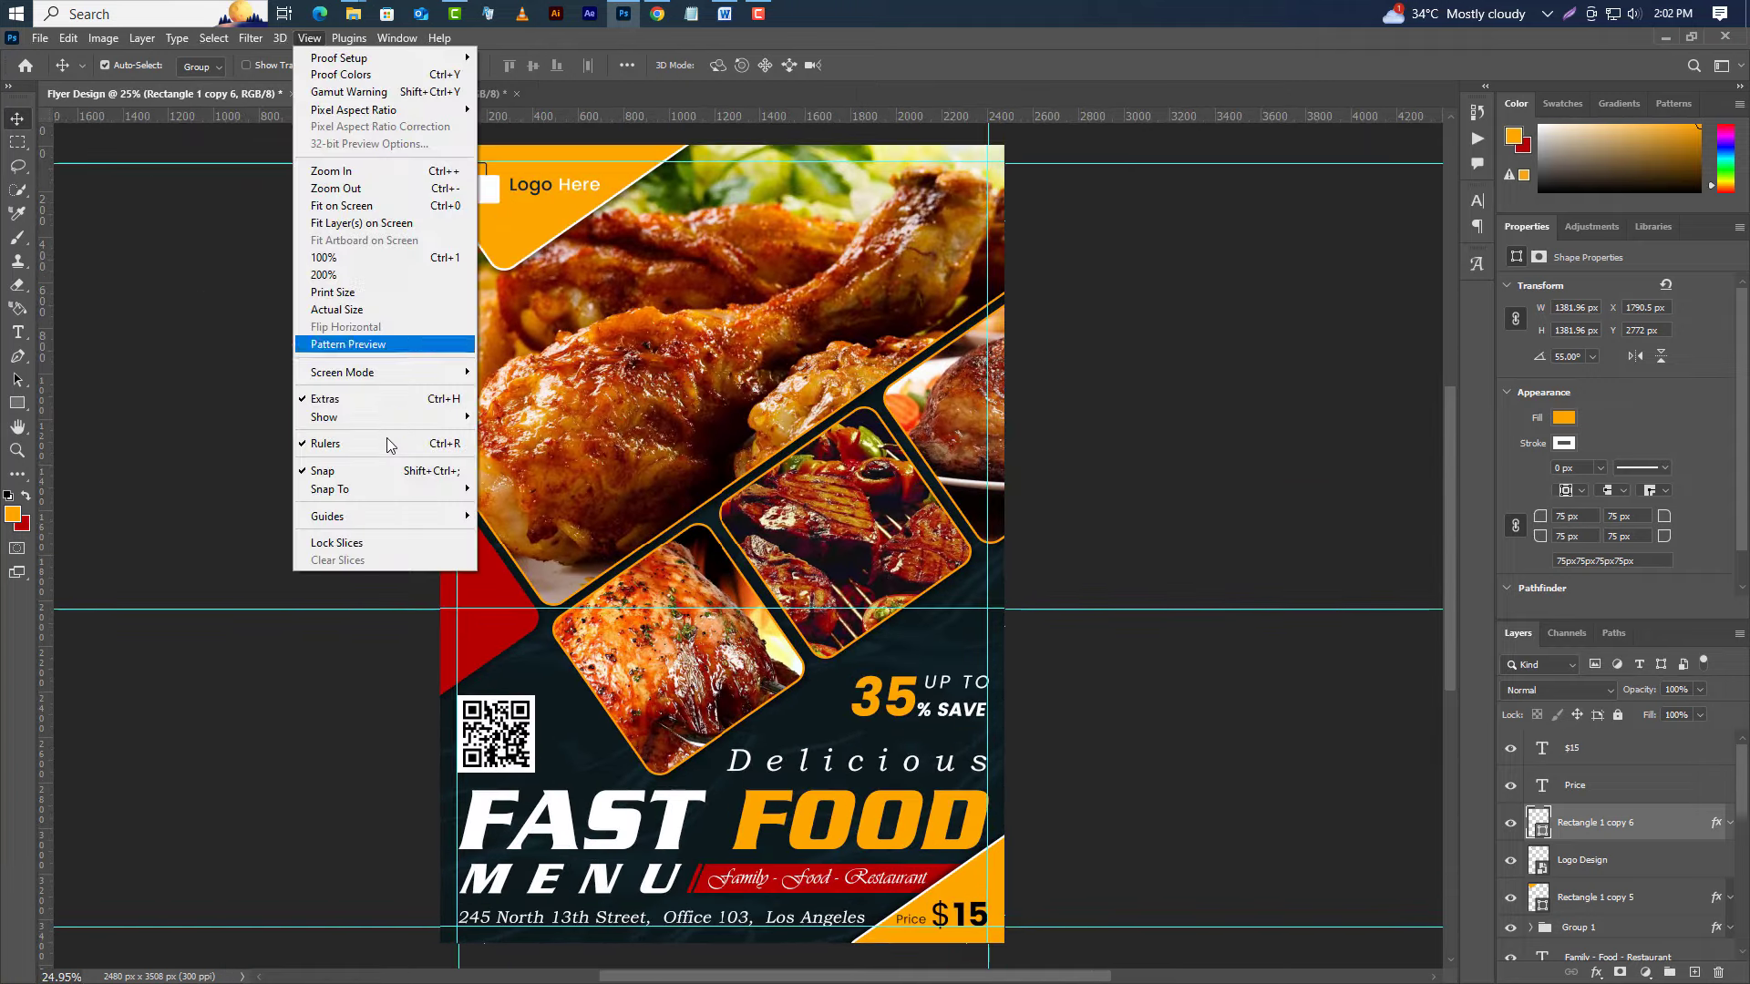
mouse_move(382, 517)
left_click(529, 551)
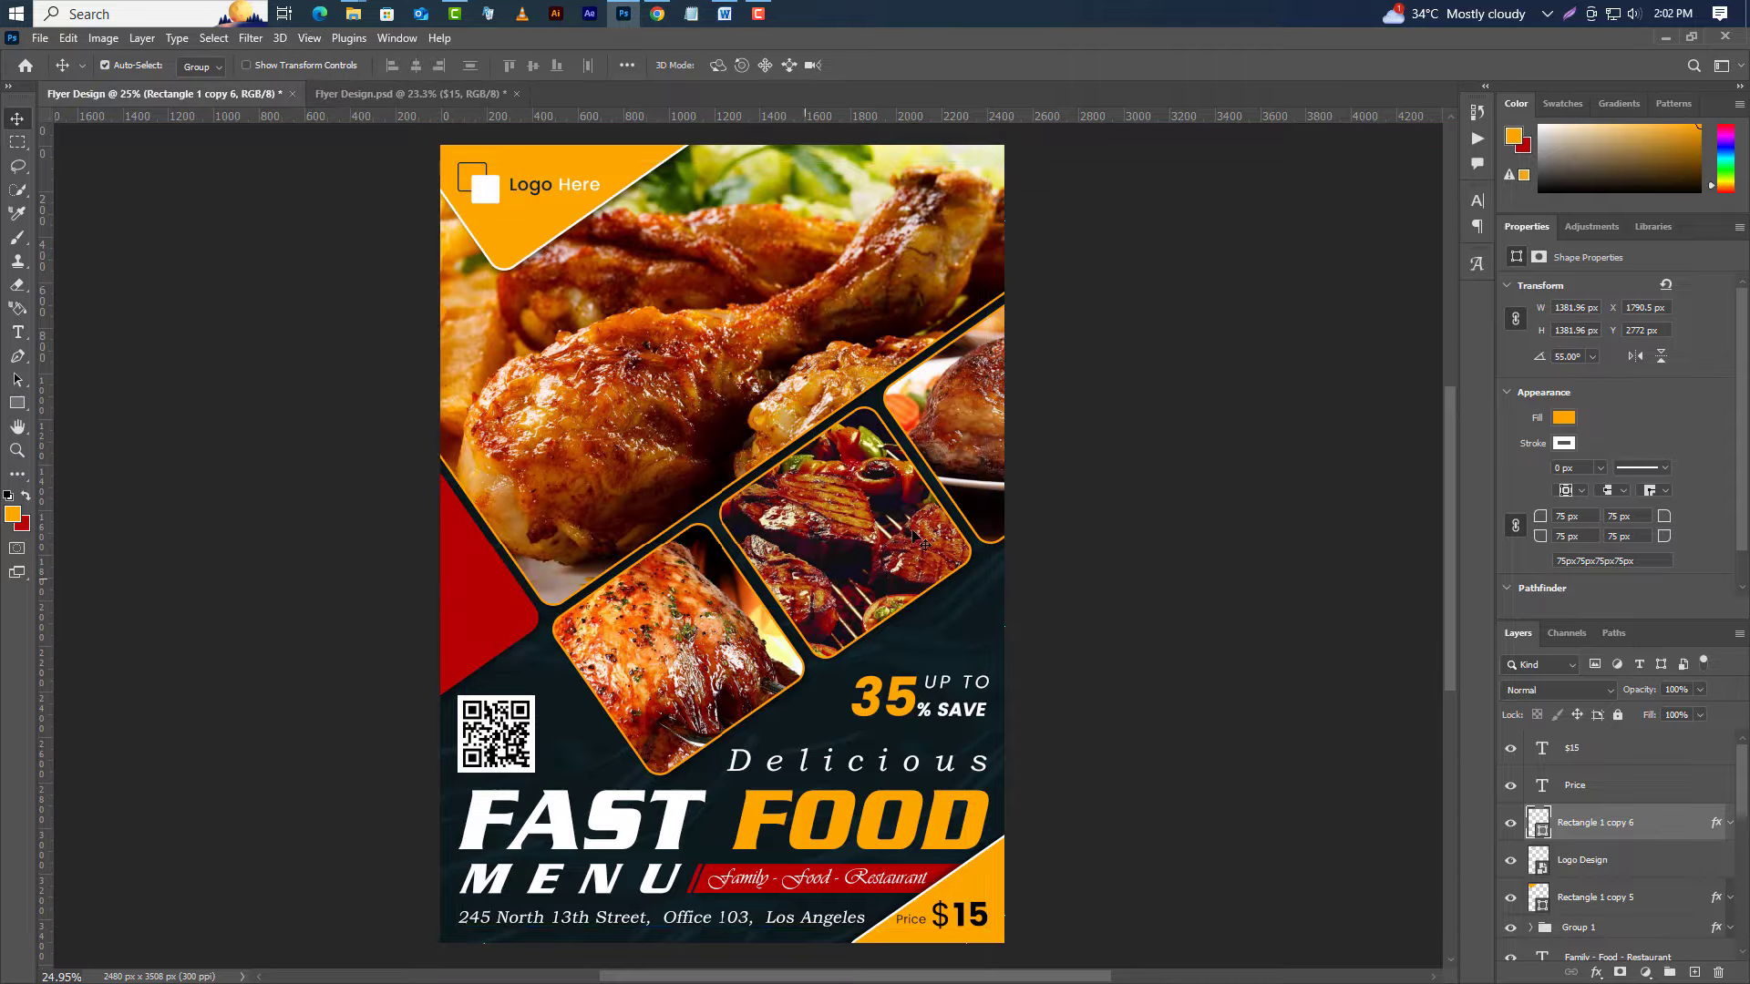